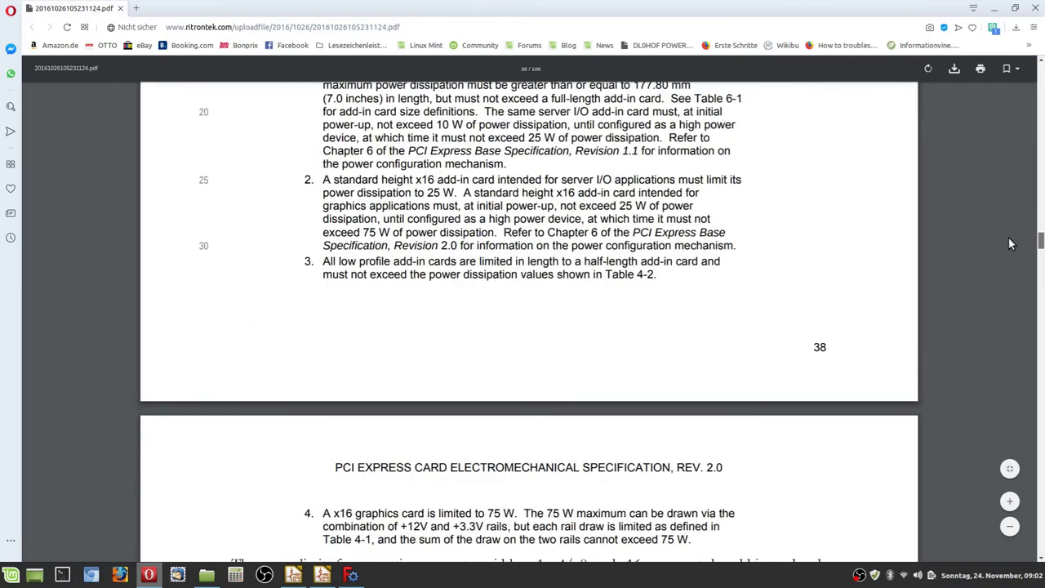
Look through the PCI Express card specification to find the add-in card edge-finger dimensions in Figure 5-3
scroll(1010, 245, "down", 20)
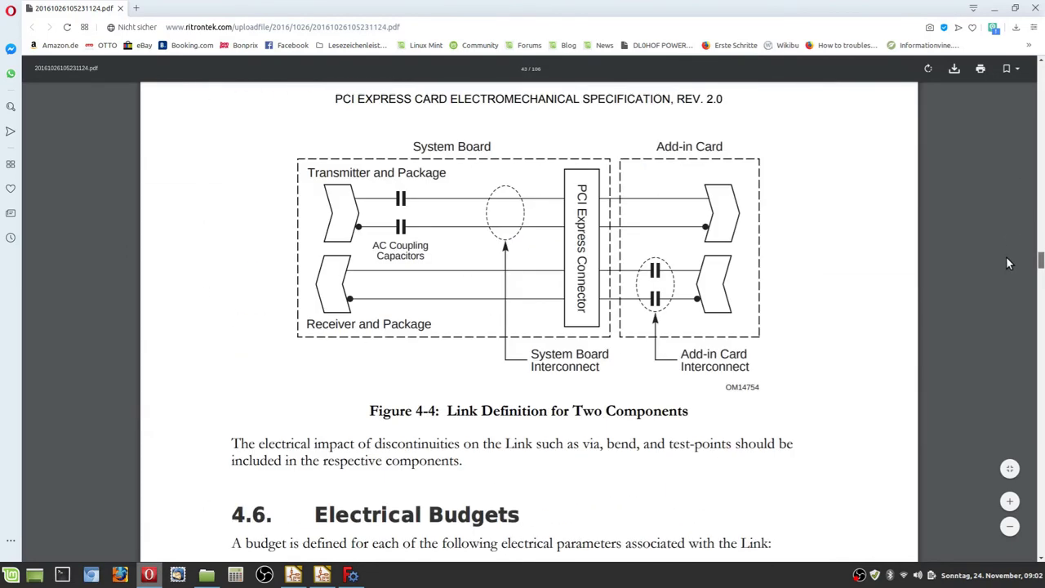
scroll(1006, 258, "down", 20)
scroll(1003, 319, "down", 20)
scroll(1000, 337, "down", 20)
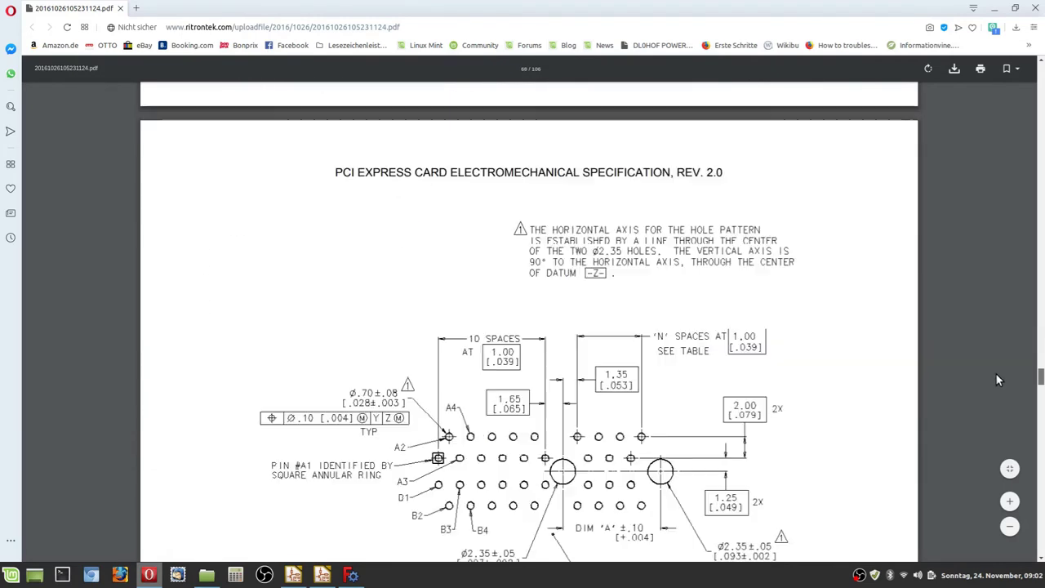
scroll(996, 367, "up", 15)
scroll(996, 359, "down", 4)
scroll(996, 365, "down", 20)
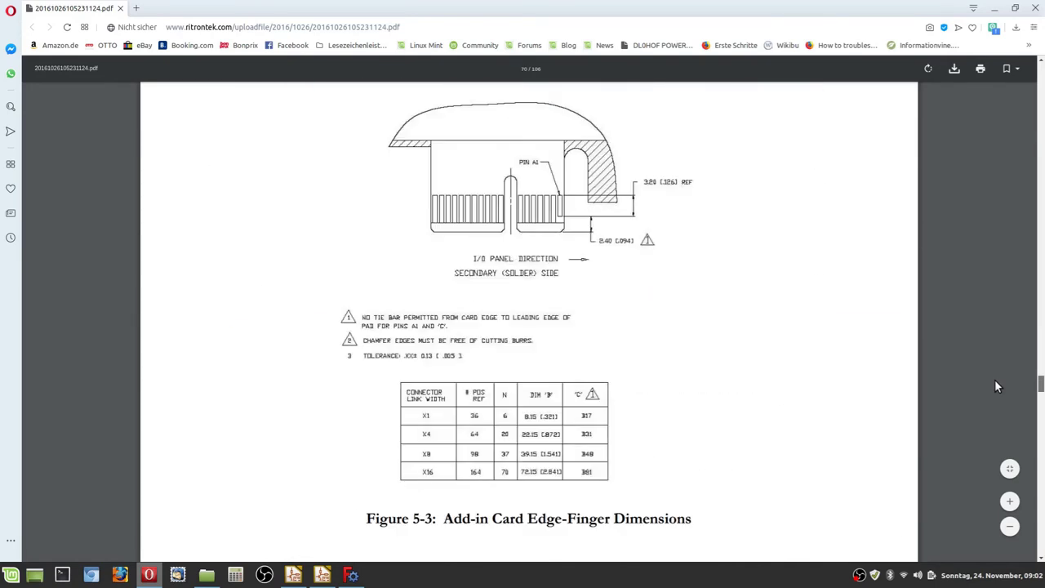
scroll(799, 287, "down", 1)
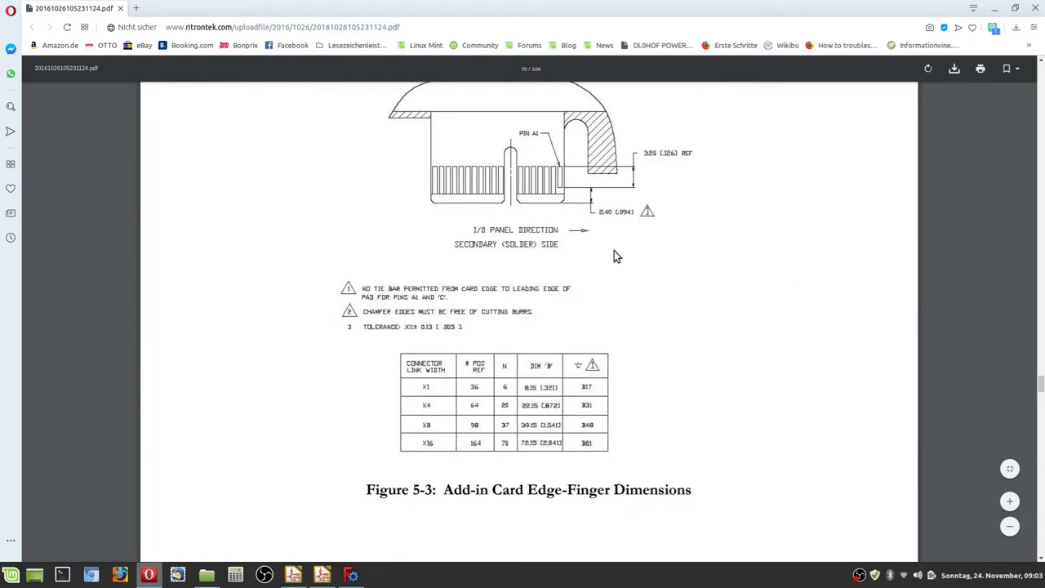
Find the standard height add-in card drawing in Figure 6-1 and the add-in card sizes in Table 6-1
scroll(669, 249, "down", 15)
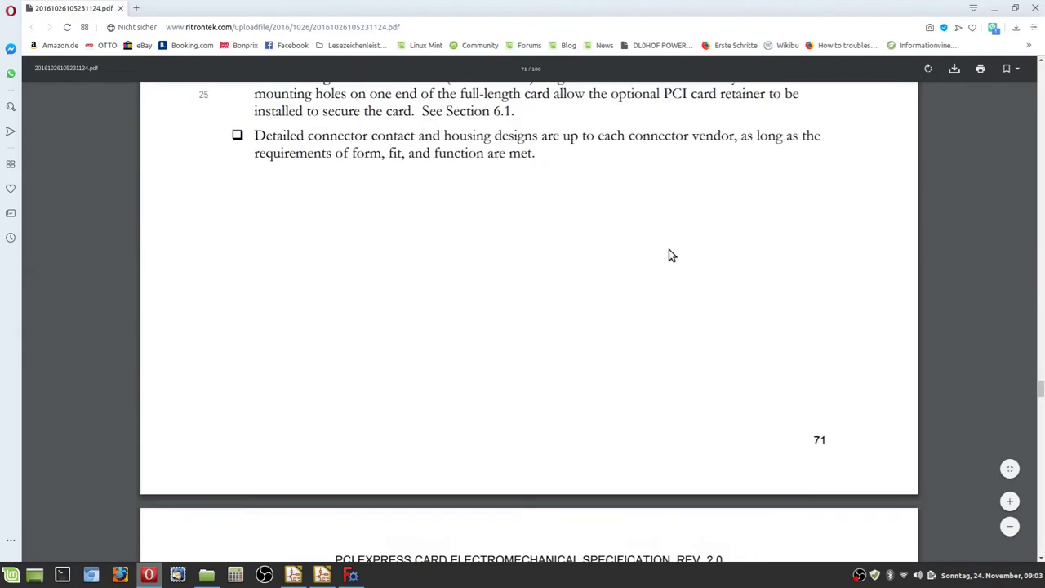
scroll(669, 250, "down", 20)
scroll(668, 256, "down", 20)
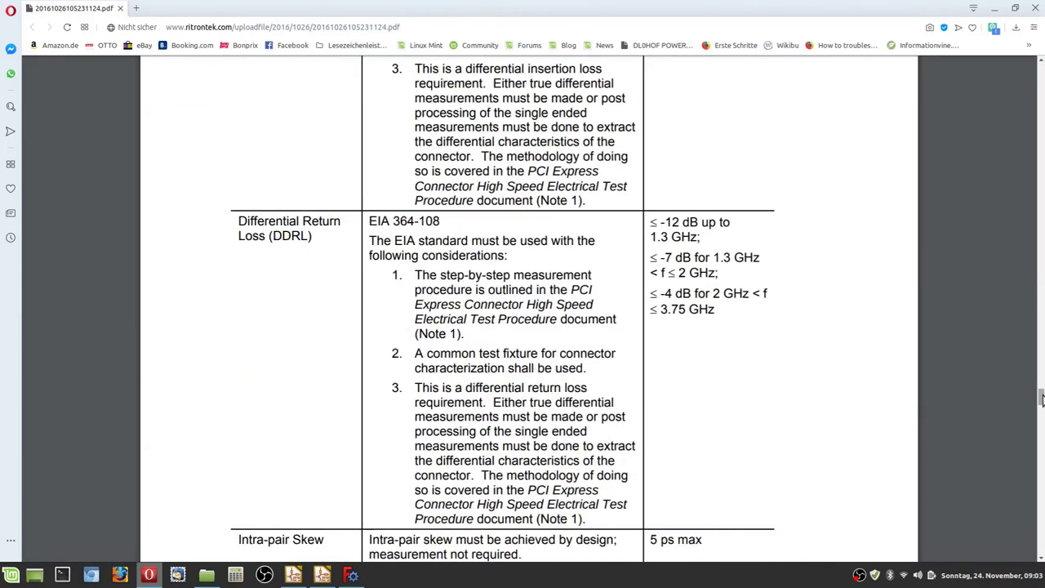
left_click_drag(1041, 398, 1041, 448)
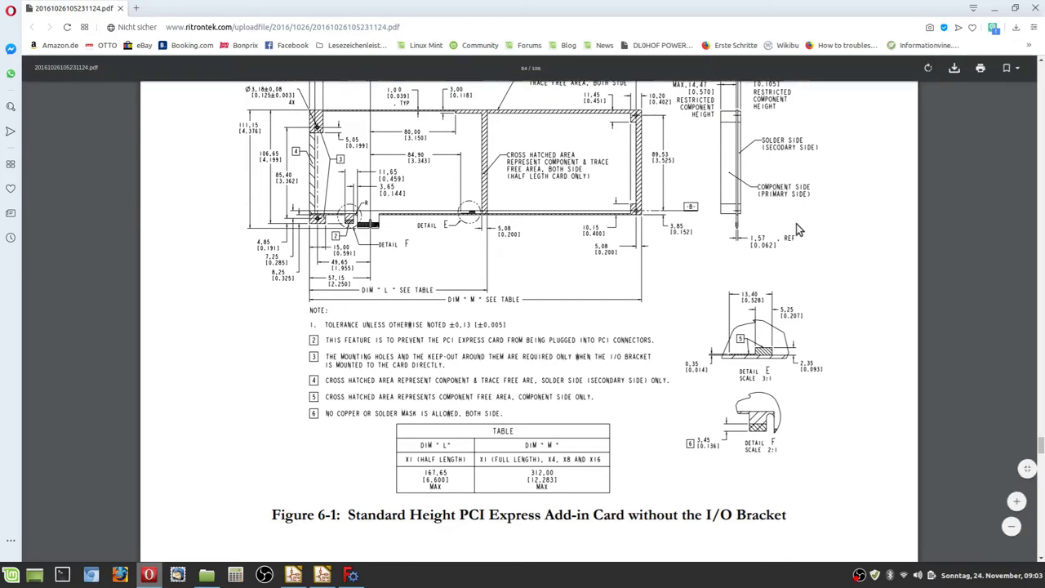
scroll(500, 236, "up", 4)
scroll(498, 236, "down", 1)
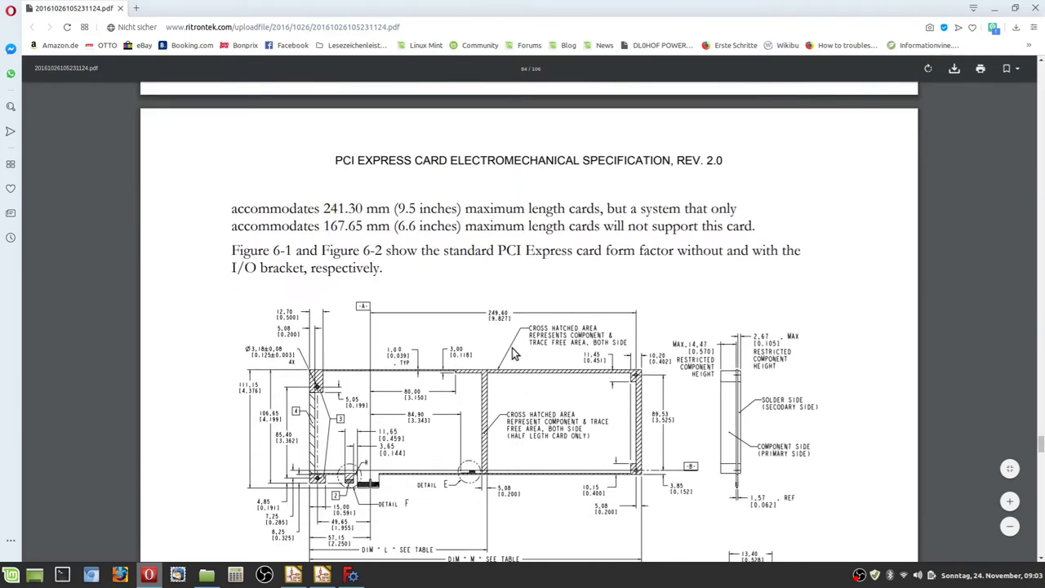
scroll(513, 348, "up", 6)
scroll(514, 299, "up", 3)
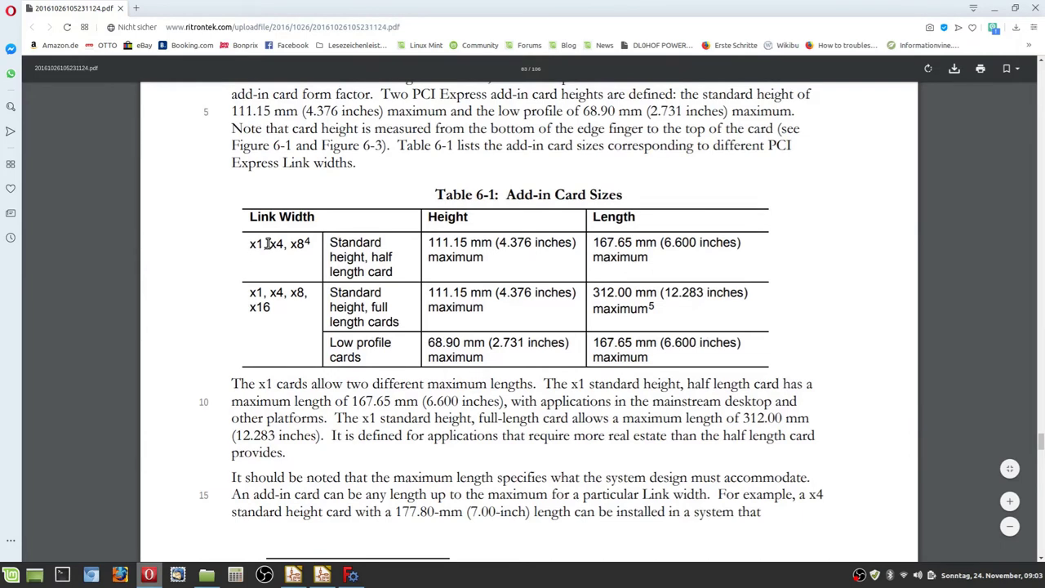
Highlight the x1 to x16 link widths and the low profile and full-length card heights in Table 6-1
left_click_drag(275, 309, 243, 300)
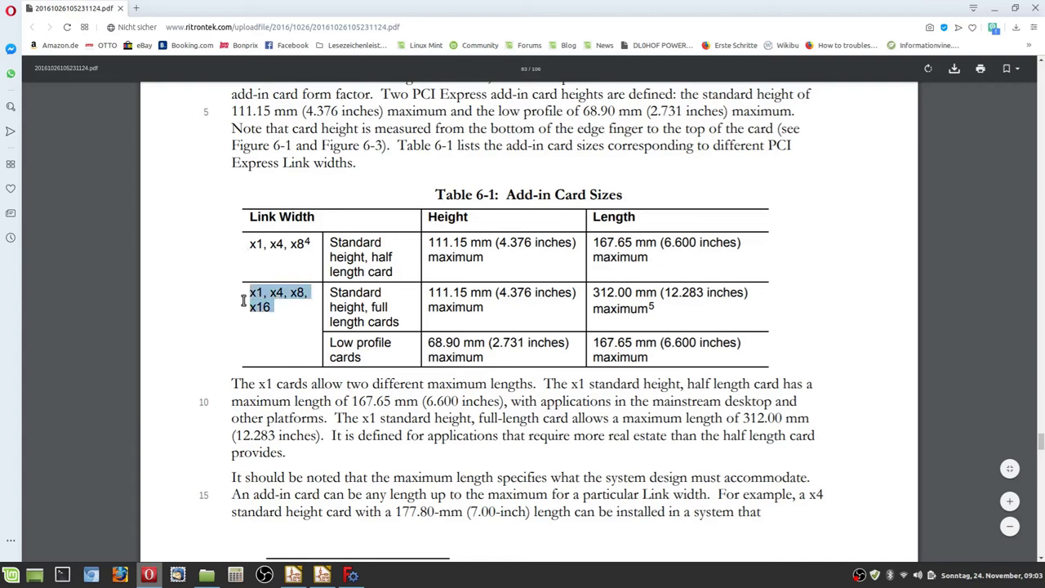
left_click(280, 343)
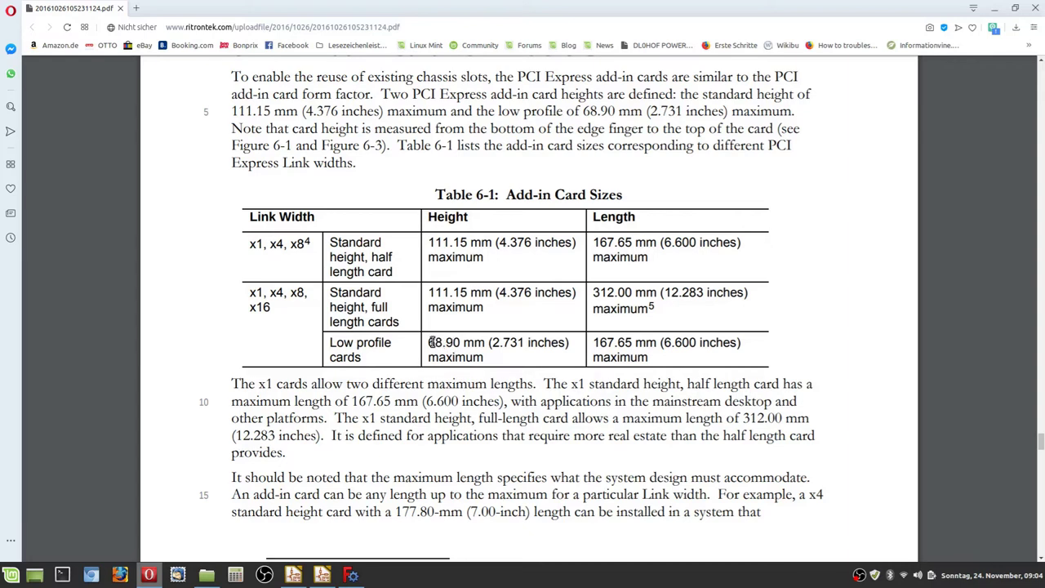
left_click_drag(428, 343, 464, 343)
left_click(492, 357)
left_click_drag(429, 294, 464, 292)
left_click(472, 294)
Highlight the maximum lengths of the standard height half-length and full-length cards in Table 6-1 for comparison
left_click_drag(590, 243, 655, 241)
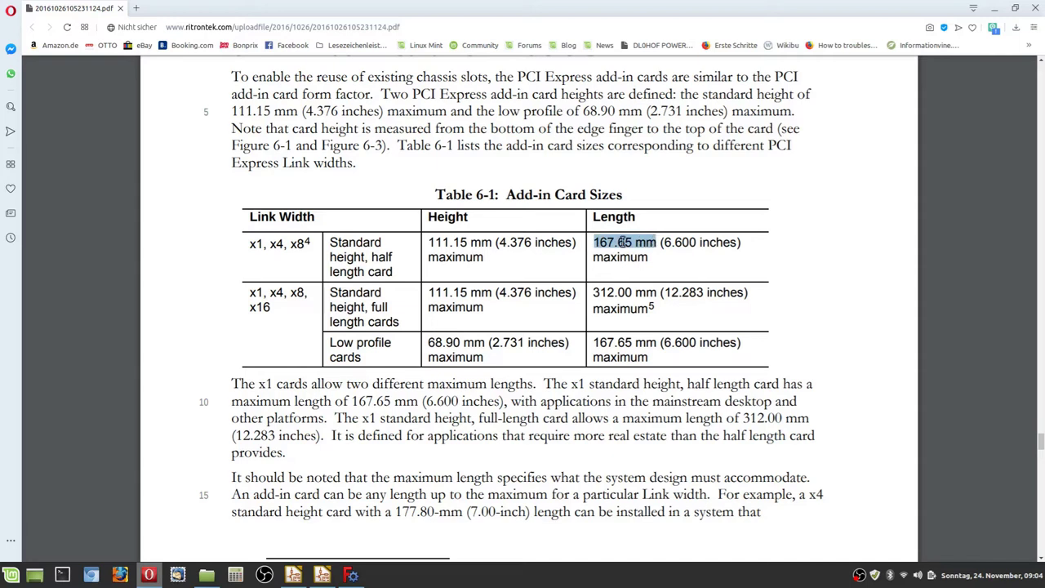
left_click_drag(591, 293, 654, 291)
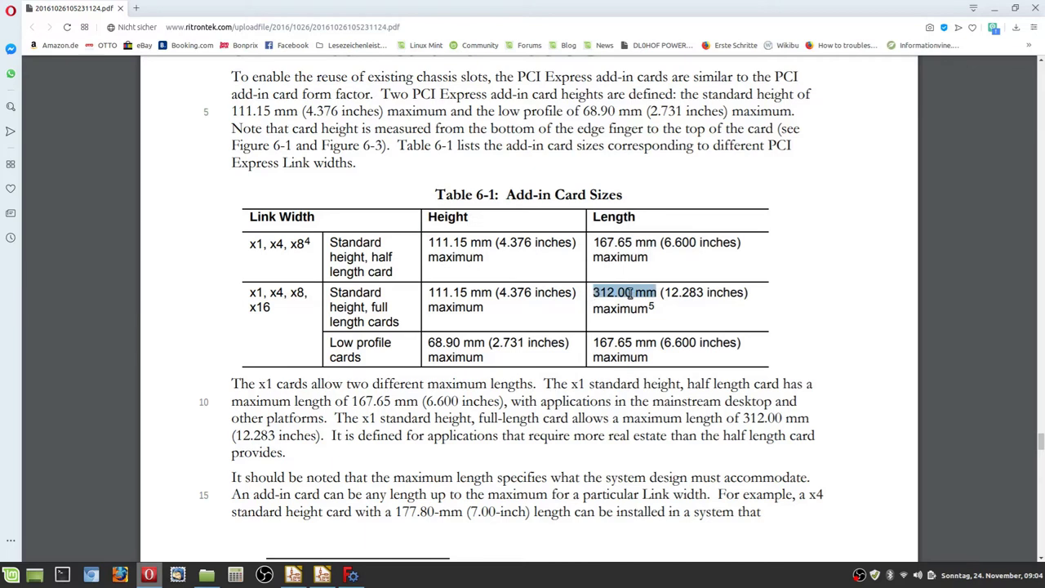
left_click(655, 297)
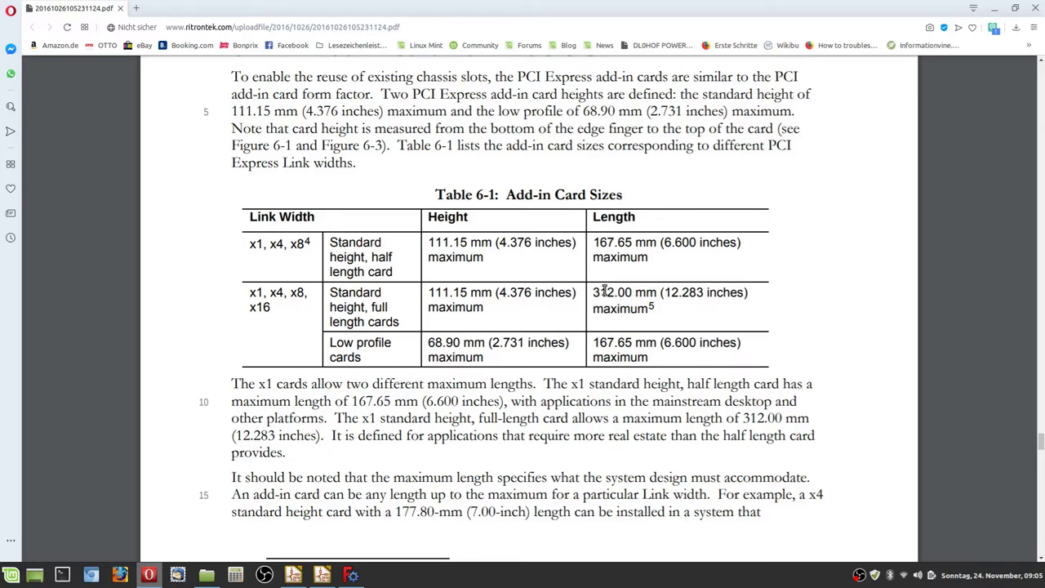
left_click_drag(590, 293, 638, 299)
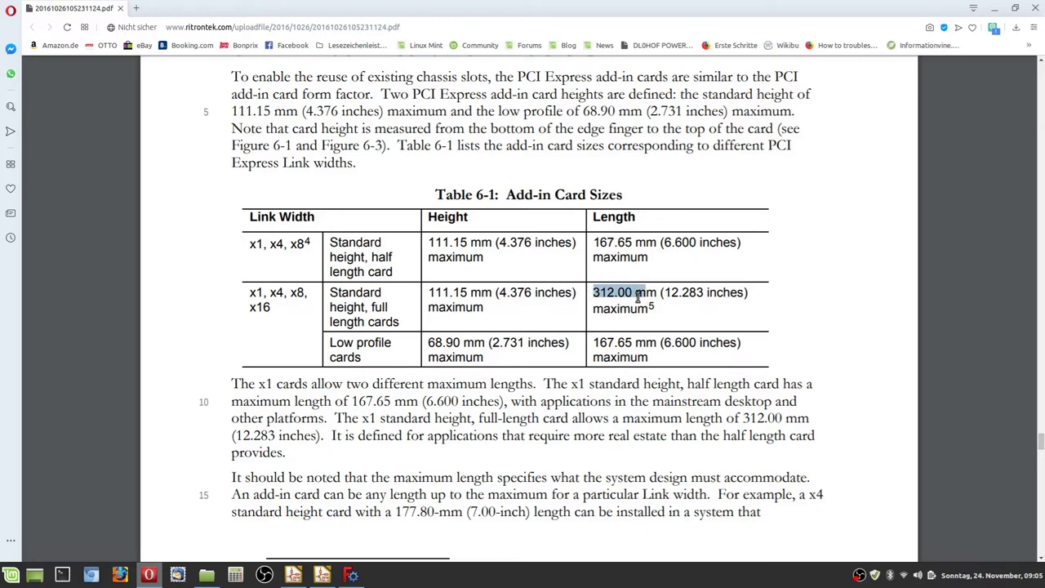
left_click_drag(594, 243, 654, 243)
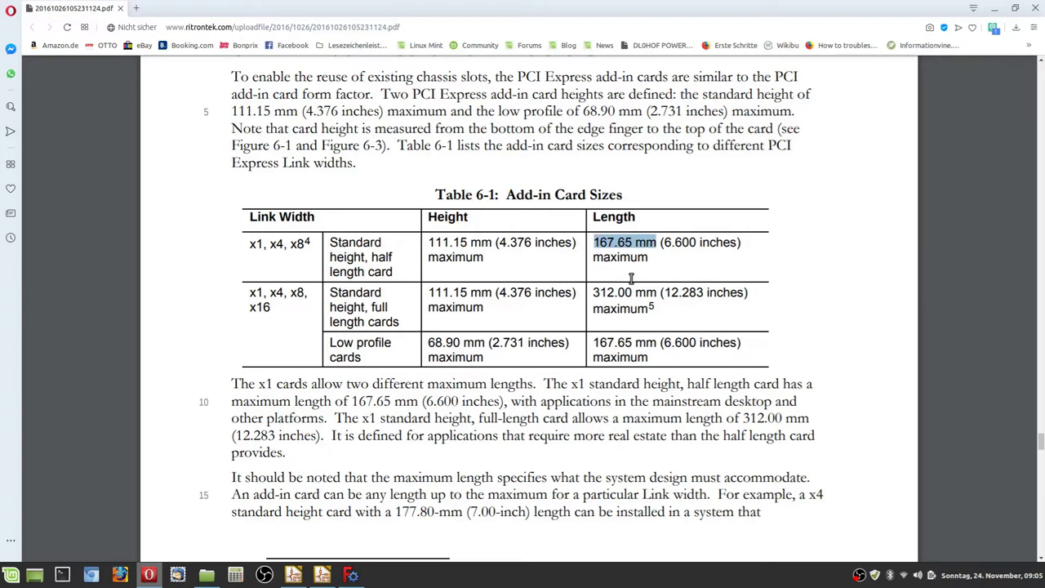
left_click(641, 274)
left_click_drag(636, 243, 594, 243)
left_click_drag(594, 291, 645, 292)
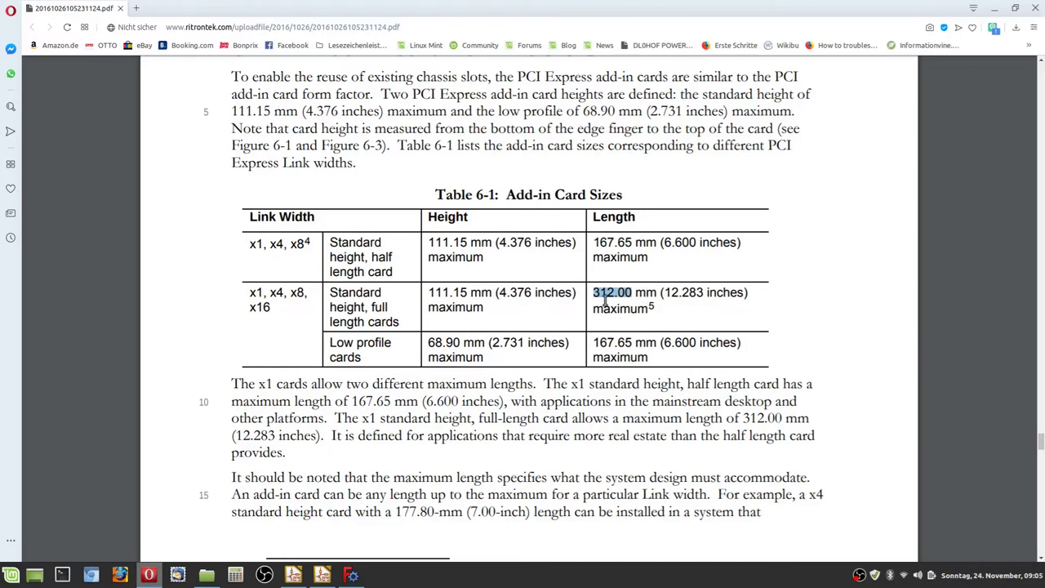
Examine the outline, mounting hole and keep-out dimensions of the standard height add-in card in Figure 6-1
scroll(605, 302, "down", 3)
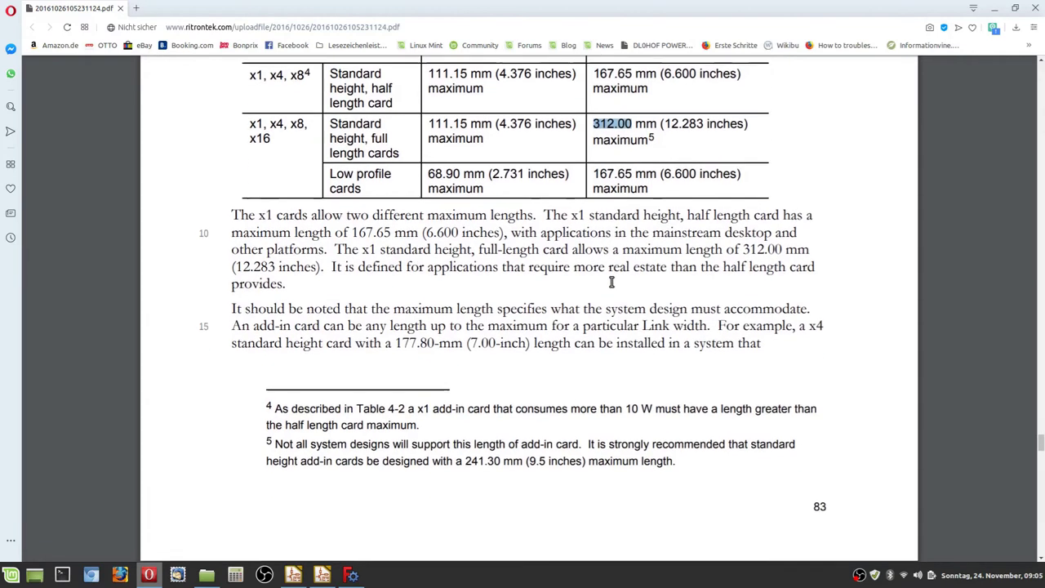
scroll(613, 284, "down", 6)
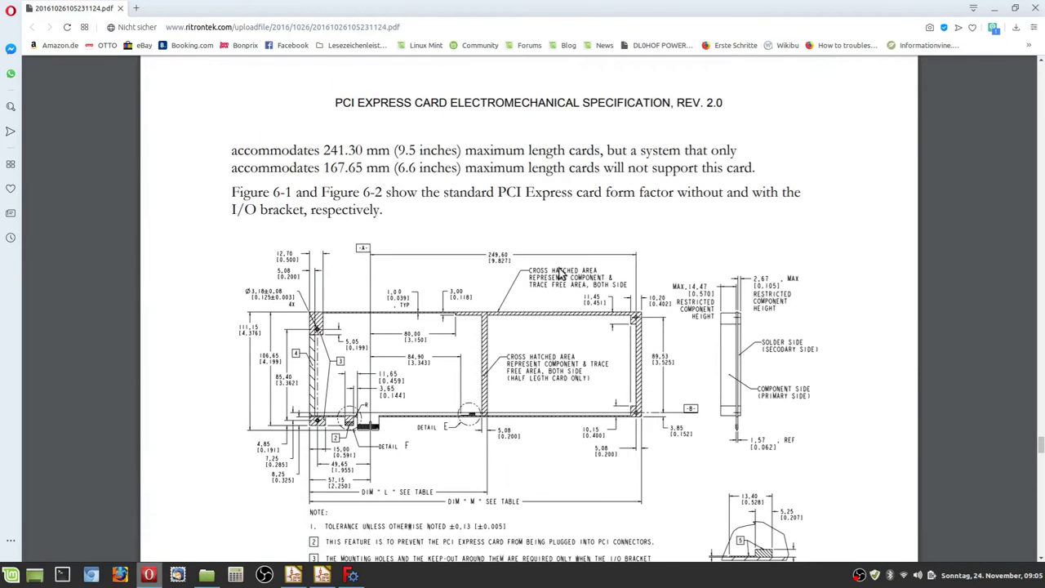
scroll(560, 279, "down", 2)
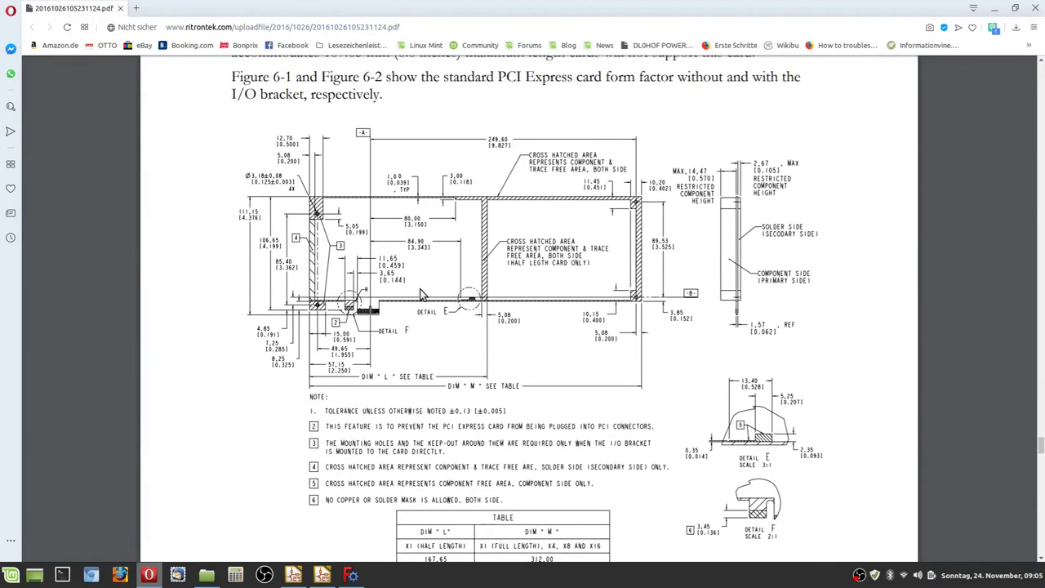
scroll(421, 295, "up", 2, "ctrl")
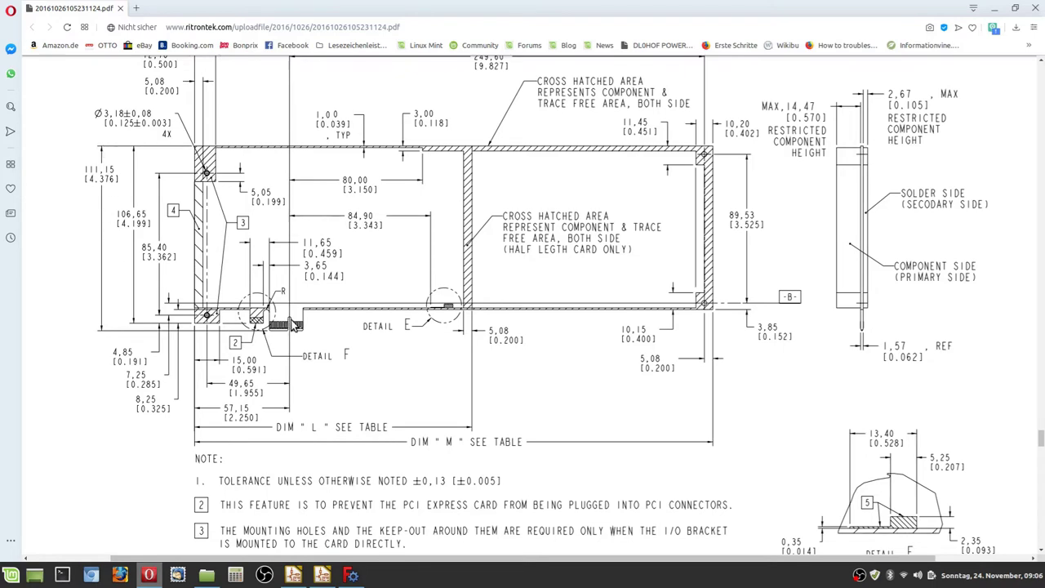
scroll(292, 325, "up", 1)
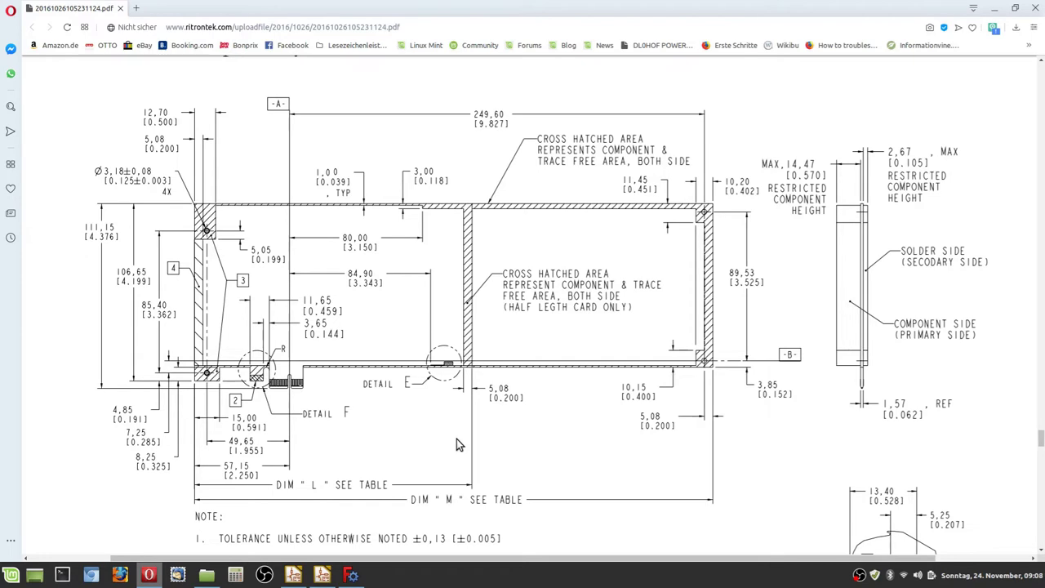
Switch to KiCad and create a new project named PCI_Express in the _Projekte folder, with its own directory
left_click(322, 575)
scroll(527, 319, "down", 4)
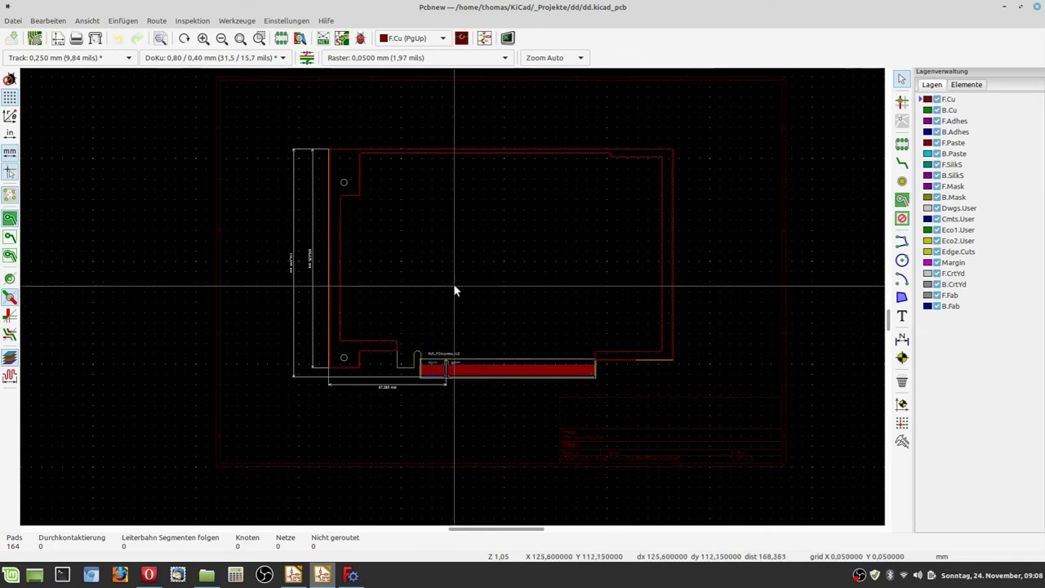
mouse_move(293, 574)
left_click(294, 523)
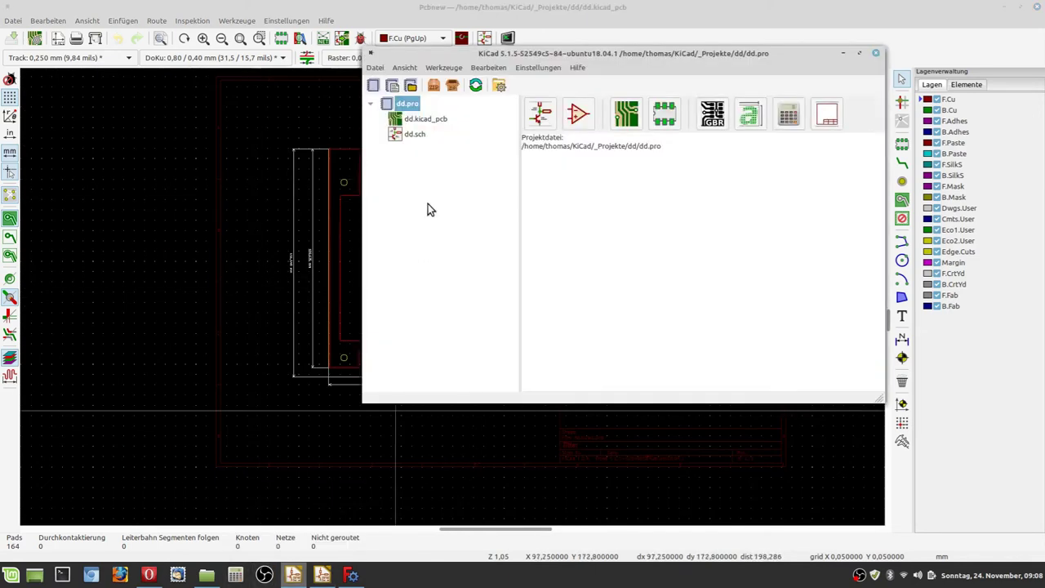
left_click(375, 85)
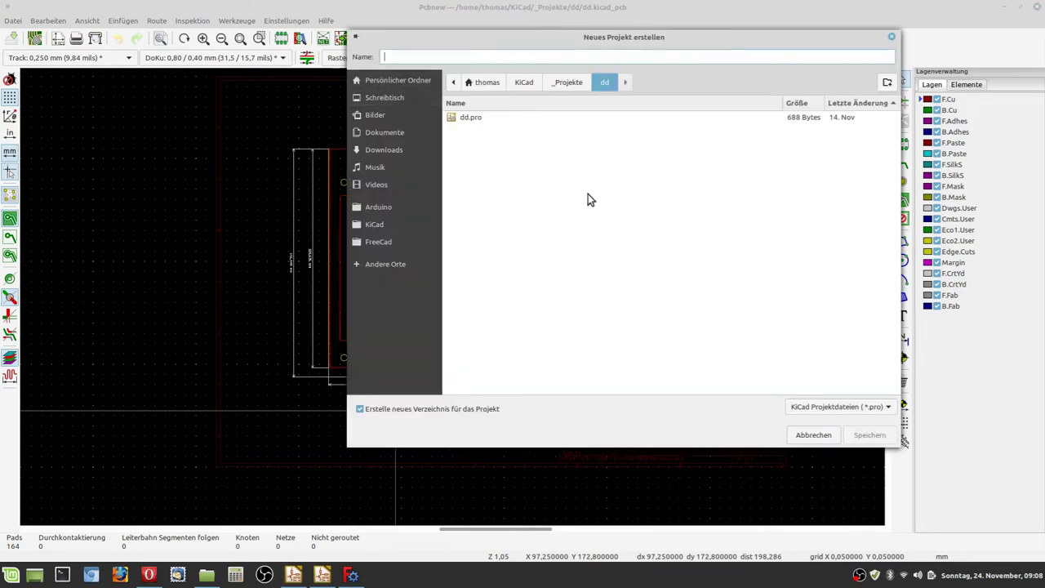
left_click(570, 84)
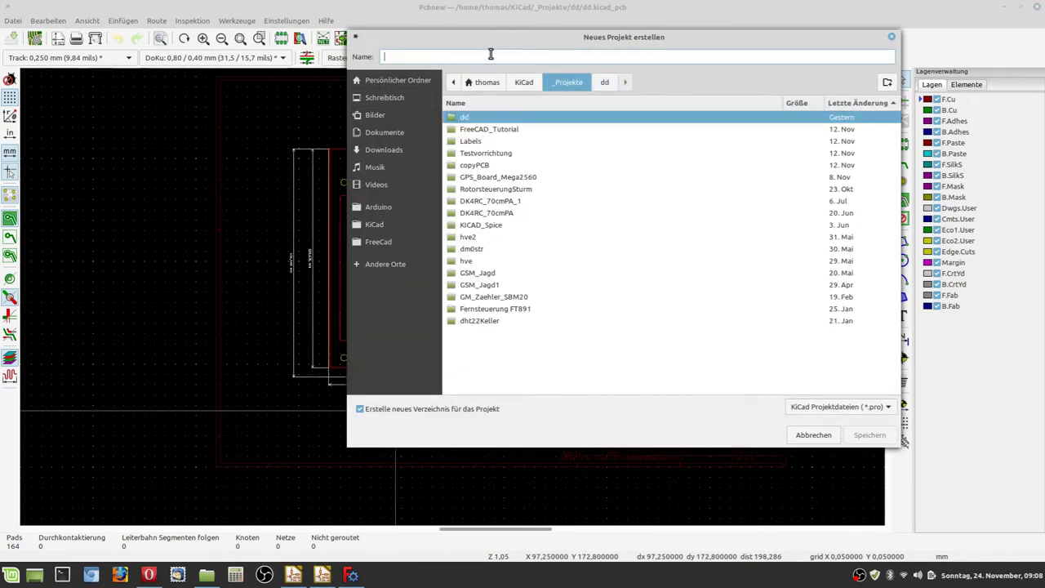
type("PC")
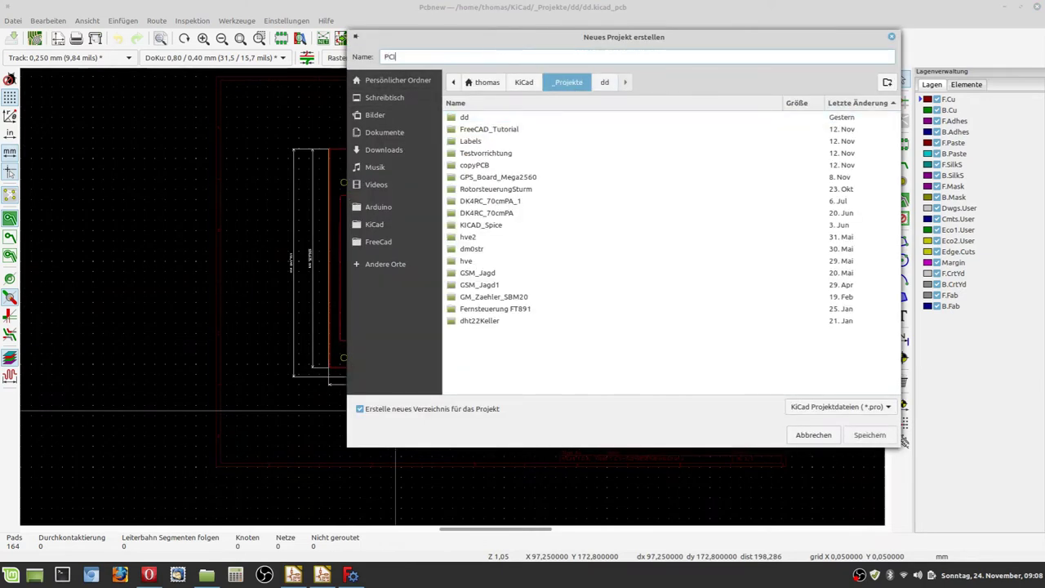
type("I_Express")
key("Return")
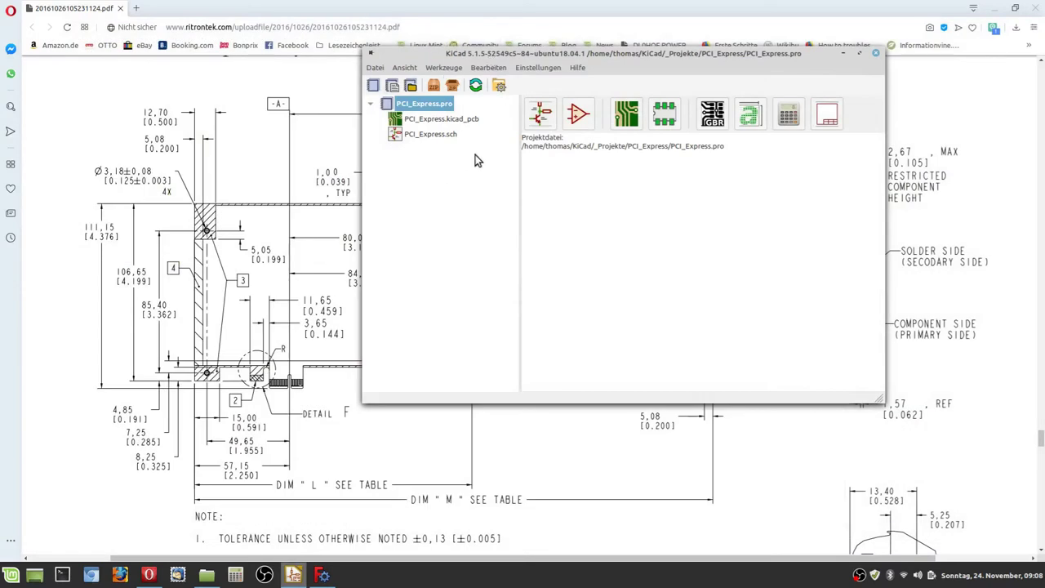
Open and close the empty schematic of the PCI_Express project, and open its board layout in Pcbnew
left_click(542, 117)
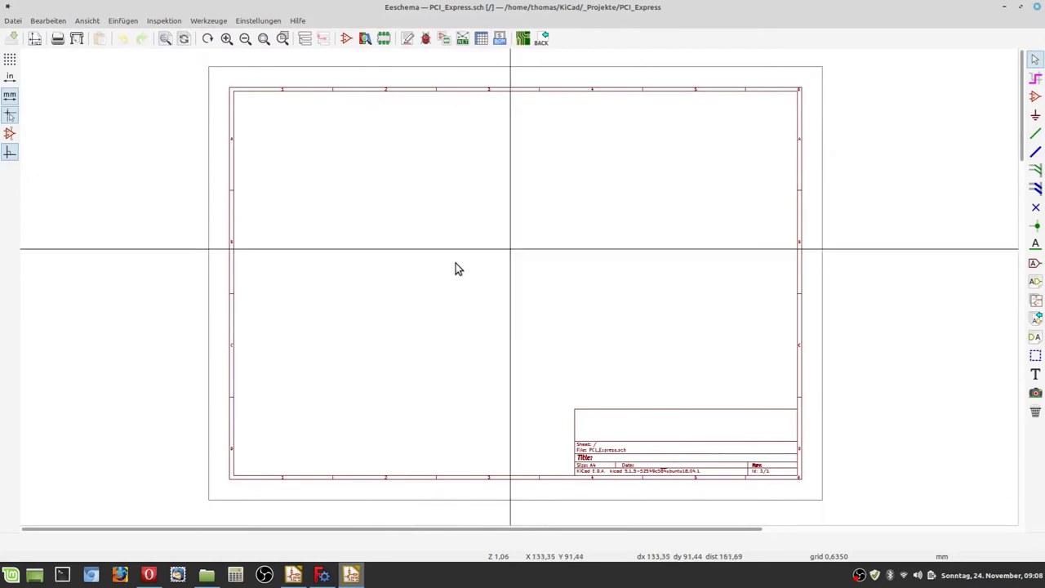
left_click(1037, 8)
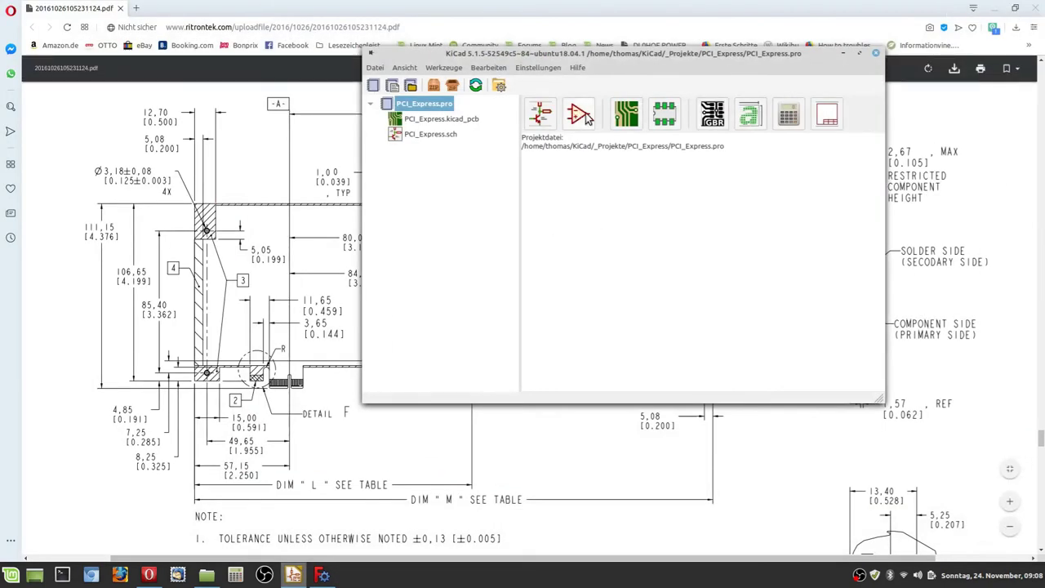
left_click(620, 116)
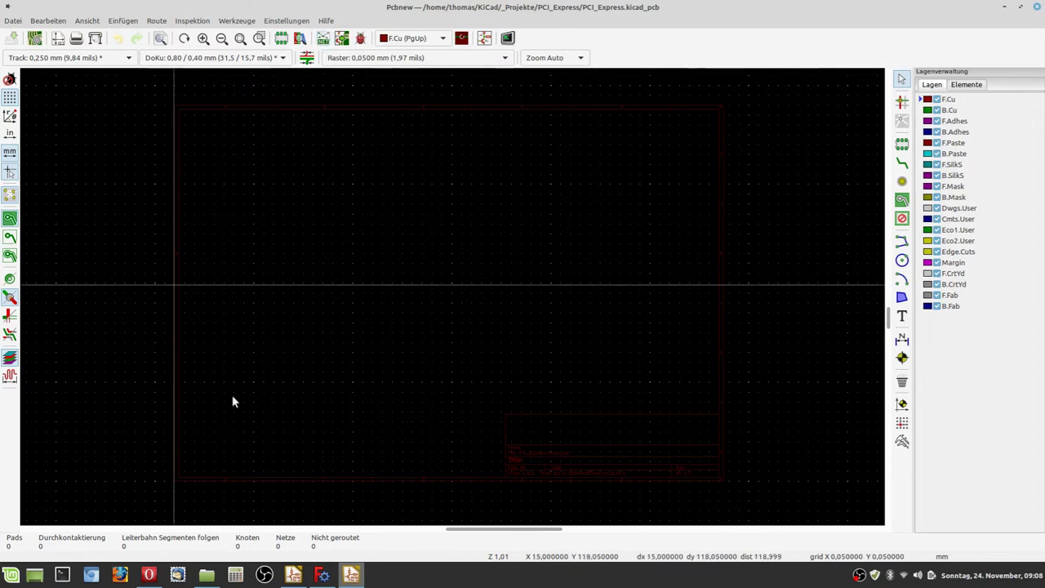
scroll(441, 340, "down", 2)
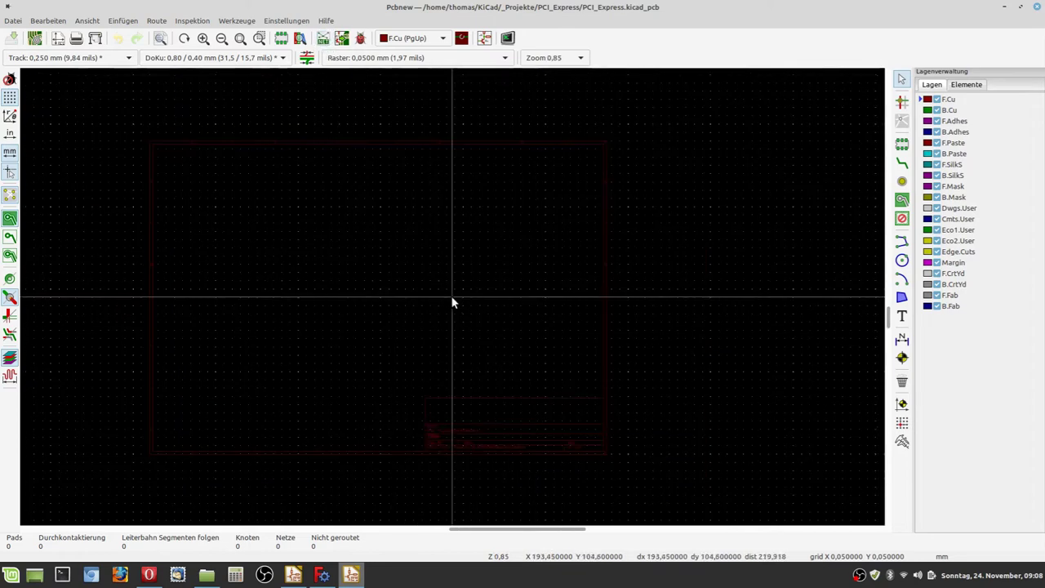
key("Home")
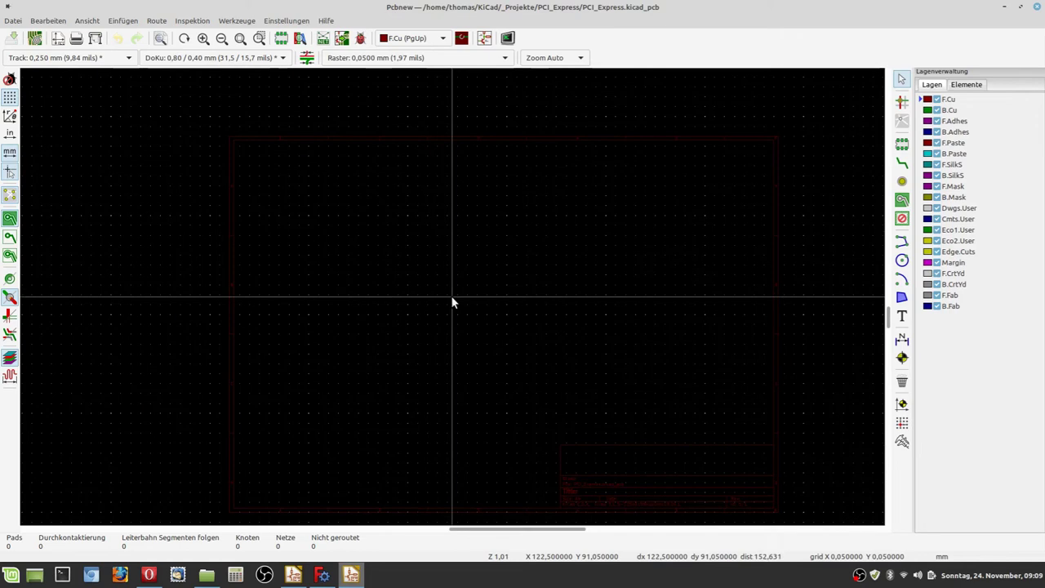
Search the footprint libraries for "pci" and place the BUS_PCIexpress_x16 edge connector footprint at about X 119 mm, Y 116 mm
left_click(902, 144)
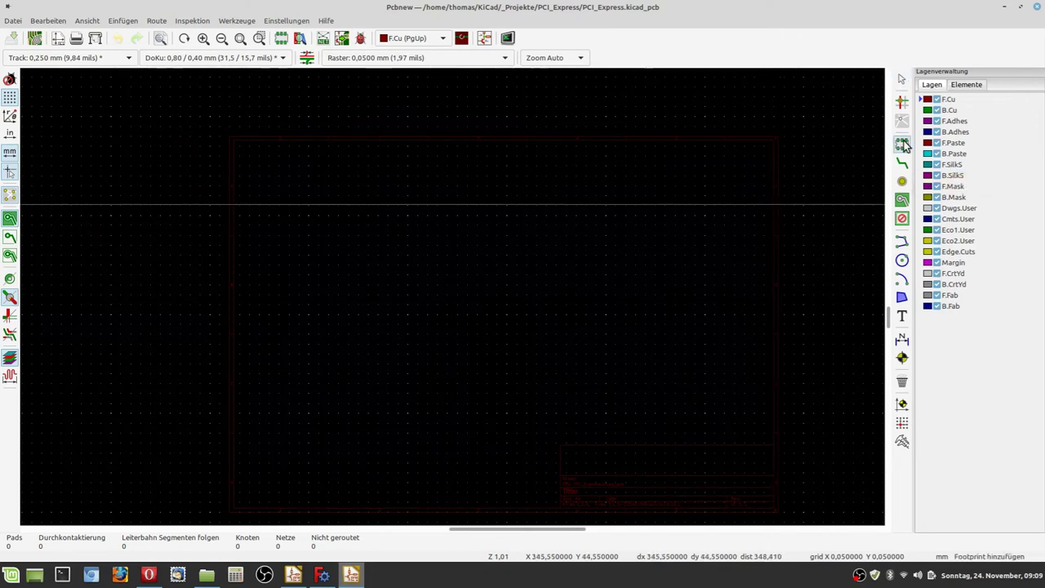
left_click(436, 284)
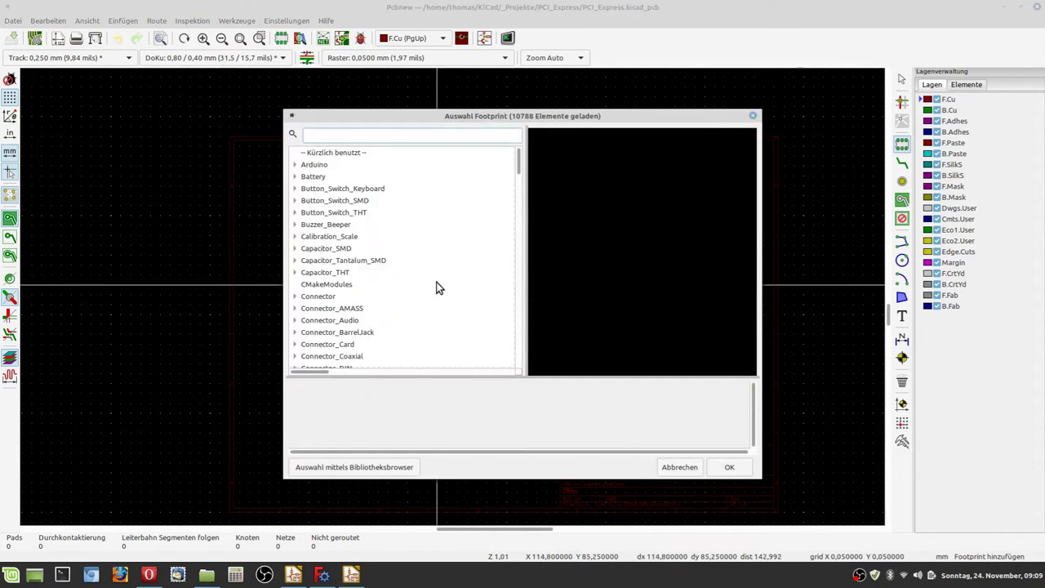
type("pci")
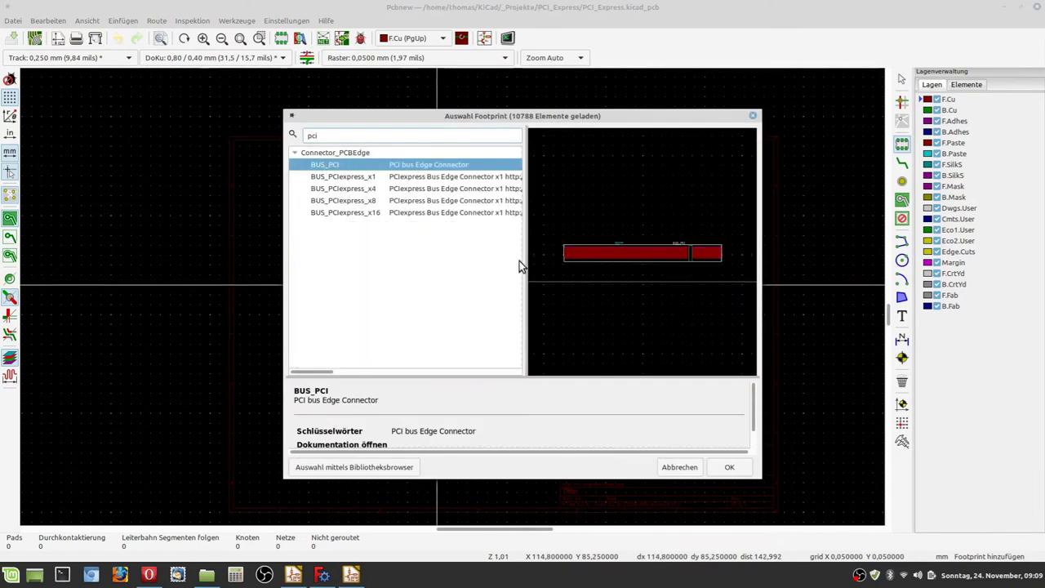
left_click_drag(284, 269, 102, 269)
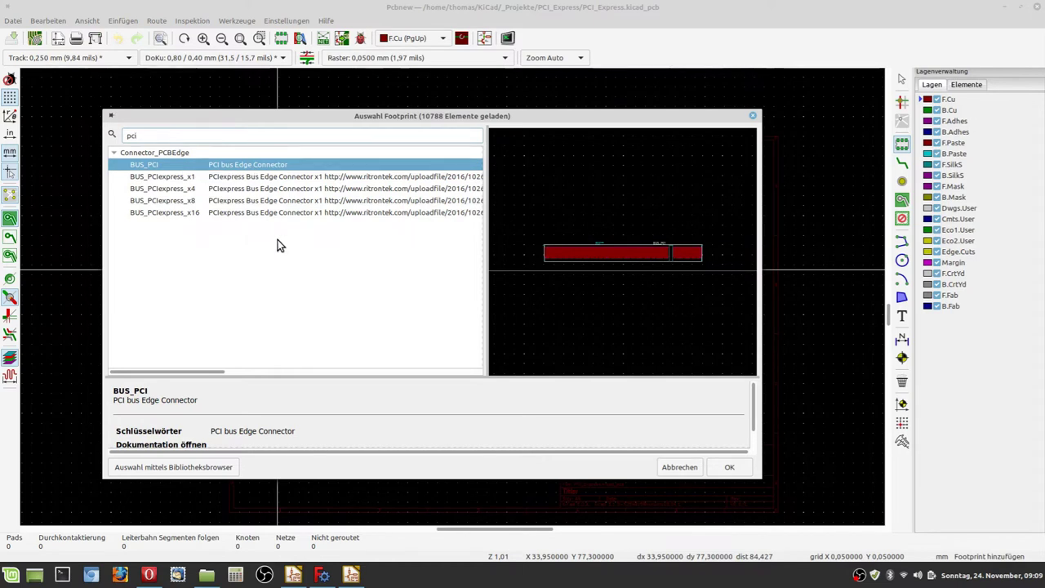
left_click(279, 213)
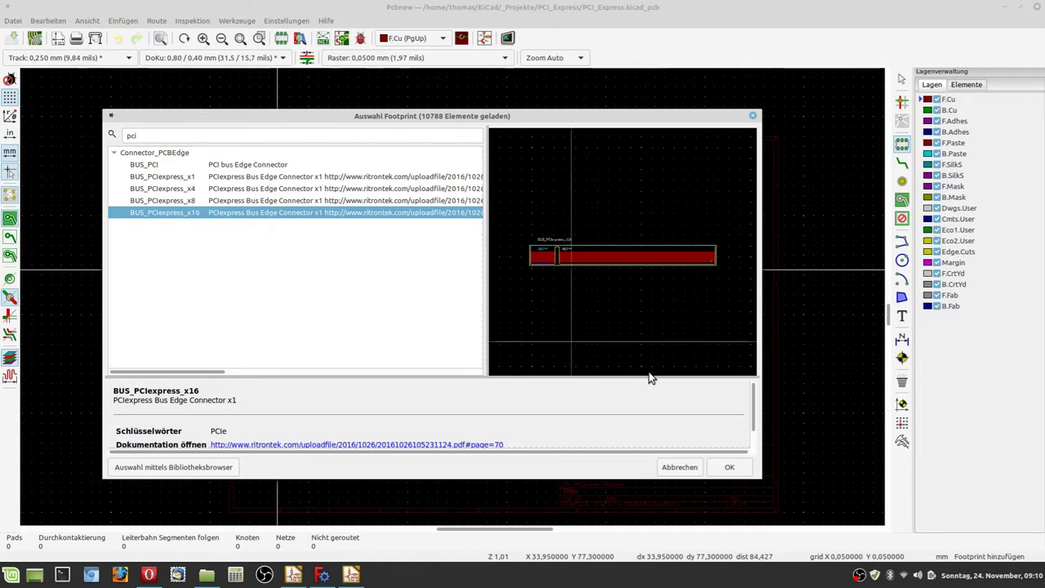
left_click(732, 467)
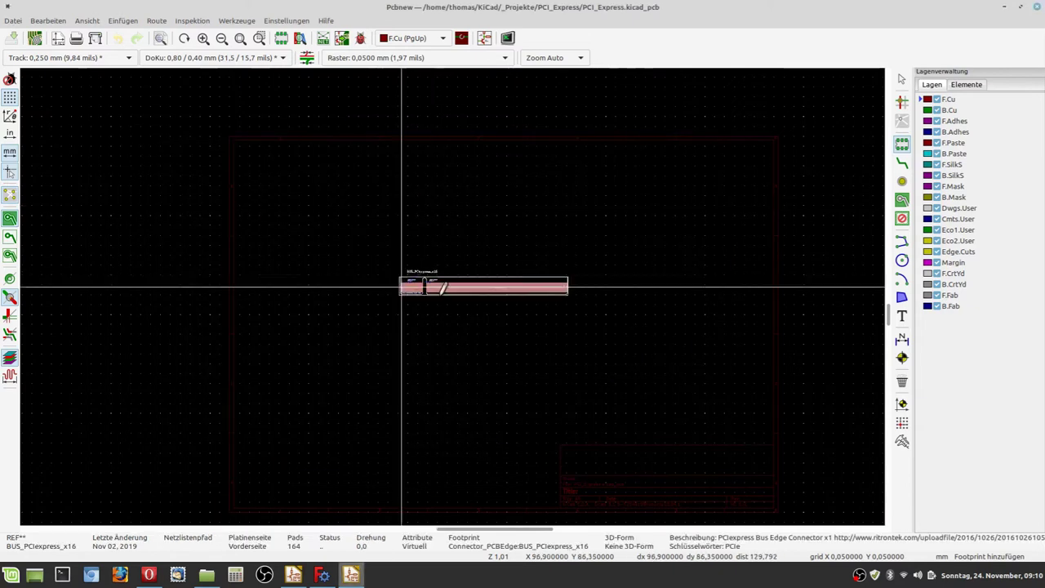
scroll(452, 303, "up", 4)
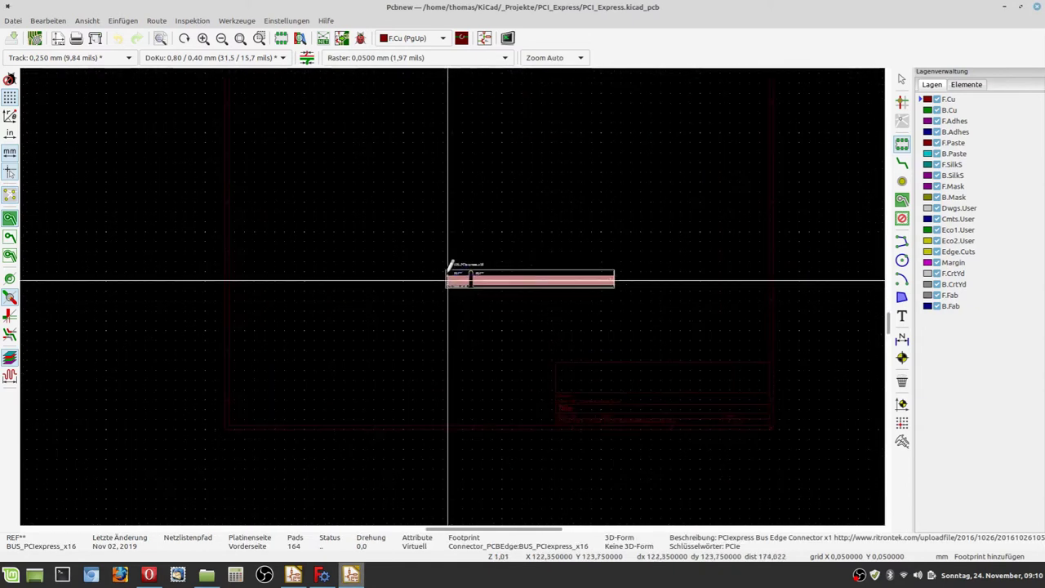
scroll(455, 287, "up", 2)
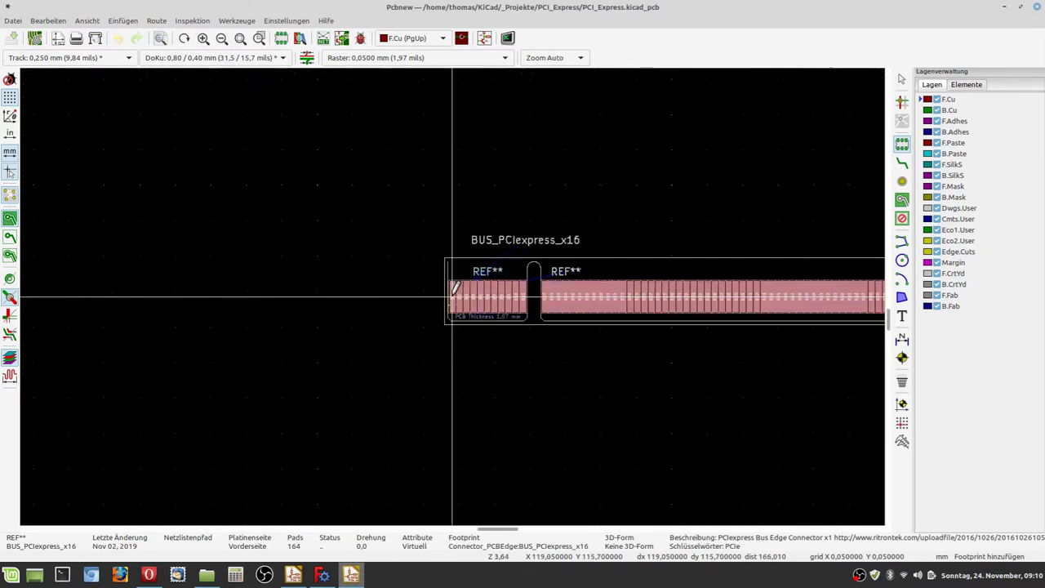
left_click(451, 297)
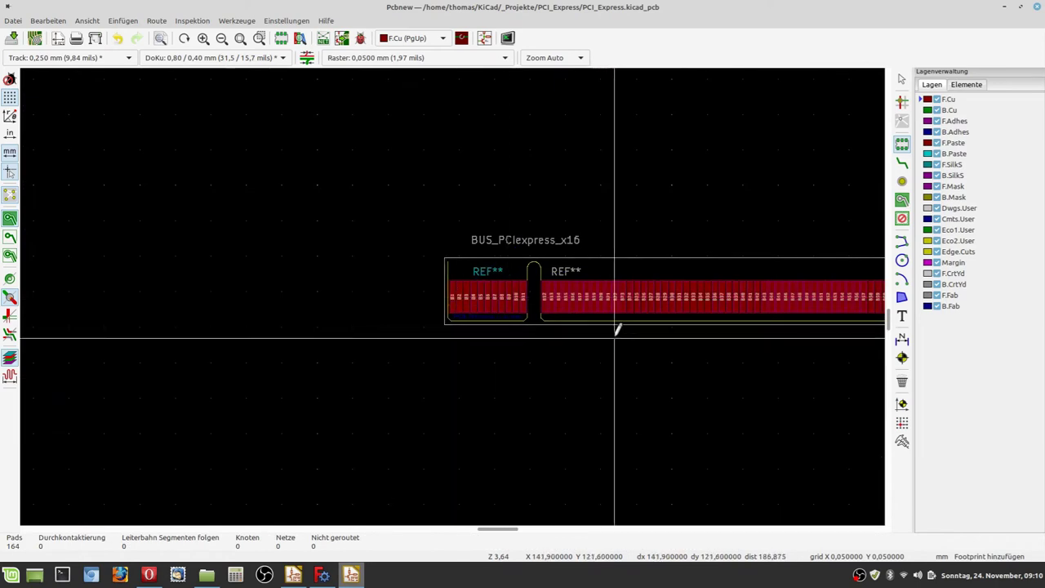
Examine the placed edge connector's board outline, from its outer ends to the key notch
scroll(455, 295, "down", 1)
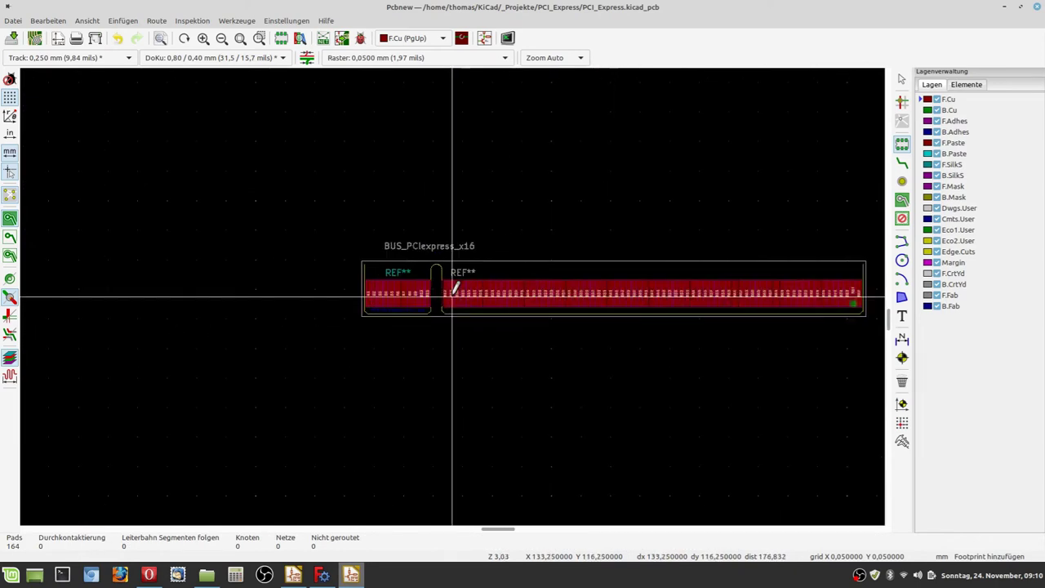
scroll(455, 288, "up", 4)
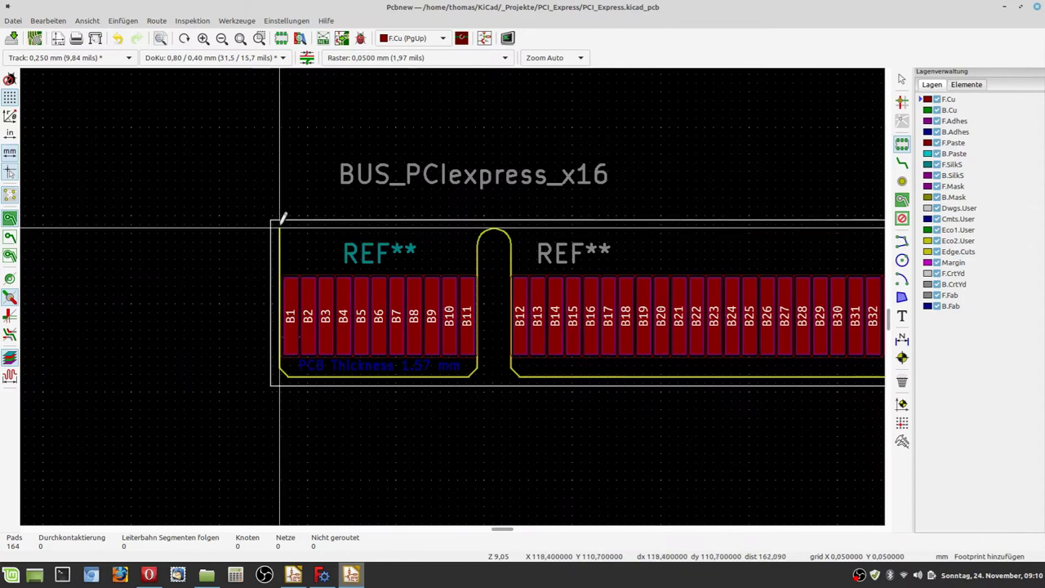
scroll(292, 343, "down", 3)
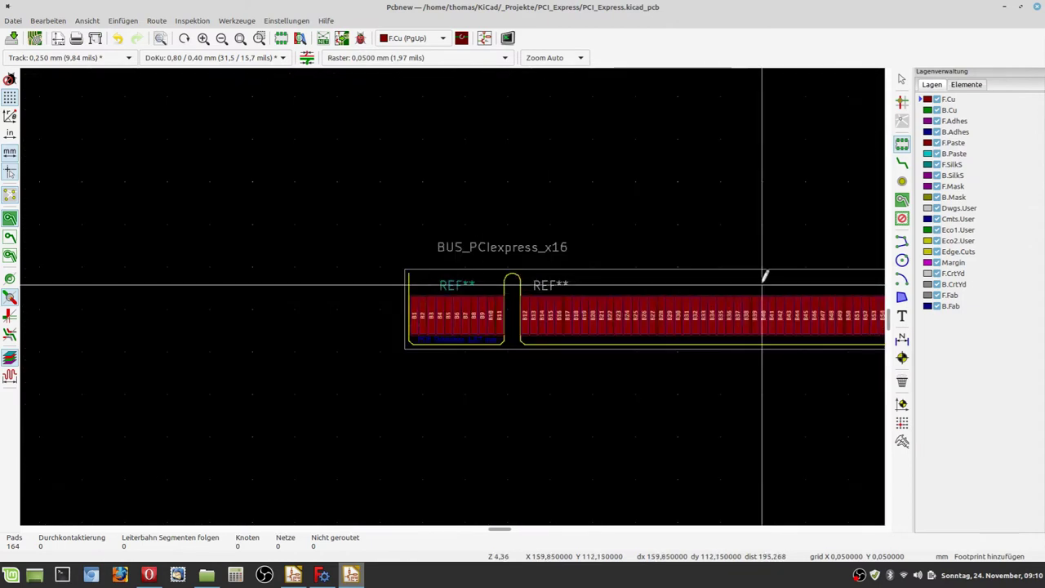
scroll(754, 275, "down", 1)
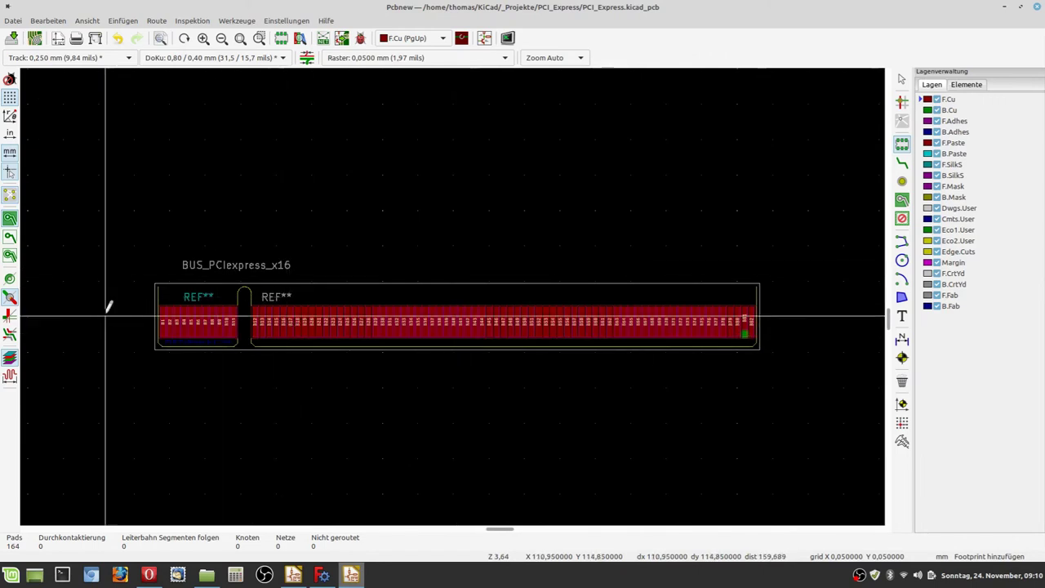
scroll(110, 303, "up", 1)
scroll(460, 285, "up", 1)
scroll(582, 241, "up", 1)
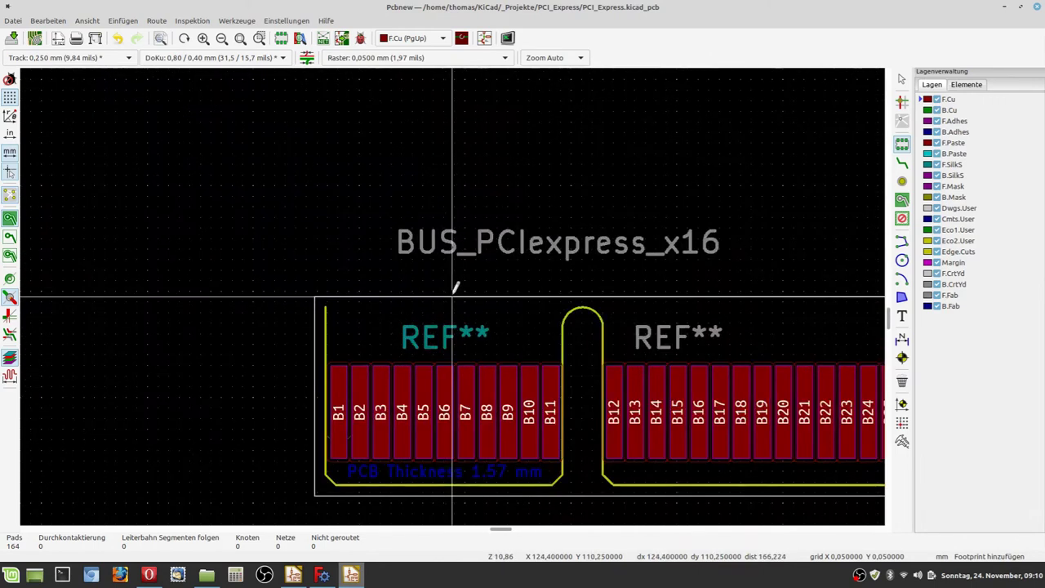
Dimension the horizontal distance from the key notch's centre to the connector outline's nearer outer edge, beside pad B1
left_click(901, 339)
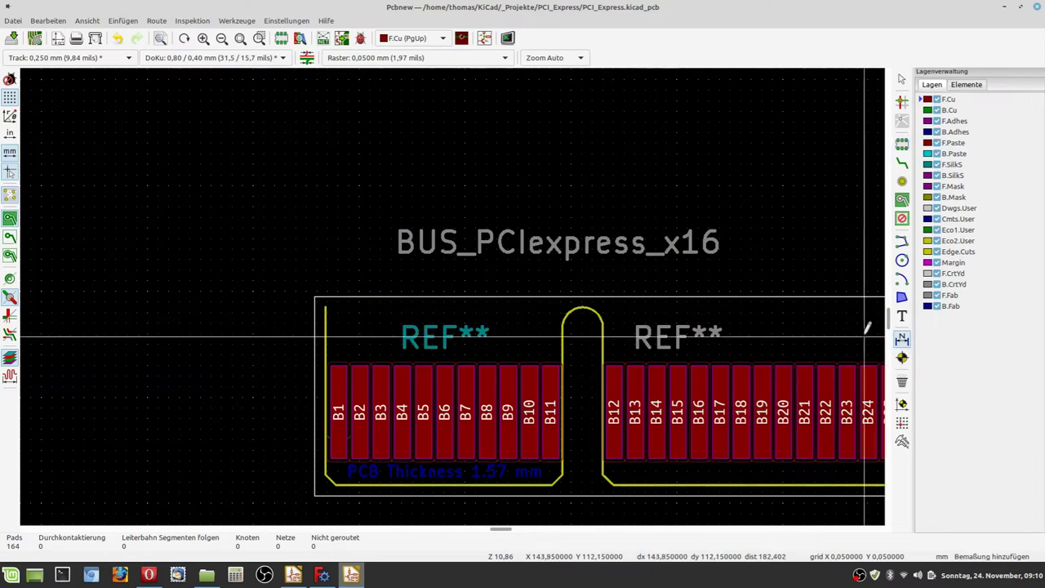
scroll(560, 291, "up", 1)
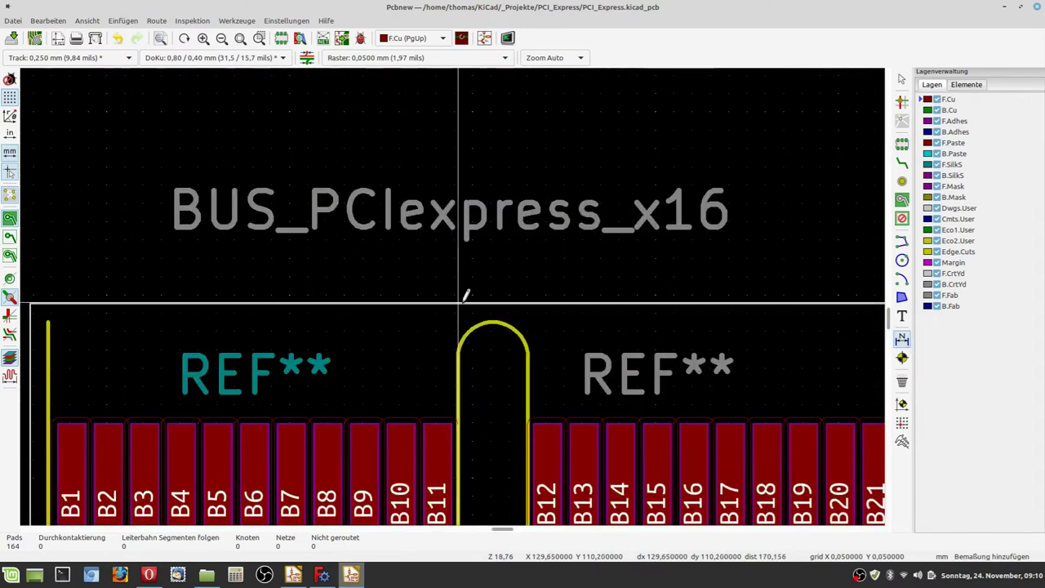
key("F4")
key("F4")
scroll(455, 287, "up", 7)
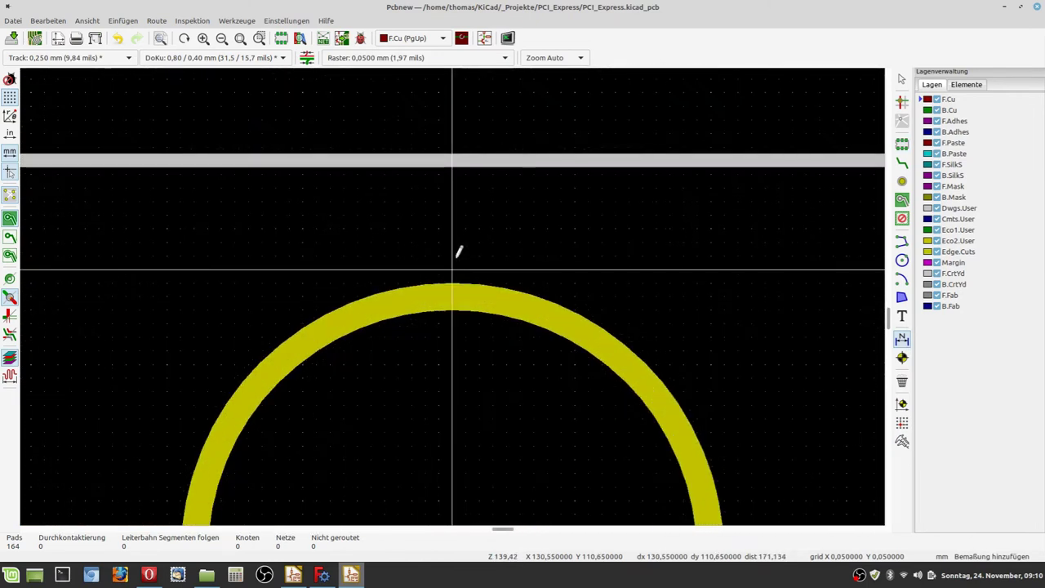
scroll(456, 287, "up", 2)
scroll(456, 287, "up", 3)
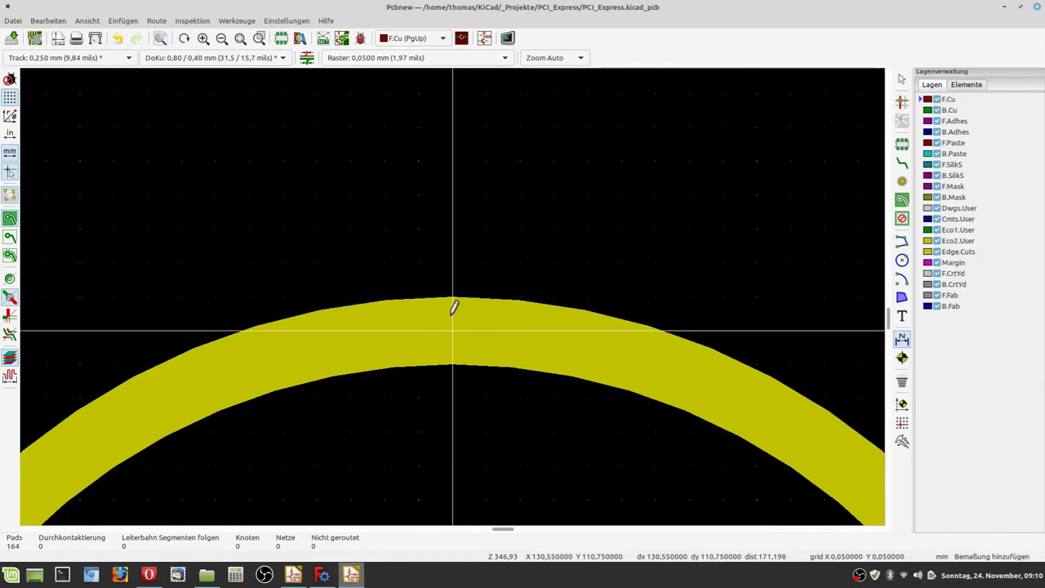
left_click(454, 307)
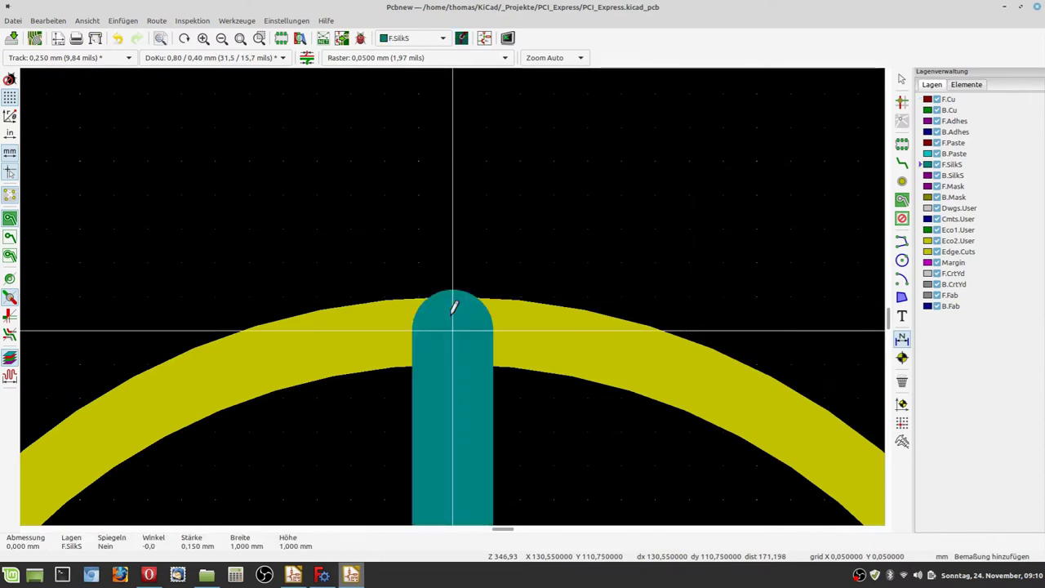
scroll(361, 273, "down", 3)
scroll(455, 287, "down", 7)
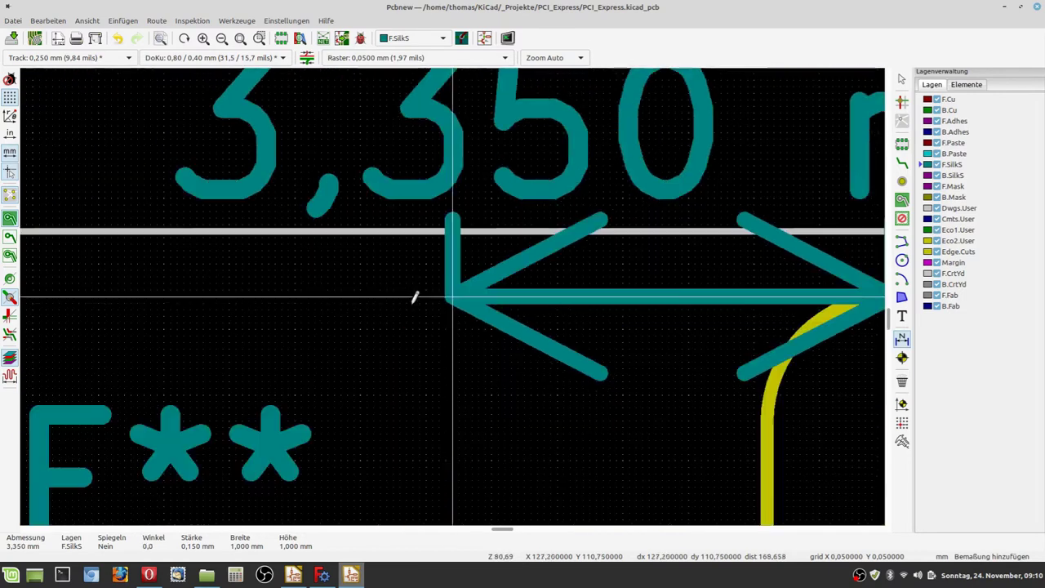
scroll(435, 292, "up", 8)
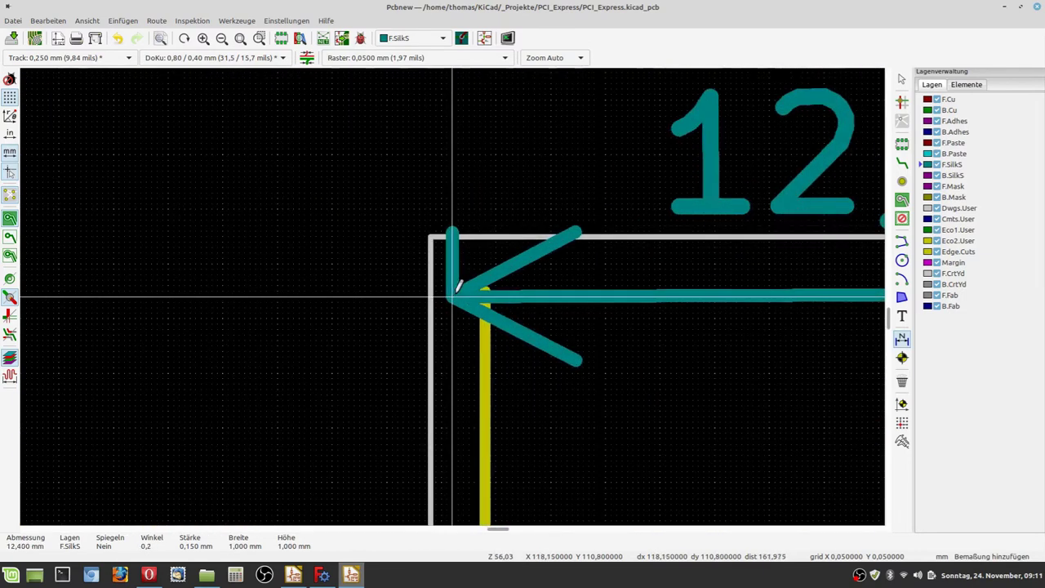
scroll(456, 287, "up", 2)
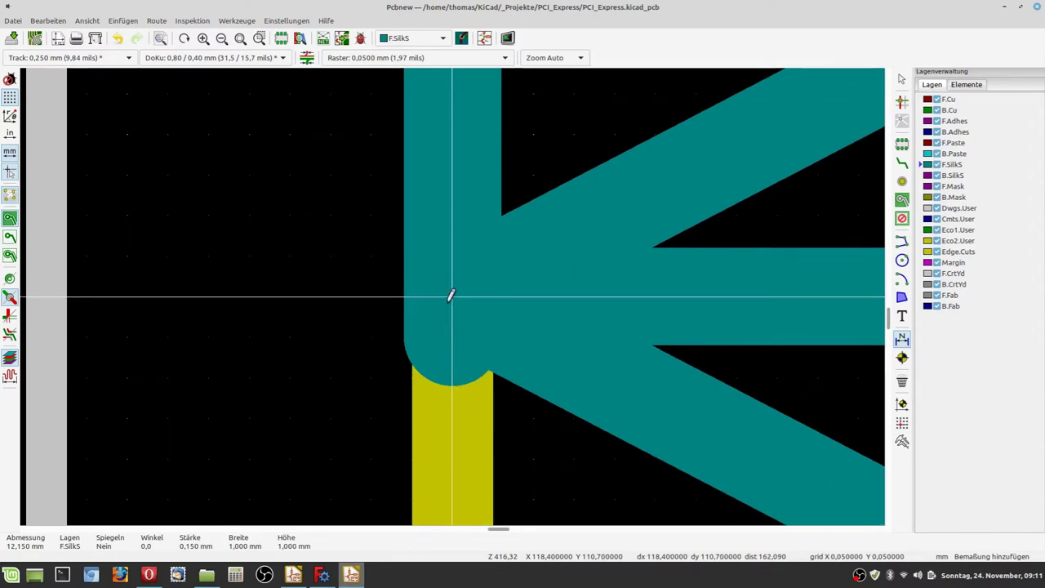
scroll(454, 278, "down", 8)
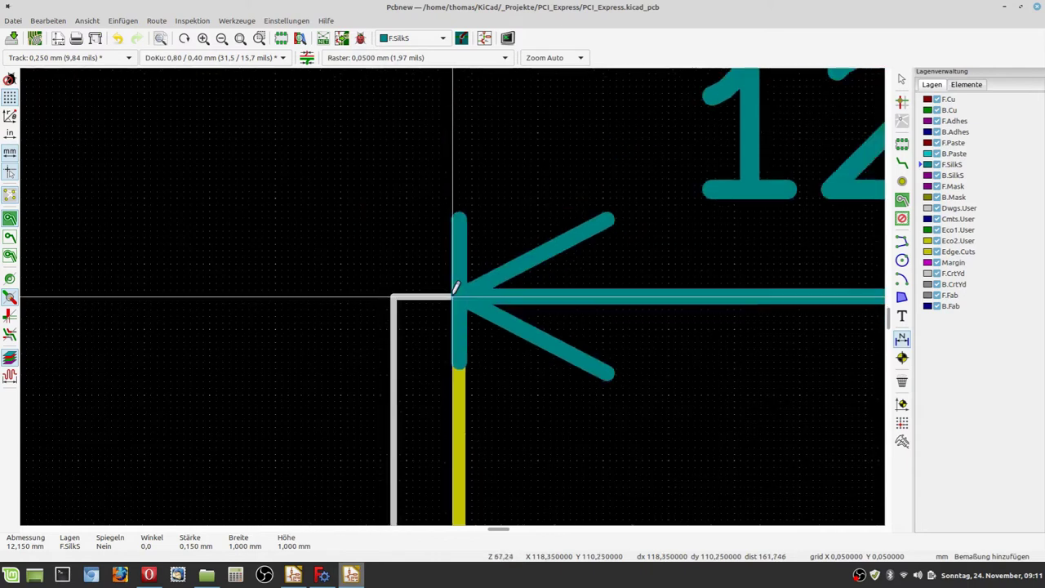
scroll(455, 289, "down", 2)
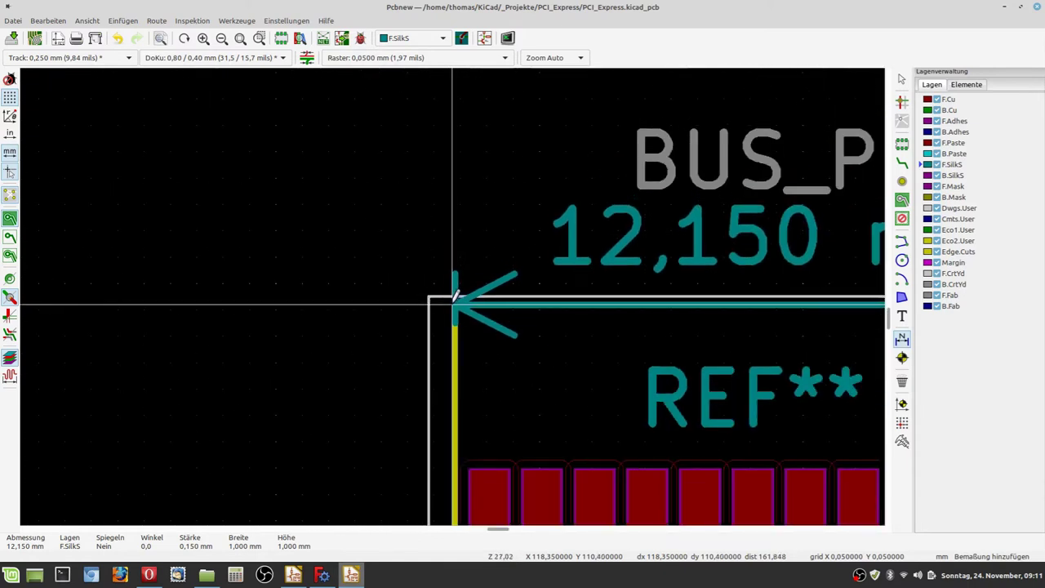
left_click(455, 297)
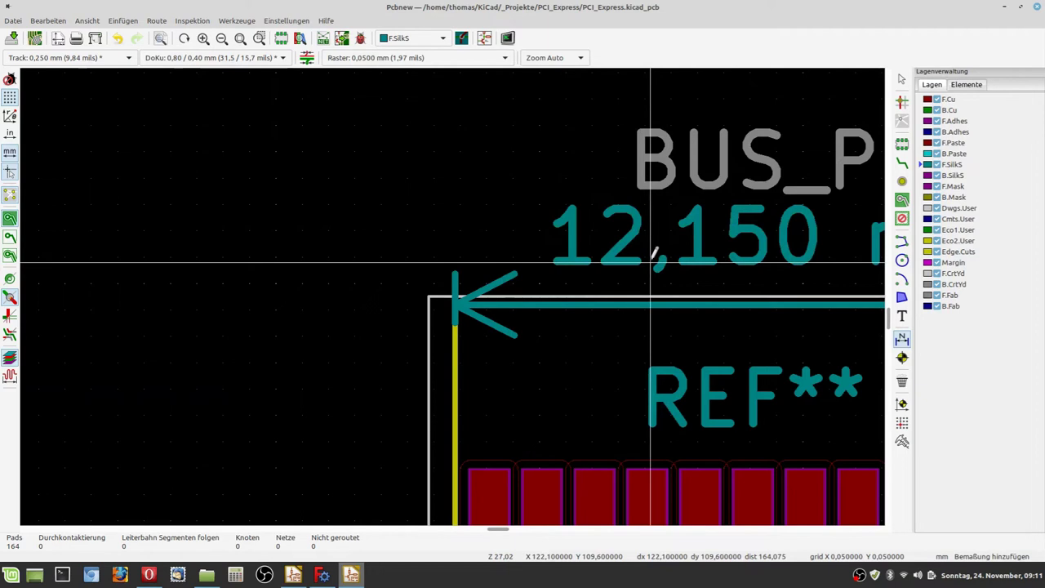
Dimension the connector outline's full width between its outer edges at the chamfers, with the dimension line just below the footprint
scroll(650, 262, "down", 6)
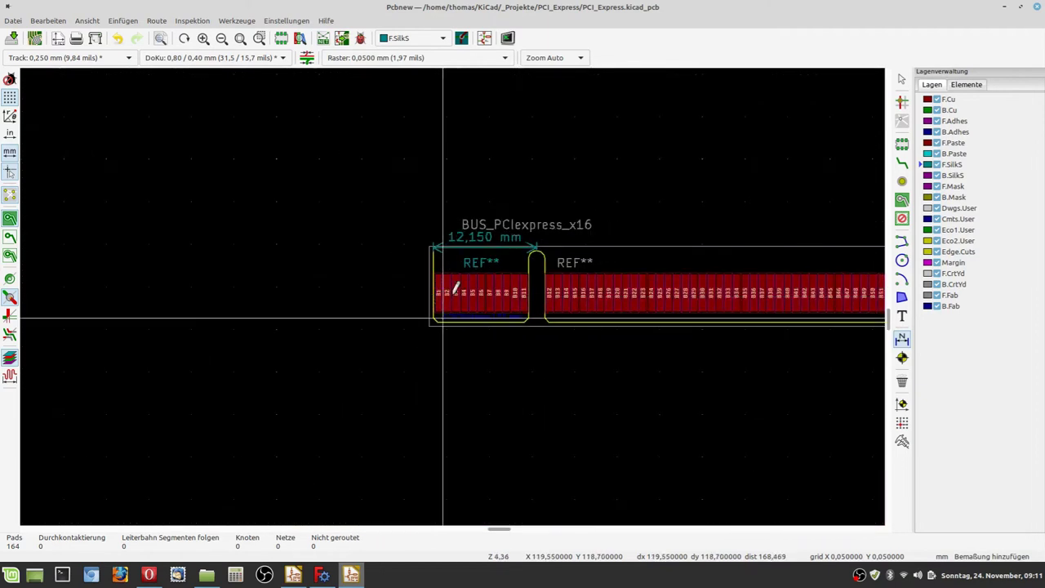
scroll(445, 310, "up", 3)
scroll(452, 298, "up", 3)
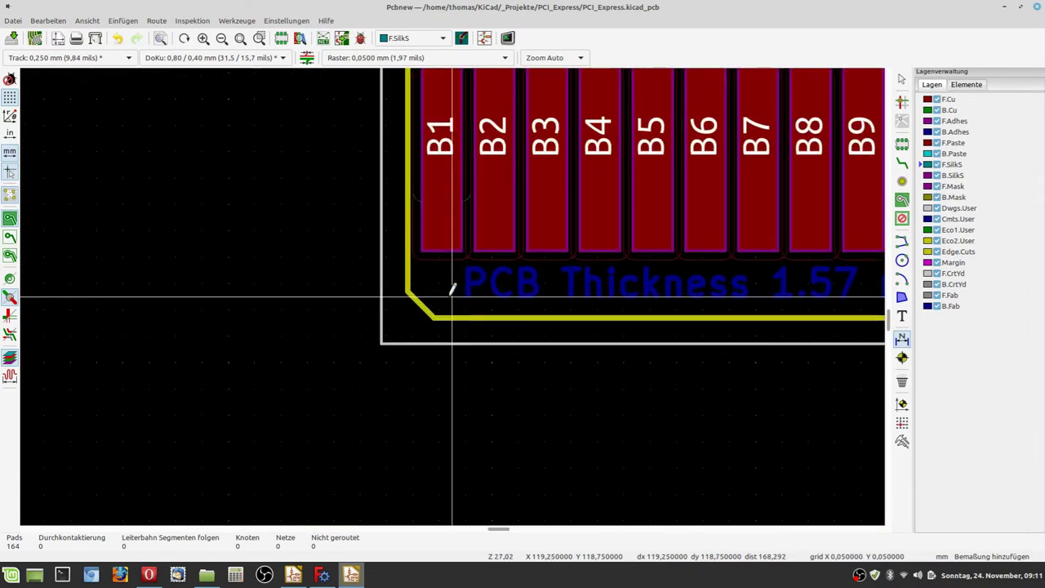
scroll(451, 298, "up", 5)
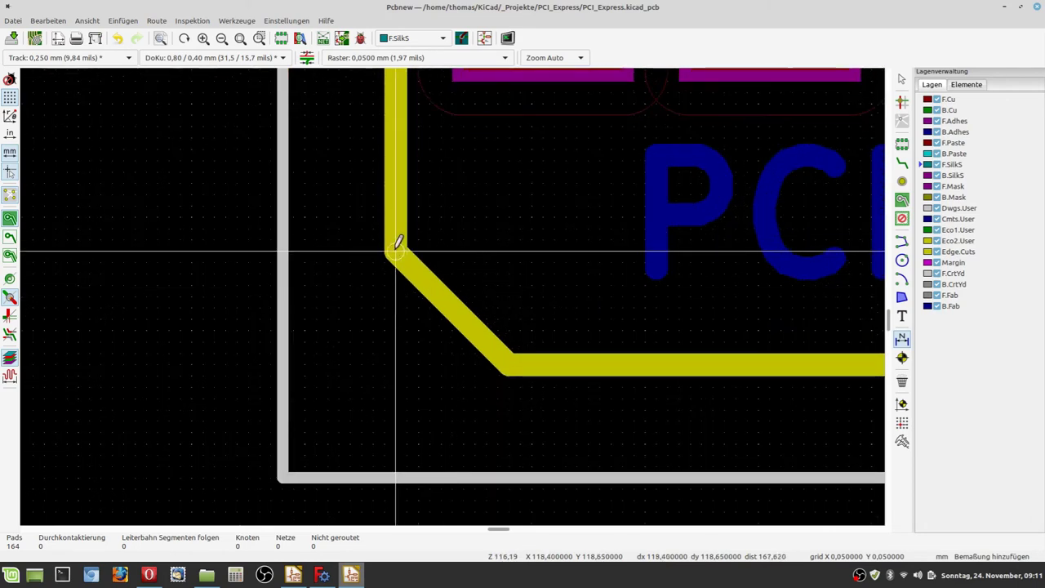
scroll(398, 242, "down", 10)
scroll(452, 298, "down", 3)
scroll(878, 281, "up", 3)
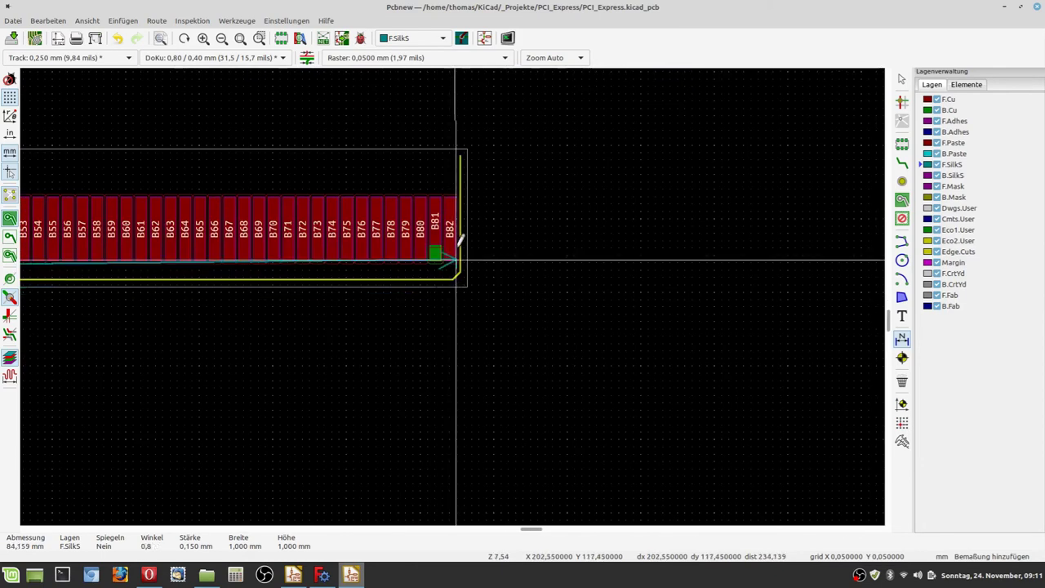
scroll(457, 267, "up", 8)
scroll(453, 296, "up", 4)
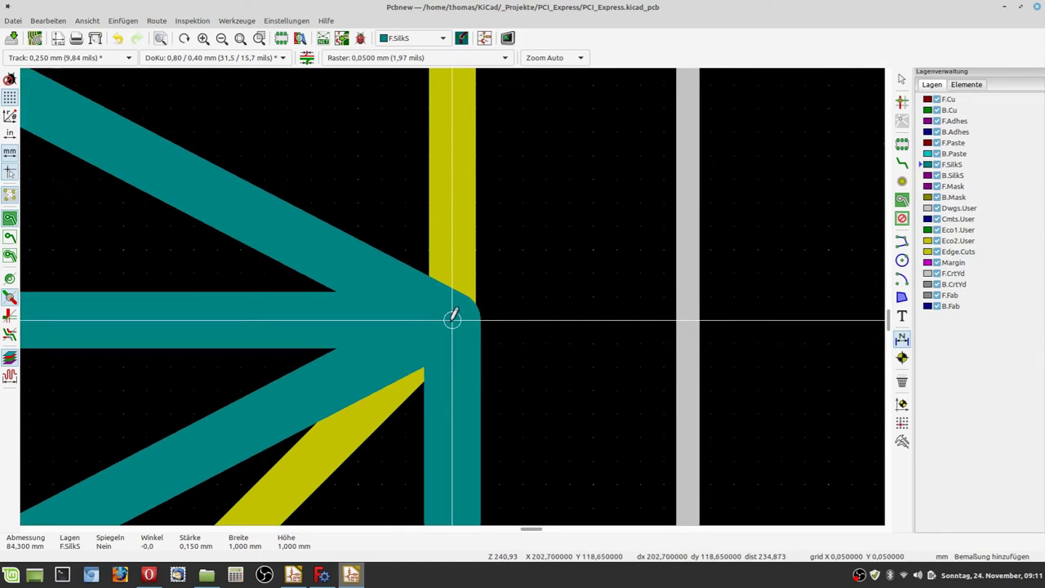
scroll(453, 319, "down", 10)
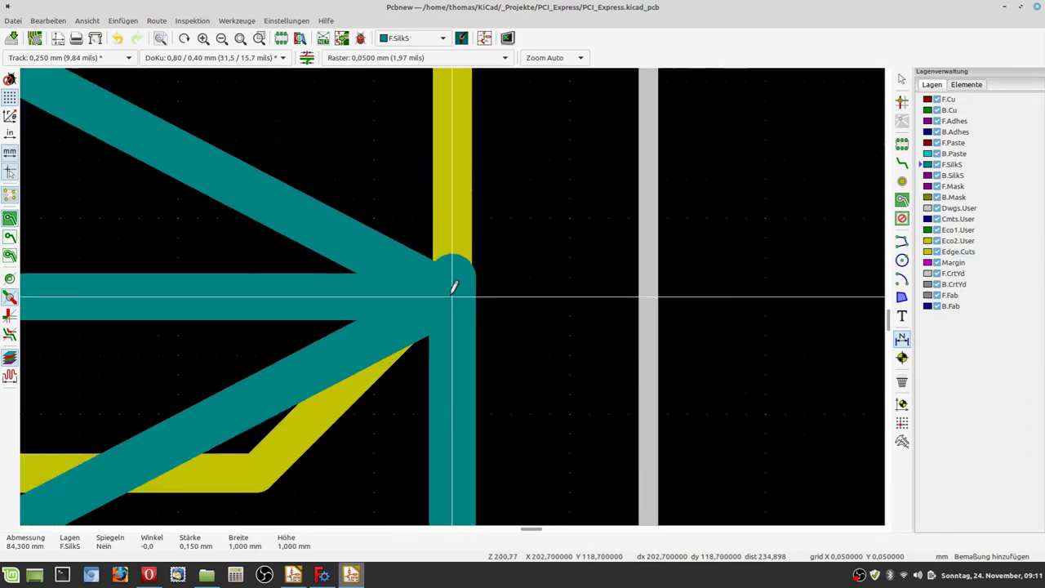
scroll(458, 321, "up", 1)
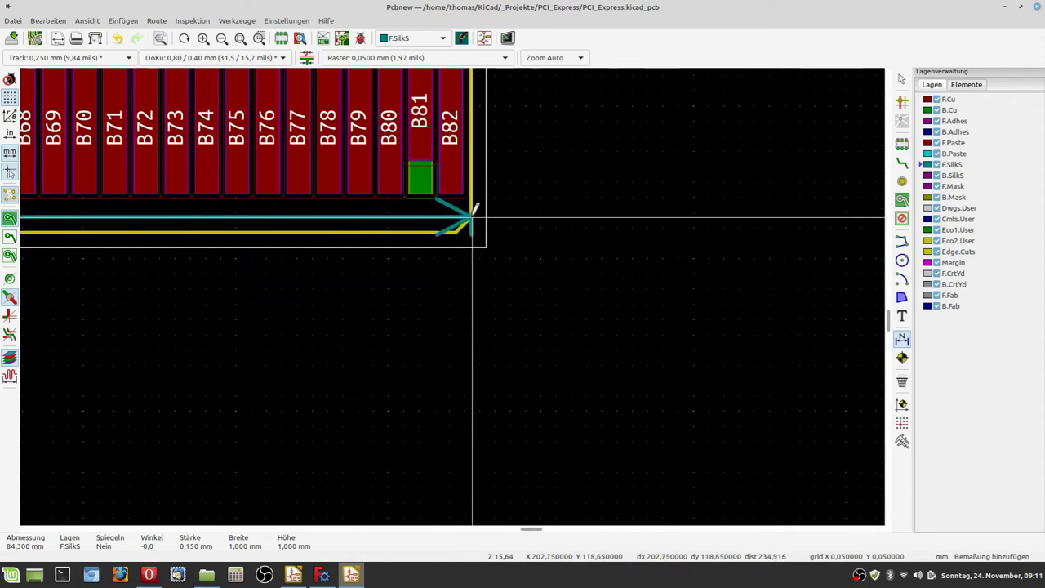
left_click(462, 302)
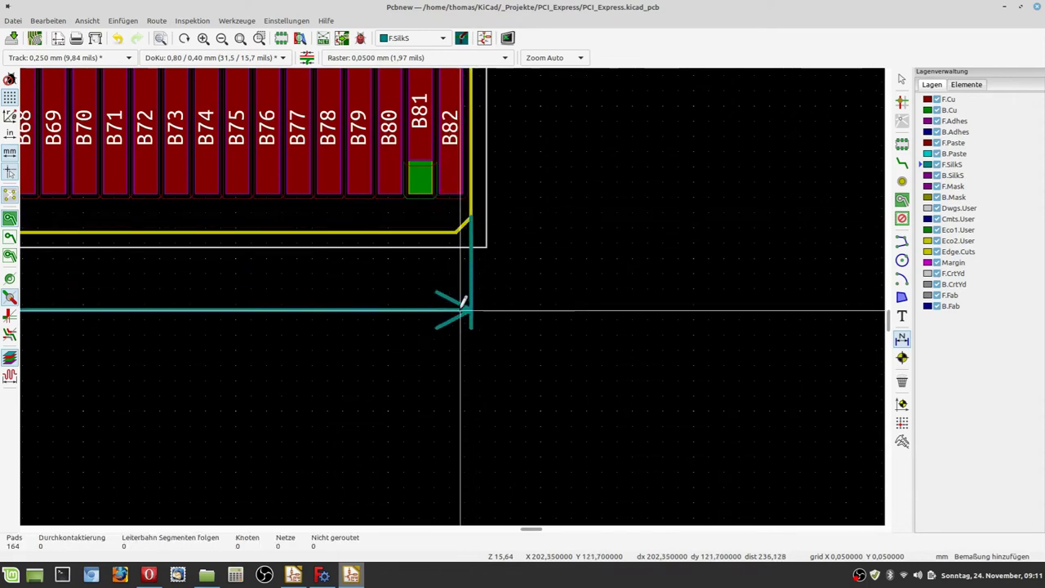
scroll(445, 296, "down", 4)
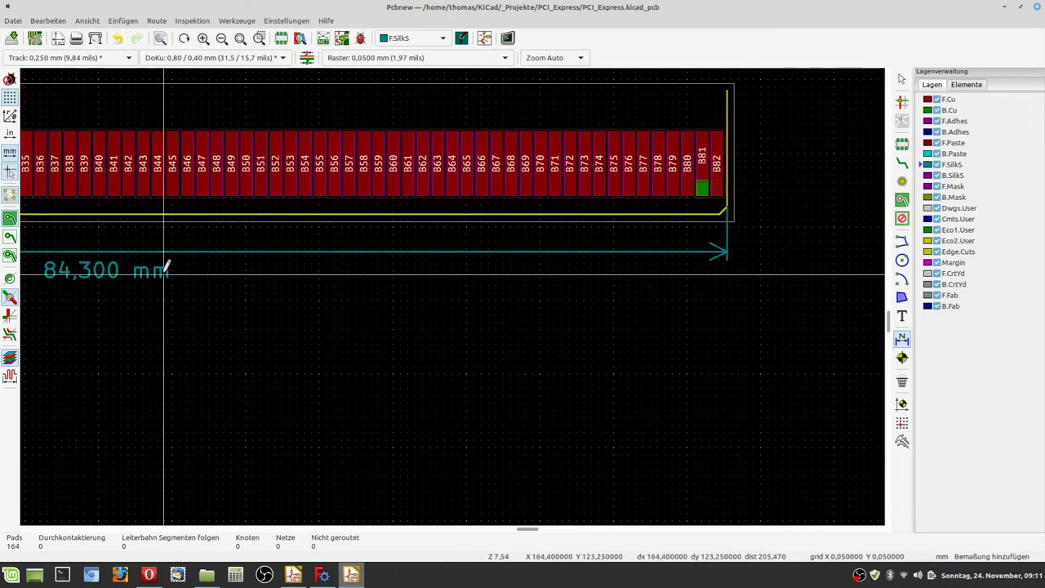
scroll(106, 277, "down", 4)
scroll(455, 287, "up", 3)
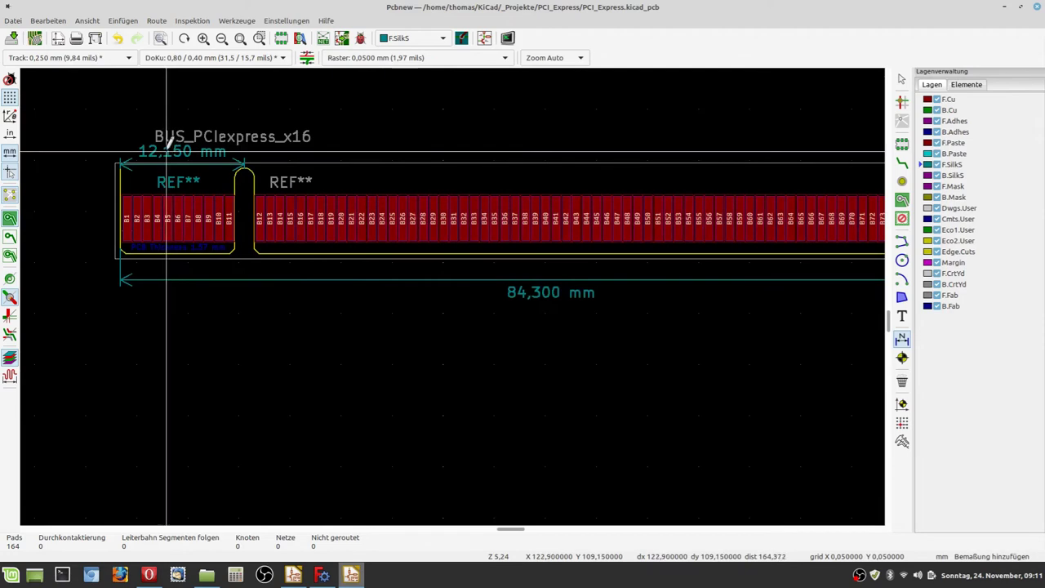
End dimensioning and view the whole x16 edge connector footprint with its two dimensions
right_click(543, 313)
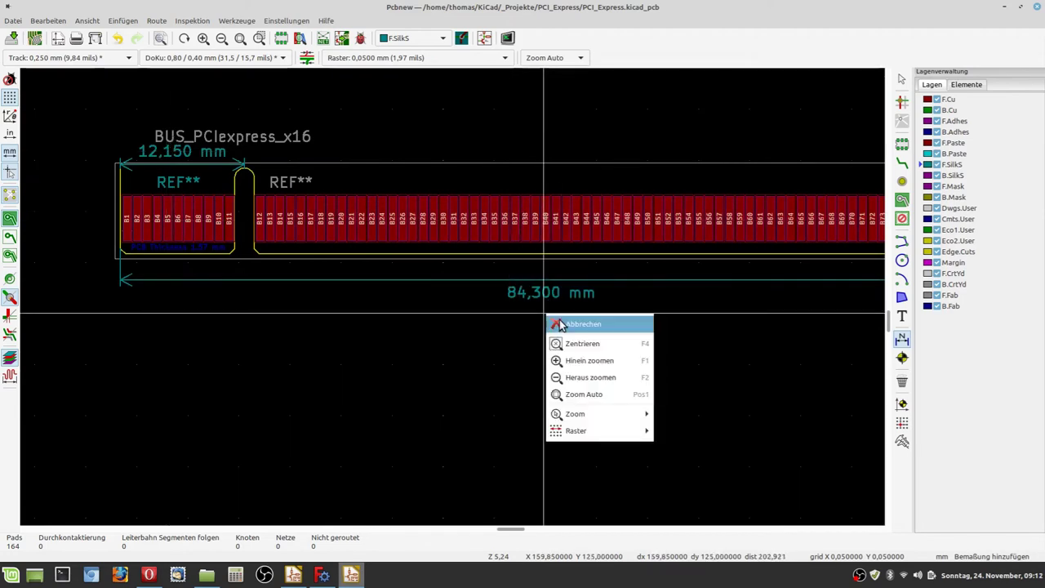
left_click(548, 321)
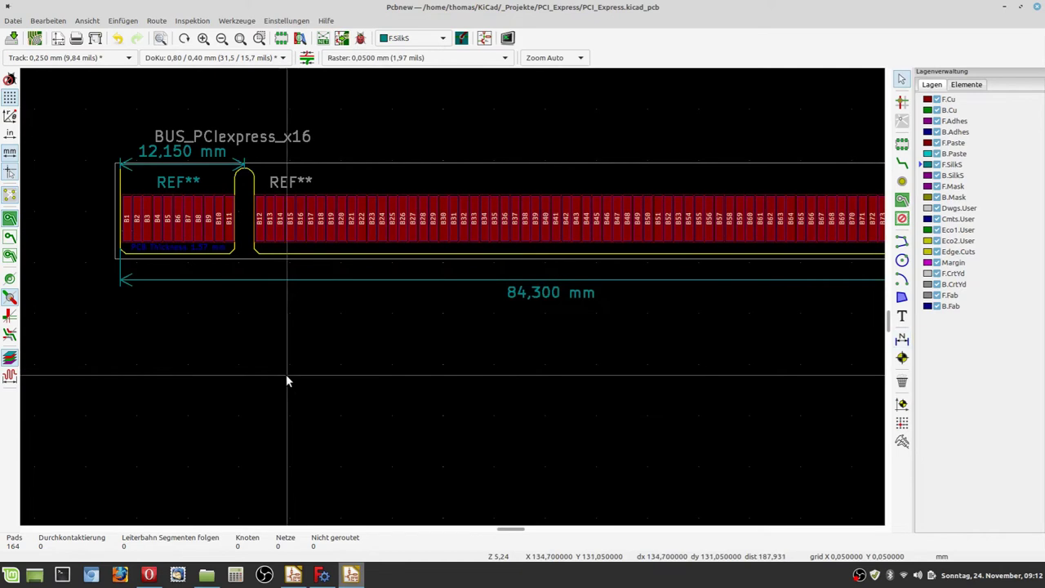
right_click(564, 343)
left_click(536, 359)
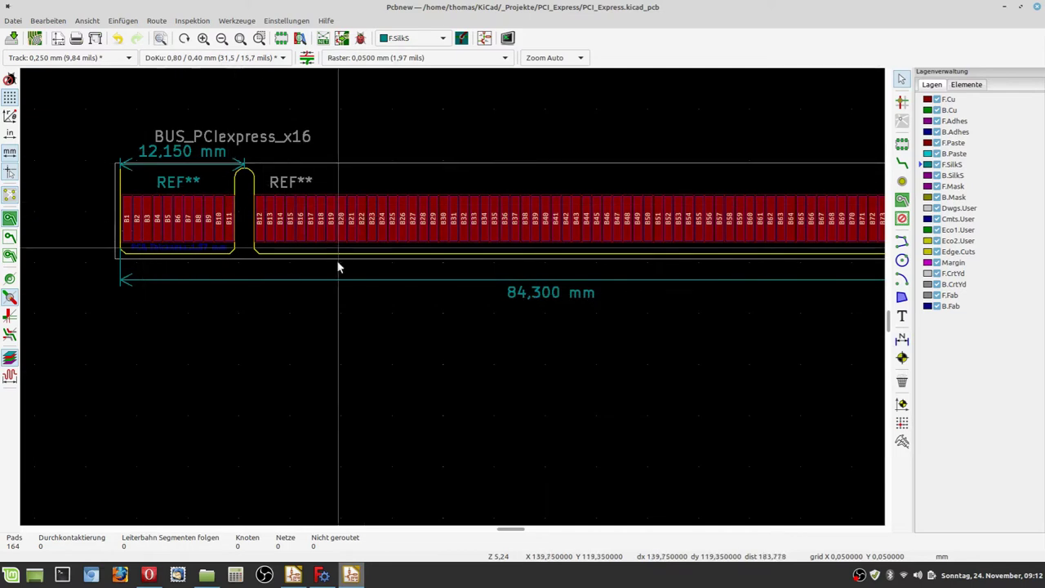
scroll(441, 323, "down", 5)
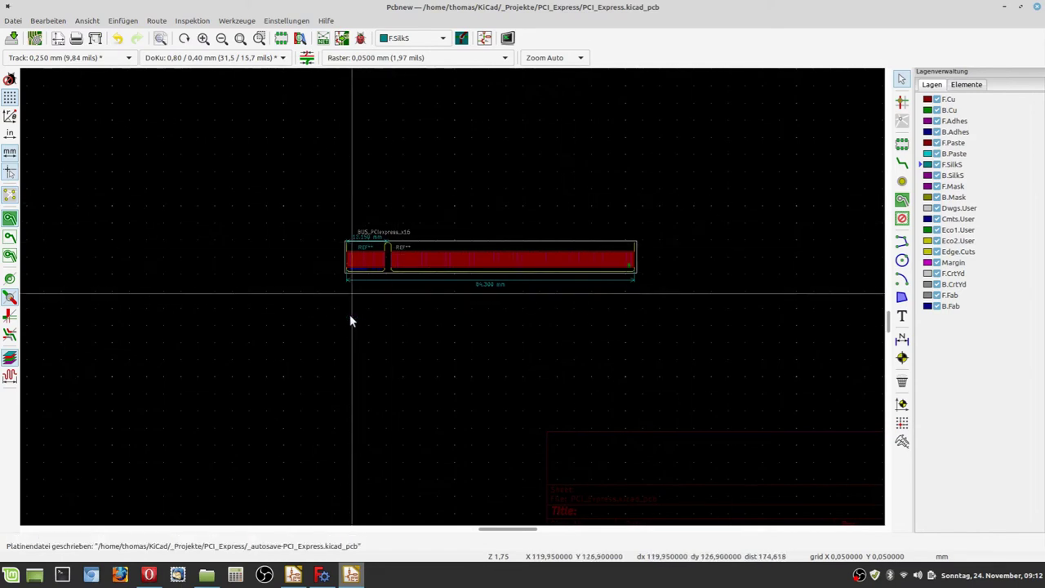
Switch to FreeCAD and create a new document with a body and a sketch on the XY plane
left_click(321, 575)
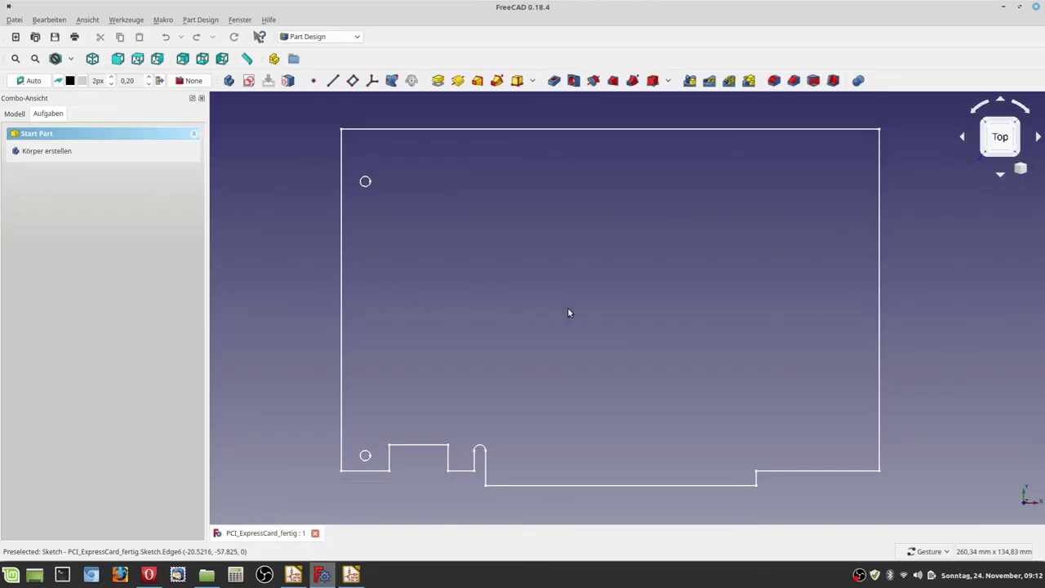
left_click(15, 38)
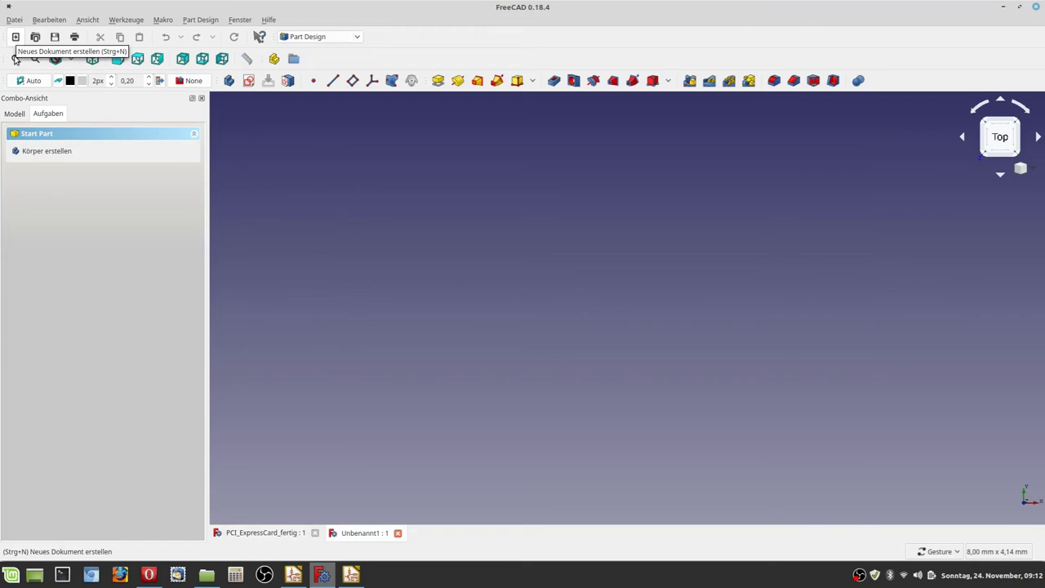
left_click(54, 151)
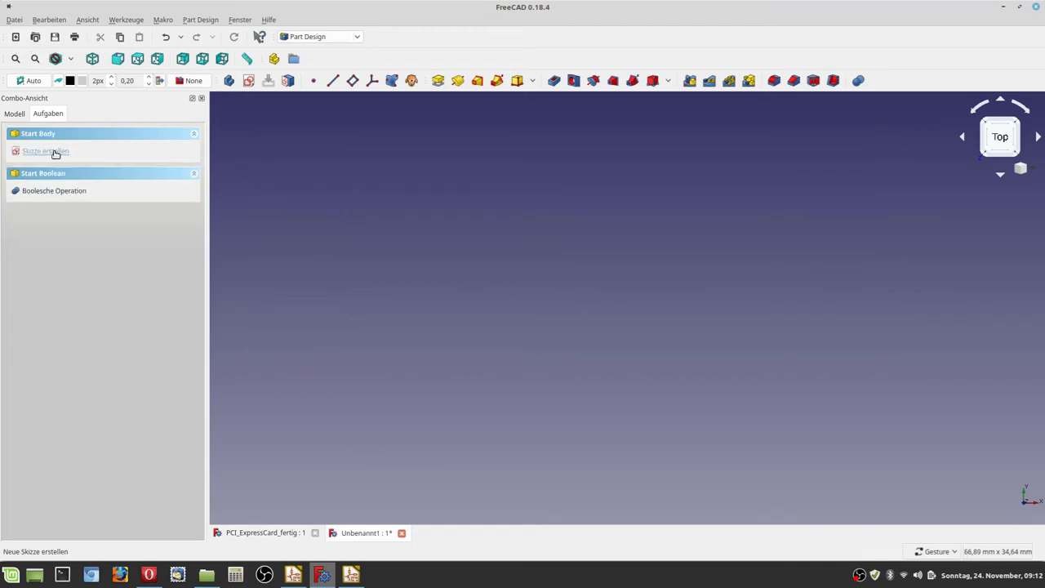
left_click(54, 152)
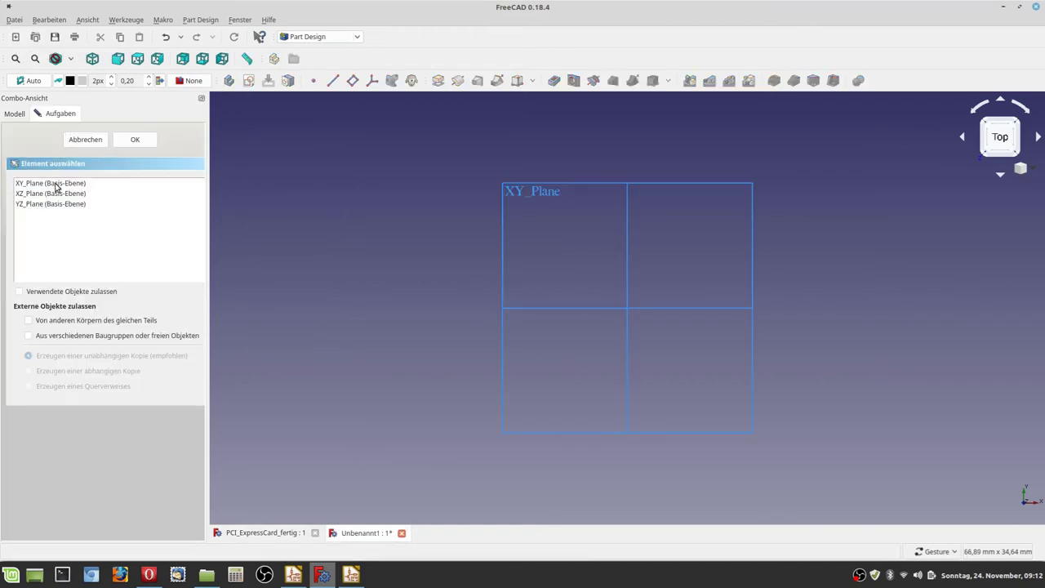
left_click(55, 184)
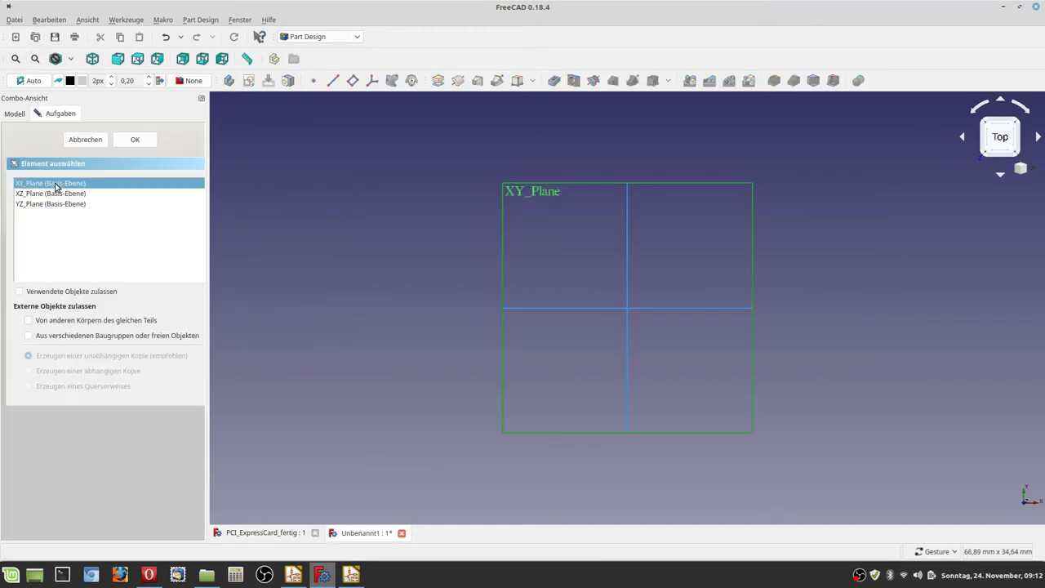
left_click(133, 140)
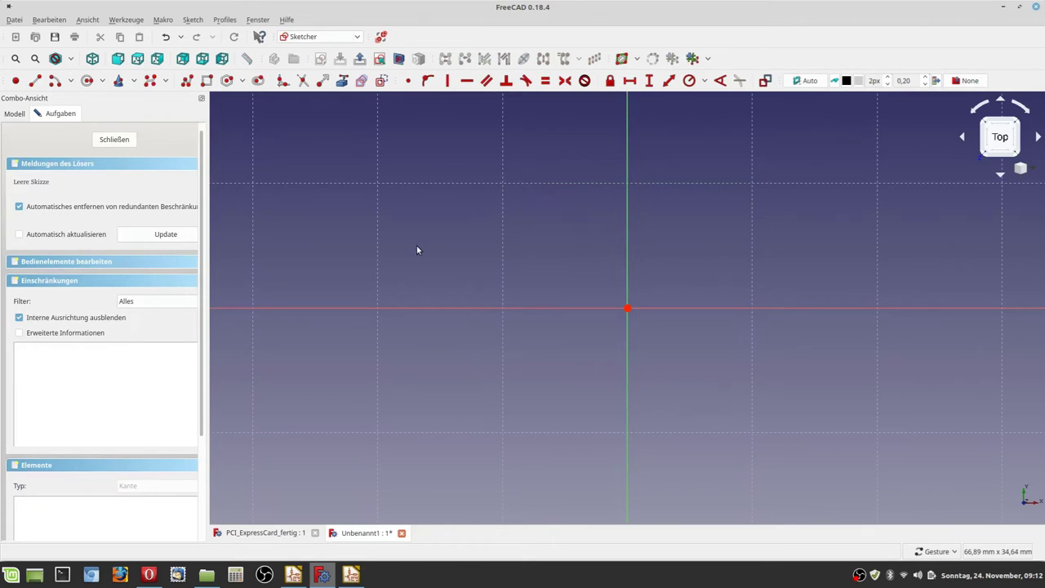
Sketch the card outline's left, upper and right sides as a connected polyline, about 52, 110 and 49 mm long
left_click(186, 84)
scroll(358, 455, "down", 5)
mouse_move(328, 433)
right_mouse_down()
mouse_move(476, 291)
mouse_move(462, 381)
right_mouse_up()
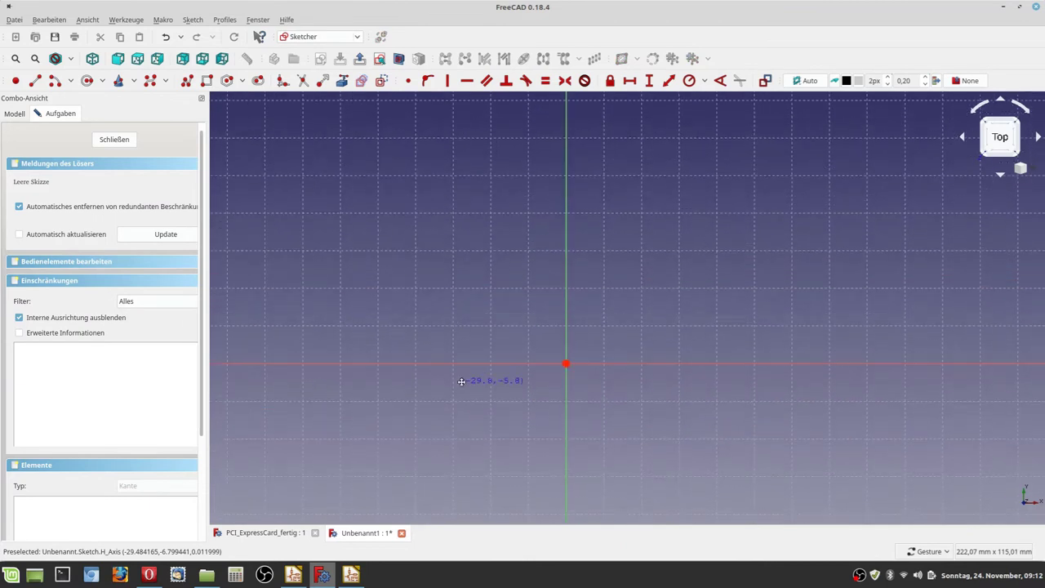
left_click(435, 441)
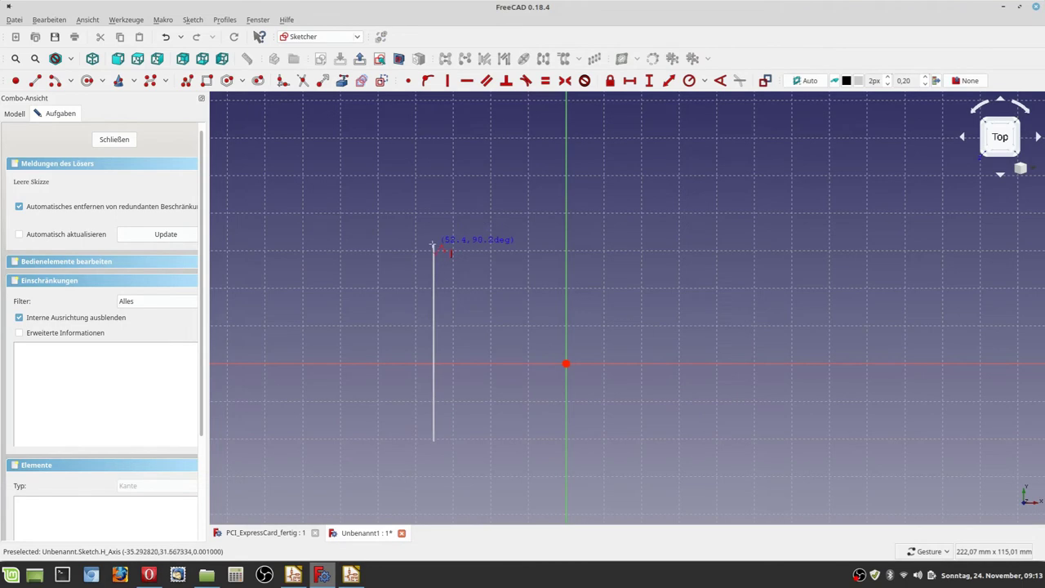
left_click(433, 245)
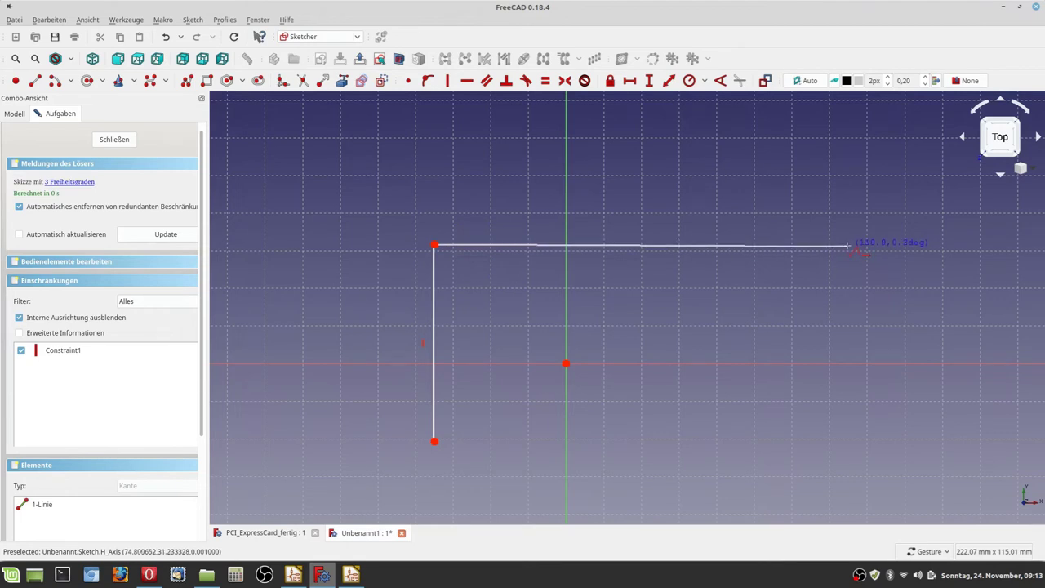
left_click(848, 244)
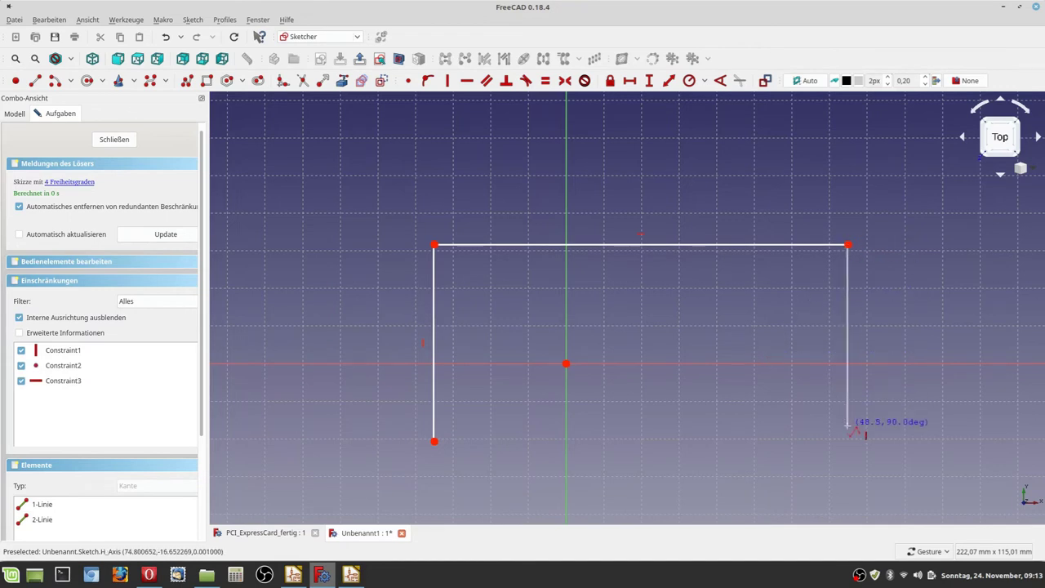
scroll(833, 425, "up", 4)
scroll(833, 425, "up", 5)
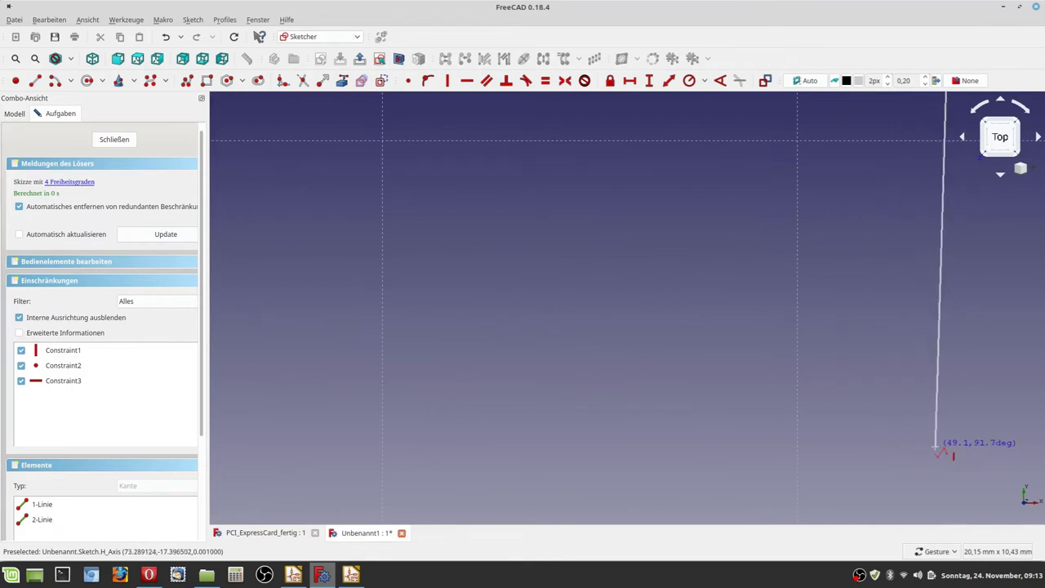
left_click(996, 447)
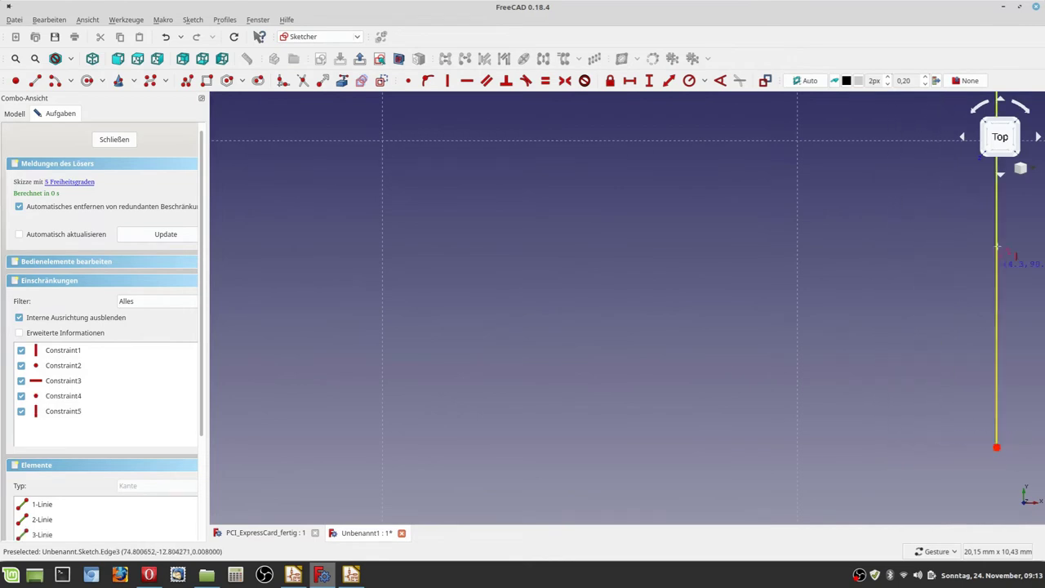
scroll(980, 425, "down", 5)
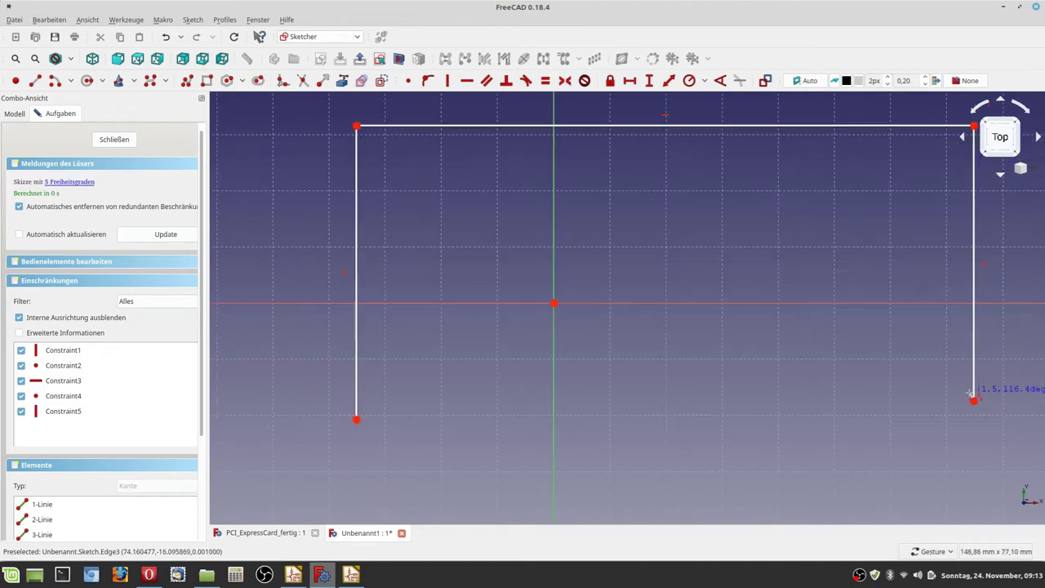
left_click(796, 350)
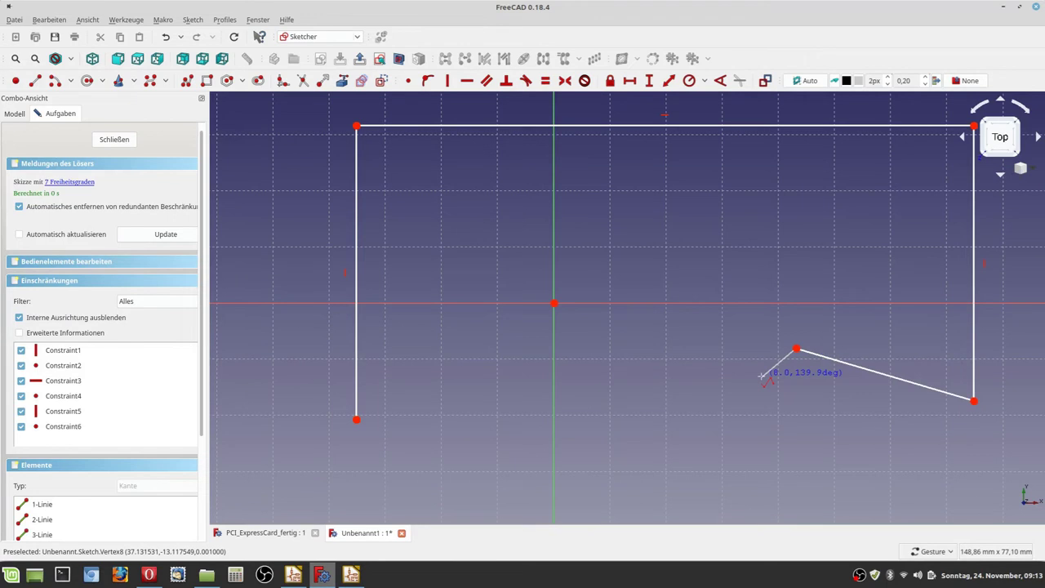
key("Escape")
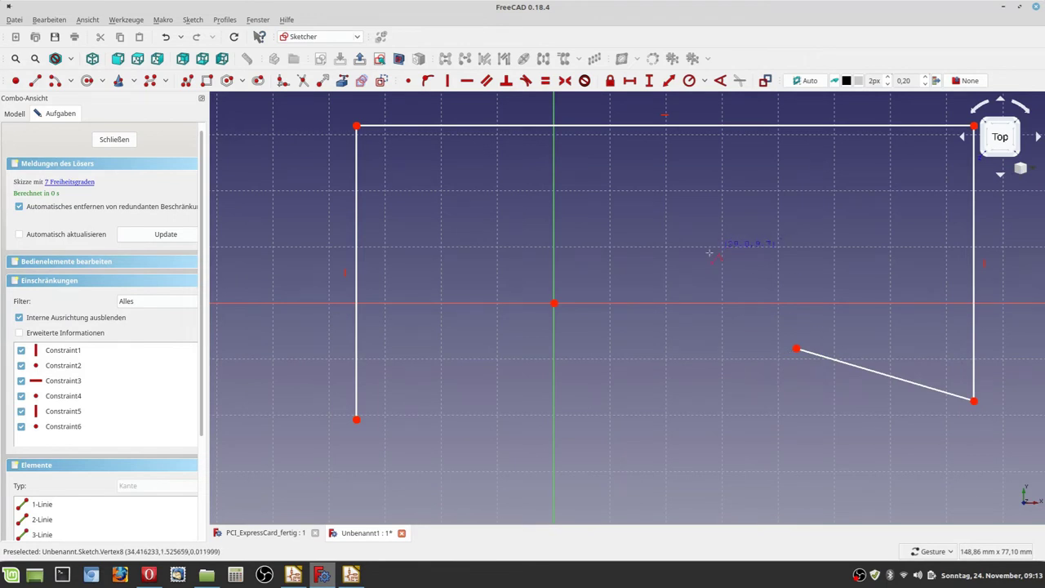
left_click(166, 38)
scroll(859, 374, "down", 2)
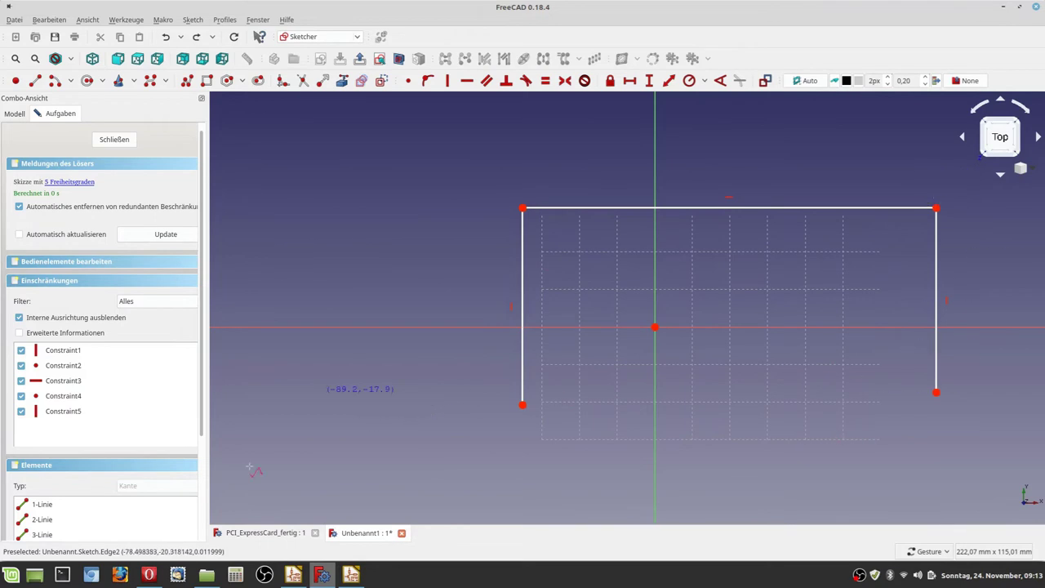
Switch to the PCI Express specification in Opera and look up the card's height and length in the form factor drawing and size table
left_click(151, 573)
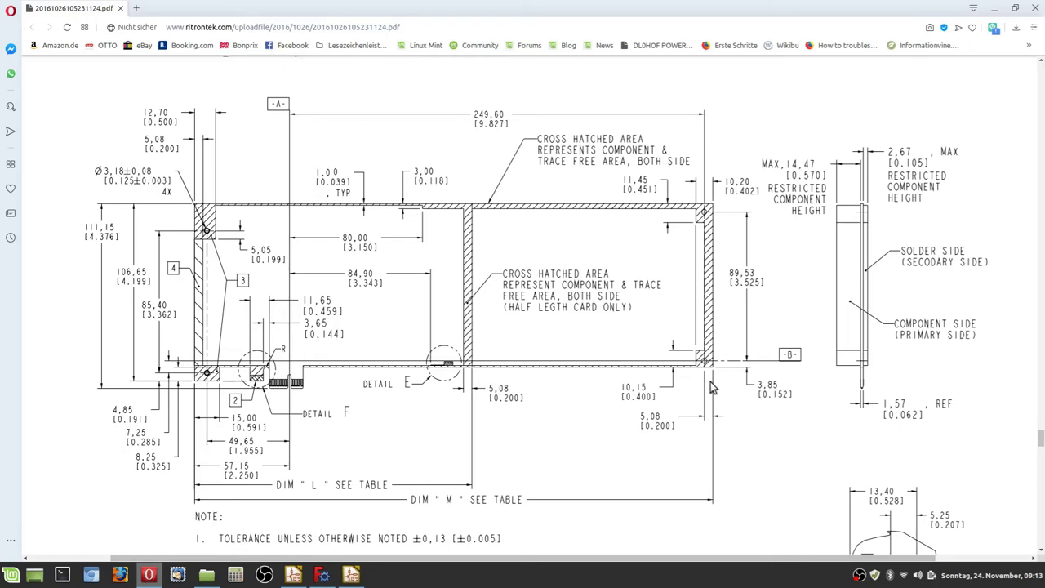
scroll(163, 425, "up", 2)
scroll(164, 425, "down", 1)
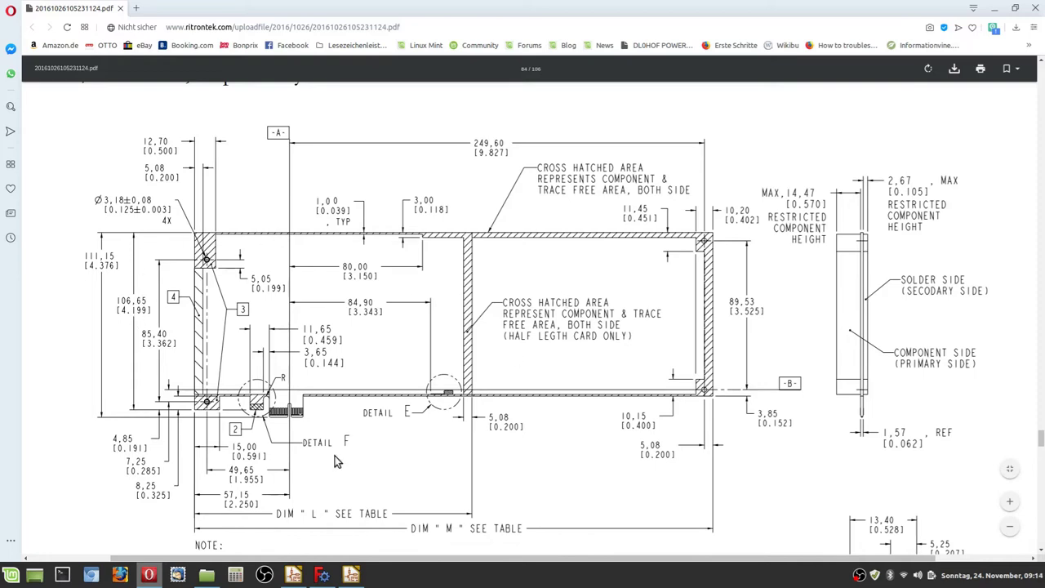
scroll(526, 147, "up", 2)
scroll(538, 147, "up", 12)
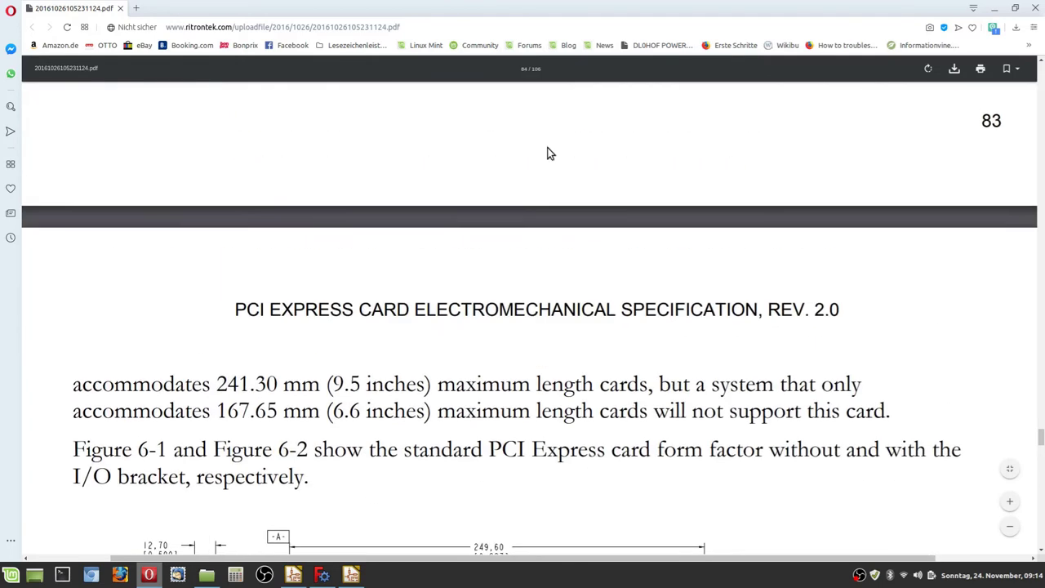
scroll(566, 155, "up", 8)
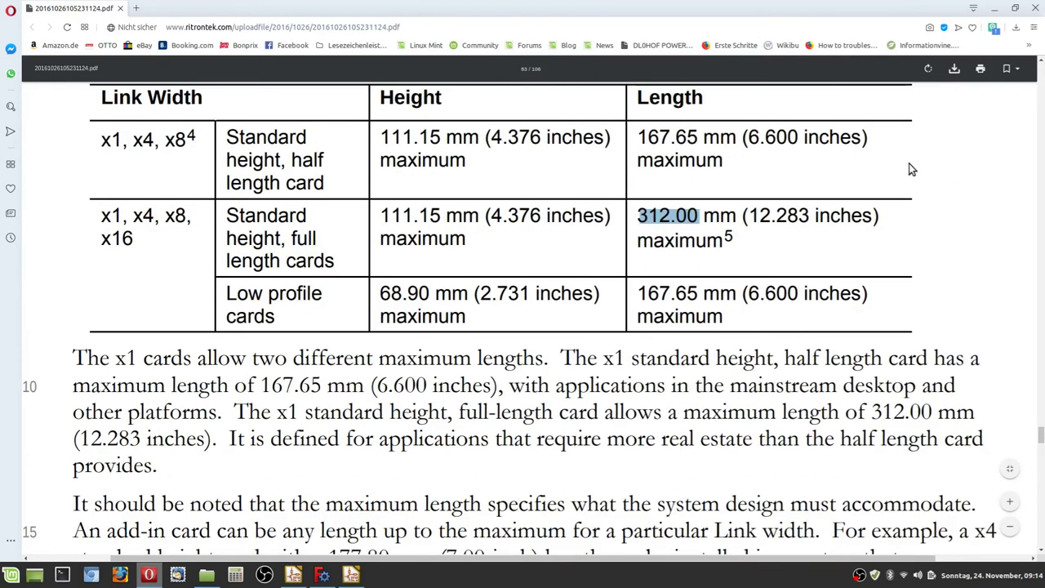
scroll(590, 277, "down", 20)
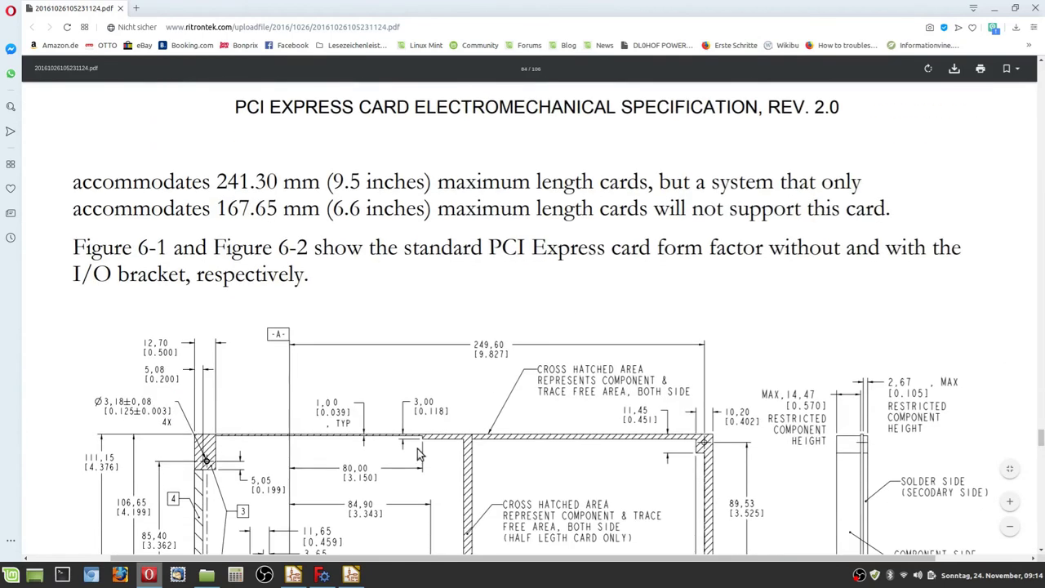
Switch back to FreeCAD and constrain the vertical length of the outline's left side to 106.65 mm
left_click(322, 575)
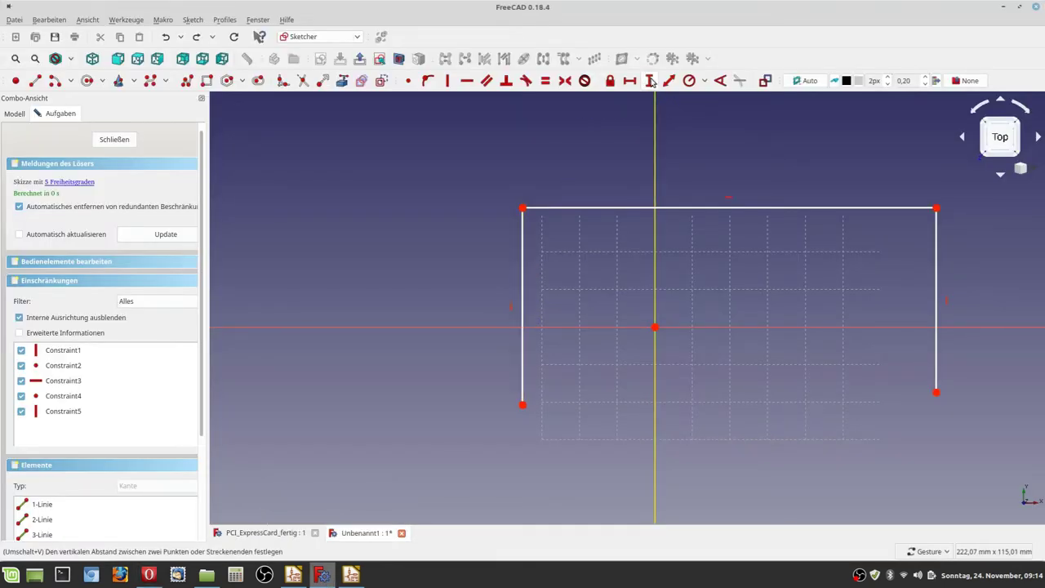
left_click(651, 79)
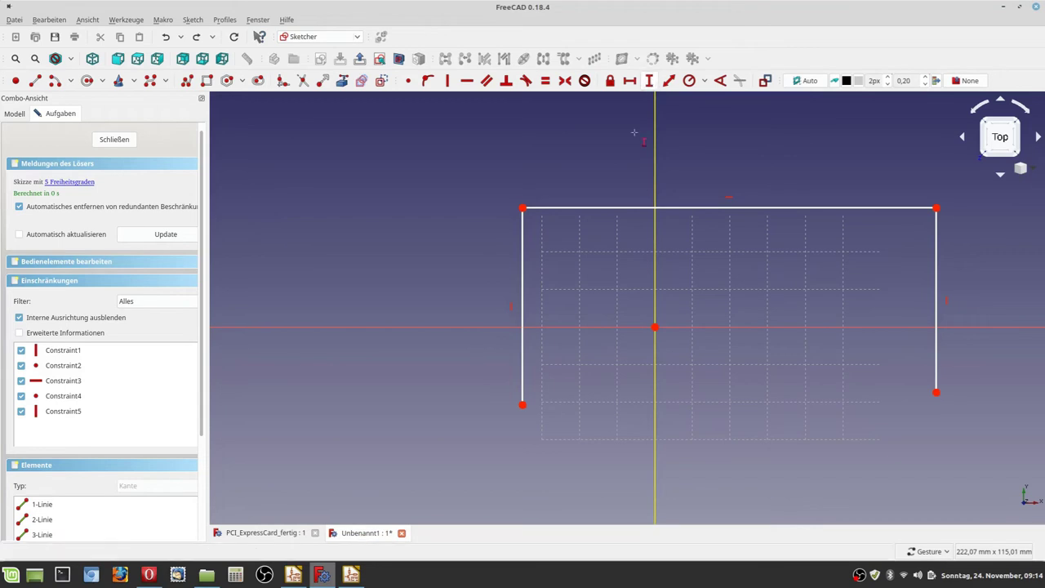
left_click(523, 282)
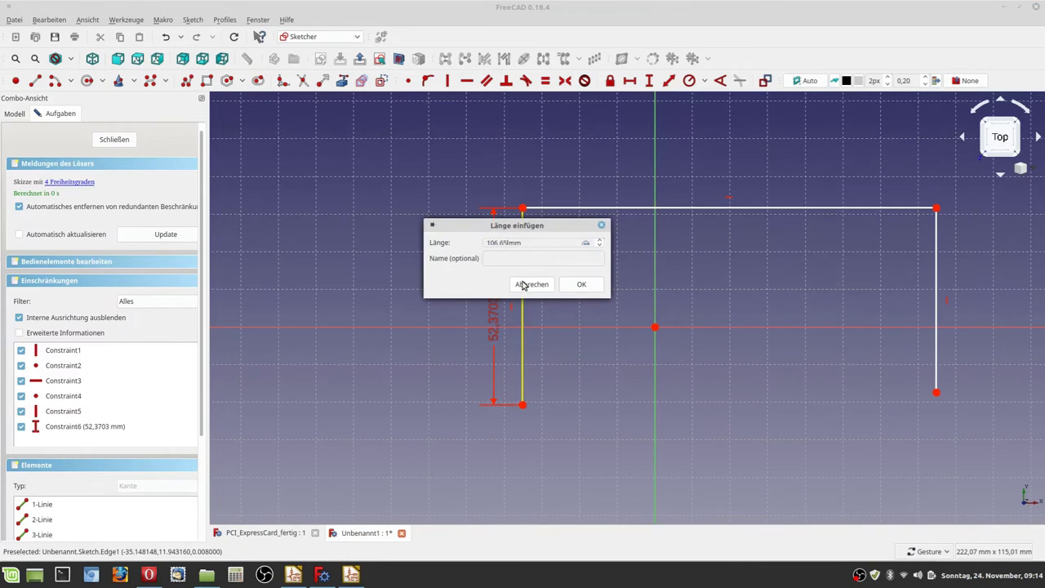
key("Return")
scroll(523, 285, "up", 3)
scroll(729, 265, "down", 6)
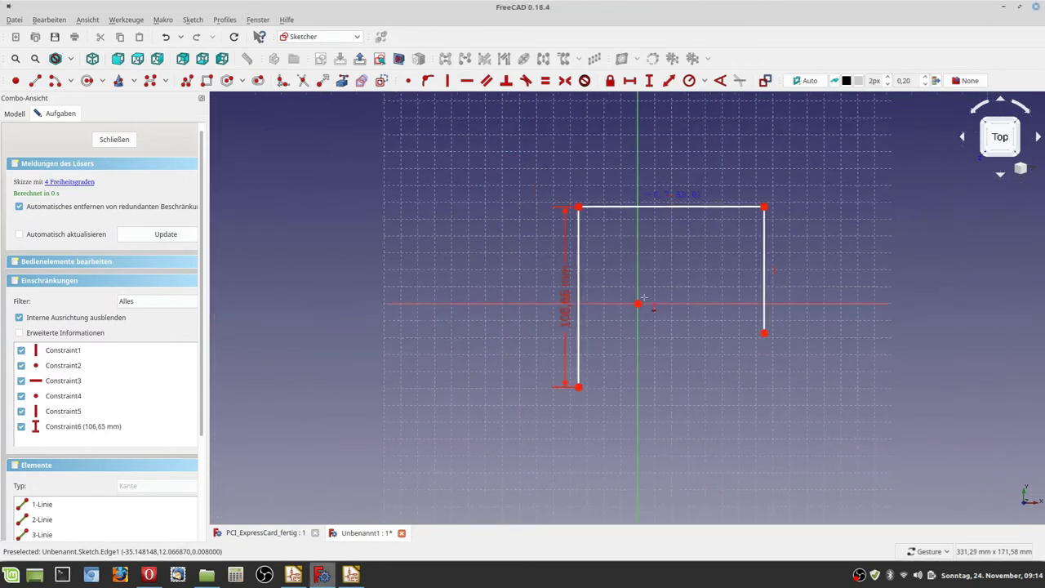
Constrain the horizontal length of the outline's upper edge to 167.65 mm
scroll(729, 266, "up", 5)
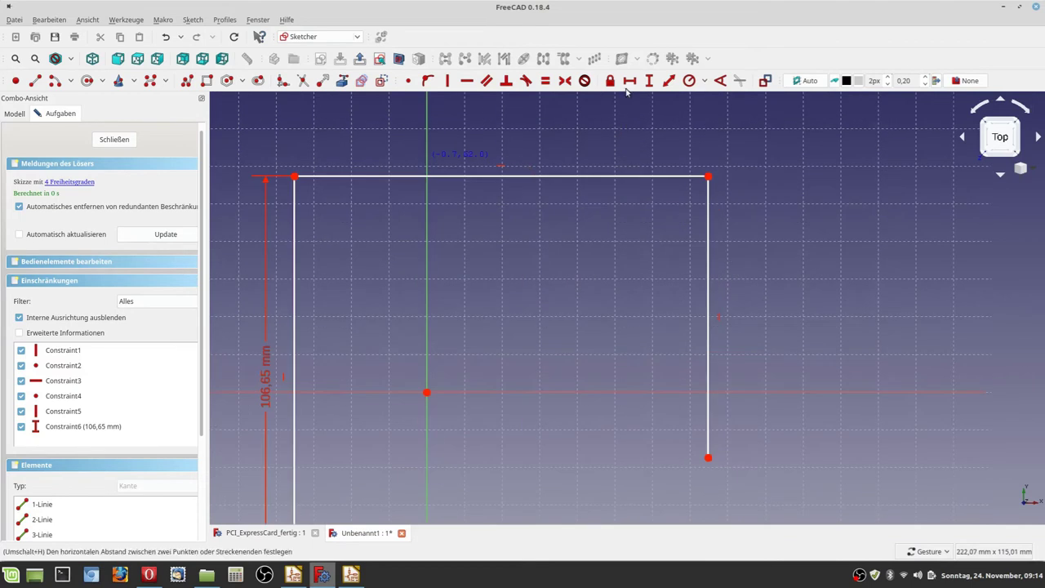
left_click(570, 177)
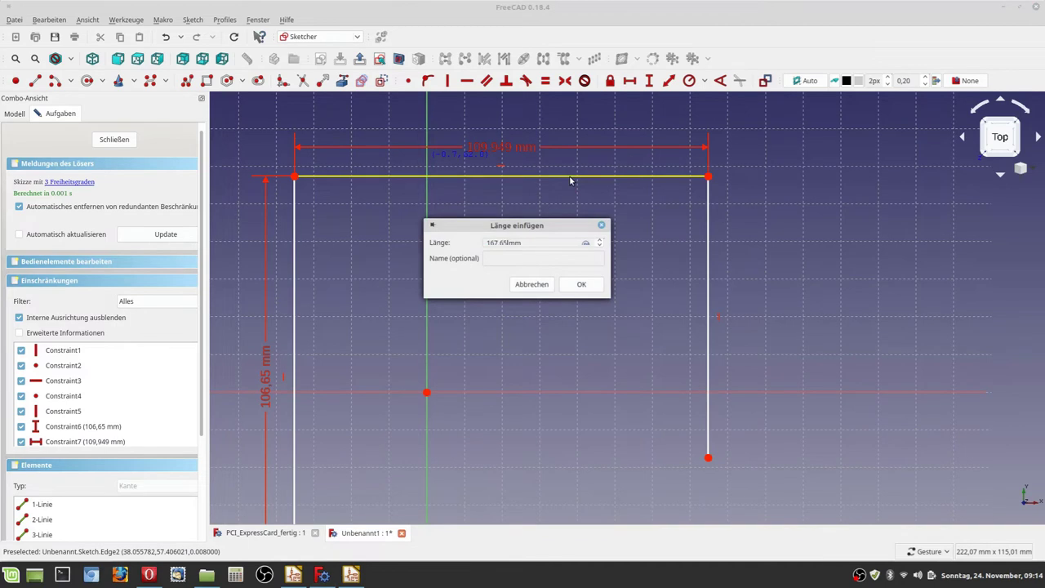
type("167,65")
key("Return")
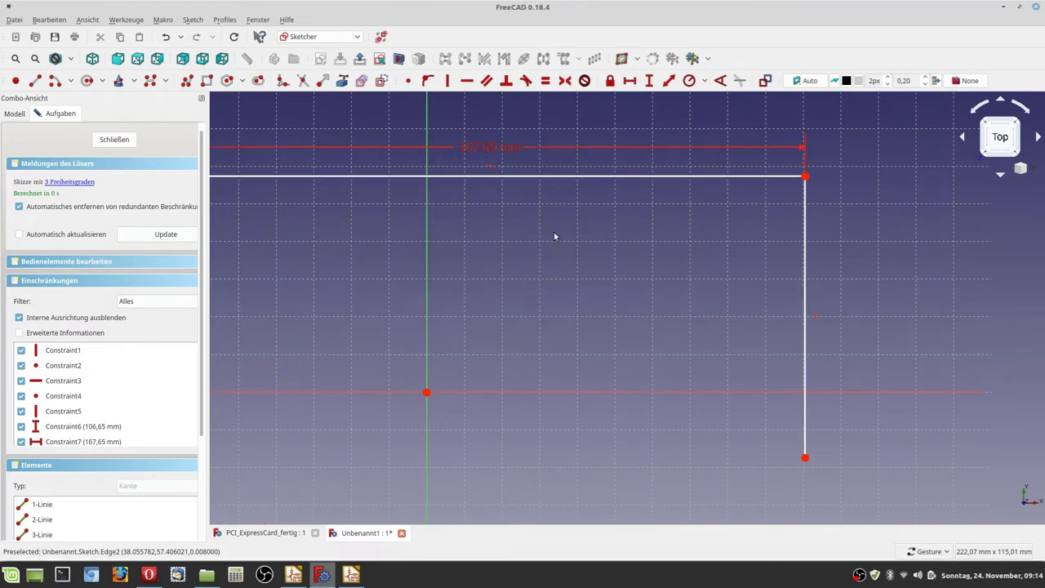
scroll(553, 270, "down", 5)
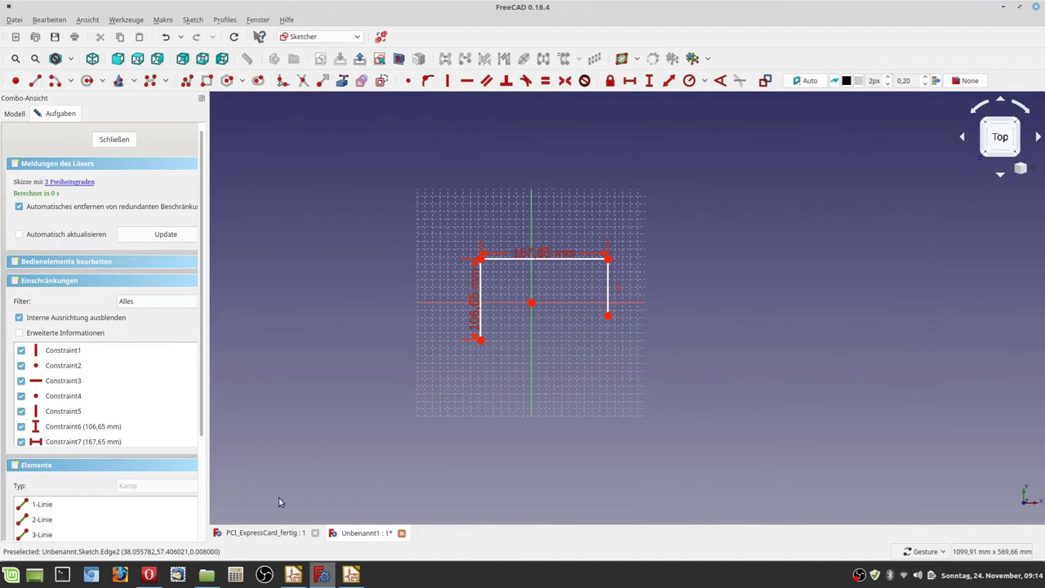
Switch to the PCI Express specification in Opera and check the card length in the size table below the form factor drawing
left_click(149, 578)
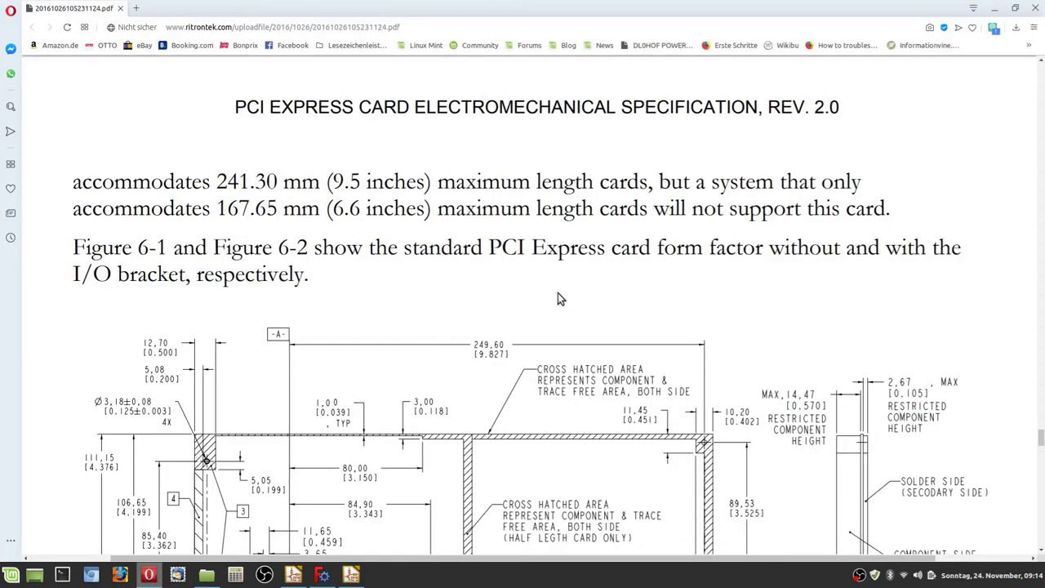
scroll(536, 236, "up", 2)
scroll(538, 241, "down", 3)
scroll(538, 241, "down", 10)
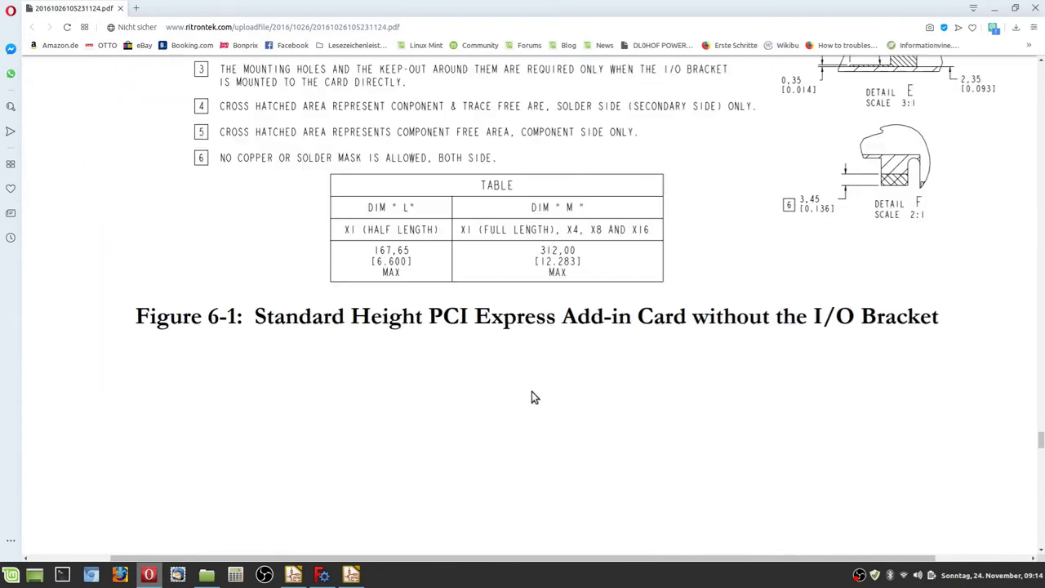
scroll(547, 286, "up", 2)
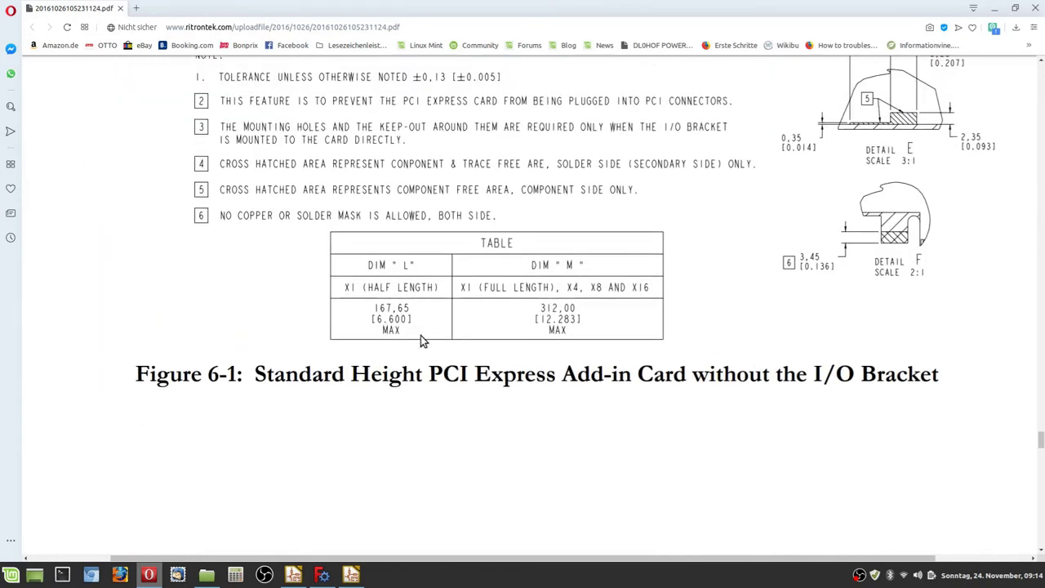
Switch back to FreeCAD and move the left side's length dimension farther outside the outline
left_click(322, 575)
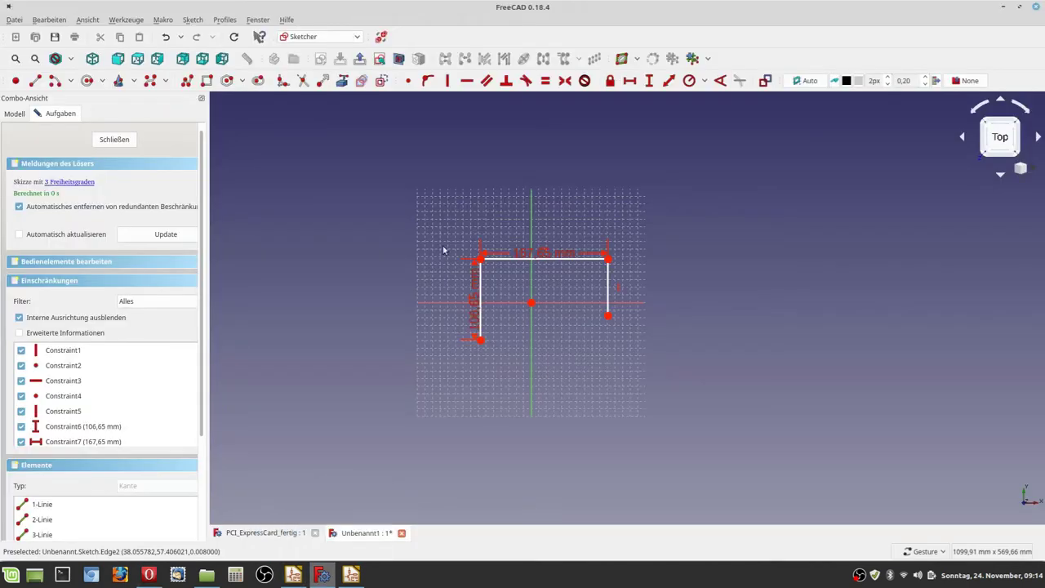
scroll(562, 258, "up", 5)
scroll(561, 287, "down", 2)
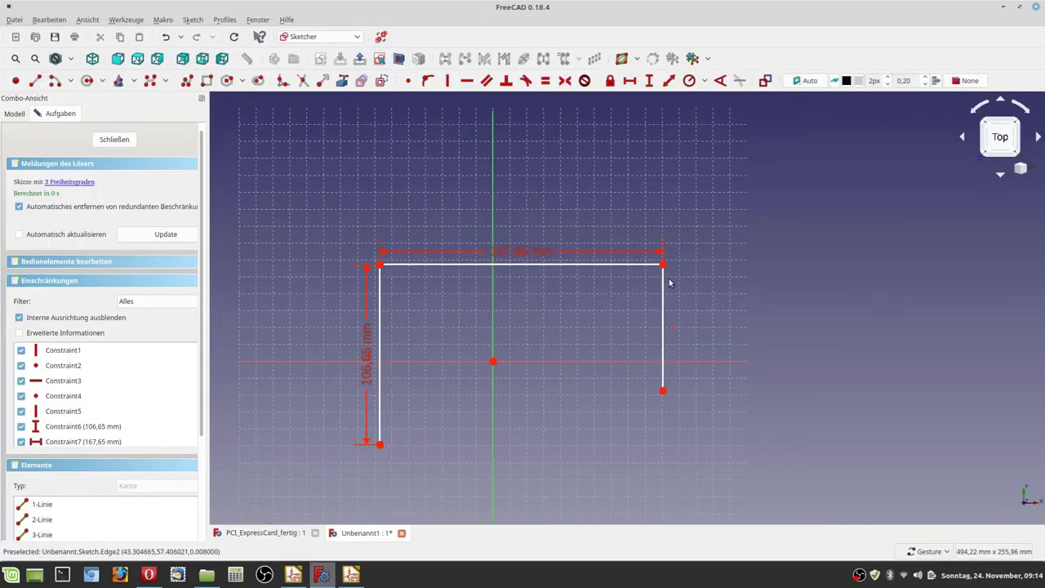
left_click_drag(364, 374, 331, 382)
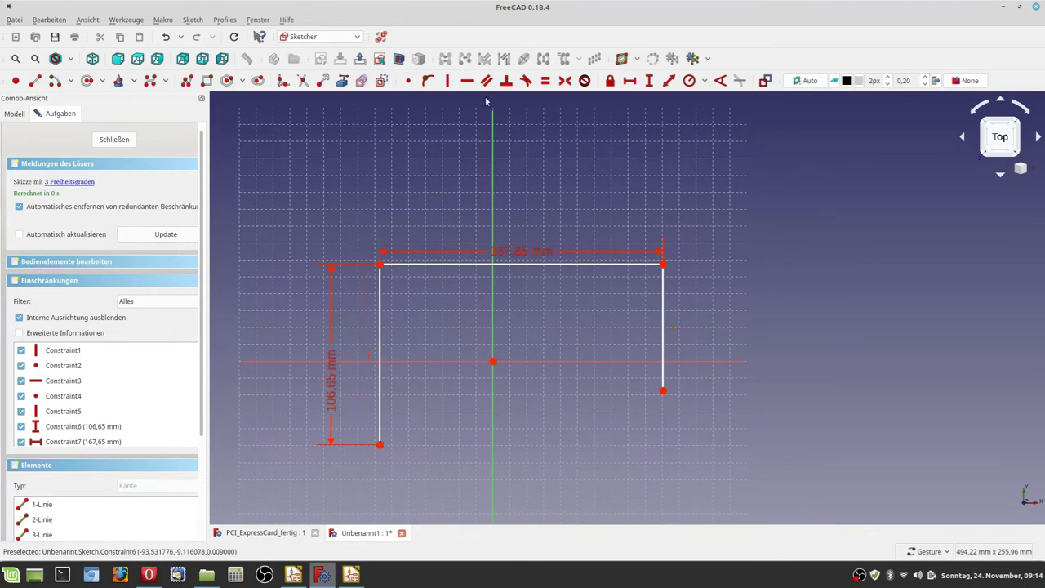
Constrain the outline's left and right sides to equal length
left_click(545, 82)
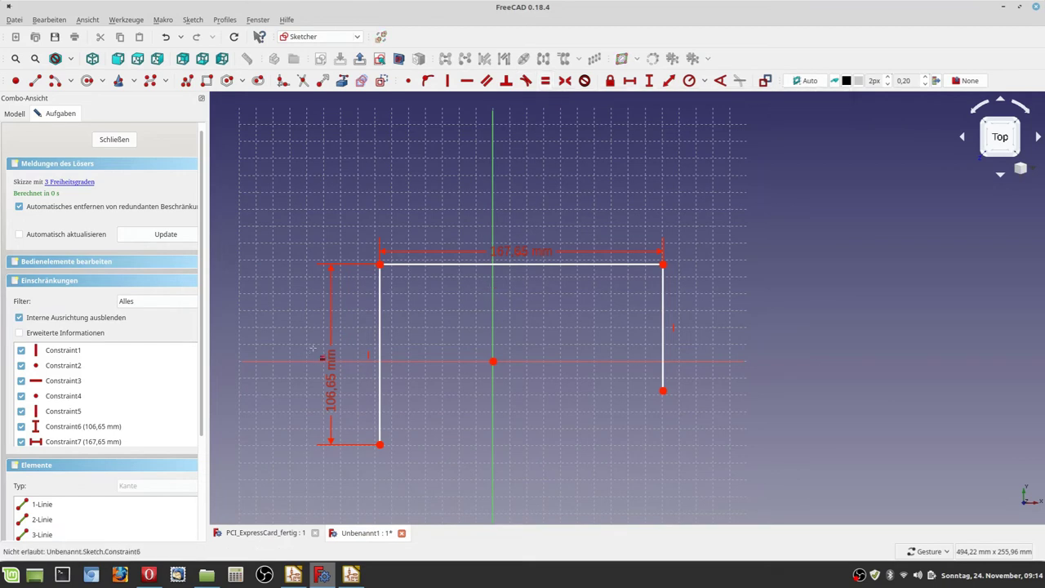
left_click(380, 326)
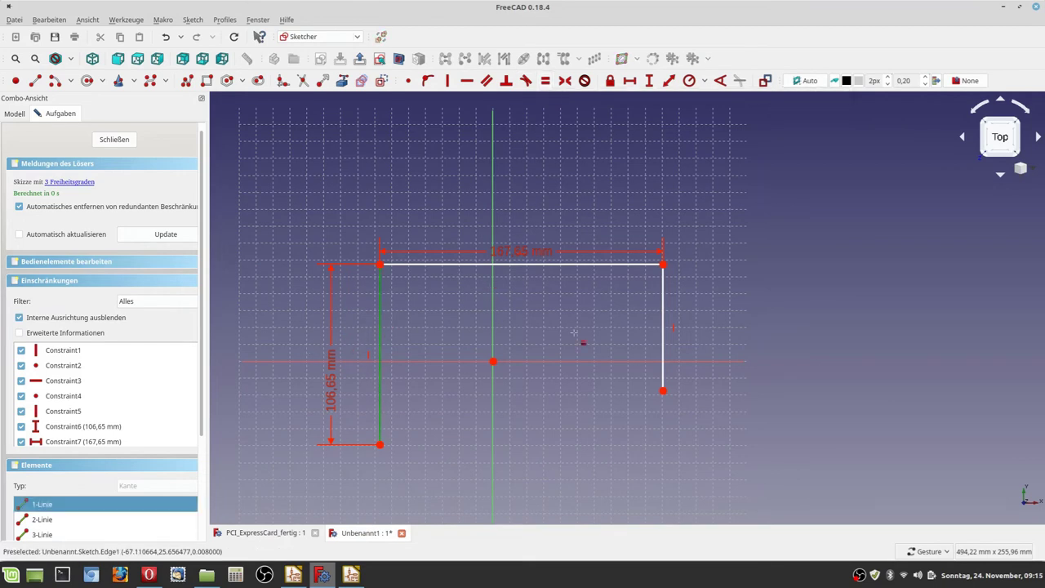
left_click(663, 327)
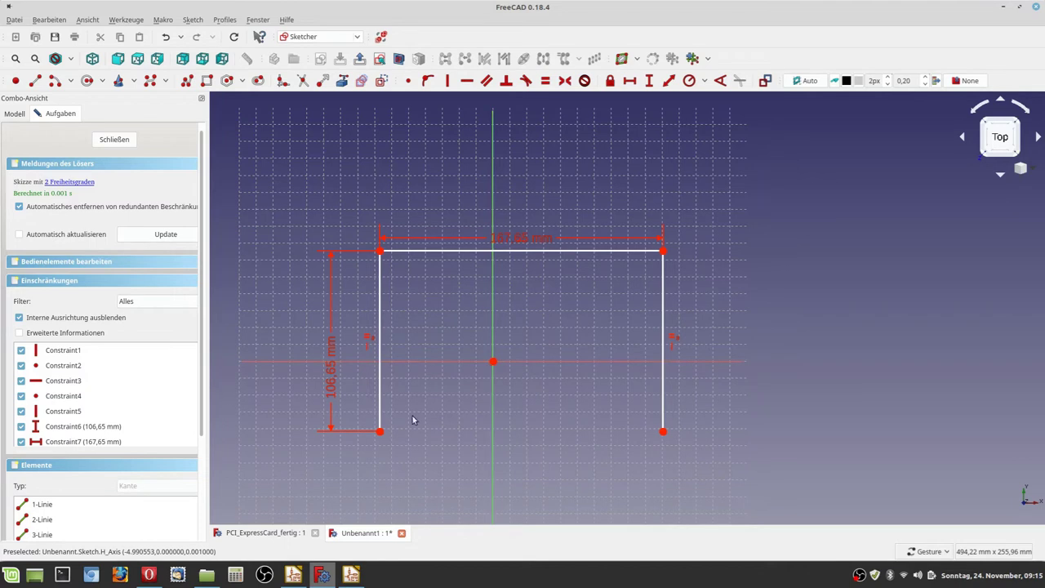
Center the outline on the origin by making its upper-right and lower-left corners symmetric about the origin point
left_click(565, 80)
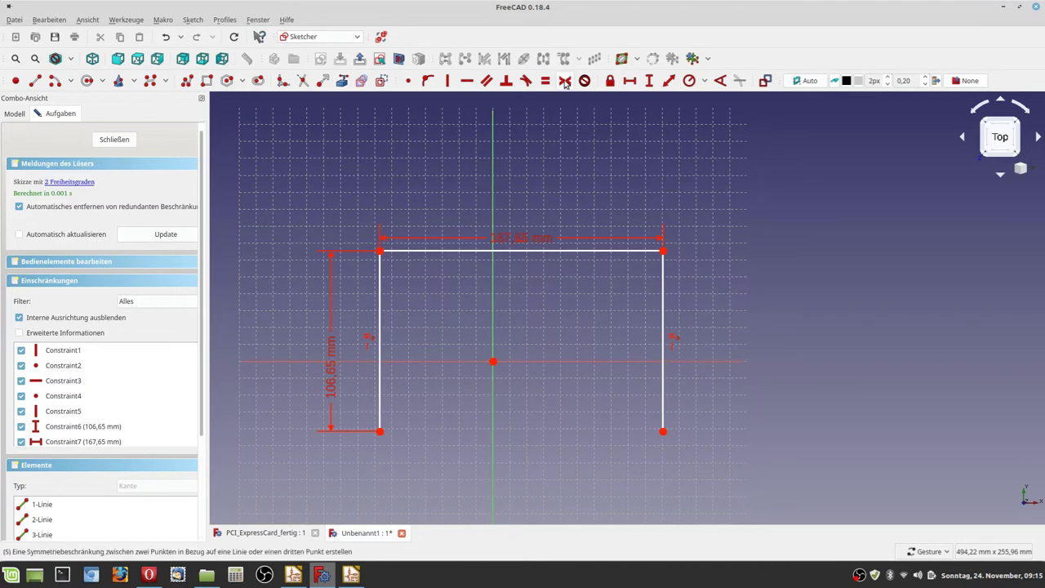
left_click(663, 252)
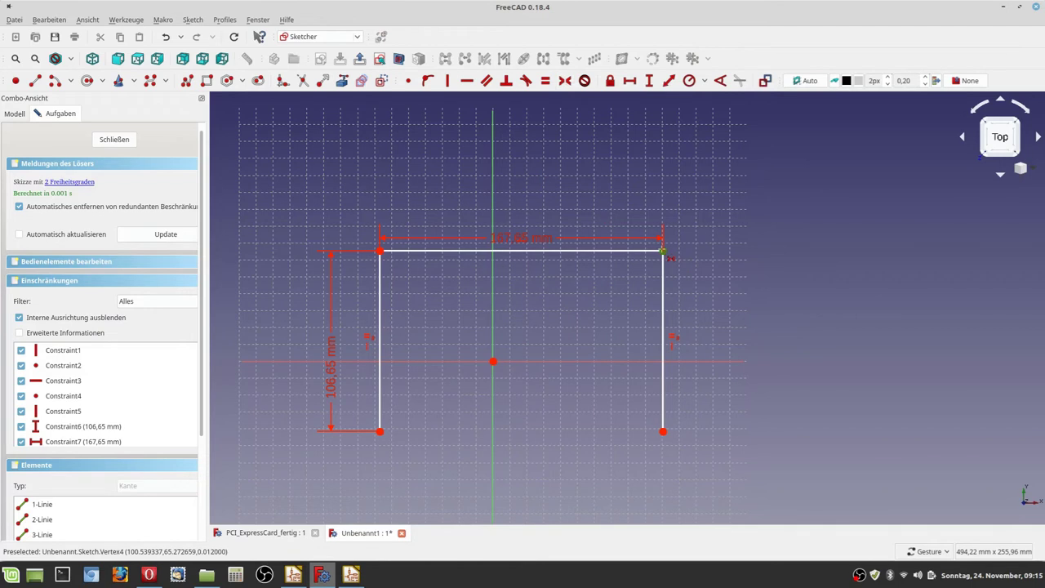
left_click(492, 361)
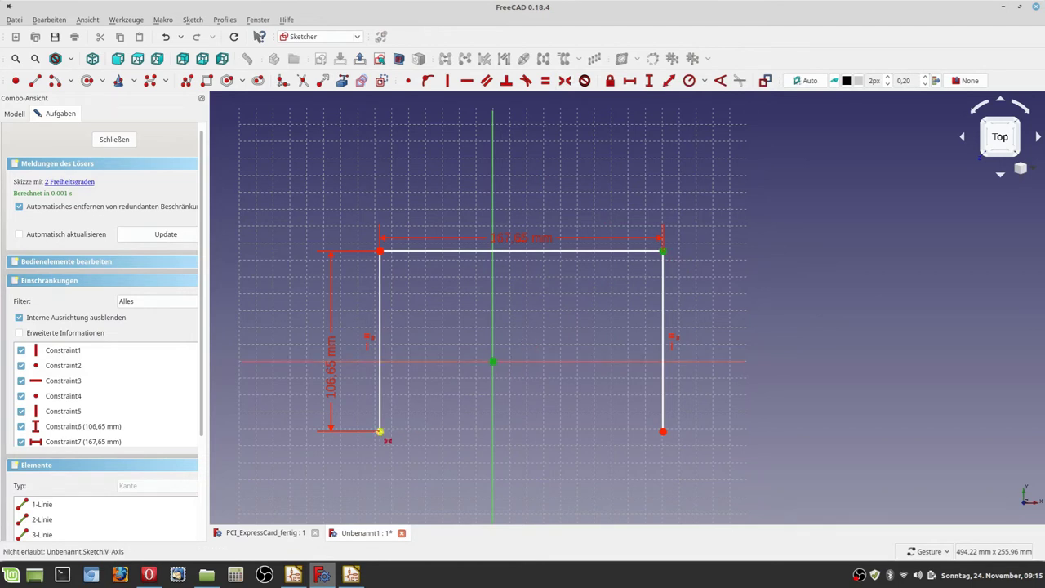
left_click(381, 431)
key("s")
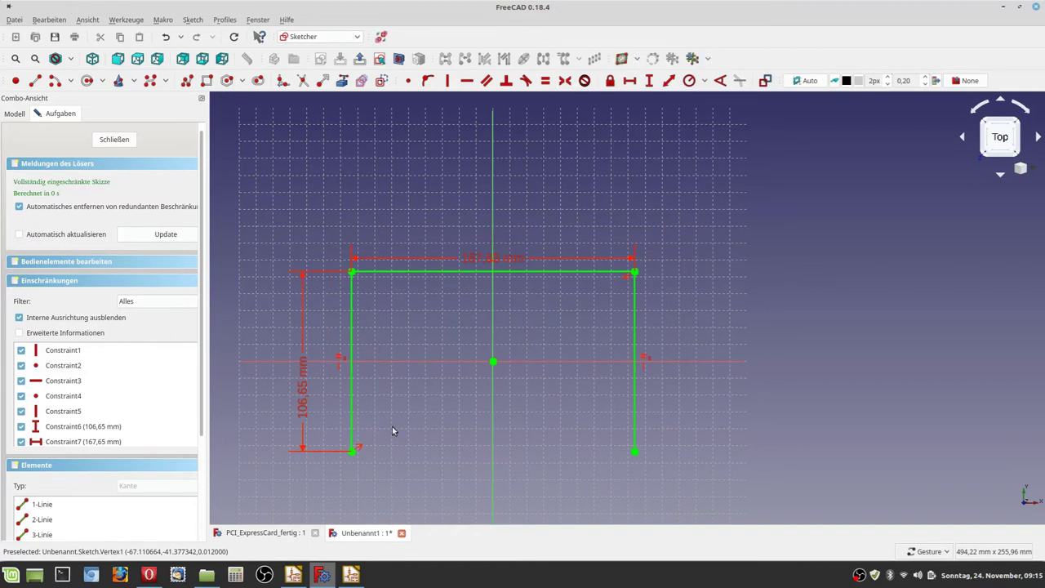
Switch to the specification in Opera and examine the lower card edge with its notches and connector in the form factor drawing
scroll(392, 426, "down", 2)
right_click_drag(407, 450, 443, 388)
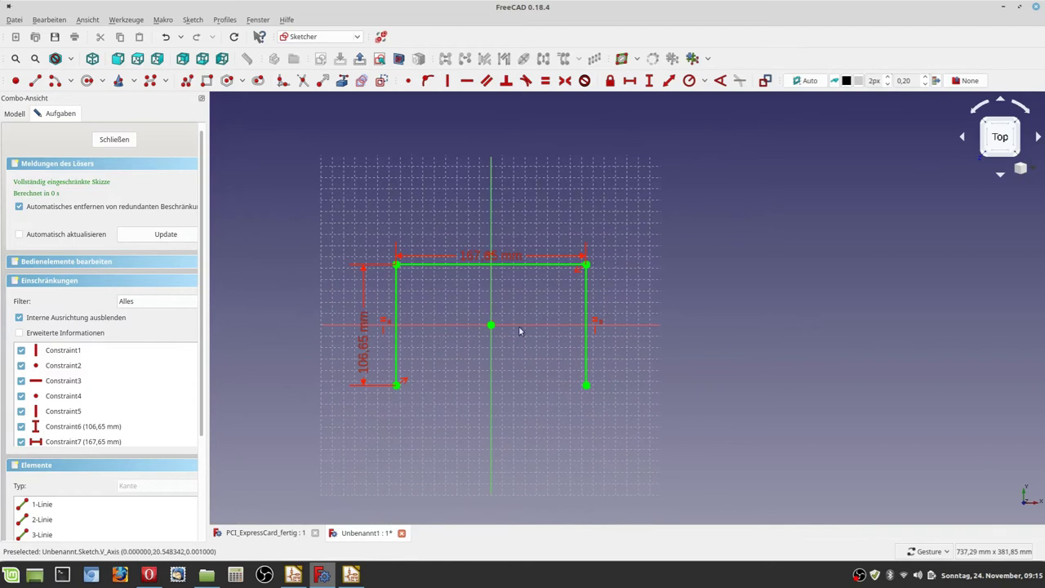
scroll(406, 390, "up", 8)
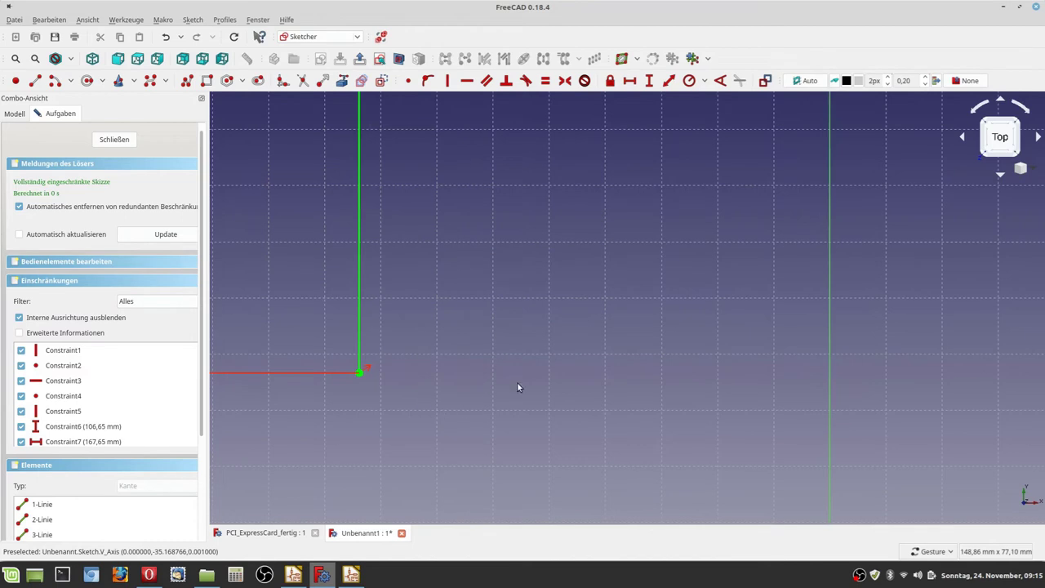
scroll(517, 387, "down", 2)
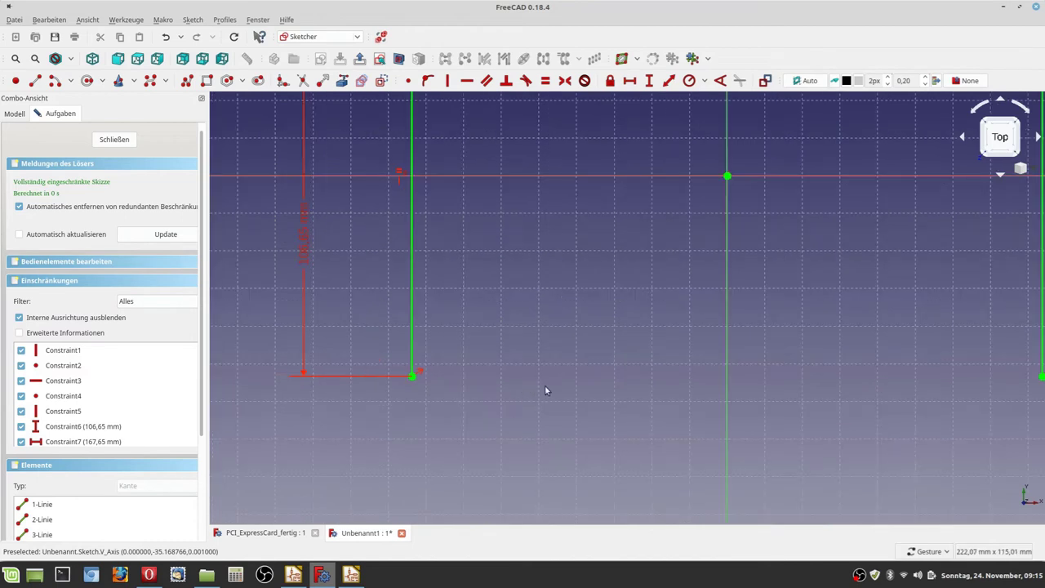
right_click_drag(649, 384, 593, 391)
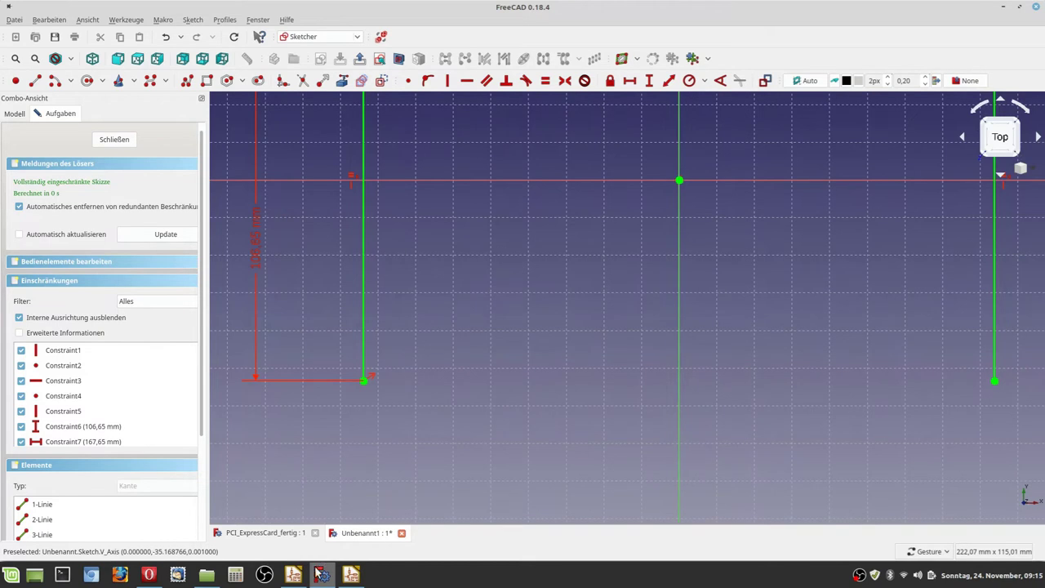
left_click(148, 574)
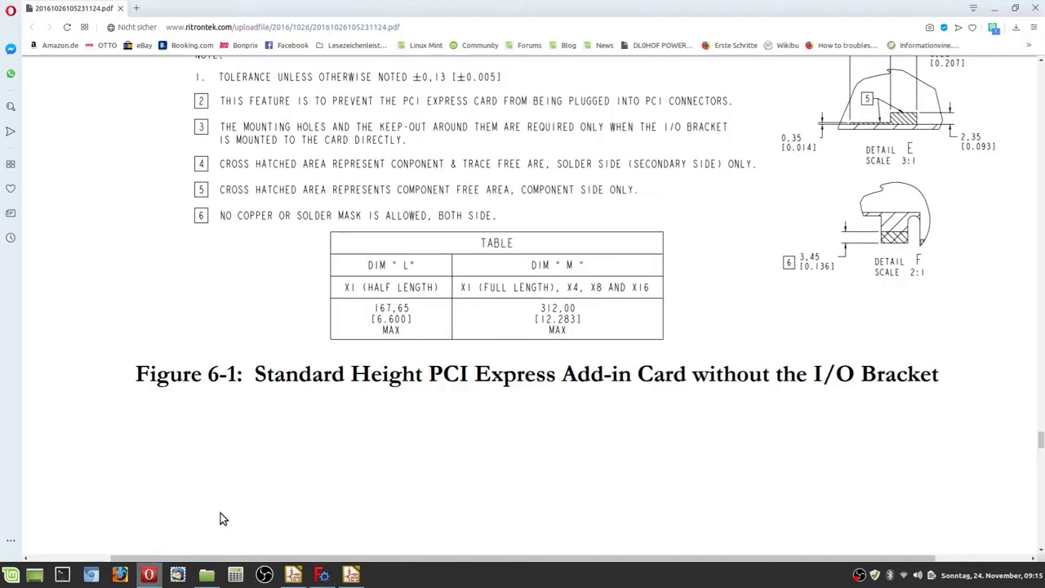
scroll(359, 257, "up", 5)
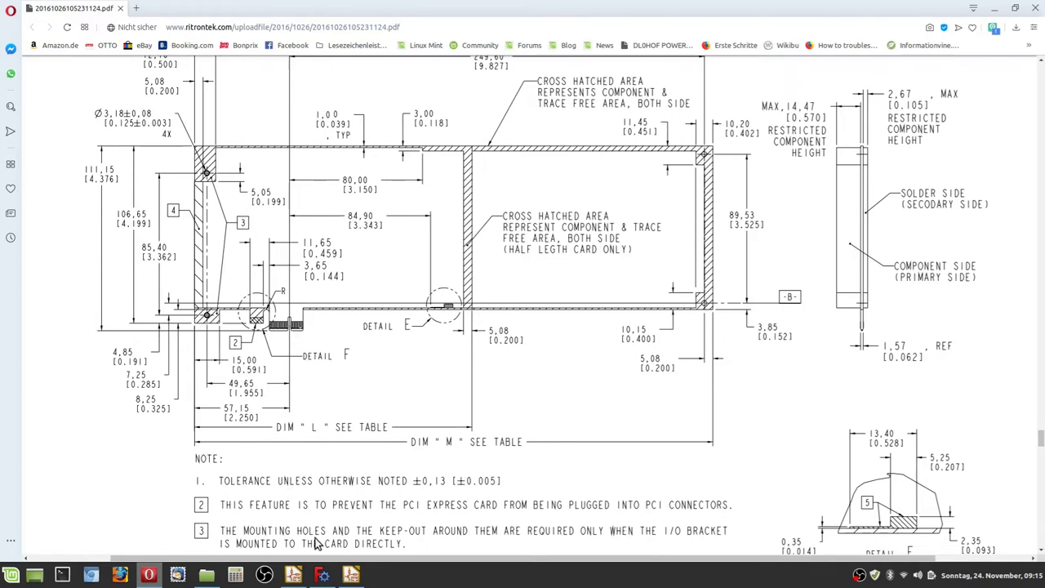
Switch back to FreeCAD and start a polyline at the outline's lower-left corner with a horizontal segment about 15 mm long
left_click(322, 576)
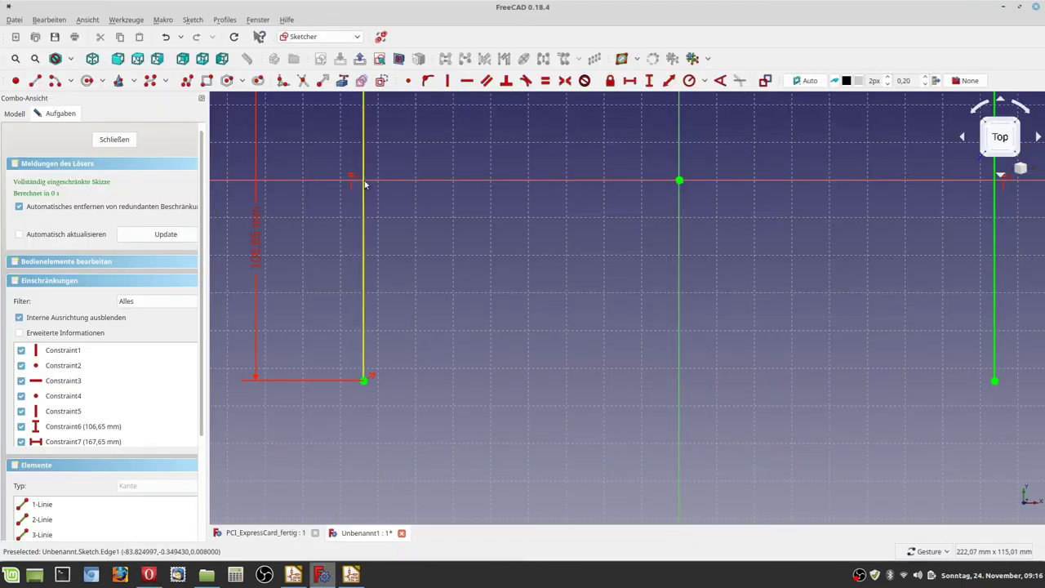
left_click(188, 82)
scroll(378, 369, "up", 3)
scroll(383, 390, "down", 3)
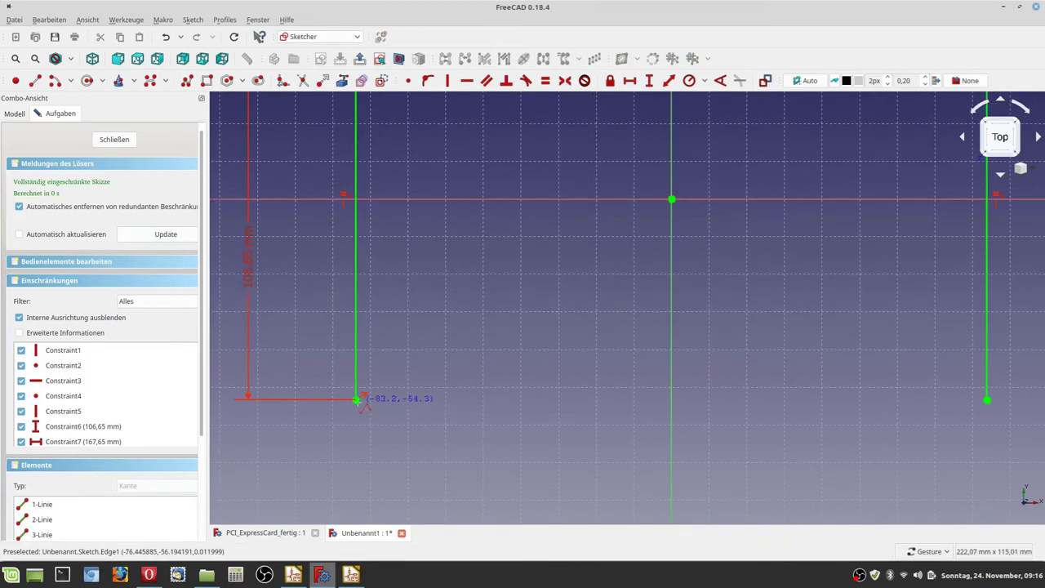
scroll(357, 398, "up", 5)
scroll(357, 398, "up", 5)
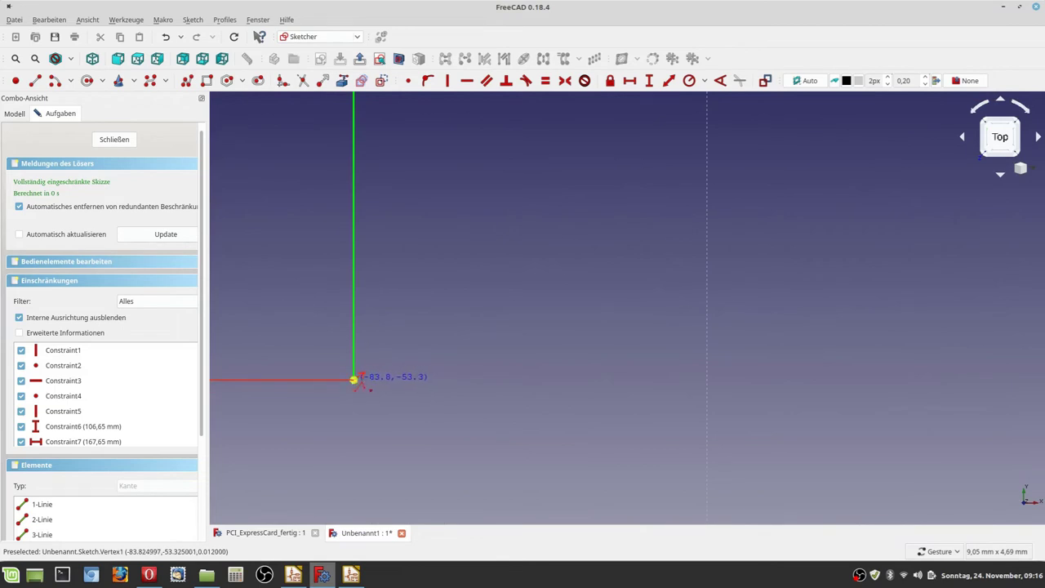
left_click(353, 380)
scroll(458, 400, "down", 3)
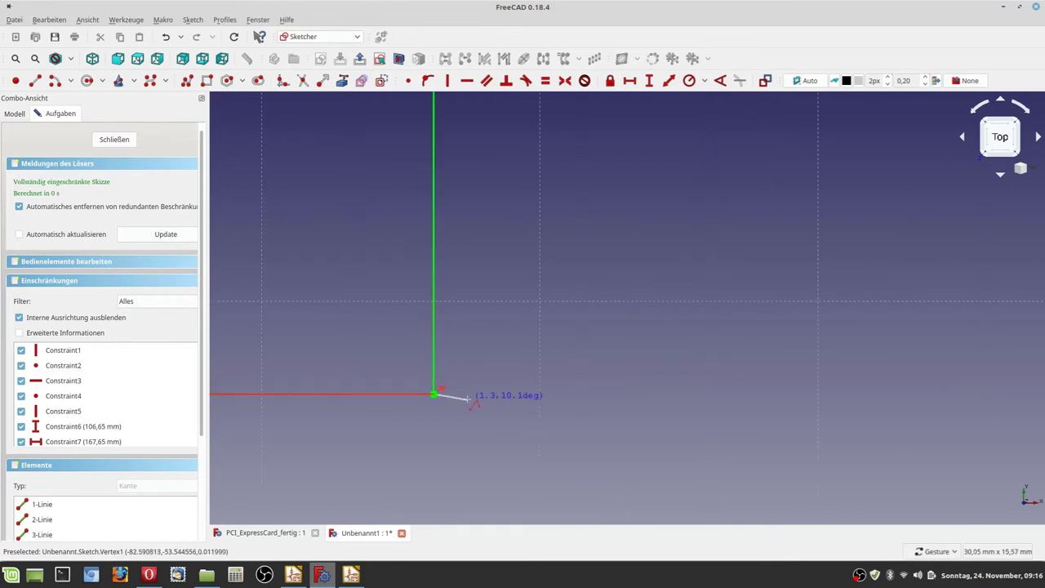
scroll(511, 391, "down", 1)
scroll(510, 392, "down", 1)
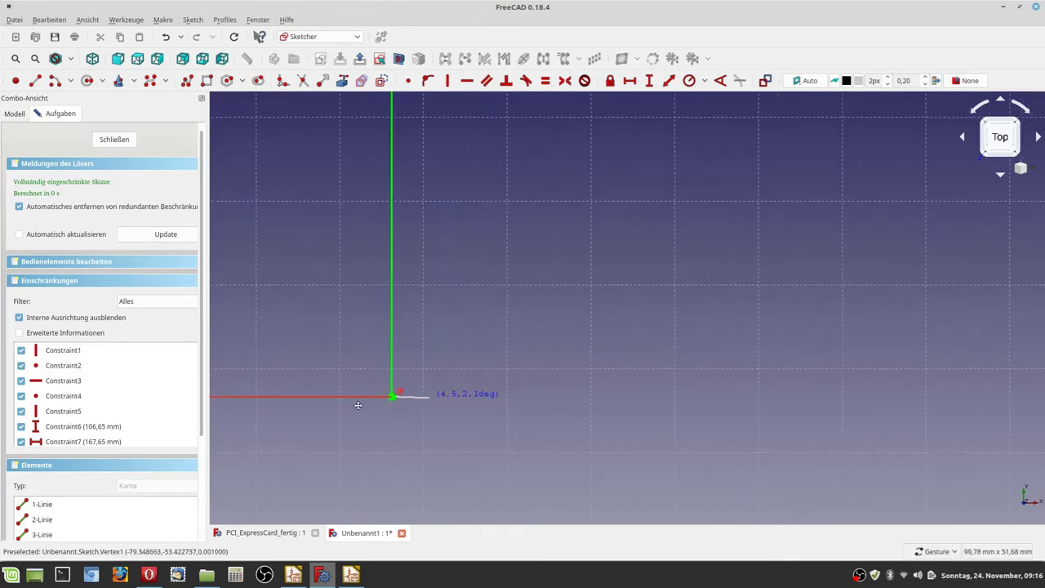
scroll(383, 392, "down", 1)
scroll(392, 388, "down", 4)
scroll(400, 385, "up", 2)
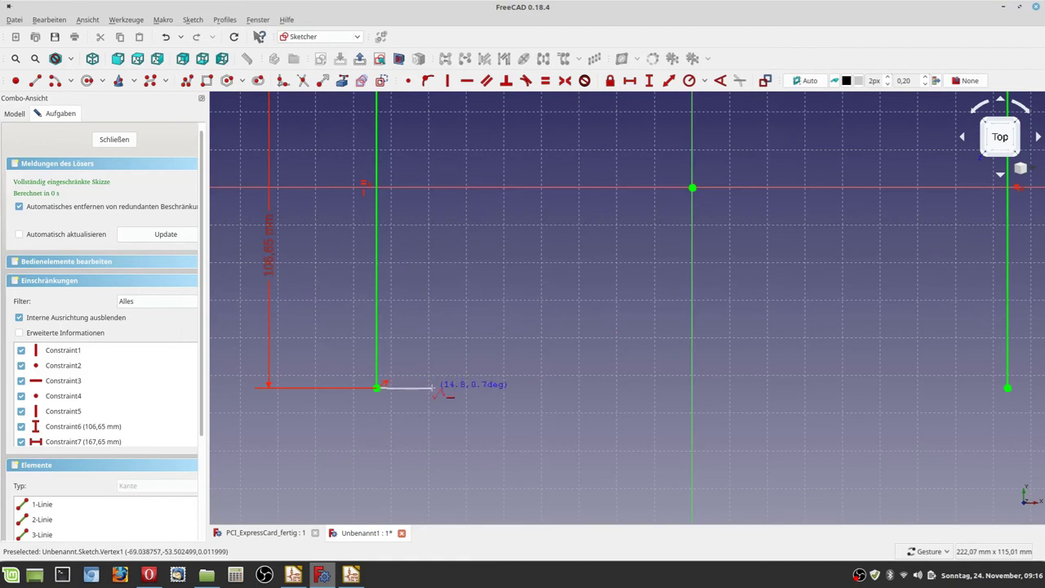
left_click(433, 388)
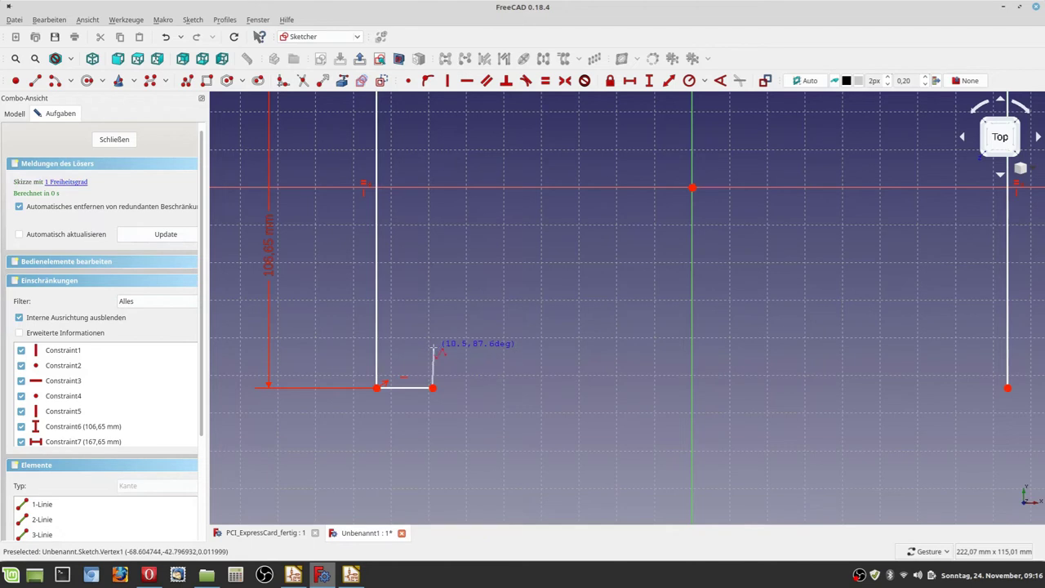
Continue the polyline with a rectangular notch about 10.5 mm high, followed by a short horizontal segment along the lower edge
left_click(433, 351)
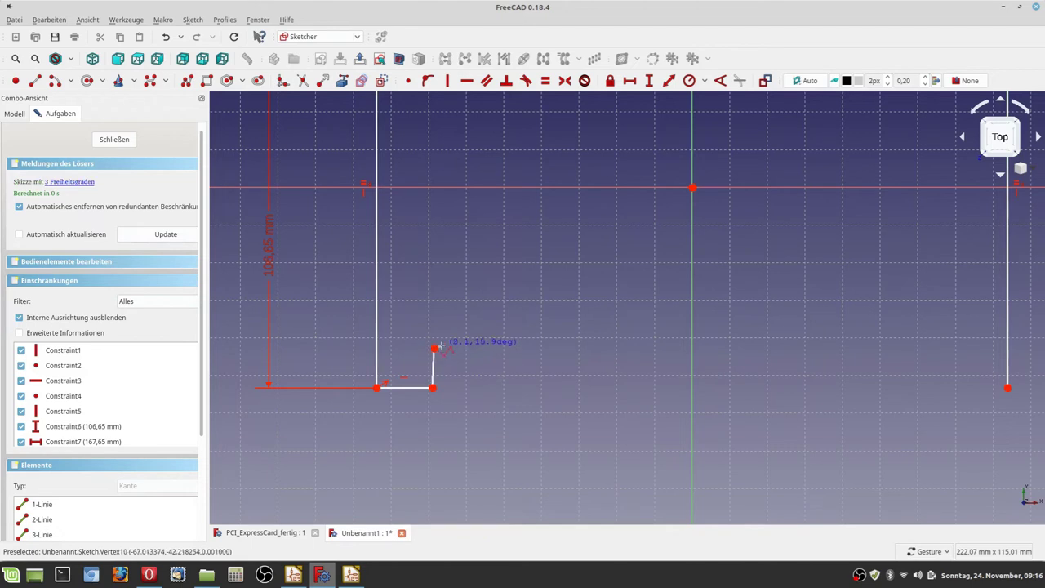
left_click(487, 348)
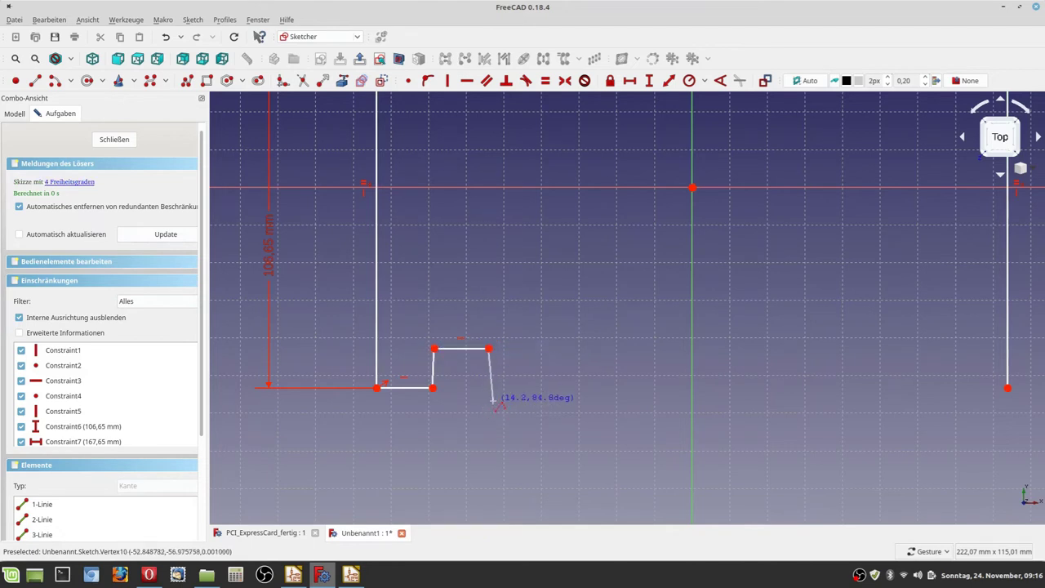
left_click(488, 393)
left_click(541, 393)
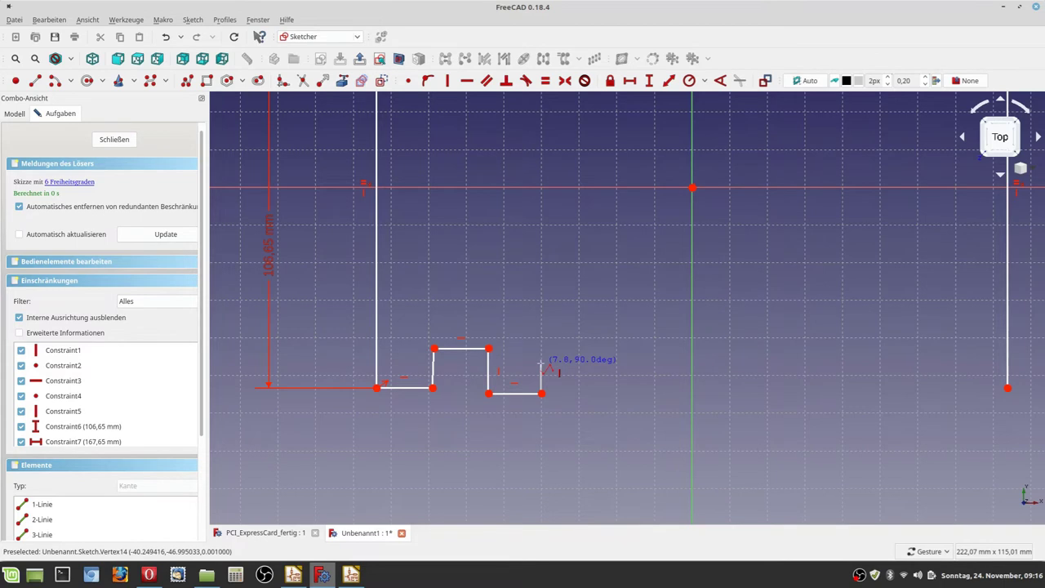
Continue the polyline with a round-topped slot: about 8 mm up, a half-circle of about 5.7 mm radius, and about 18 mm down
left_click(541, 364)
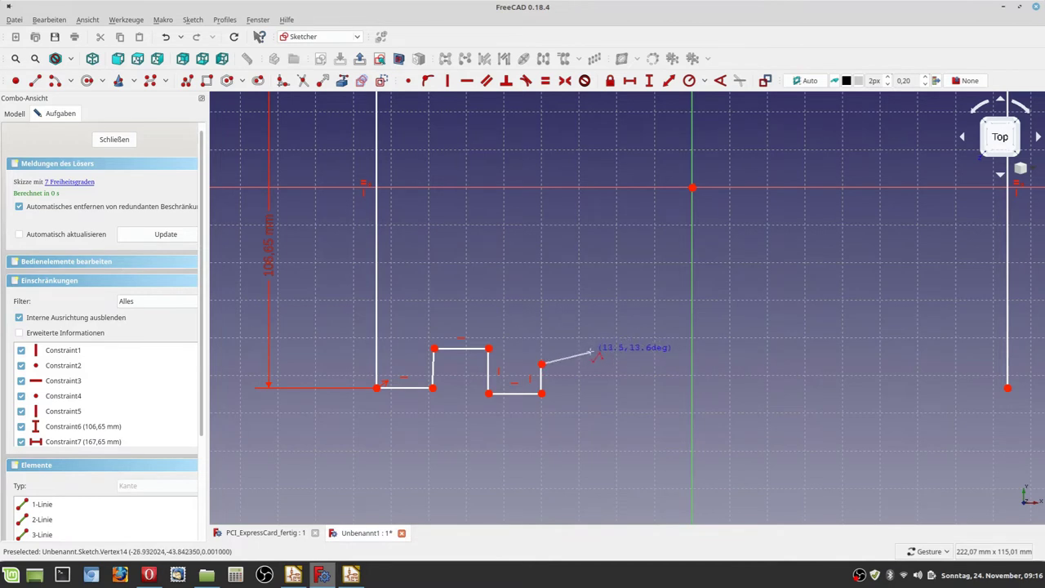
key("m")
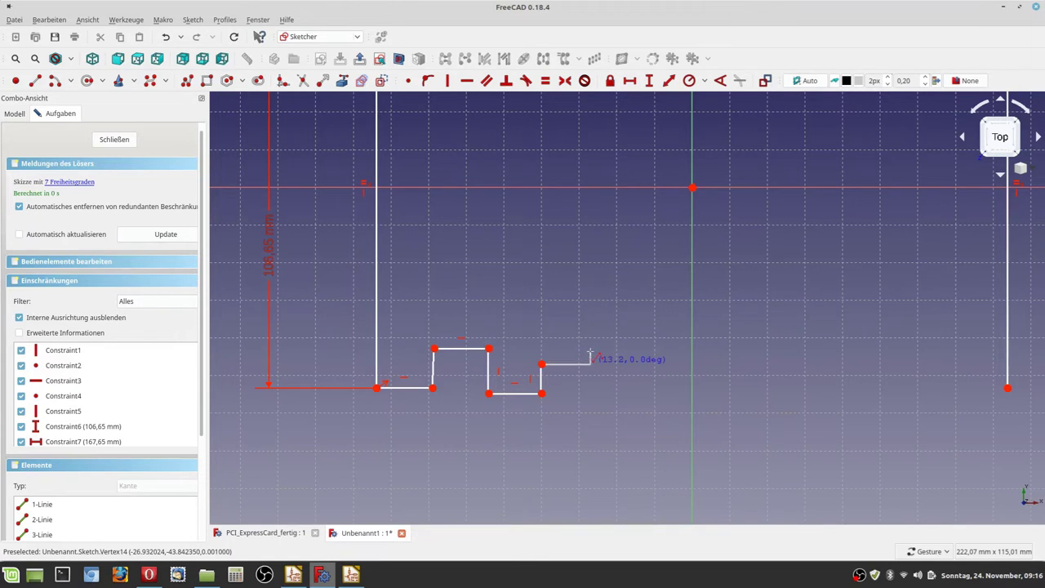
key("m")
key("m")
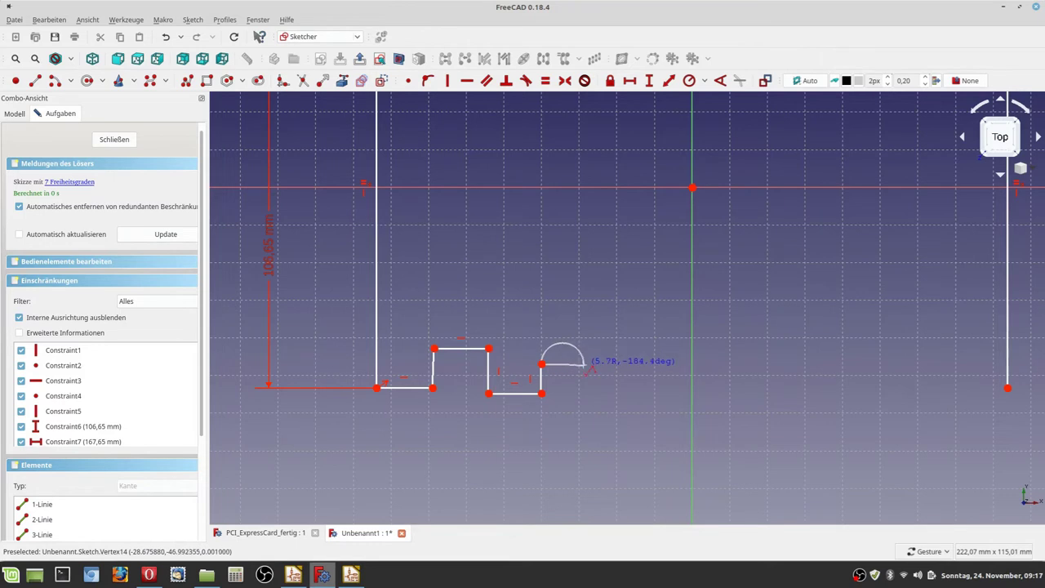
left_click(584, 364)
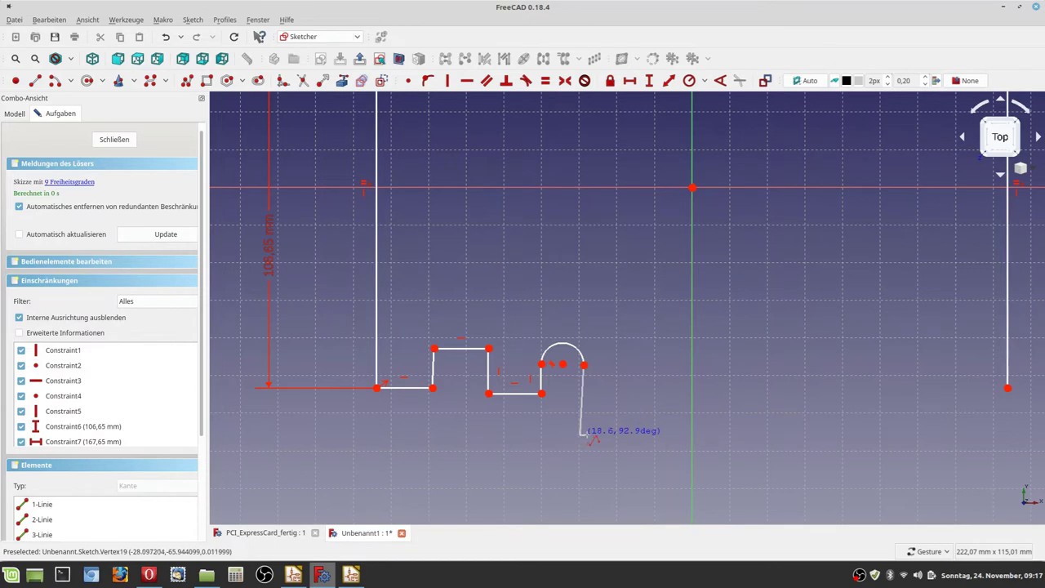
key("m")
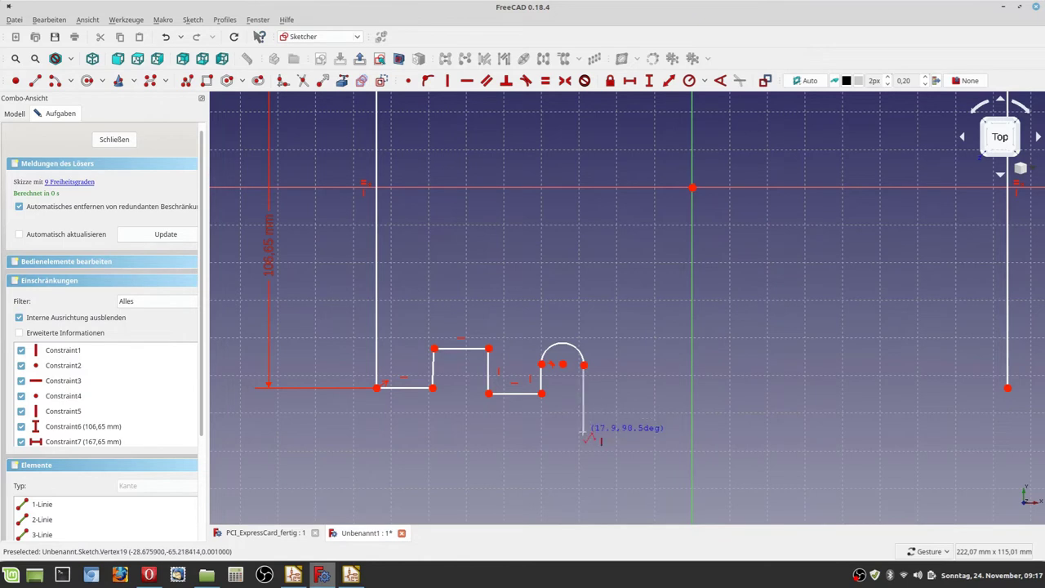
left_click(583, 433)
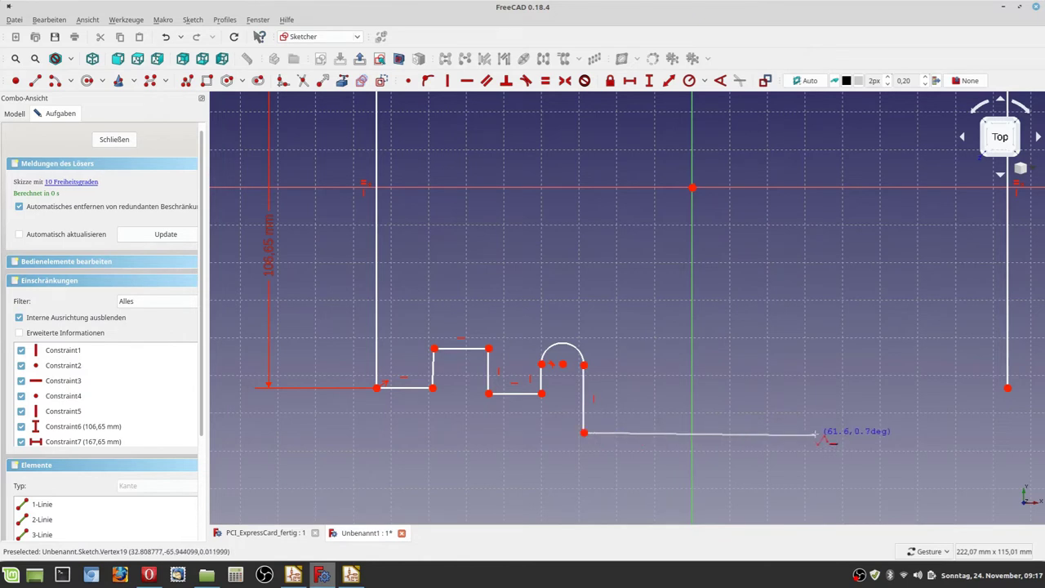
Finish the polyline with a horizontal segment about 62 mm long, a vertical rise, and a horizontal segment ending at the outline's lower-right corner
left_click(817, 433)
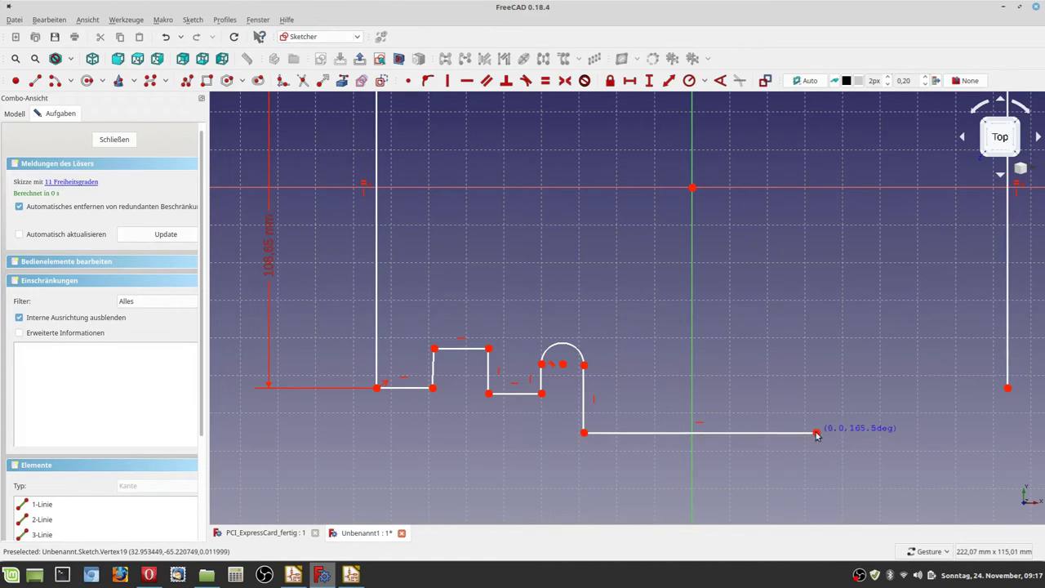
left_click(817, 383)
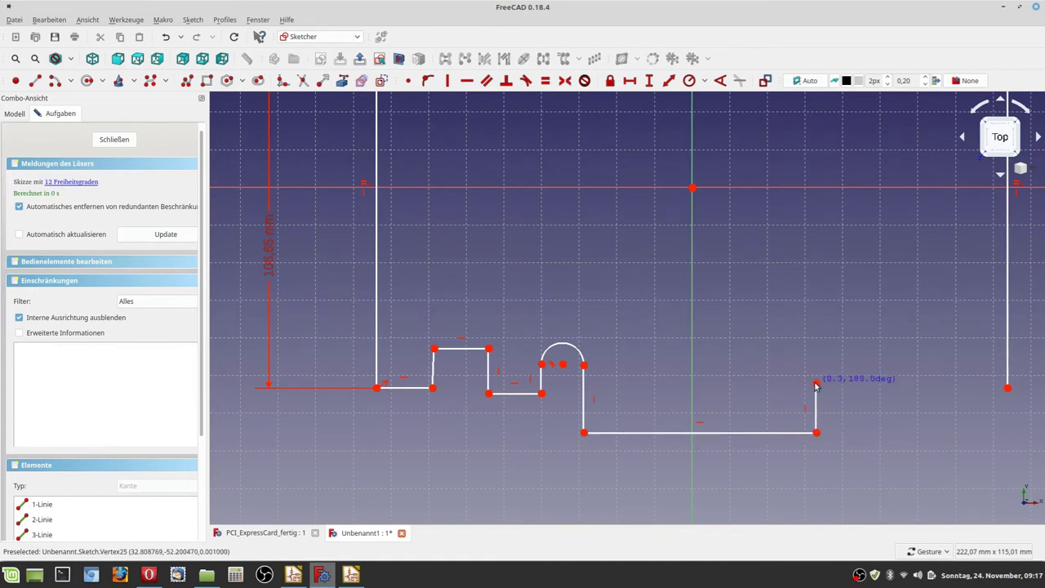
left_click(1008, 388)
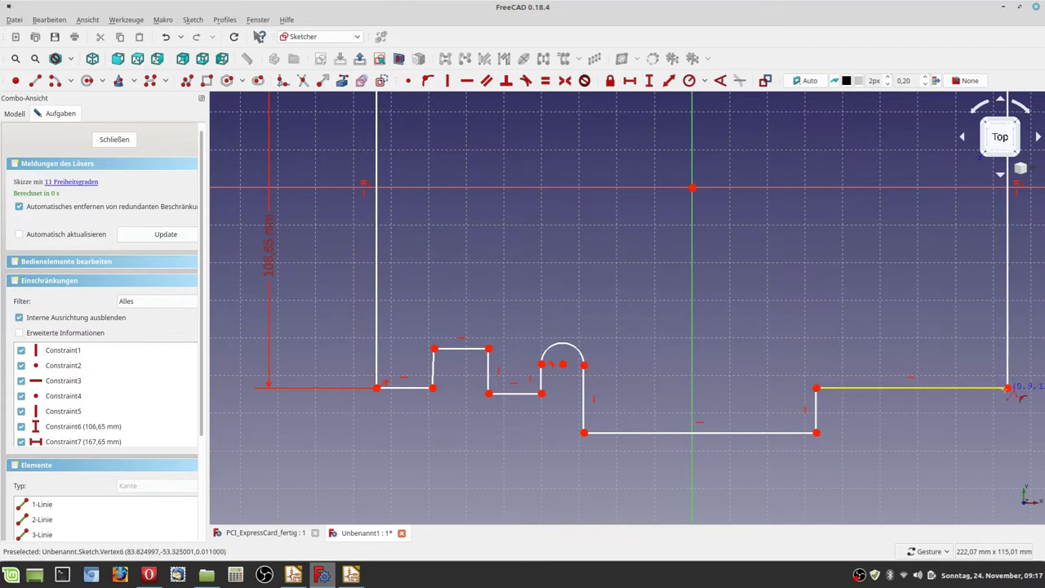
right_click(929, 445)
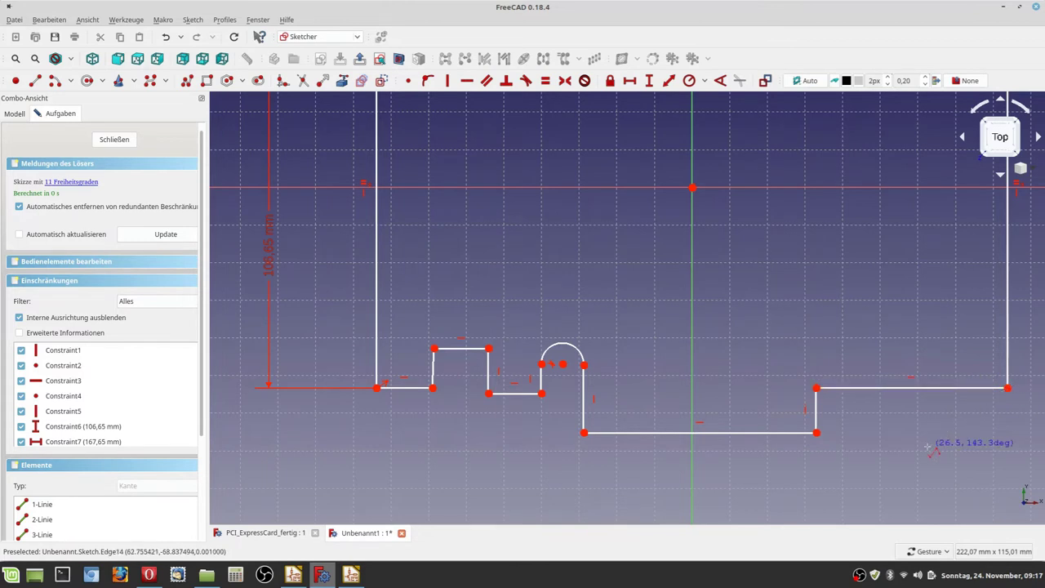
scroll(624, 493, "down", 2)
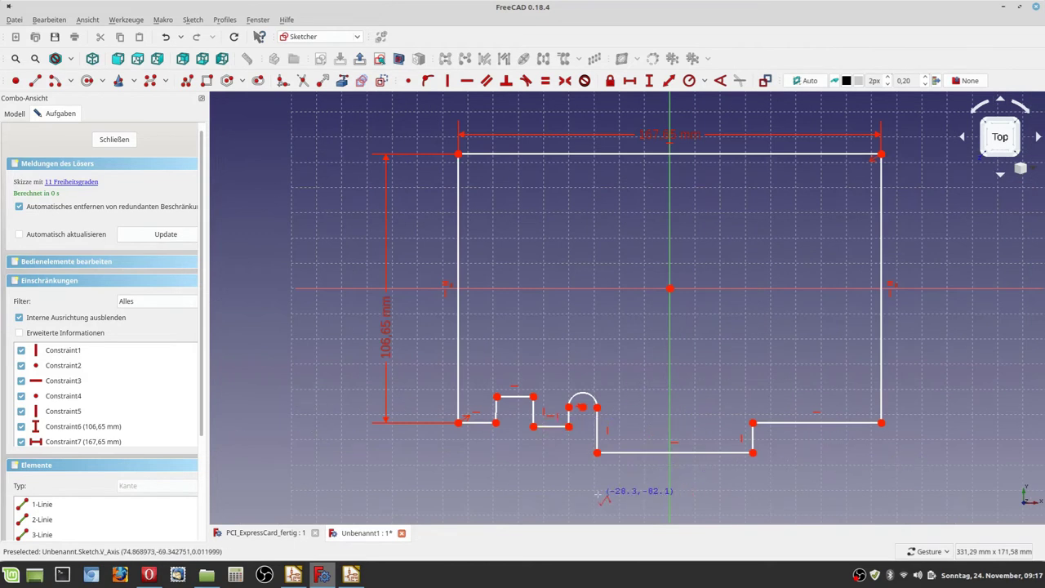
Constrain the slanted left side of the rectangular notch to be vertical
scroll(567, 460, "up", 3)
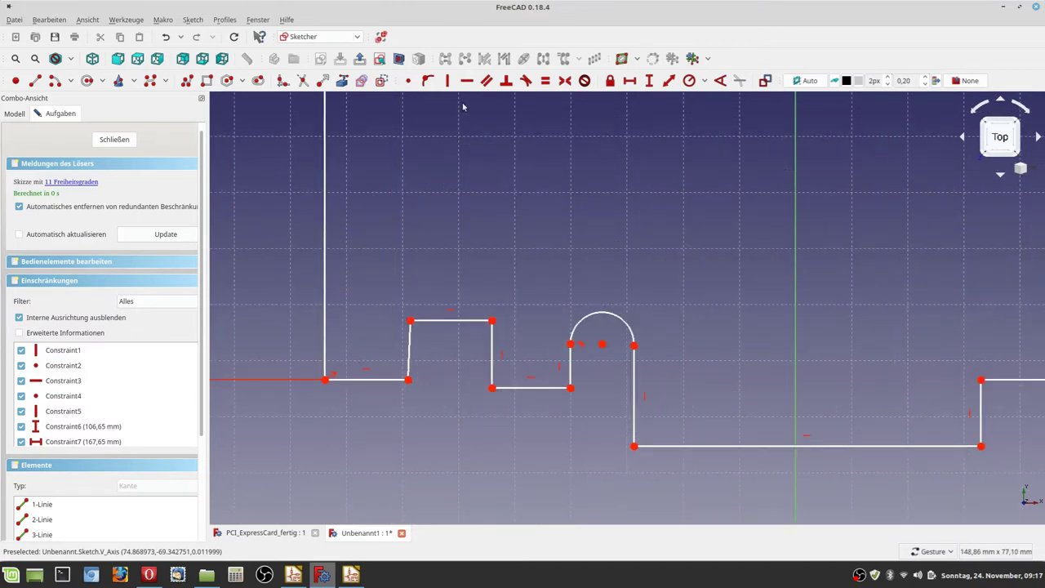
left_click(407, 354)
key("v")
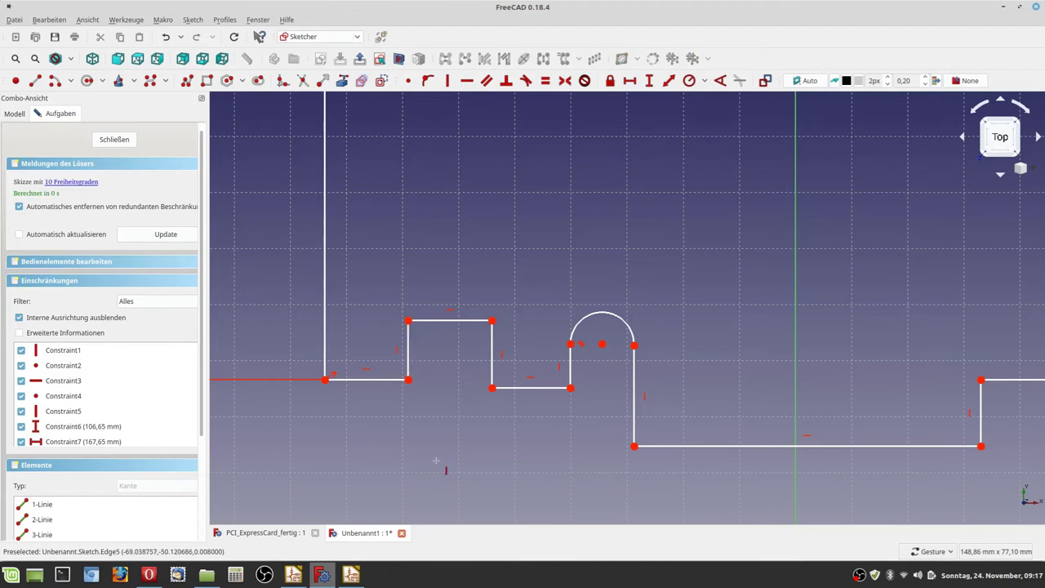
scroll(561, 426, "down", 2)
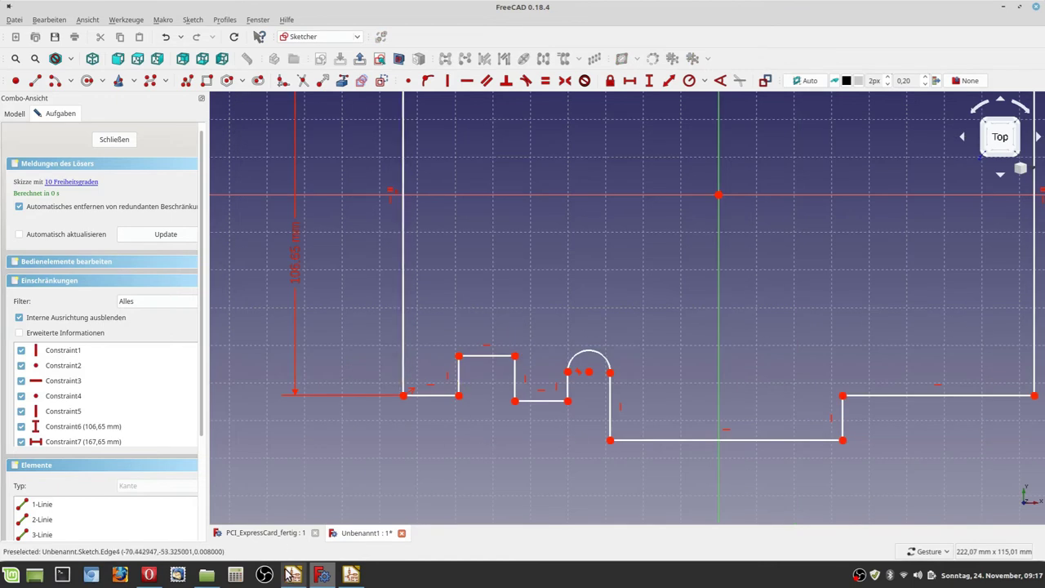
Consult the card drawing in Opera, and in FreeCAD set the first lower-edge segment's length to 15 mm, placing the dimension below it
mouse_move(292, 575)
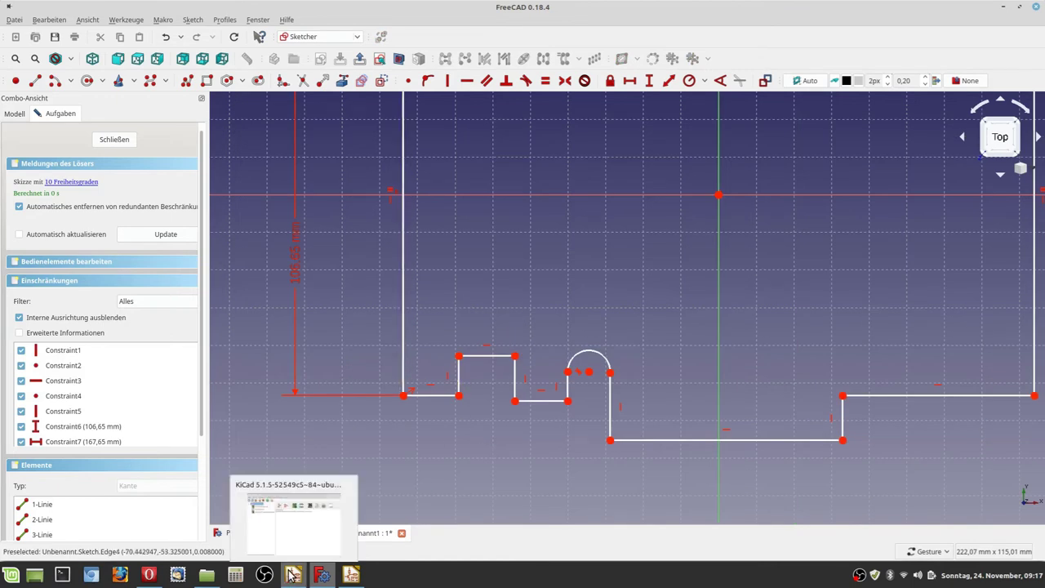
left_click(150, 575)
scroll(215, 323, "up", 3)
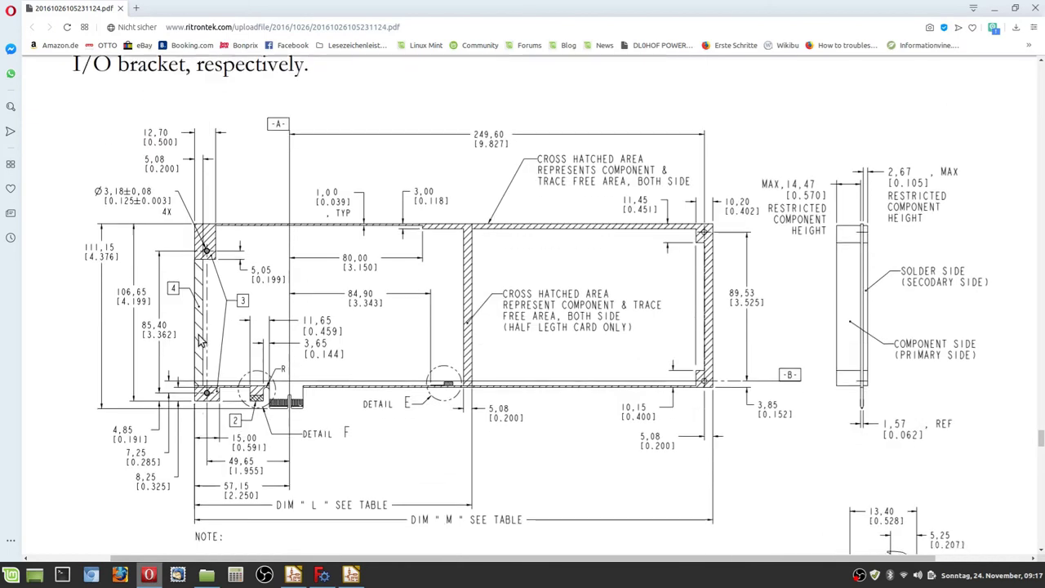
scroll(209, 433, "down", 2)
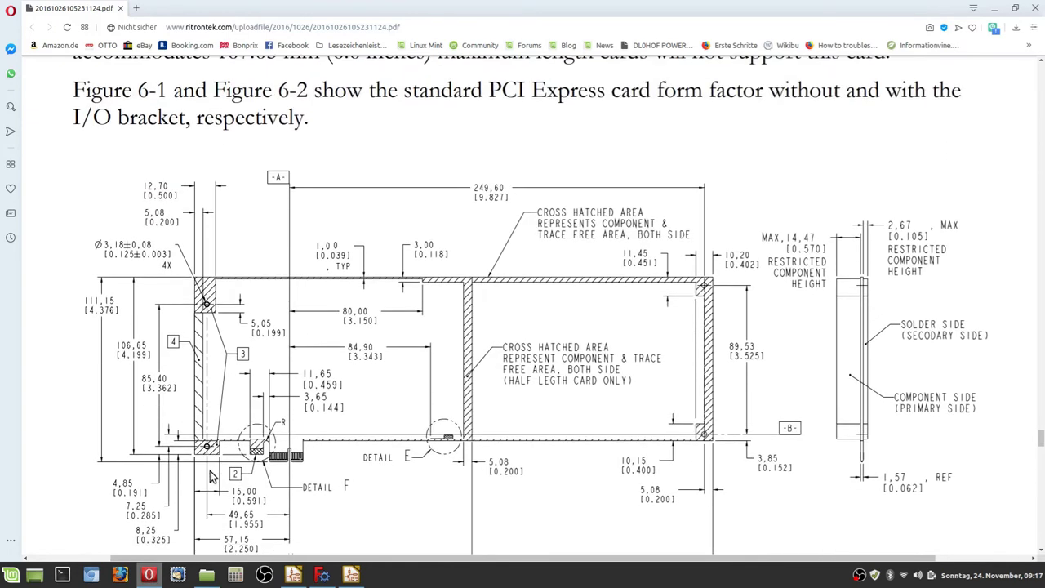
scroll(209, 417, "up", 2, "ctrl")
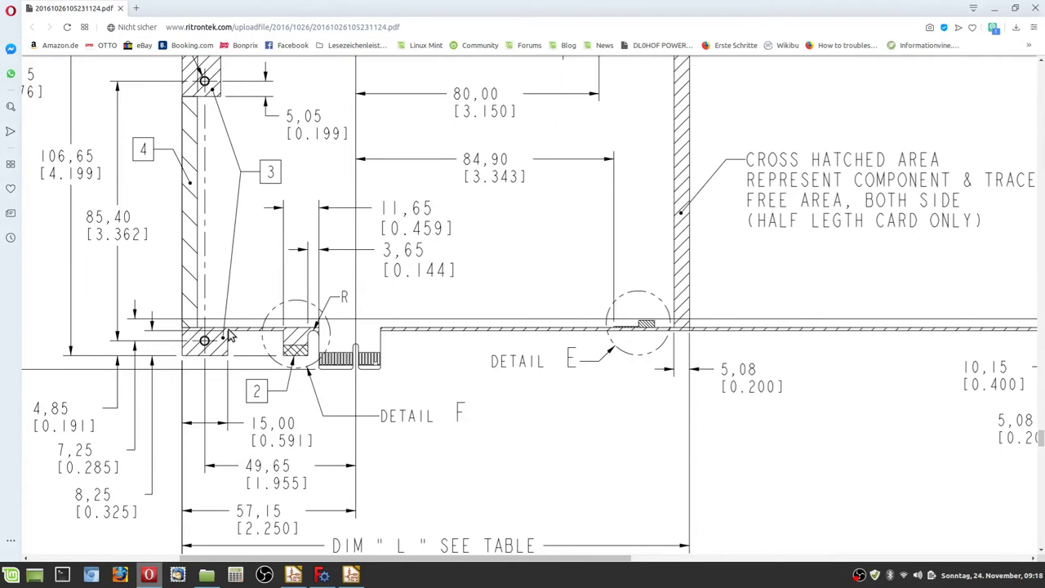
left_click(323, 575)
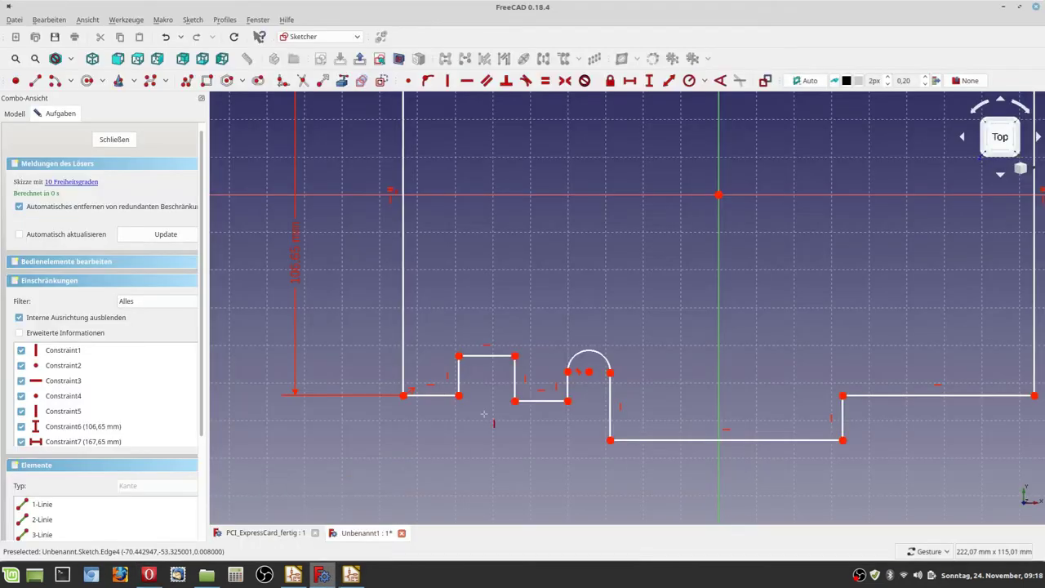
left_click(630, 85)
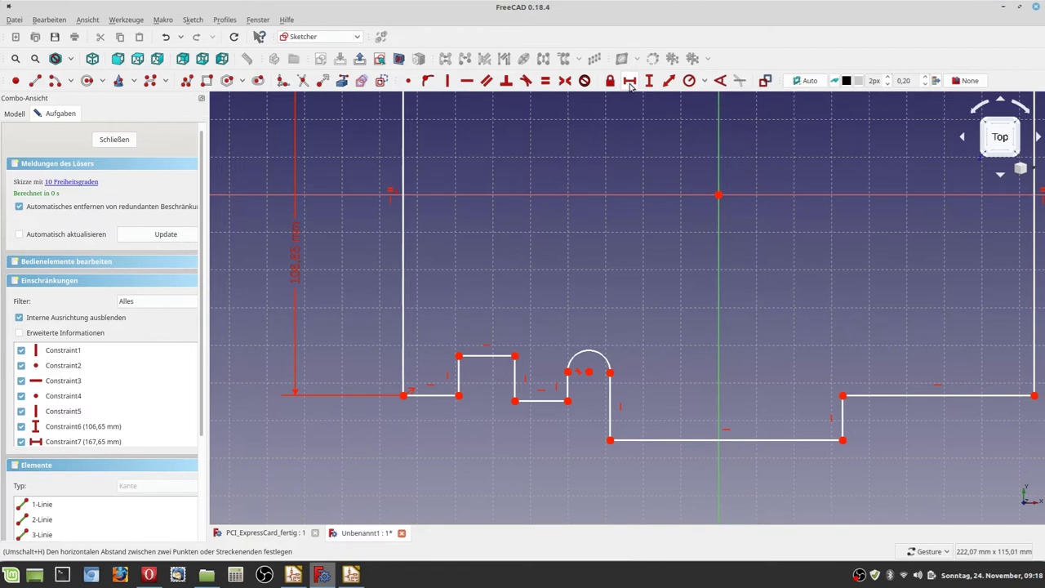
left_click(428, 395)
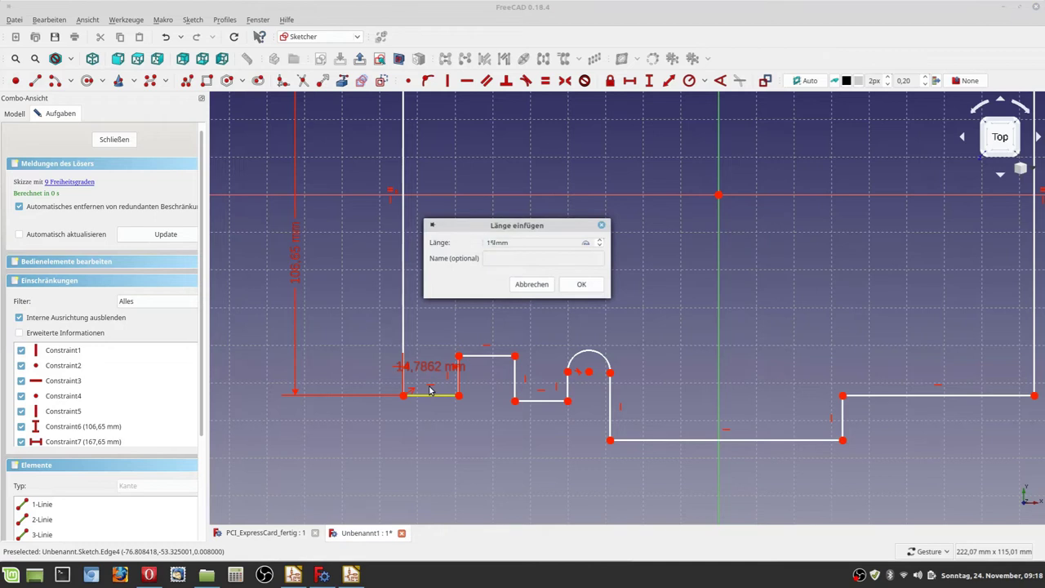
key("Return")
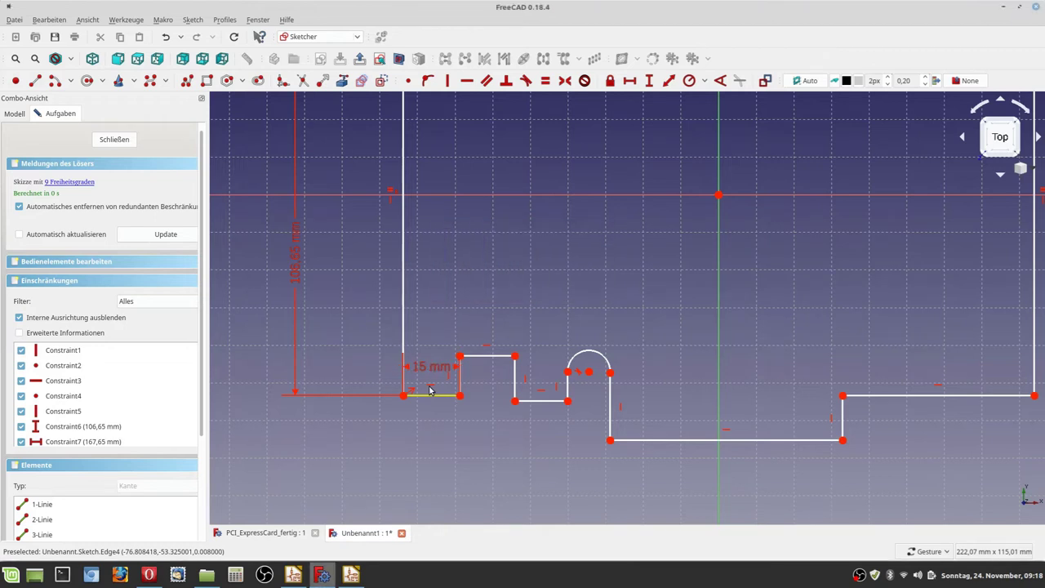
left_click_drag(427, 367, 430, 445)
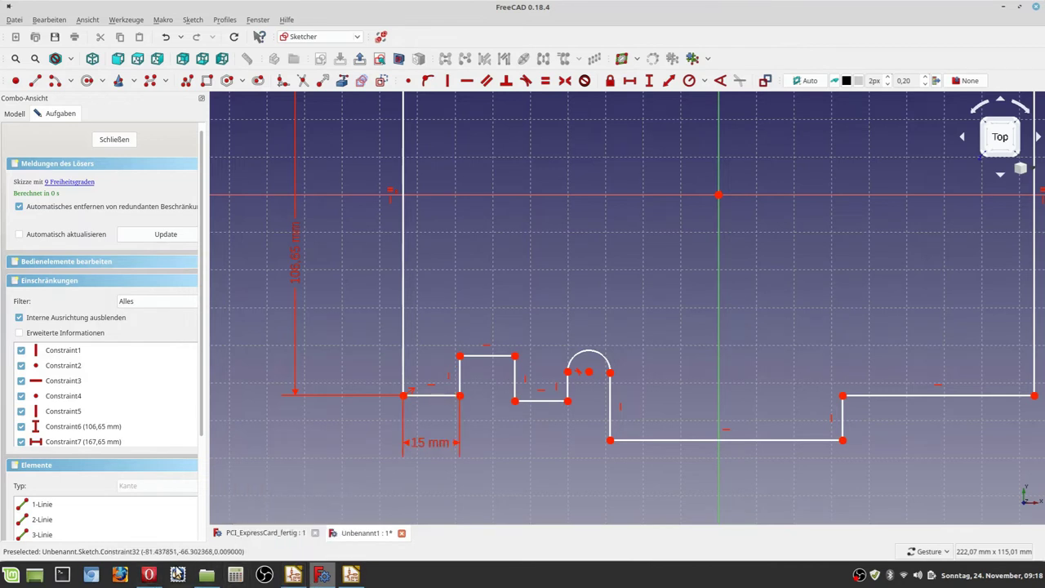
Check the notch height in the Opera drawing, and in FreeCAD set the notch's left side to 8.25 mm, moving the dimension clear above it
left_click(149, 575)
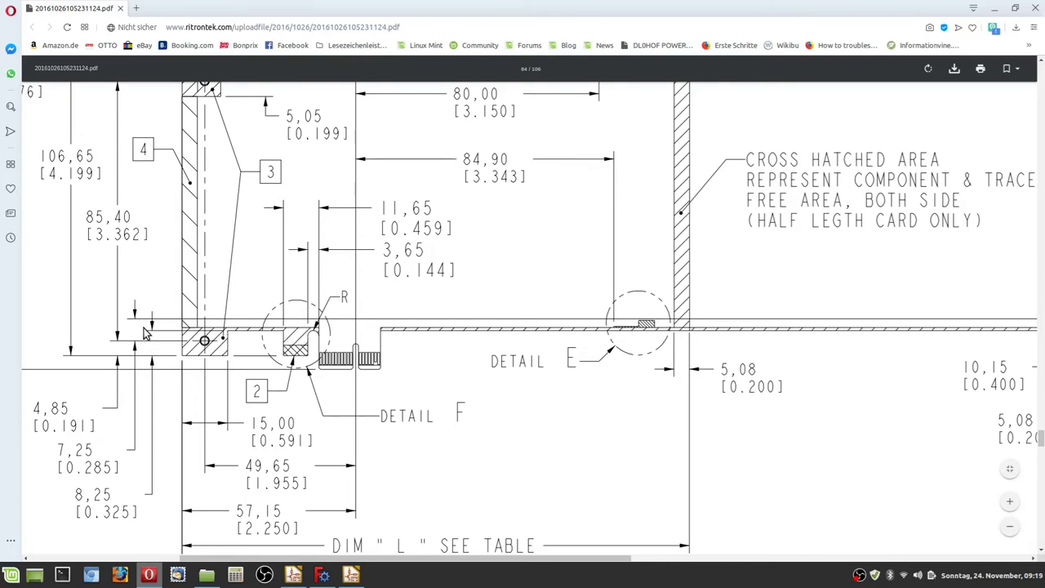
right_click(84, 483)
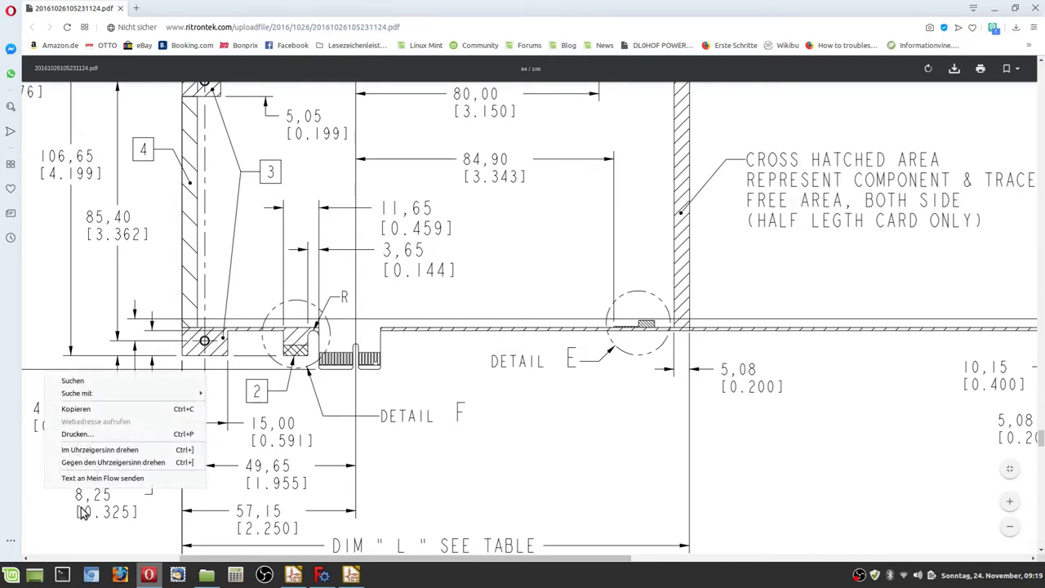
left_click(396, 475)
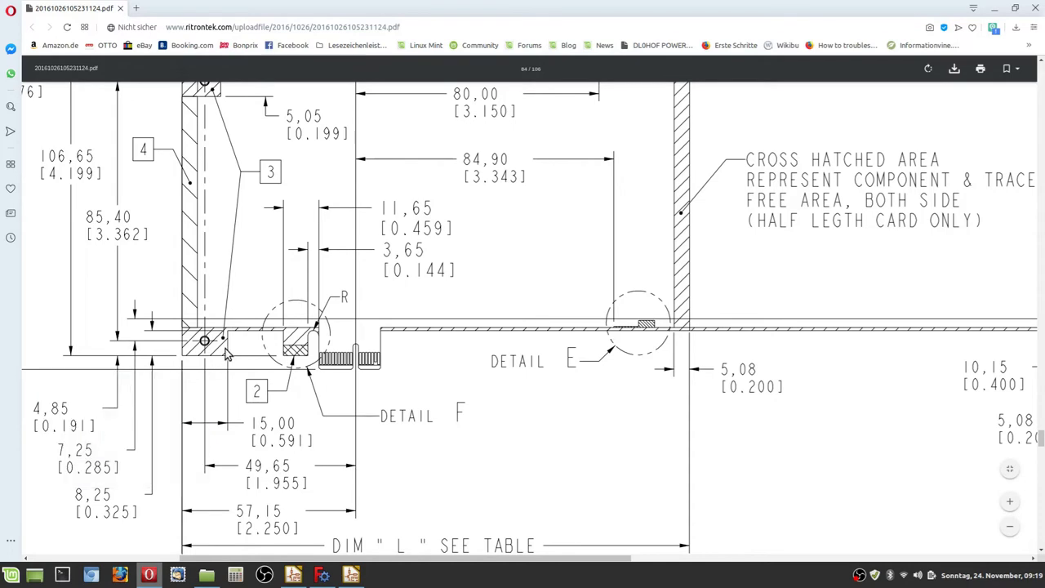
left_click(324, 576)
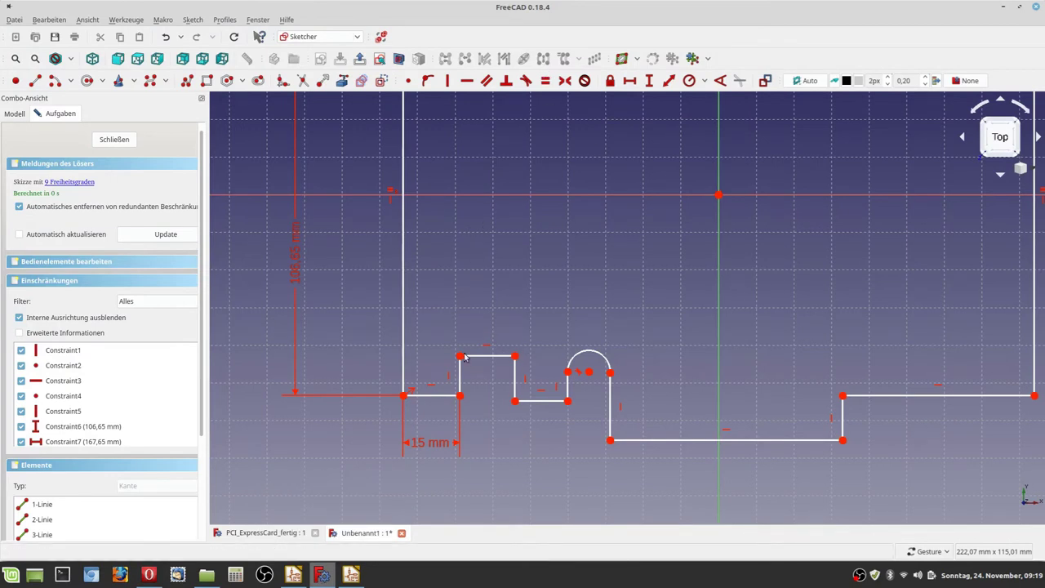
key("v")
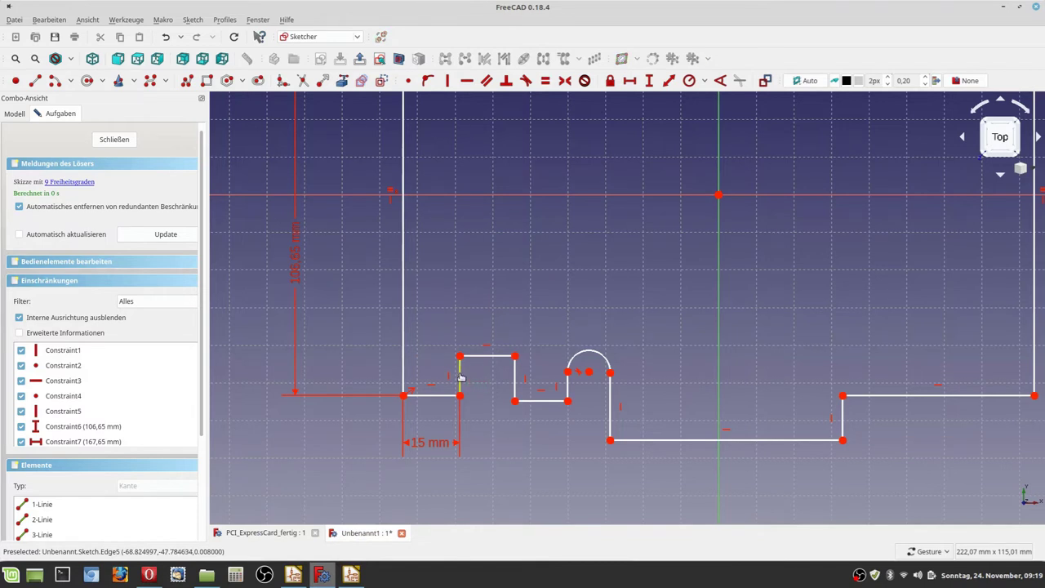
left_click(460, 376)
type("8,25")
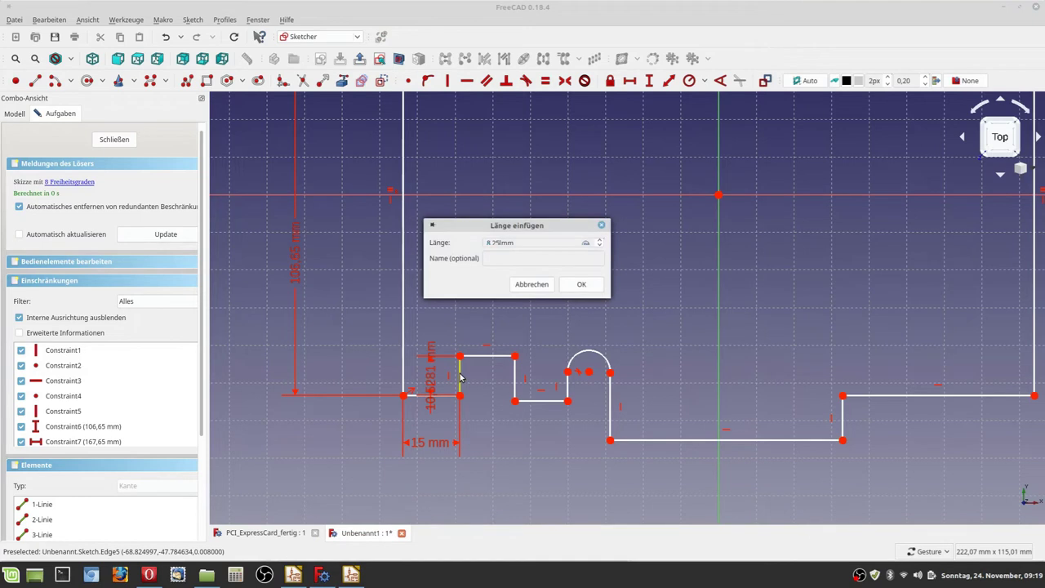
key("Return")
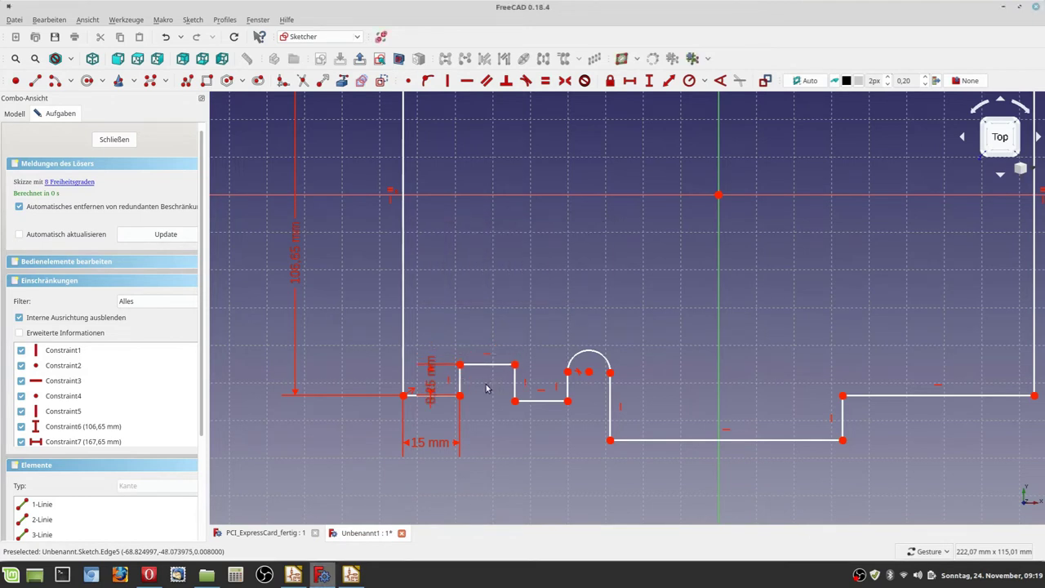
left_click_drag(430, 392, 432, 274)
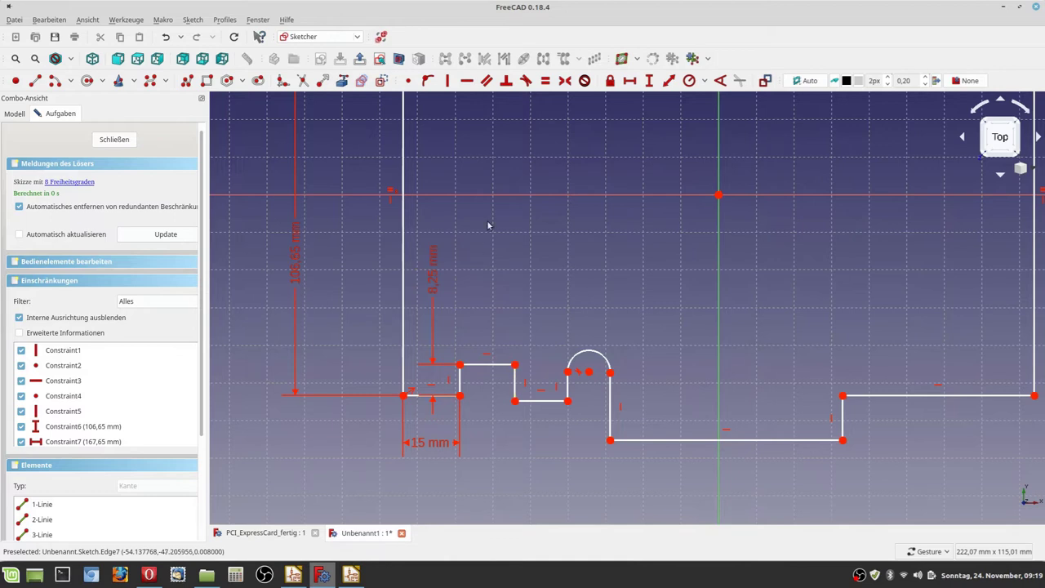
Constrain the left and right vertical sides of the rectangular notch to equal length
left_click(546, 81)
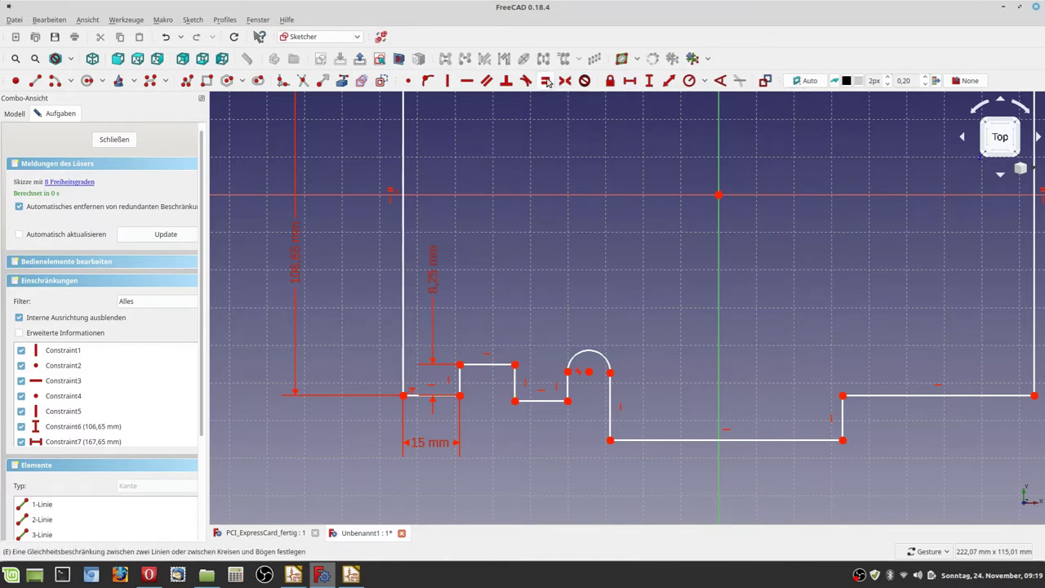
left_click(459, 382)
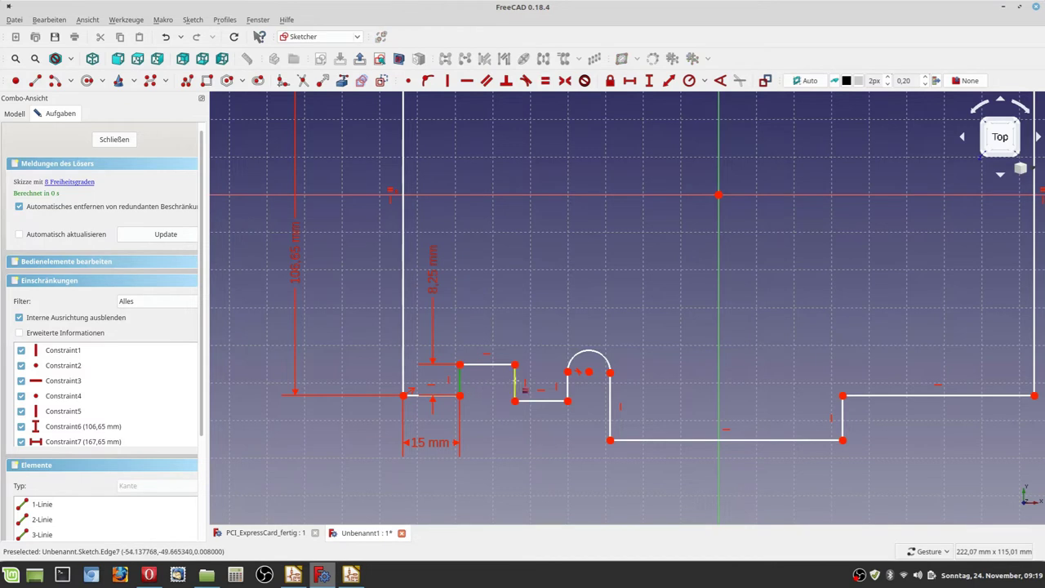
left_click(516, 384)
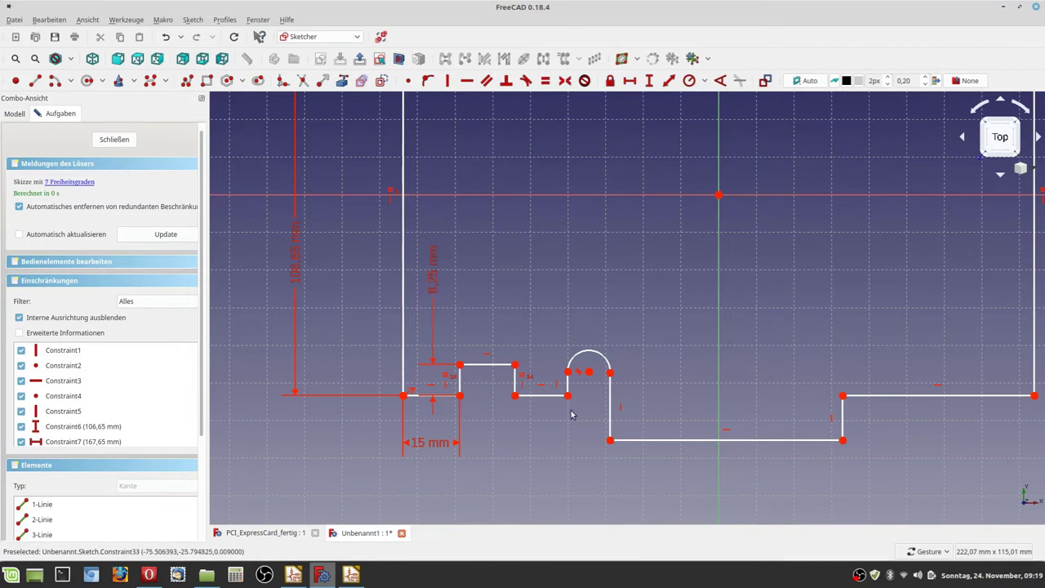
Recheck the rounded slot in the Opera drawing, and in FreeCAD draw a horizontal construction line about 34.5 mm long from the notch's upper-right corner across the slot
scroll(571, 422, "up", 6)
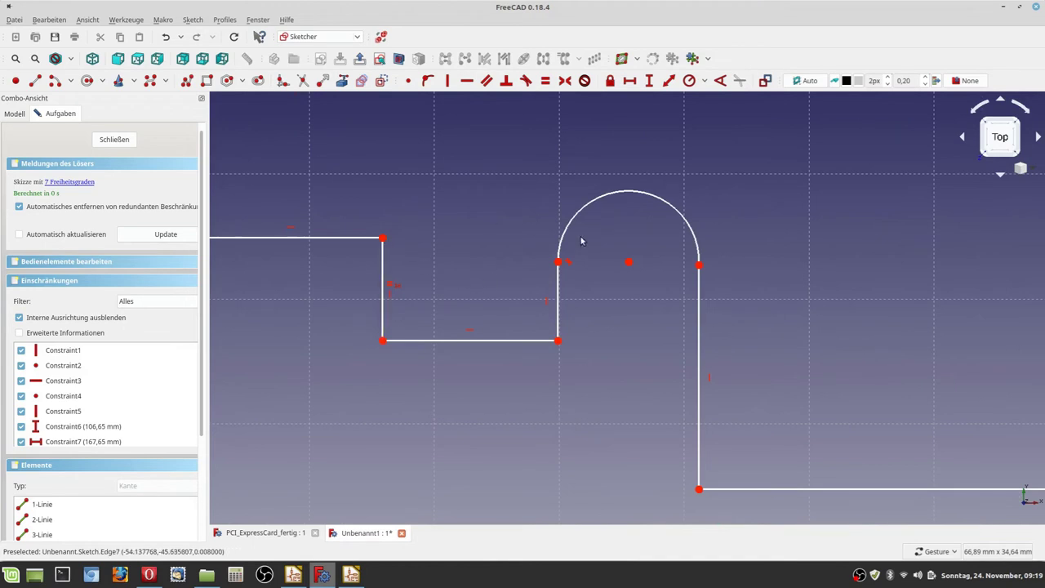
left_click(148, 575)
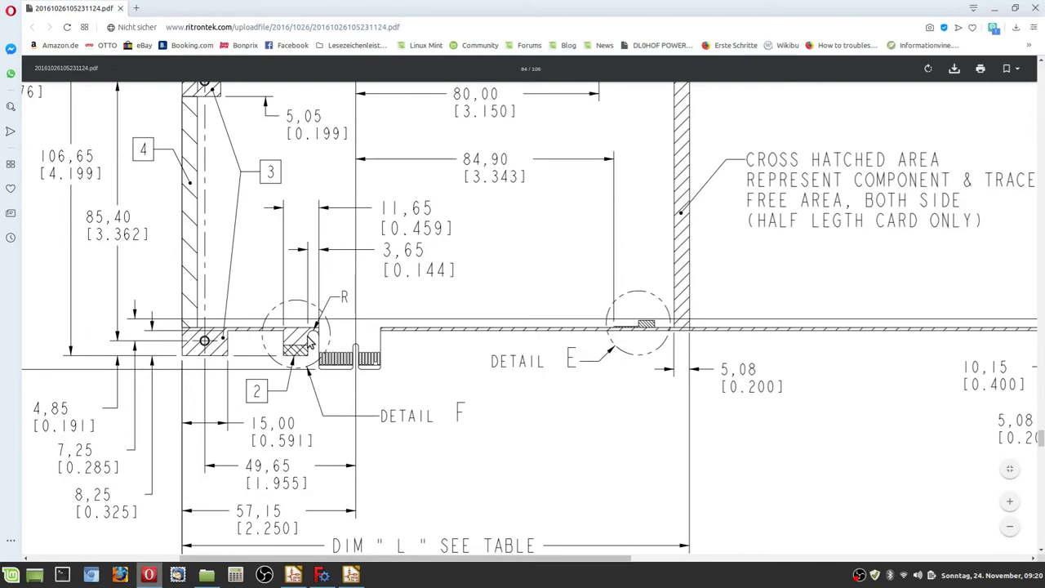
left_click(331, 577)
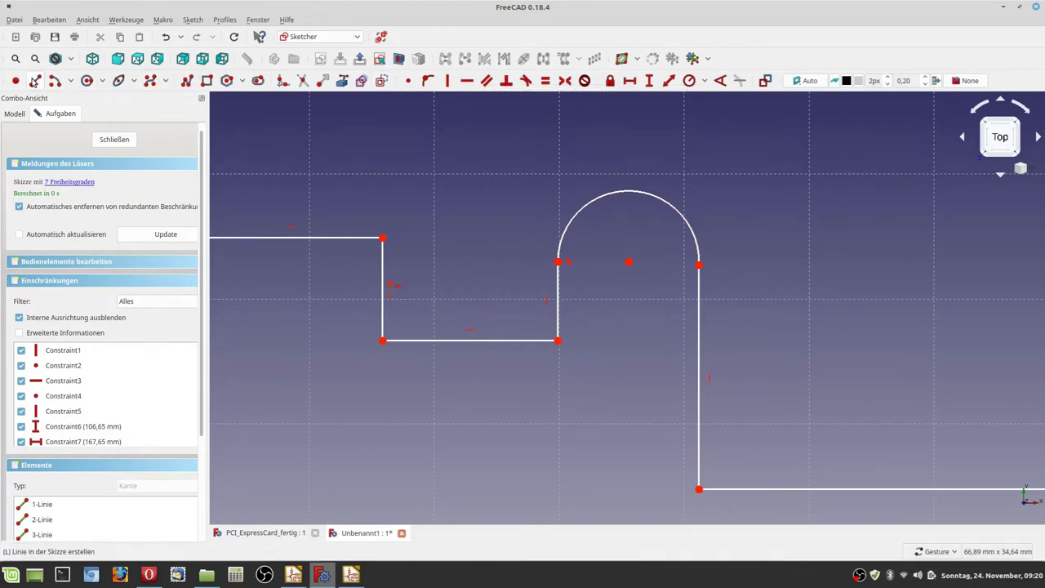
left_click(35, 81)
scroll(399, 239, "up", 2)
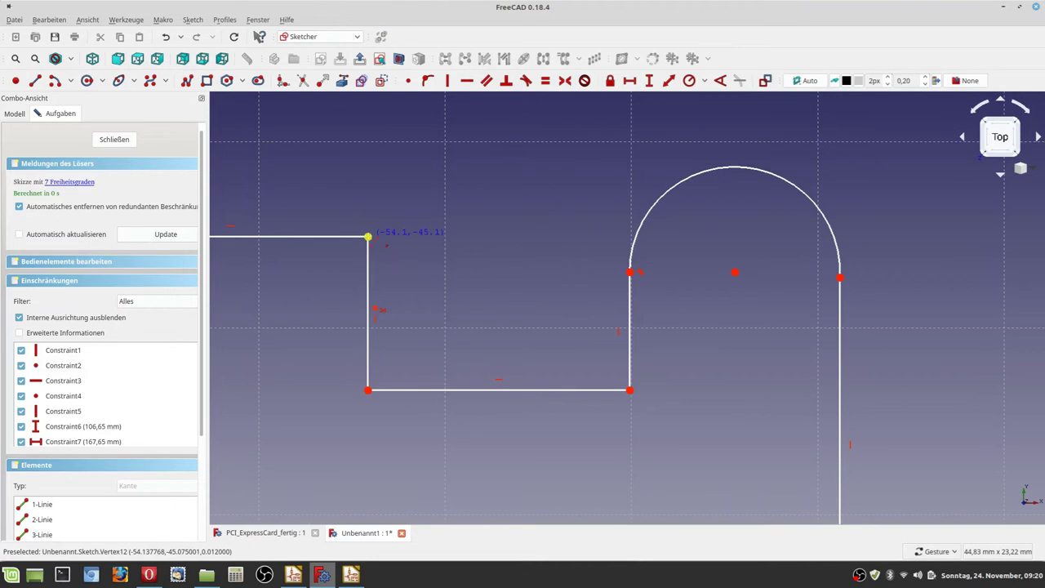
left_click(368, 237)
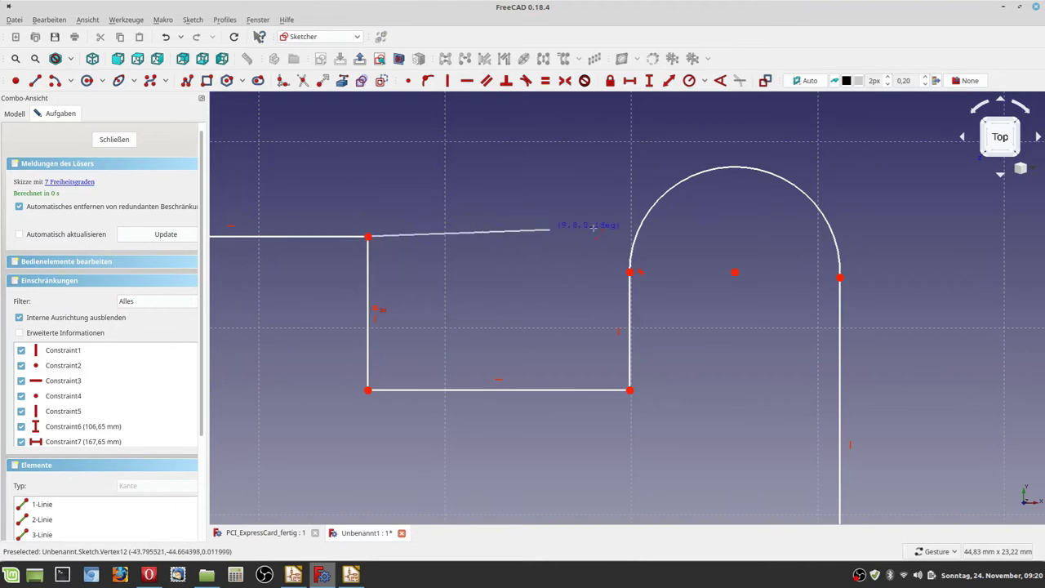
scroll(1007, 234, "down", 2)
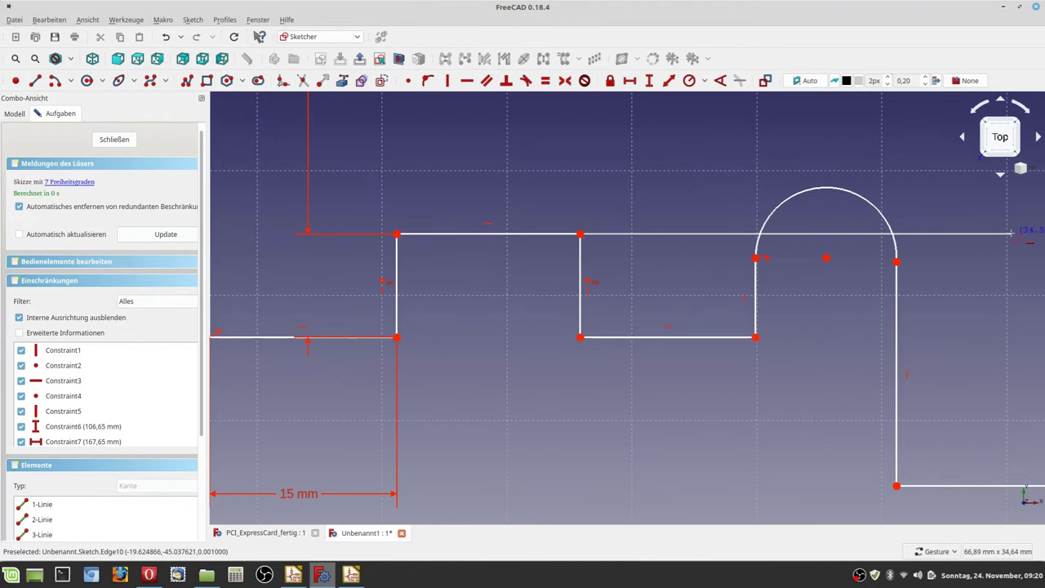
left_click(1011, 236)
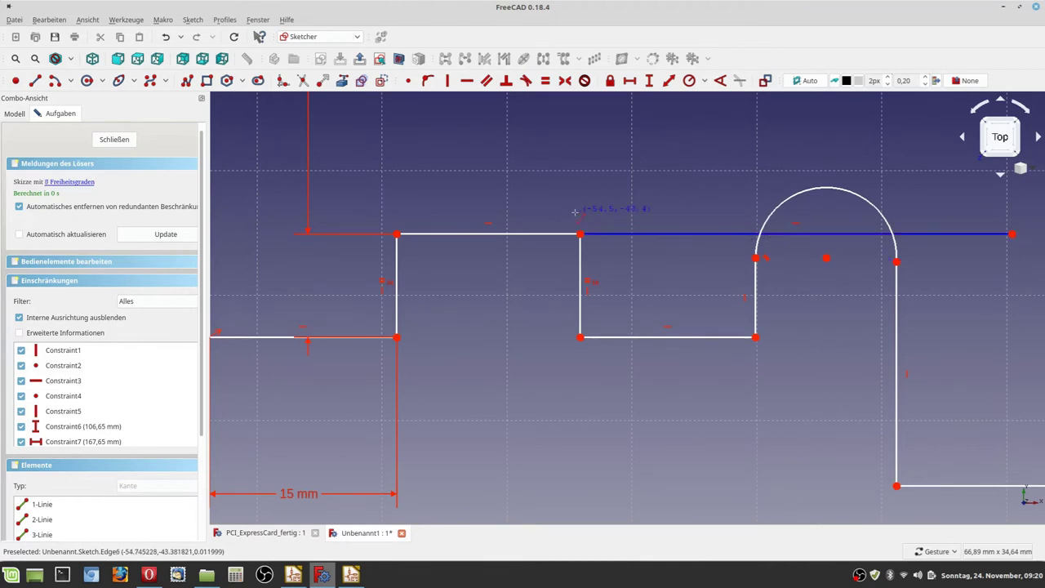
Fix the blue construction line's horizontal length at 34.51 mm and place the dimension above the rounded slot
left_click(630, 82)
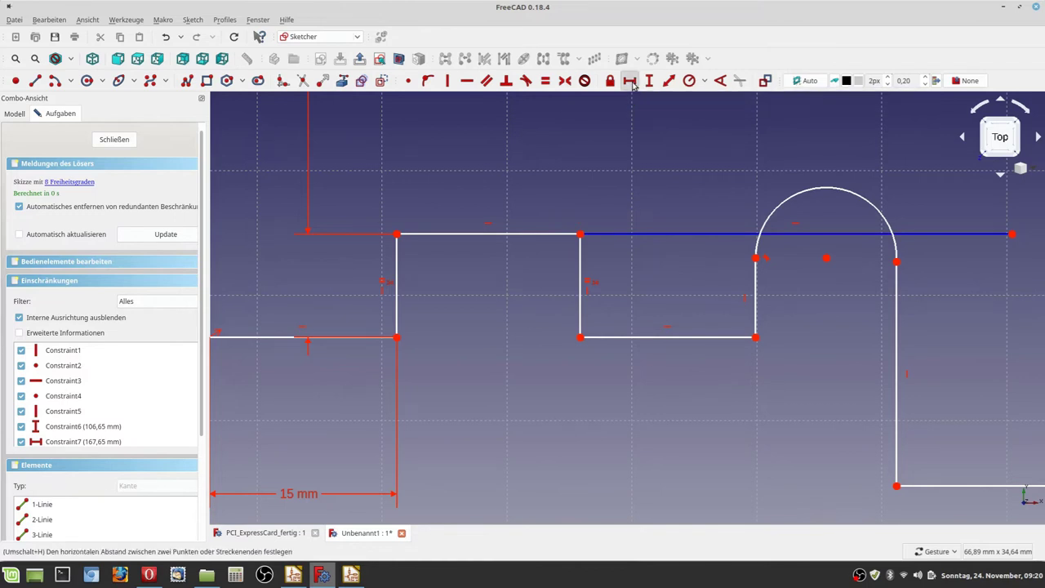
left_click(645, 239)
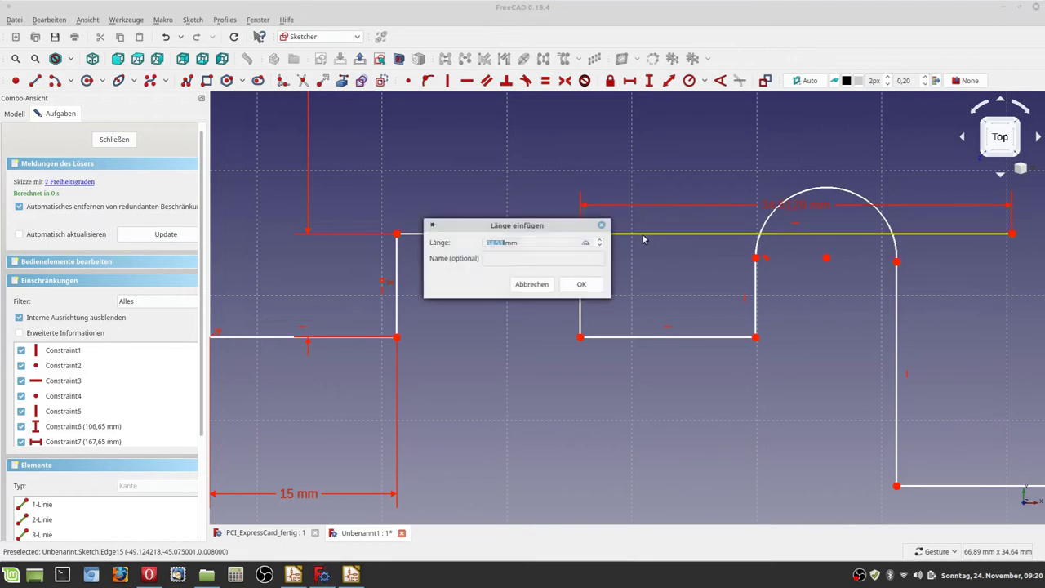
left_click(581, 284)
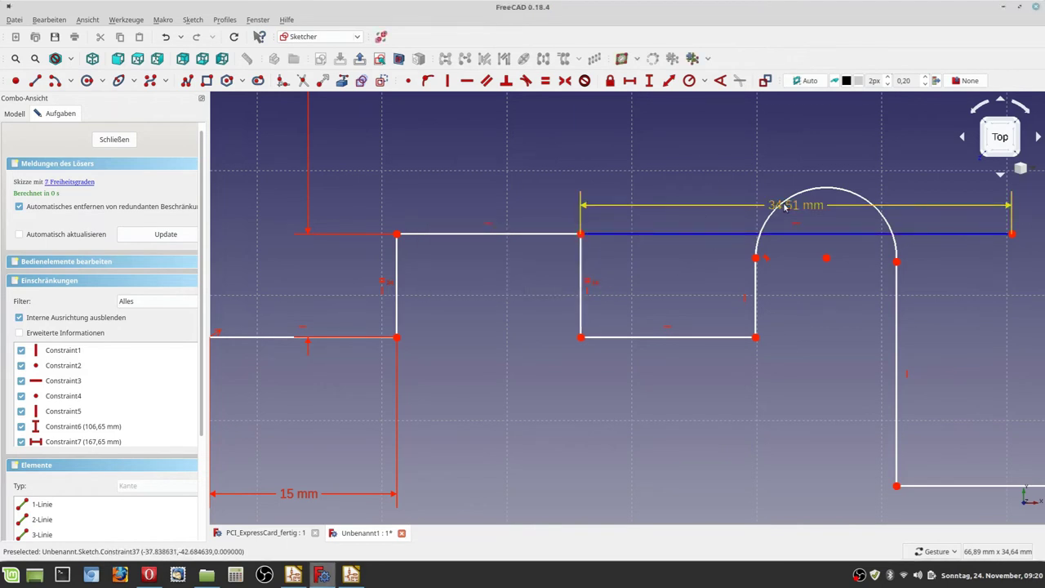
left_click_drag(785, 205, 784, 136)
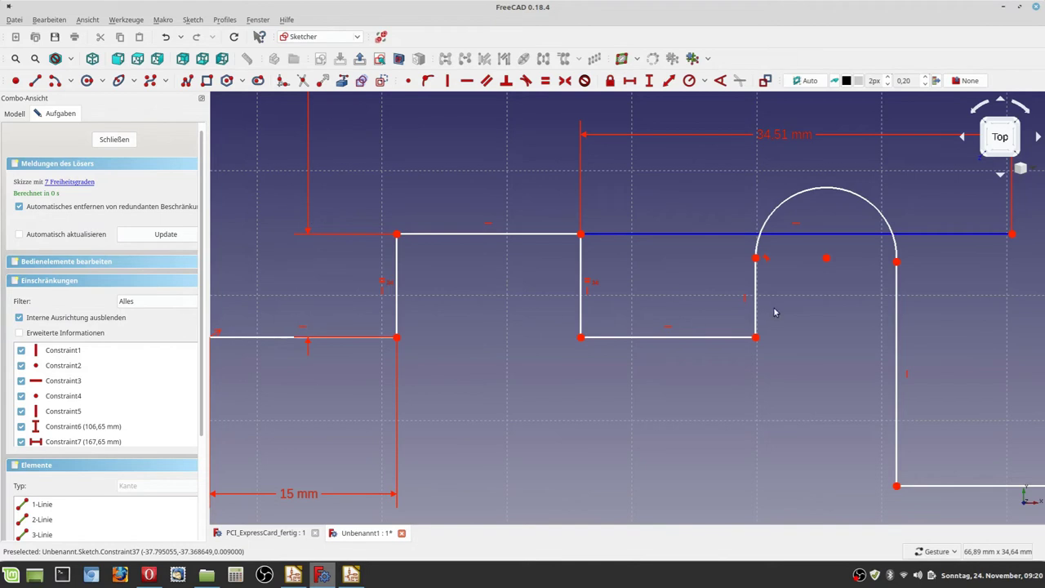
Lower the rounded slot's arc below the construction line and constrain the arc tangent to that line
left_click_drag(756, 260, 756, 290)
left_click_drag(894, 263, 898, 300)
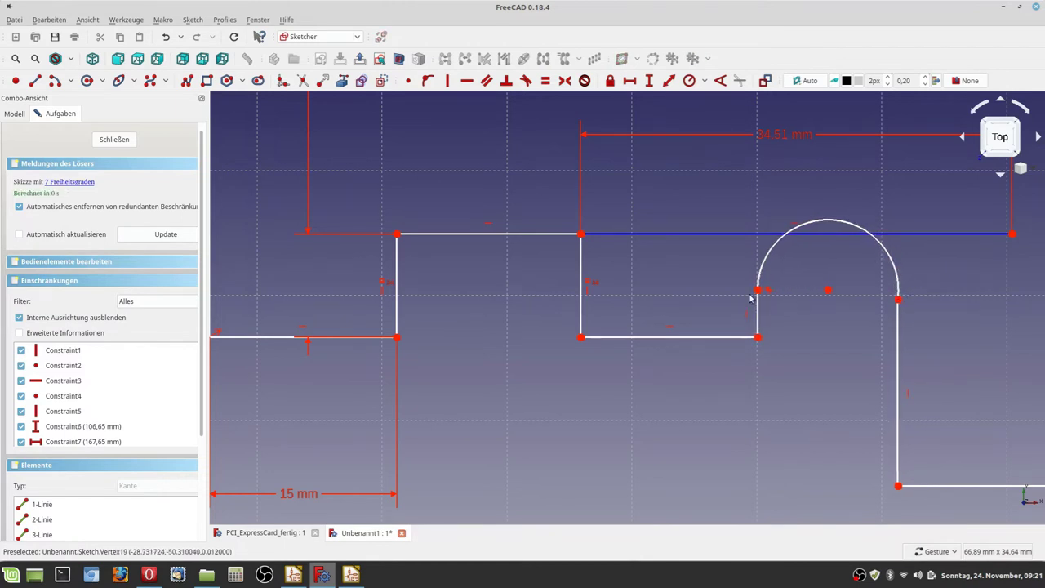
left_click_drag(758, 290, 760, 308)
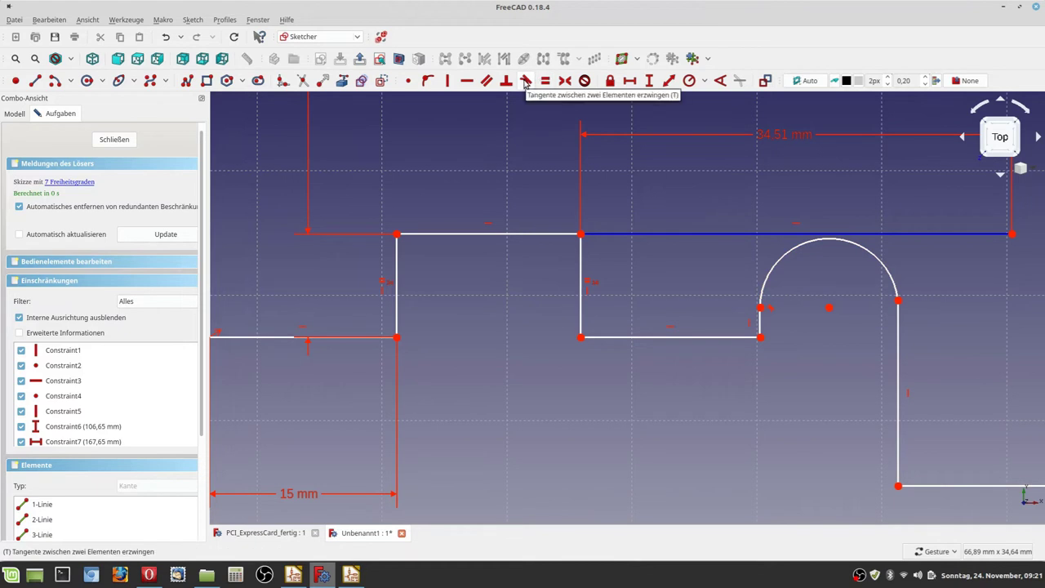
left_click(525, 81)
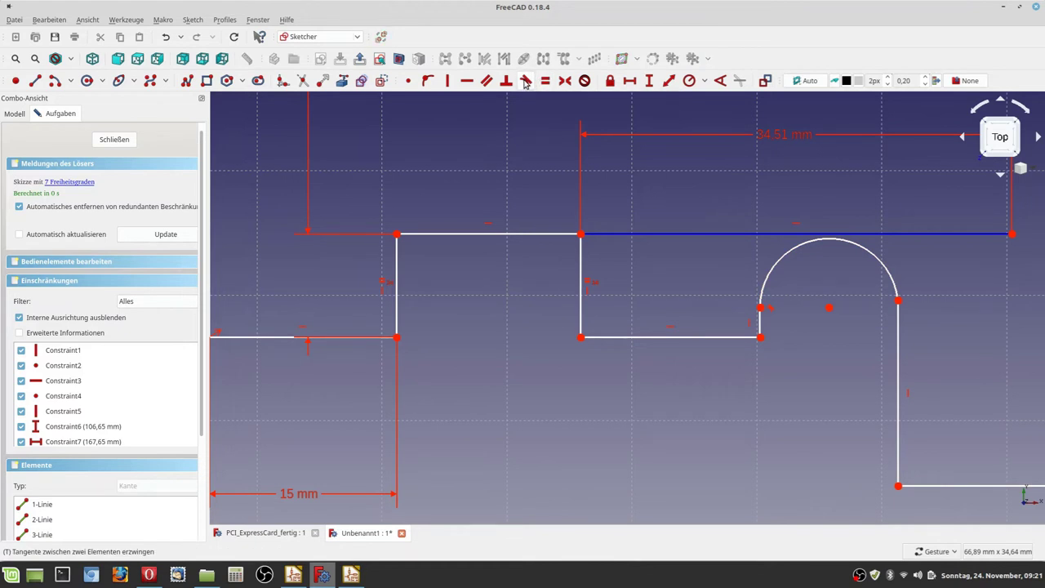
left_click(828, 241)
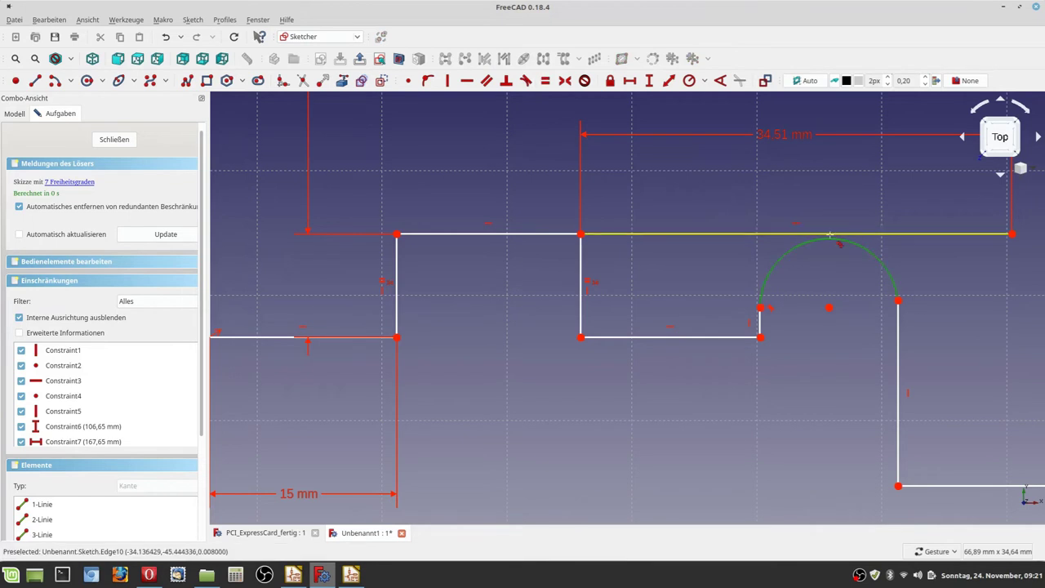
left_click(829, 236)
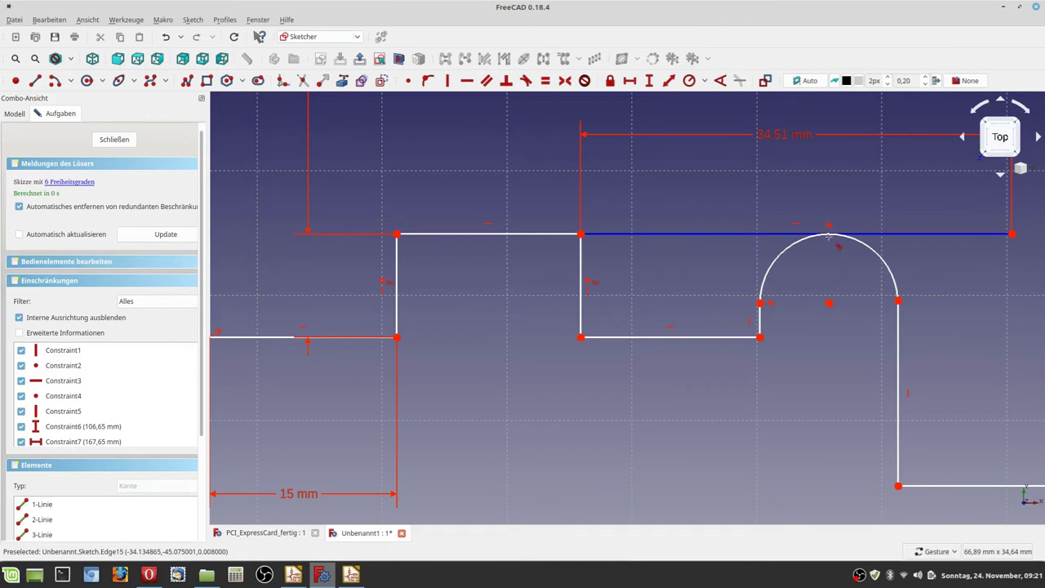
scroll(824, 241, "up", 10)
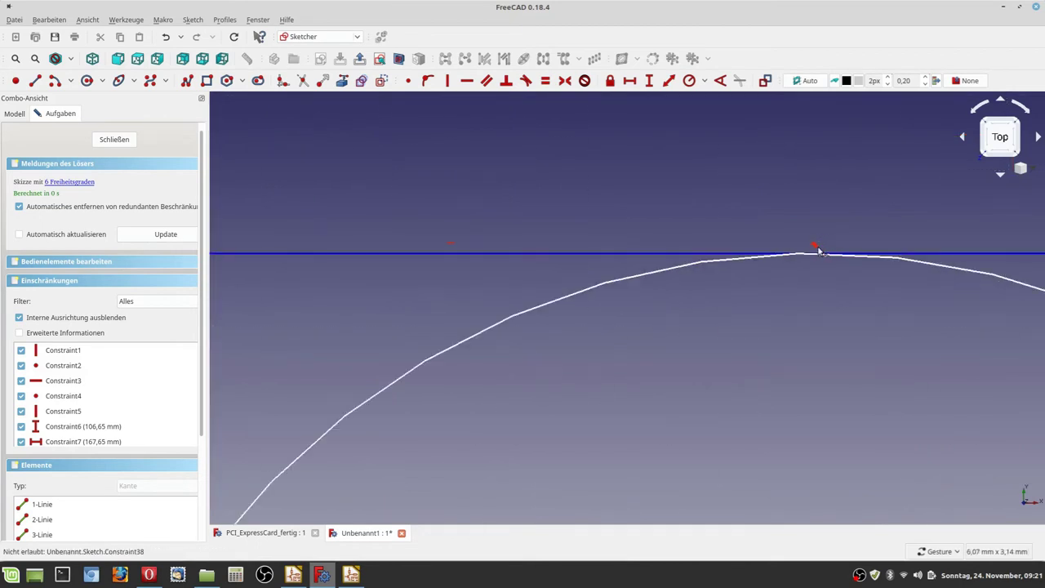
scroll(816, 253, "down", 5)
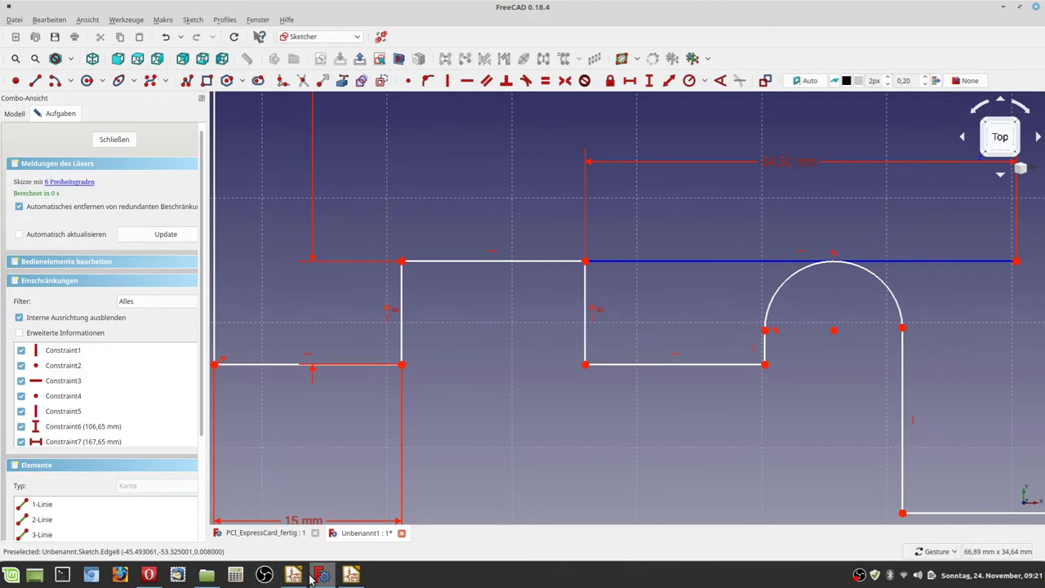
Check the slot width in the Opera drawing, and in FreeCAD set the horizontal distance between the arc's endpoints to 3.65 mm
mouse_move(329, 578)
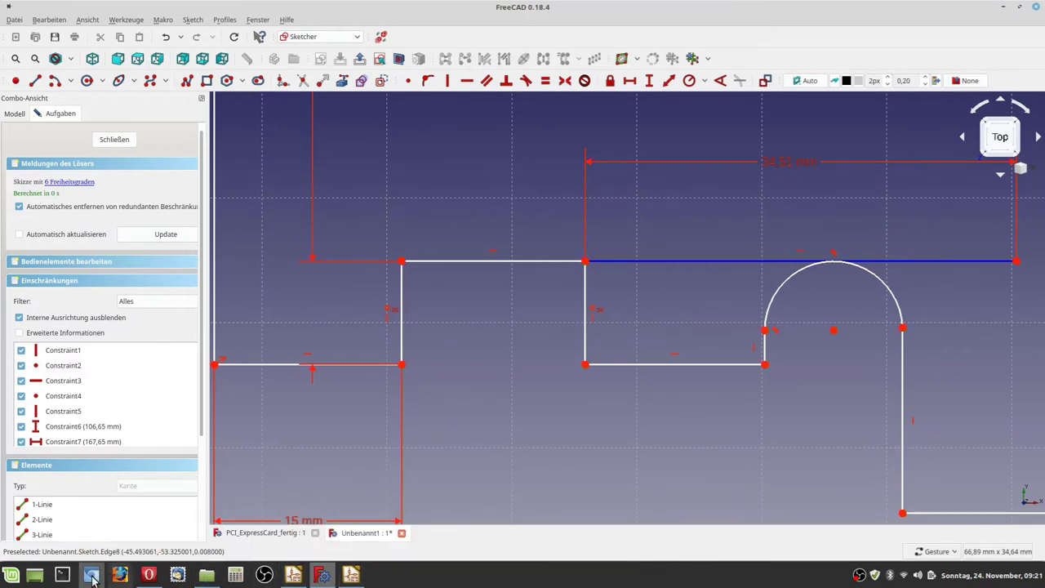
left_click(149, 575)
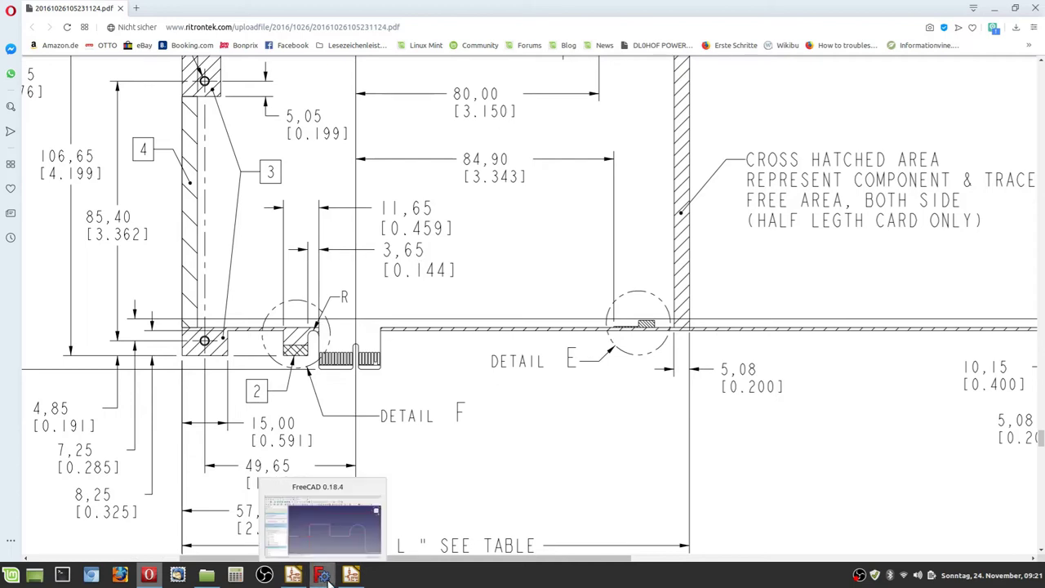
left_click(325, 577)
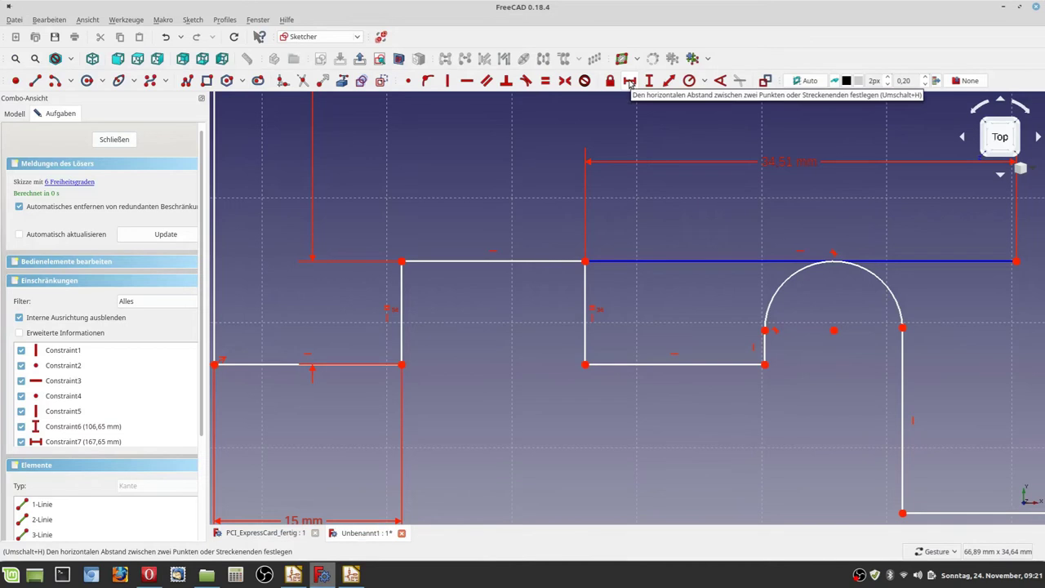
left_click(630, 81)
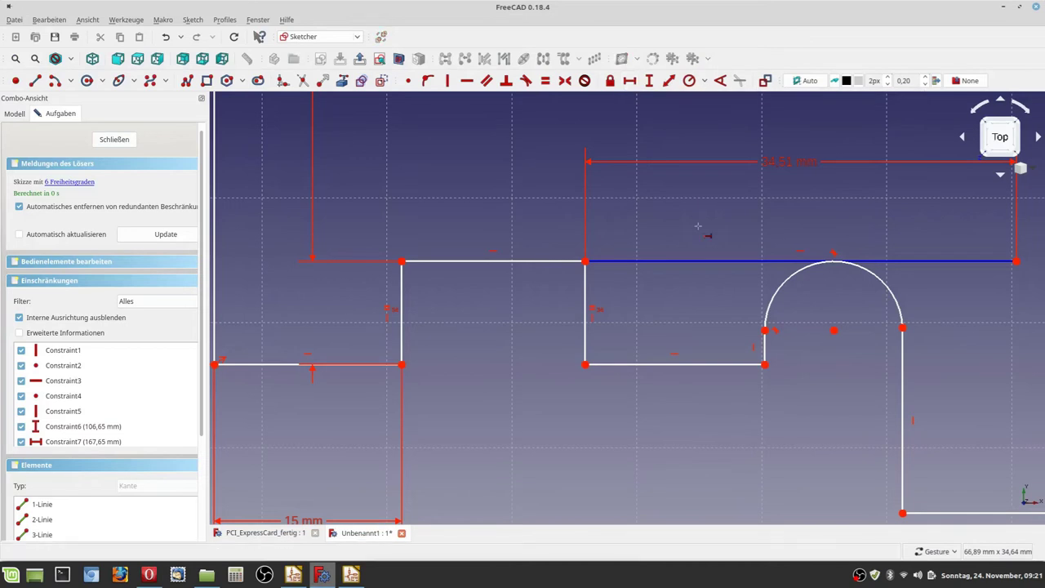
left_click(765, 330)
left_click(902, 328)
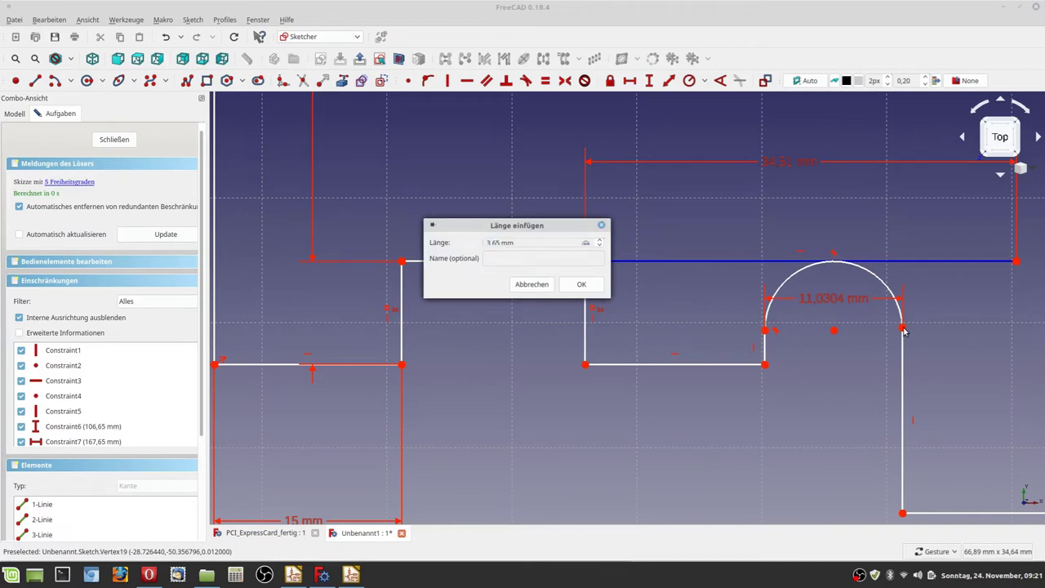
type("3,65")
key("Return")
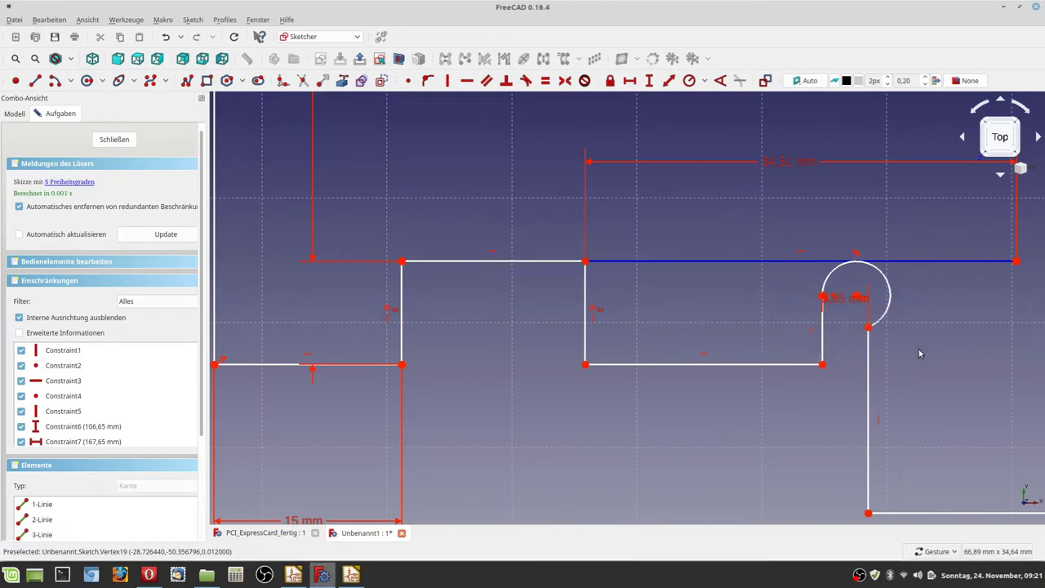
Shift the rounded slot slightly toward the construction line's free end and place its width dimension above the arc
scroll(939, 377, "up", 4)
scroll(944, 380, "down", 4)
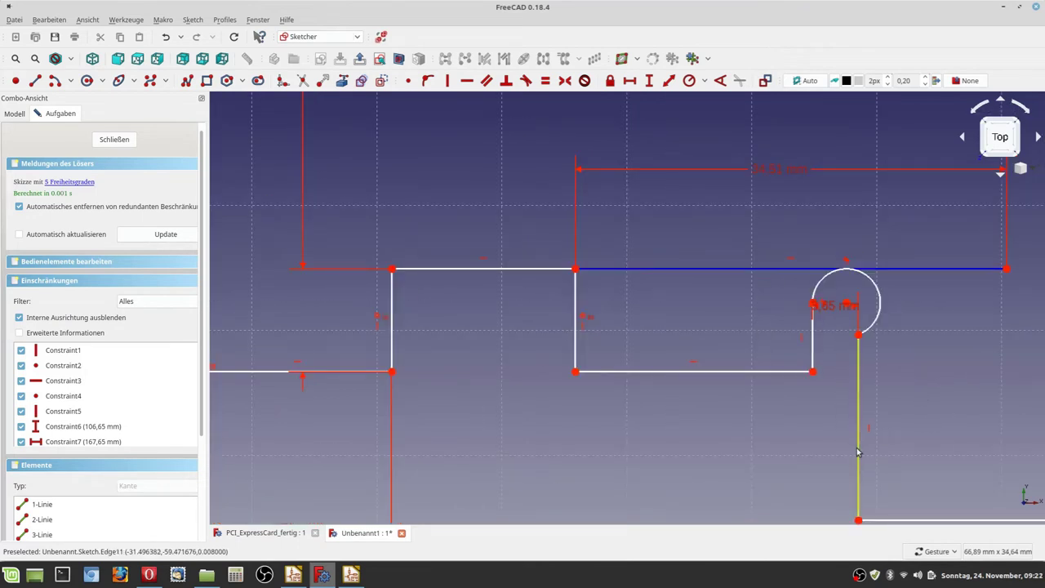
mouse_move(861, 452)
left_mouse_down()
mouse_move(870, 446)
mouse_move(855, 446)
left_mouse_up()
left_click_drag(855, 333, 814, 310)
right_click(927, 334)
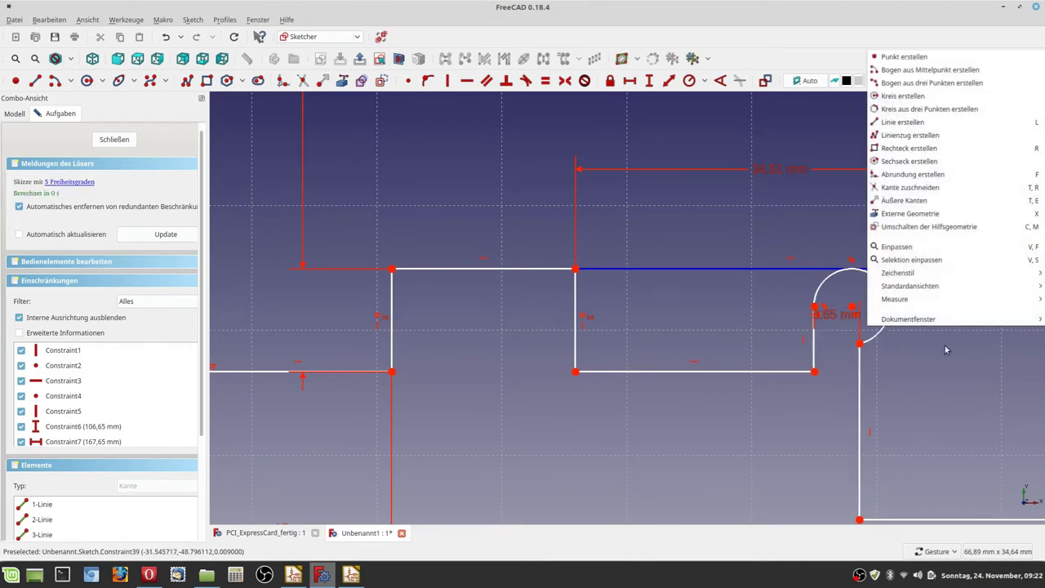
left_click(660, 406)
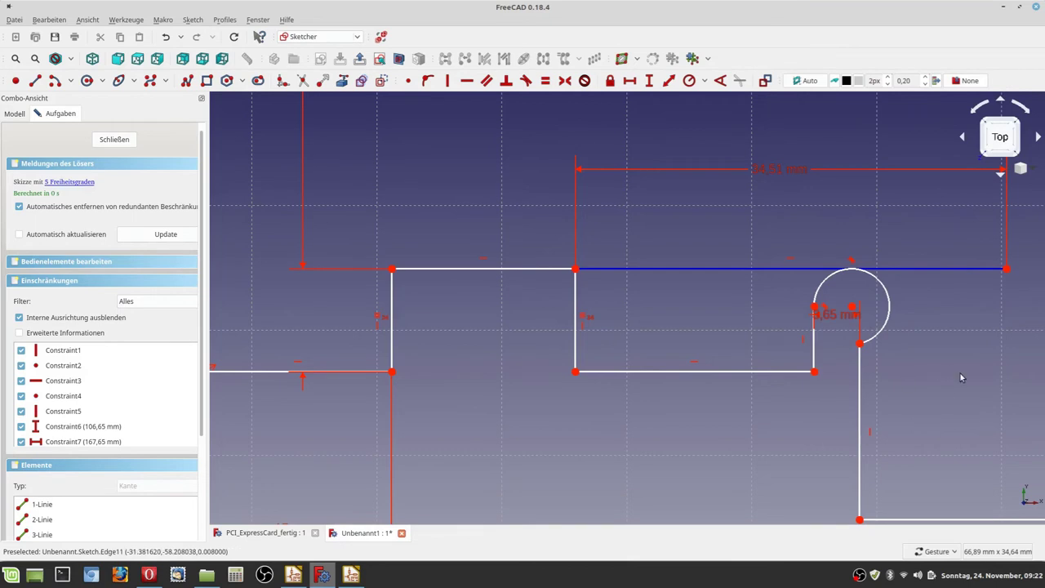
right_click_drag(960, 374, 590, 398)
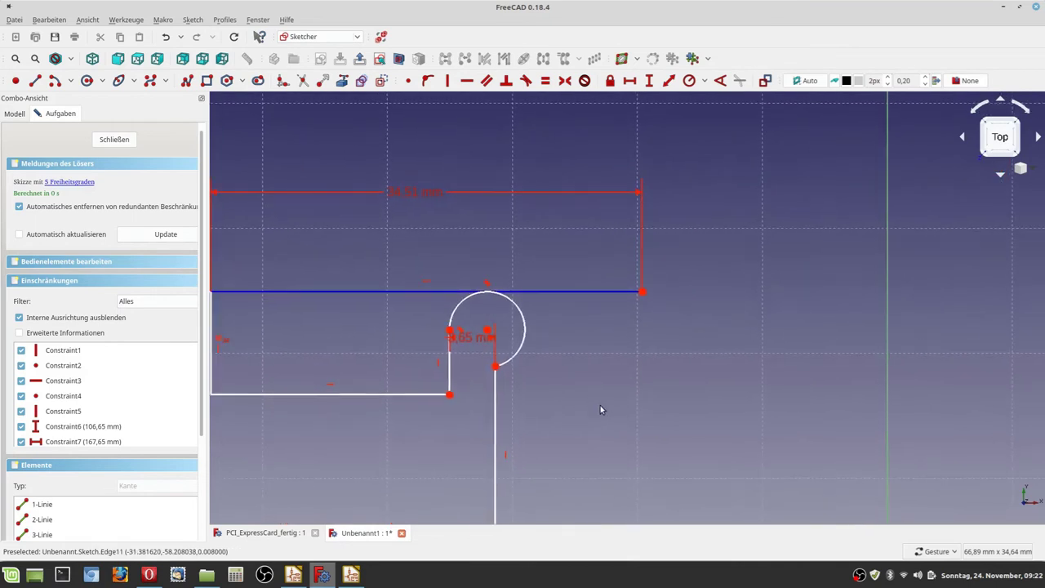
left_click_drag(461, 375, 569, 365)
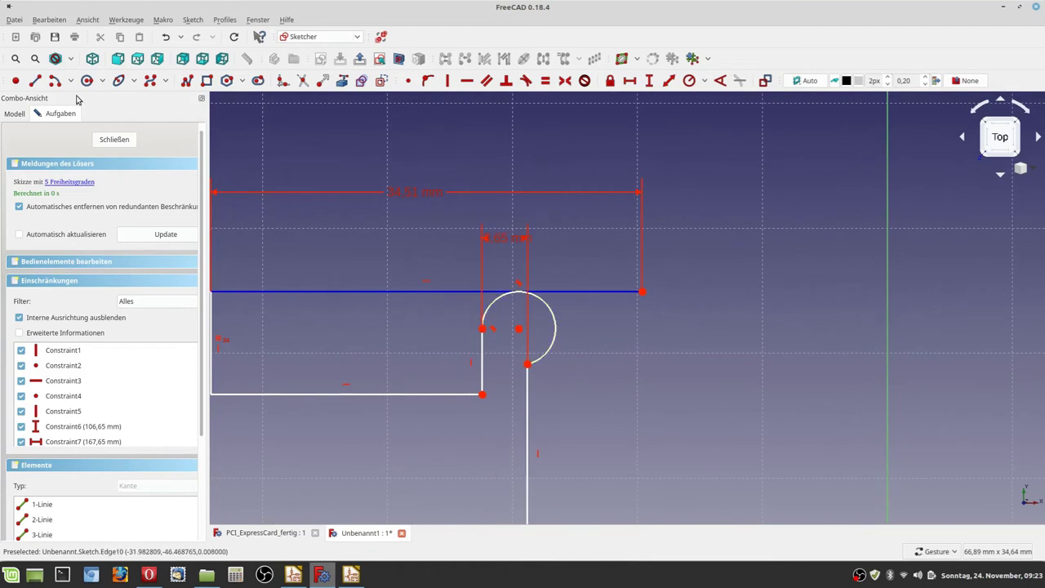
Draw a construction line from the slot arc's center to its right endpoint and constrain it horizontal
left_click(35, 81)
scroll(518, 338, "up", 8)
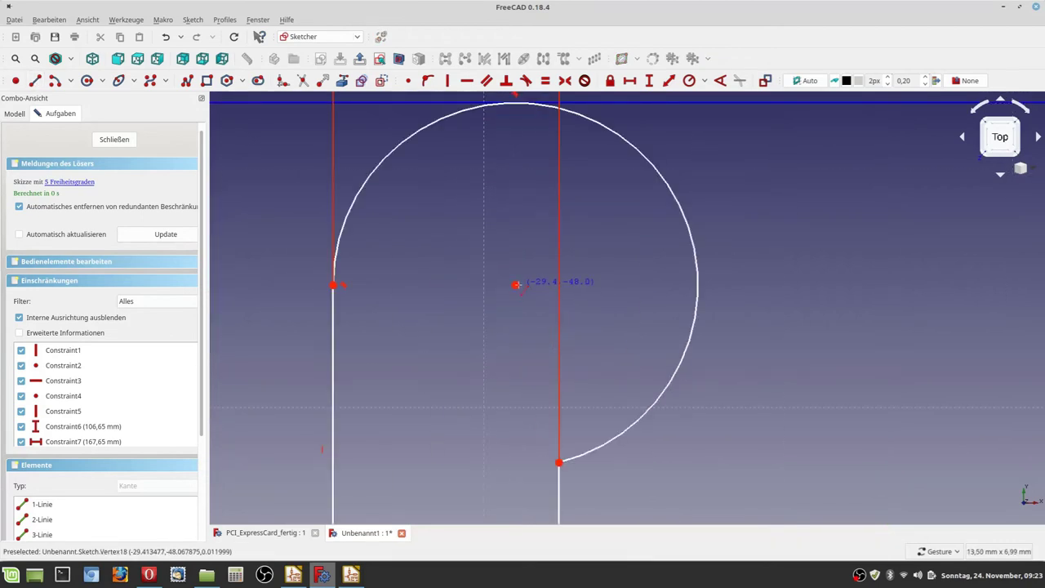
left_click(516, 286)
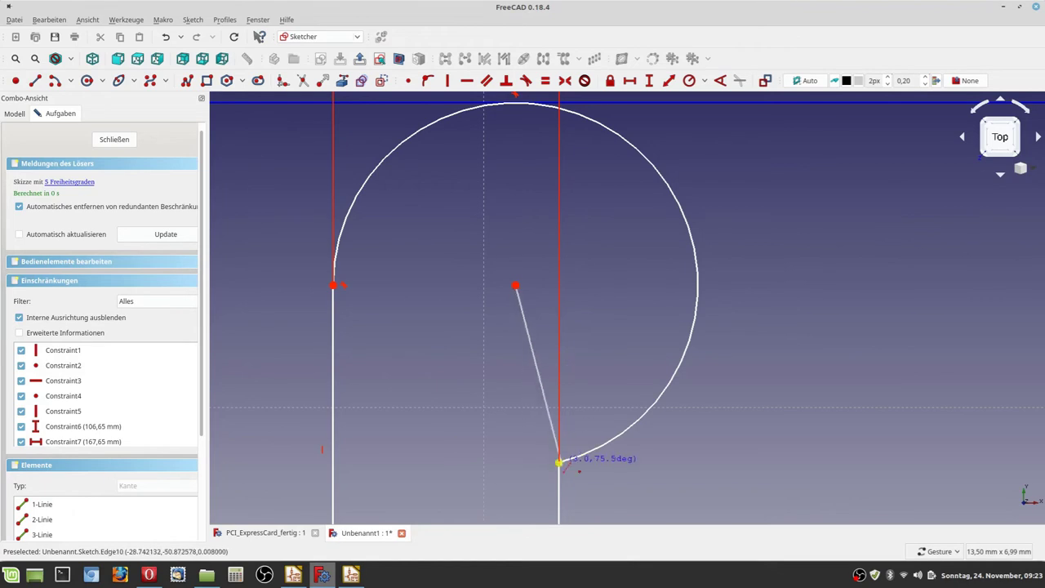
left_click(559, 462)
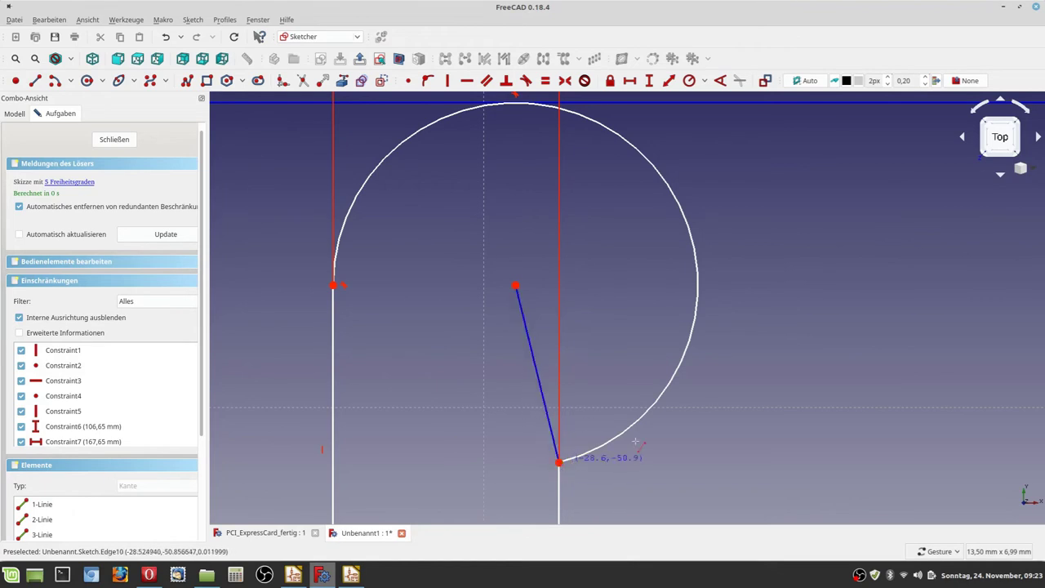
left_click(469, 87)
left_click(525, 332)
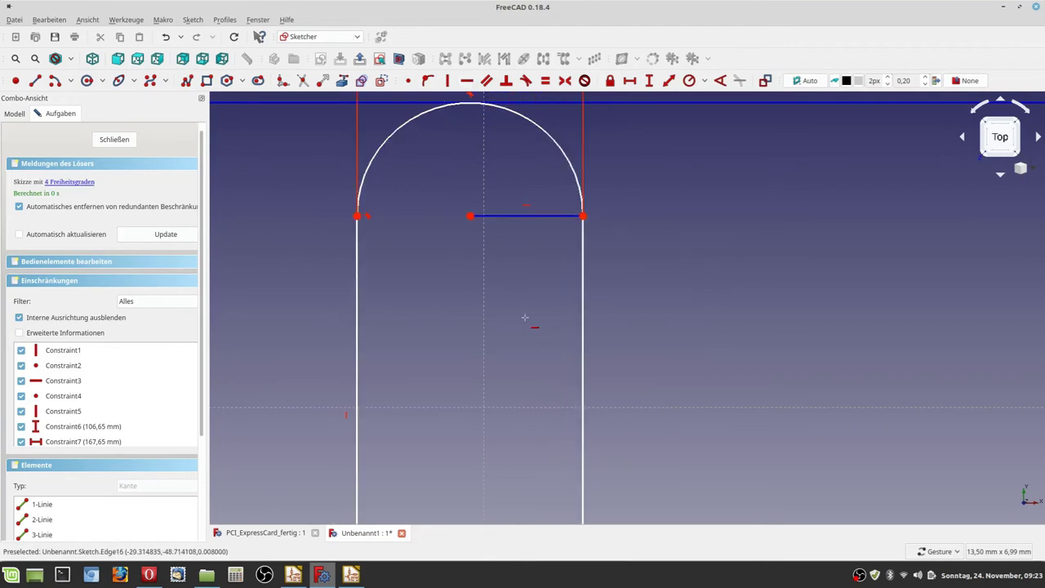
scroll(492, 278, "down", 4)
right_click(494, 282)
scroll(456, 246, "up", 4)
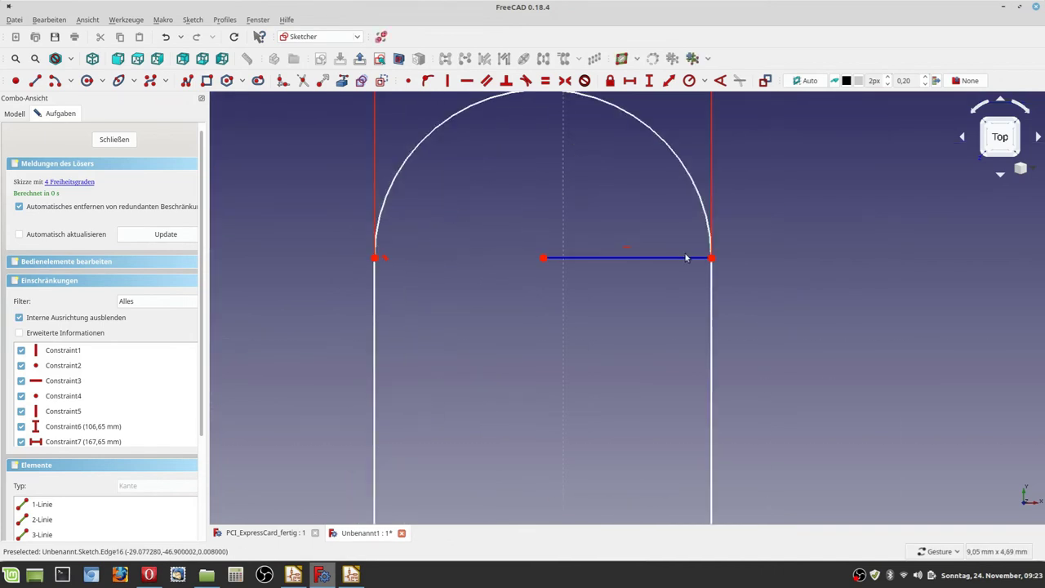
scroll(709, 256, "down", 4)
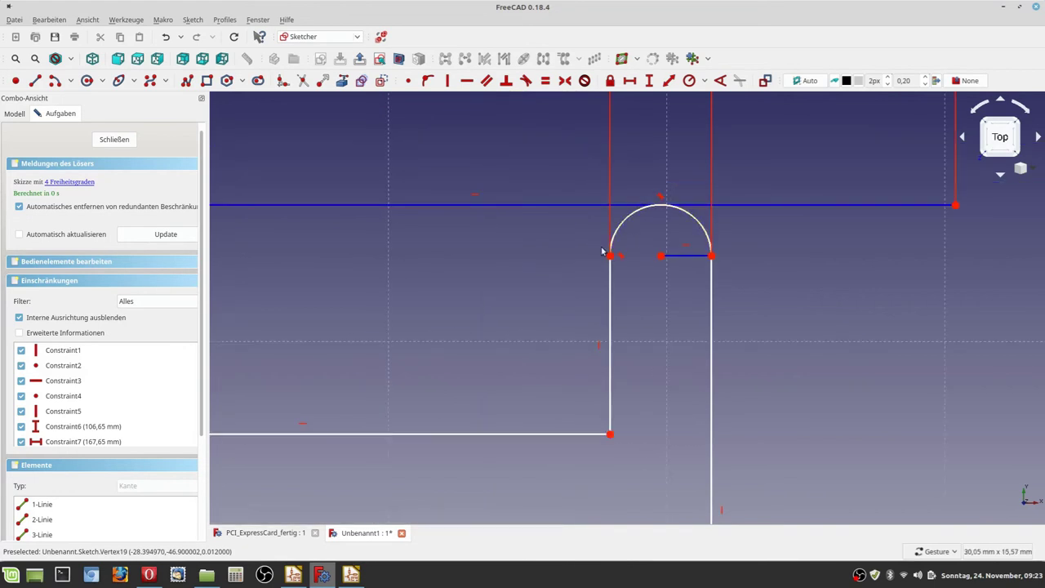
Move the slot's width dimension to the left of the arc, just below the construction line's length dimension
scroll(723, 276, "down", 3)
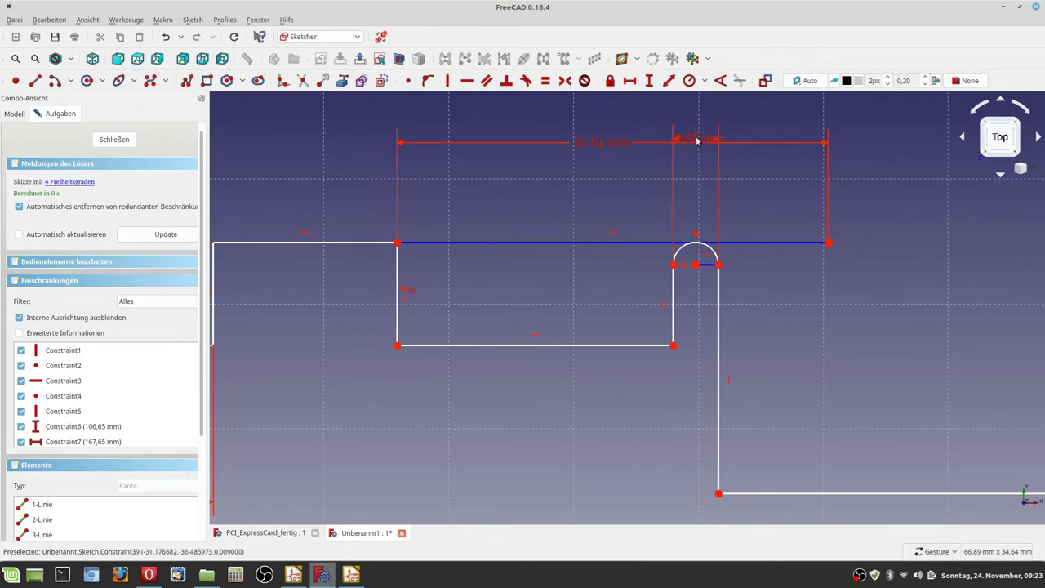
left_click_drag(694, 141, 588, 199)
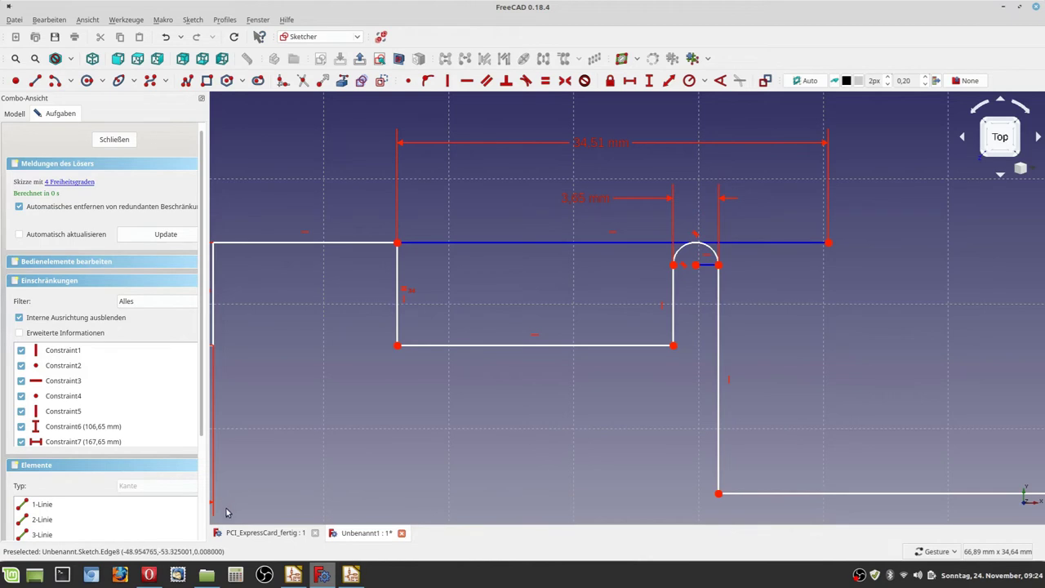
scroll(335, 415, "down", 3)
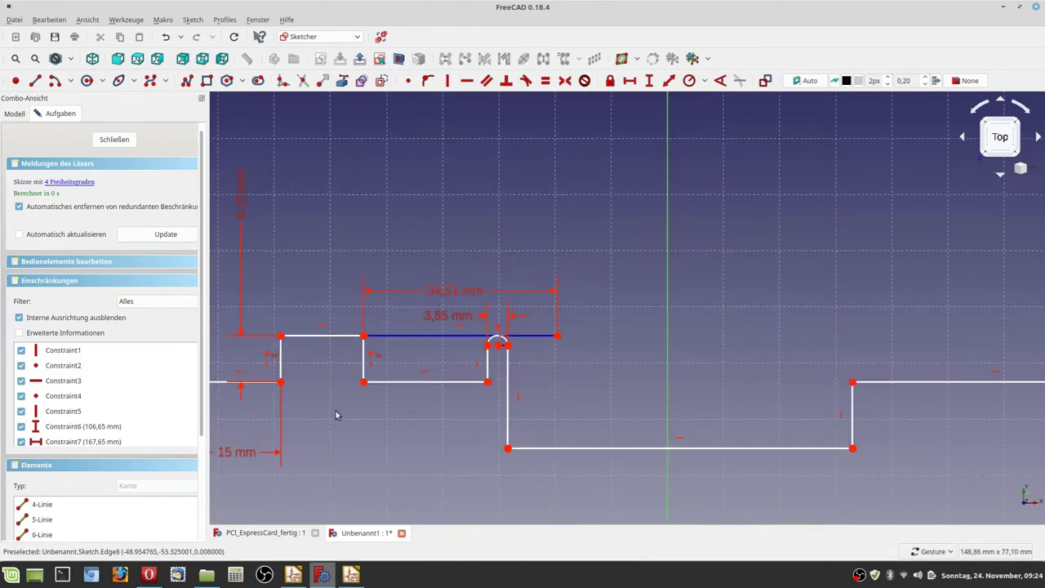
Check the slot-side tab dimensions in the Opera drawing, and in FreeCAD set the horizontal distance from the tab's upper-left corner to the arc's right endpoint to 11.65 mm
left_click(149, 574)
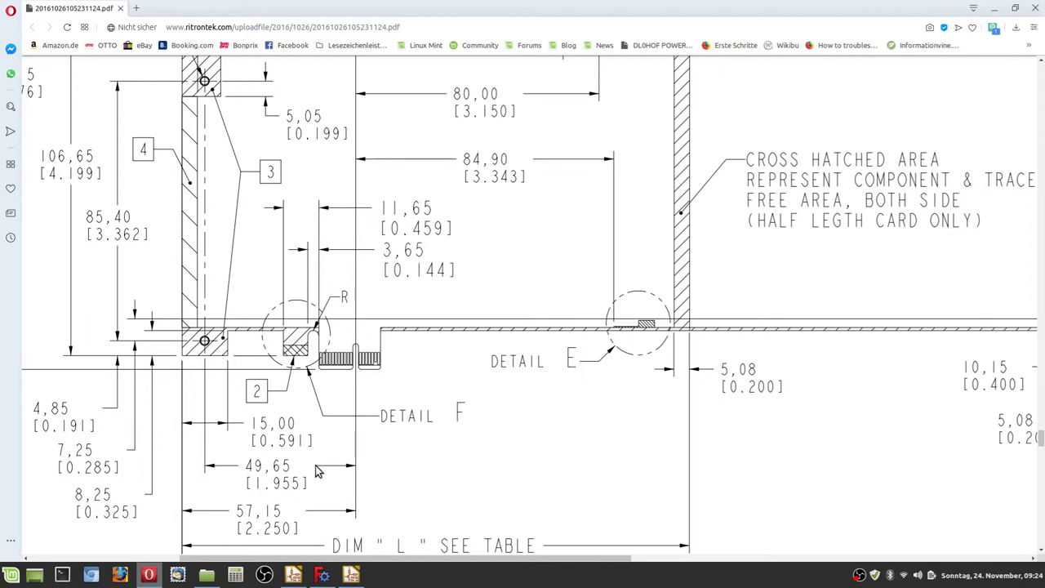
left_click(322, 574)
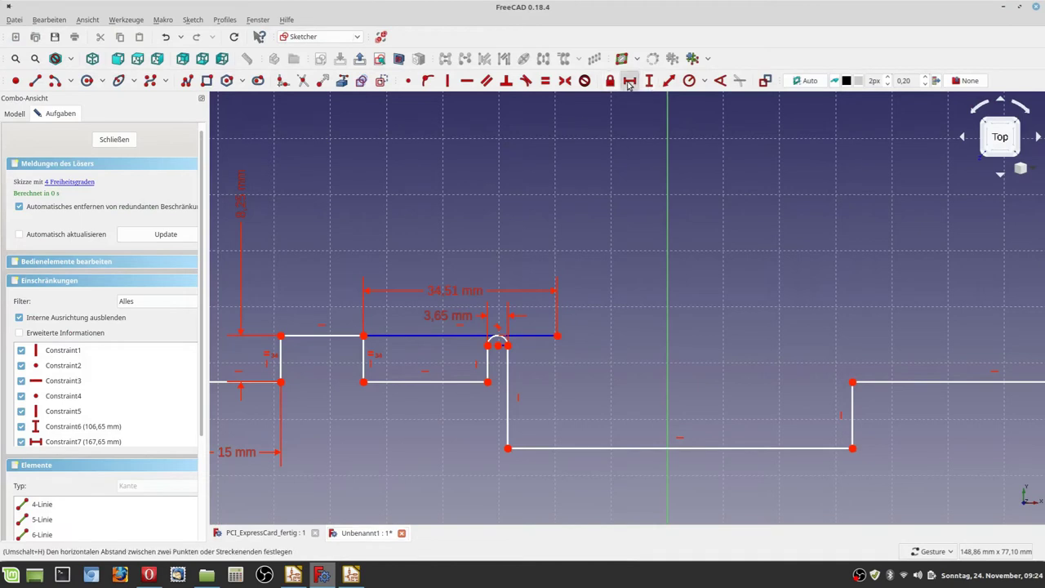
scroll(503, 345, "up", 4)
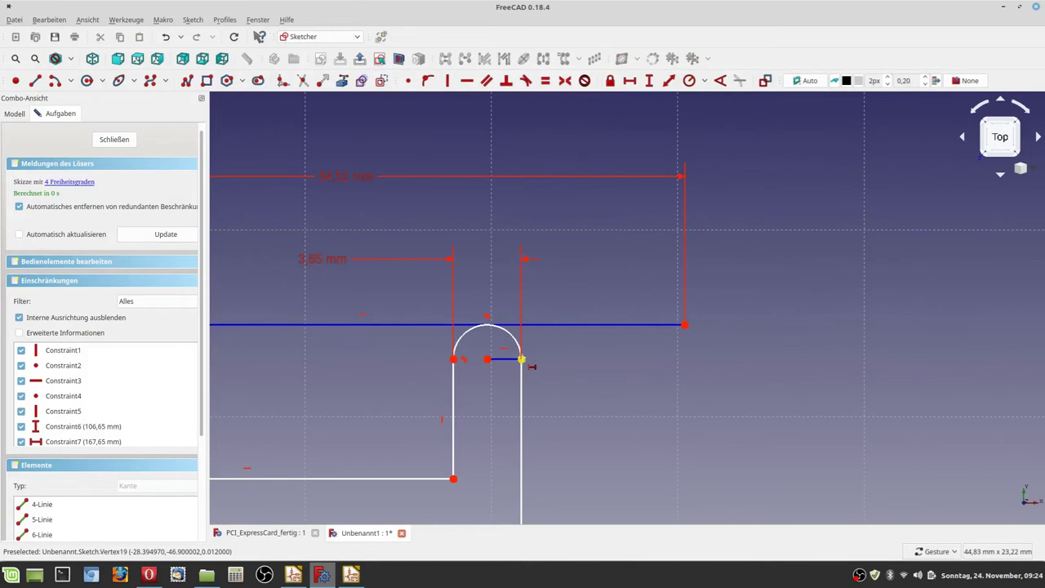
left_click(522, 362)
scroll(384, 396, "down", 6)
key("l")
scroll(287, 388, "up", 6)
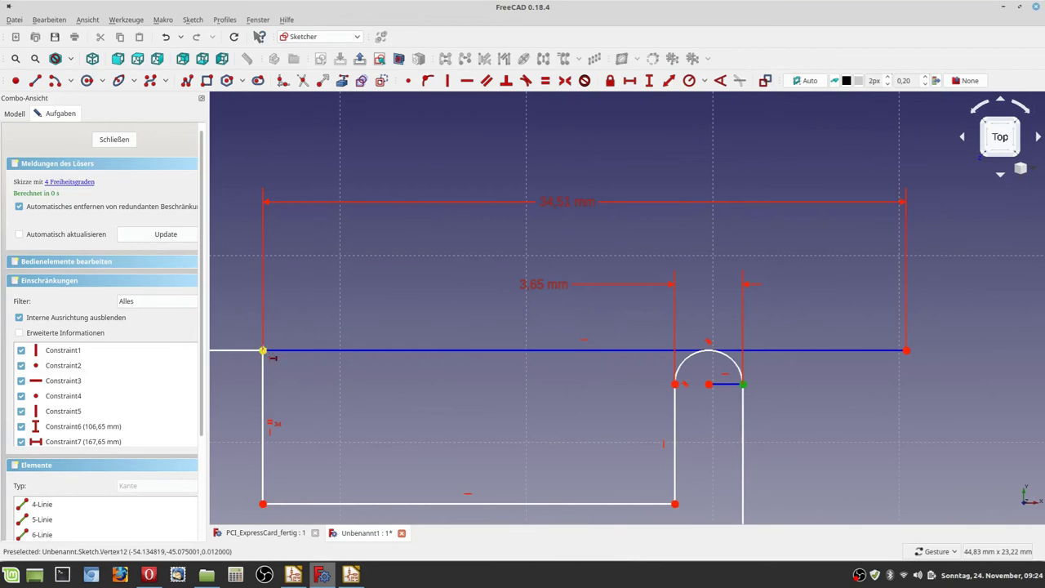
left_click(263, 351)
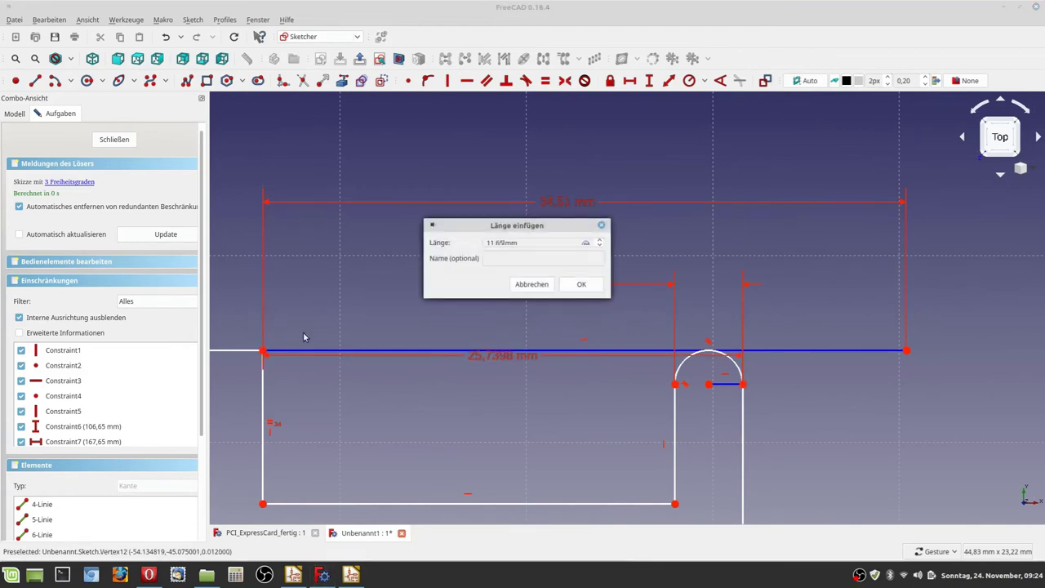
type("11,65")
key("Return")
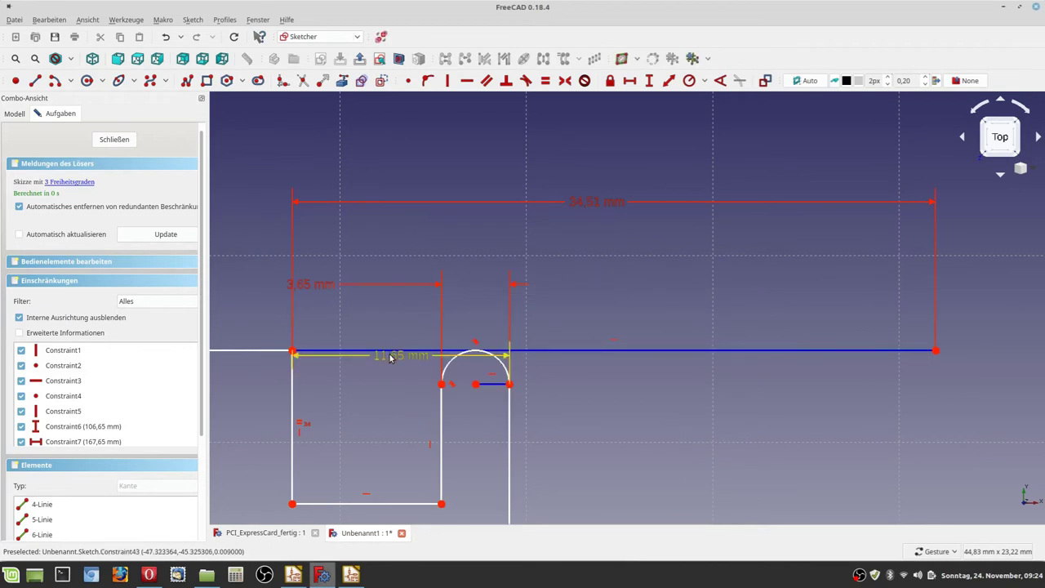
Place the 11.65 mm dimension above the slot width dimension, and move the slot width dimension slightly closer to the arc
left_click_drag(390, 359, 396, 248)
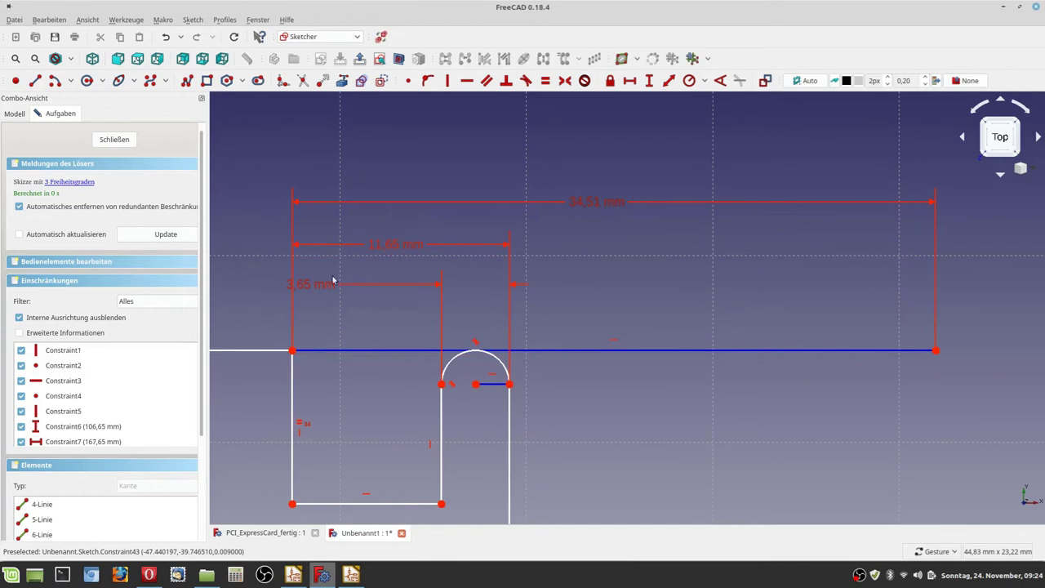
left_click_drag(310, 285, 359, 287)
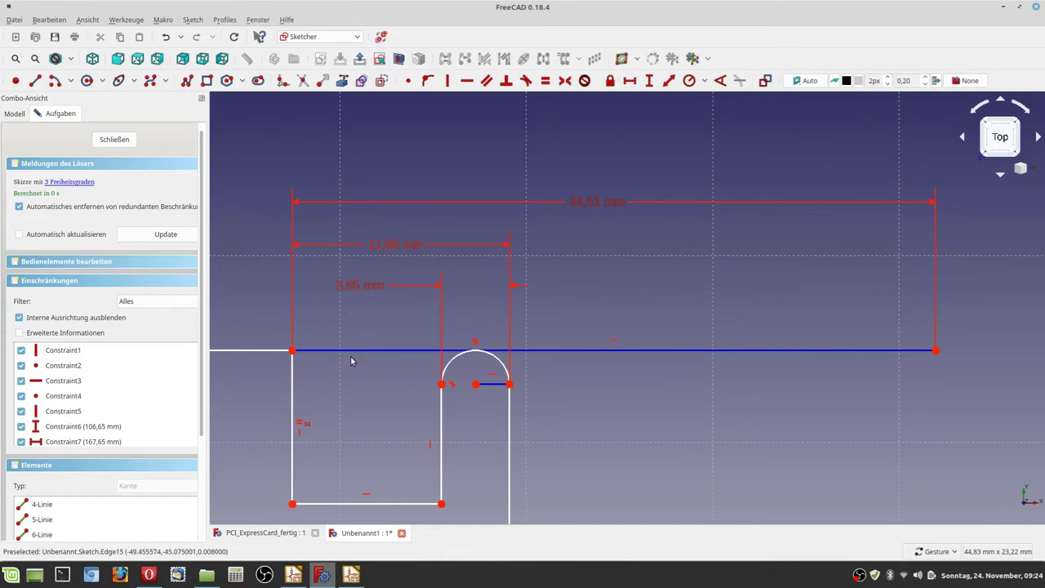
scroll(351, 359, "down", 4)
right_click_drag(333, 499, 511, 433)
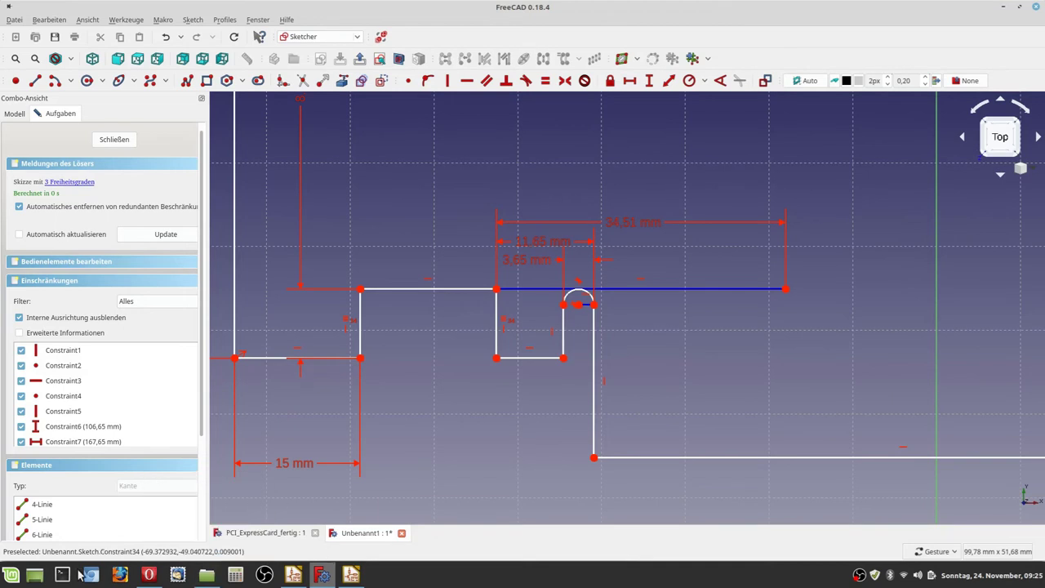
Compare the distance from the card edge to the key notch in the Opera drawing with the connector edge-to-notch dimension in KiCad
left_click(159, 526)
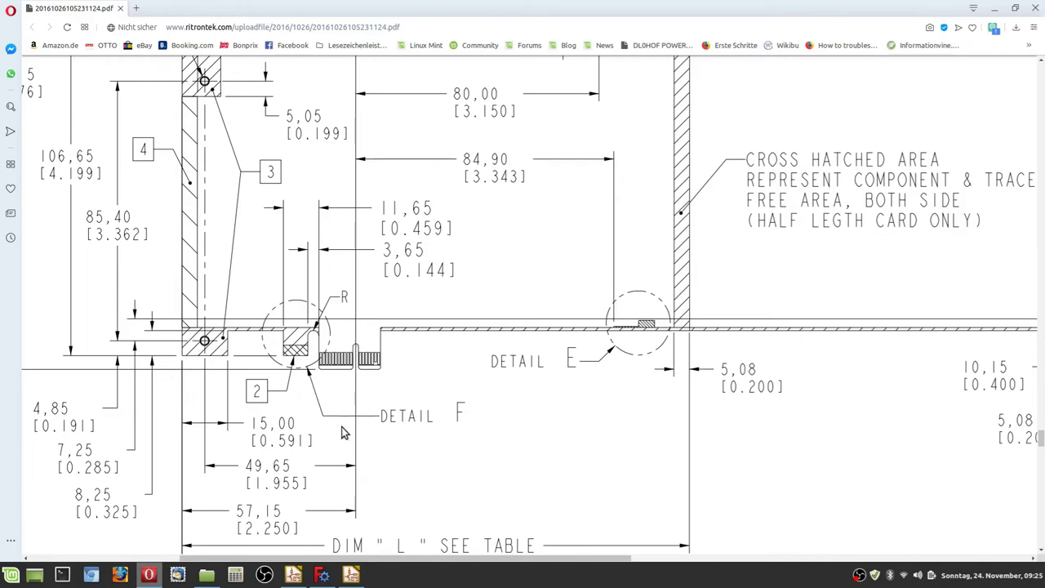
left_click(350, 574)
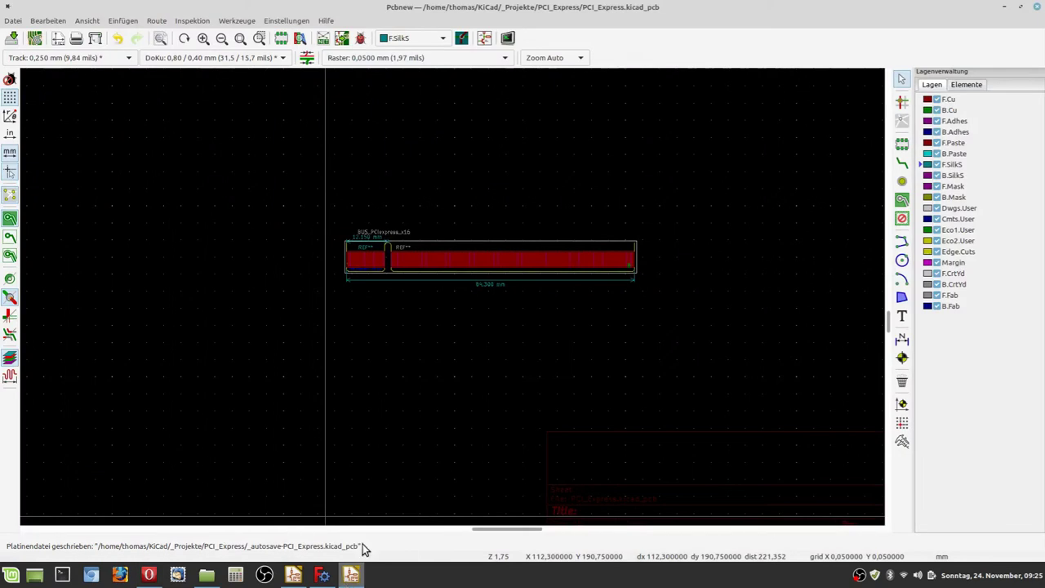
left_click(149, 575)
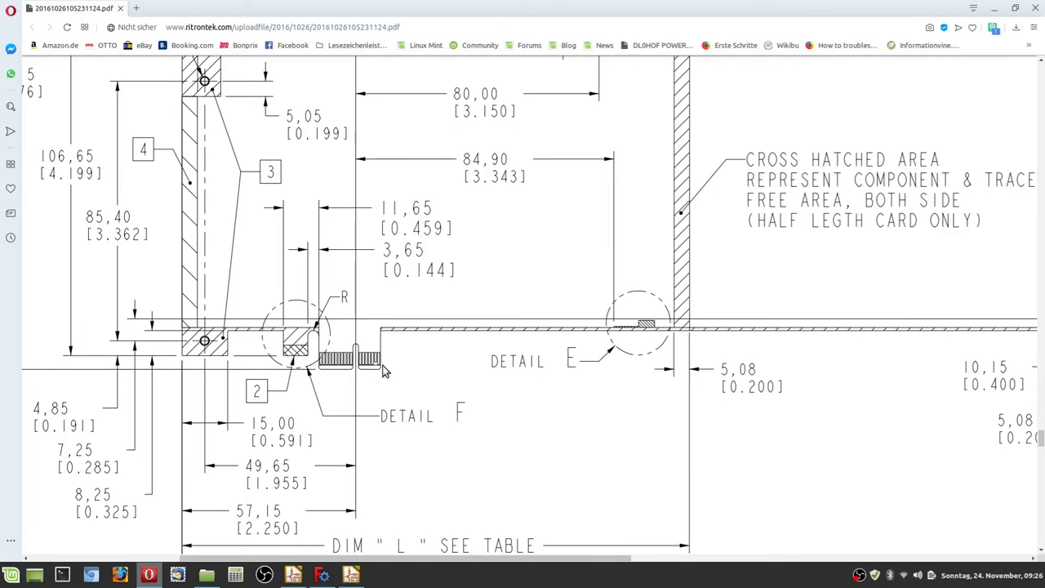
mouse_move(349, 576)
left_click(351, 575)
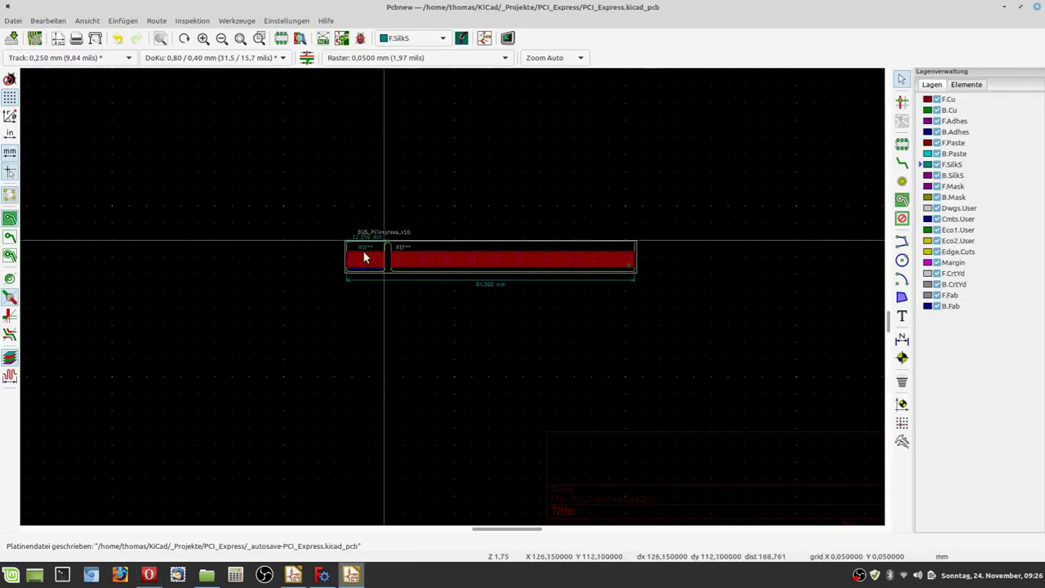
scroll(384, 239, "up", 6)
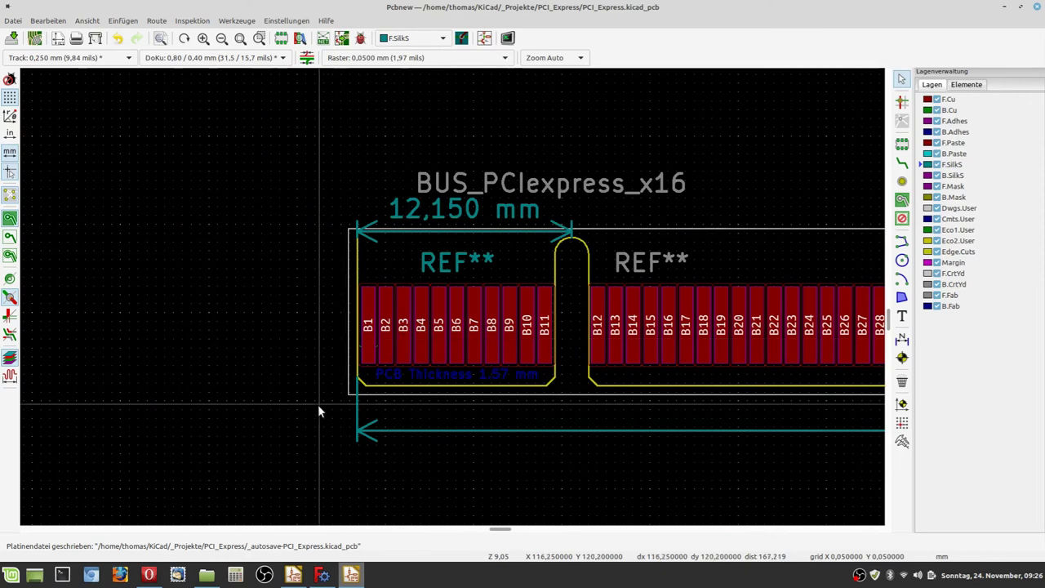
left_click(322, 574)
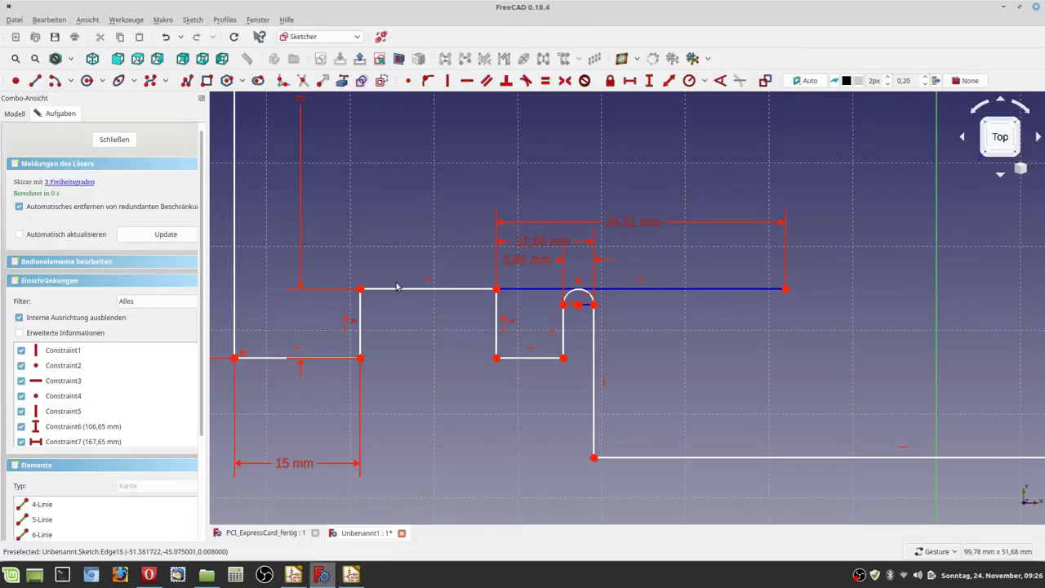
left_click(595, 306)
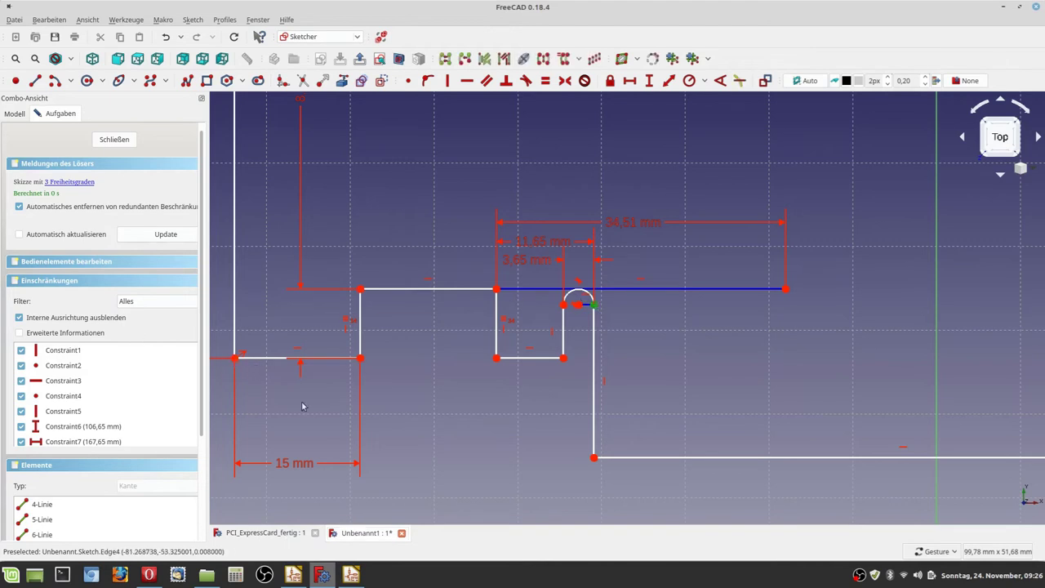
scroll(524, 434, "down", 2)
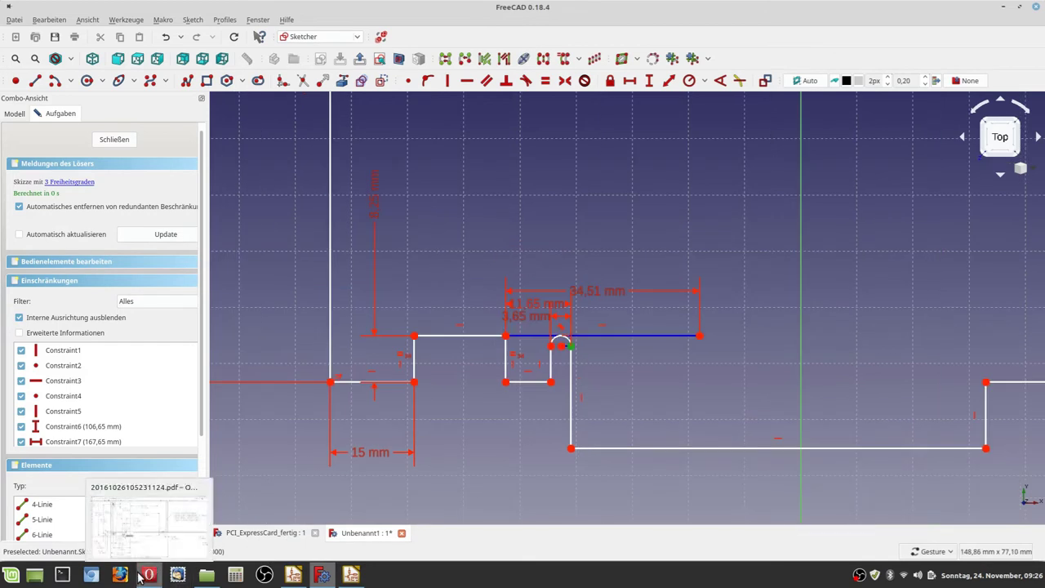
left_click(186, 530)
right_click(237, 493)
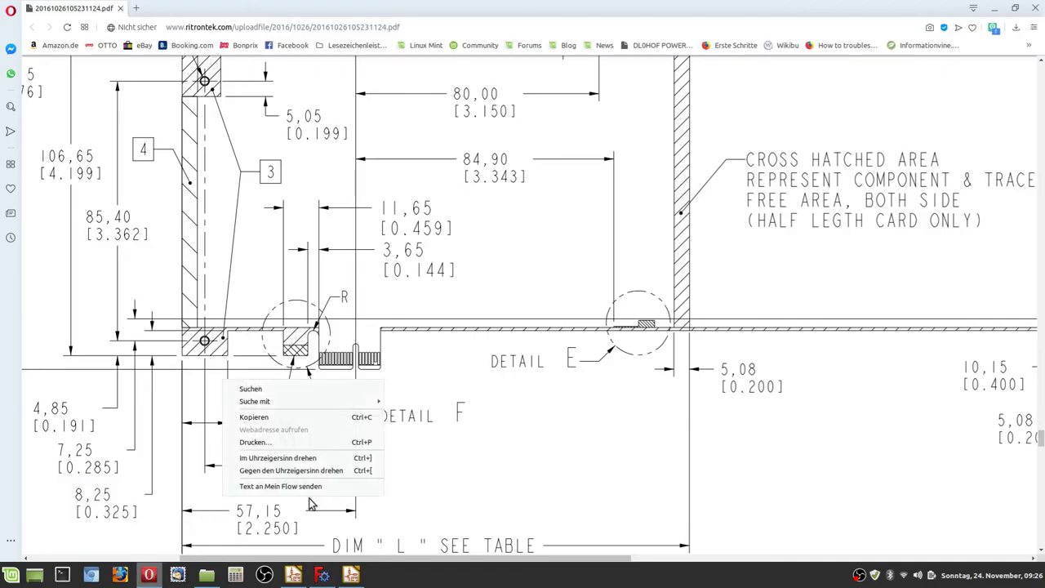
left_click(278, 487)
left_click(280, 508)
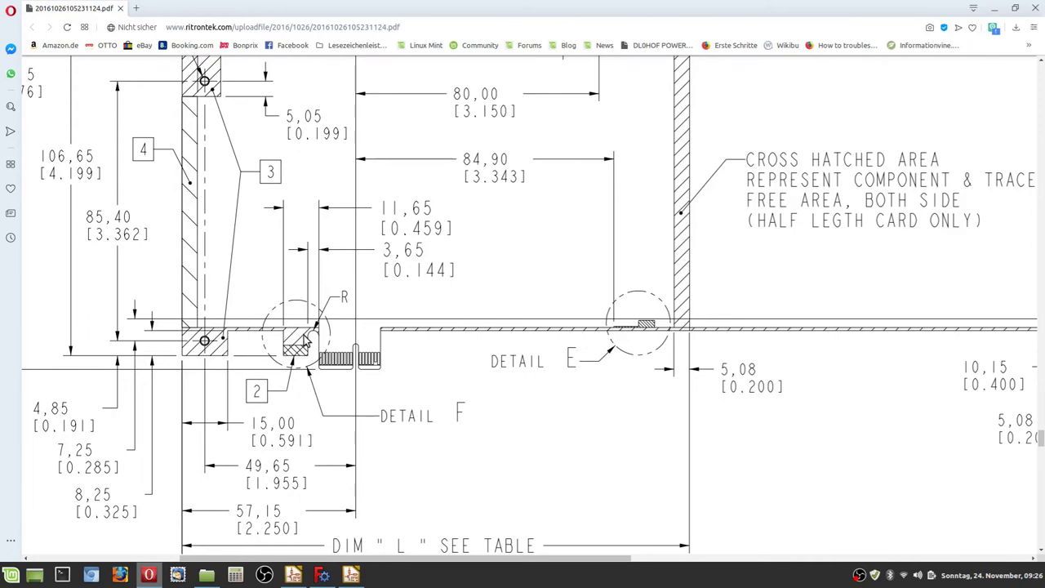
left_click(322, 575)
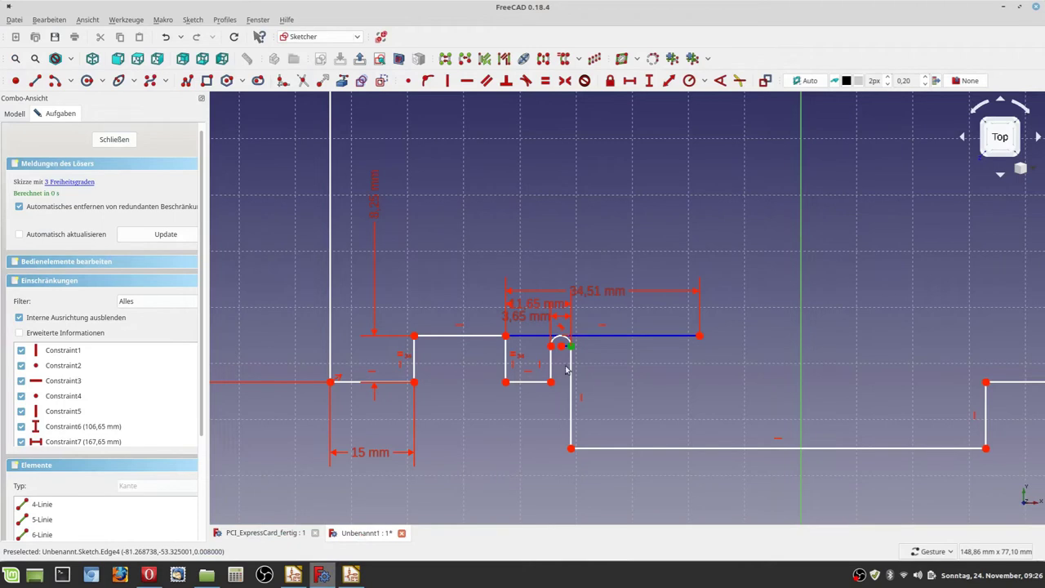
left_click(630, 80)
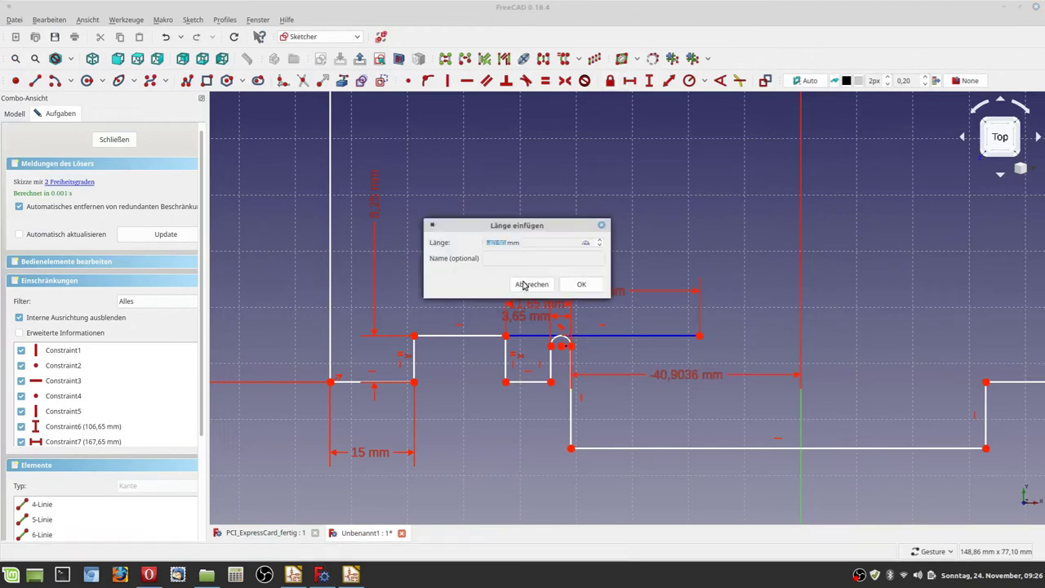
left_click(523, 282)
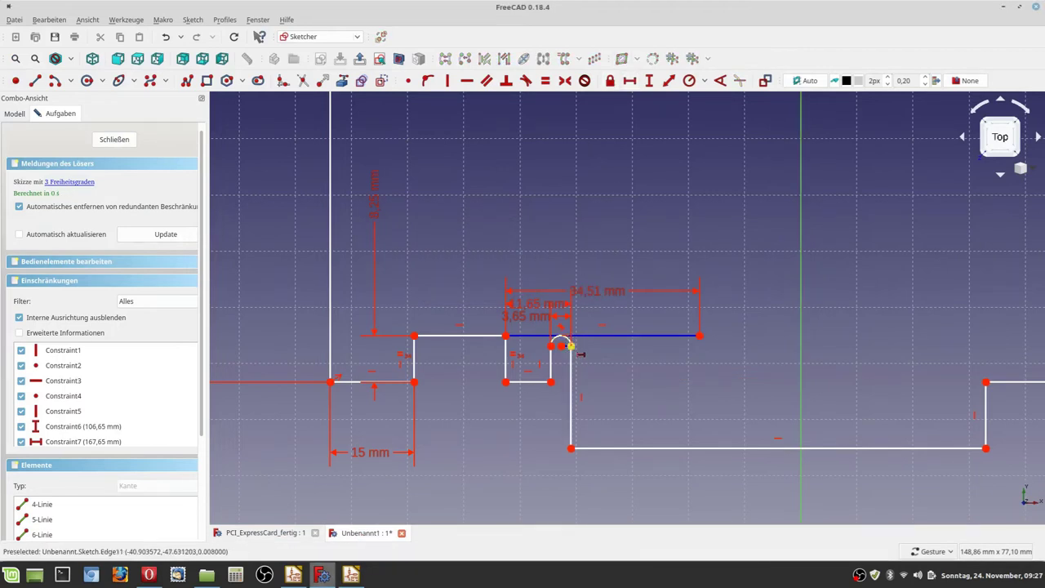
Set the horizontal distance from the card's lower-left corner to the slot arc's right endpoint to 57.15-12.15 mm, and arrange it below the 15 mm dimension
left_click(331, 382)
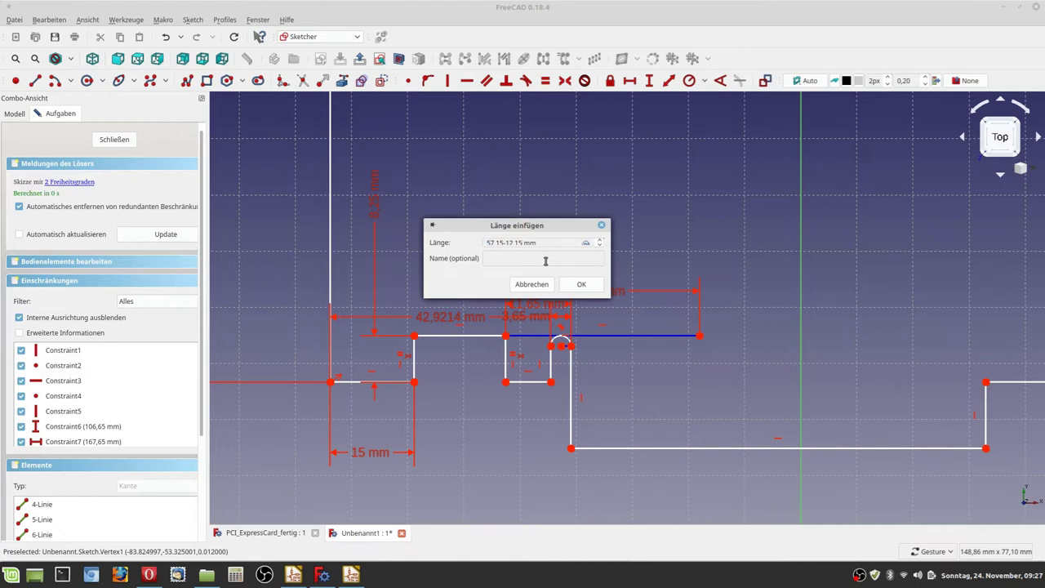
key("Return")
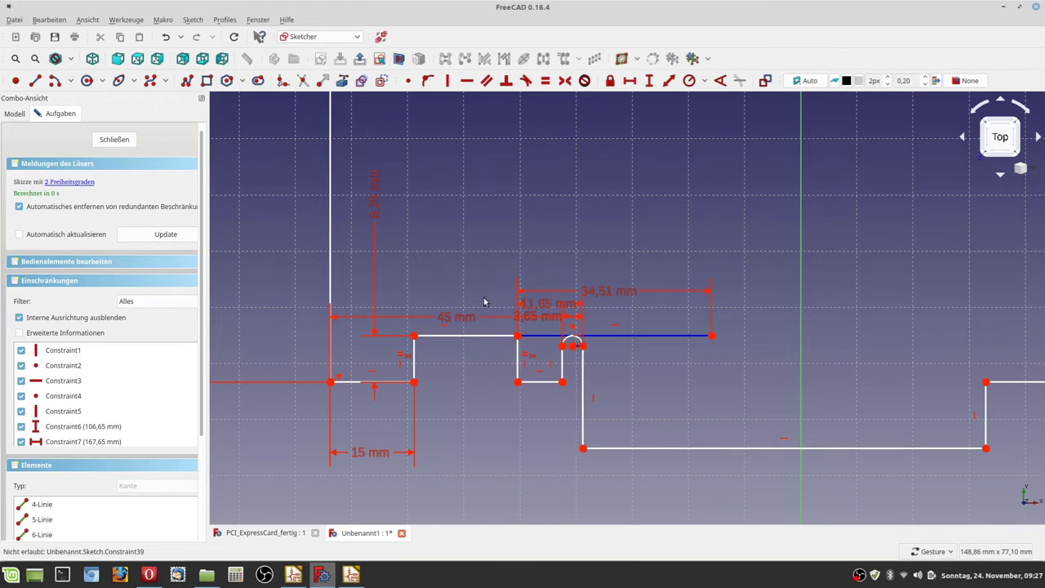
left_click_drag(451, 318, 424, 502)
left_click_drag(362, 455, 365, 436)
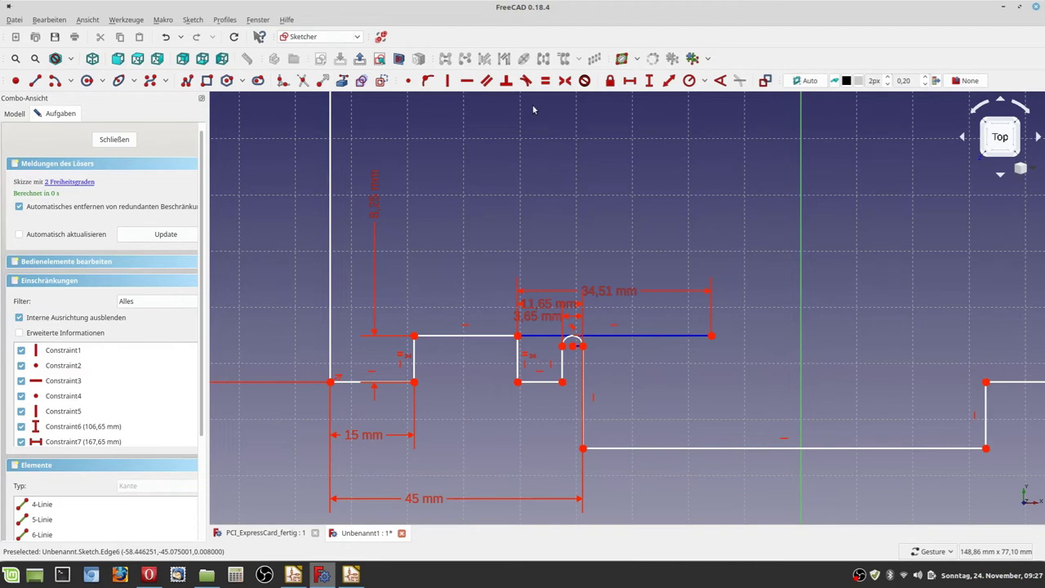
left_click(630, 80)
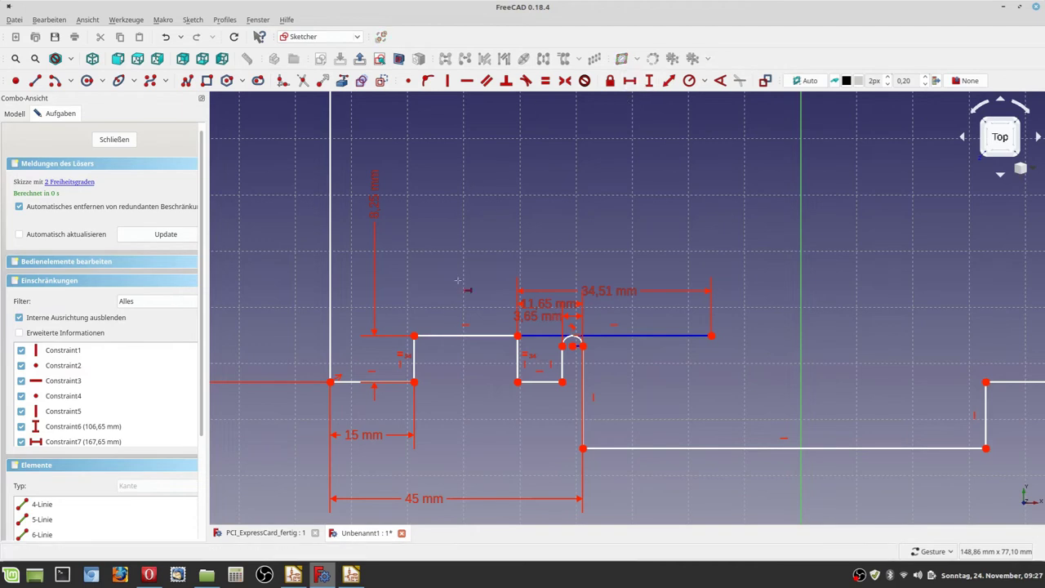
left_click(444, 336)
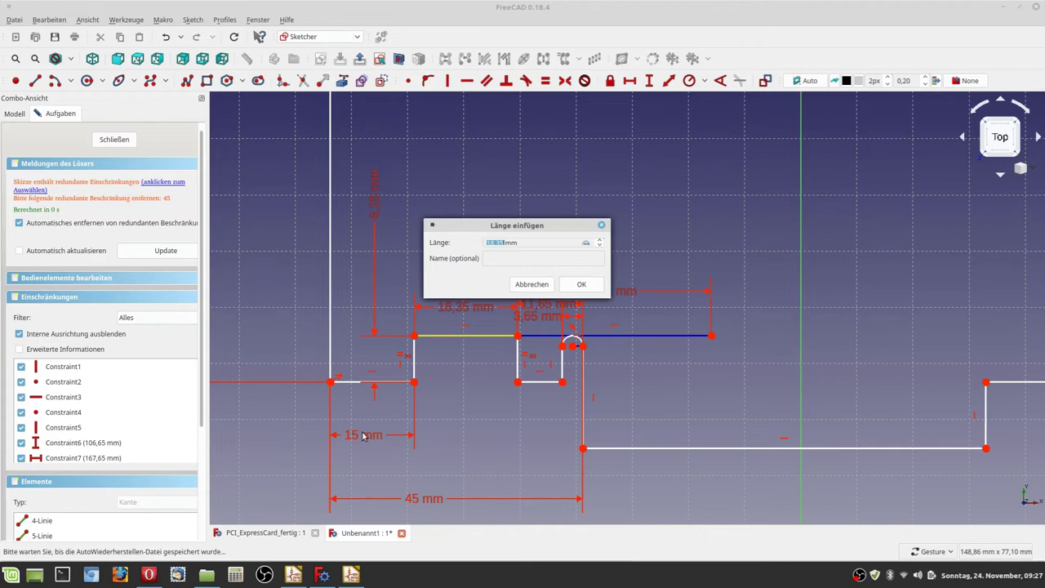
left_click_drag(550, 222, 551, 174)
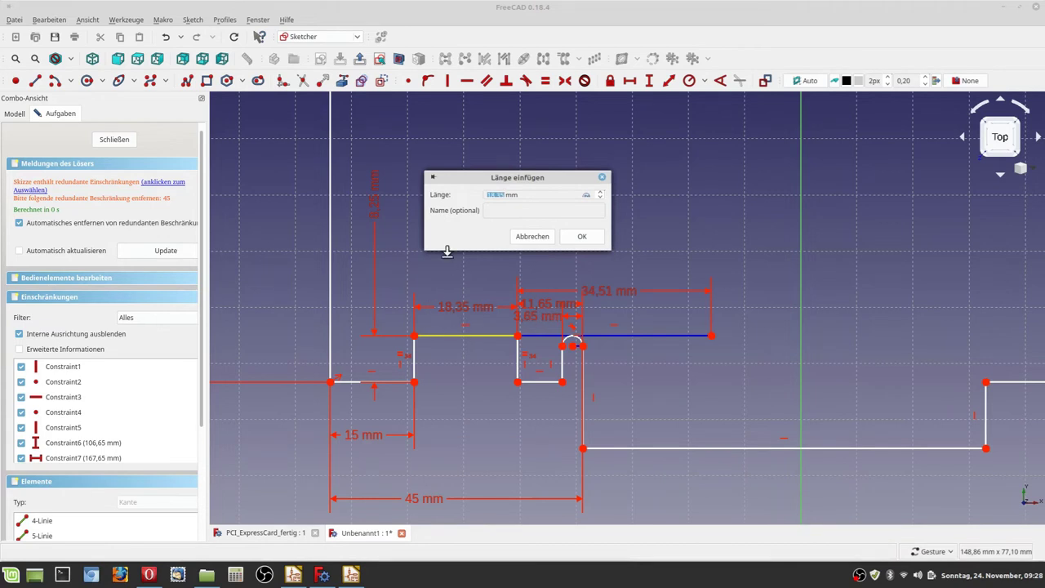
left_click(527, 240)
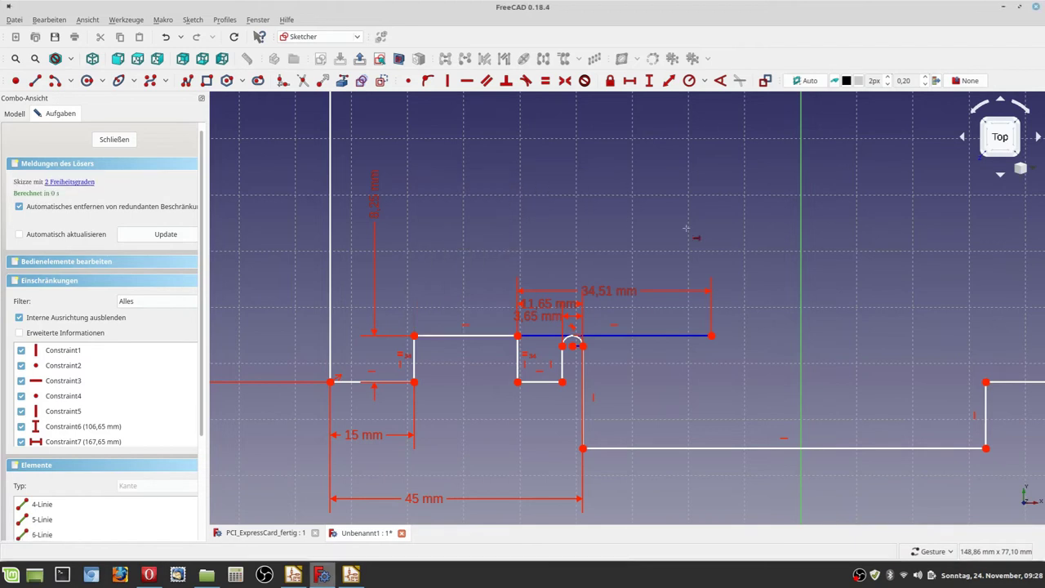
Check the edge connector's overall width dimension in KiCad, and in FreeCAD set the connector tab's lower edge to 81.3 mm, placing the dimension below it
scroll(758, 245, "down", 2)
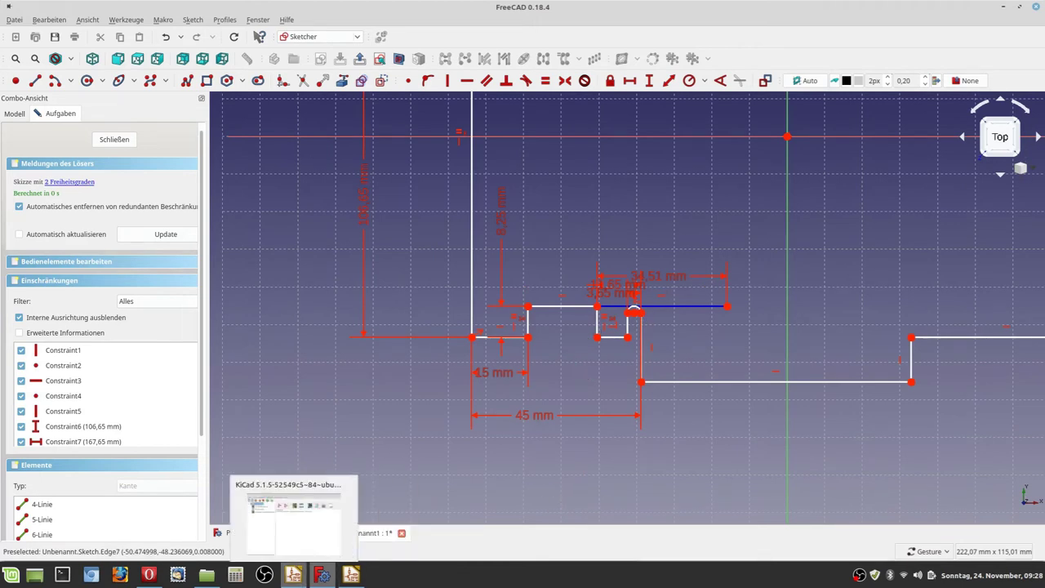
left_click(351, 575)
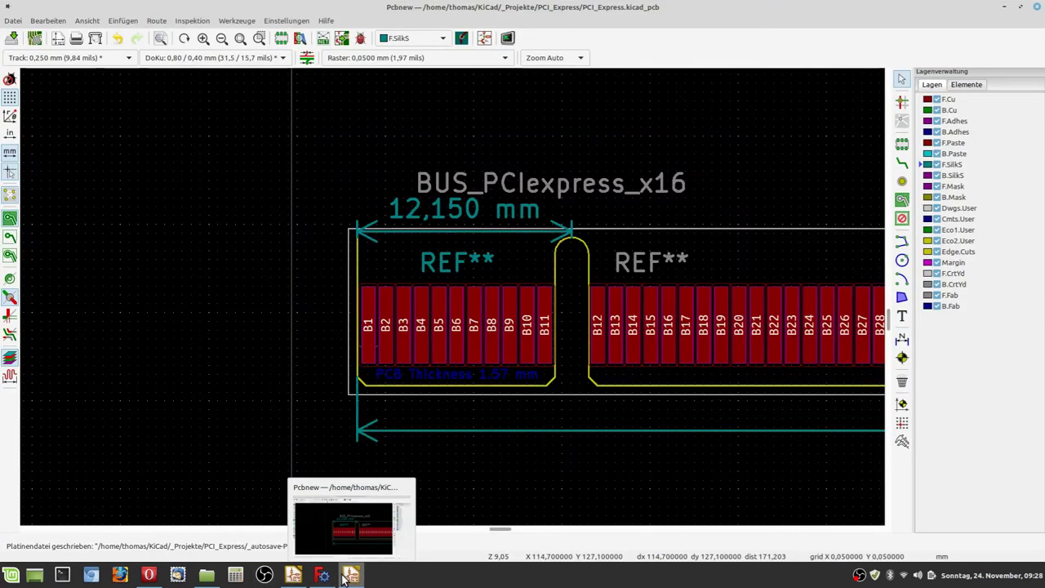
scroll(689, 462, "down", 3)
scroll(453, 299, "down", 1)
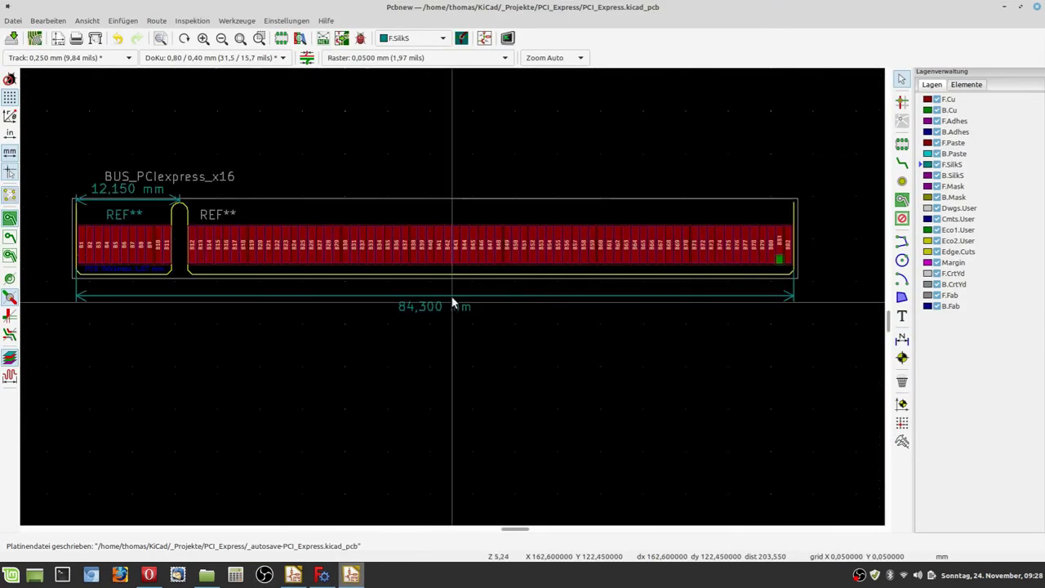
scroll(450, 308, "up", 3)
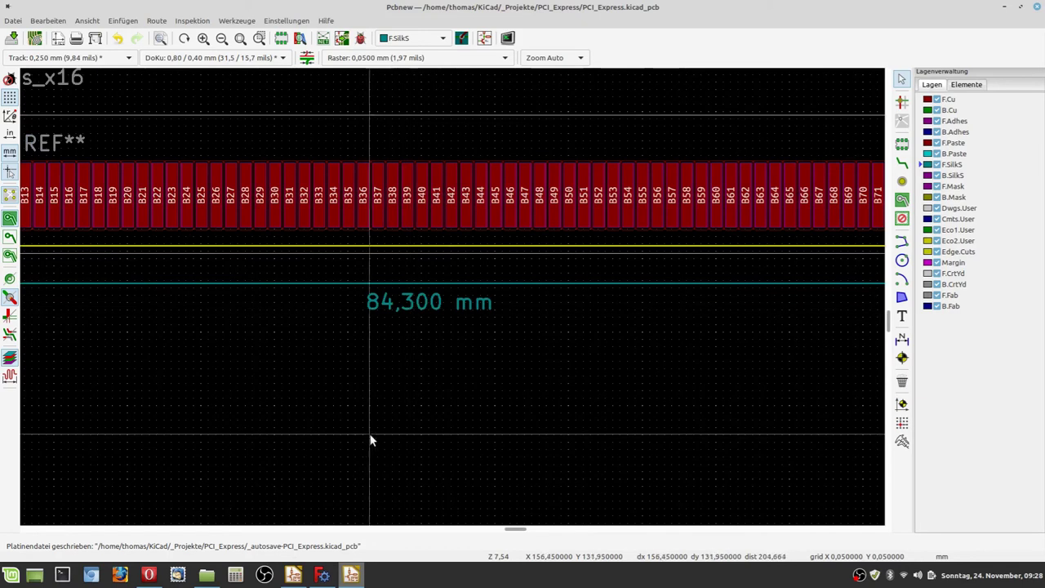
left_click(323, 576)
right_click_drag(891, 417, 752, 408)
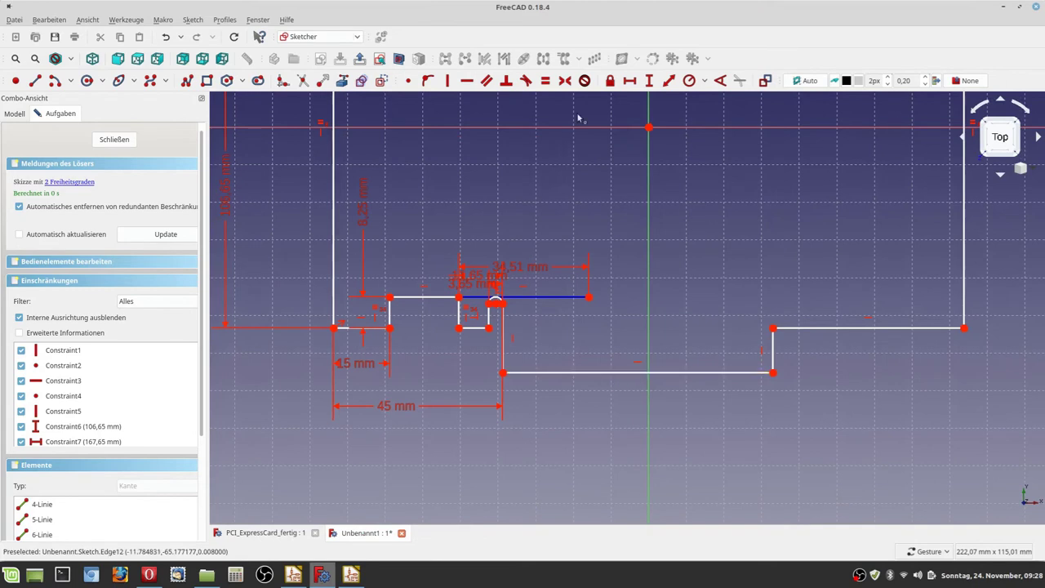
left_click(633, 82)
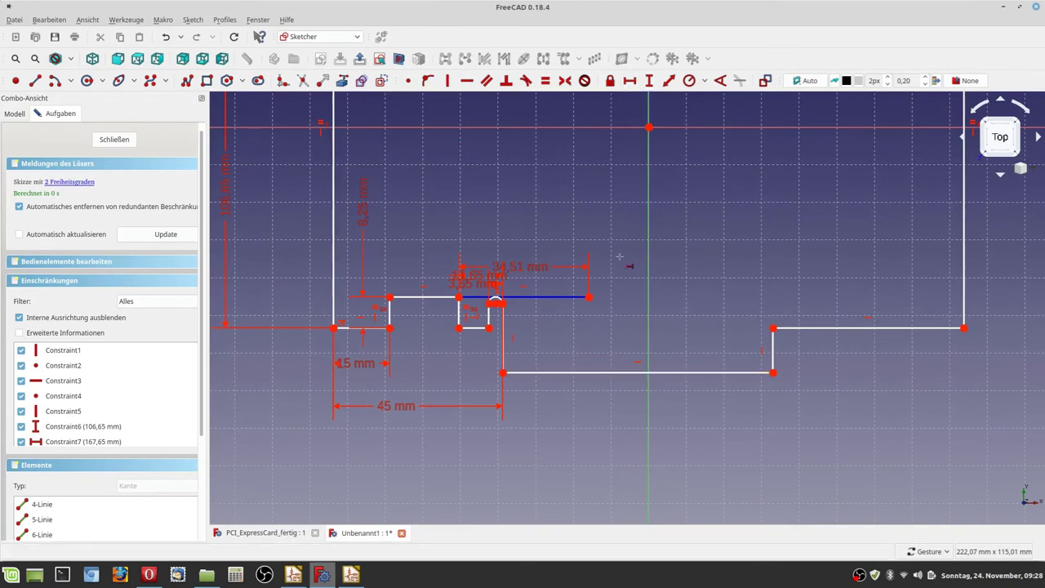
left_click(628, 372)
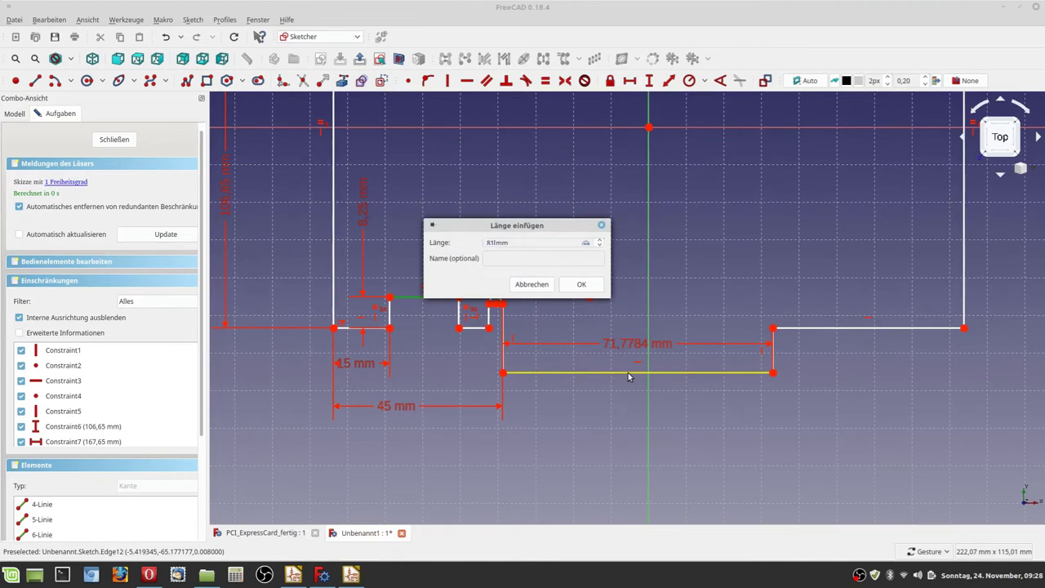
key("Return")
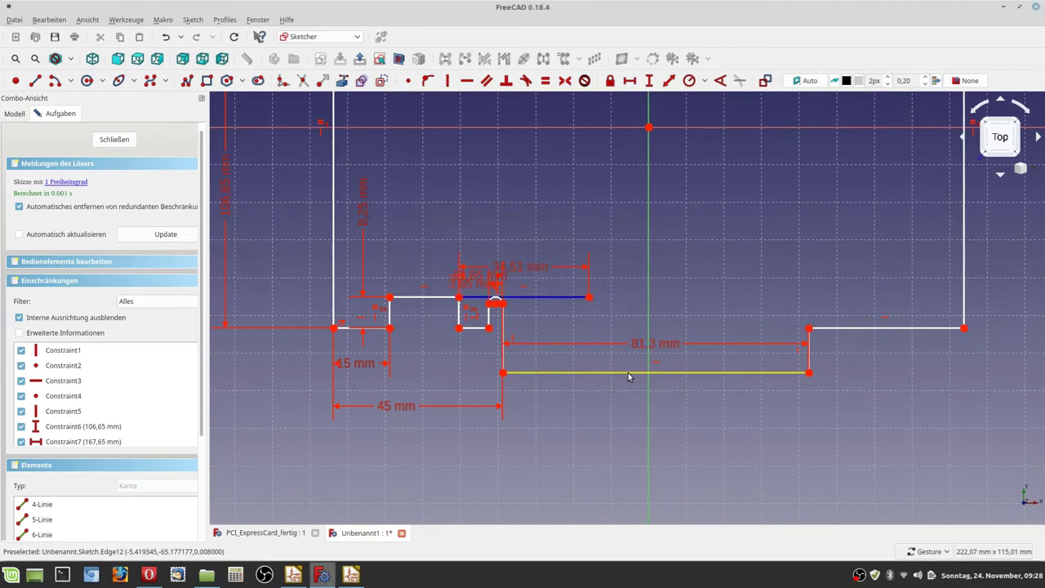
left_click_drag(636, 346, 641, 438)
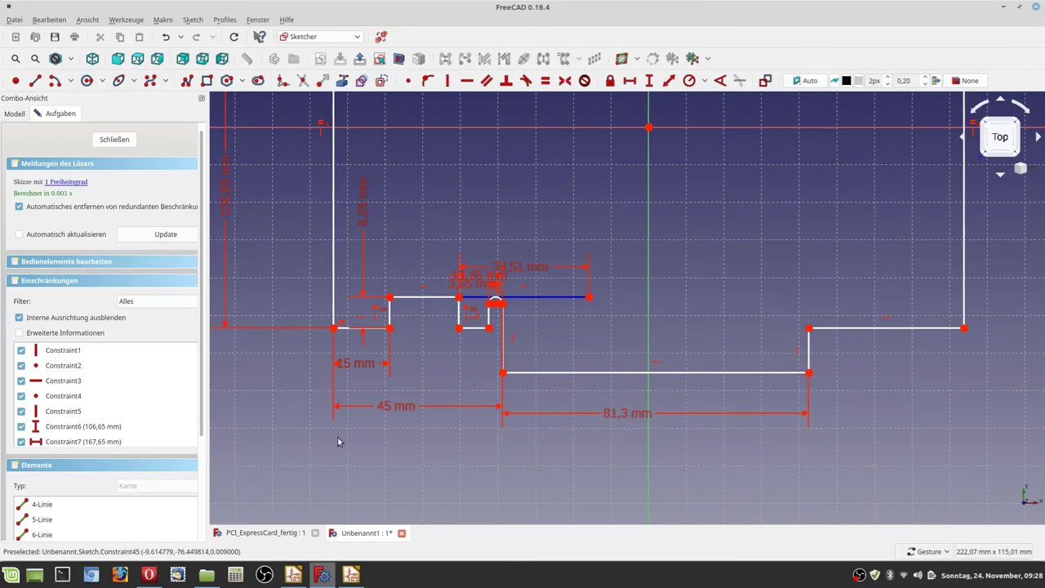
Check the card's vertical dimensions in the Opera drawing
scroll(338, 439, "down", 2)
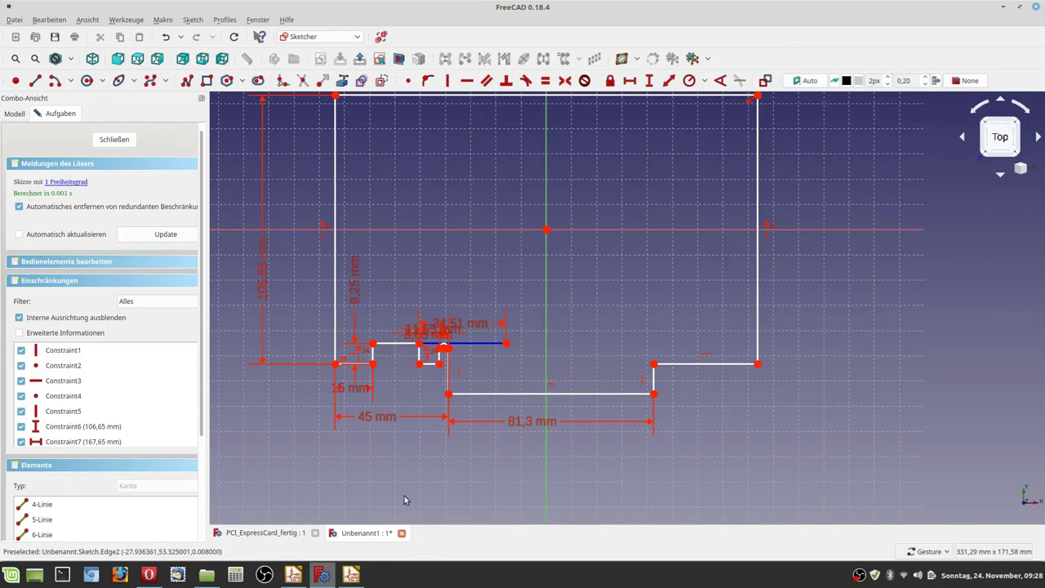
left_click(148, 575)
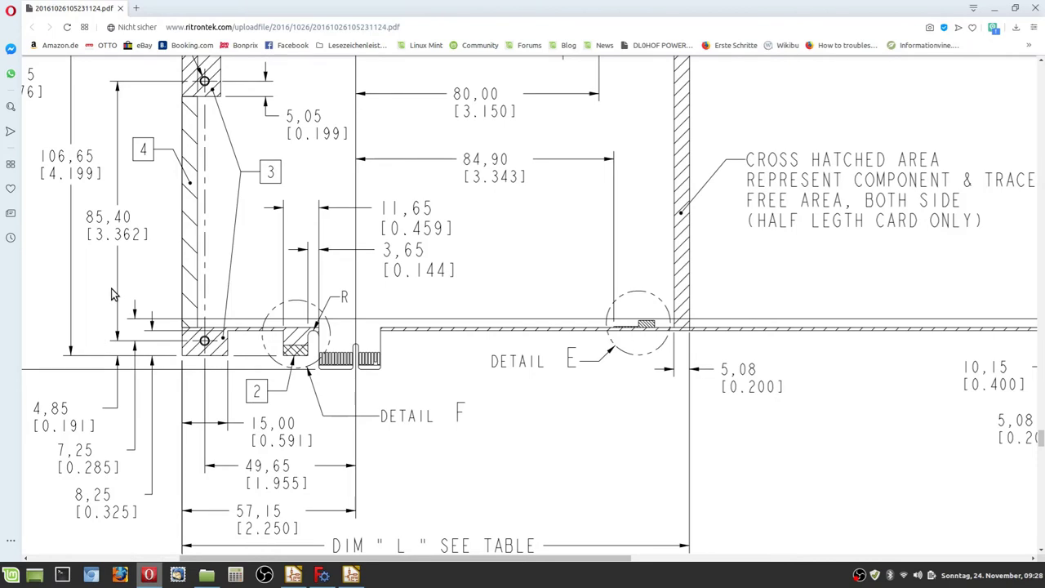
scroll(129, 274, "down", 1, "ctrl")
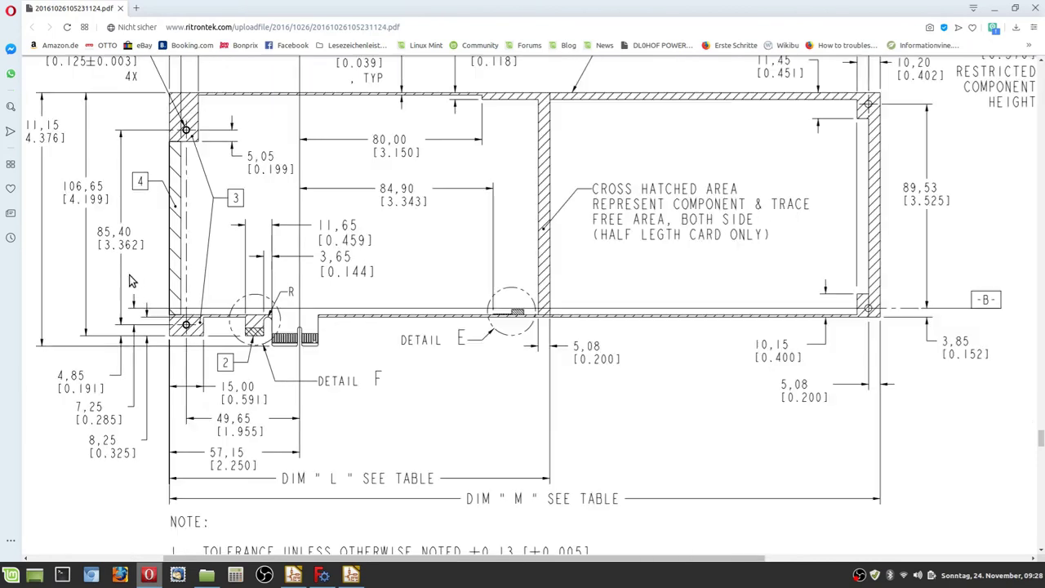
right_click(251, 250)
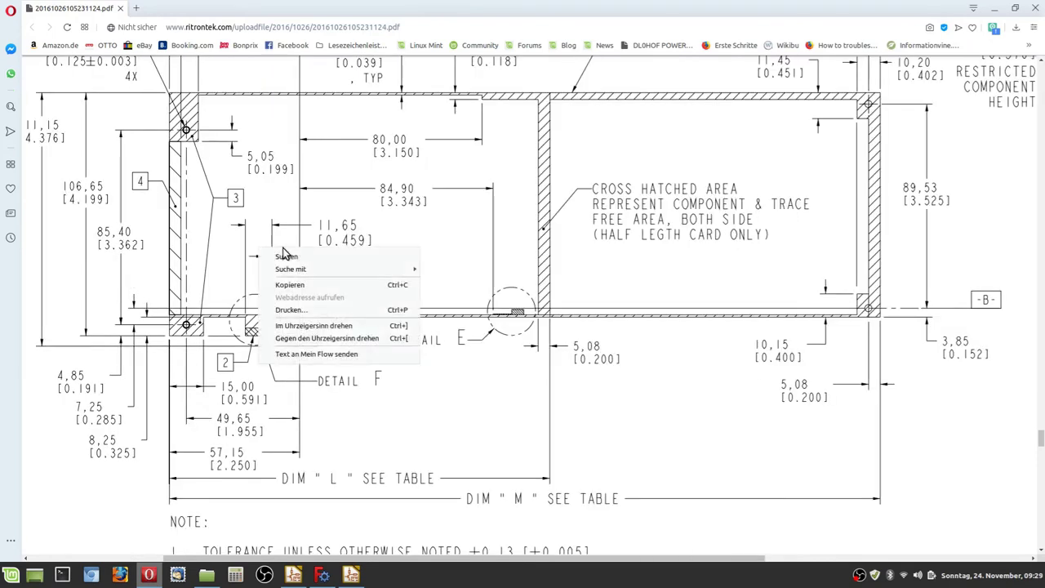
left_click(310, 334)
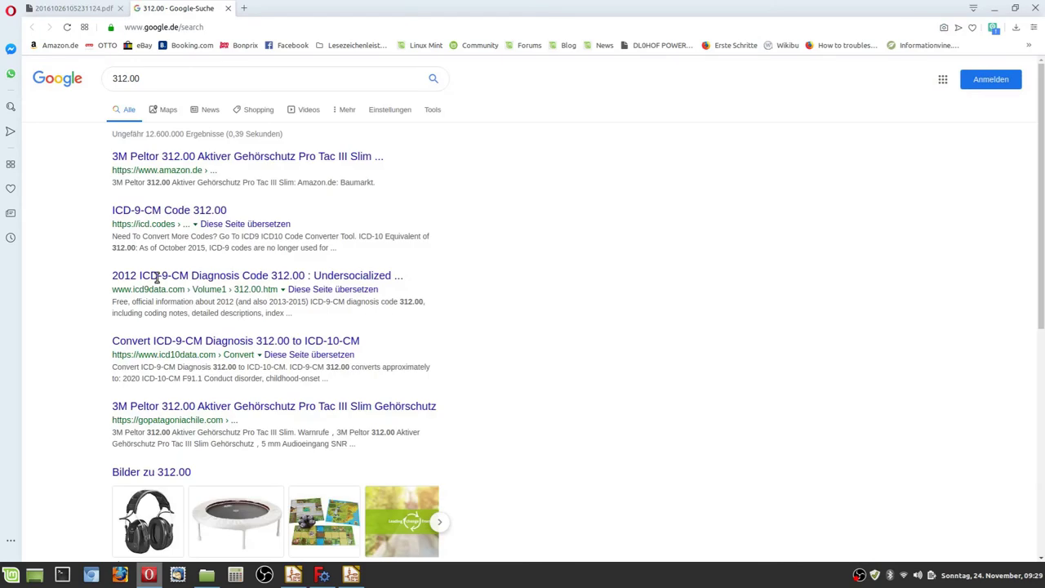
left_click(90, 10)
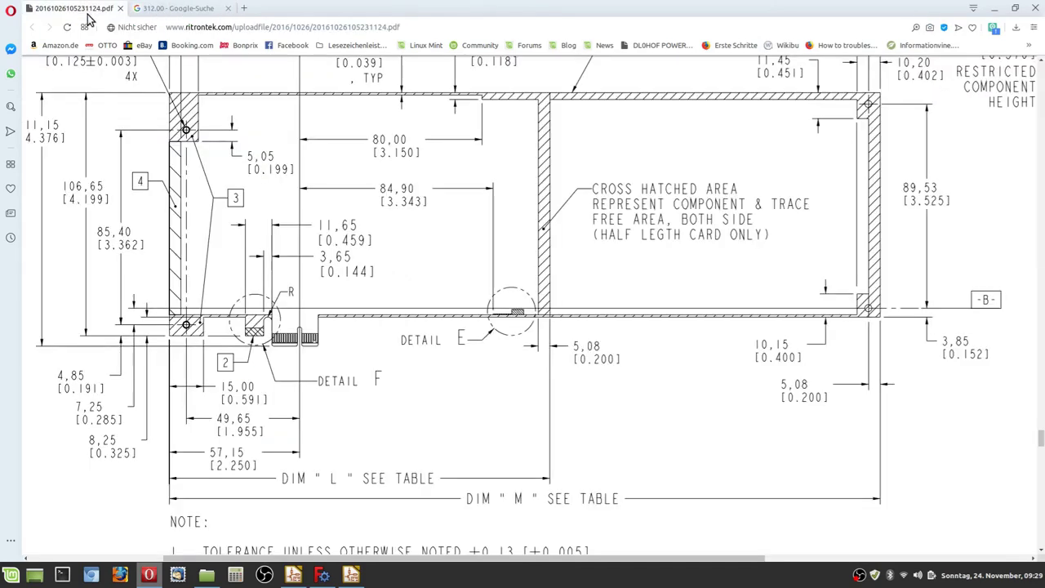
Check the overall height in the drawing, set FreeCAD's card upper-left corner to connector-tab lower edge distance to 111.15 mm, and place it outside the 106.65 mm dimension
left_click(106, 560)
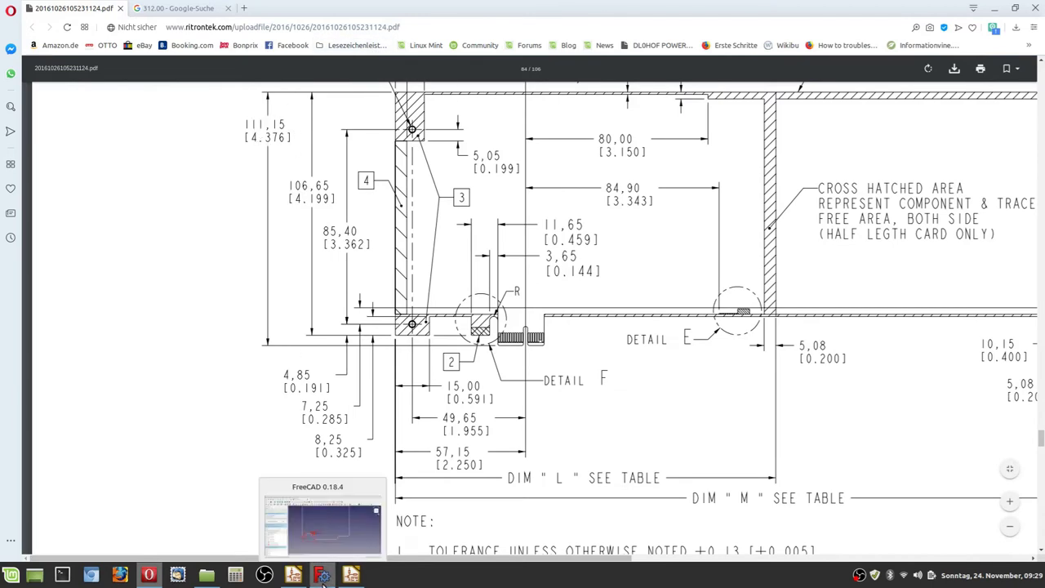
left_click(322, 575)
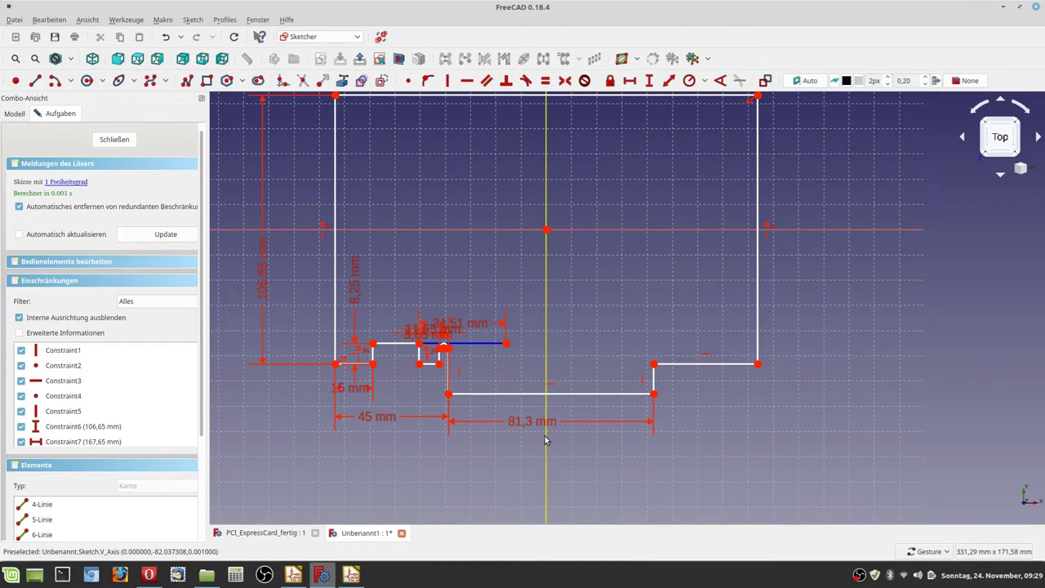
scroll(546, 441, "down", 2)
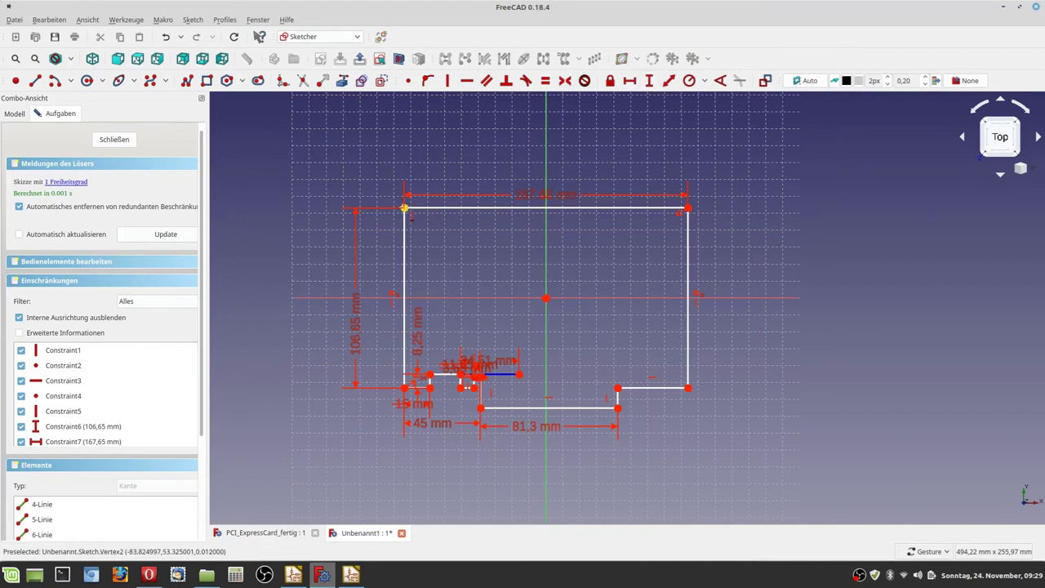
left_click(405, 208)
left_click(481, 408)
type("i")
type("111,1")
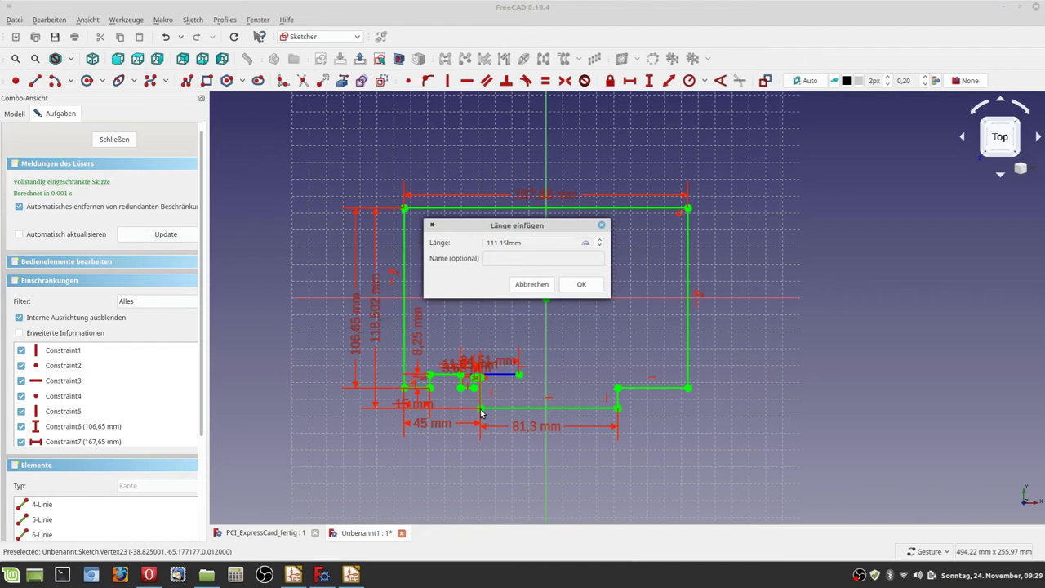
key("Return")
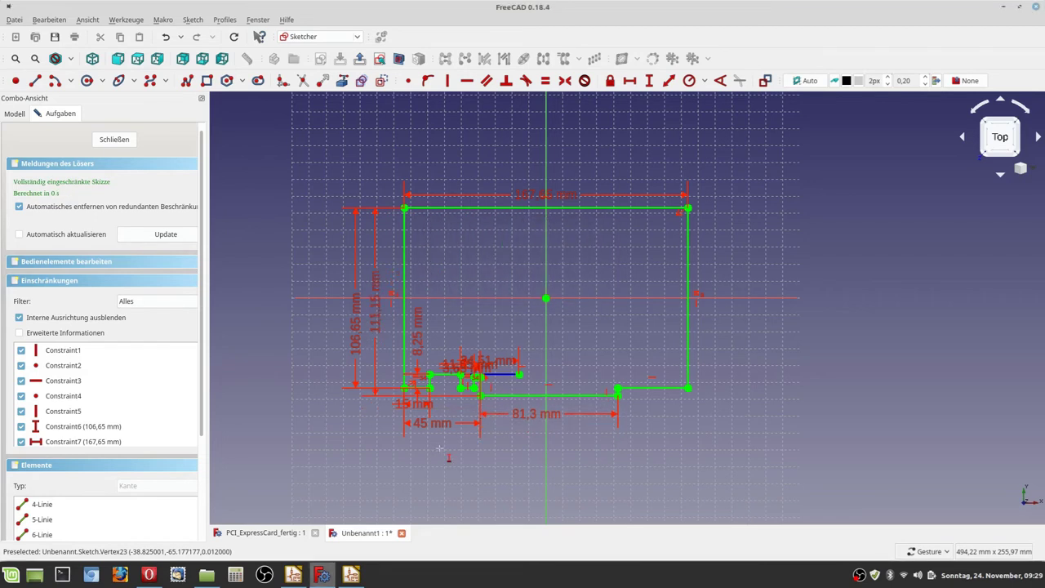
left_click_drag(378, 326, 303, 299)
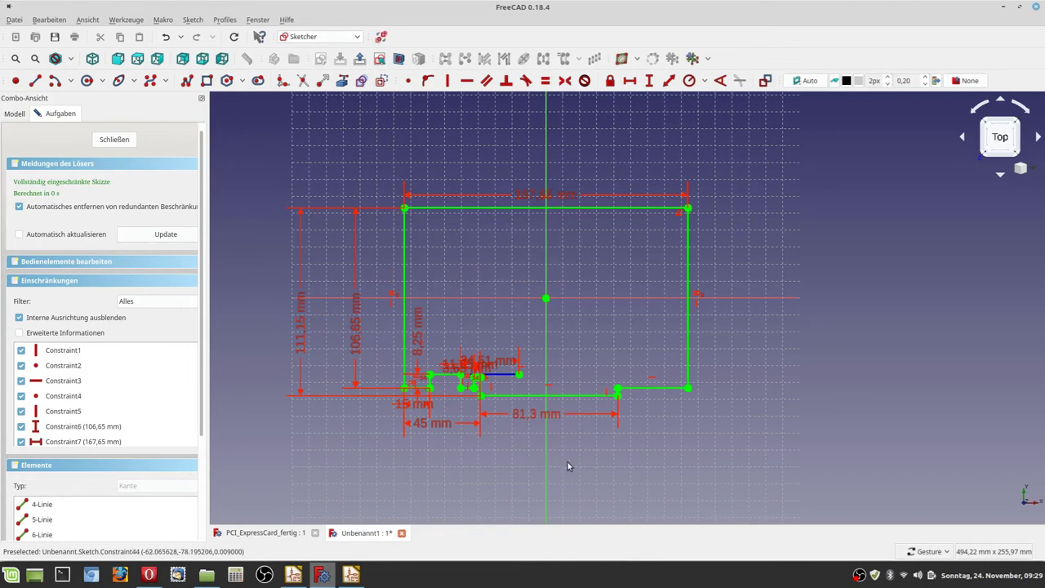
scroll(464, 453, "up", 5)
scroll(480, 422, "down", 4)
scroll(381, 344, "down", 2)
scroll(441, 355, "up", 2)
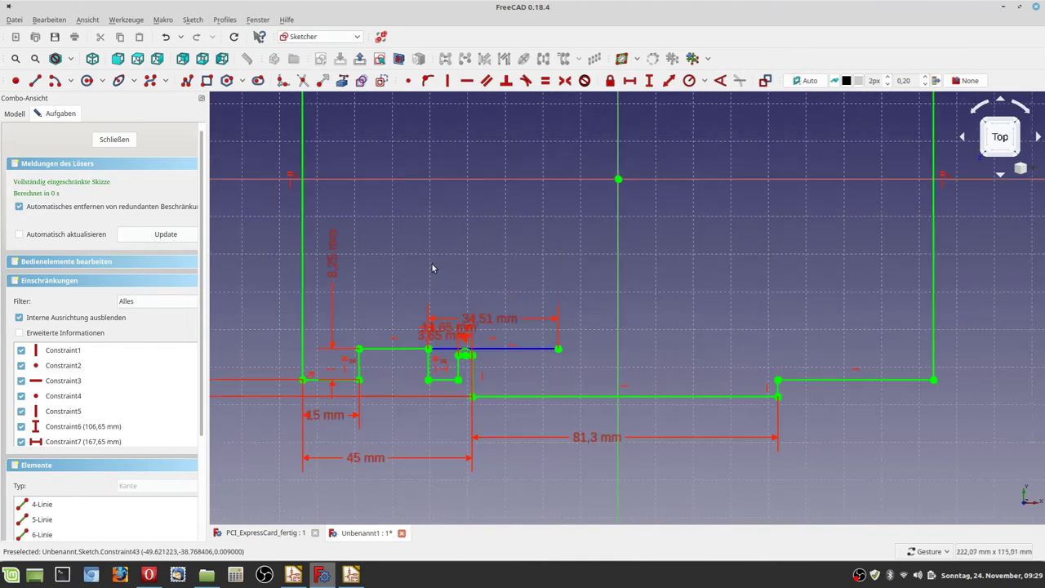
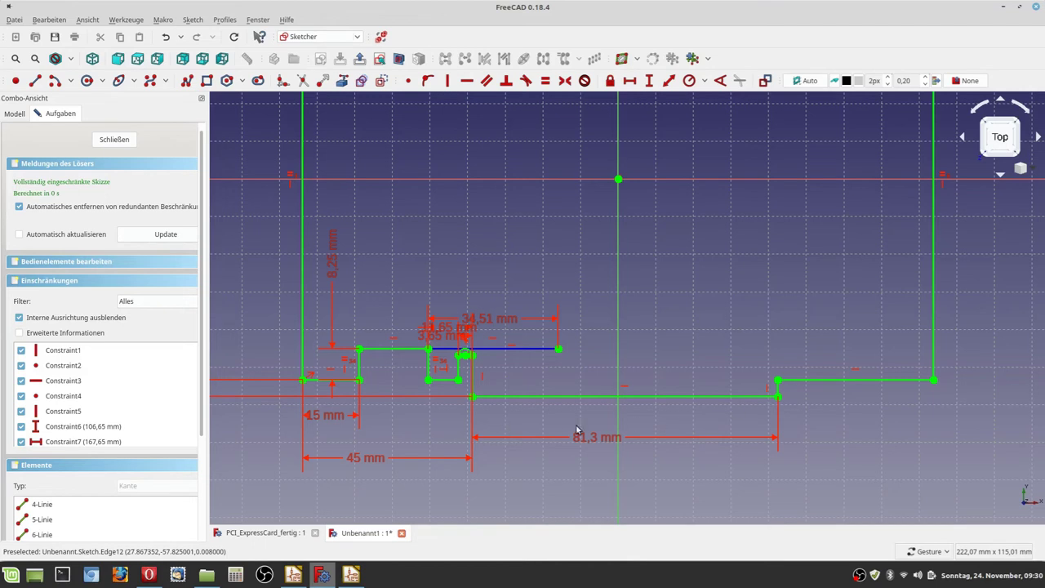
Check the mounting holes in the Opera drawing, and in FreeCAD draw a circle about 4 mm in radius inside the card's lower-left tab
scroll(613, 369, "down", 2)
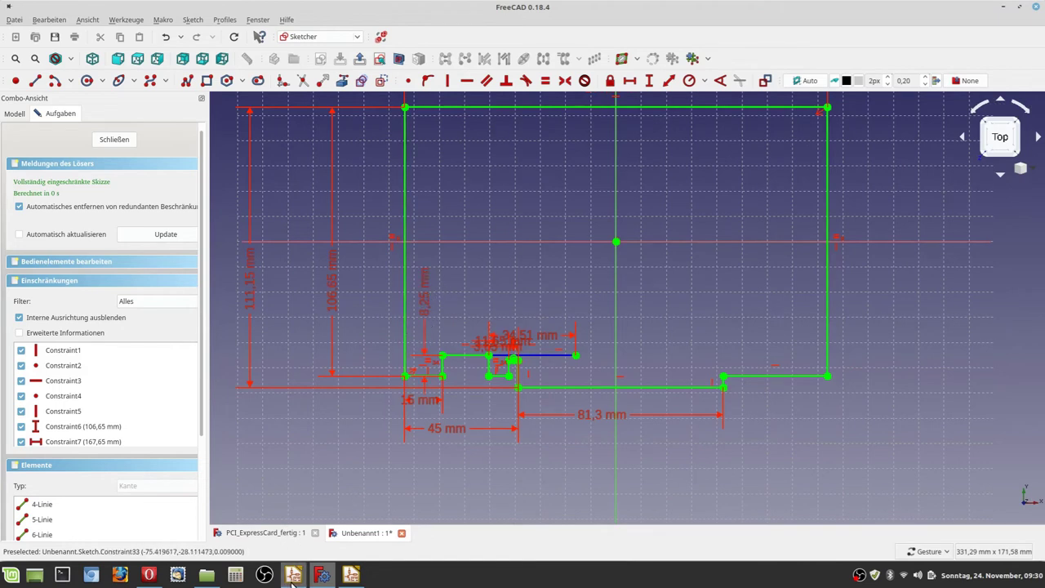
left_click(159, 576)
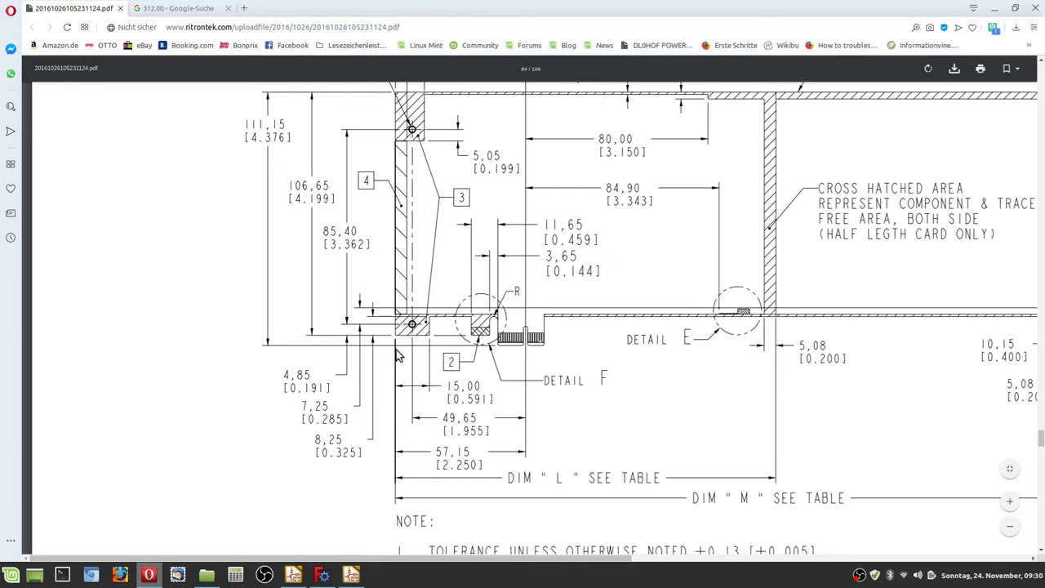
left_click(323, 576)
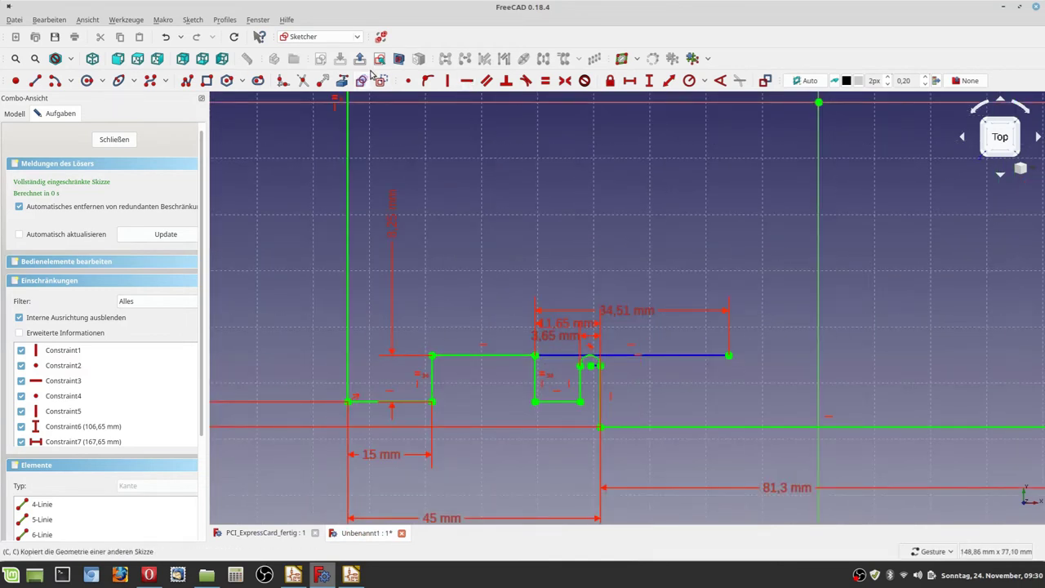
left_click(85, 82)
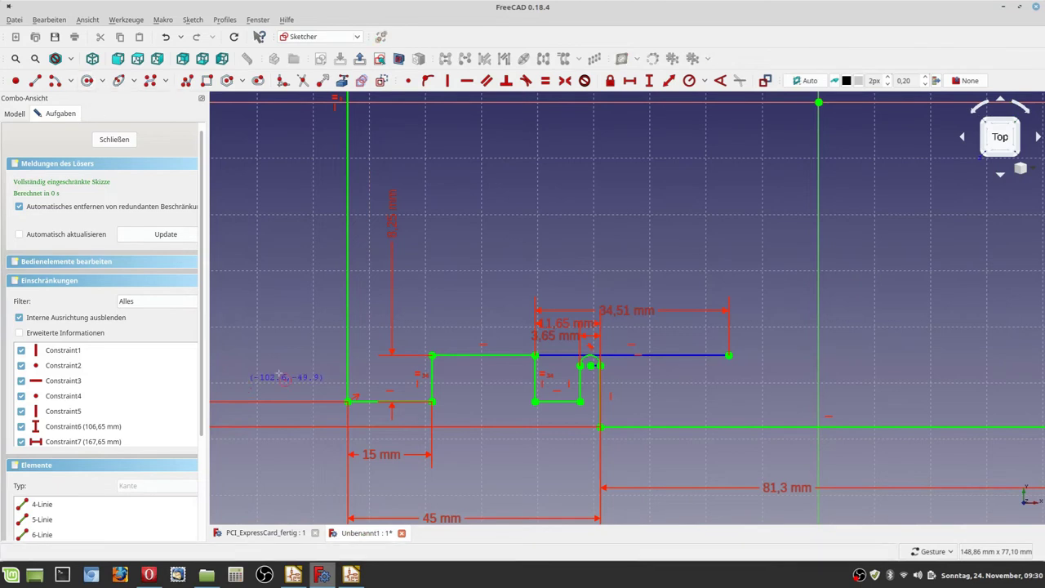
left_click(377, 367)
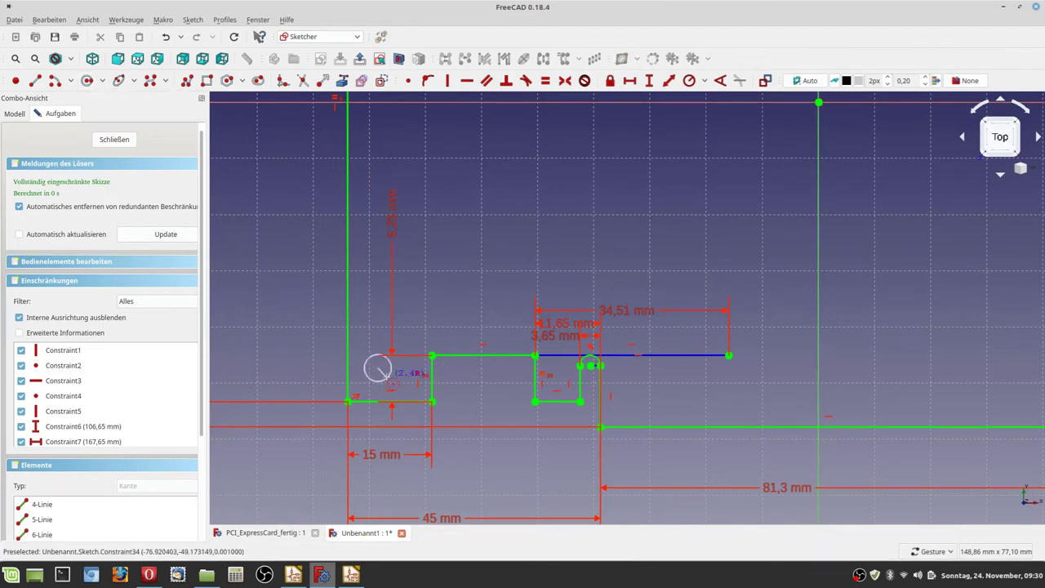
right_click_drag(401, 350, 373, 385)
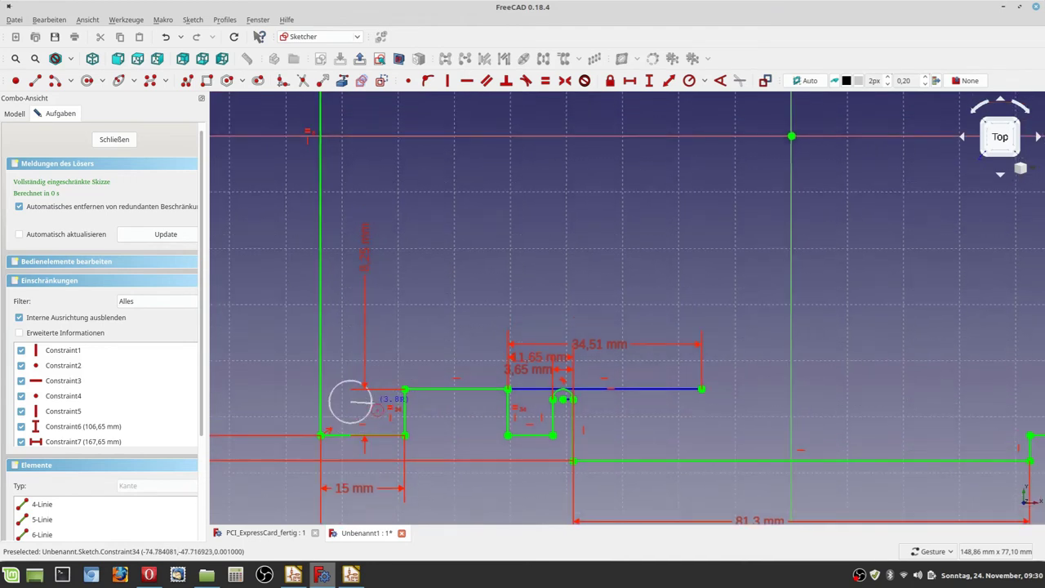
left_click(370, 416)
Draw a second mounting-hole circle just inside the card's upper-left corner
scroll(376, 261, "down", 5)
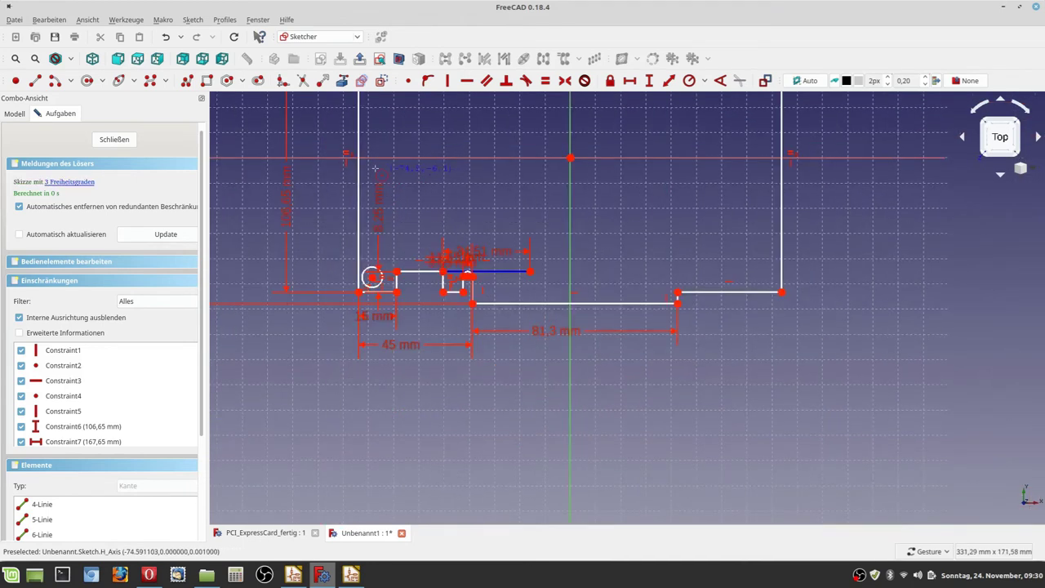
scroll(381, 166, "up", 6)
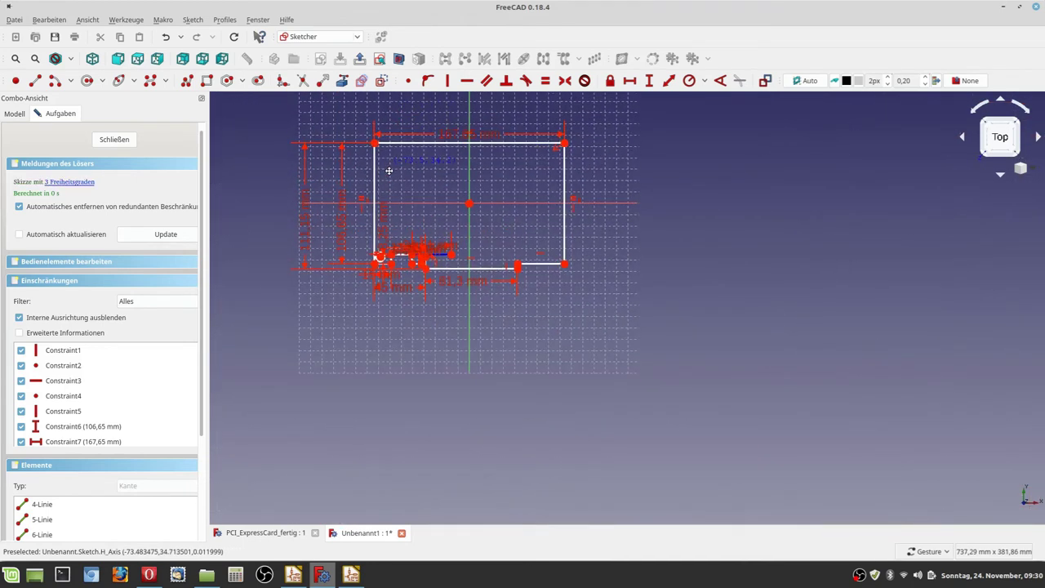
left_click(386, 184)
left_click(385, 205)
Constrain the upper and lower mounting-hole circles to equal size
scroll(370, 454, "down", 5)
scroll(417, 347, "up", 2)
scroll(396, 350, "up", 3)
scroll(516, 287, "down", 1)
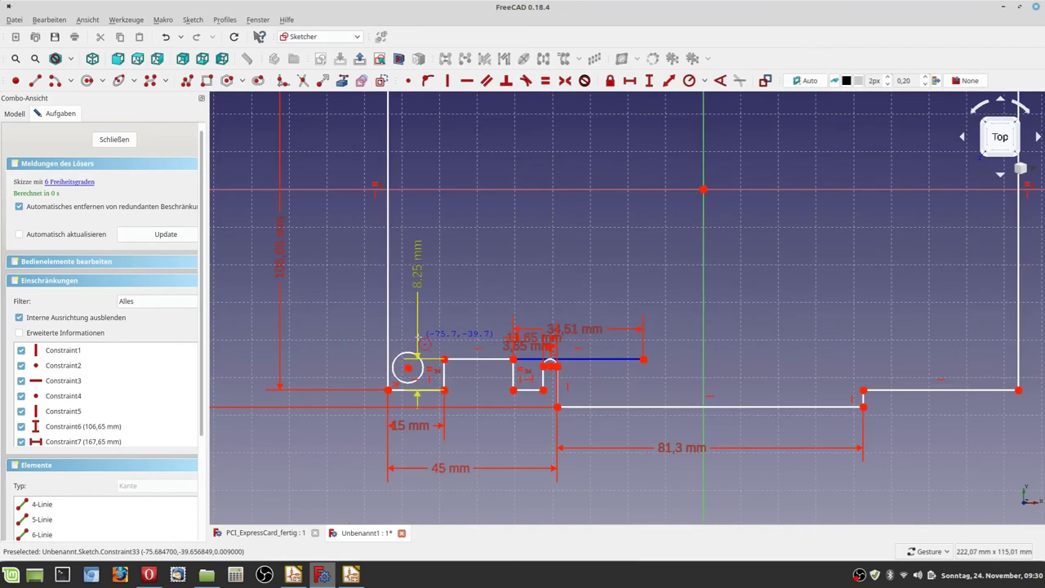
scroll(487, 250, "down", 5)
scroll(487, 251, "up", 2)
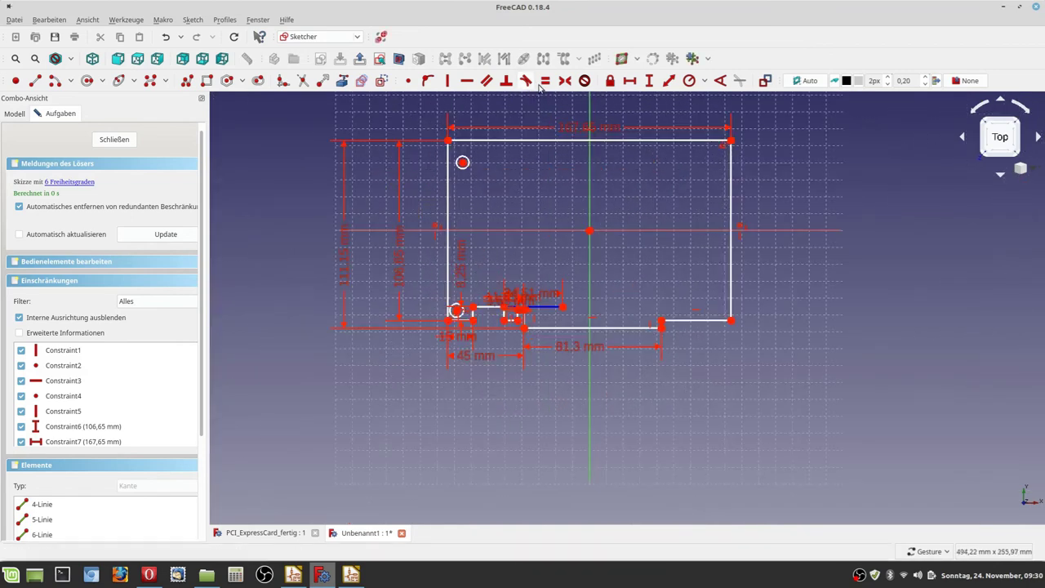
left_click(462, 162)
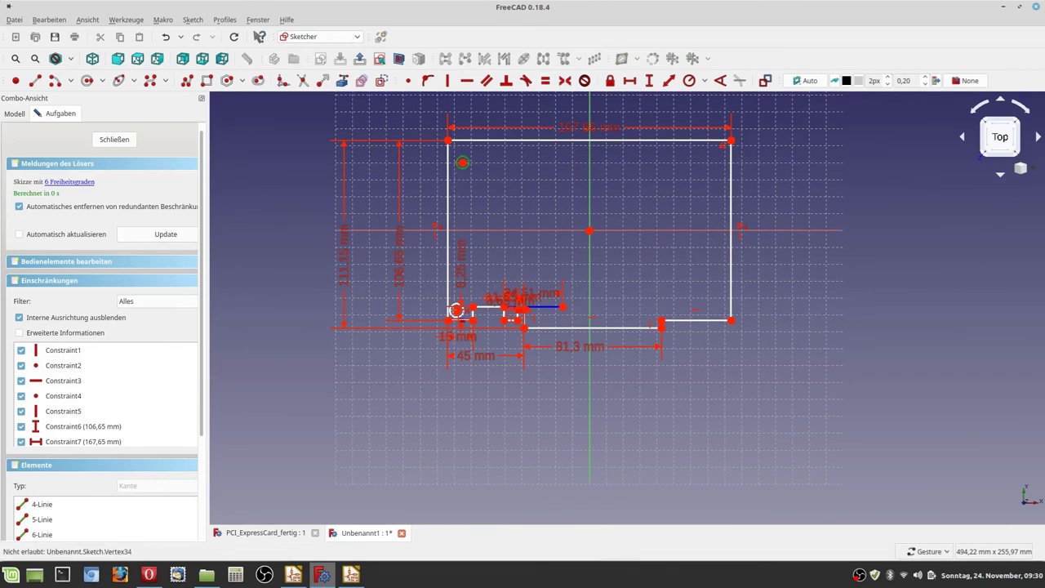
left_click(457, 311)
Constrain the upper mounting-hole circle's diameter to 3.2 mm
left_click(703, 81)
left_click(719, 110)
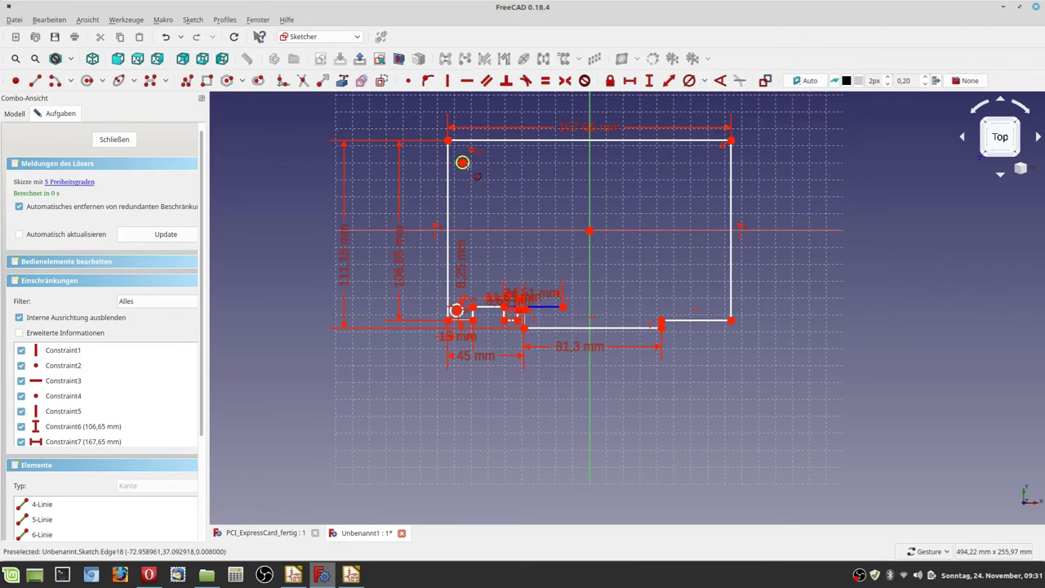
left_click(463, 164)
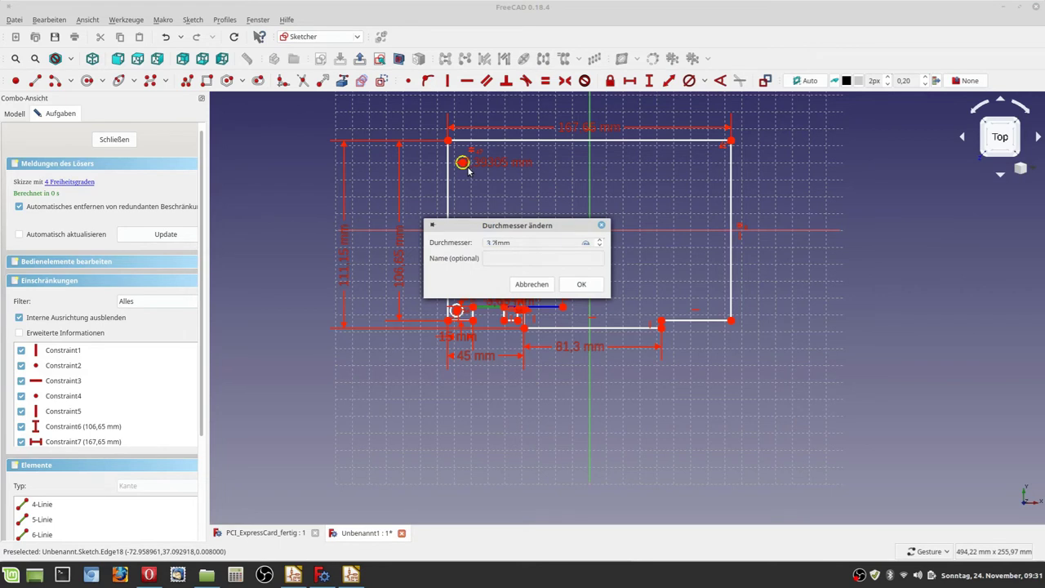
key("Return")
Check the hole height in the Opera drawing, set FreeCAD's lower hole centre 4.85 mm vertically from the tab's lower-left corner, and place the dimension outside the card
right_click_drag(468, 170, 474, 177)
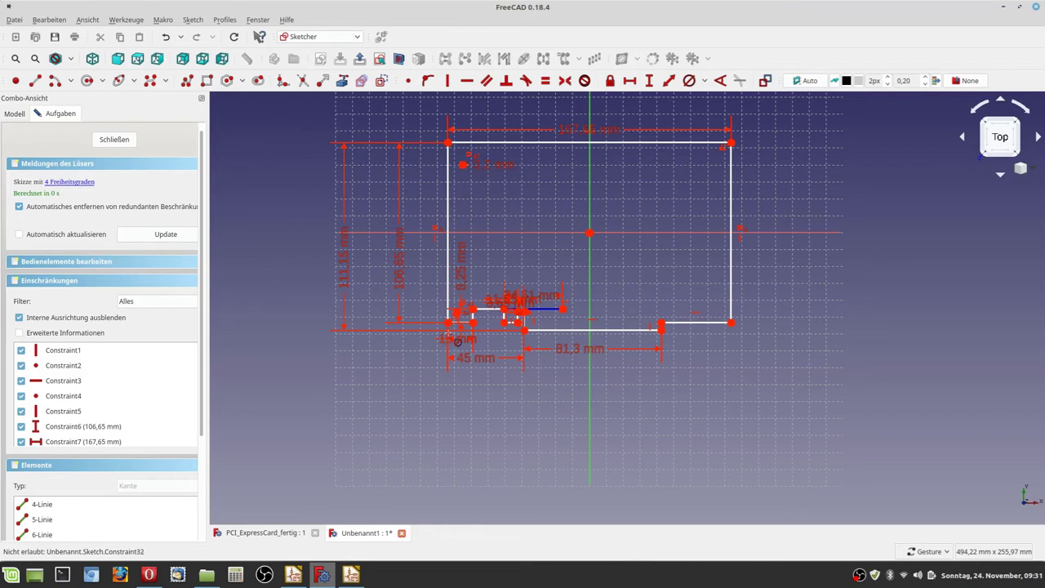
scroll(455, 351, "up", 10)
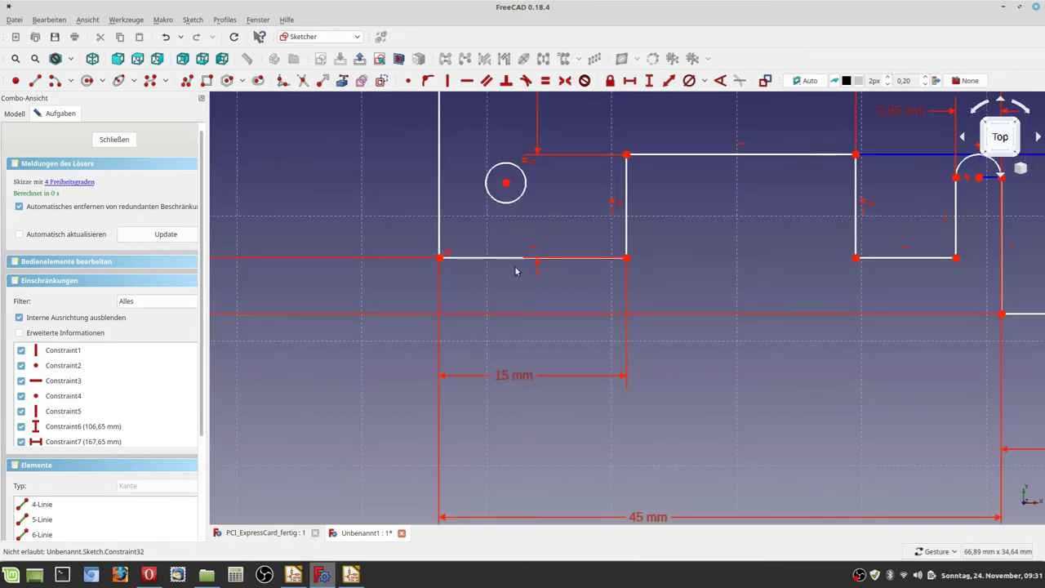
left_click(149, 575)
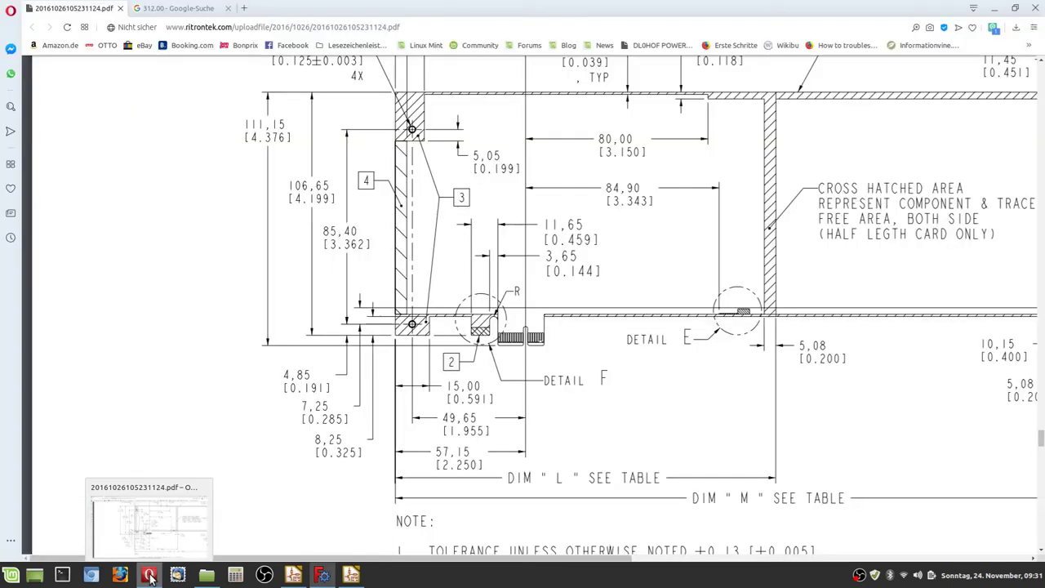
scroll(397, 342, "up", 1)
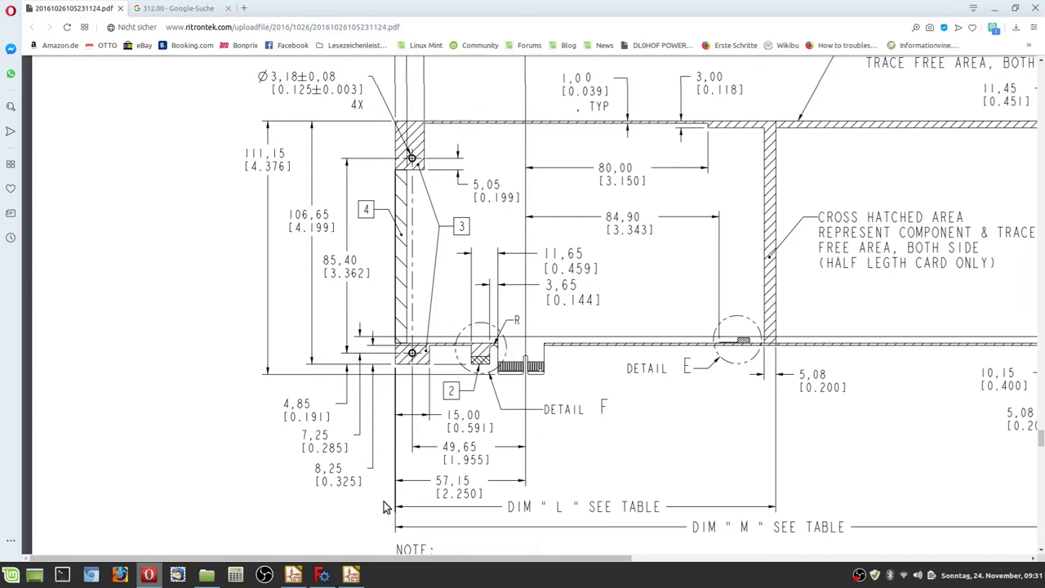
left_click(322, 575)
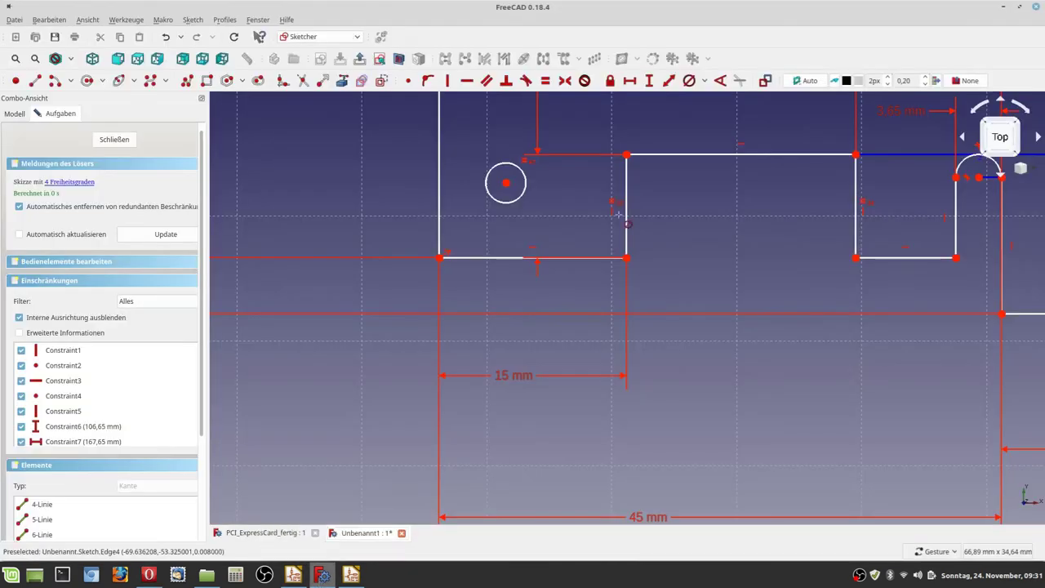
left_click(651, 81)
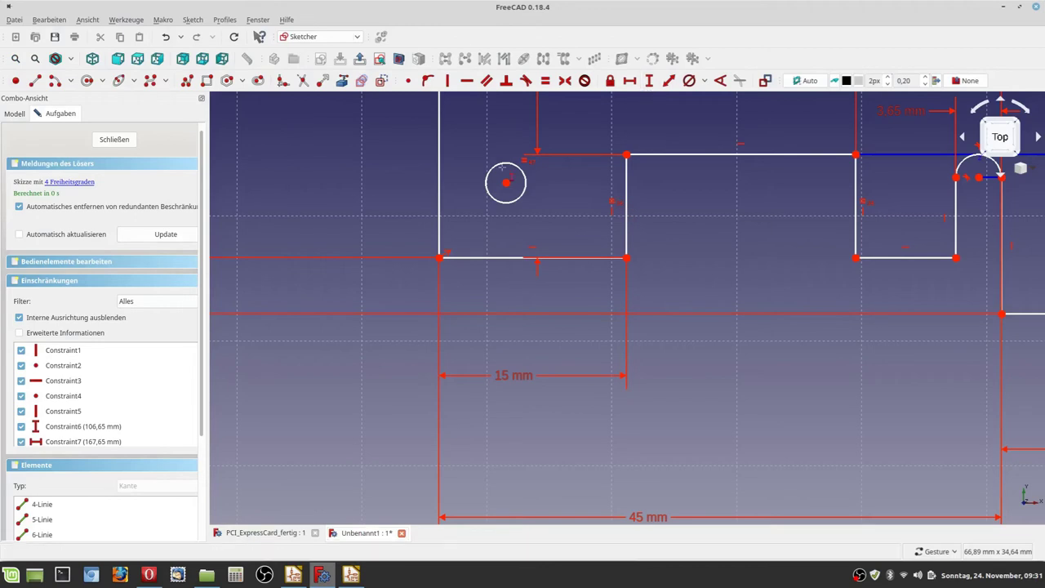
left_click(506, 183)
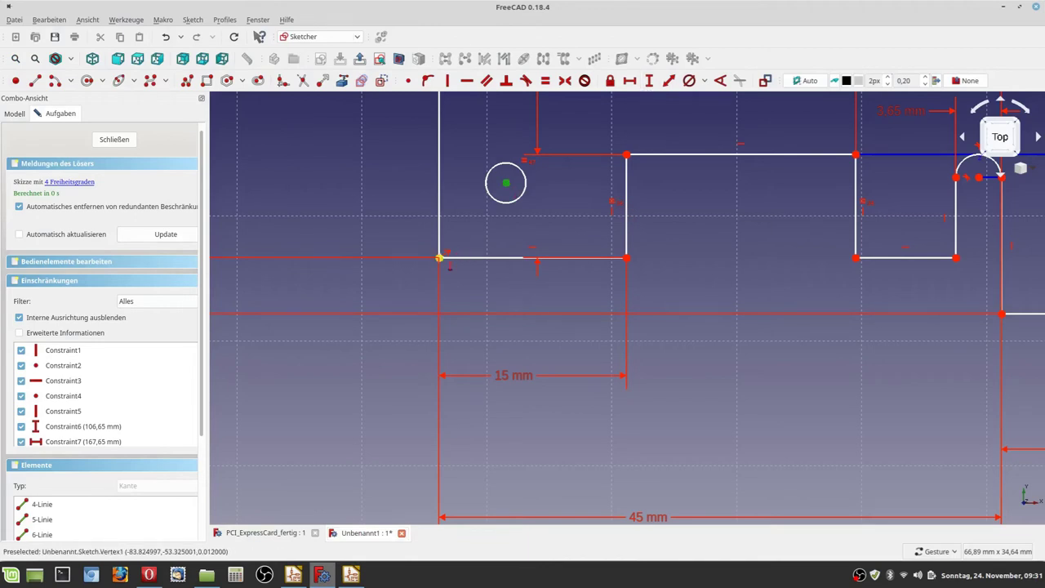
left_click(441, 258)
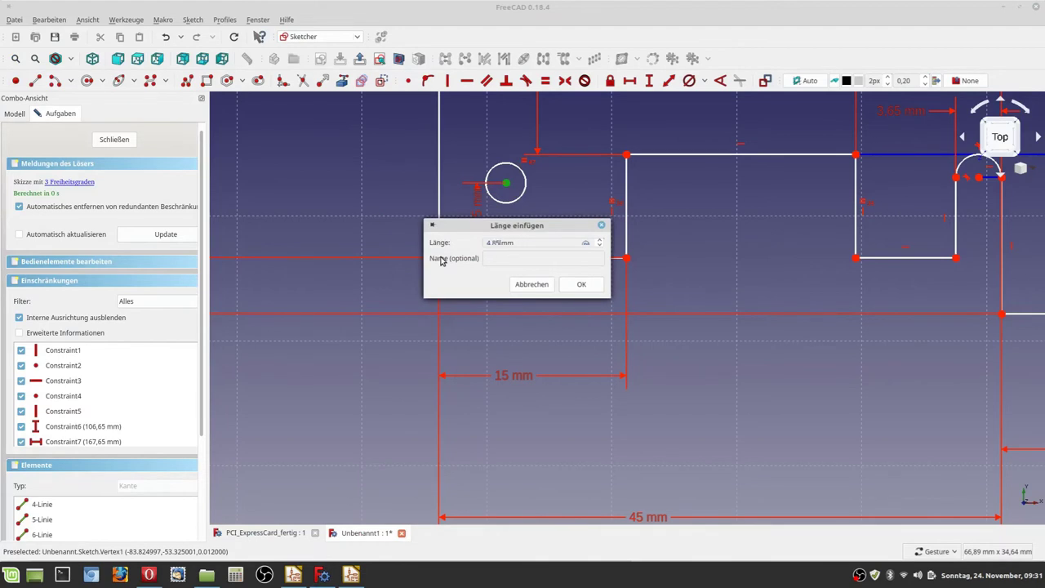
key("Return")
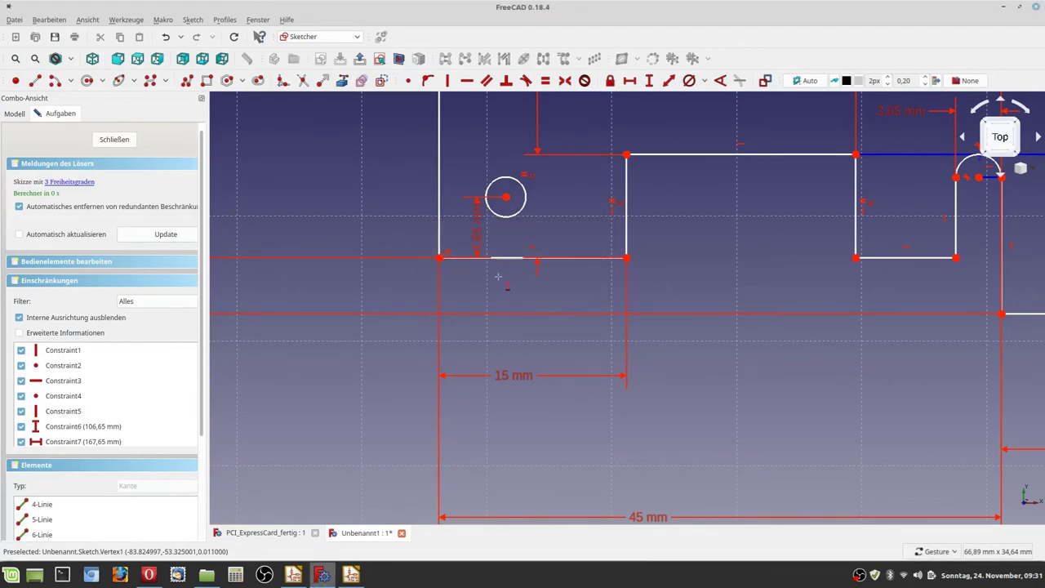
left_click_drag(481, 239, 374, 238)
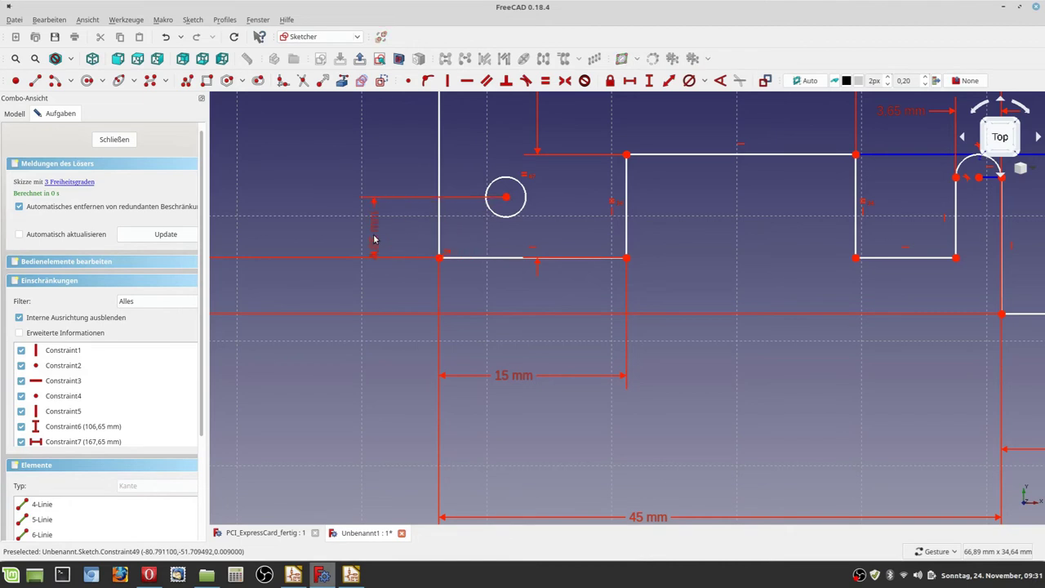
Using the drawing's offsets, set the lower hole centre's horizontal distance from the tab's lower-left corner to 57.15 - 49.65 mm, and move both hole dimensions below the tab
left_click(149, 575)
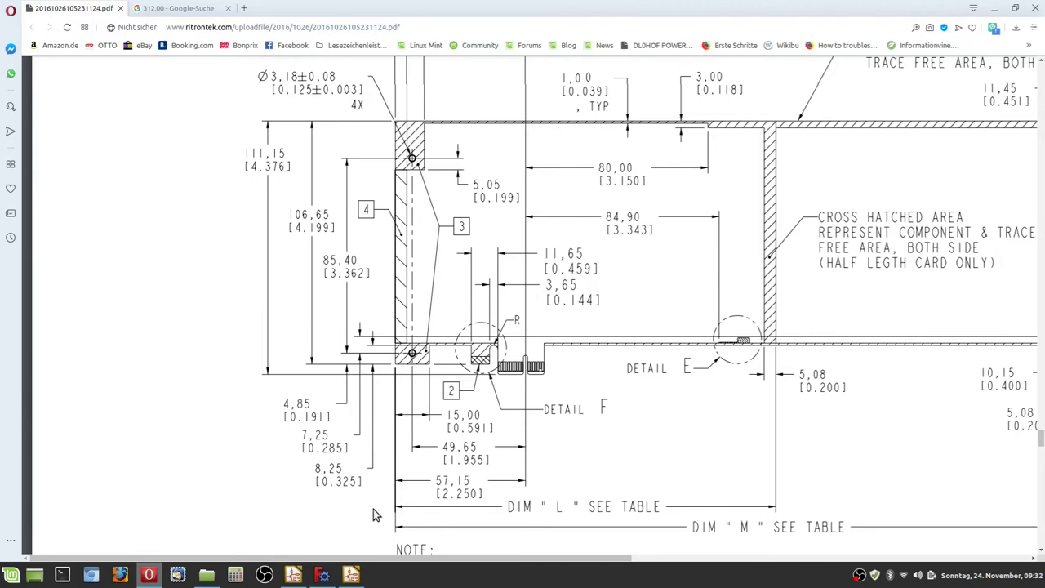
left_click(323, 575)
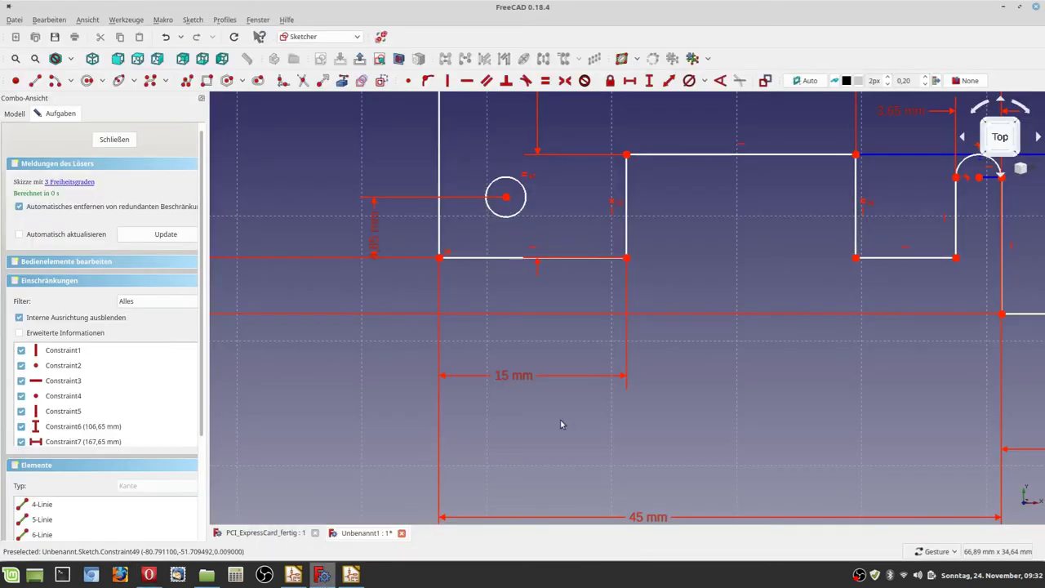
left_click(629, 80)
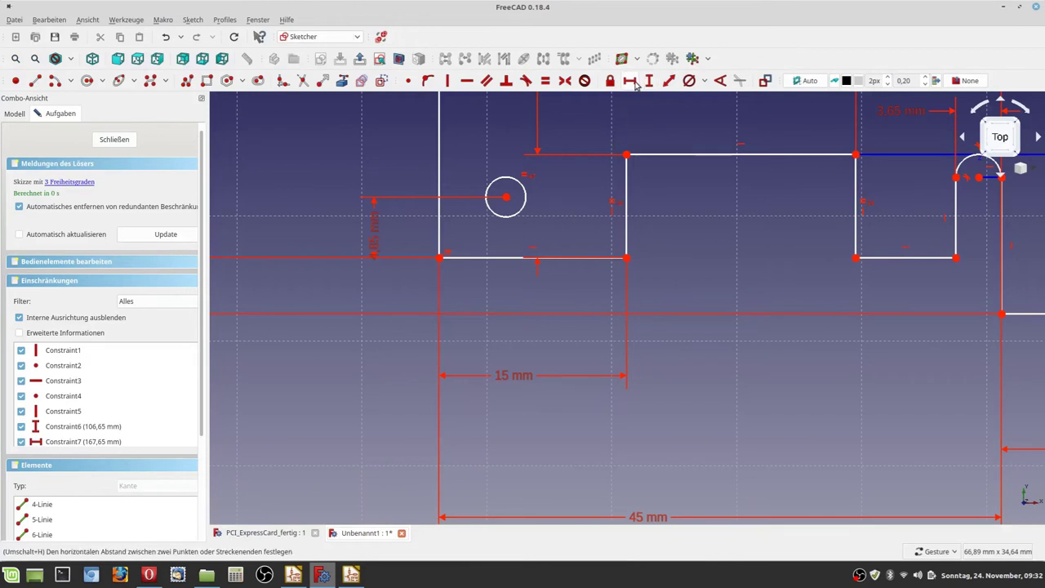
left_click(506, 197)
left_click(440, 258)
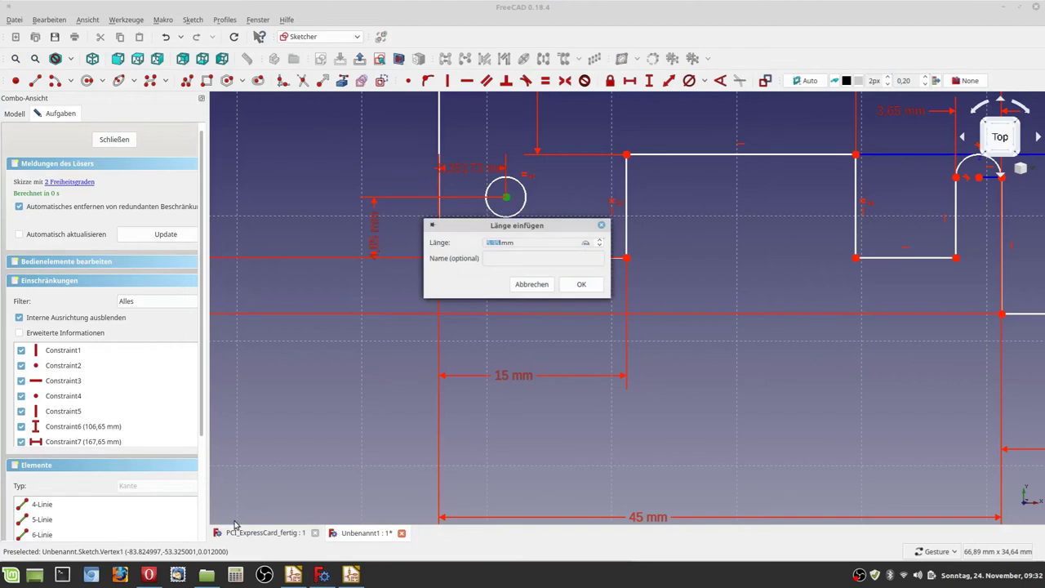
left_click(149, 577)
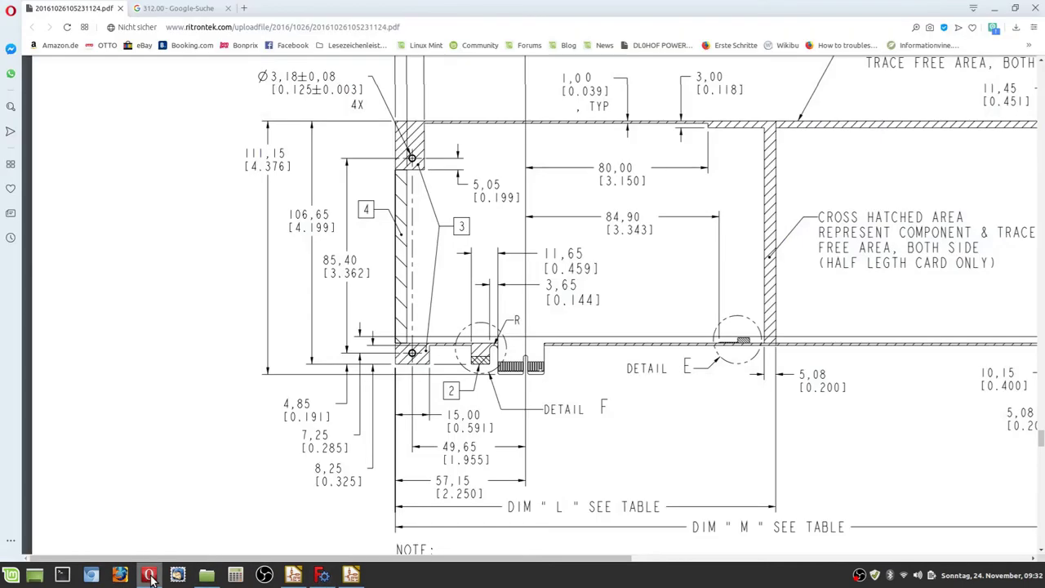
left_click(149, 576)
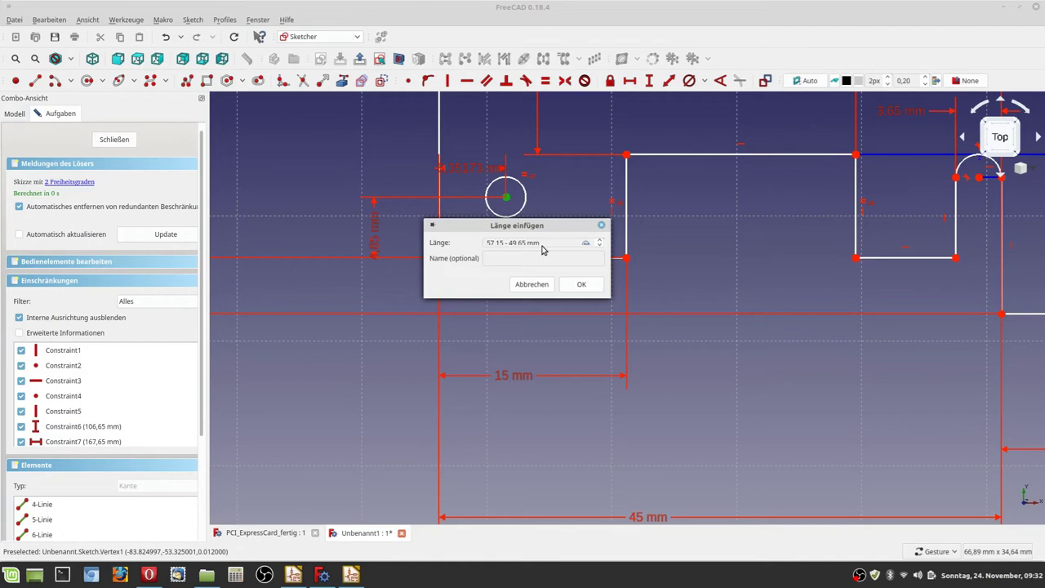
left_click(582, 284)
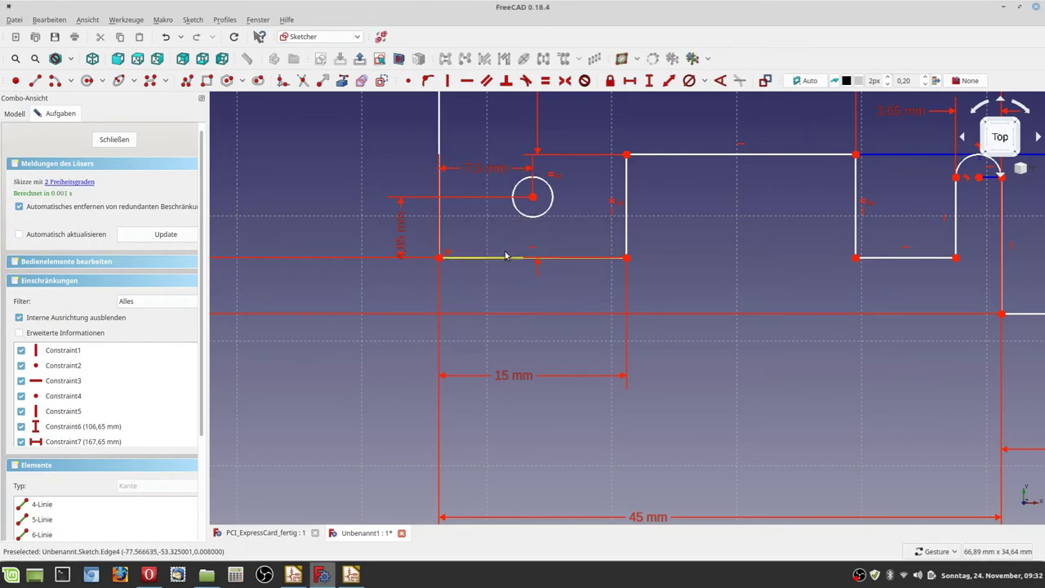
left_click_drag(480, 168, 482, 307)
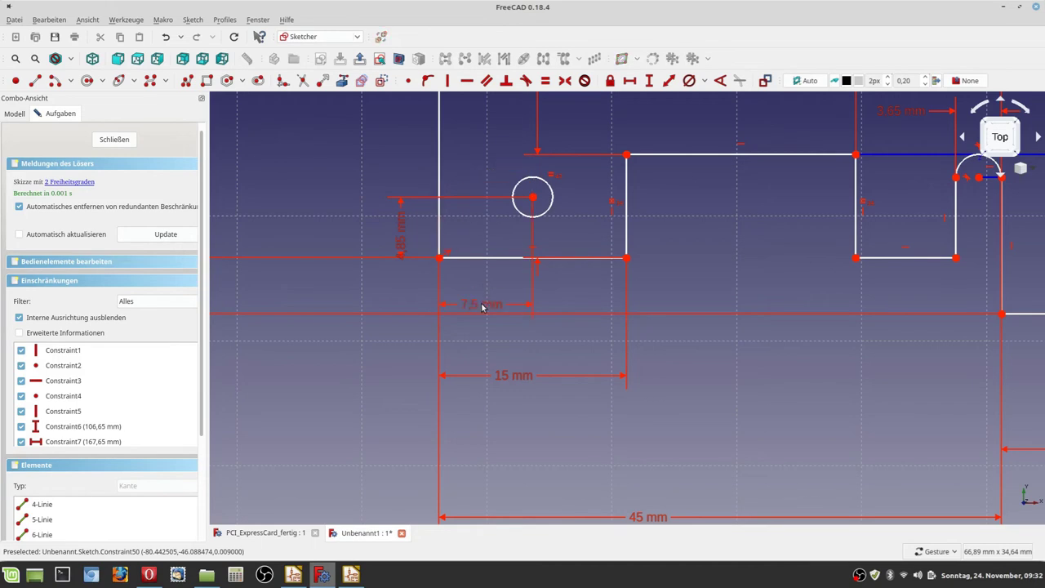
left_click_drag(400, 245, 390, 374)
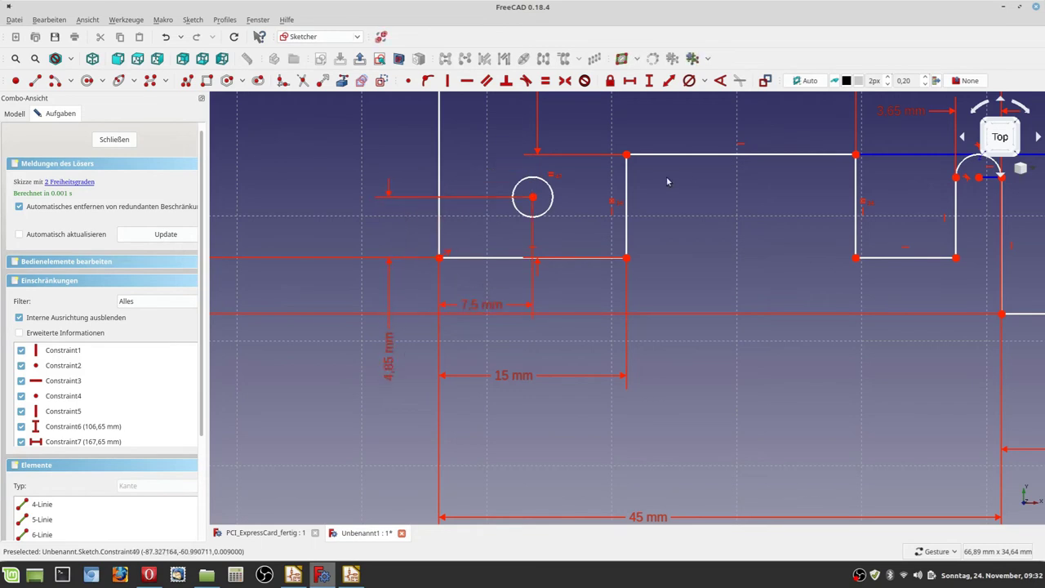
Draw a vertical construction line joining the centres of the lower and upper mounting-hole circles
scroll(667, 178, "down", 5)
mouse_move(684, 142)
right_mouse_down()
mouse_move(612, 374)
mouse_move(593, 511)
mouse_move(580, 546)
mouse_move(547, 545)
right_mouse_up()
scroll(567, 425, "down", 3)
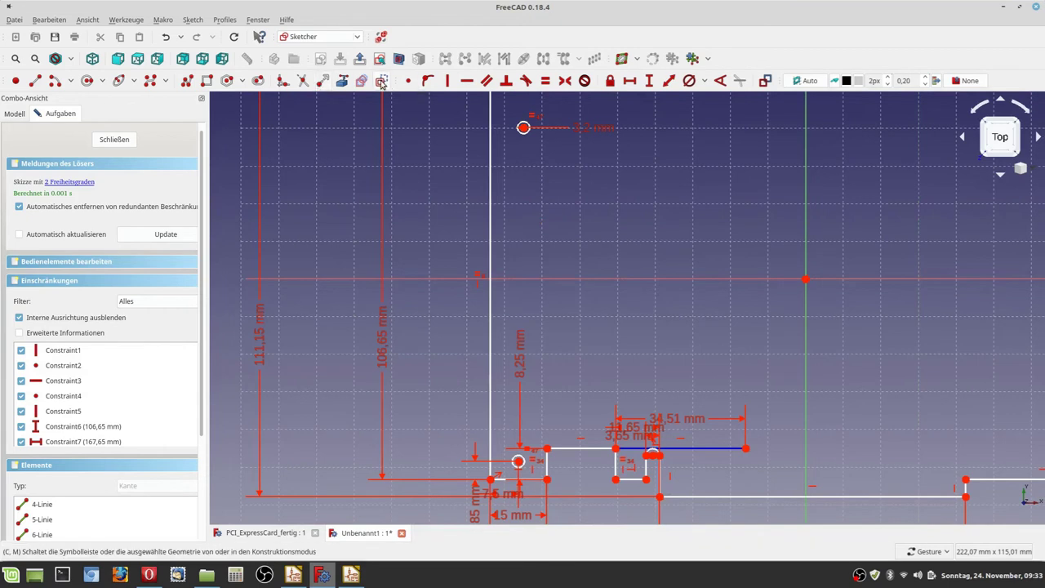
left_click(36, 80)
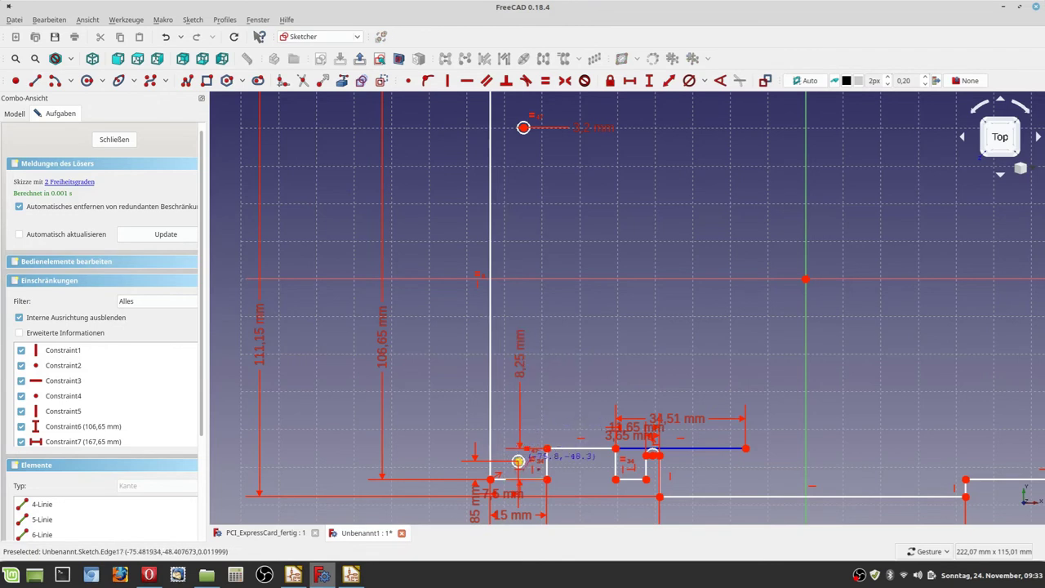
left_click(518, 462)
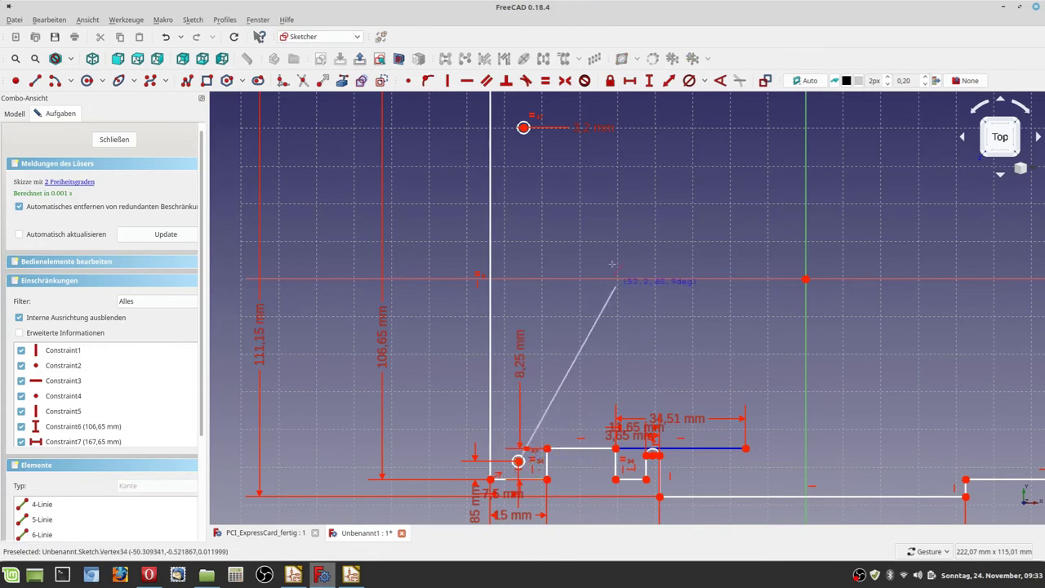
left_click(523, 128)
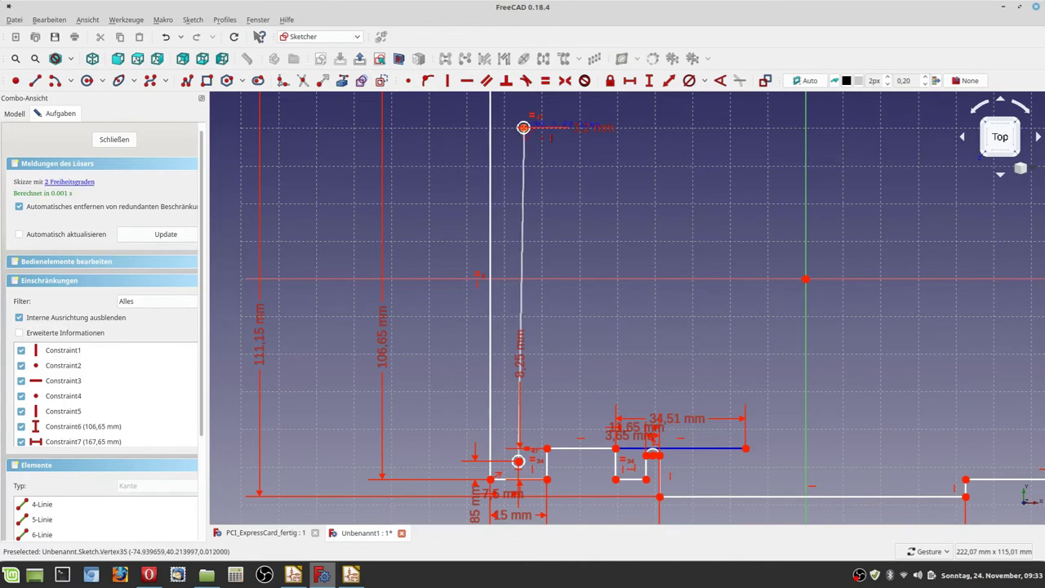
scroll(523, 128, "up", 5)
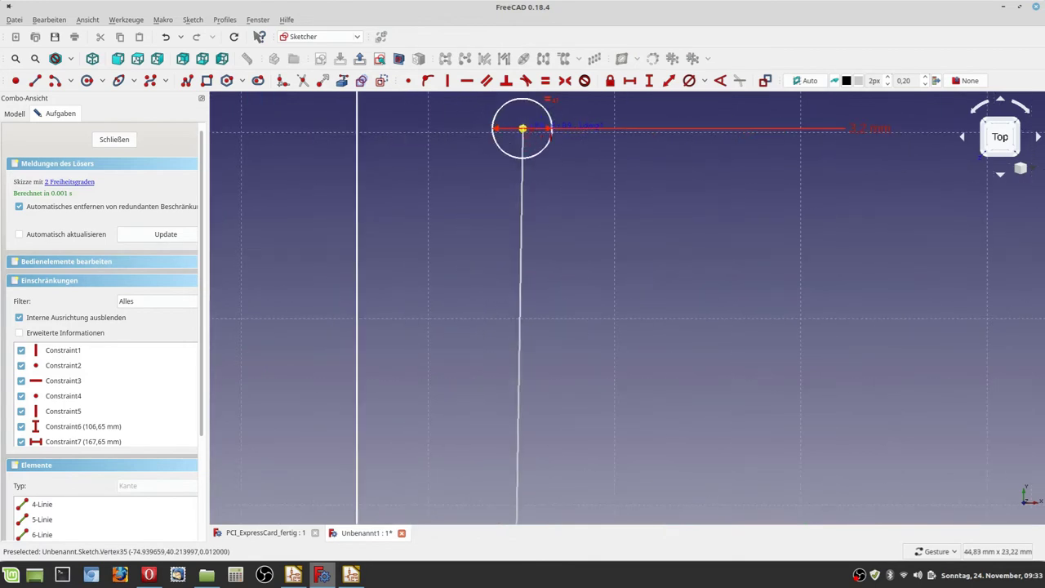
left_click(523, 128)
scroll(518, 258, "down", 3)
scroll(504, 382, "up", 4)
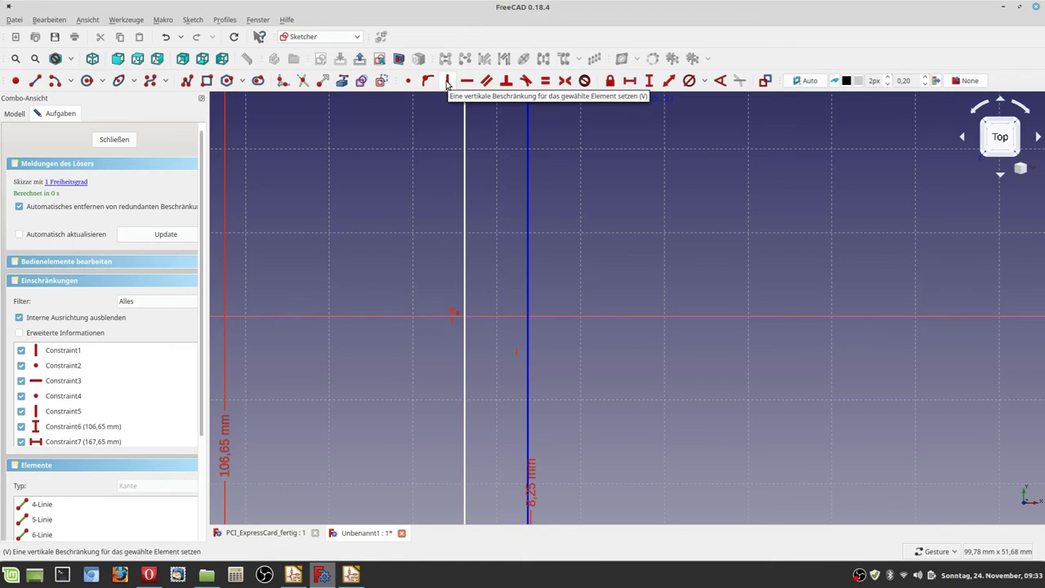
Check the hole spacing in the Opera drawing, set the construction line's vertical length in FreeCAD to 85.4 mm, and compare it with the drawing
scroll(497, 326, "down", 6)
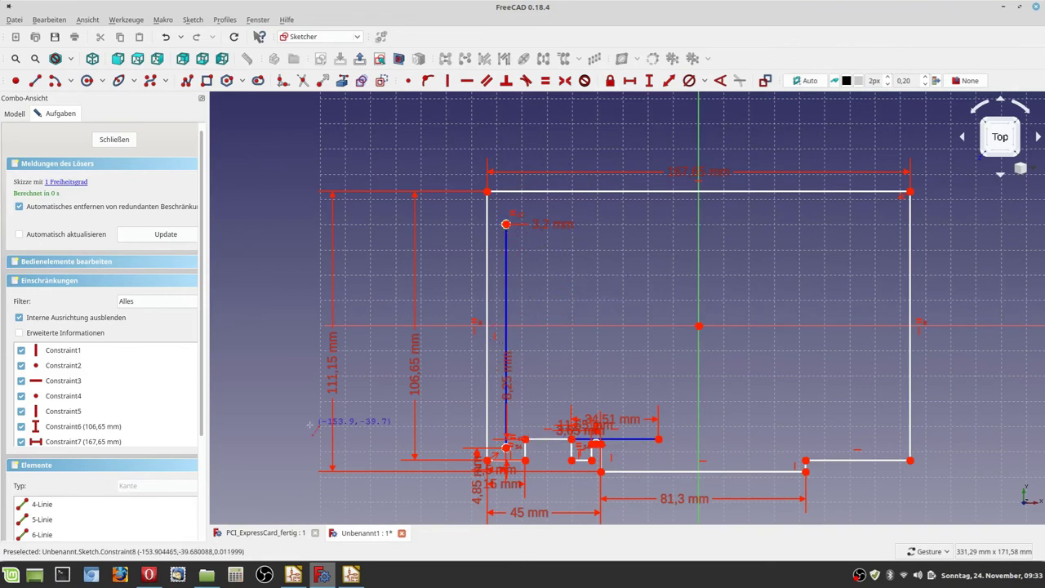
left_click(149, 575)
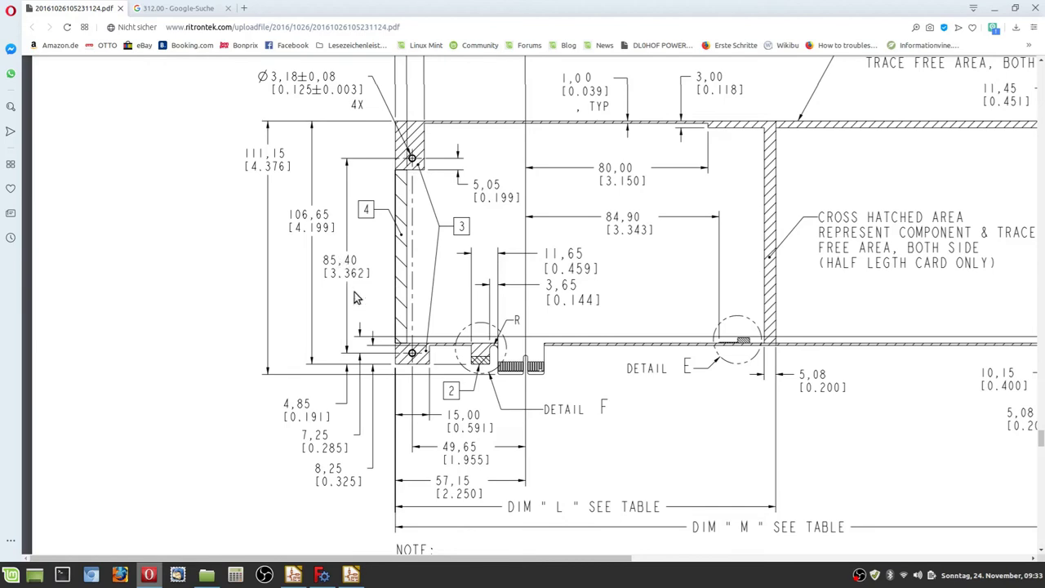
left_click(323, 575)
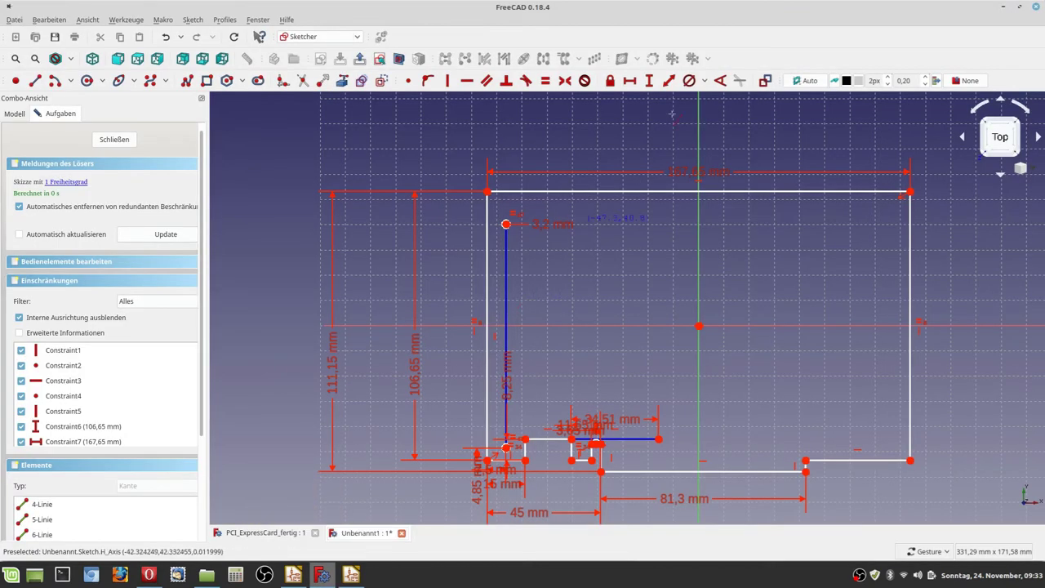
left_click(649, 82)
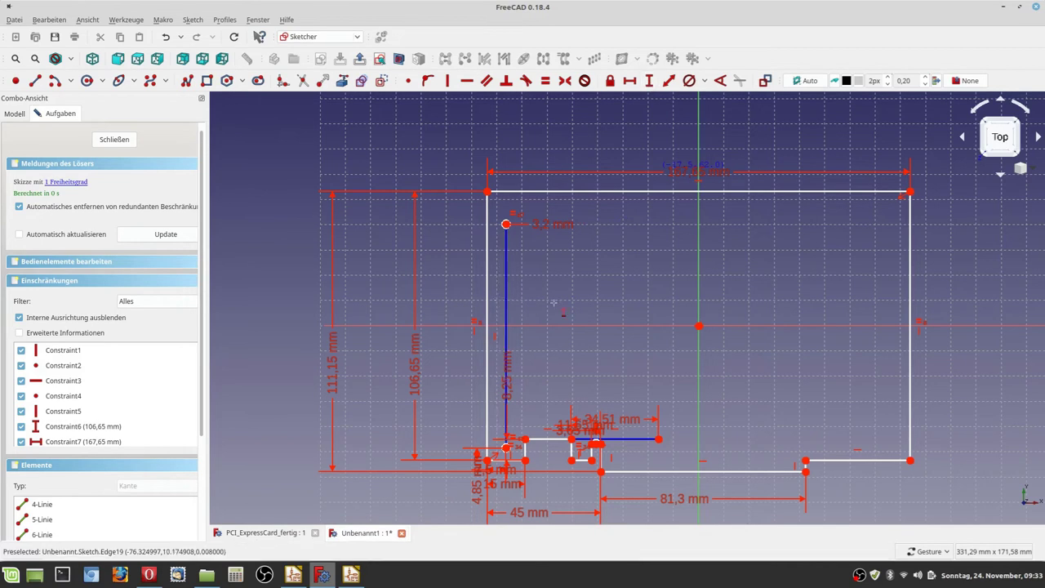
left_click(506, 302)
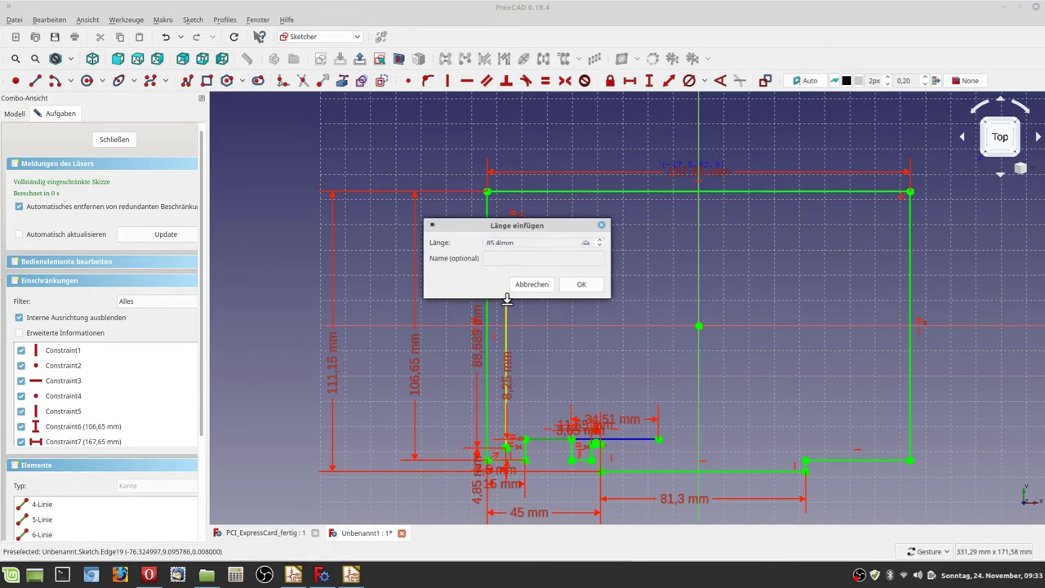
type("85,4")
key("Return")
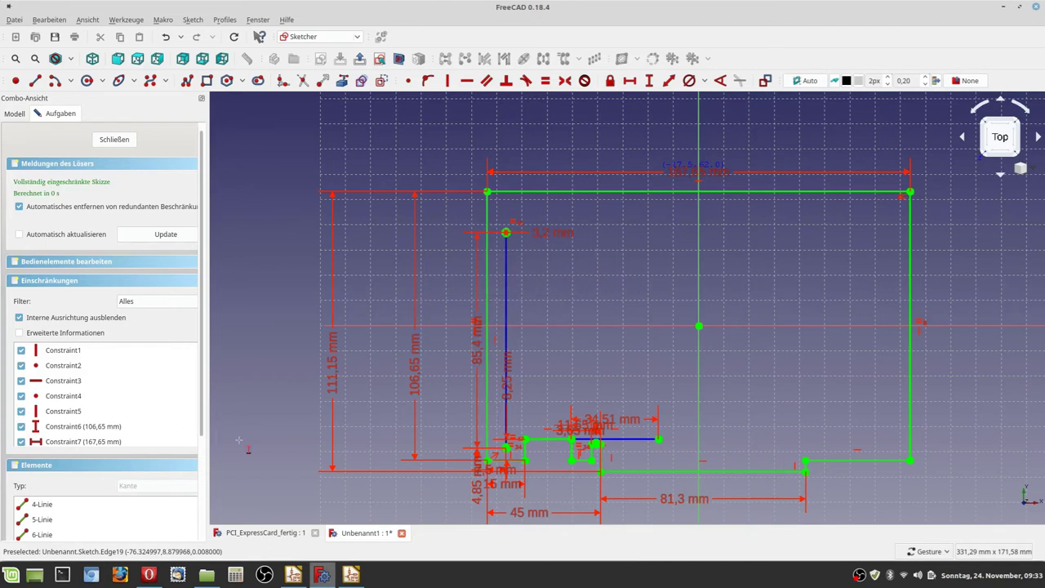
left_click(149, 577)
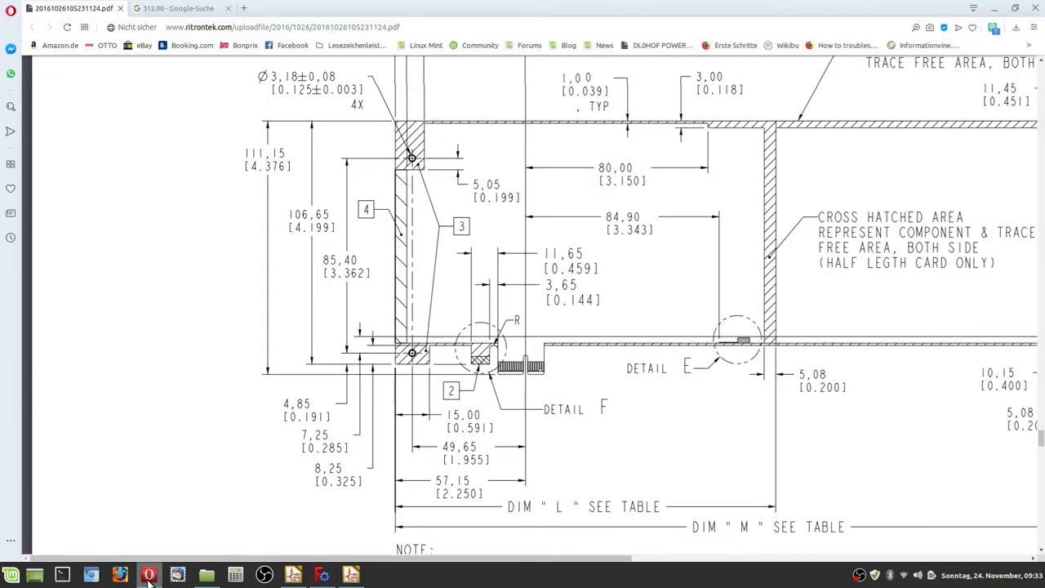
left_click(149, 576)
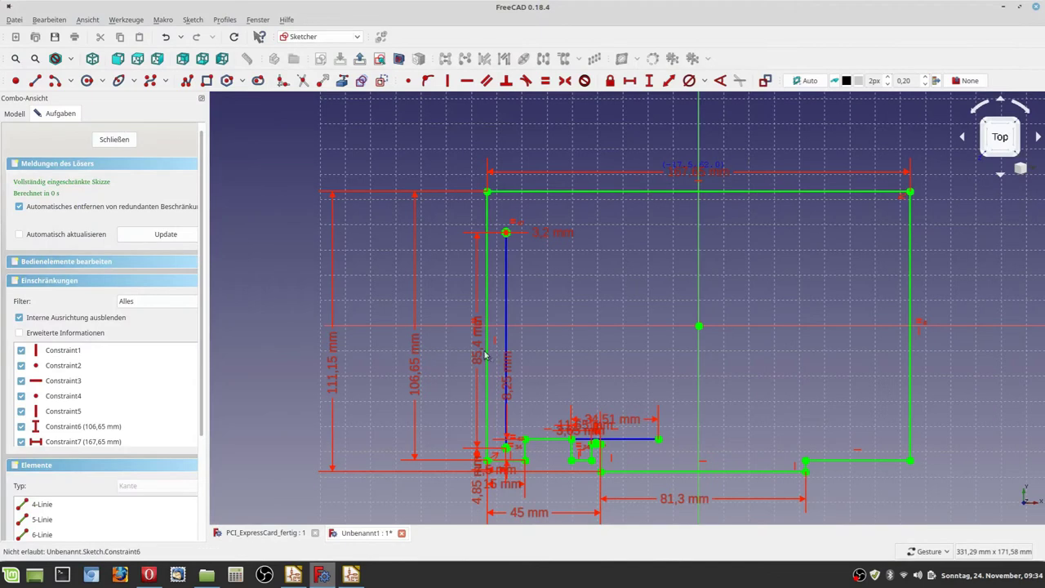
Rearrange the sketch's overall dimensions, spacing the vertical ones evenly beside the card and moving the width dimension farther above it
left_click_drag(479, 350, 427, 380)
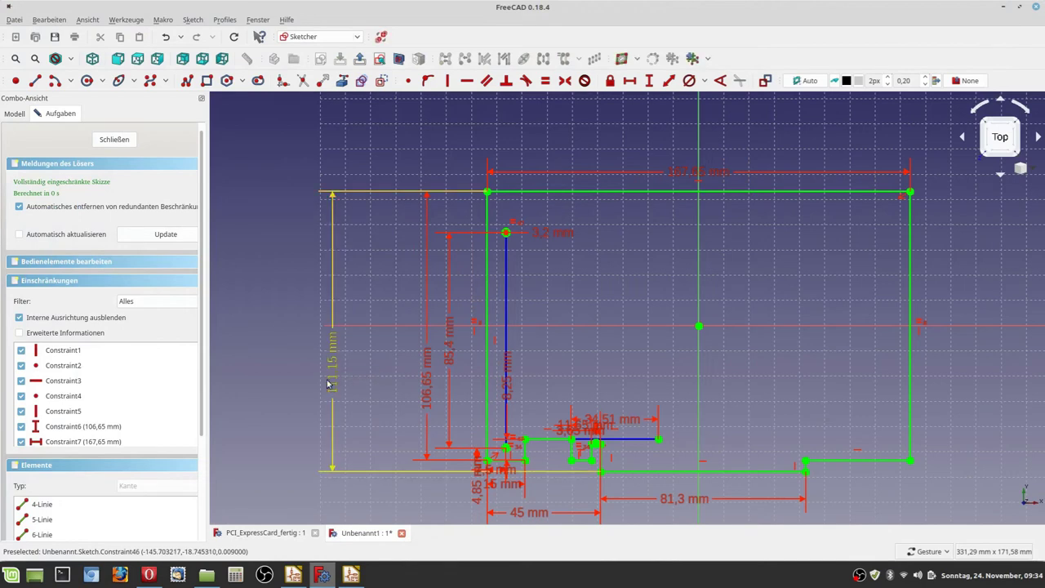
left_click_drag(330, 388, 395, 384)
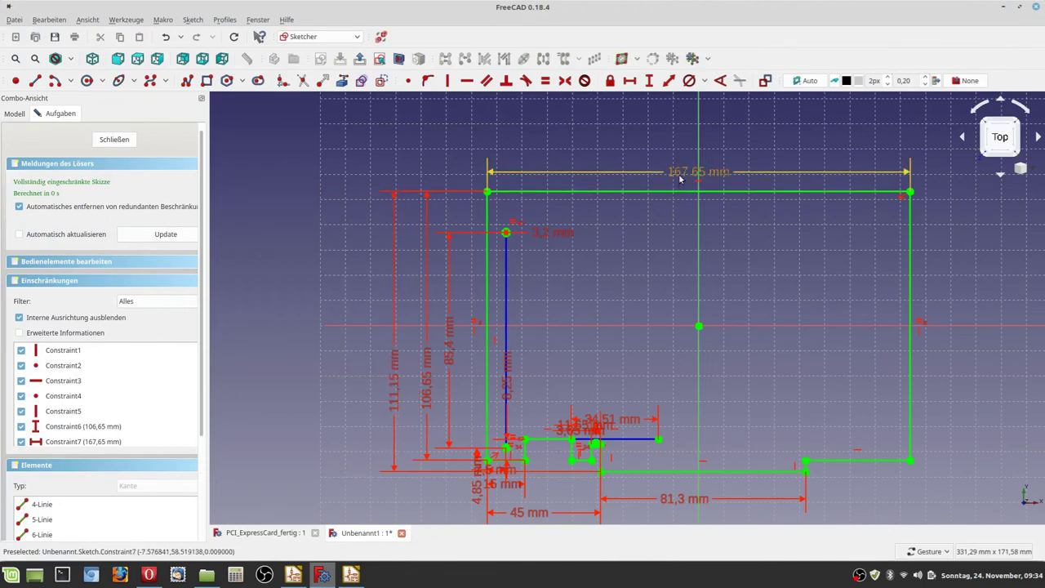
left_click_drag(682, 175, 653, 164)
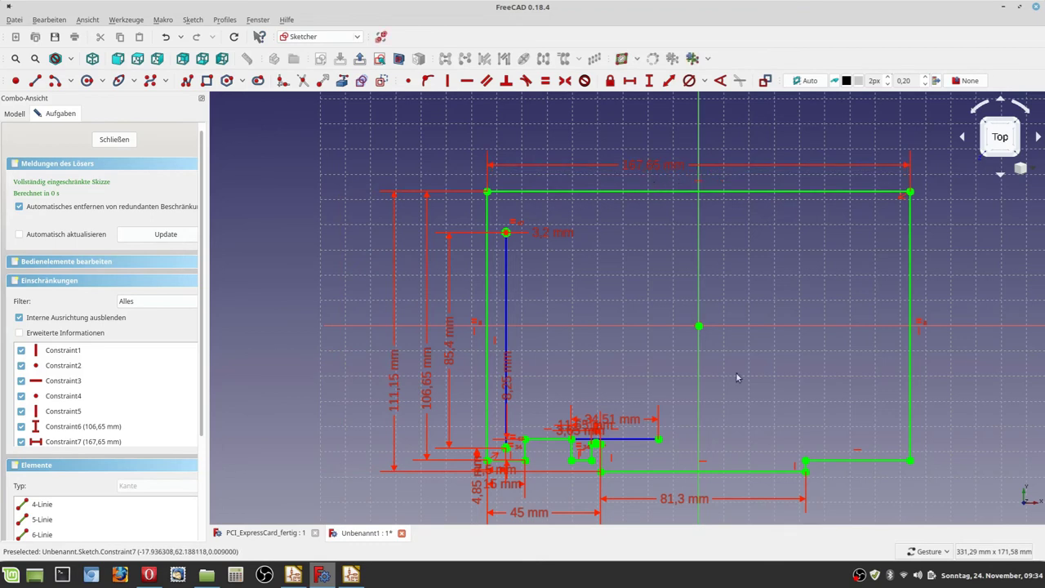
scroll(710, 416, "up", 2)
scroll(706, 417, "down", 3)
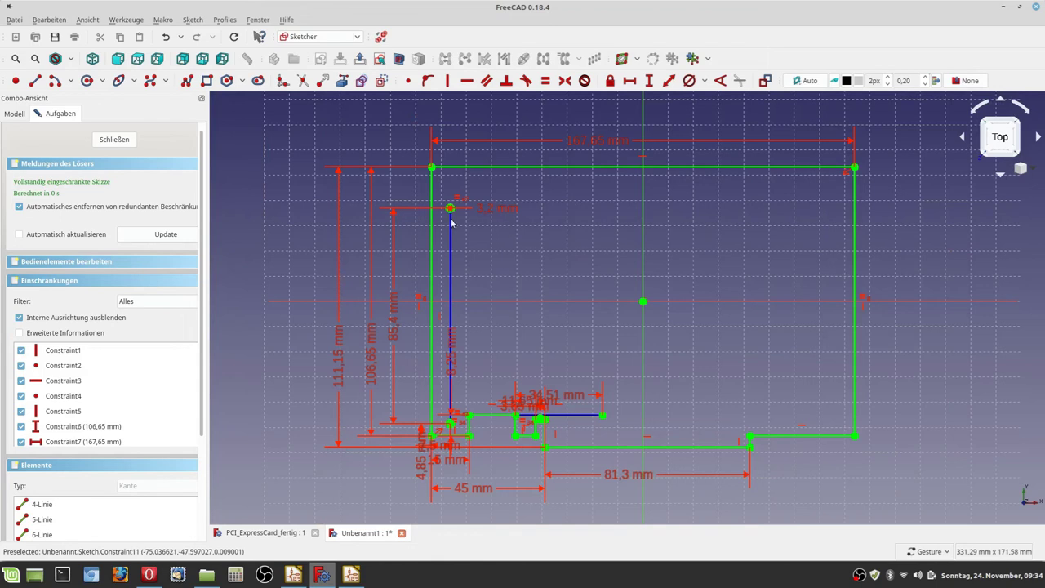
Close the sketch, show the model tree, switch to the KiCadStepUp workbench and dismiss its update notice
left_click(113, 139)
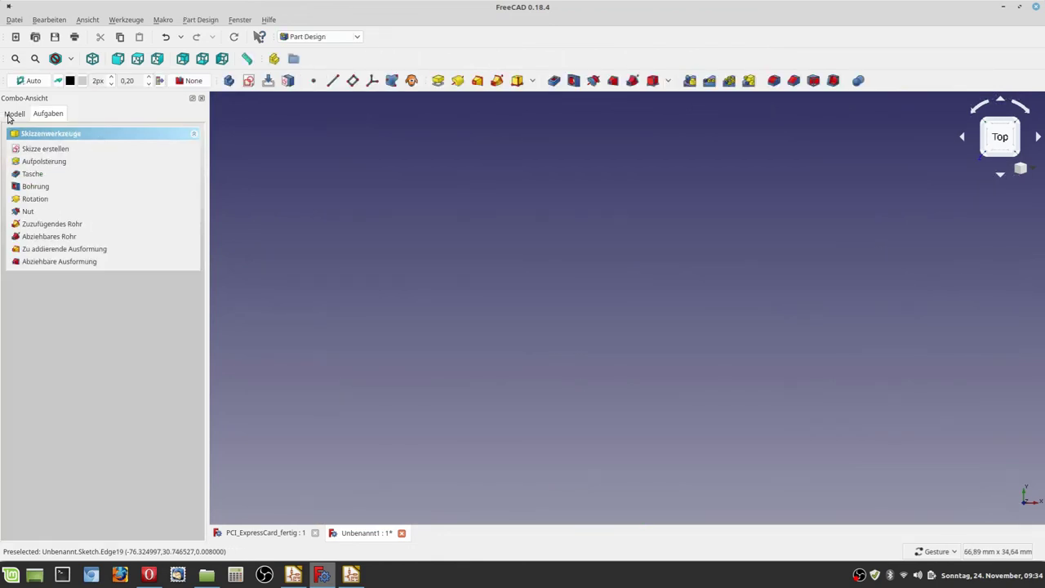
left_click(14, 114)
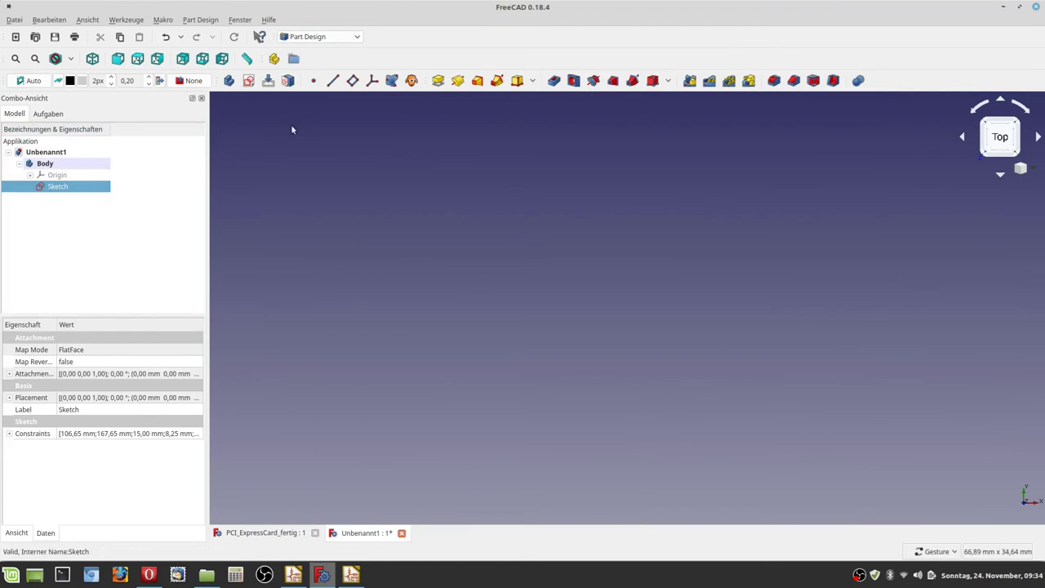
left_click(361, 37)
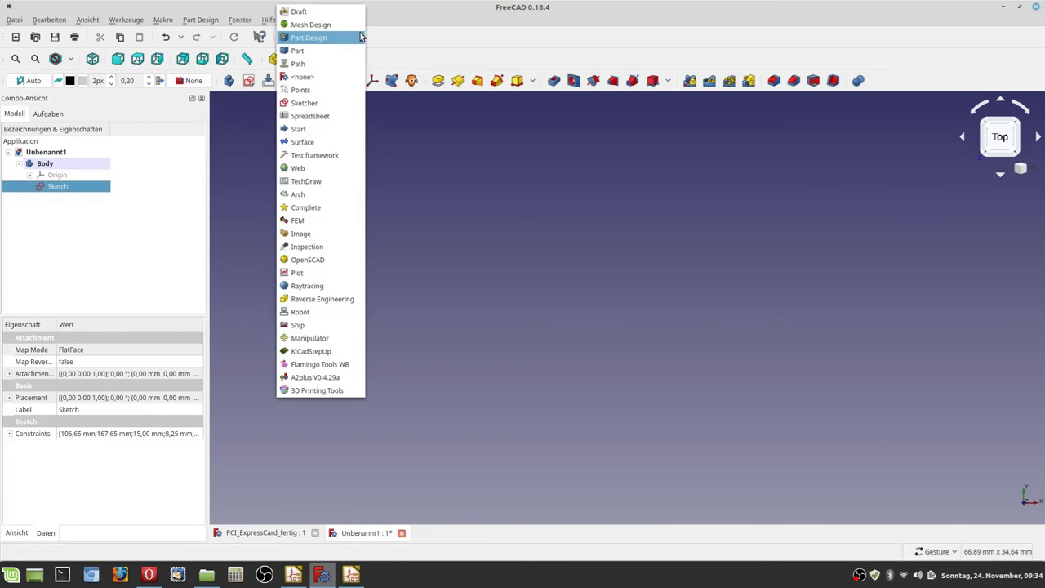
left_click(318, 351)
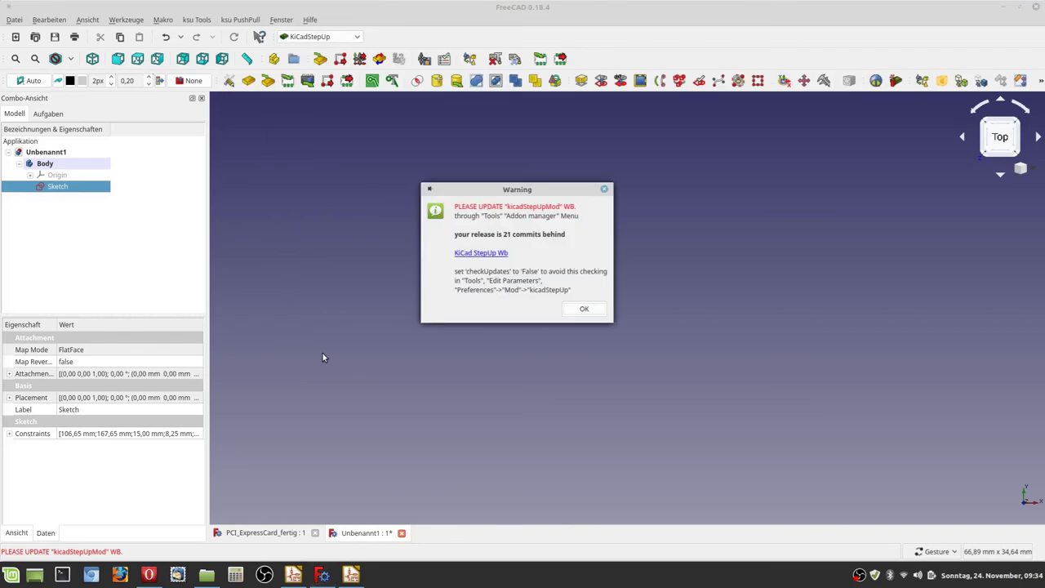
left_click(582, 311)
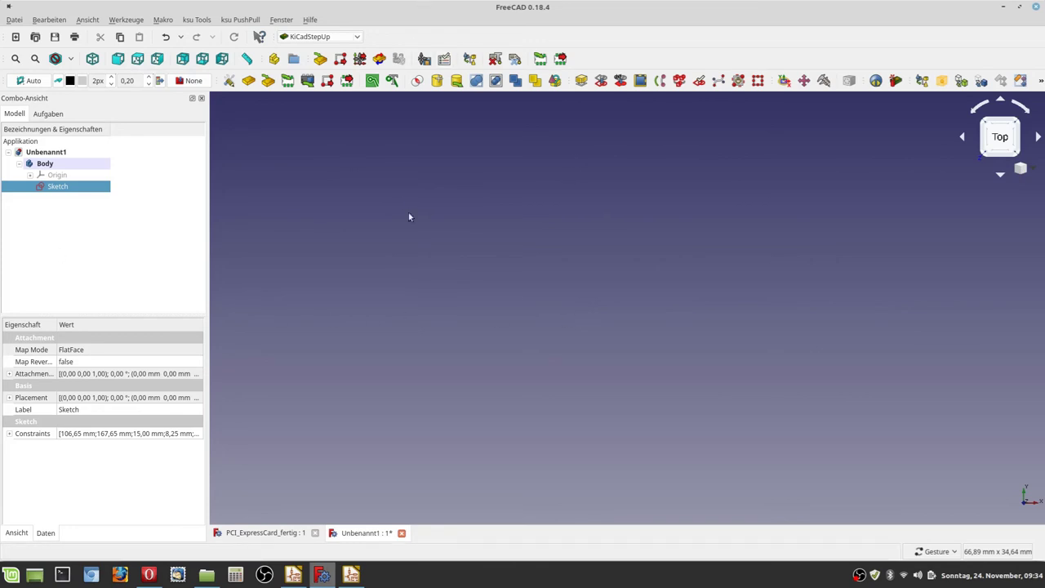
Switch to the PCI_Express board in KiCad's Pcbnew and delete the edge connector together with its dimensions and drawn lines
mouse_move(351, 575)
left_click(351, 574)
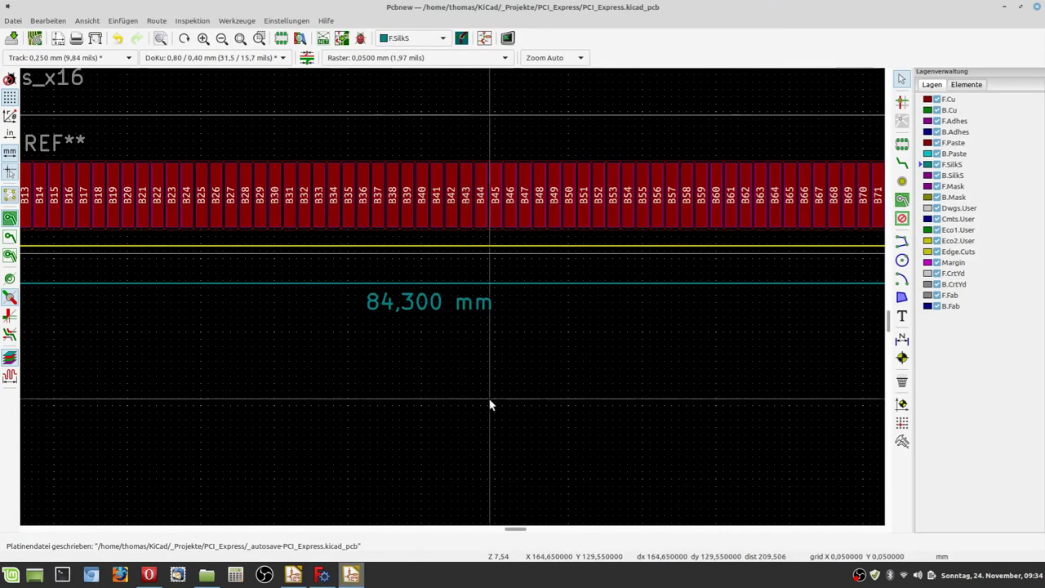
scroll(453, 303, "down", 4)
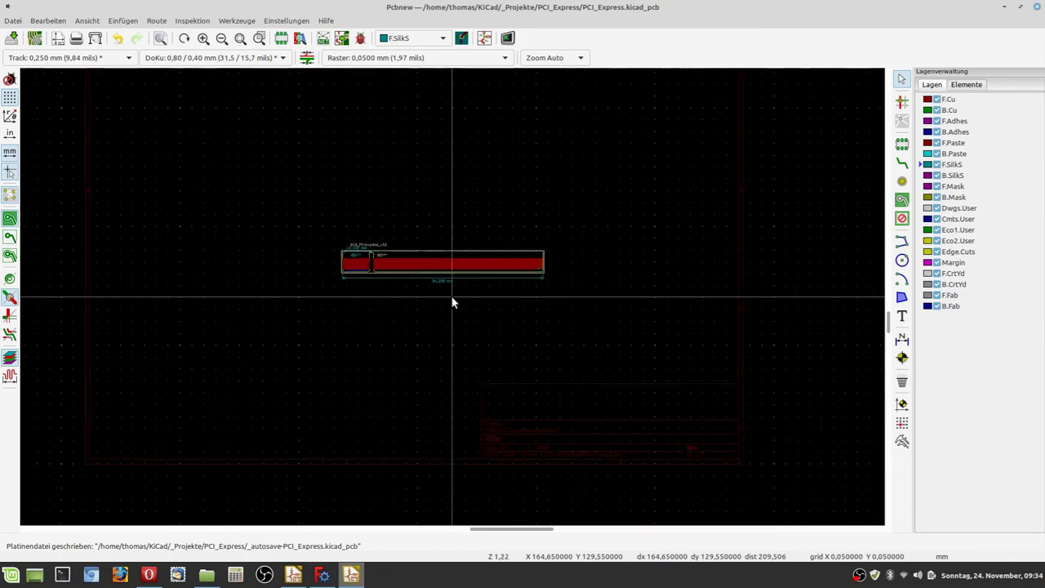
scroll(356, 299, "down", 1)
scroll(453, 299, "up", 2)
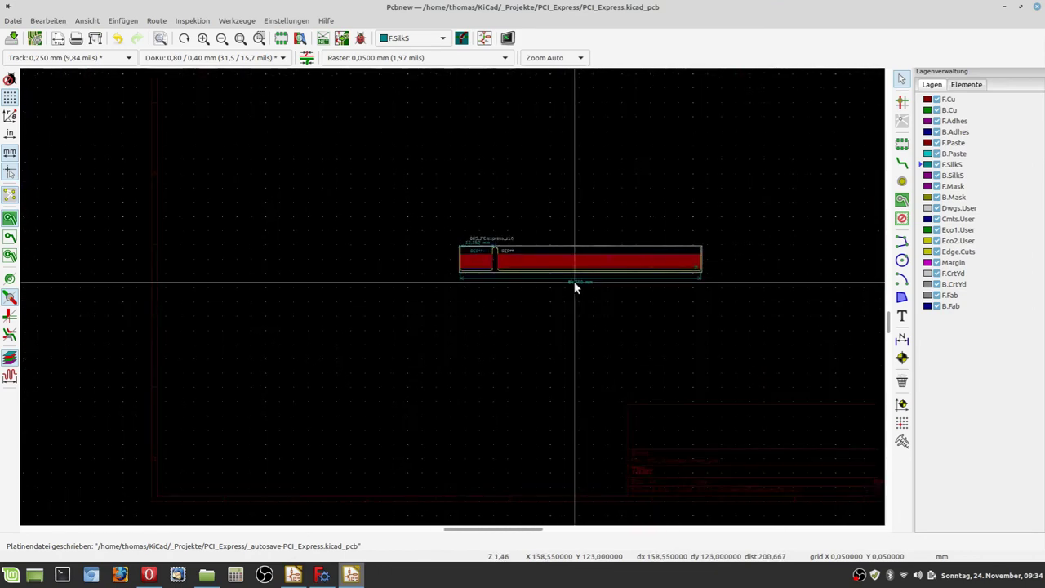
scroll(721, 298, "down", 1)
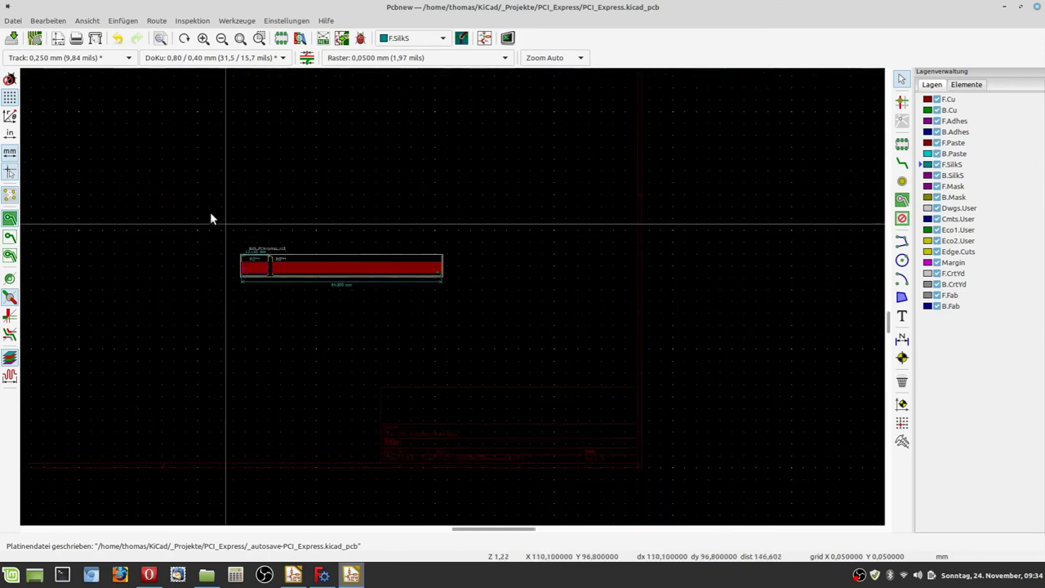
left_click_drag(204, 213, 513, 336)
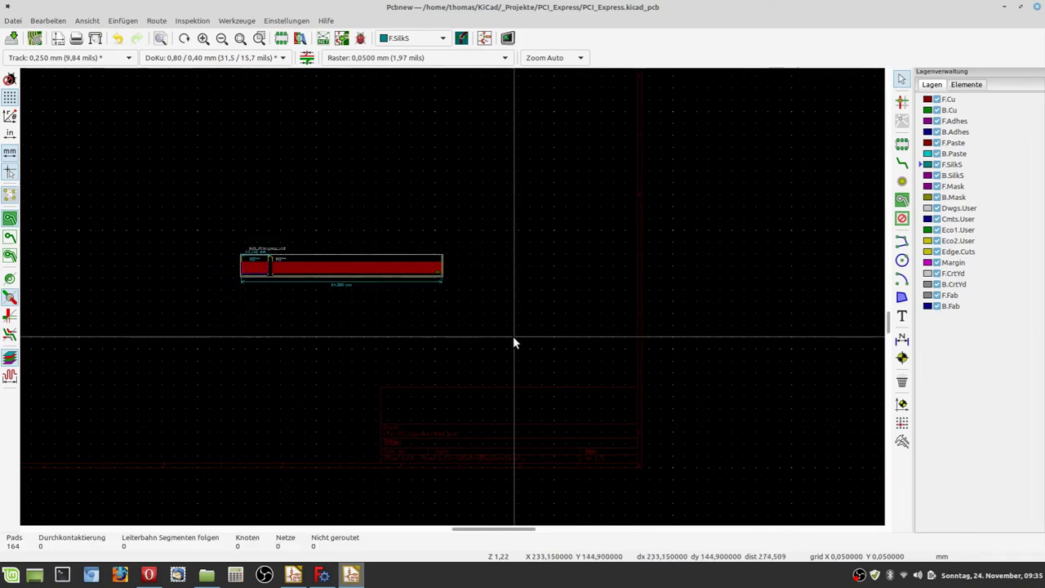
left_click_drag(203, 196, 485, 362)
key("Delete")
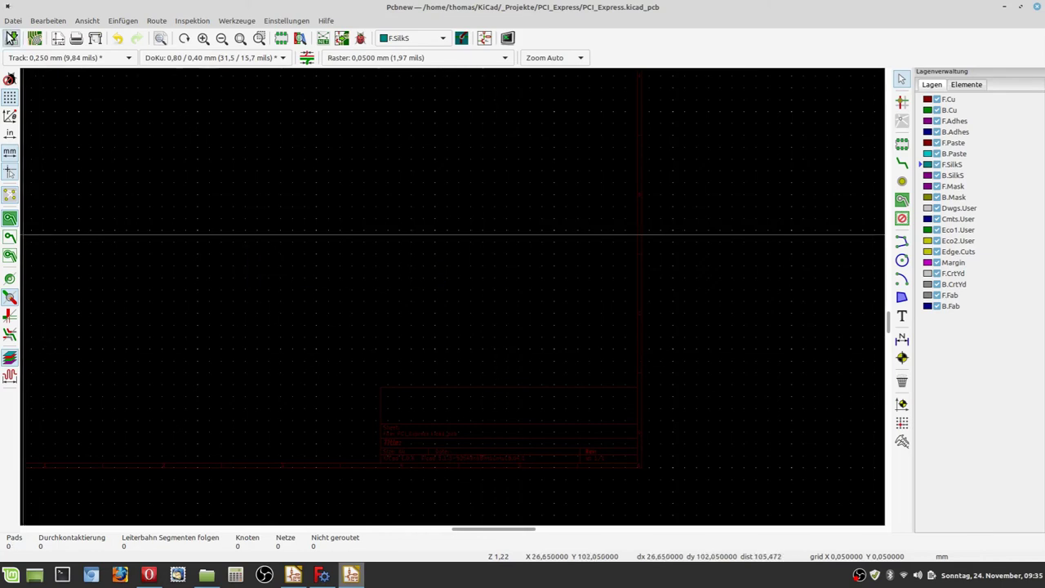
Save the emptied PCI_Express board and close Pcbnew
left_click(13, 38)
scroll(350, 200, "down", 2)
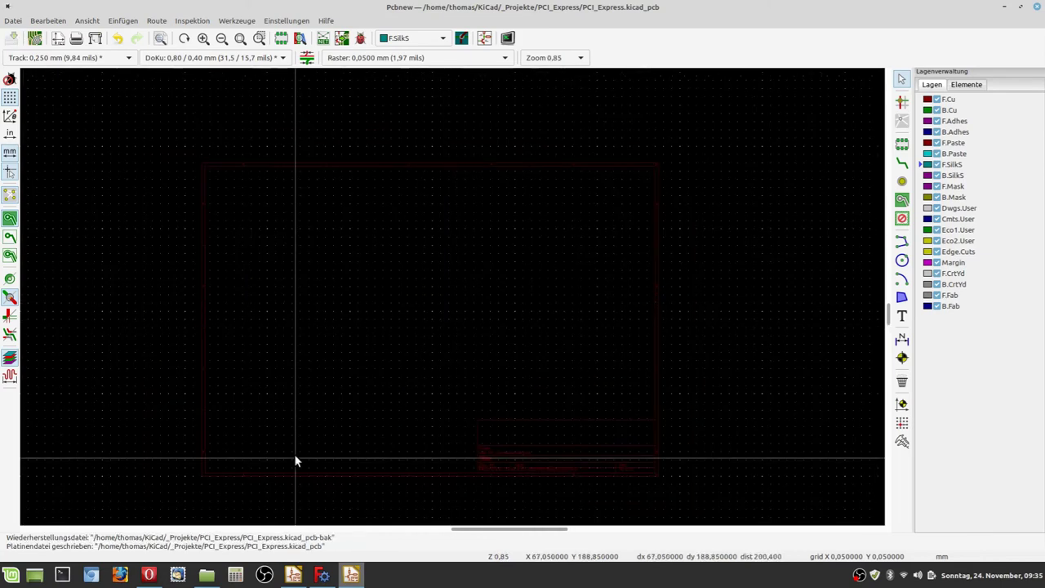
left_click(1035, 6)
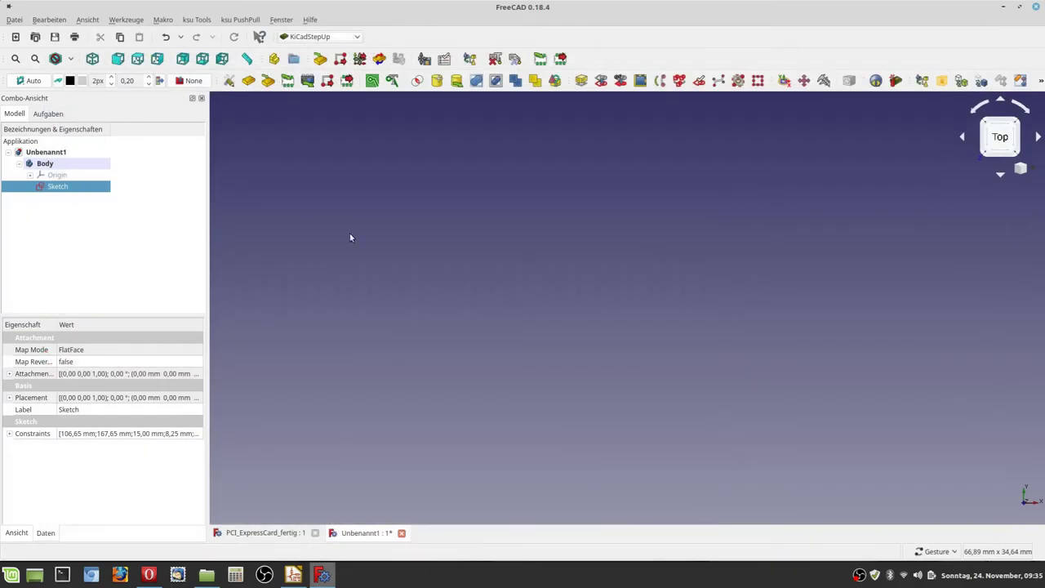
Push the FreeCAD sketch as the PCB edge to PCI_Express.kicad_pcb in the _Projekte/PCI_Express folder and acknowledge the messages
left_click(327, 81)
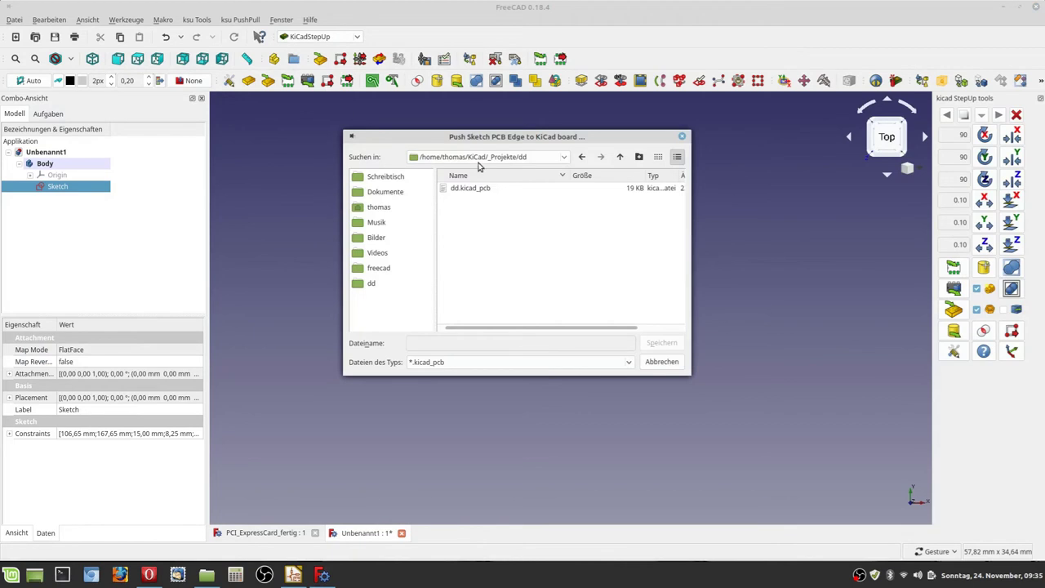
left_click(619, 158)
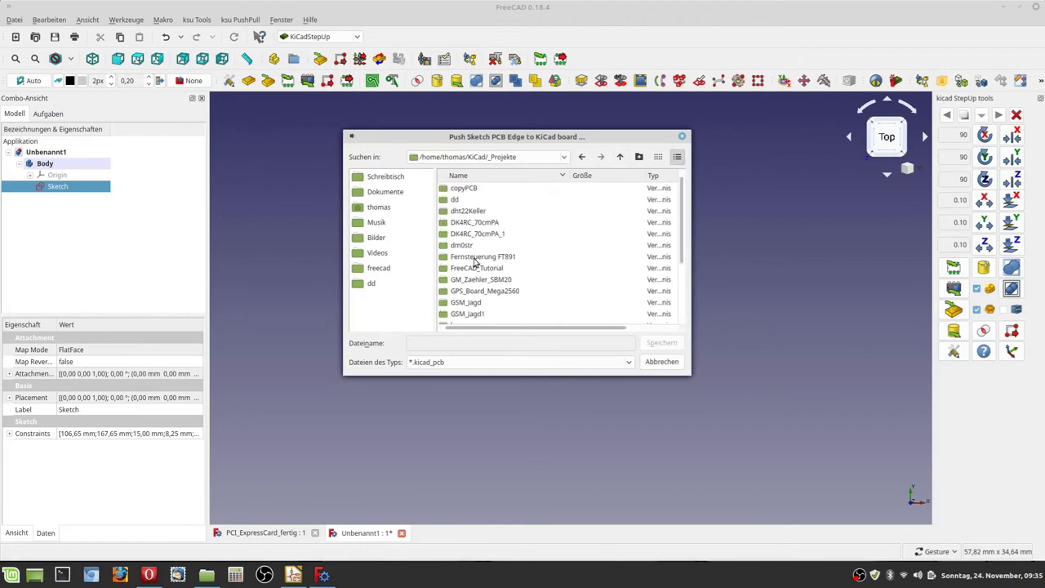
scroll(474, 265, "down", 3)
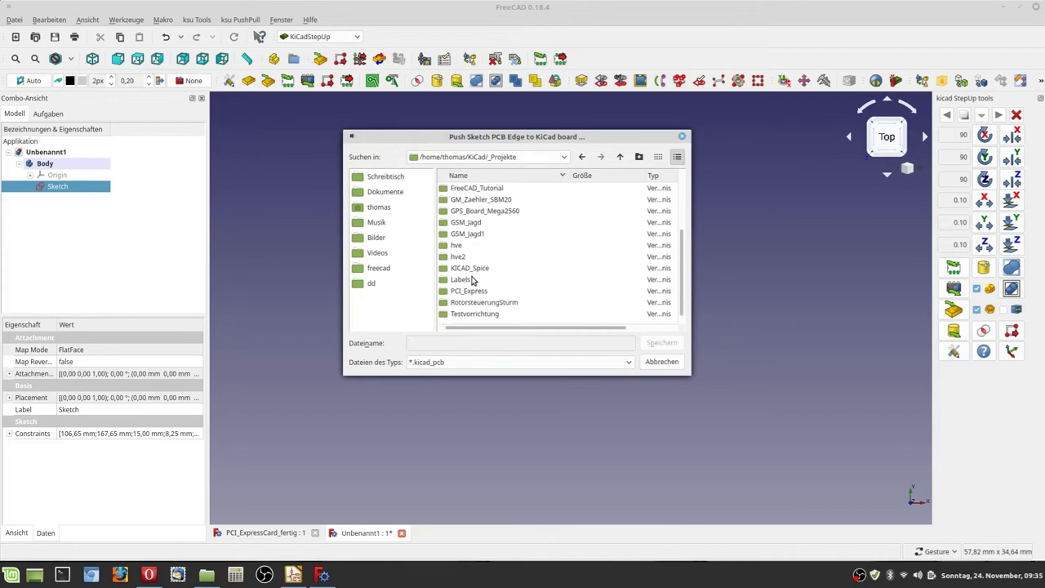
double_click(469, 292)
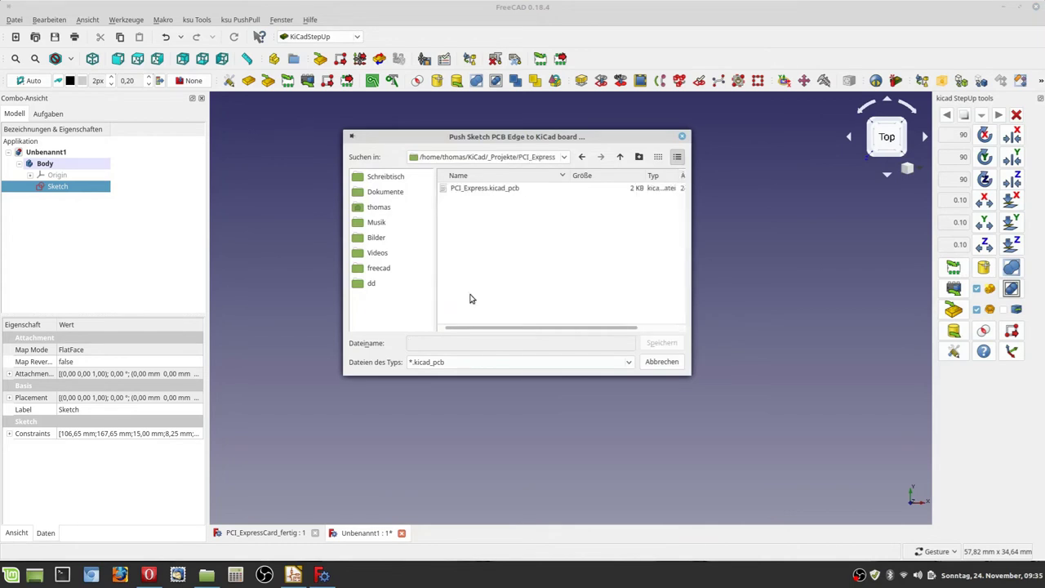
left_click(484, 188)
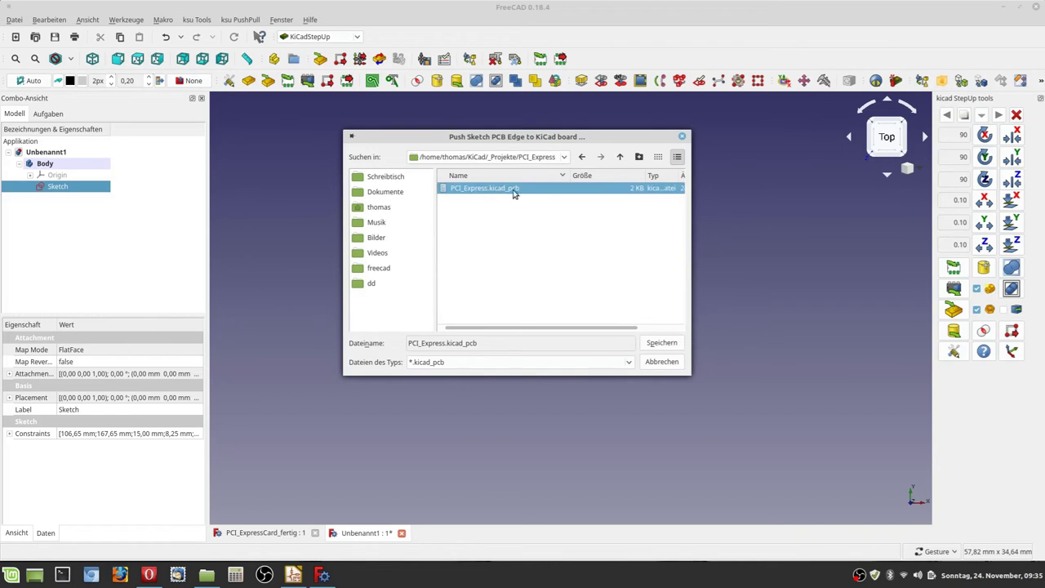
left_click(661, 343)
left_click(577, 251)
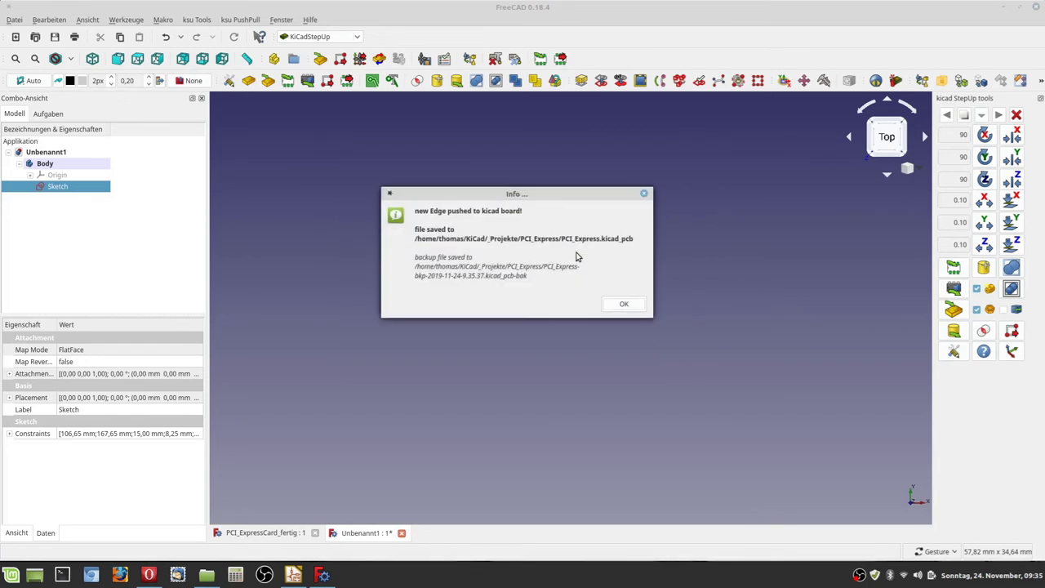
left_click(625, 309)
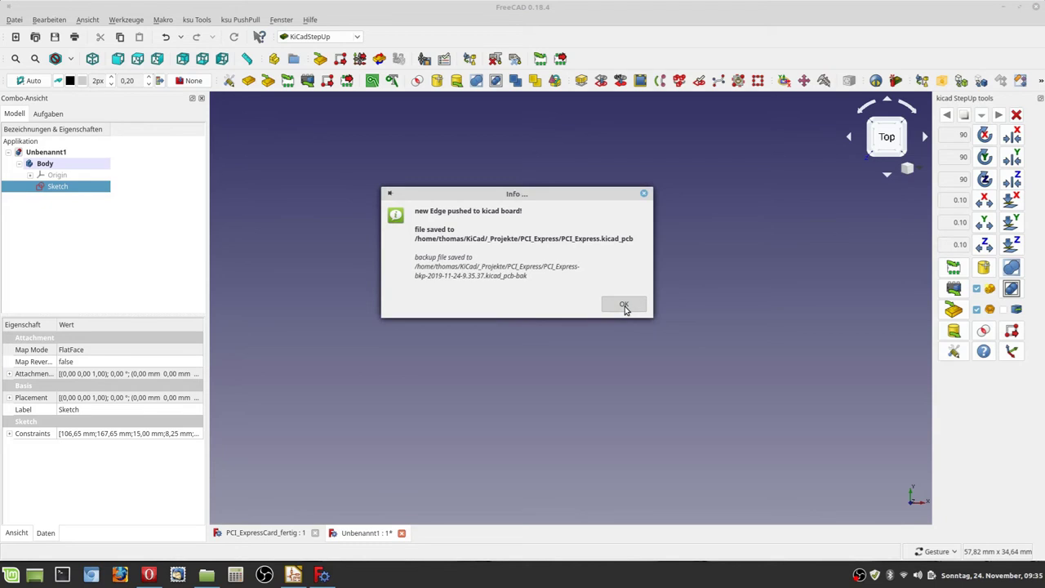
left_click(624, 308)
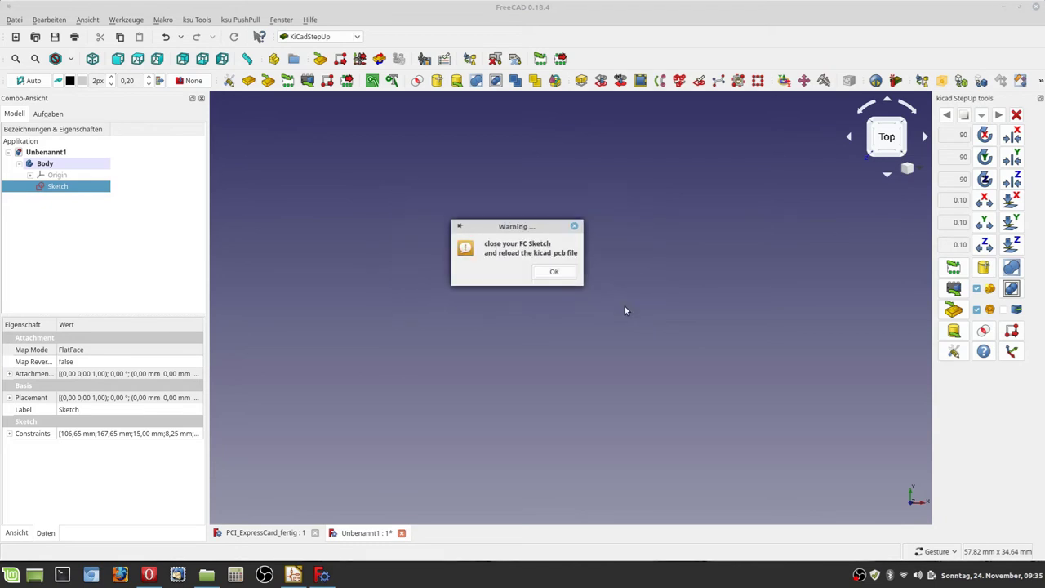
left_click(552, 273)
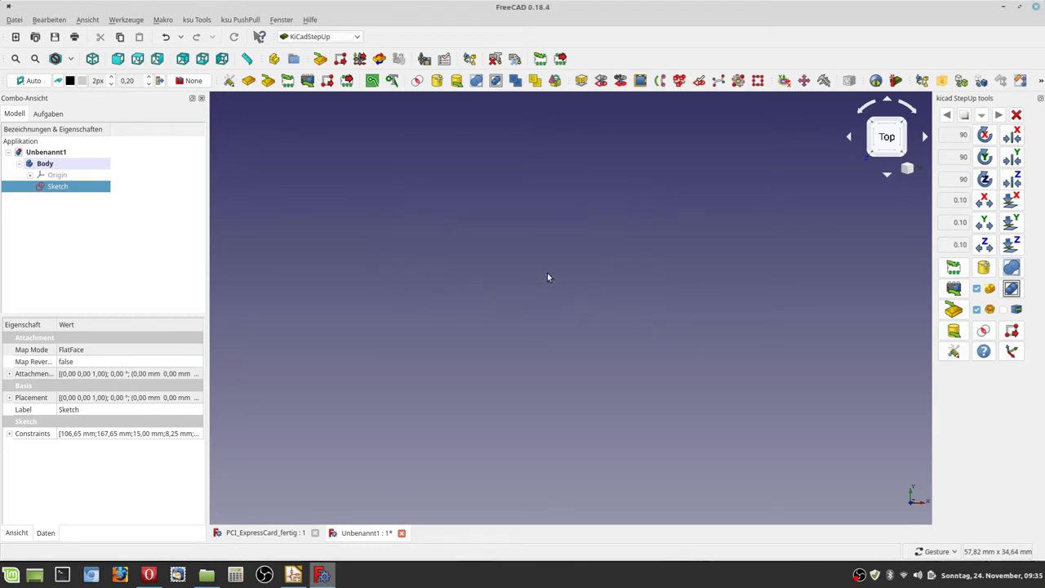
Minimize FreeCAD and reopen the PCI_Express board in Pcbnew from the KiCad project manager to view the card outline
left_click(1004, 7)
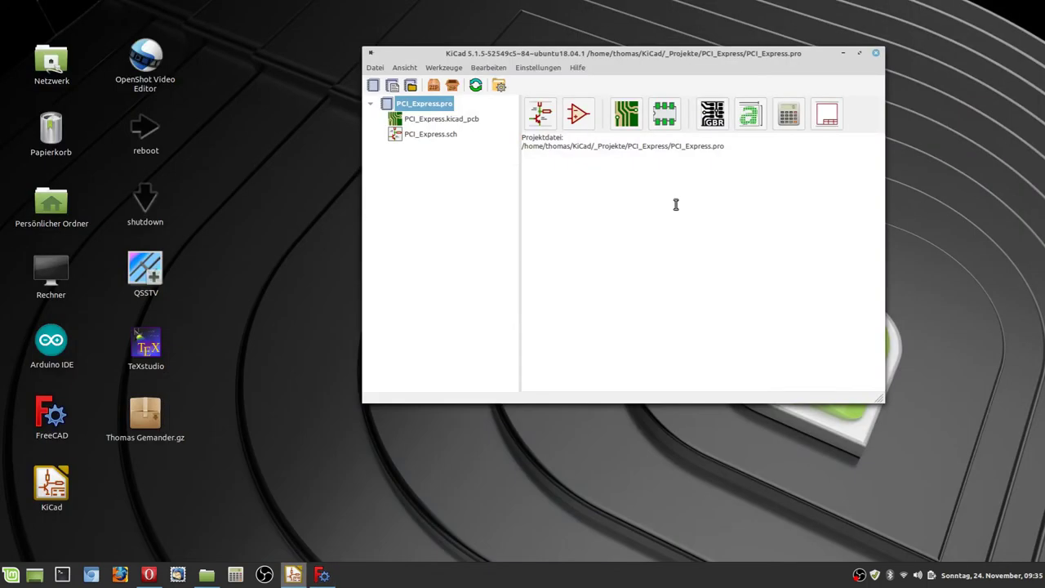
left_click(624, 118)
scroll(453, 302, "down", 1)
scroll(412, 355, "up", 1)
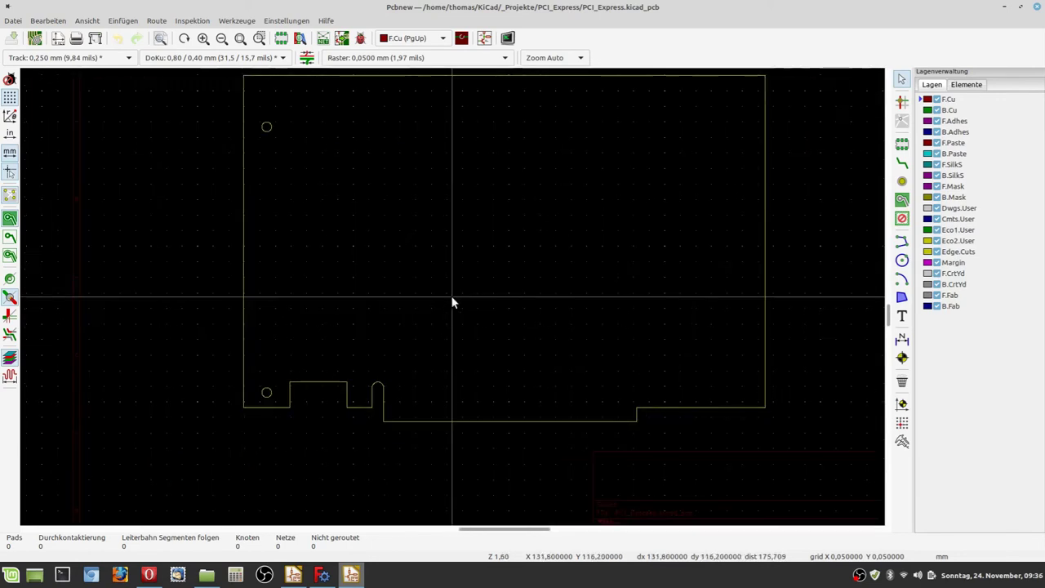
Place the BUS_PCIexpress_x16 footprint from the Connector_PCBEdge library just above the board outline's lower connector edge
scroll(452, 302, "down", 1)
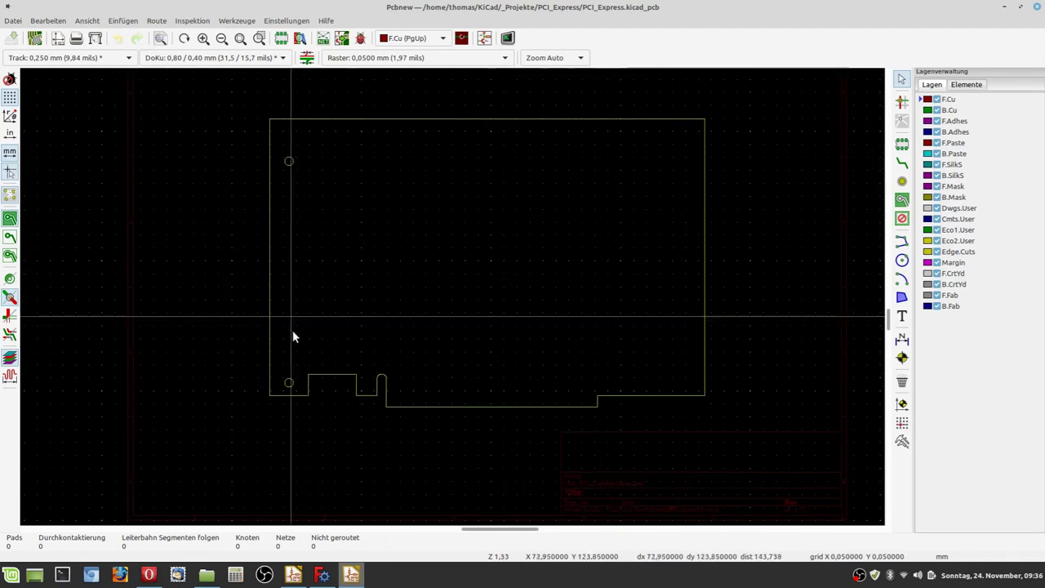
scroll(488, 277, "down", 1)
scroll(408, 367, "up", 3)
scroll(453, 302, "up", 1)
scroll(453, 302, "up", 1)
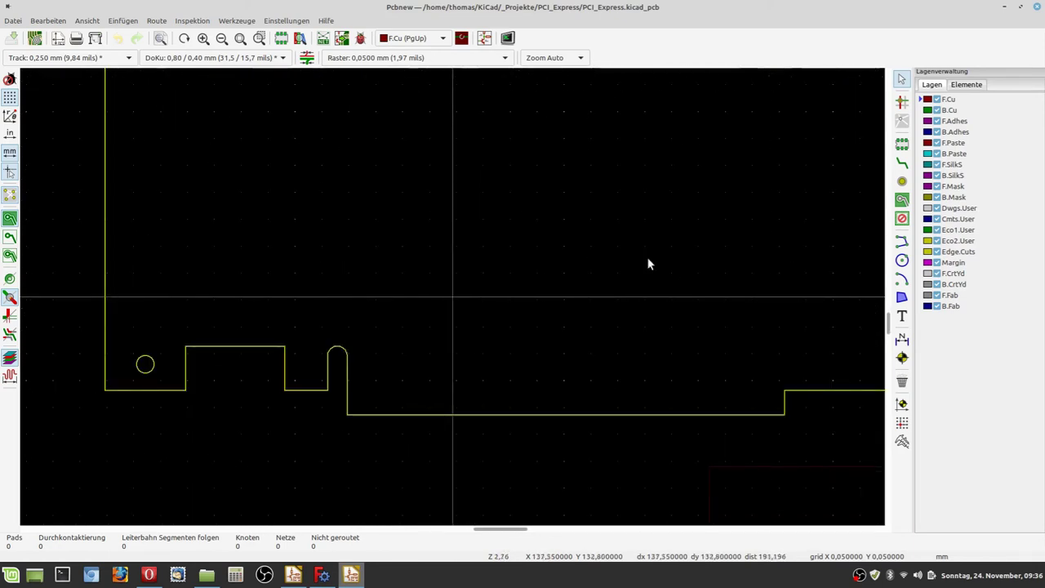
left_click(901, 143)
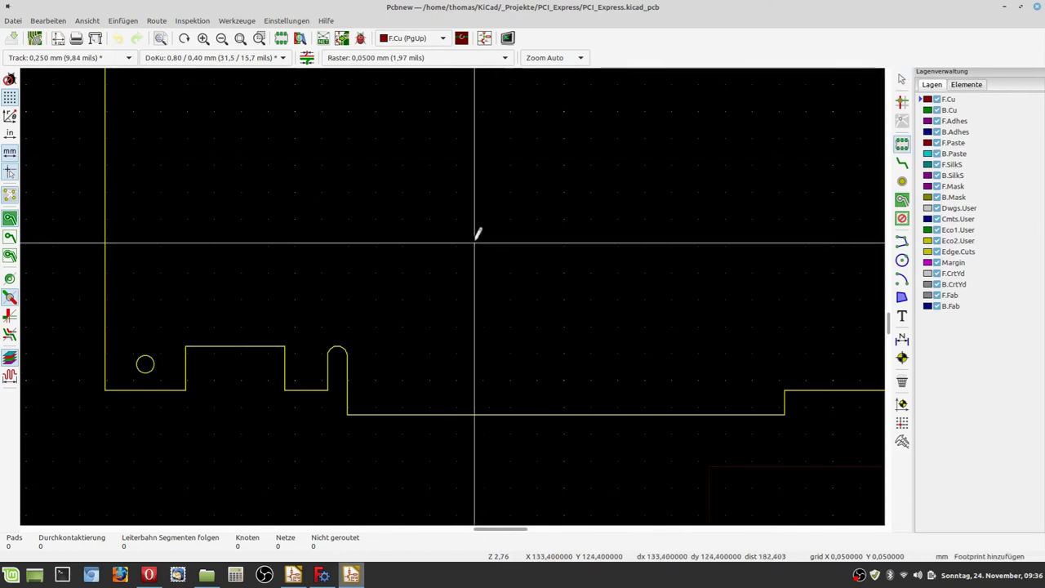
left_click(407, 253)
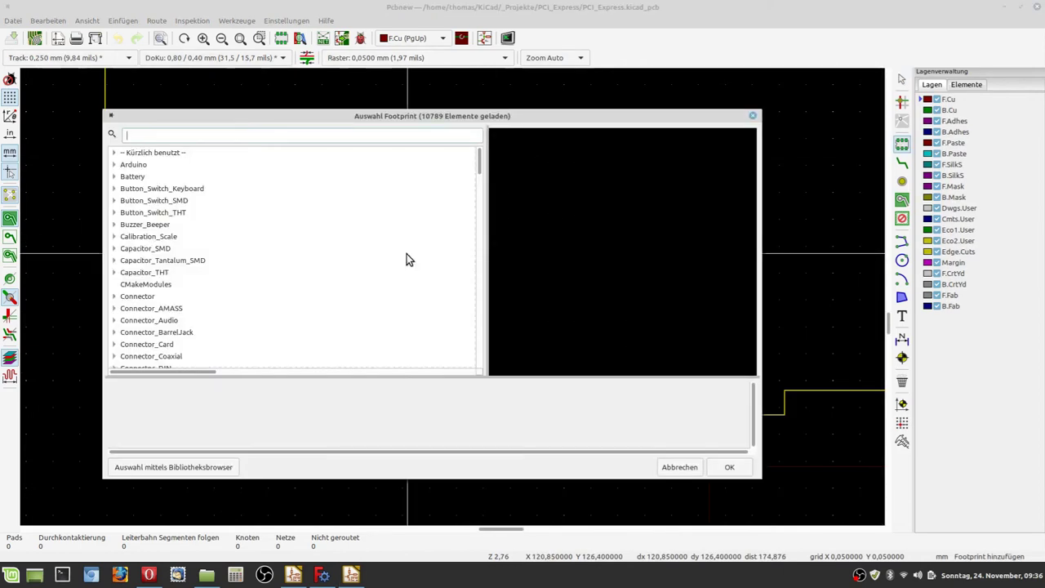
type("pci")
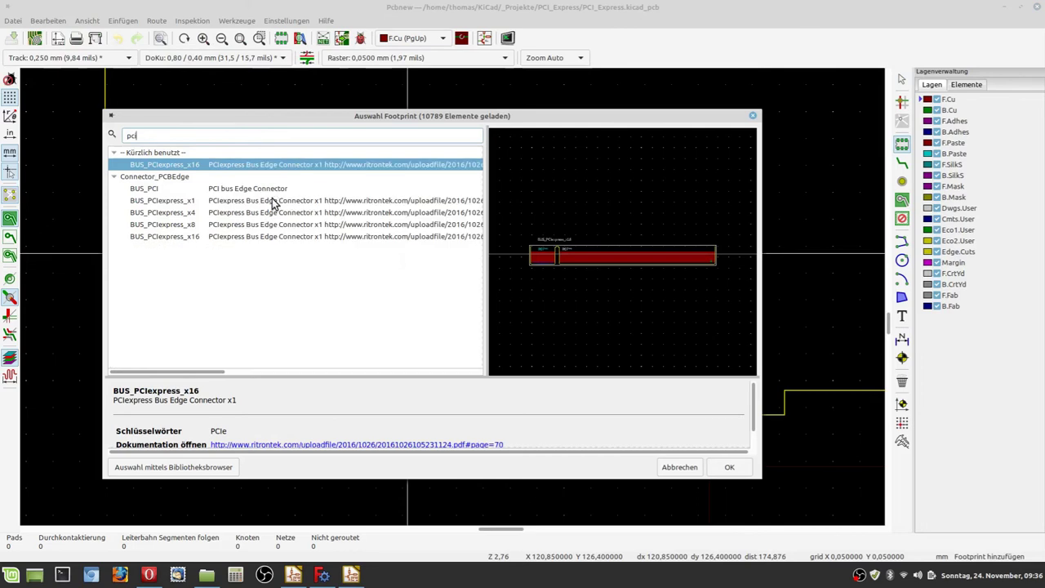
left_click(272, 236)
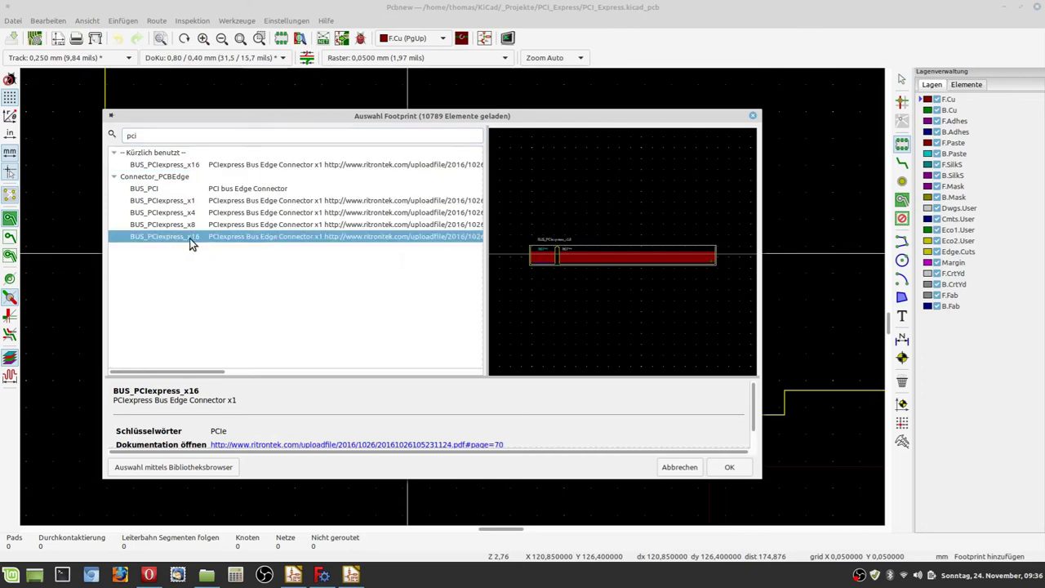
left_click(727, 467)
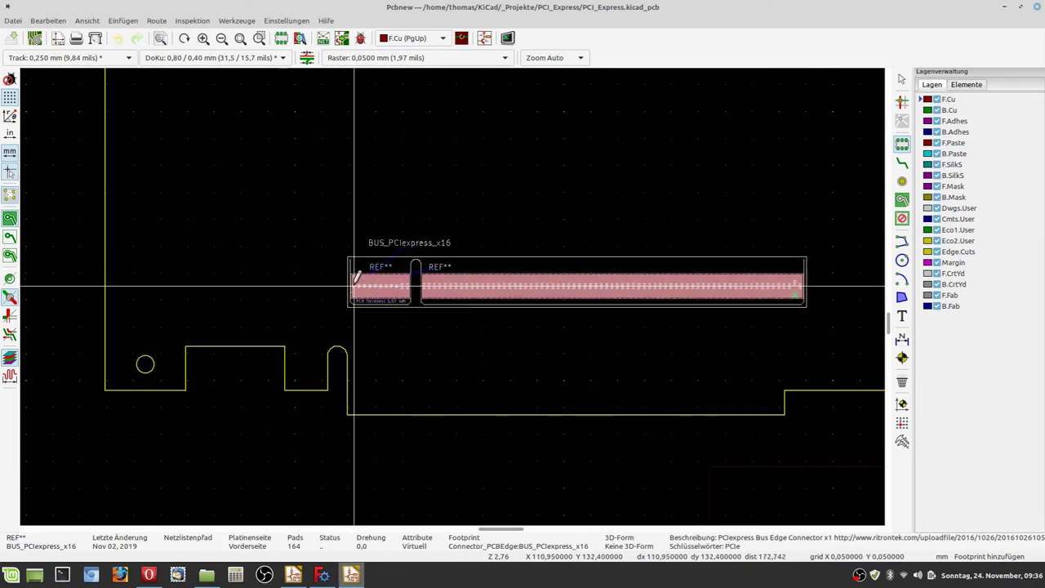
scroll(451, 244, "up", 1)
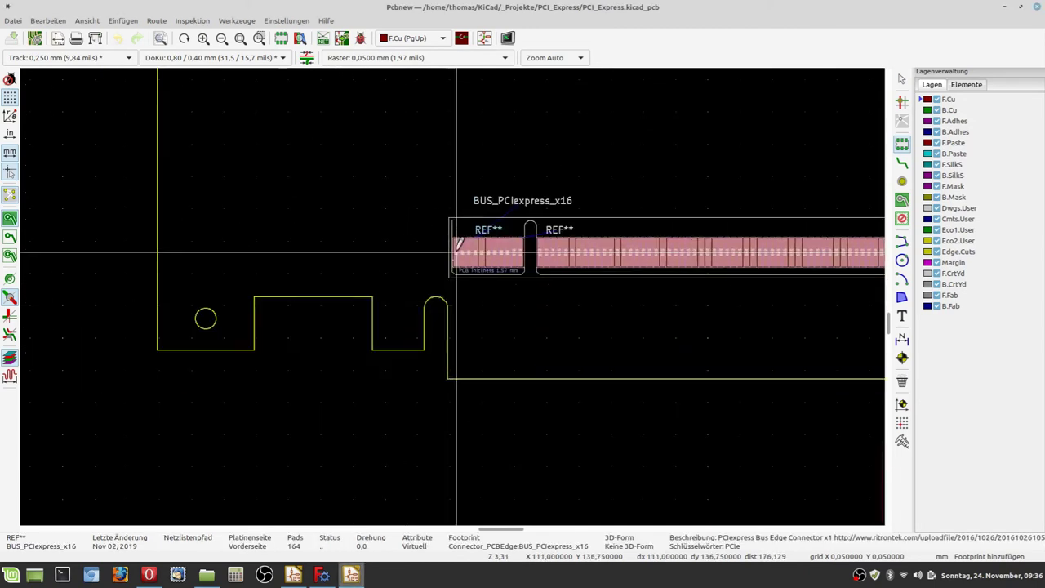
scroll(452, 249, "down", 1)
left_click(443, 279)
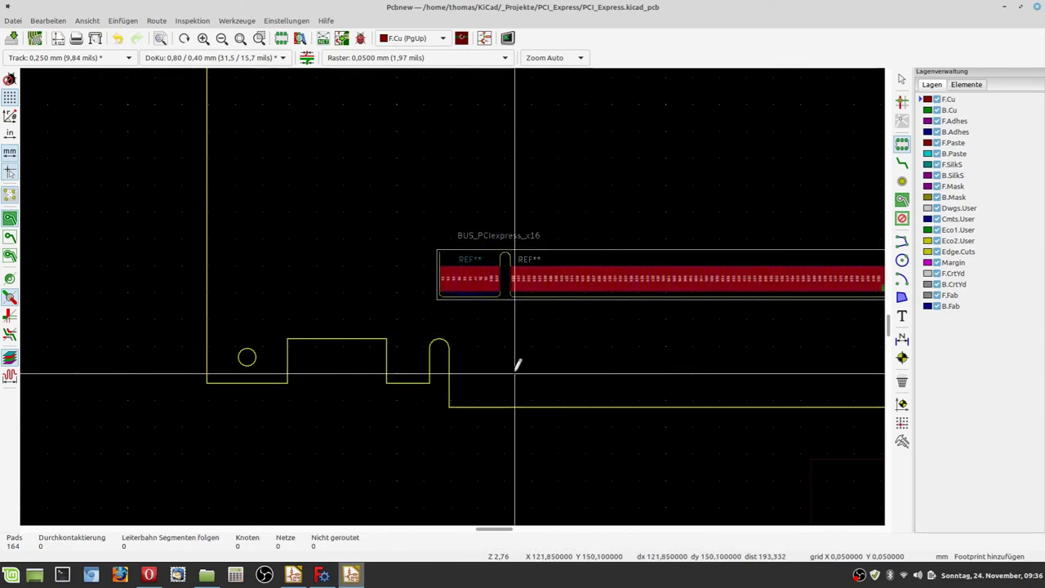
Select the 0.0500 mm grid and end footprint placement
scroll(454, 285, "up", 2)
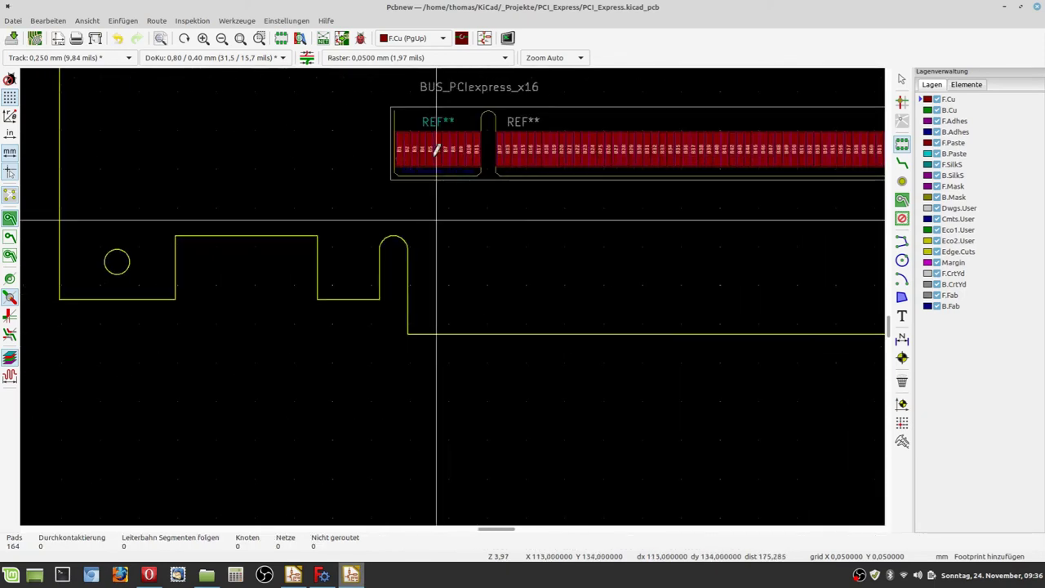
left_click(412, 58)
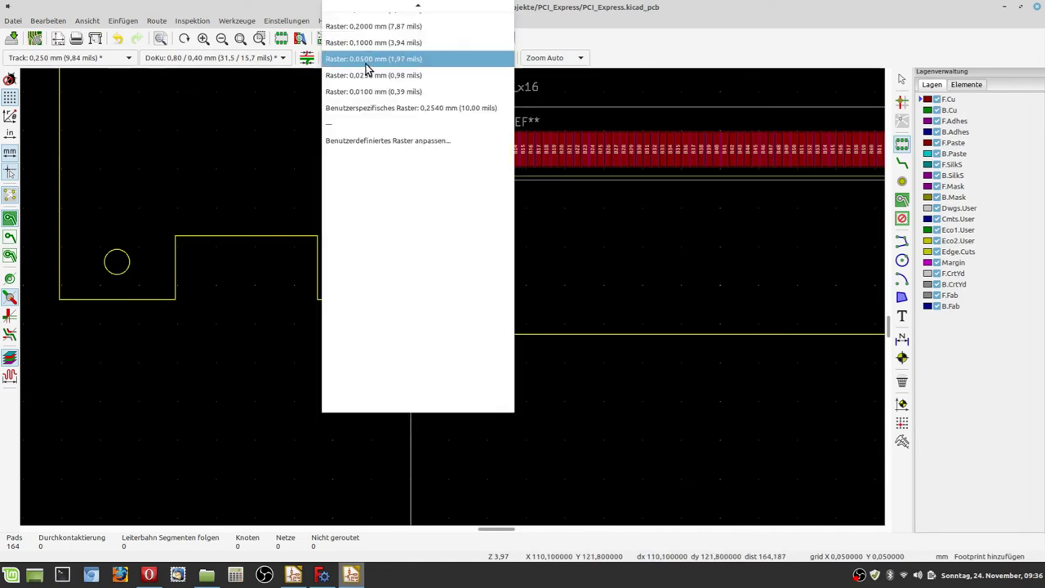
left_click(415, 62)
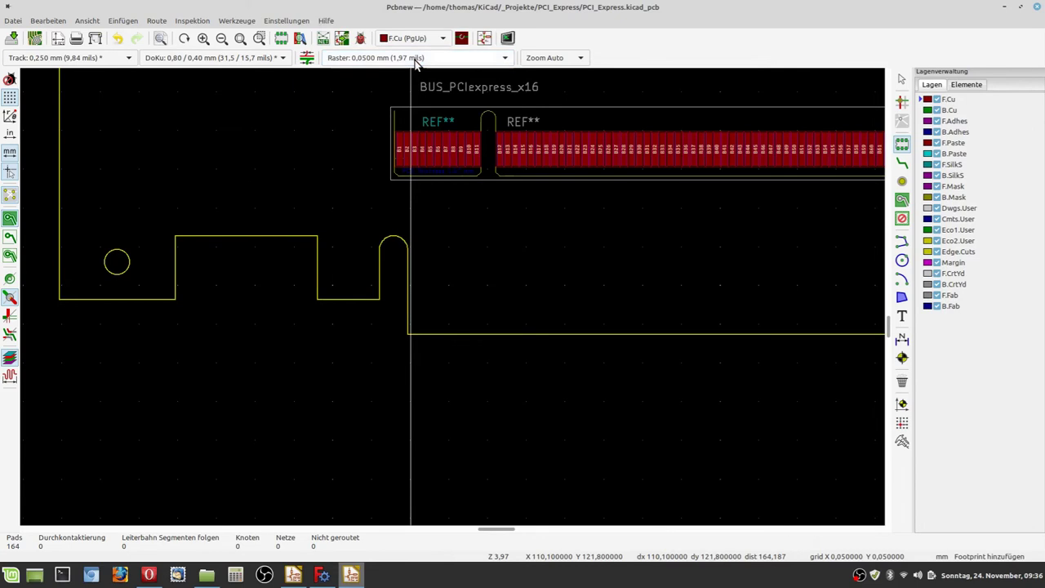
scroll(501, 226, "up", 2)
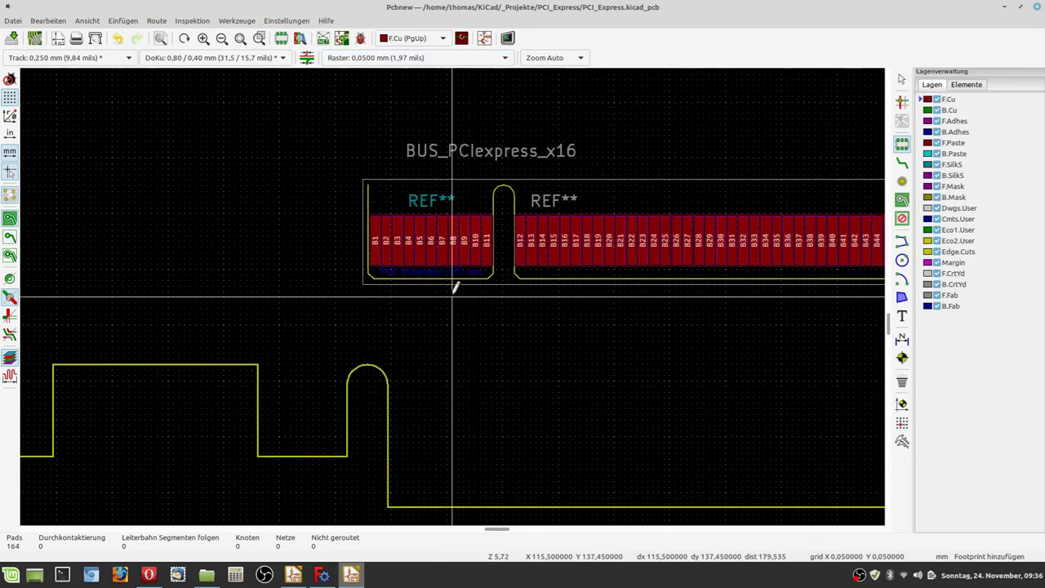
right_click(536, 375)
left_click(563, 392)
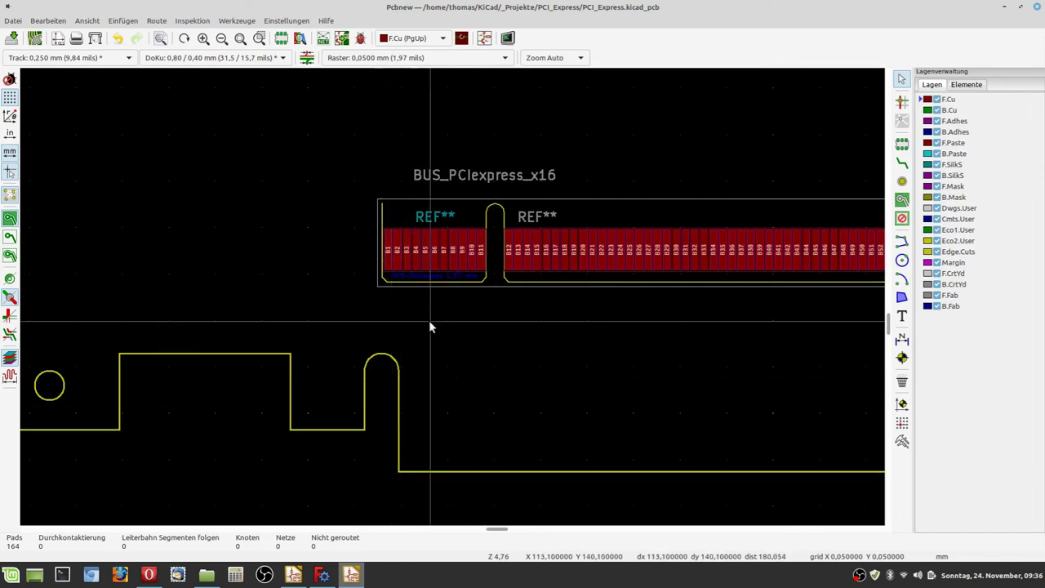
Move the PCIe connector footprint to the corner beside the rounded slot, trying to align their edges on the 0.0500 mm grid
left_click(468, 218)
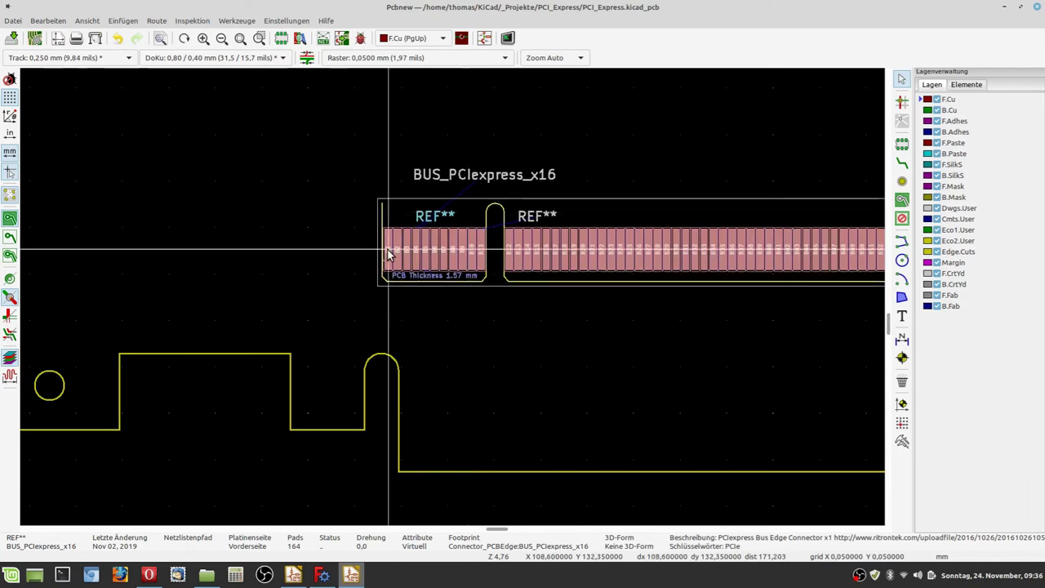
key("m")
scroll(392, 470, "up", 1)
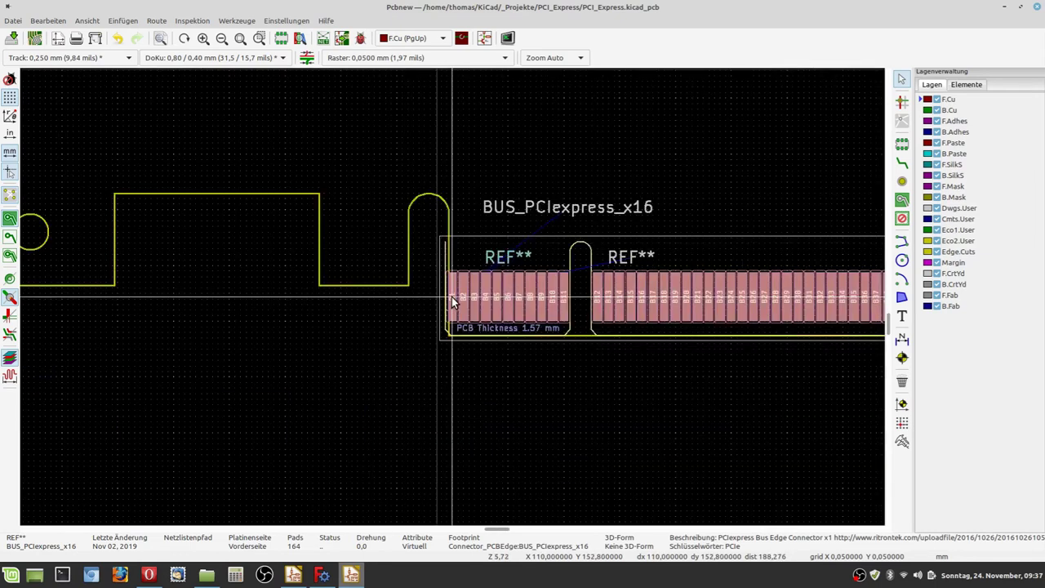
scroll(453, 301, "up", 4)
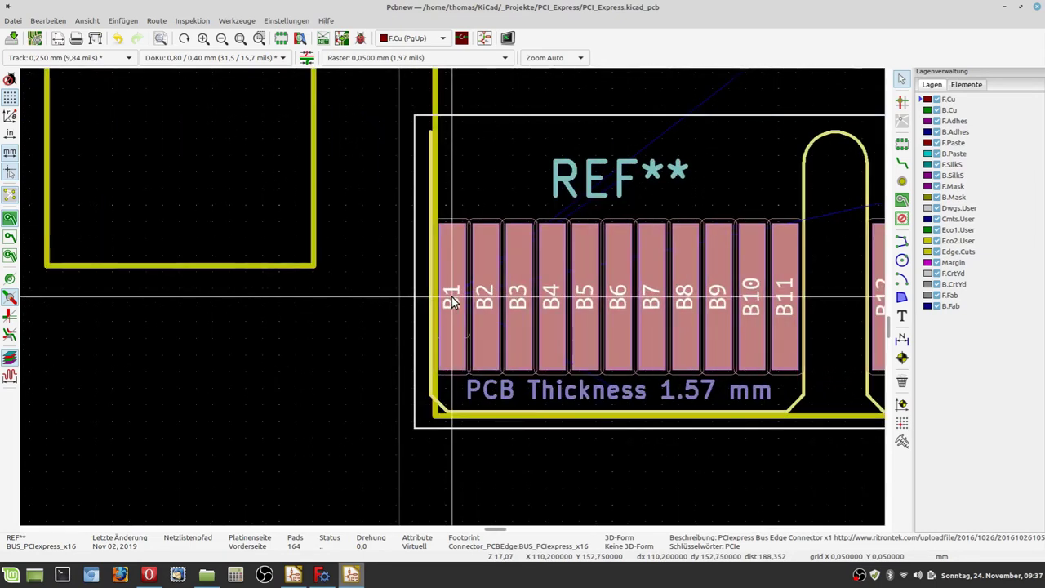
scroll(454, 301, "up", 1)
scroll(455, 305, "up", 1)
scroll(454, 304, "down", 1)
scroll(454, 303, "up", 1)
scroll(453, 302, "down", 1)
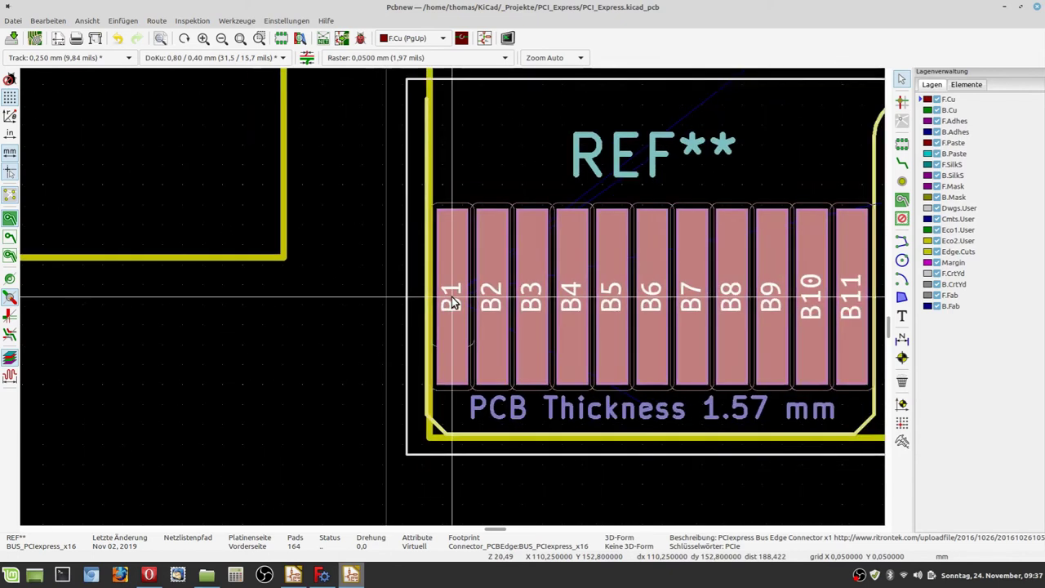
scroll(453, 302, "up", 1)
scroll(452, 299, "down", 1)
scroll(452, 295, "down", 1)
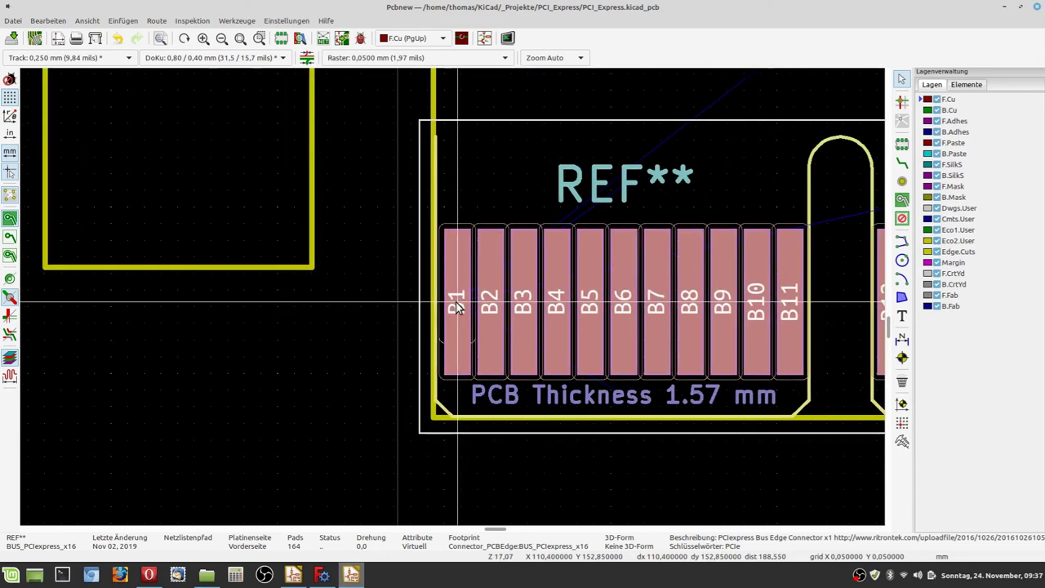
scroll(452, 299, "up", 1)
scroll(452, 302, "up", 1)
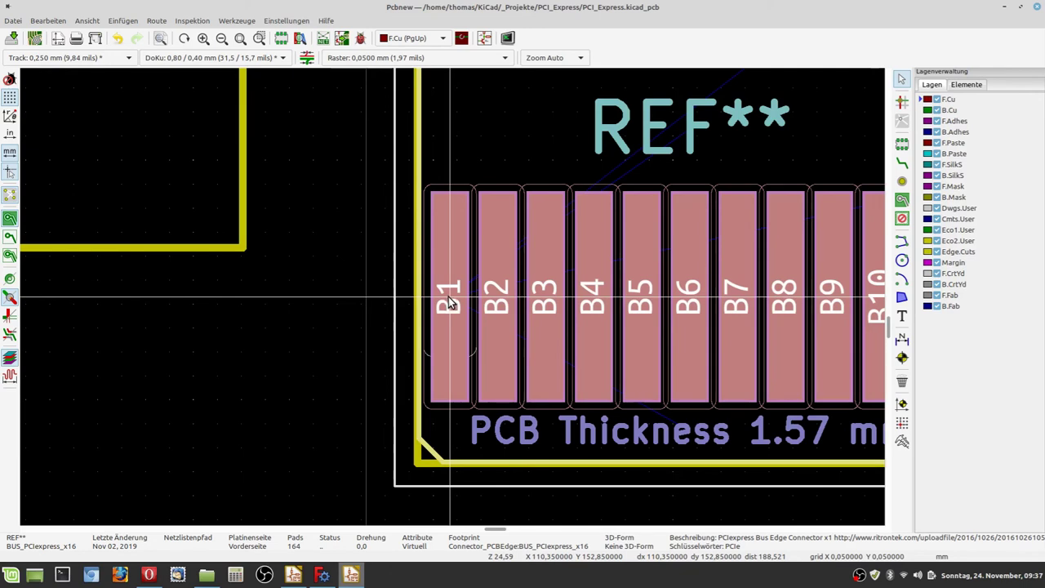
scroll(448, 302, "down", 1)
scroll(448, 302, "up", 1)
left_click_drag(448, 302, 508, 209)
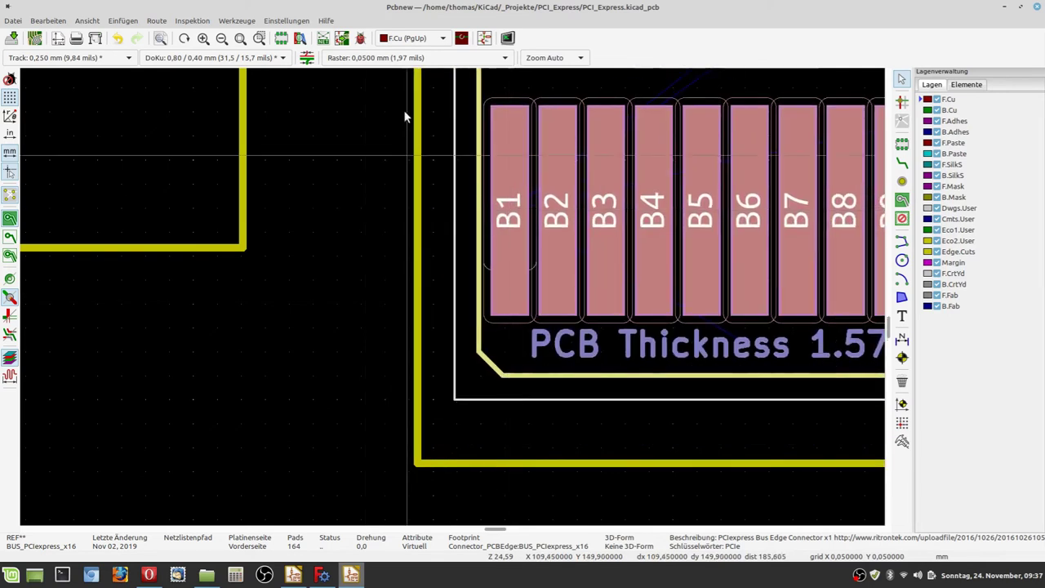
Switch the grid to 0.0100 mm and align the connector footprint's outline exactly with the vertical and lower board edges
left_click(400, 59)
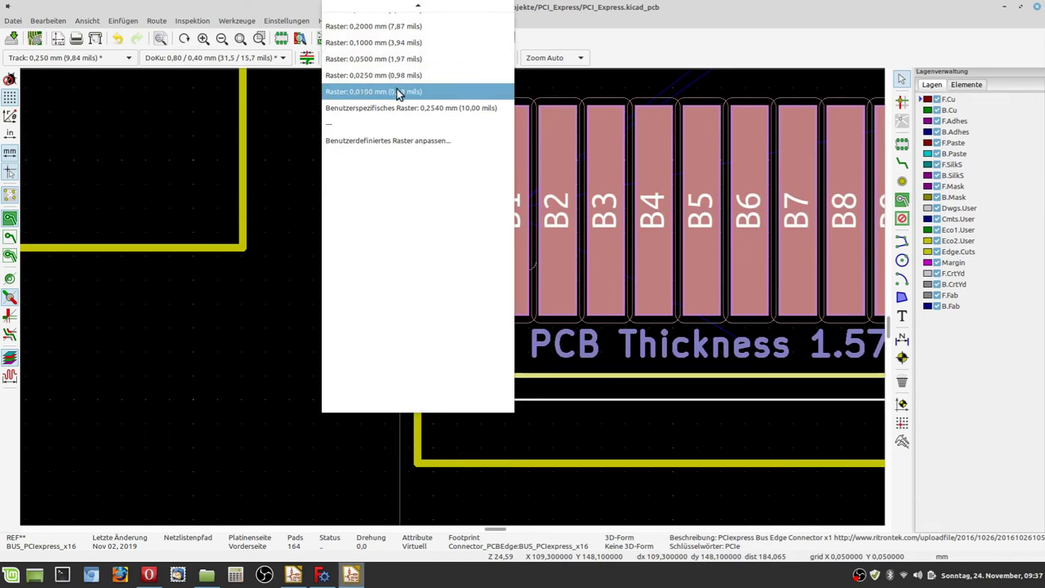
left_click(398, 92)
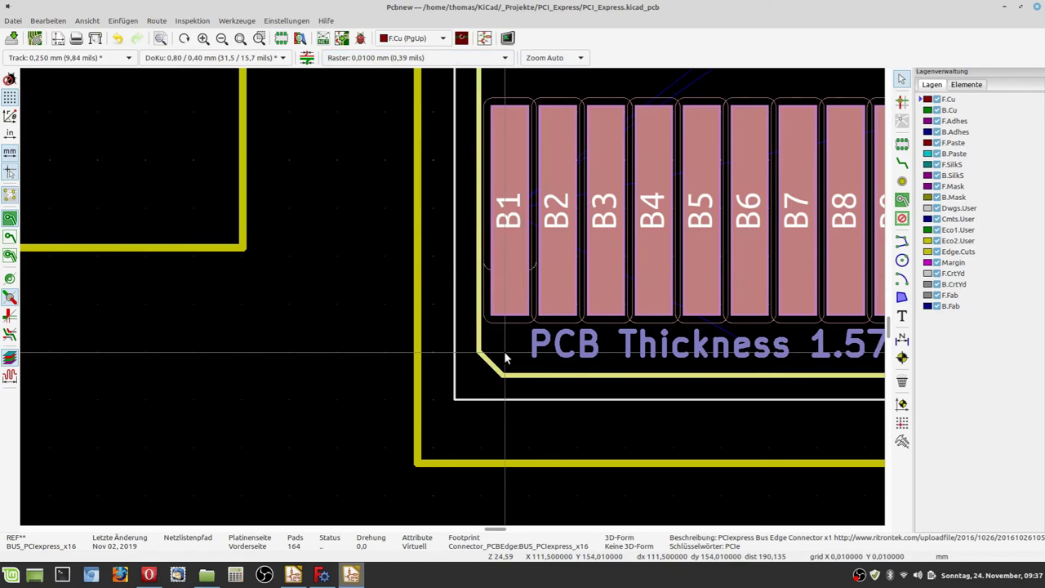
left_click_drag(509, 210, 454, 309)
left_click_drag(445, 302, 451, 301)
scroll(451, 301, "up", 2)
scroll(451, 300, "down", 1)
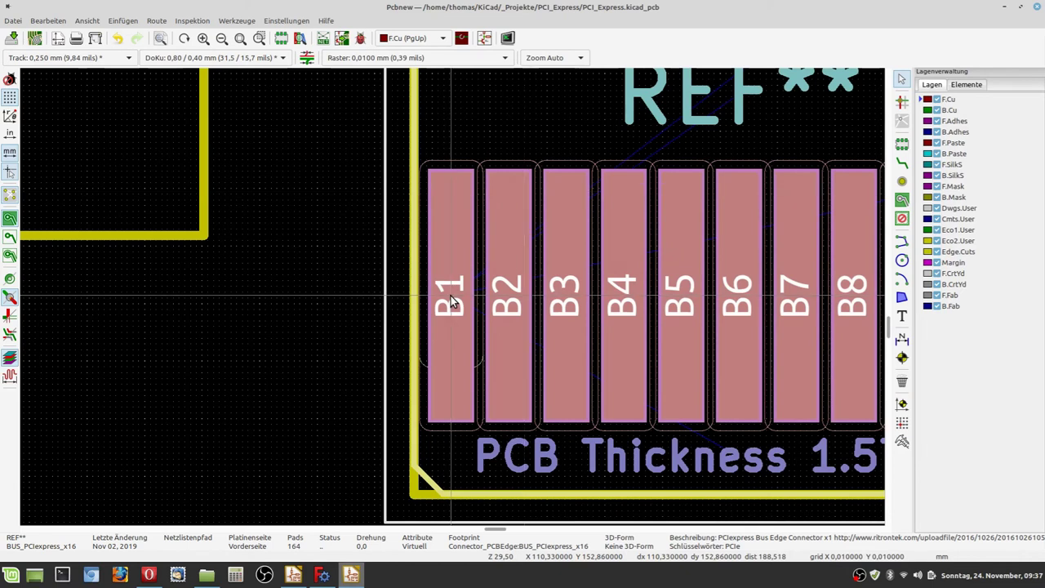
scroll(453, 303, "down", 2)
scroll(453, 303, "down", 1)
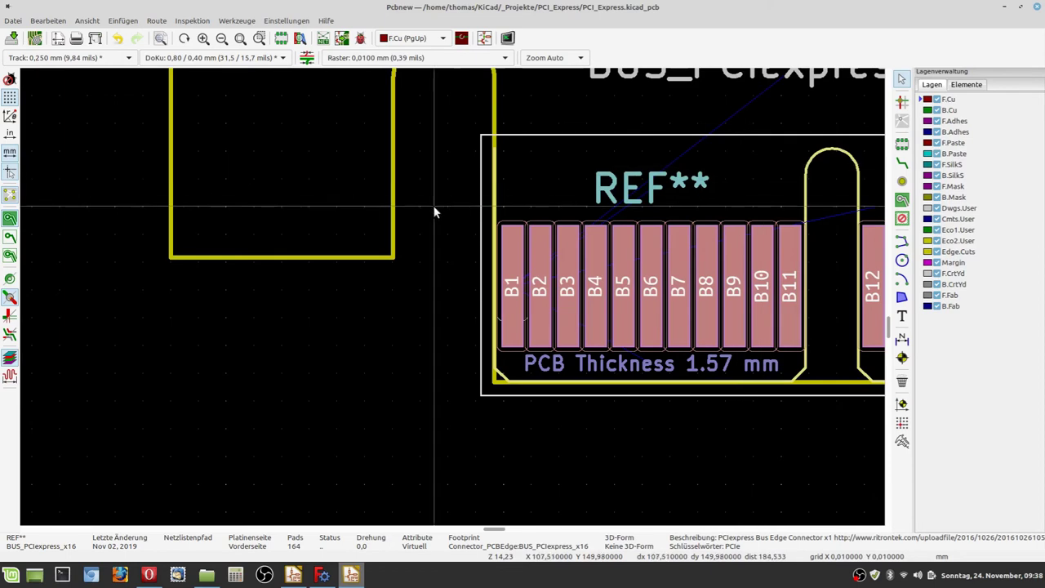
key("Escape")
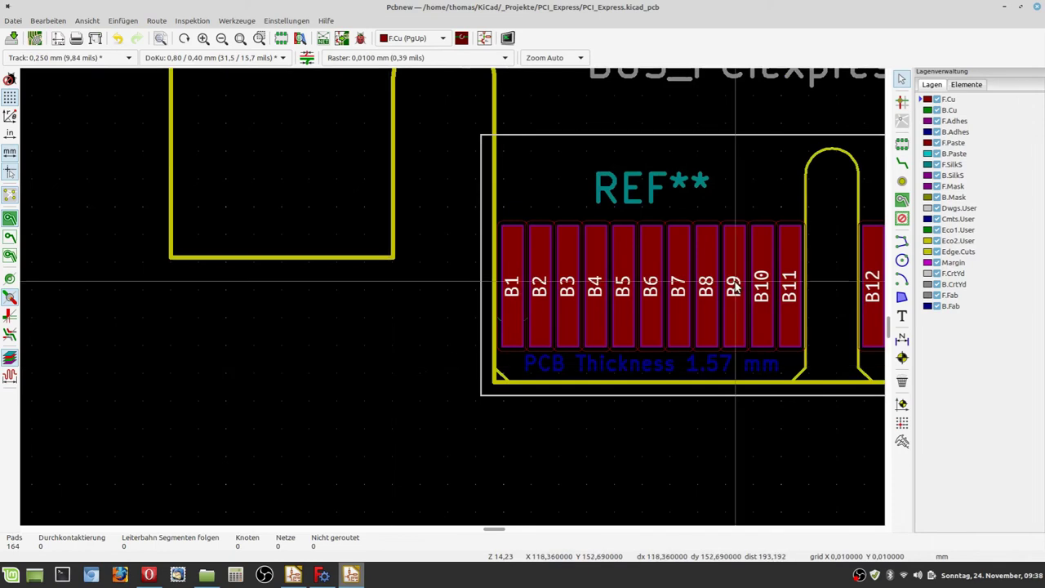
Lock the aligned BUS_PCIexpress_x16 footprint in position and deselect it
left_click(532, 190)
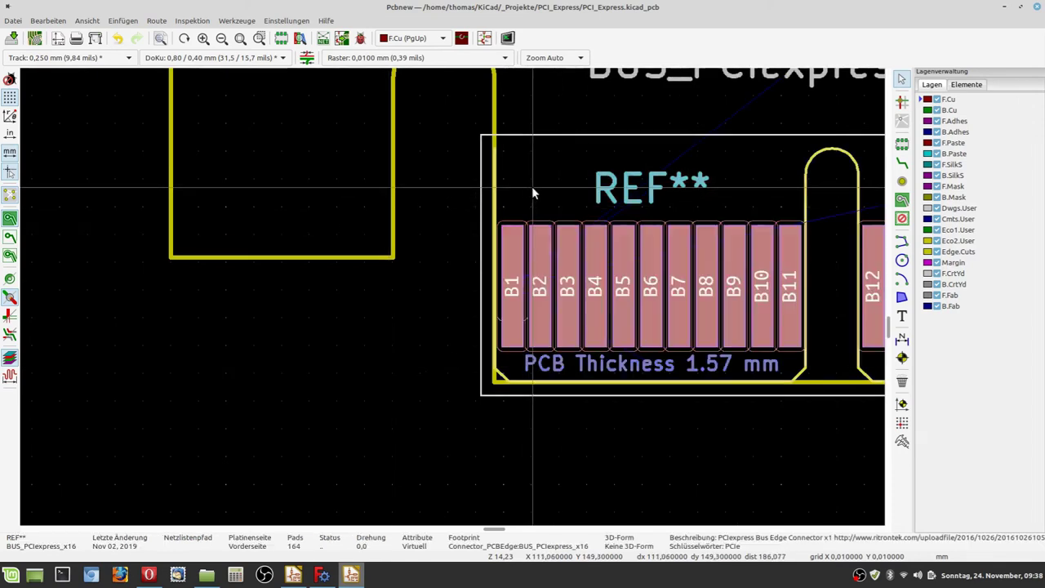
right_click(531, 193)
mouse_move(606, 450)
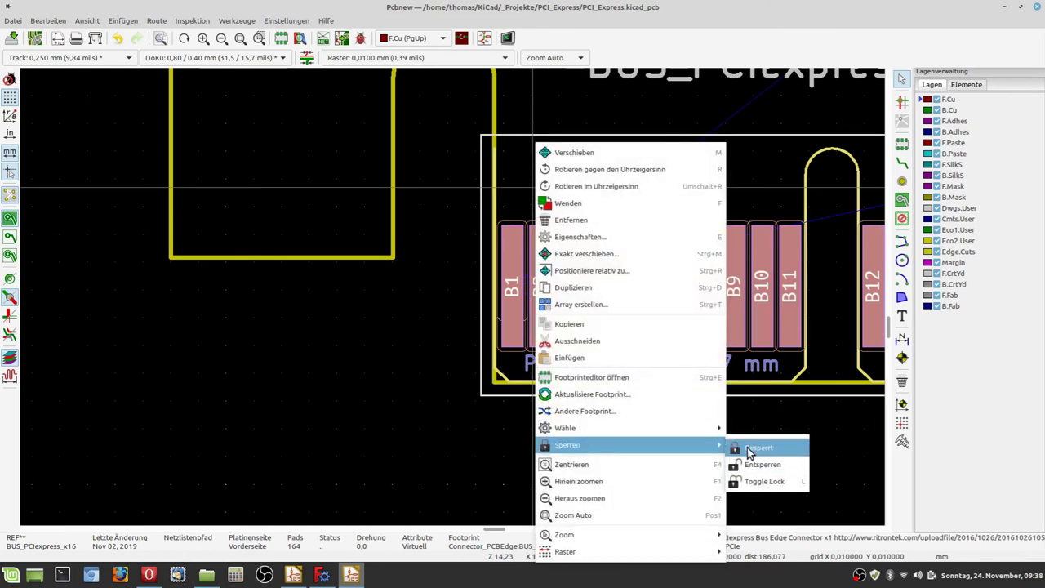
left_click(755, 448)
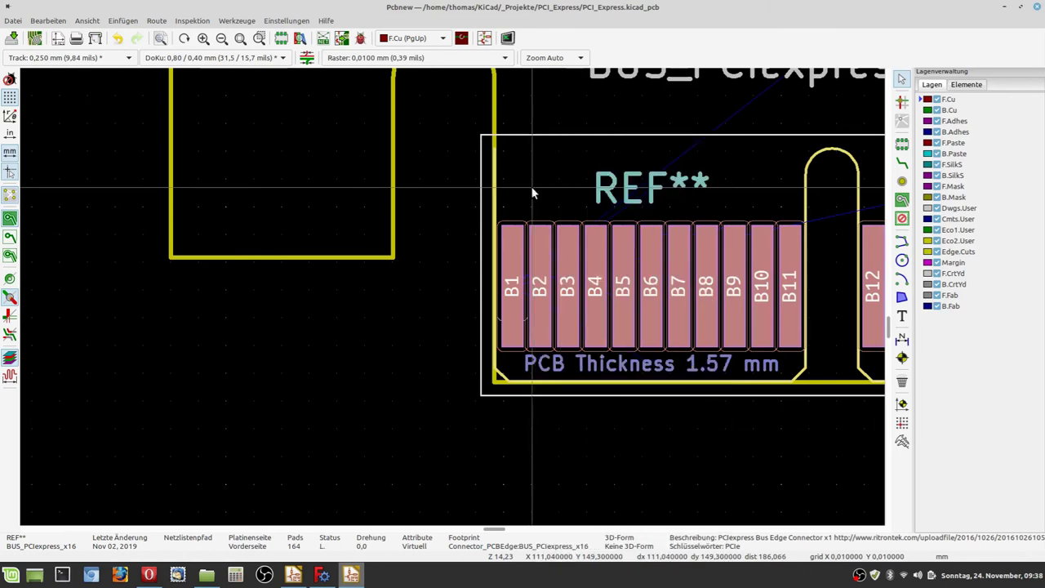
left_click(406, 350)
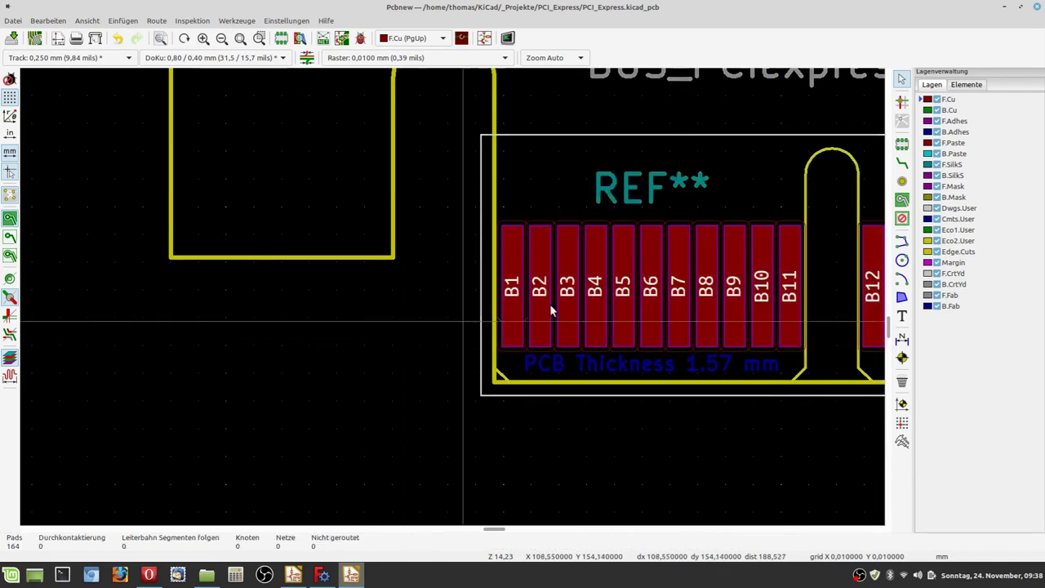
Delete the board outline's long lower edge segment and the vertical segment beside the rounded slot, where the footprint's own outline overlaps them
scroll(454, 302, "down", 1)
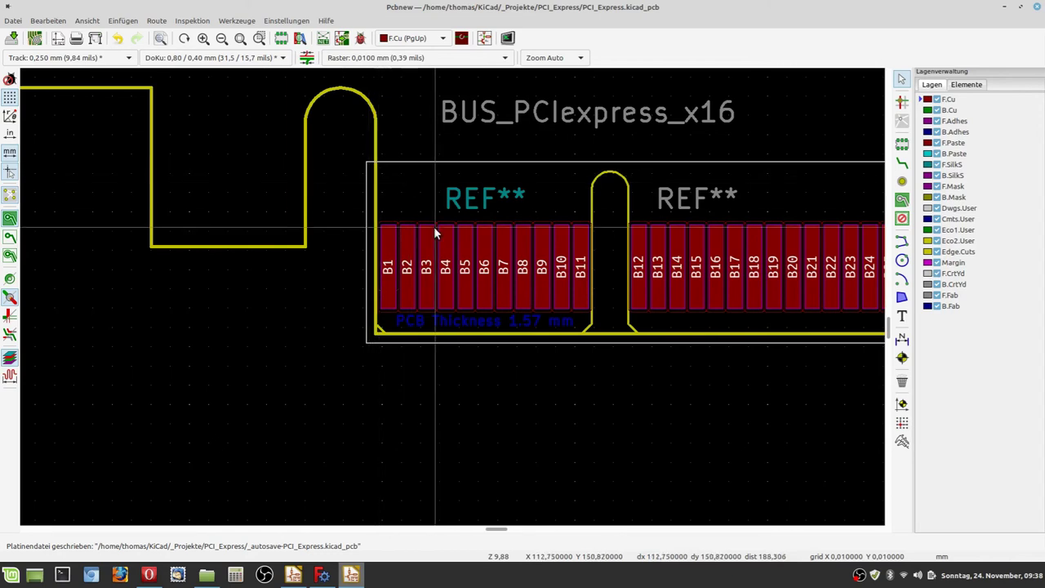
left_click(602, 335)
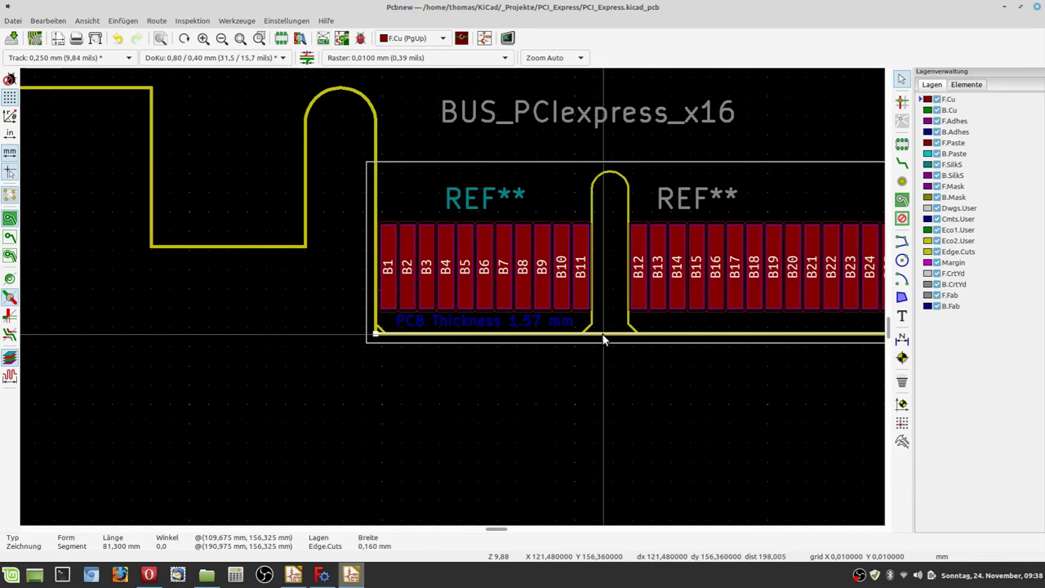
key("Delete")
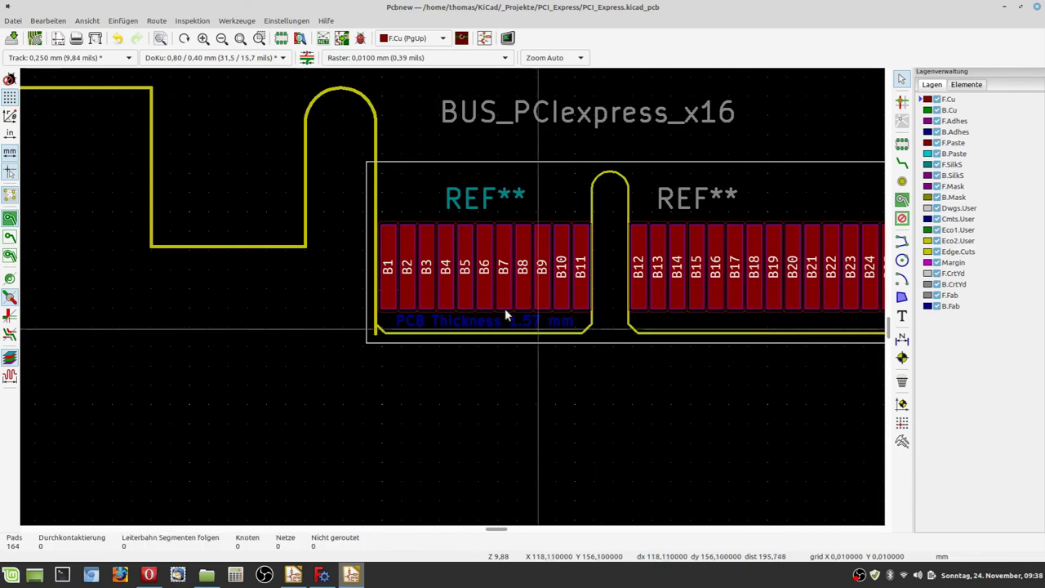
left_click(377, 146)
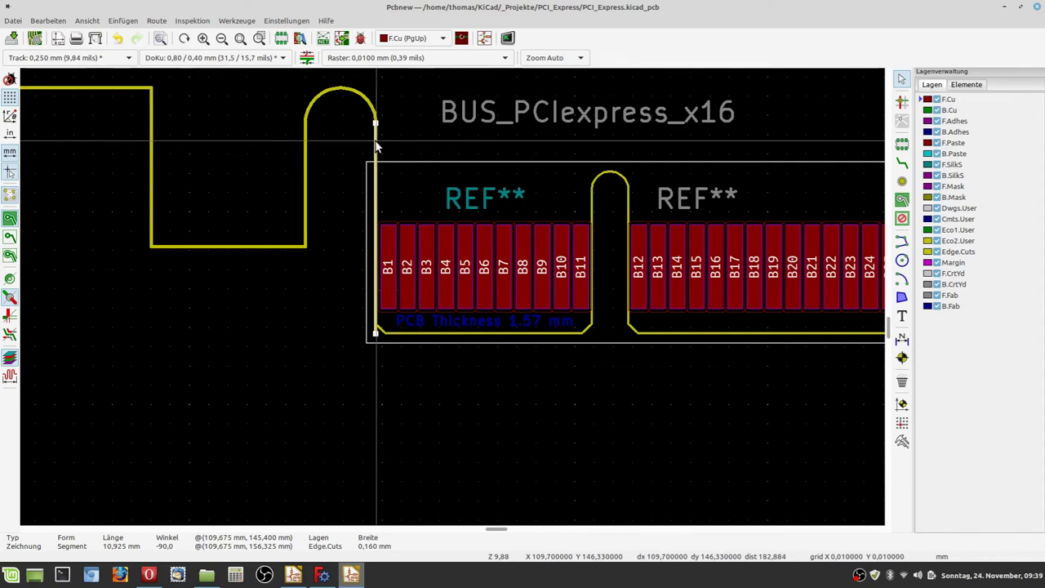
key("Delete")
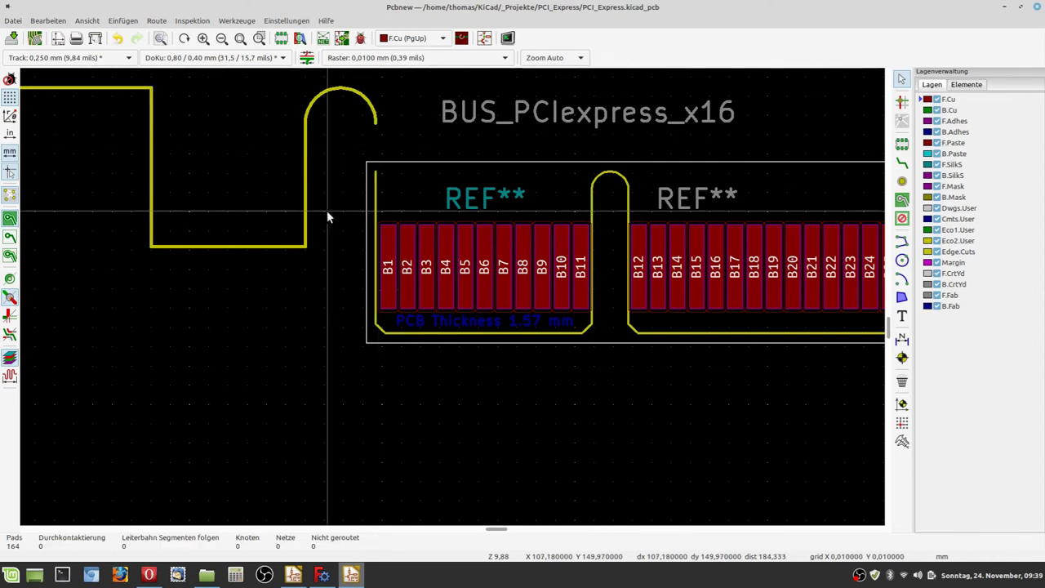
Draw an Edge.Cuts line on the 0.1000 mm grid from the rounded slot's open arc end to the start of the connector footprint's vertical outline
scroll(343, 162, "up", 2)
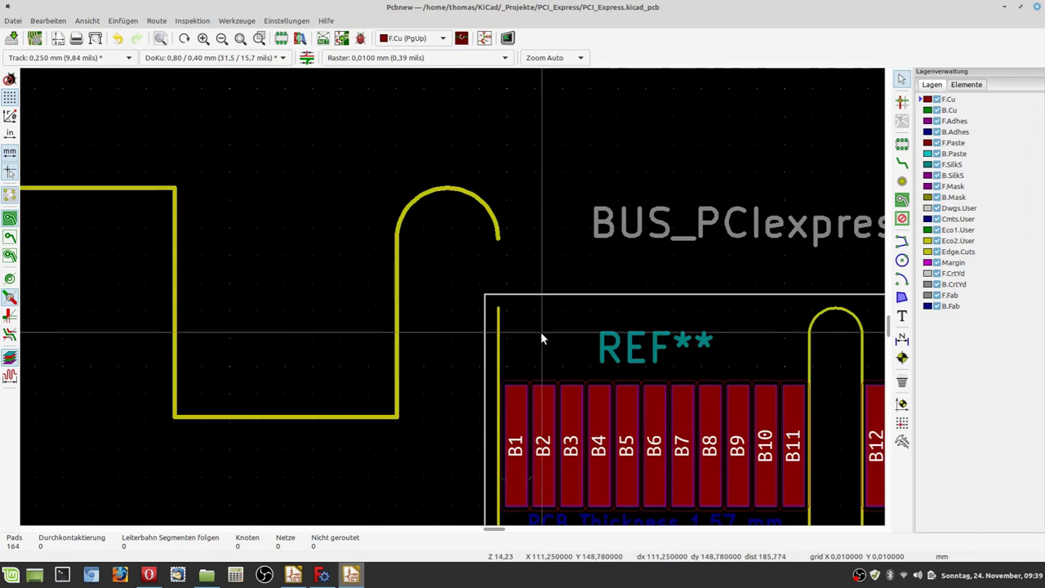
scroll(542, 338, "down", 3)
scroll(433, 263, "up", 2)
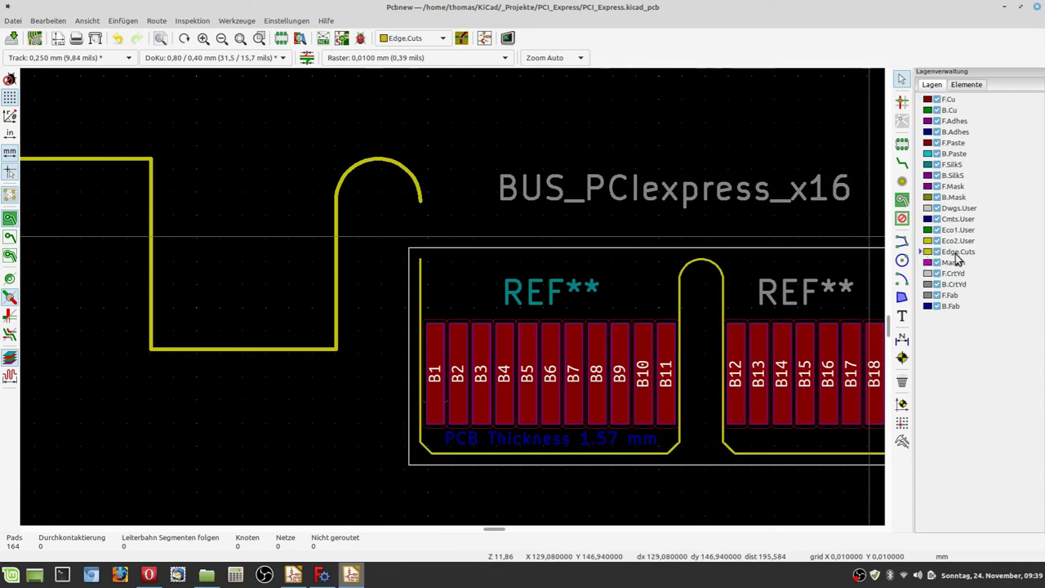
left_click(903, 240)
scroll(421, 202, "up", 5)
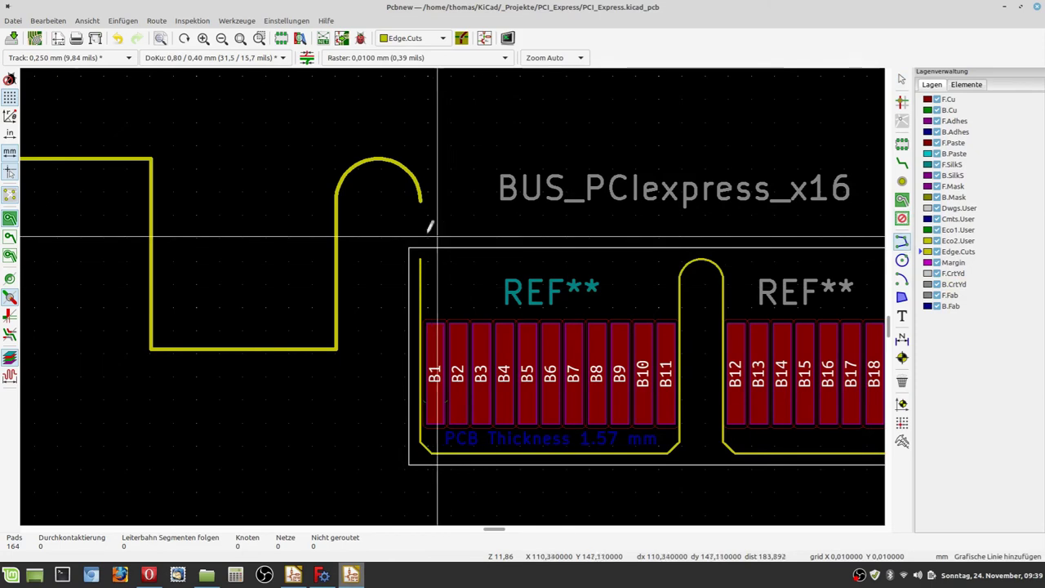
scroll(456, 263, "up", 1)
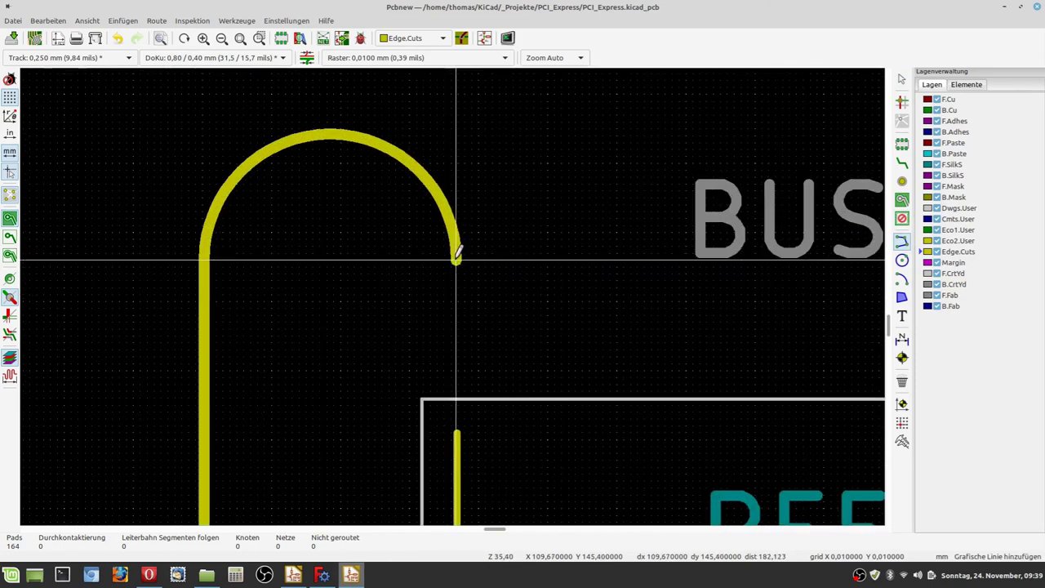
left_click(445, 58)
scroll(421, 41, "up", 1)
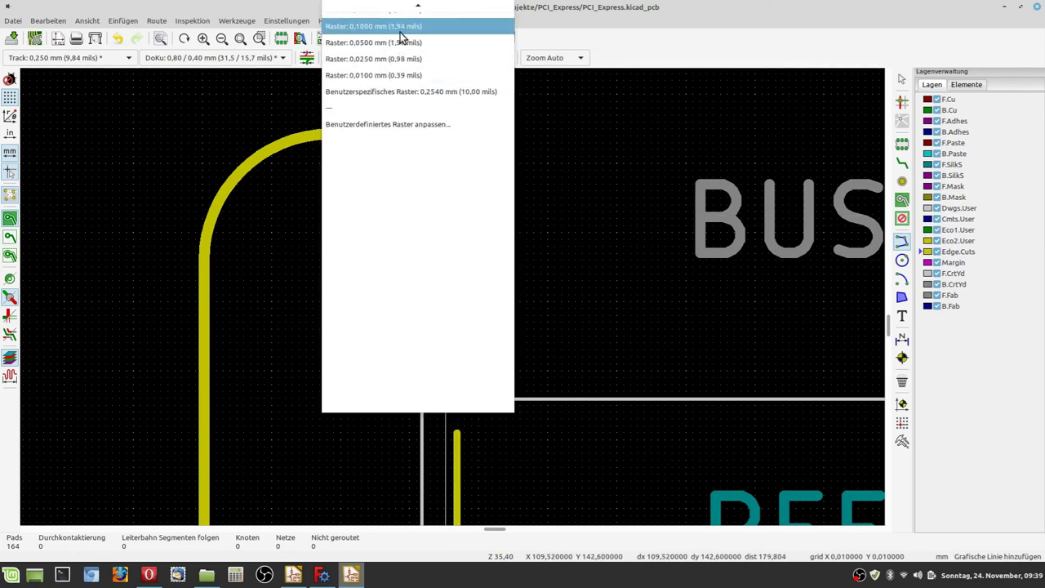
left_click(400, 28)
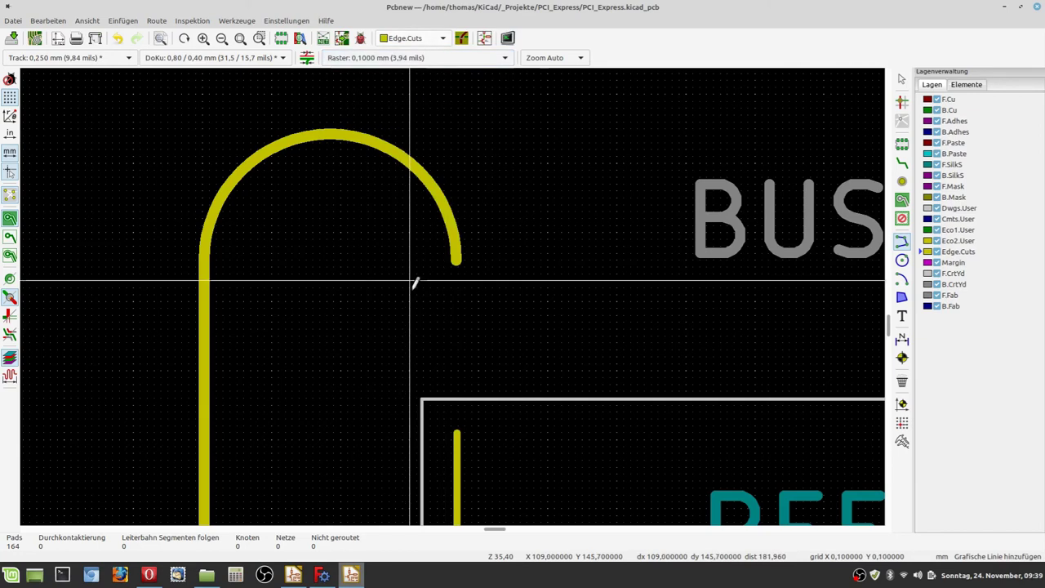
left_click(455, 260)
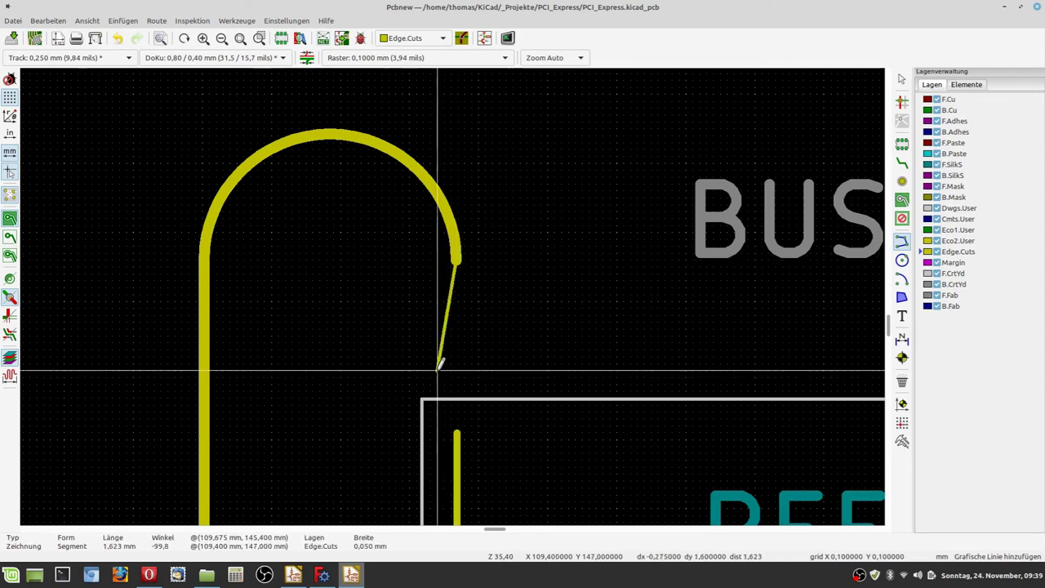
double_click(455, 433)
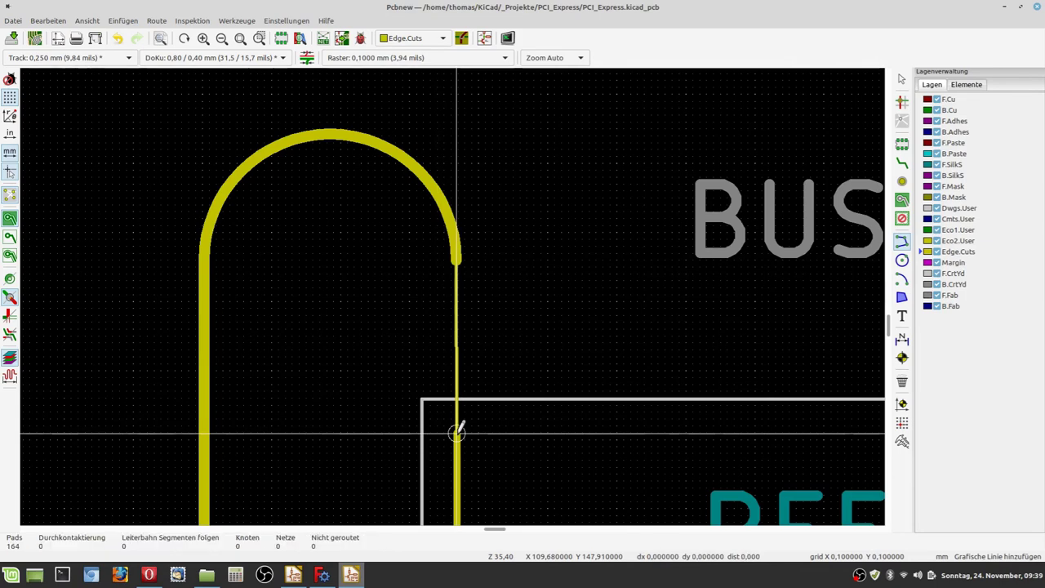
left_click(455, 432)
key("Escape")
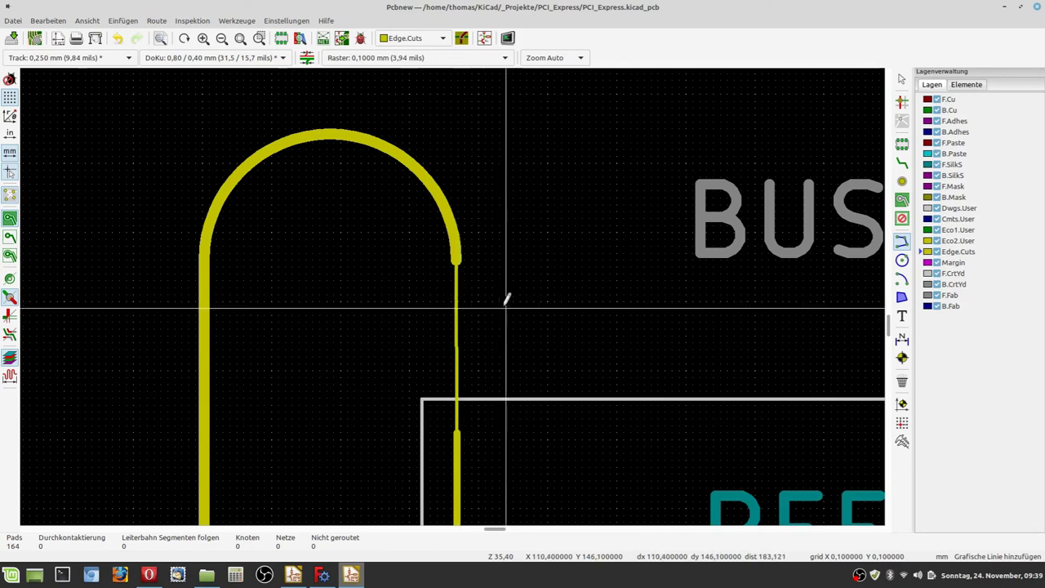
key("Escape")
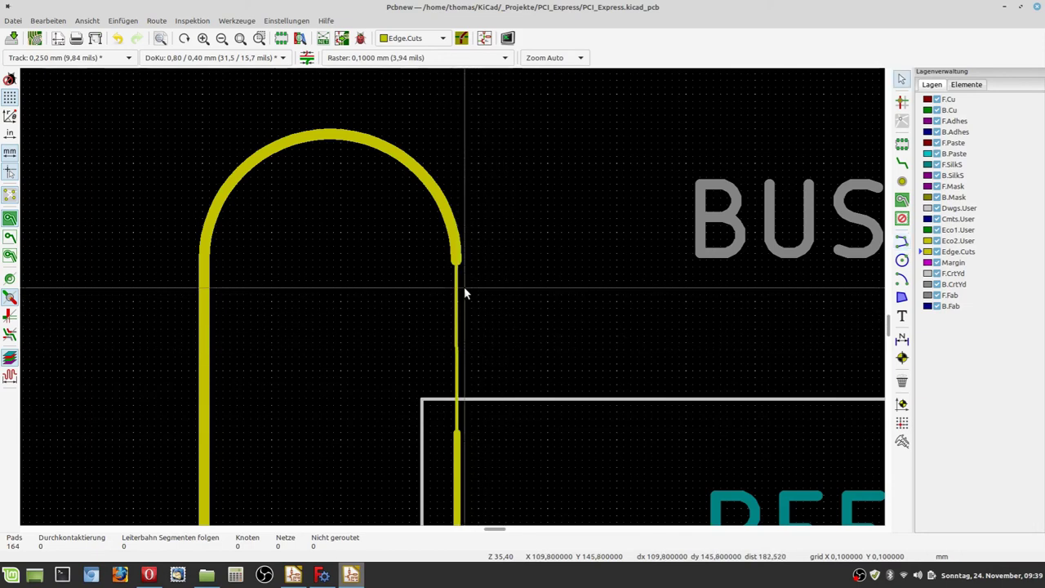
Compare the new connecting segment with the slot's arc and check the arc's line width in its properties
left_click(457, 369)
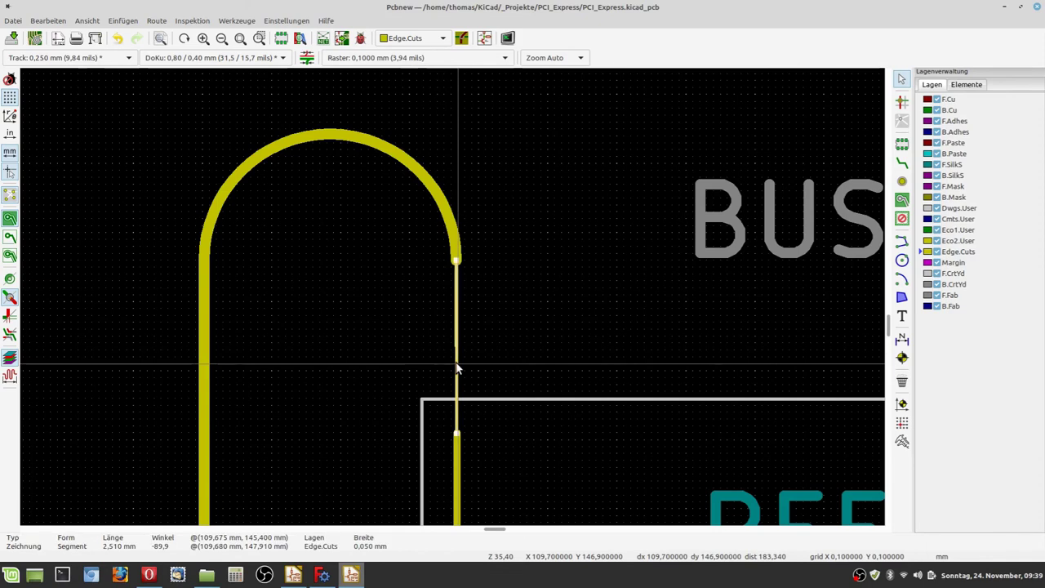
left_click(462, 362)
left_click(451, 219)
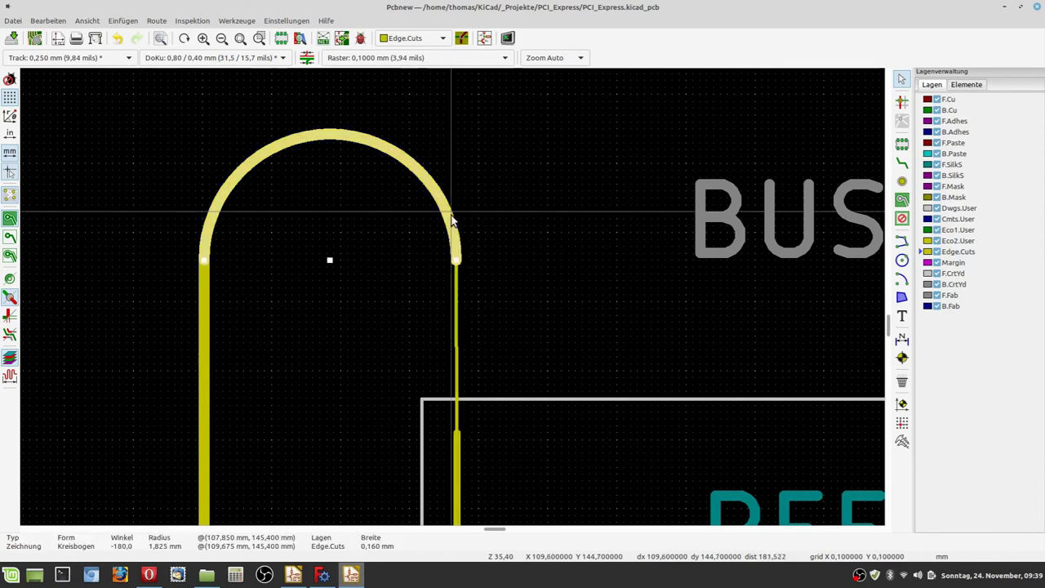
double_click(451, 219)
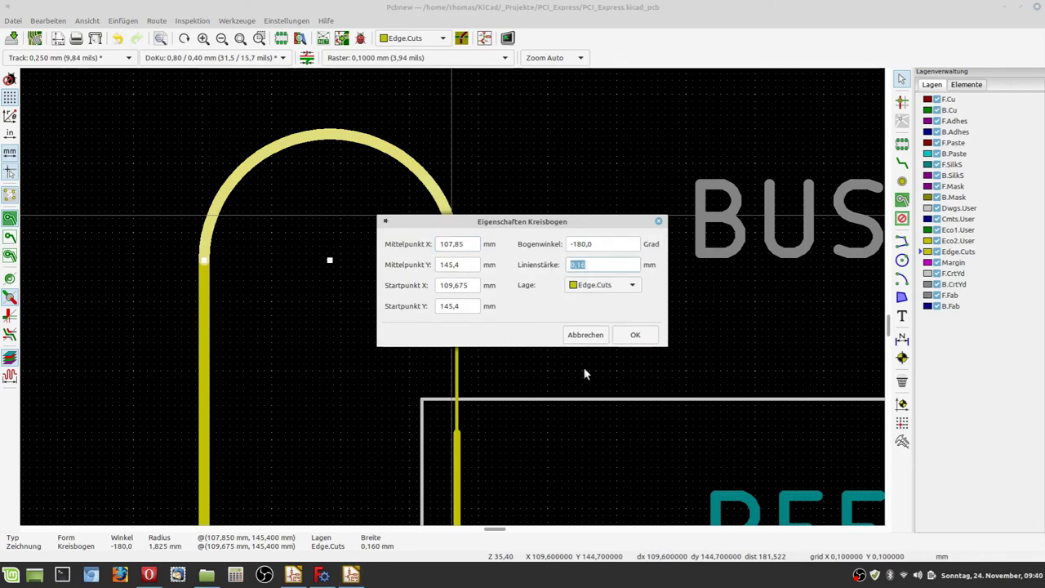
left_click(586, 336)
left_click(536, 297)
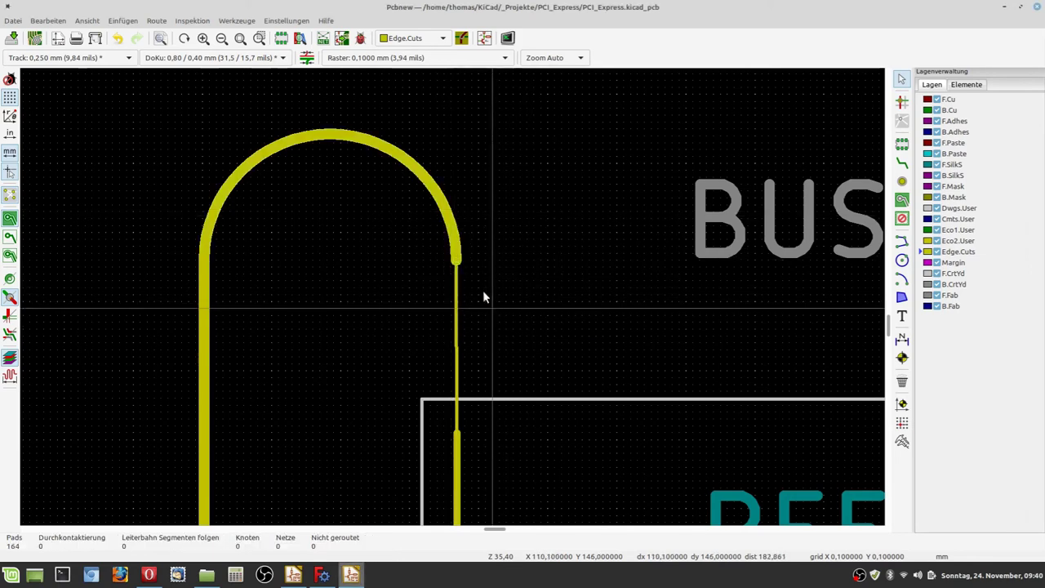
Set the new connecting segment's line width to 0.16 mm, matching the slot's arc
left_click(456, 330)
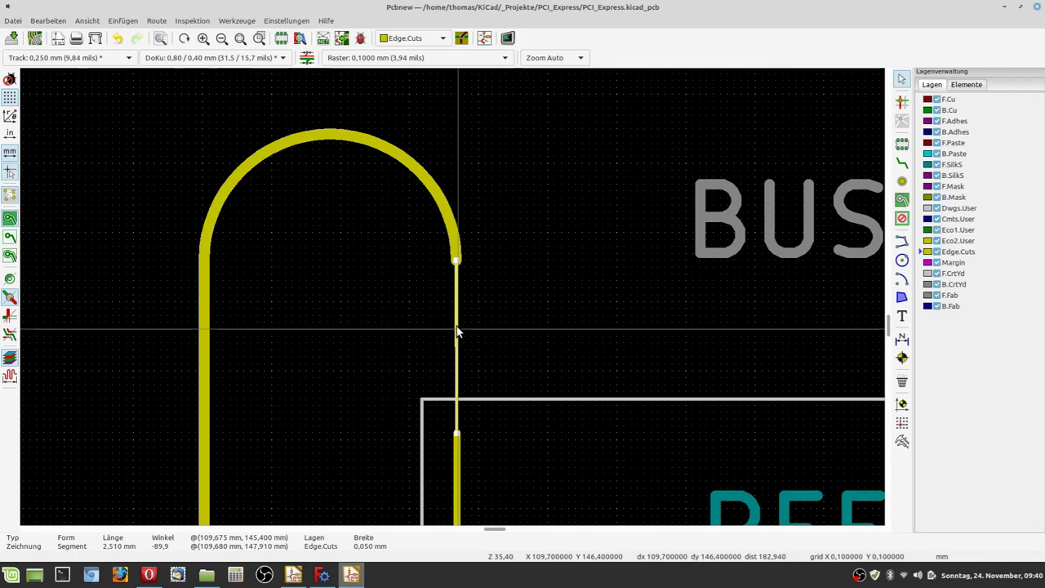
double_click(457, 331)
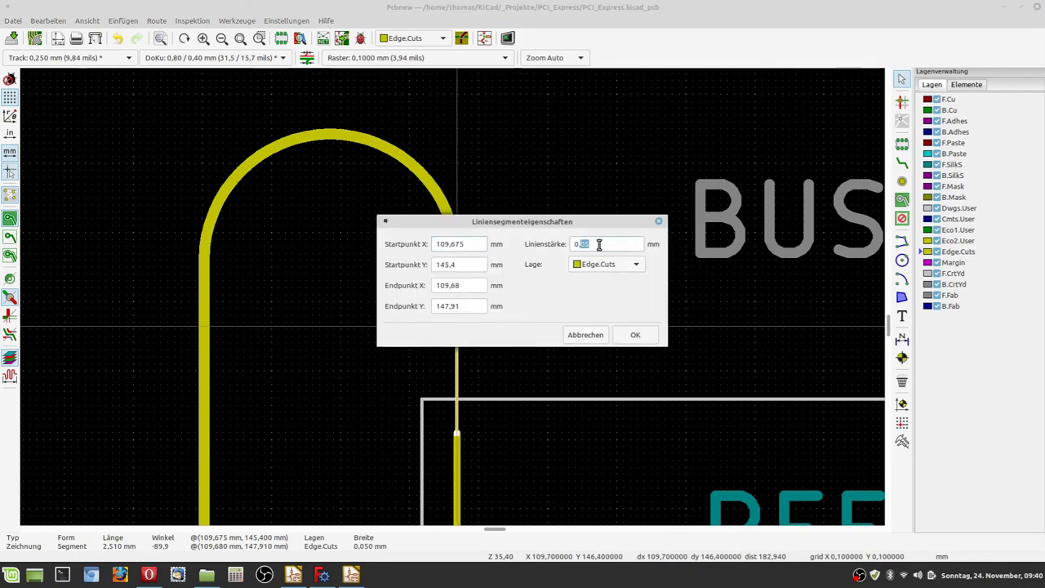
left_click(623, 340)
scroll(536, 373, "down", 1)
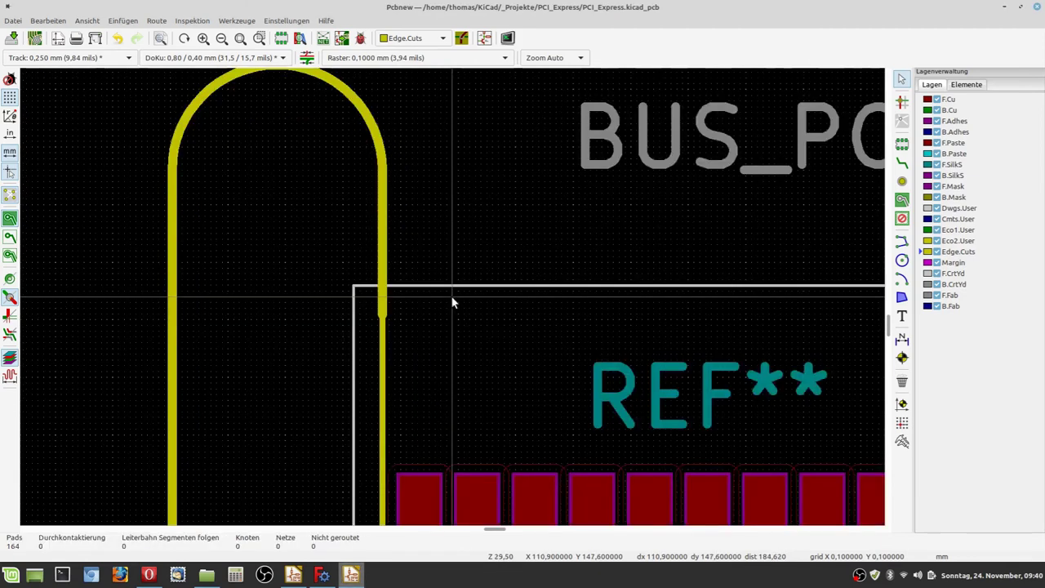
scroll(453, 302, "down", 1)
scroll(411, 263, "up", 1)
scroll(454, 302, "up", 2)
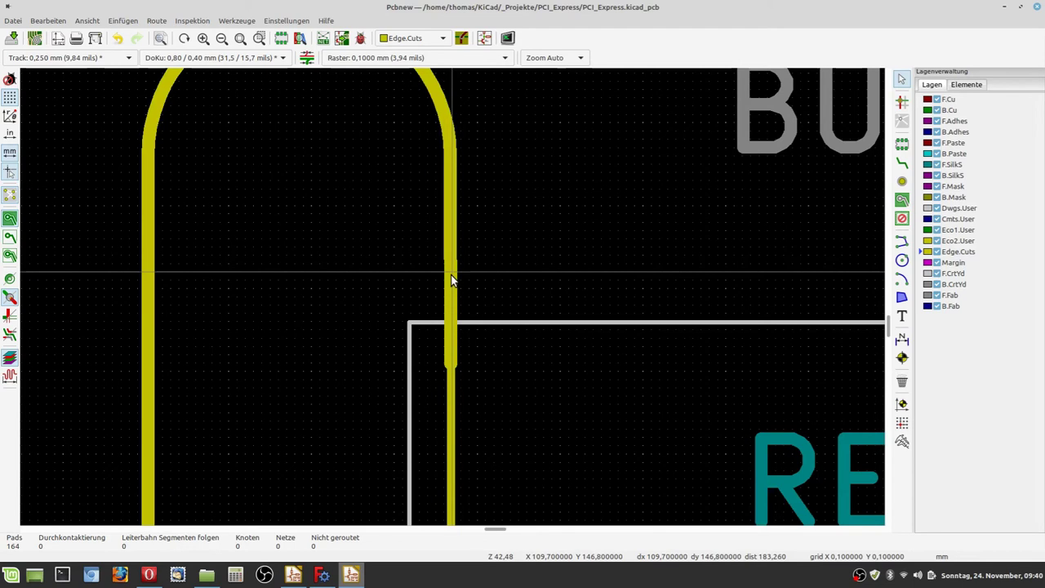
scroll(453, 280, "down", 3)
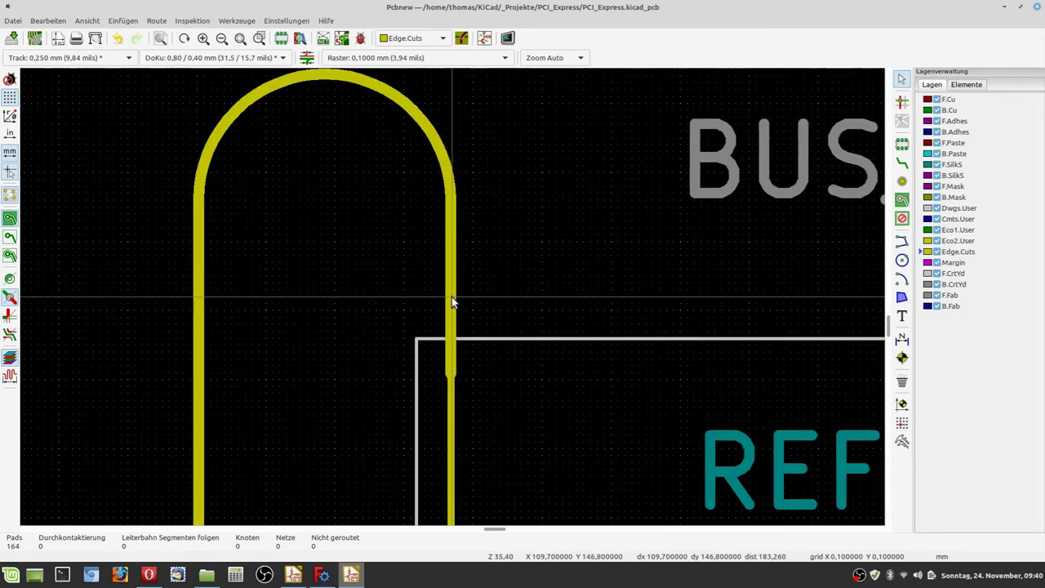
scroll(469, 320, "down", 3)
scroll(455, 304, "down", 1)
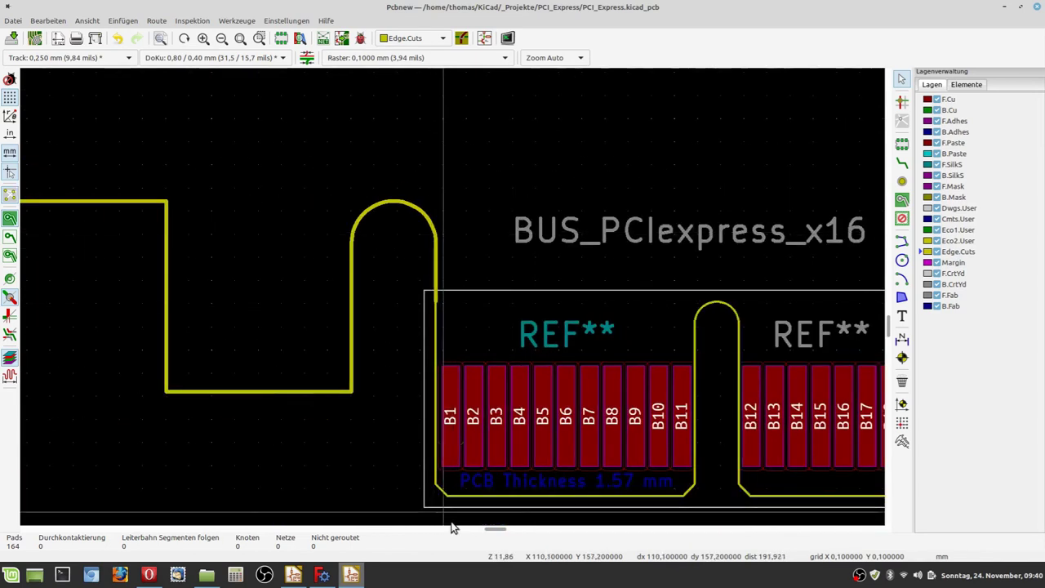
Delete the board outline's short vertical segment that crosses the connector footprint near pad B80
scroll(452, 299, "down", 3)
scroll(453, 303, "down", 3)
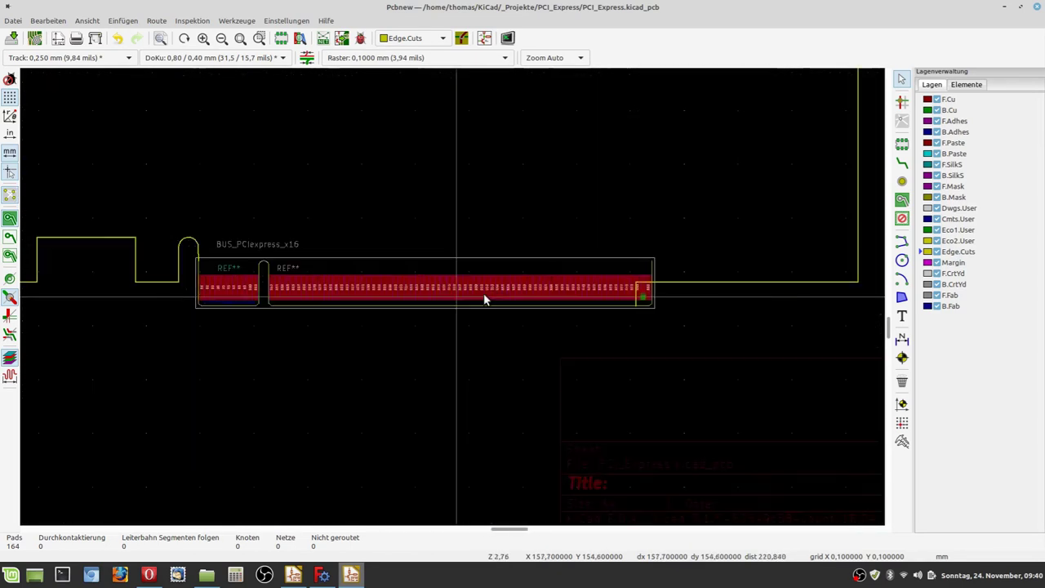
scroll(724, 280, "up", 3)
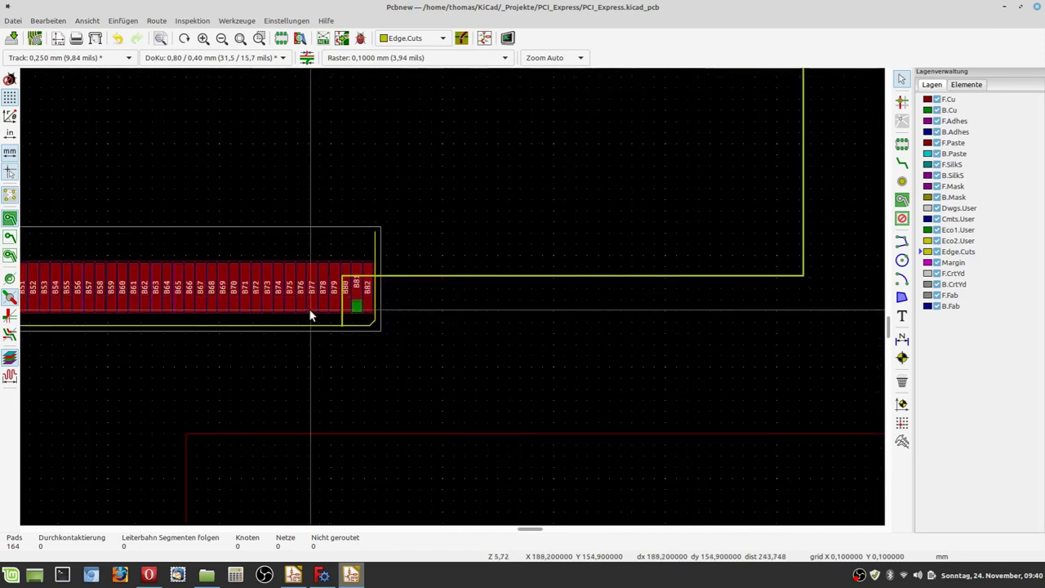
scroll(473, 286, "up", 2)
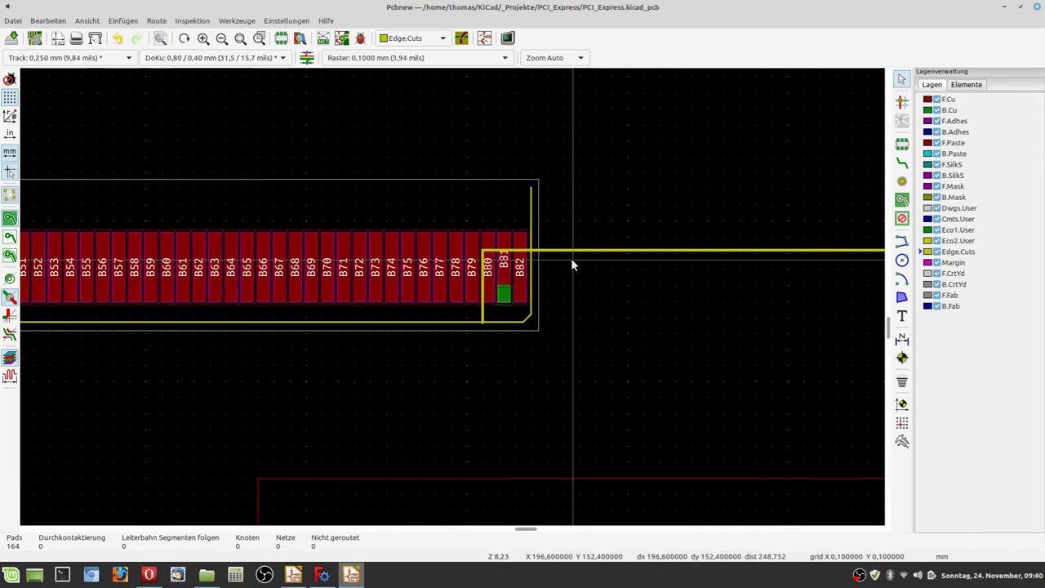
scroll(570, 258, "up", 1)
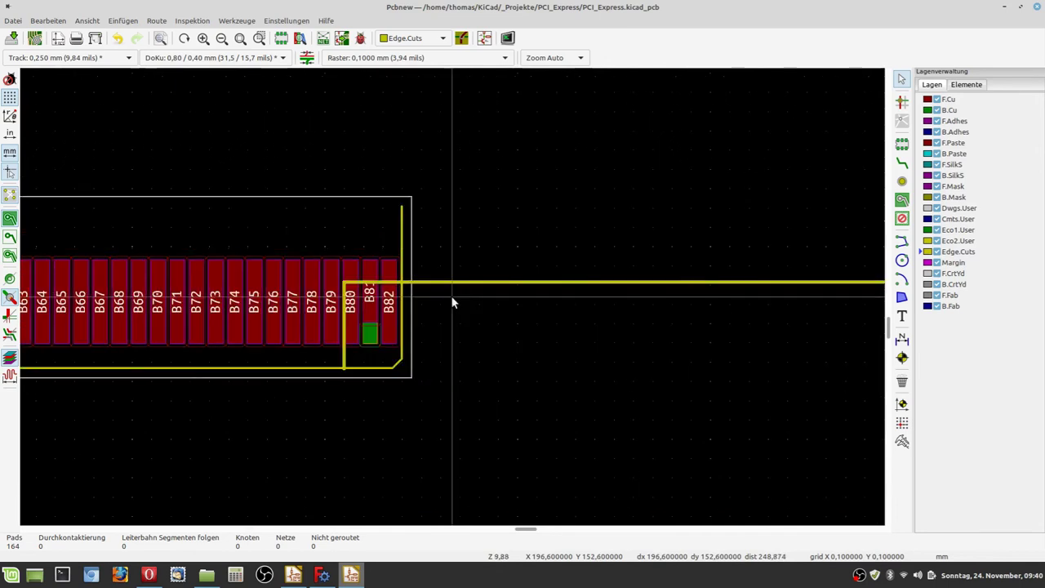
left_click(344, 367)
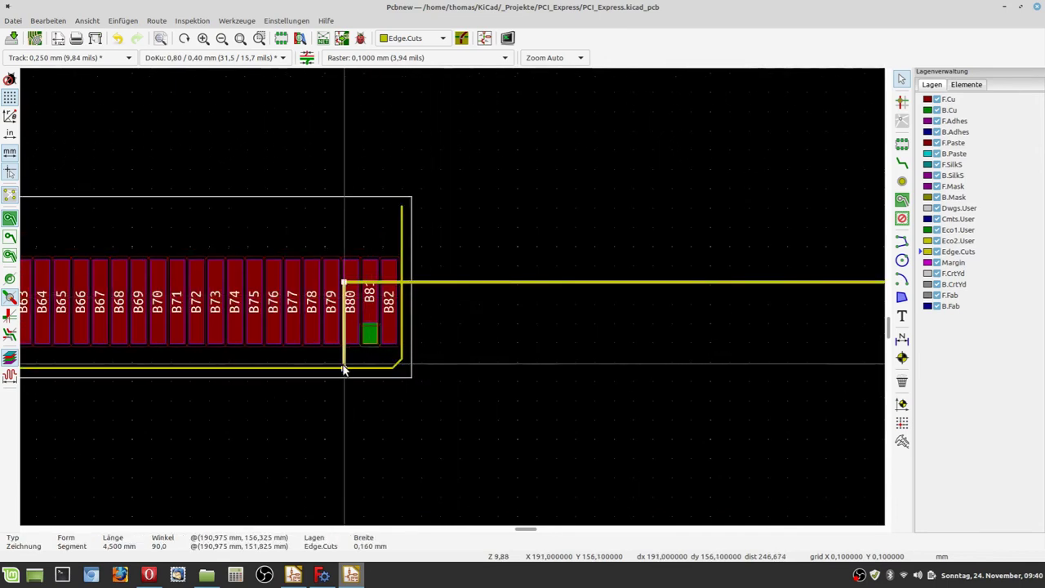
key("Escape")
scroll(628, 286, "down", 1)
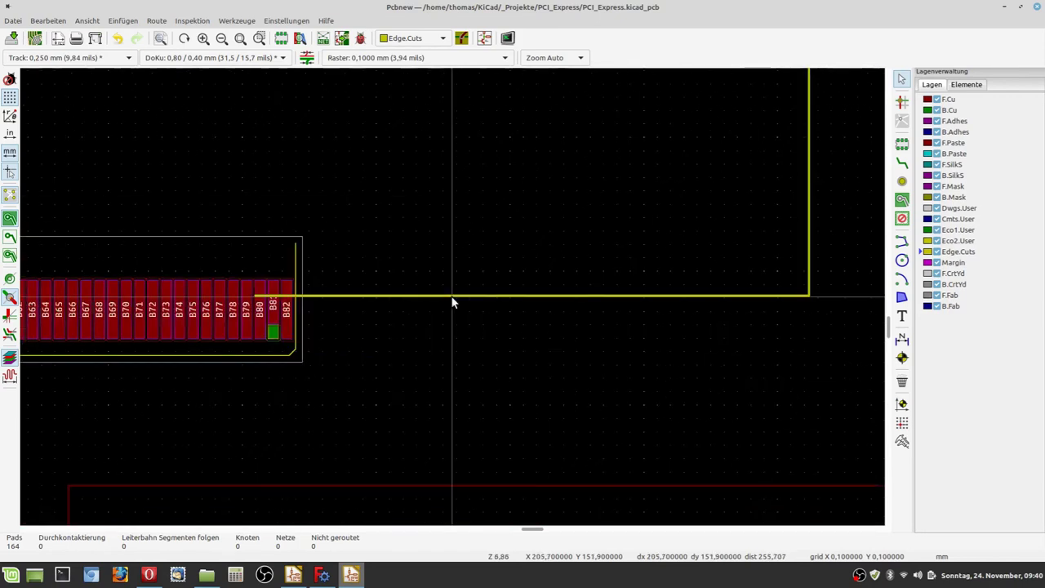
Move the open end of the horizontal board edge beside pad B80 onto the upper end of the footprint's vertical outline beside pad B82
scroll(253, 275, "up", 3)
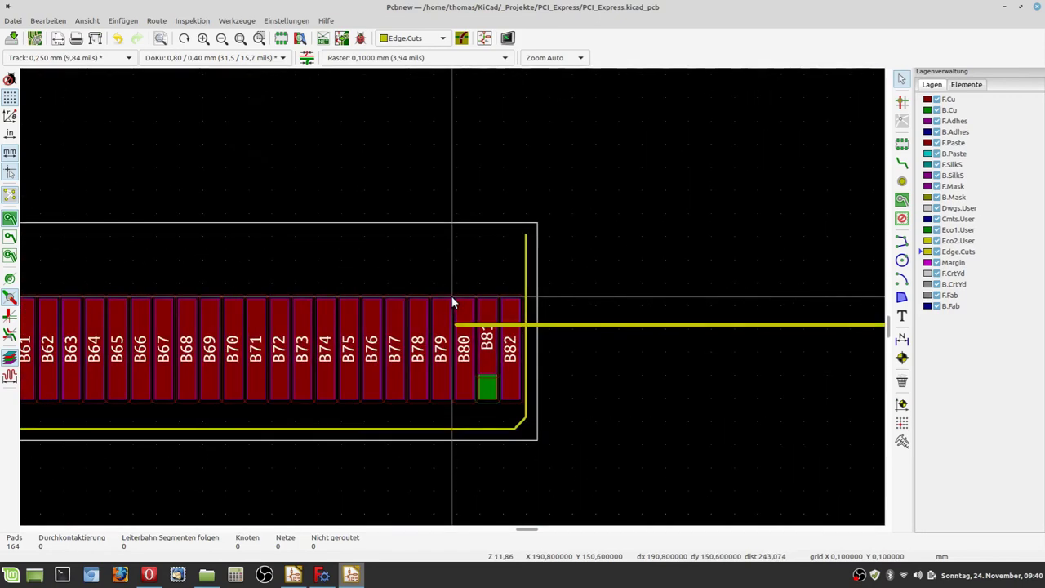
left_click(555, 324)
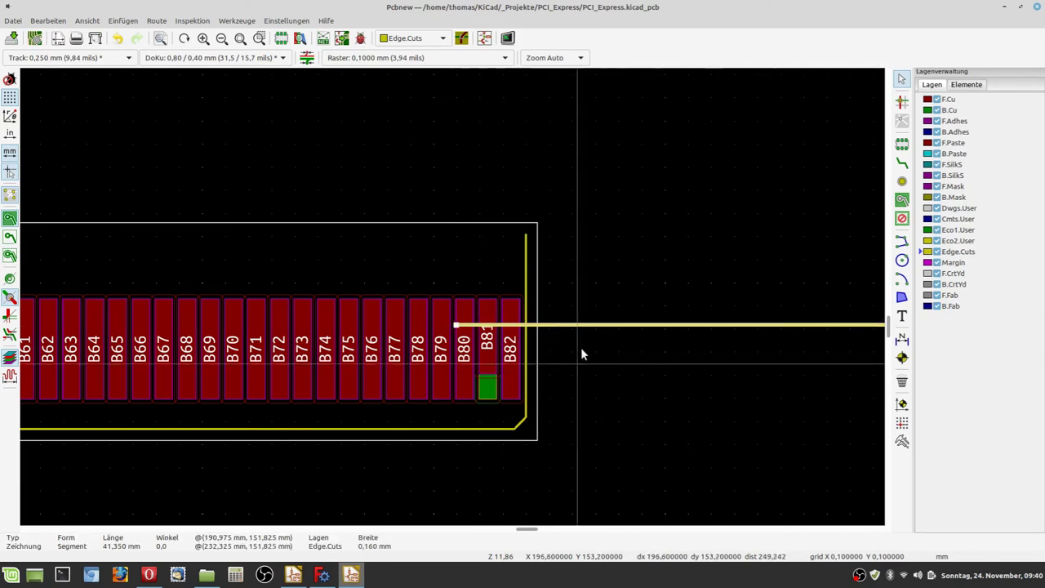
scroll(452, 326, "up", 3)
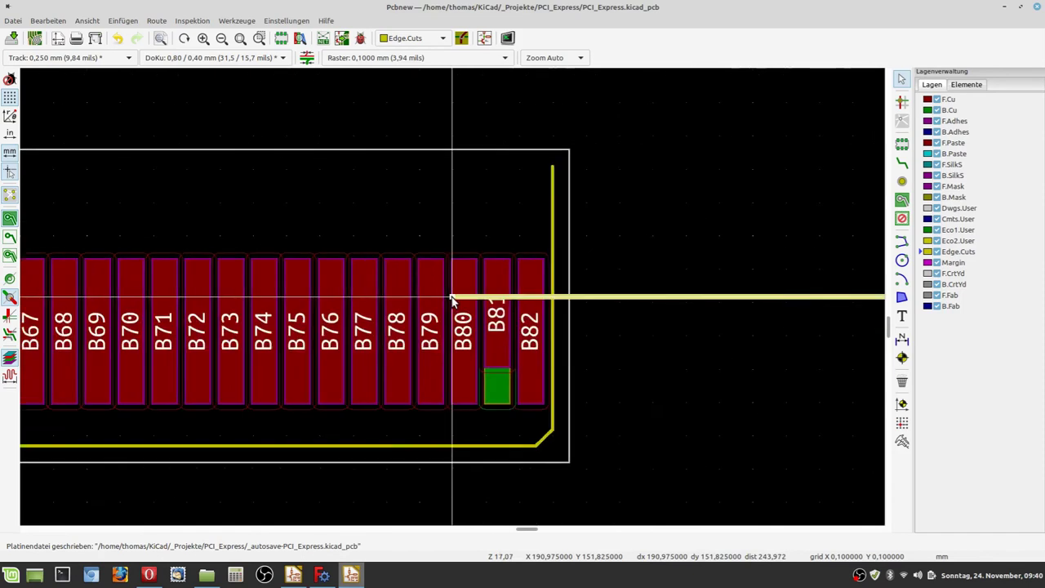
scroll(452, 301, "up", 2)
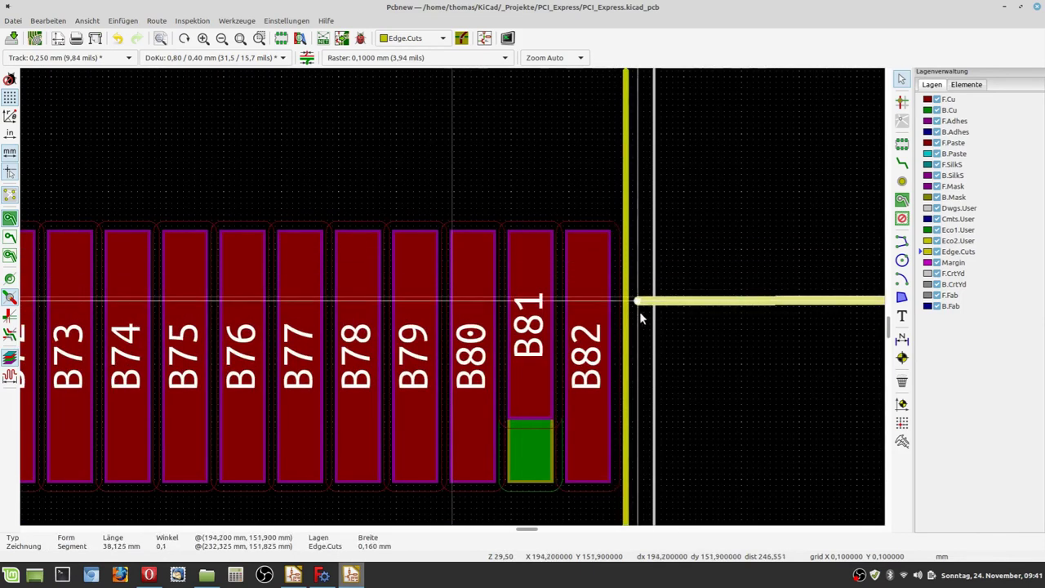
scroll(701, 261, "down", 4)
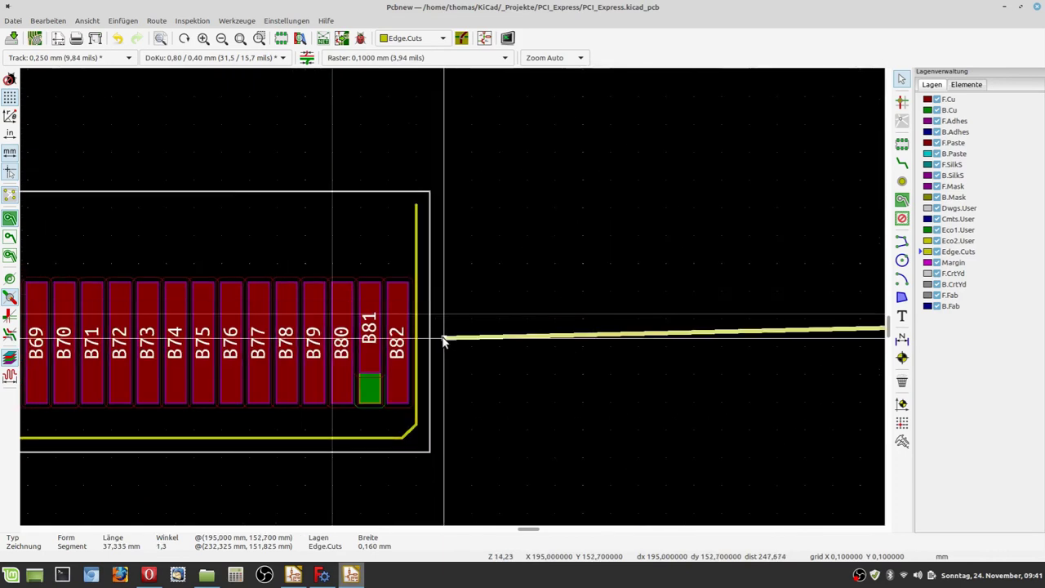
scroll(414, 216, "up", 3)
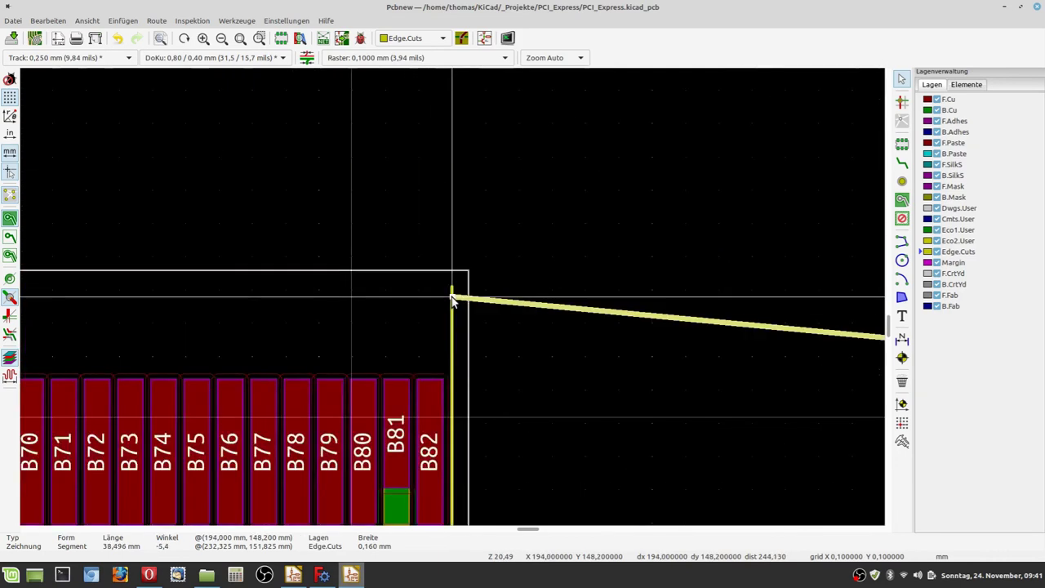
scroll(452, 301, "up", 1)
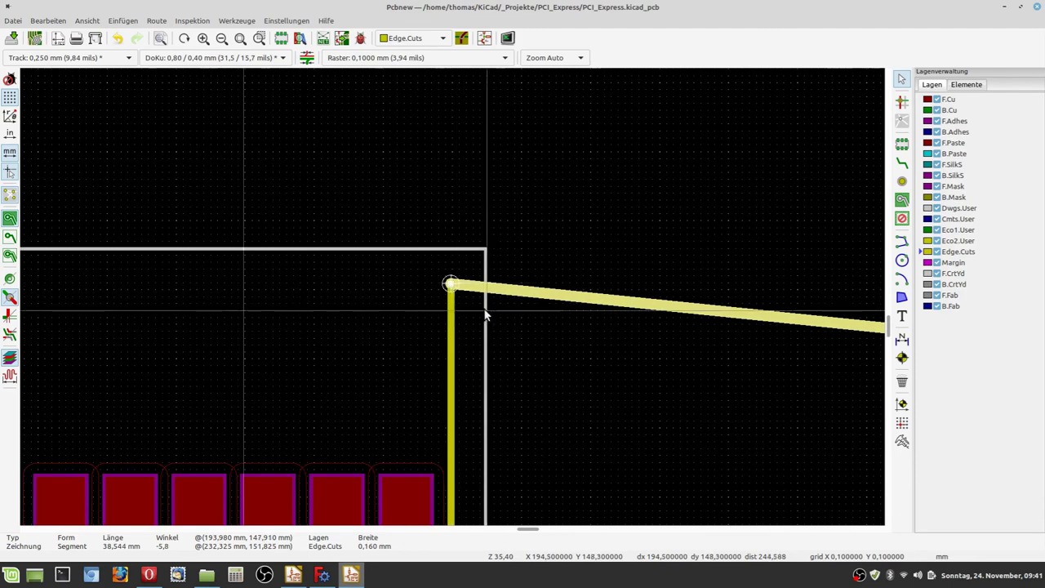
left_click(658, 363)
Move the sloped bottom board edge's far end up onto the board's right vertical edge at Y 147.9 mm to level the segment
scroll(658, 363, "down", 5)
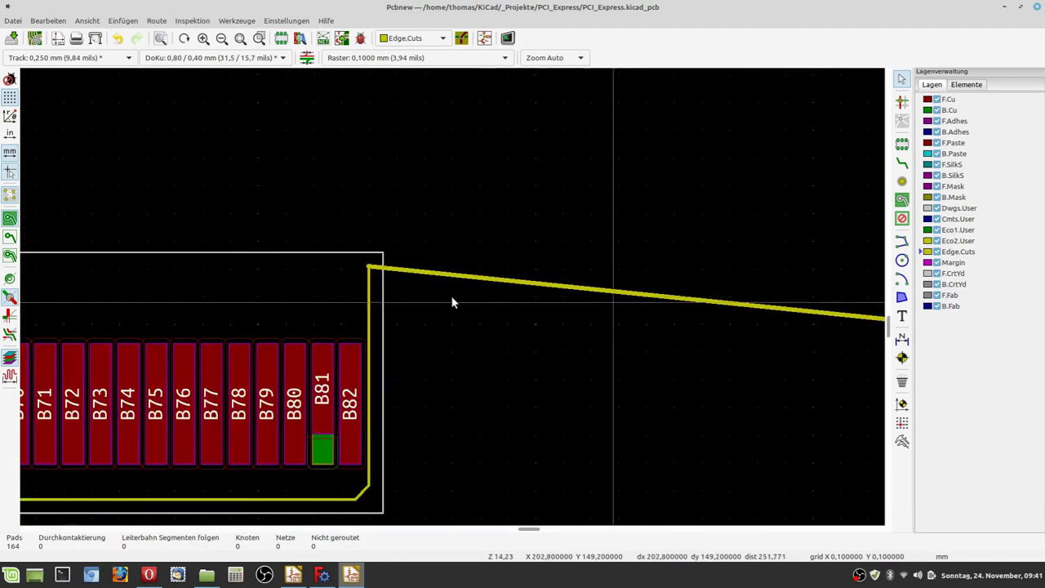
key("F4")
scroll(453, 301, "down", 1)
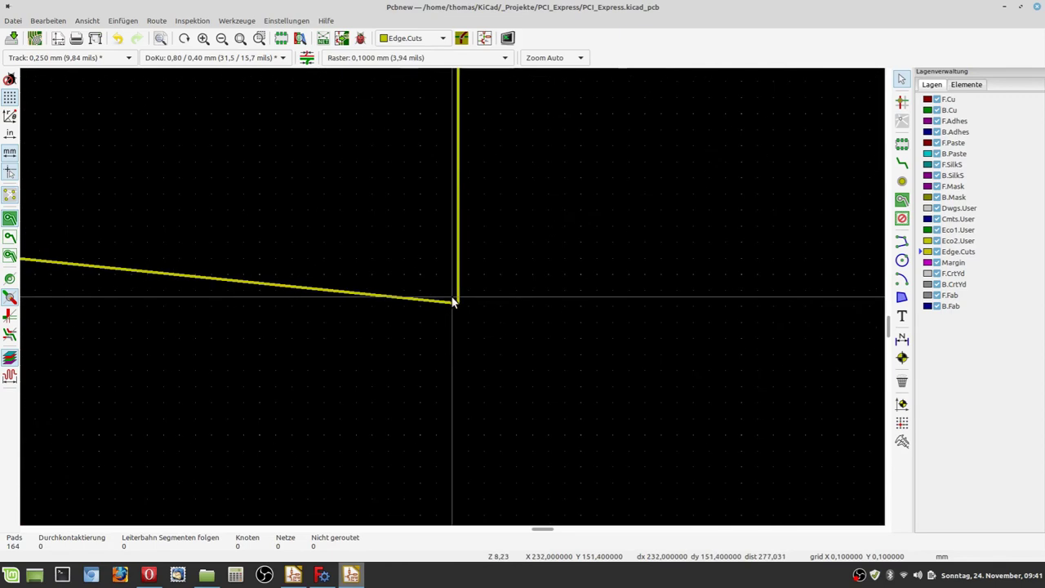
left_click(450, 300)
left_click_drag(451, 300, 458, 252)
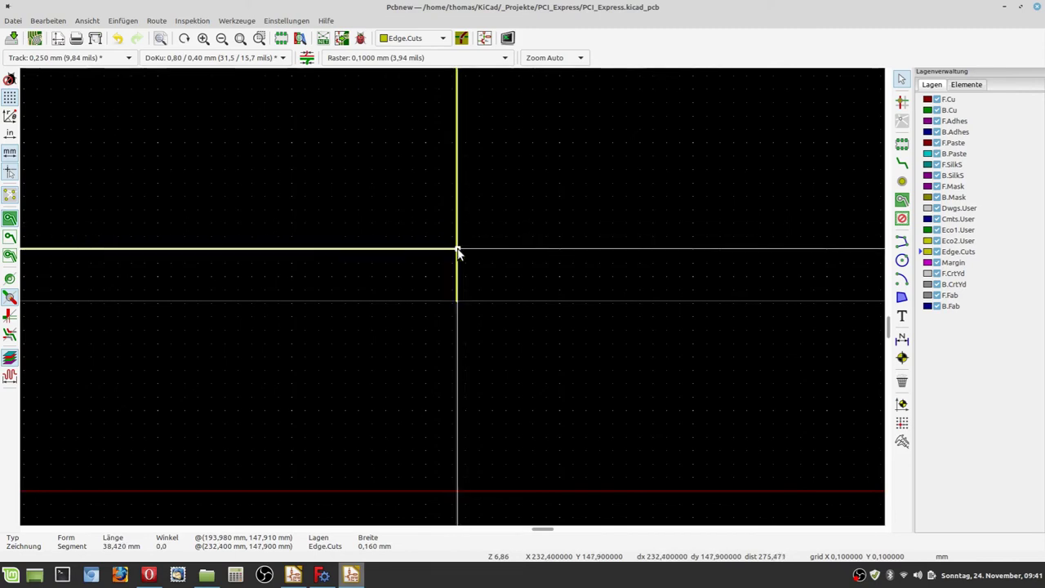
scroll(458, 252, "up", 2)
right_click(452, 299)
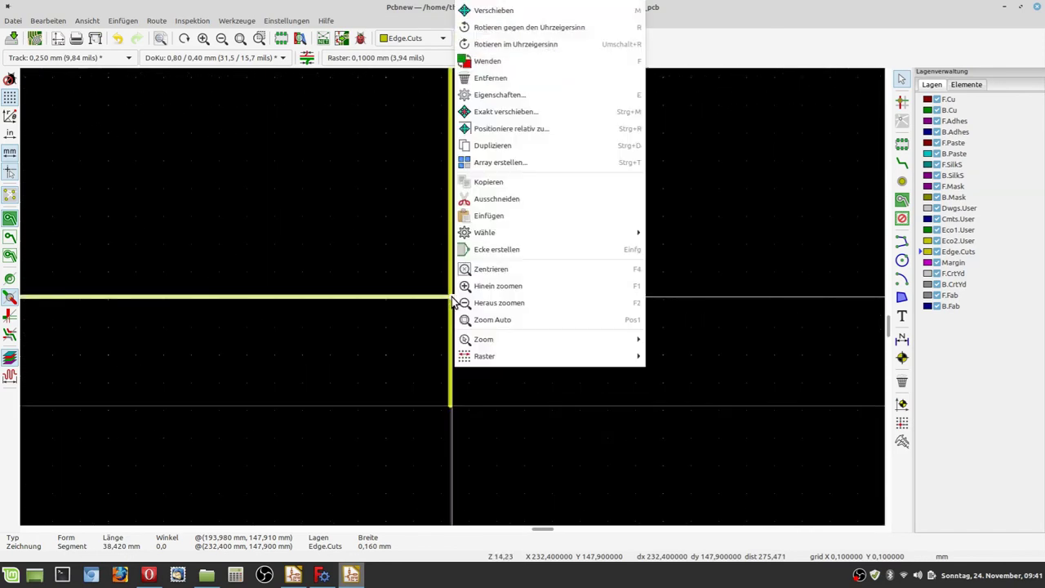
key("Escape")
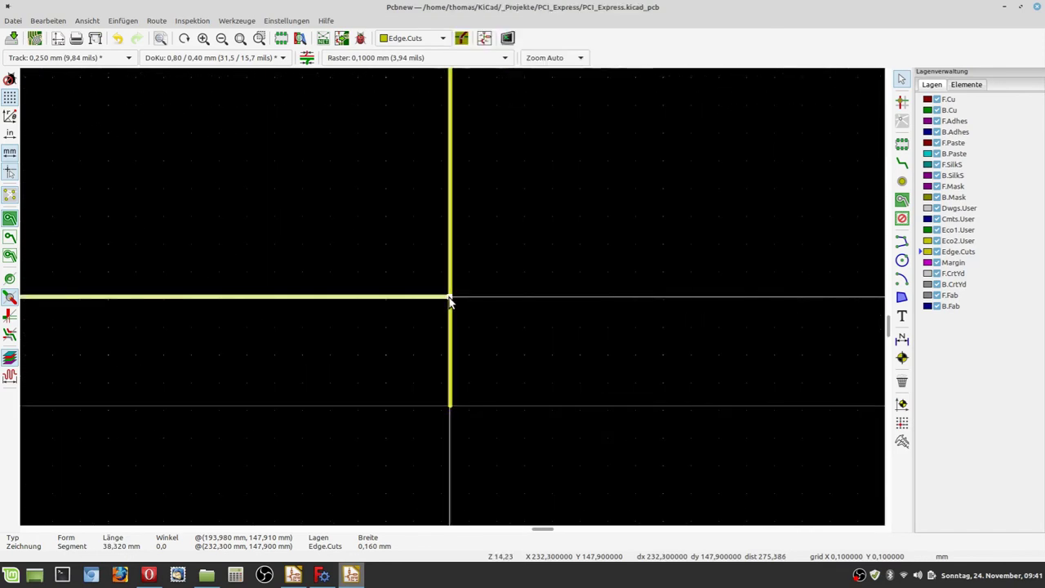
scroll(450, 301, "up", 4)
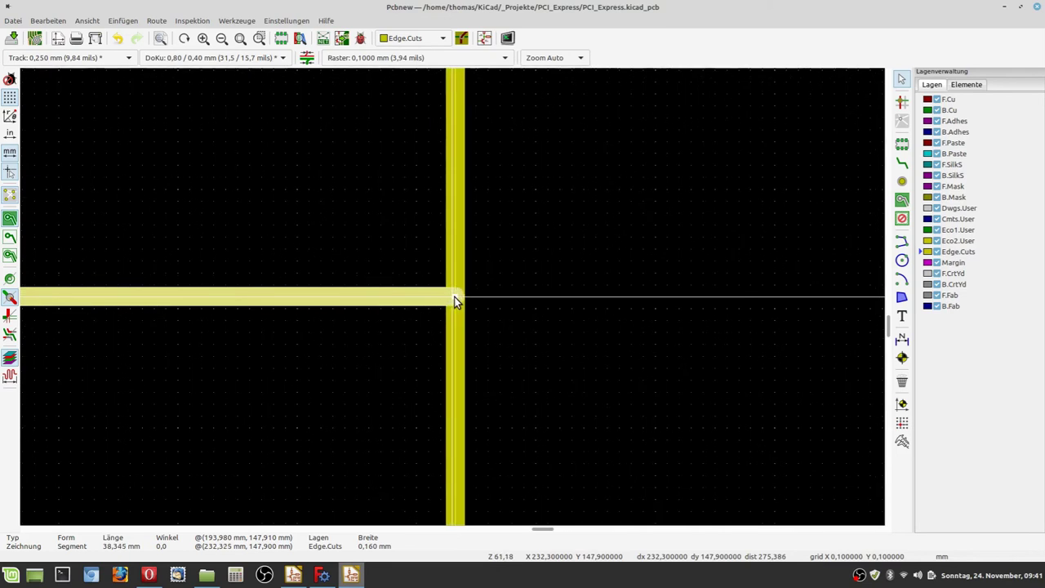
left_click(454, 300)
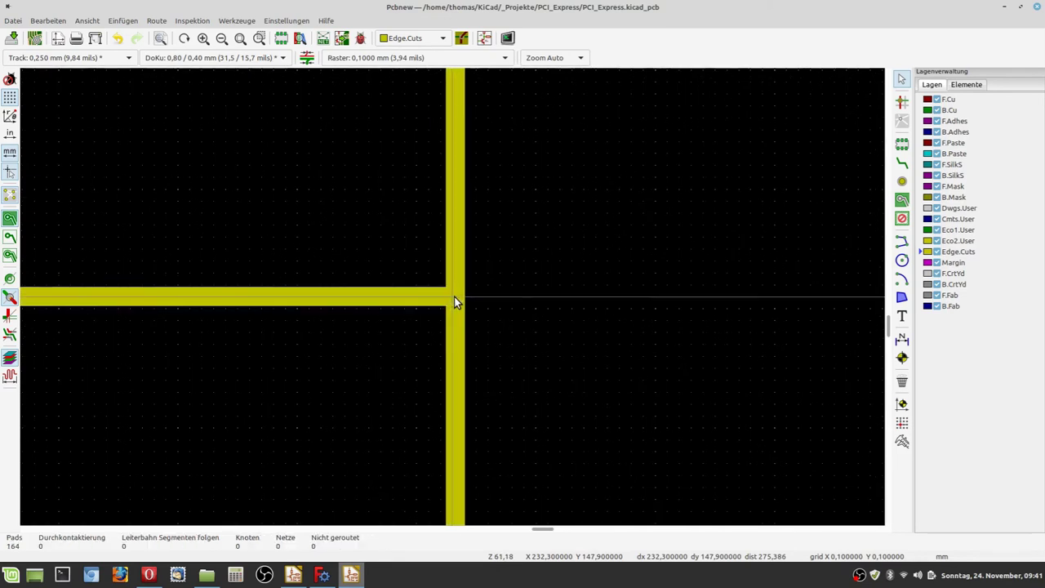
left_click(381, 376)
Shorten the board's right vertical edge by moving its lower end up onto the end of the horizontal bottom edge
scroll(453, 302, "down", 2)
scroll(454, 302, "down", 8)
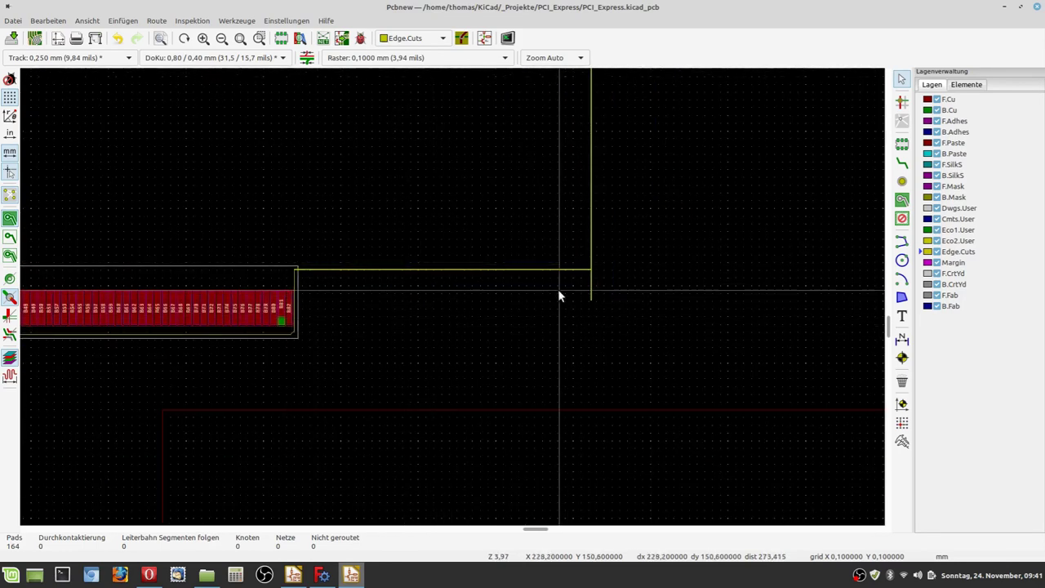
scroll(558, 289, "up", 3)
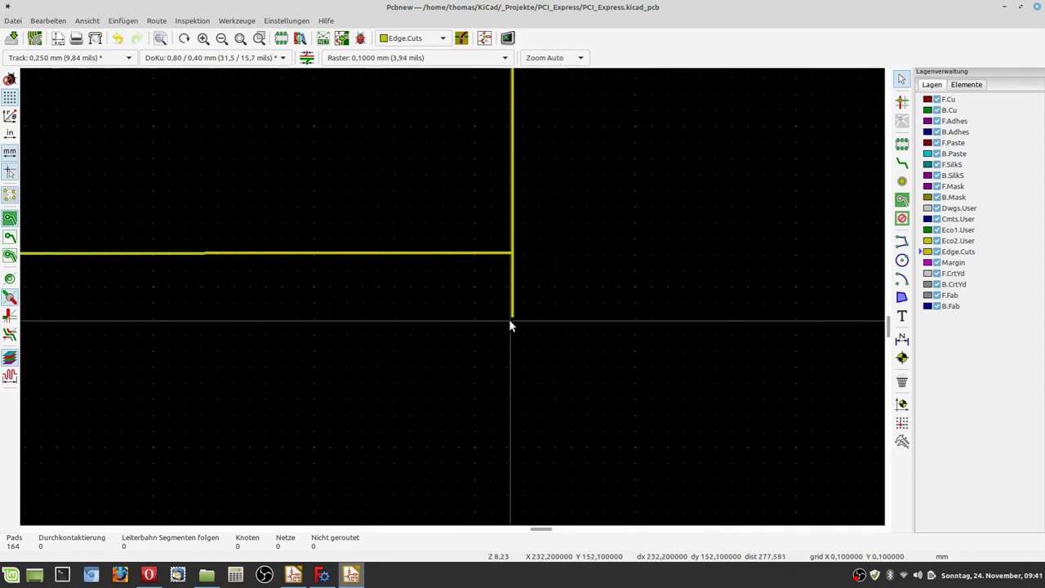
left_click(513, 317)
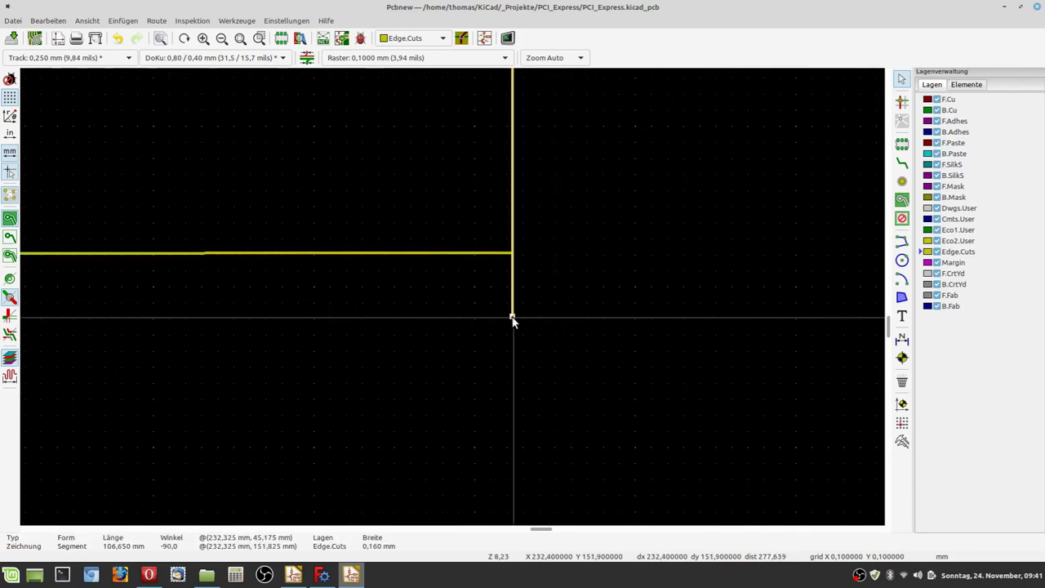
left_click_drag(513, 317, 513, 255)
scroll(512, 255, "up", 8)
left_click_drag(449, 303, 439, 304)
left_click(439, 302)
scroll(384, 404, "down", 15)
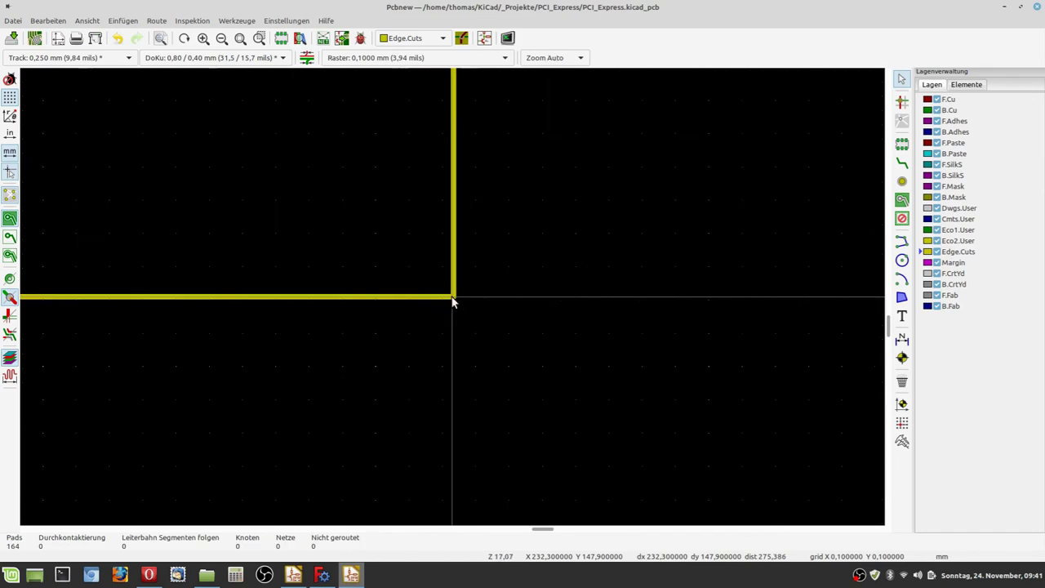
right_click(400, 341)
left_click(603, 300)
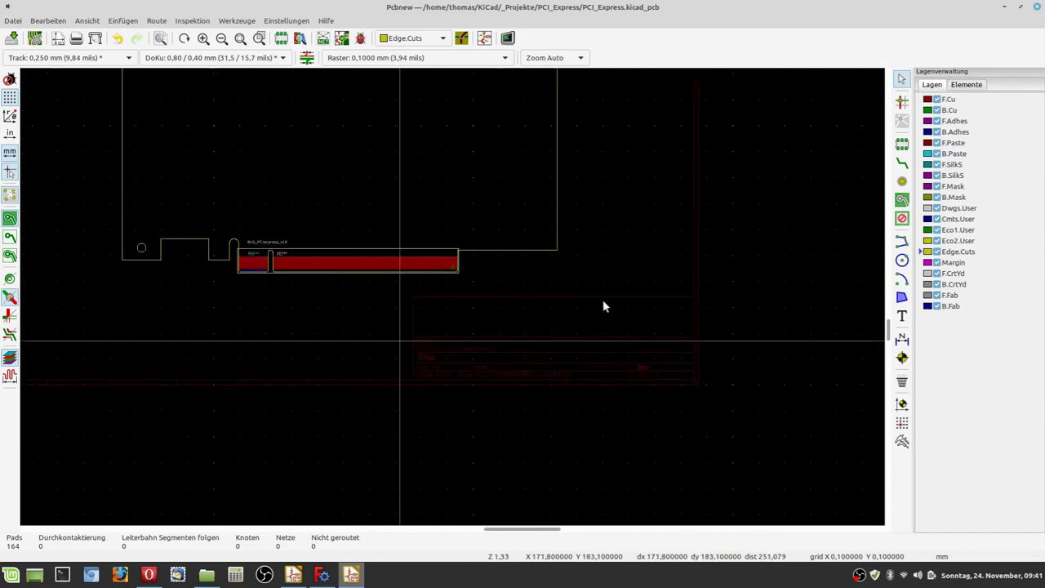
Try to dimension the distance from the apex of the slot between pads B11 and B12 to the board's left edge
scroll(24, 295, "down", 1)
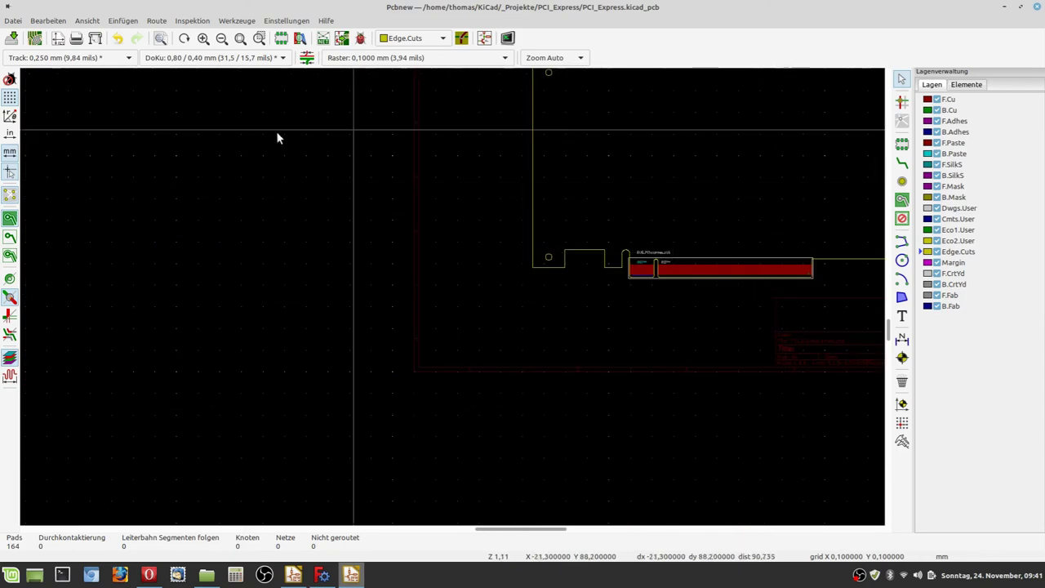
left_click(239, 40)
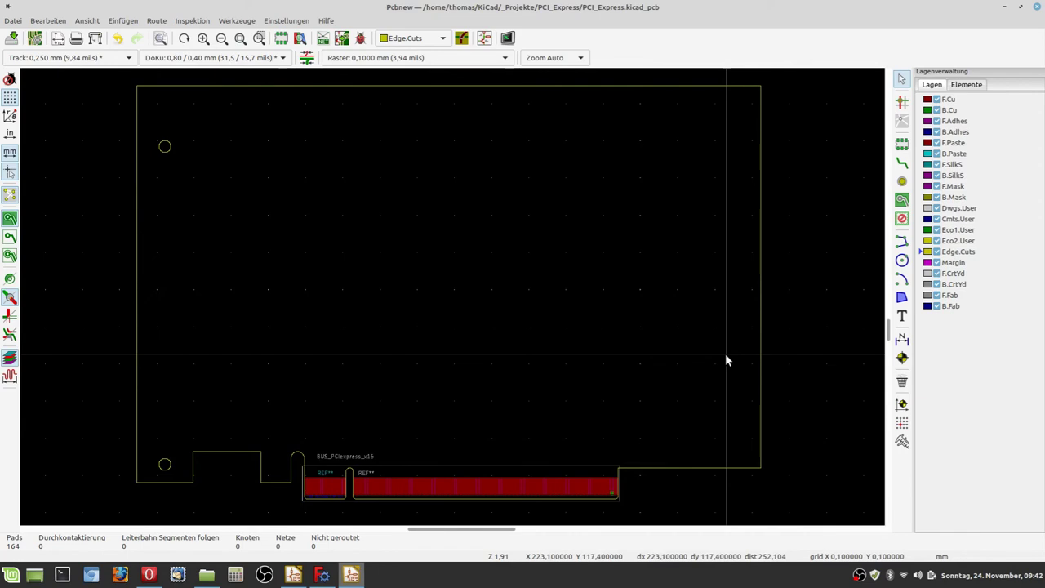
left_click(902, 260)
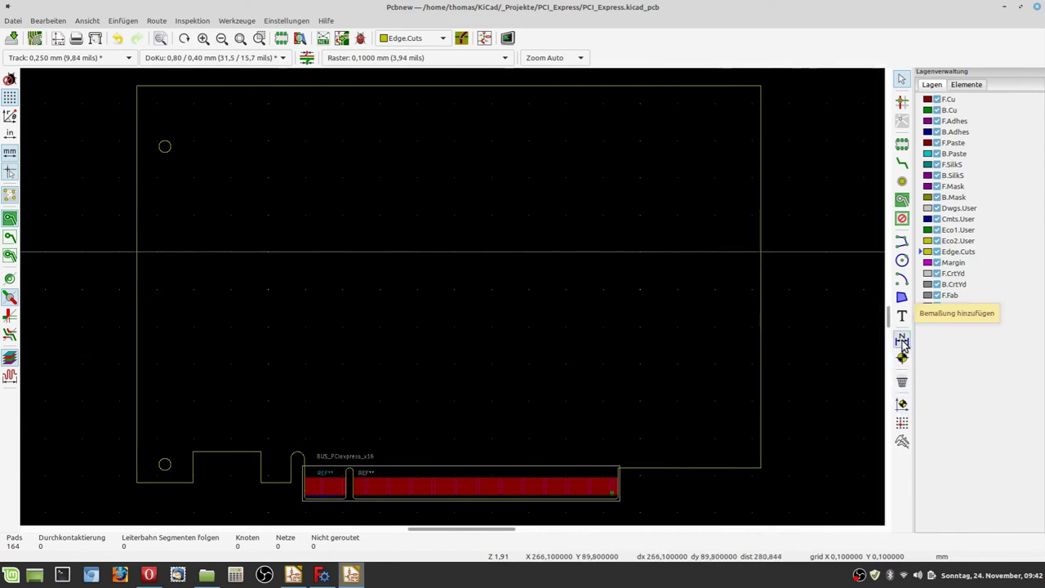
left_click(902, 340)
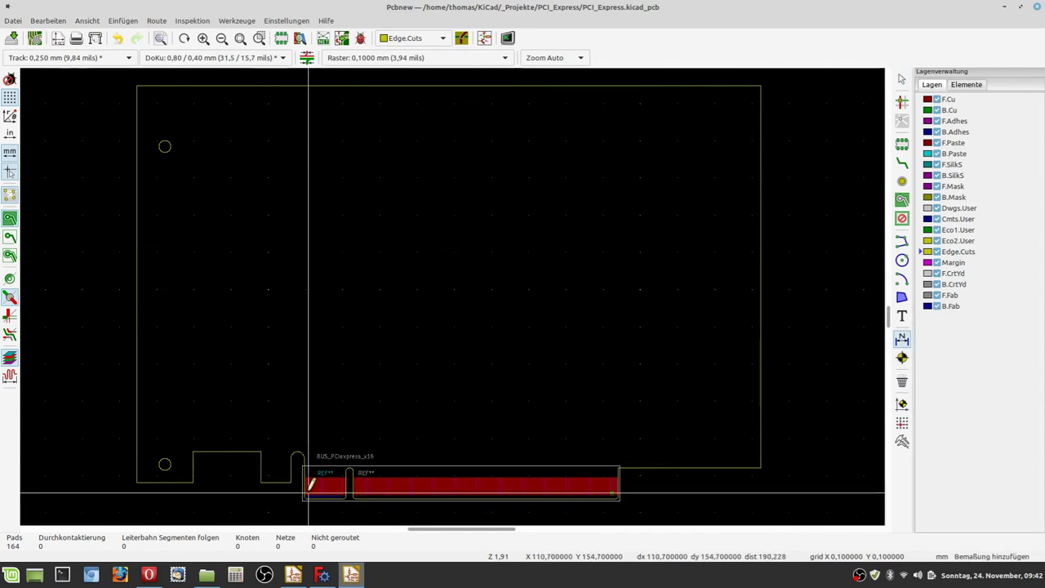
scroll(305, 483, "up", 3)
scroll(453, 298, "up", 1)
scroll(456, 288, "down", 3)
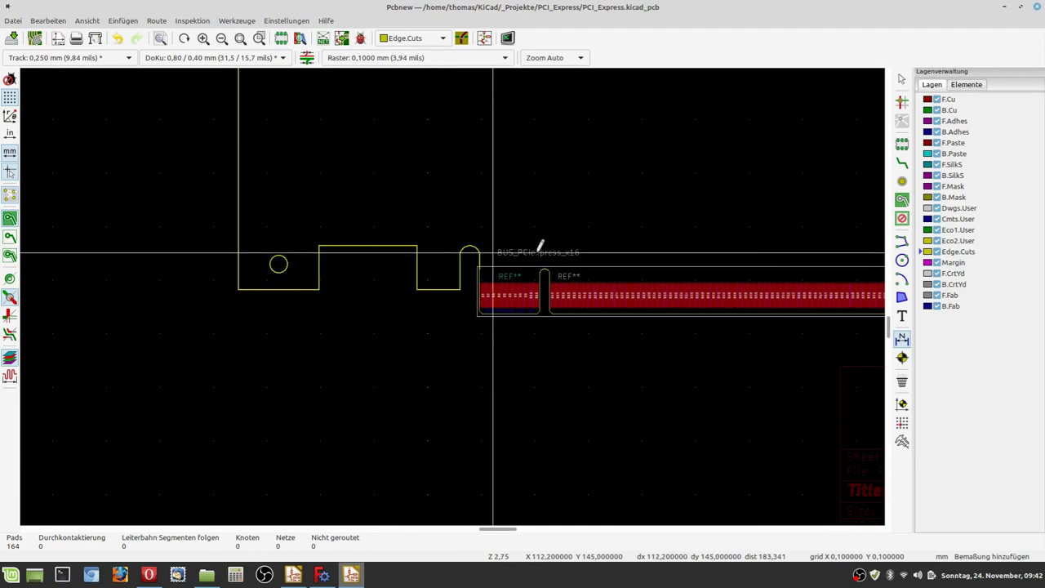
scroll(494, 243, "up", 12)
scroll(455, 288, "up", 2)
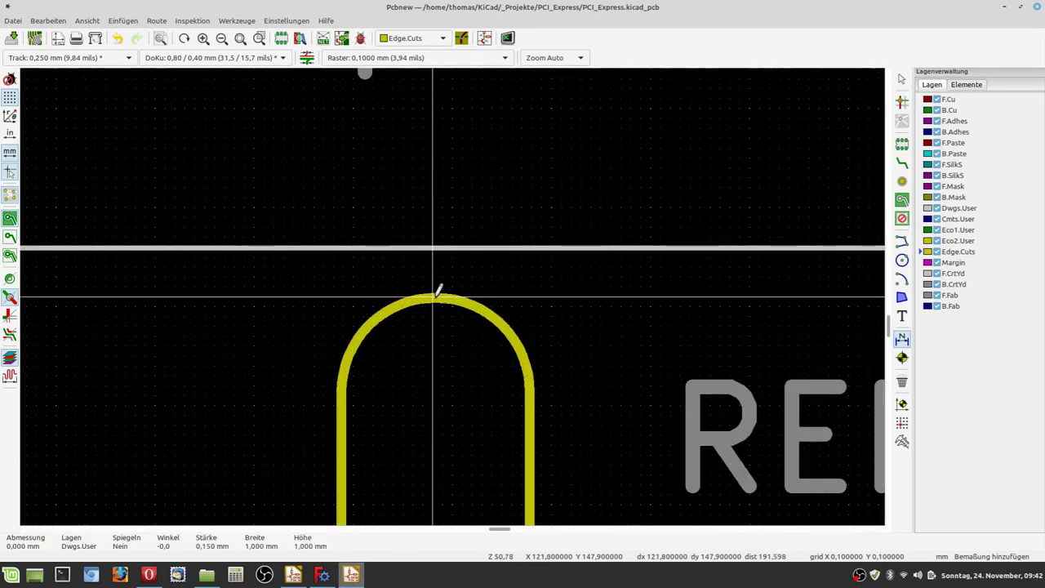
scroll(438, 291, "down", 10)
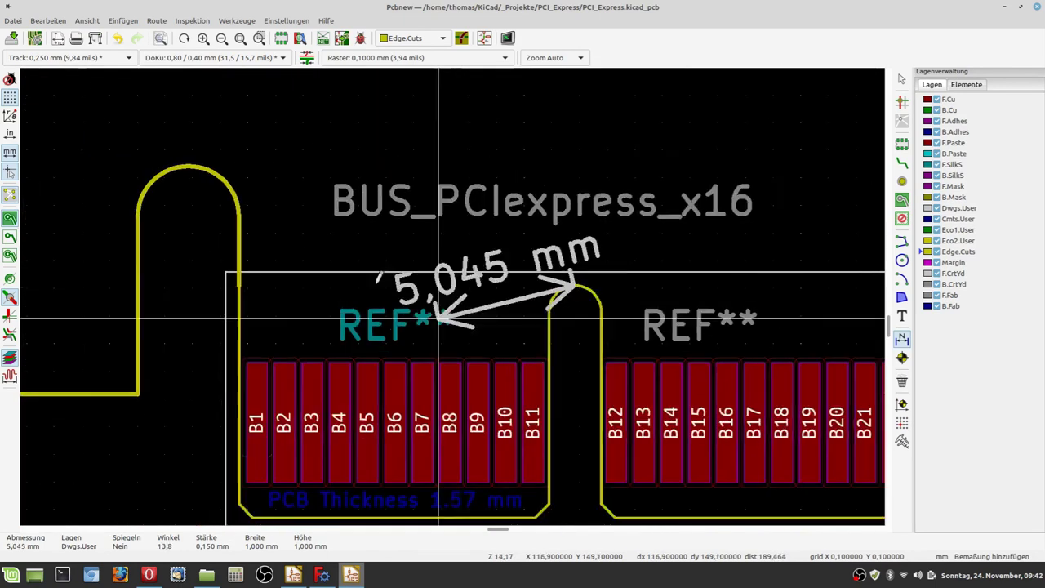
scroll(93, 310, "down", 2)
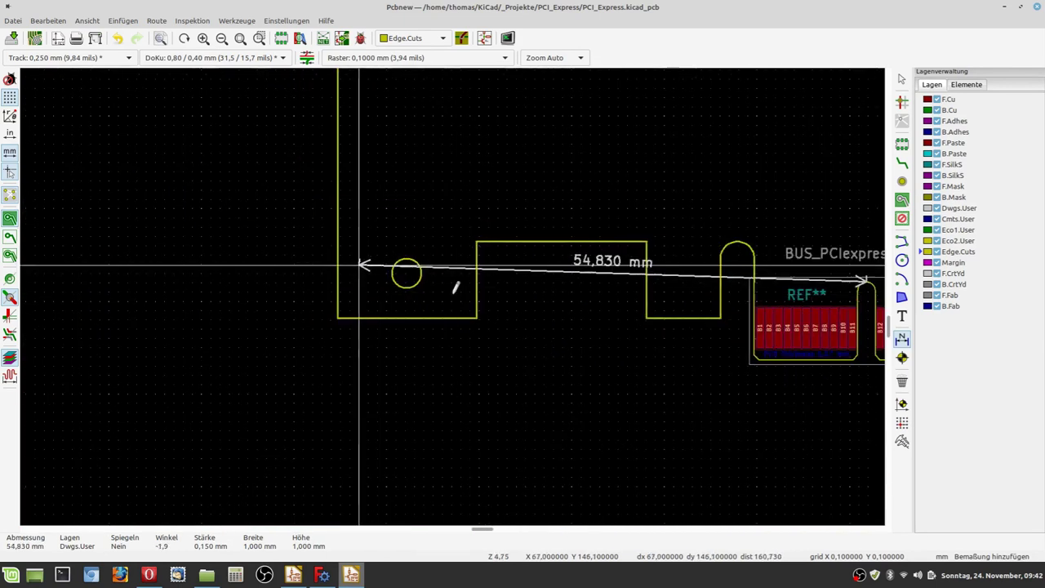
scroll(361, 266, "up", 1)
scroll(453, 298, "up", 4)
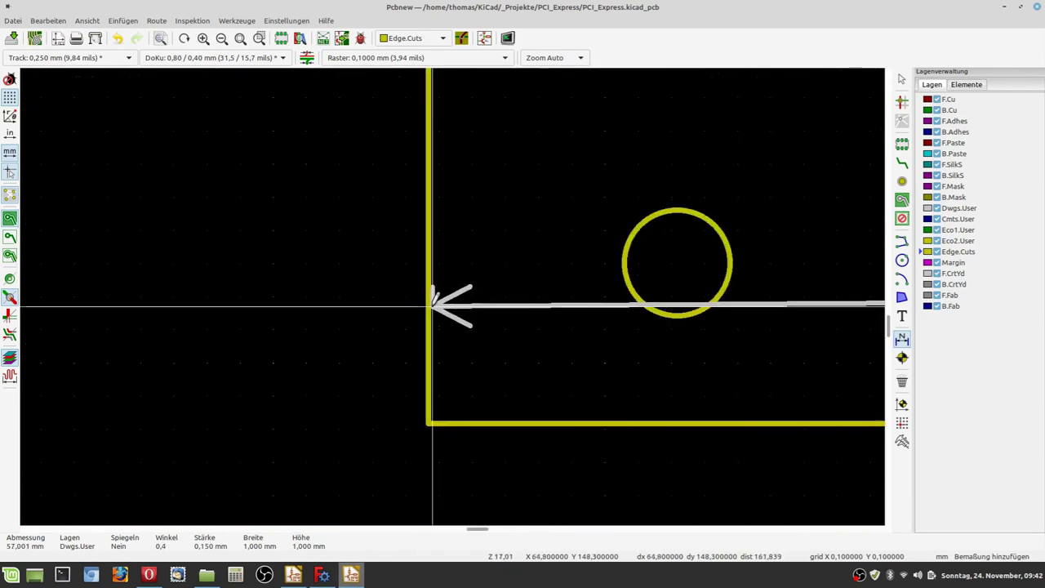
scroll(429, 306, "up", 6)
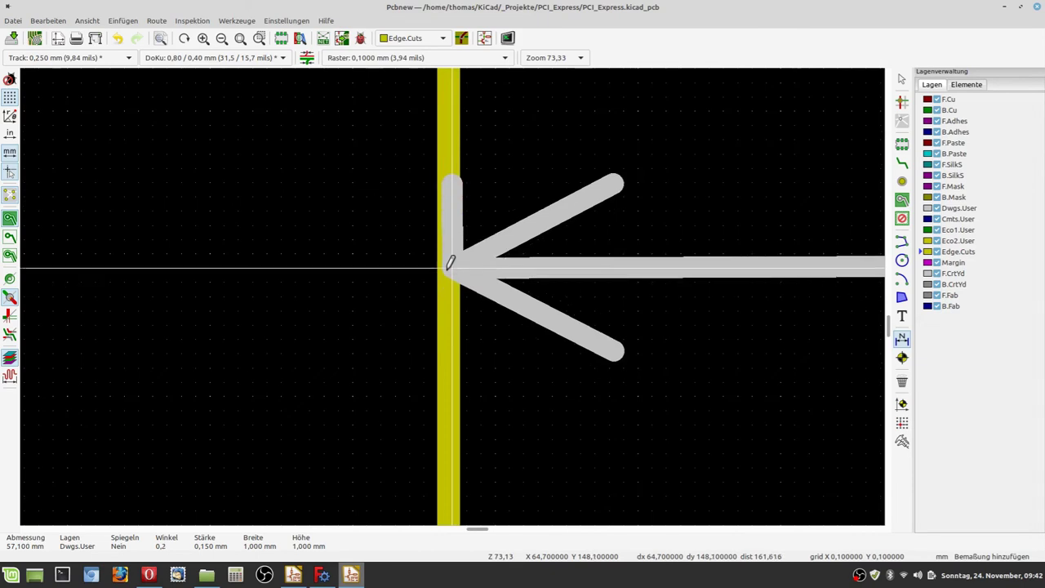
scroll(450, 262, "down", 6)
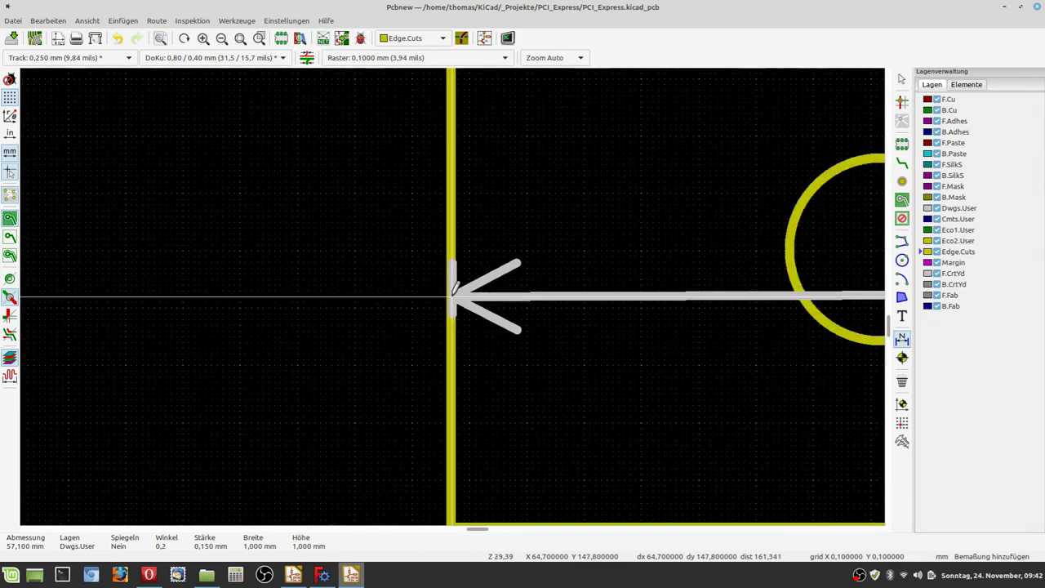
left_click(454, 181)
scroll(493, 217, "down", 1)
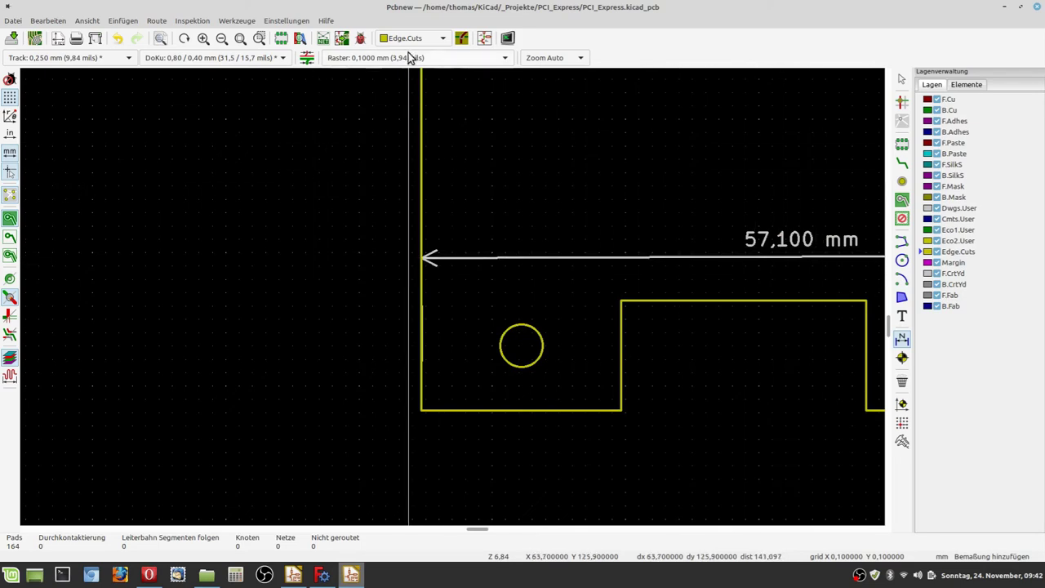
left_click(118, 39)
Set the grid to 0.0250 mm so that it matches the apex of the slot arc between pads B11 and B12
scroll(776, 334, "down", 1)
scroll(623, 286, "up", 1)
scroll(456, 286, "up", 4)
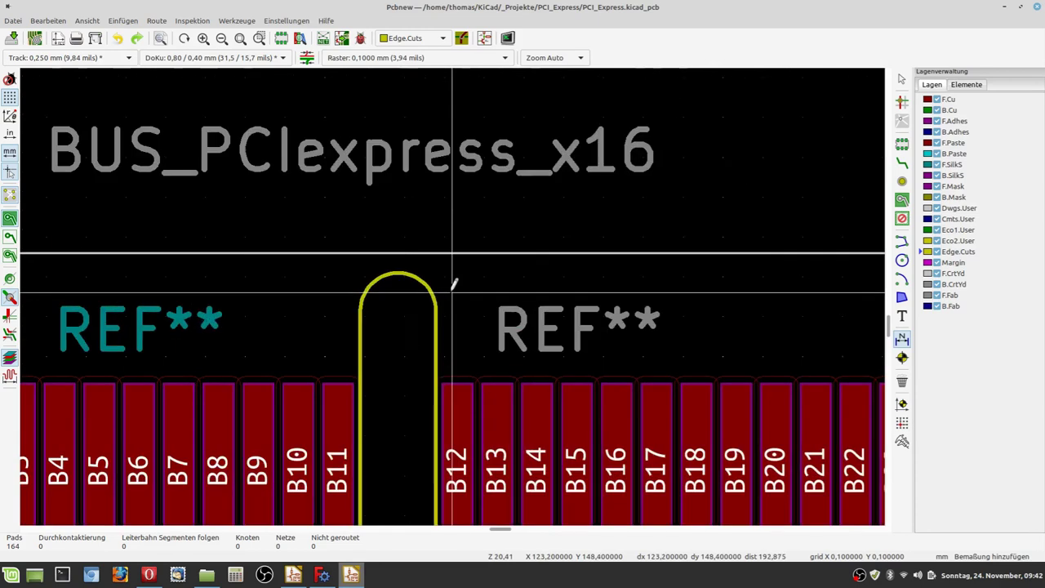
scroll(458, 288, "up", 2)
scroll(460, 291, "up", 1)
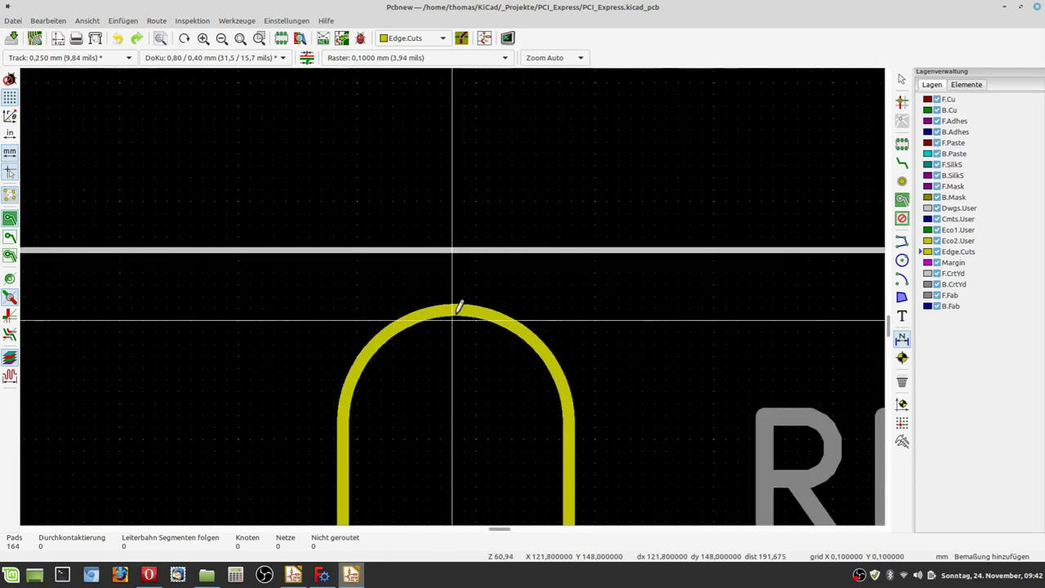
scroll(458, 309, "up", 4)
scroll(464, 267, "up", 7)
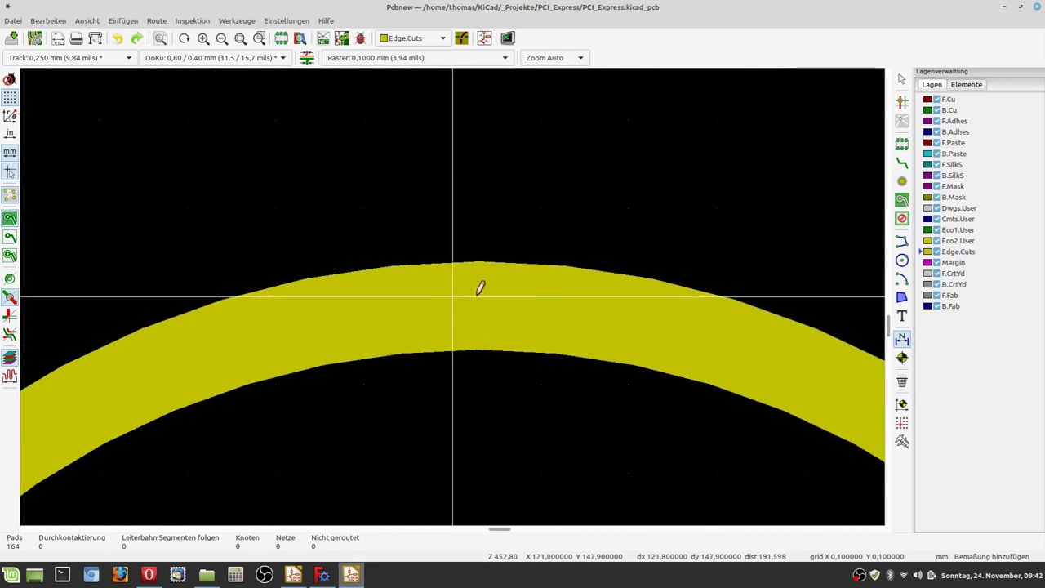
left_click(442, 64)
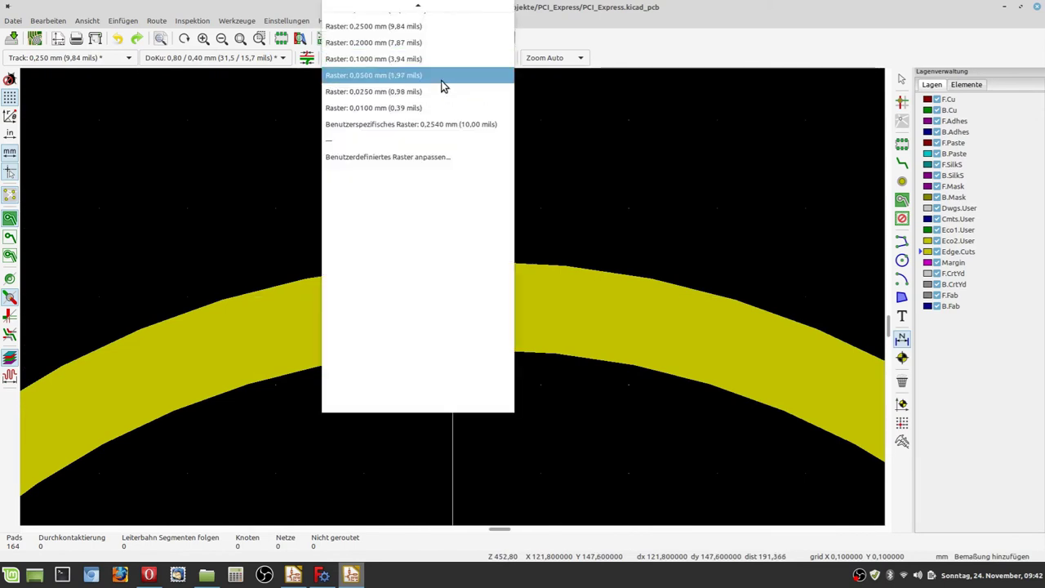
left_click(441, 77)
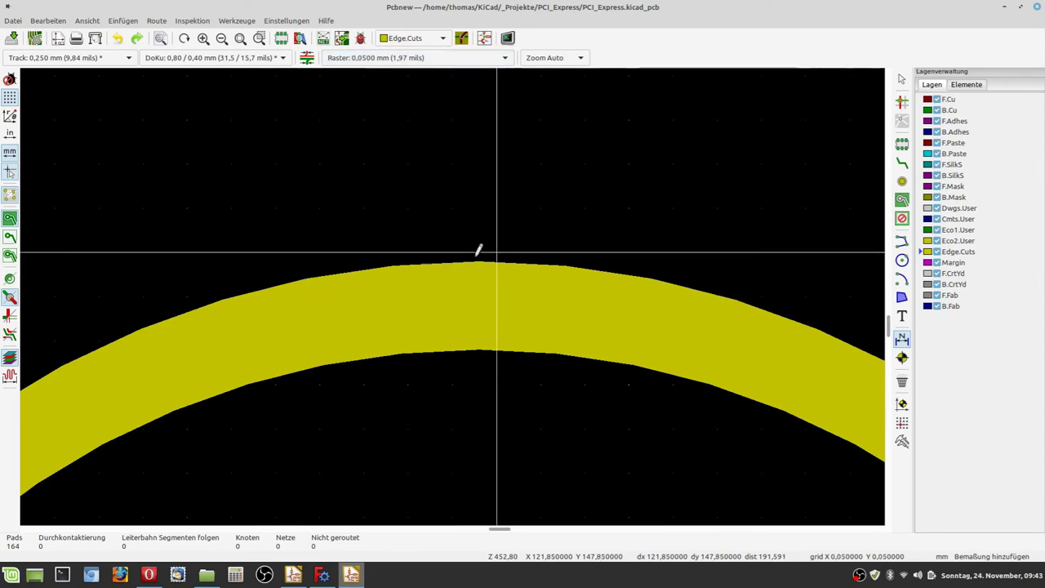
left_click(389, 62)
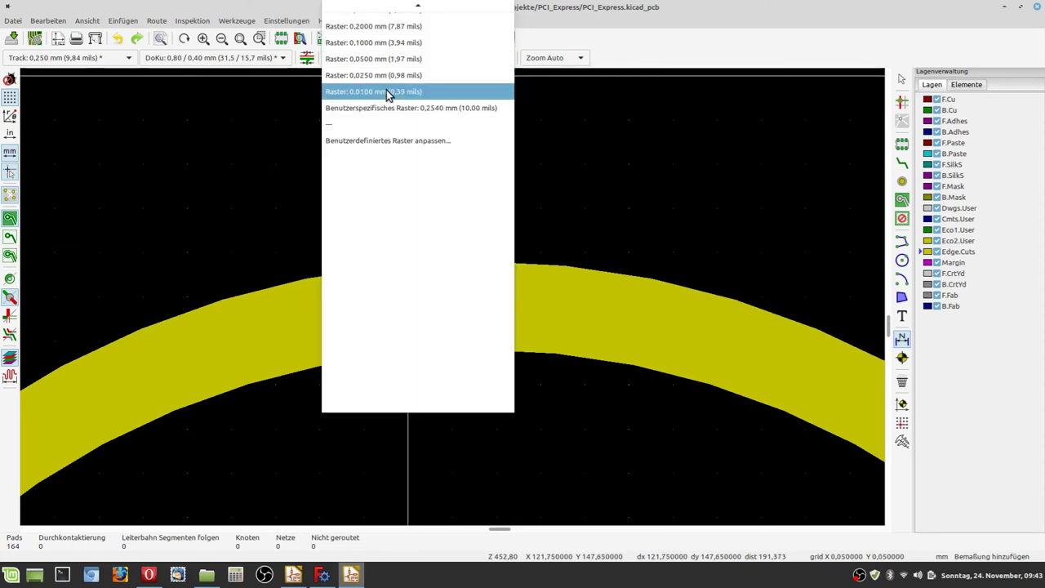
left_click(384, 75)
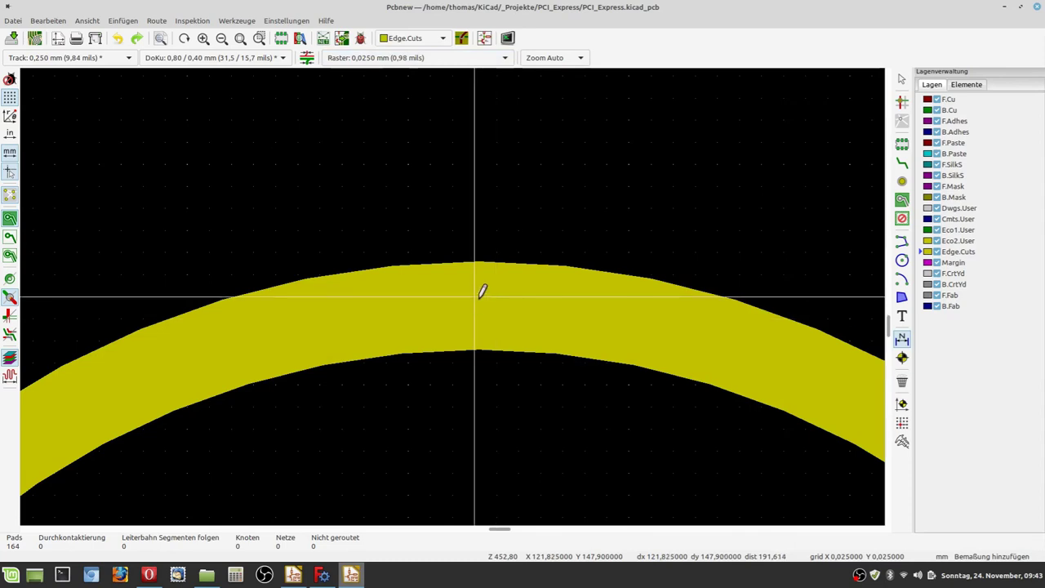
Dimension the horizontal distance from the apex of the slot between pads B11 and B12 to the board's left edge, placing it above the cutouts
scroll(474, 296, "down", 15)
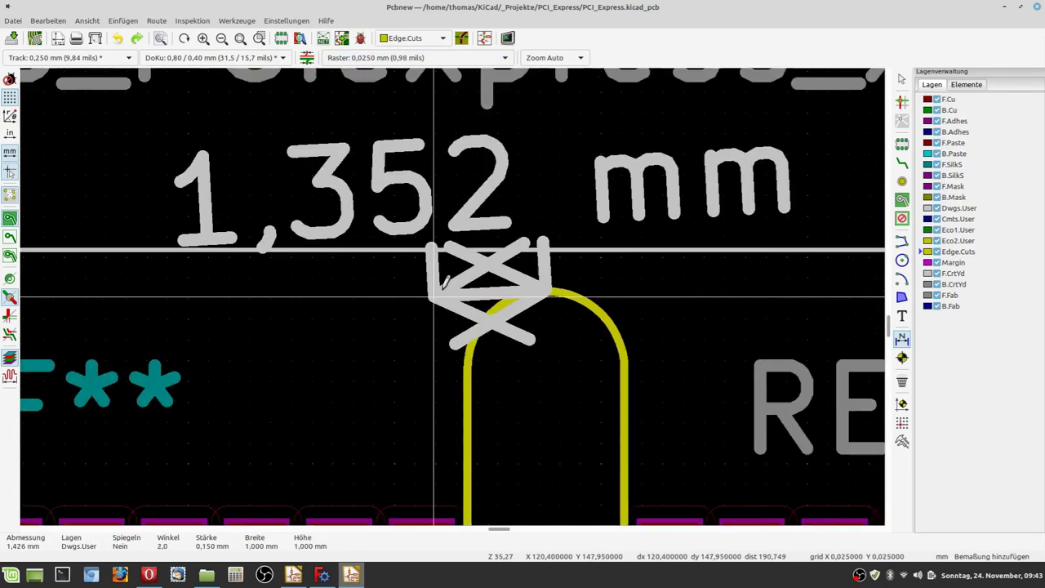
scroll(453, 297, "down", 3)
scroll(452, 296, "up", 7)
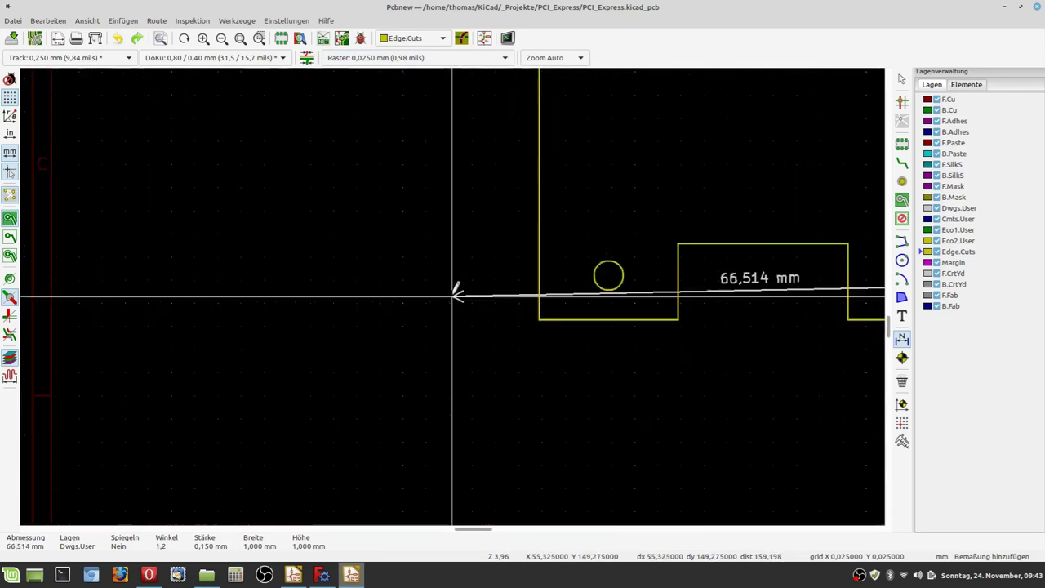
scroll(456, 286, "up", 6)
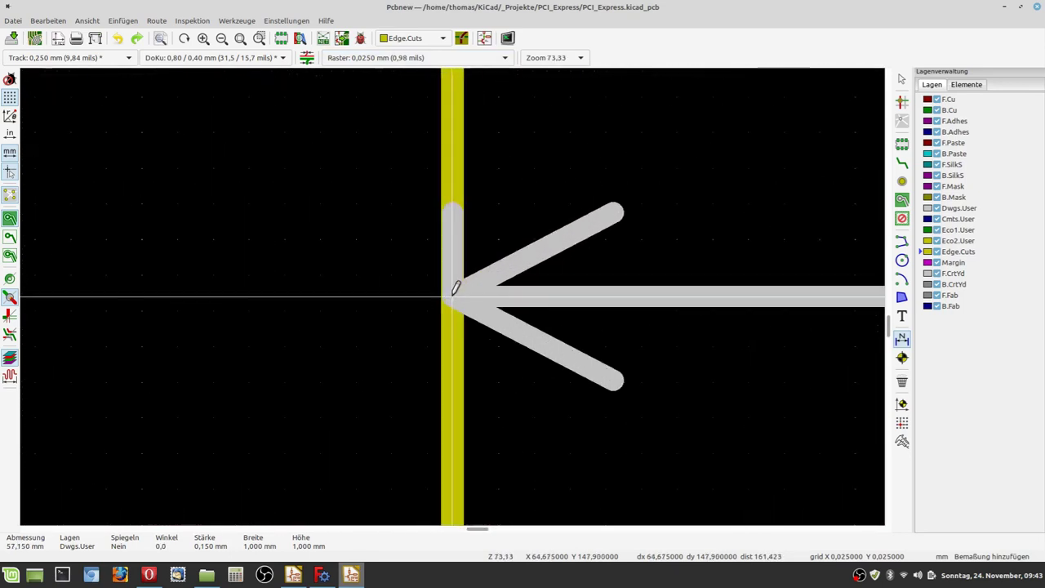
scroll(455, 288, "up", 1)
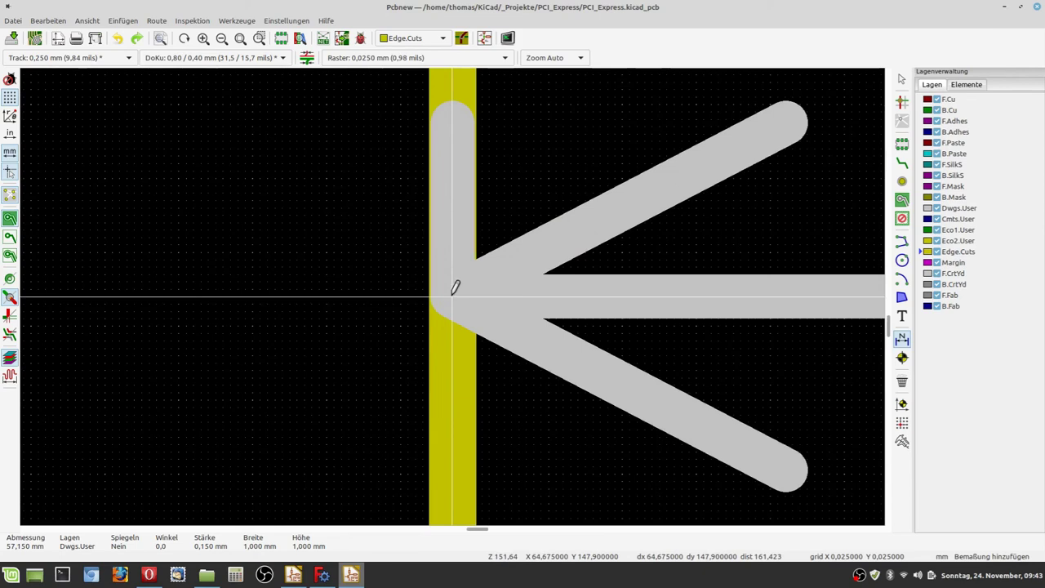
scroll(455, 288, "down", 12)
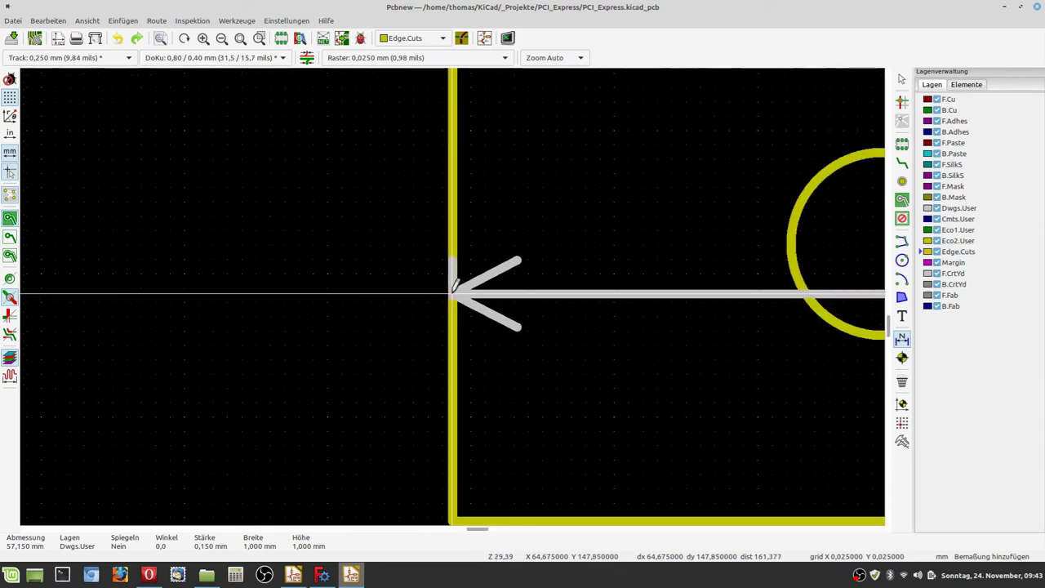
left_click(456, 200)
scroll(697, 201, "up", 1)
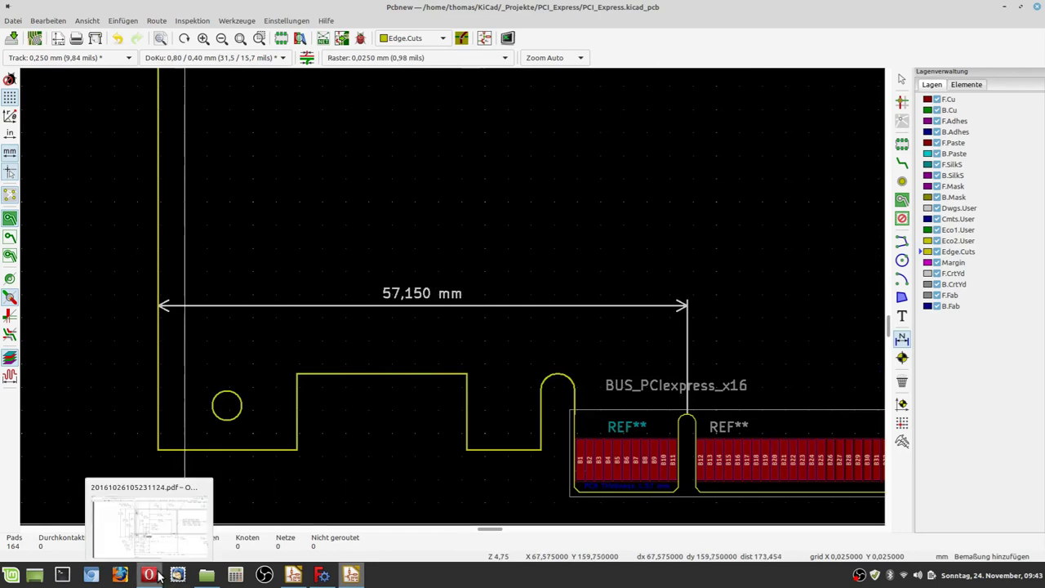
Check the slot-to-edge distance in the card's mechanical drawing PDF in Opera and return to Pcbnew
left_click(214, 522)
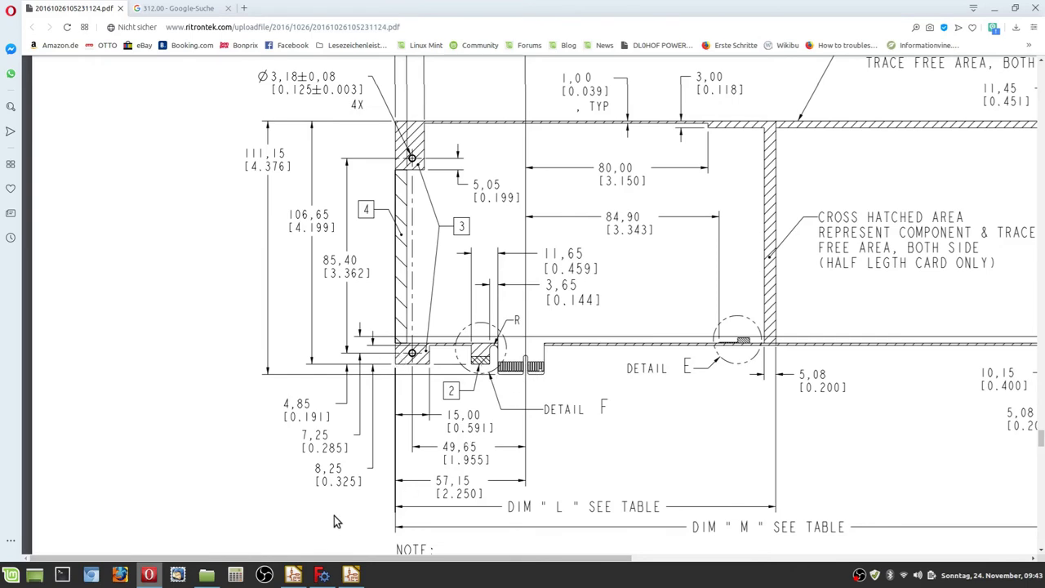
left_click(323, 575)
left_click(323, 575)
left_click(352, 576)
Dimension the vertical distance from the connector's bottom edge at the chamfer below pad B1 to the board's top edge, placing it left of the connector
scroll(455, 285, "down", 4)
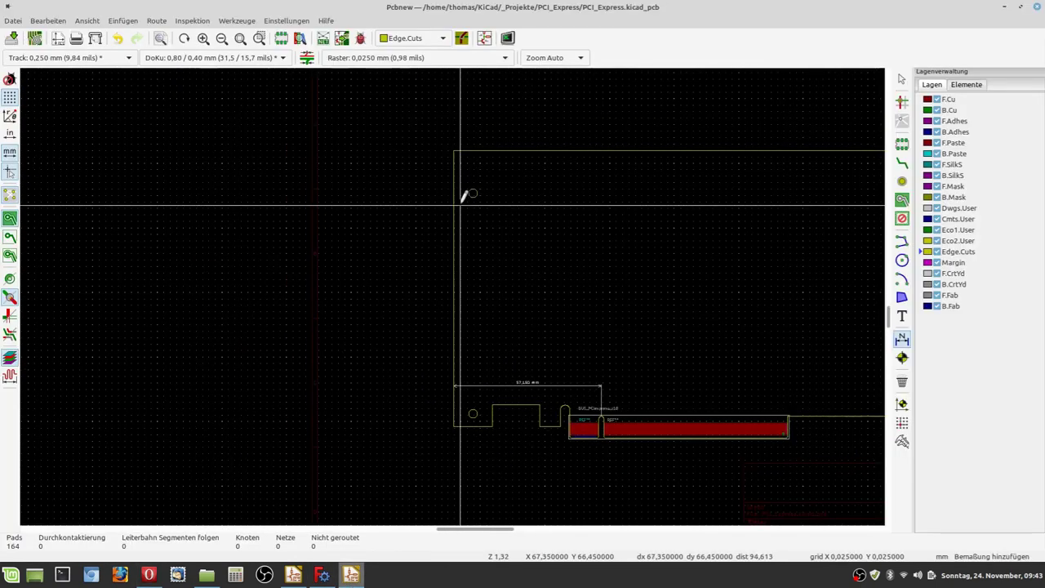
scroll(450, 285, "up", 5)
scroll(454, 286, "up", 1)
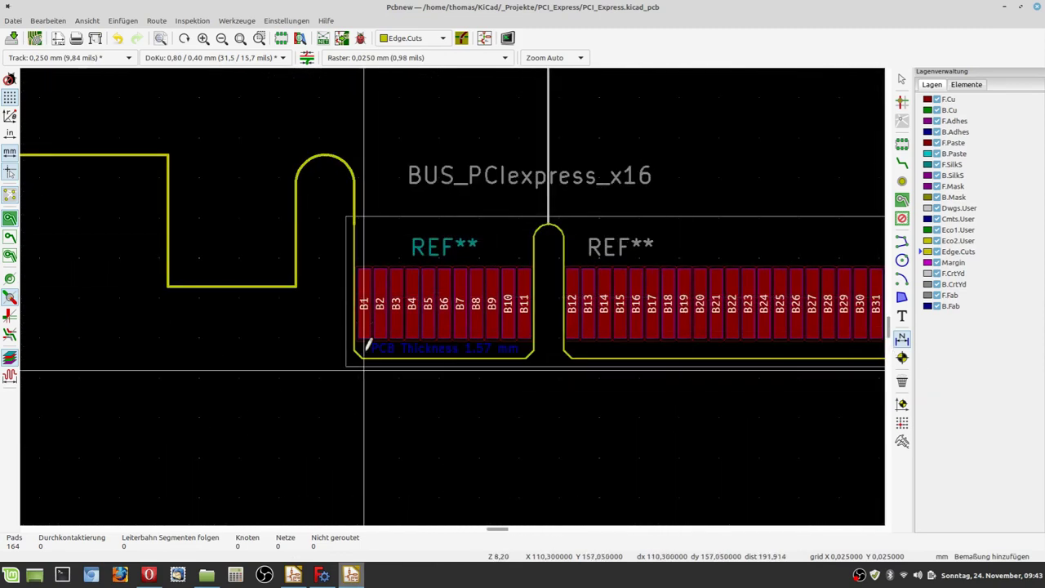
scroll(358, 361, "up", 7)
scroll(455, 286, "up", 2)
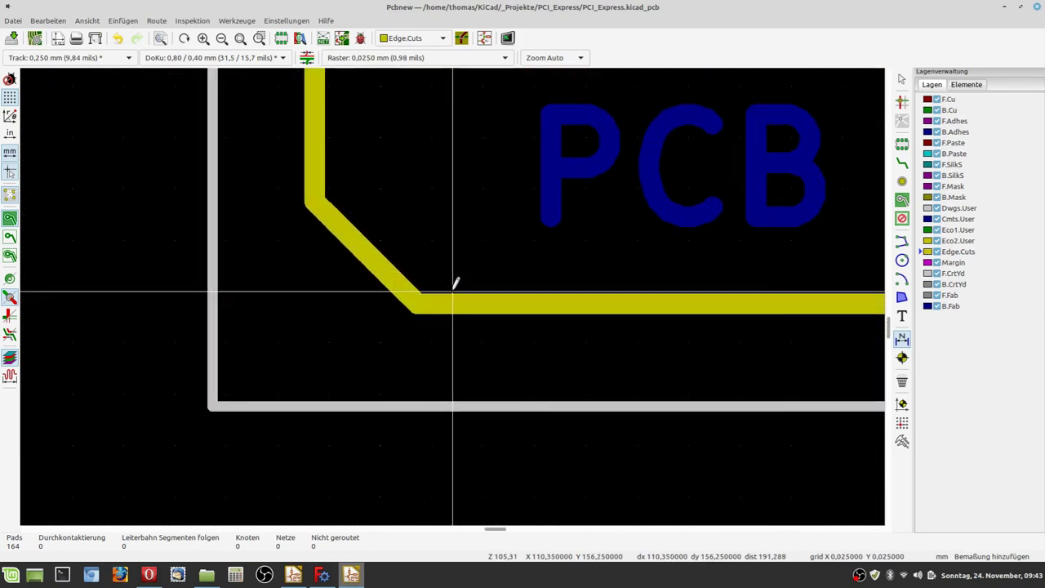
left_click(417, 302)
scroll(417, 302, "down", 10)
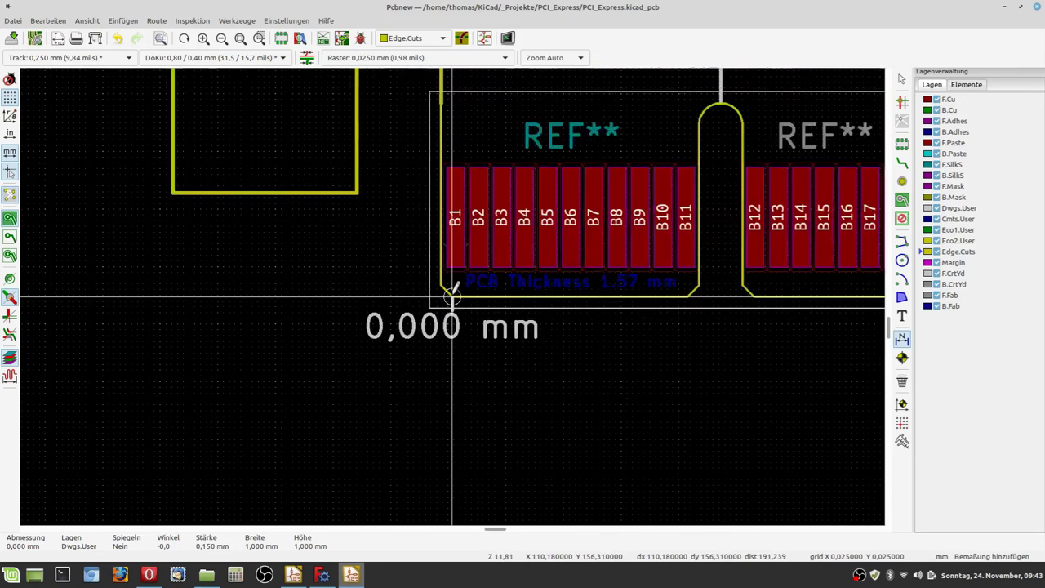
scroll(455, 291, "down", 4)
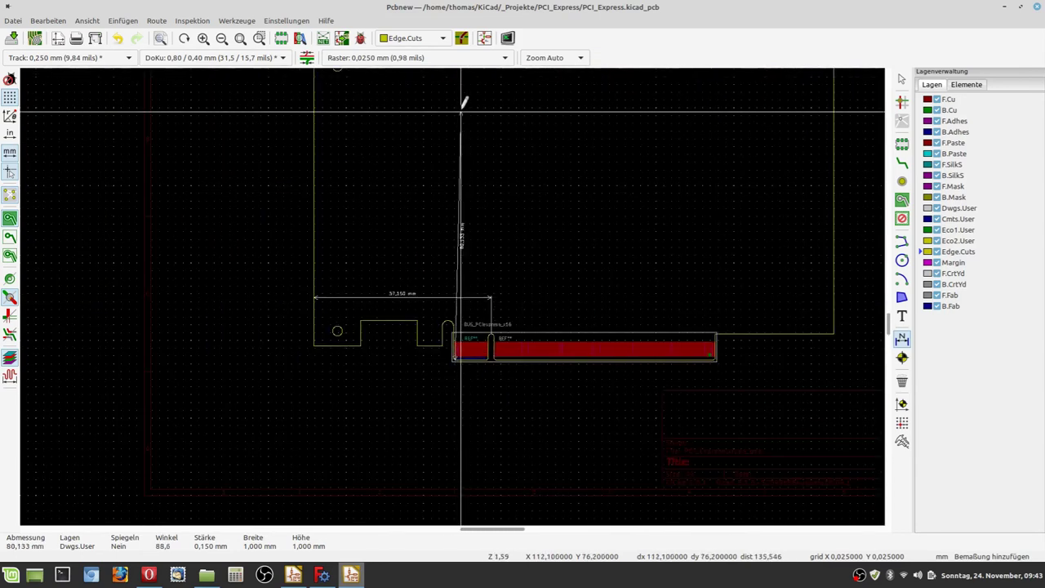
scroll(452, 297, "down", 1)
scroll(455, 287, "up", 5)
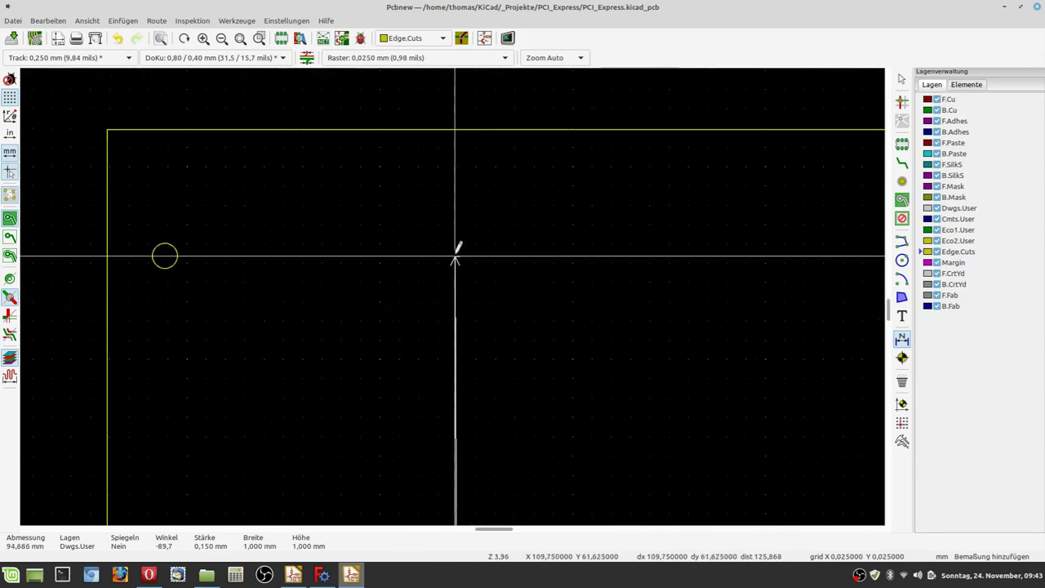
scroll(464, 124, "up", 9)
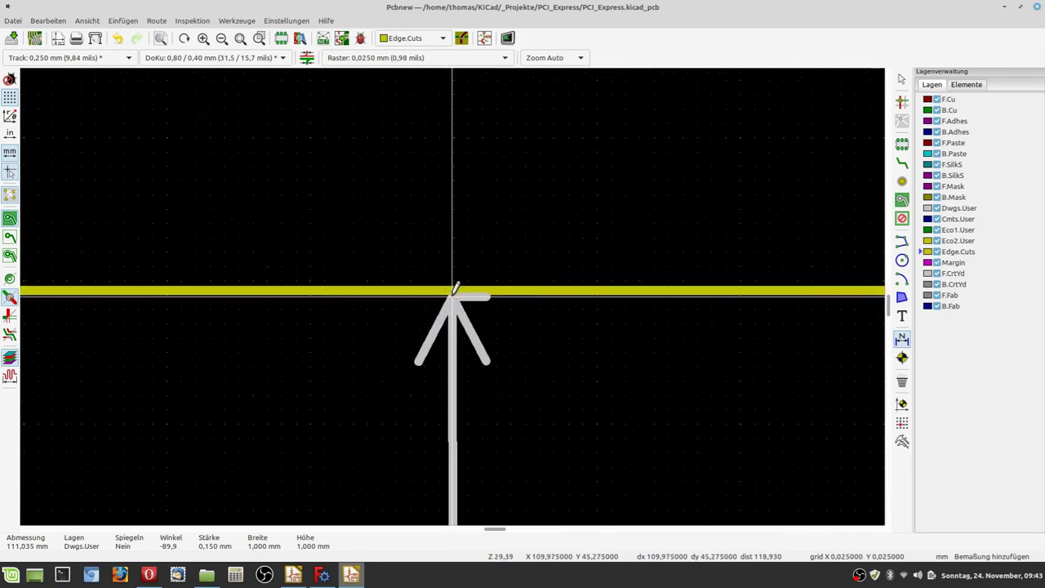
scroll(455, 287, "up", 2)
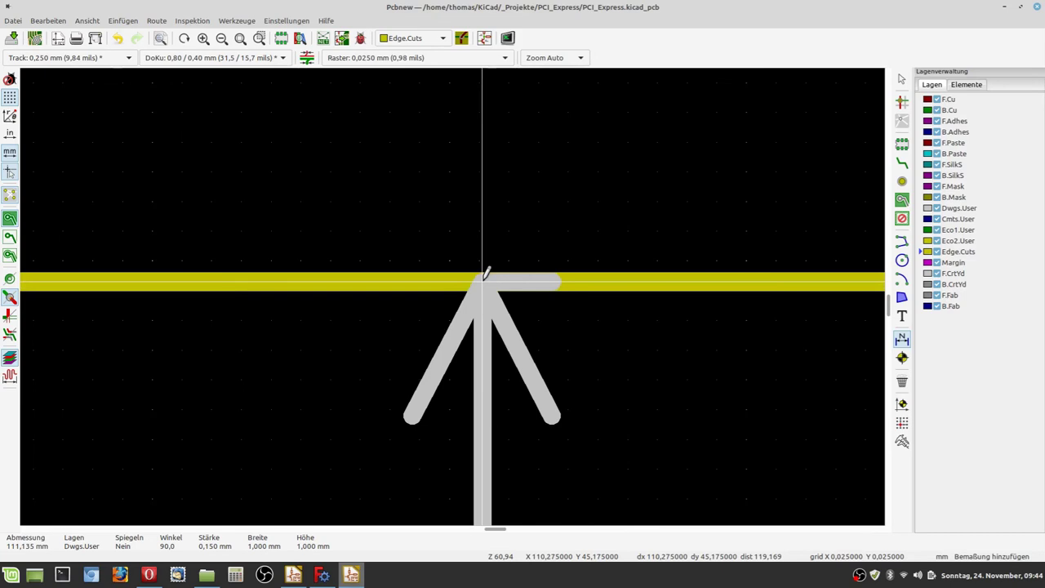
scroll(484, 276, "down", 10)
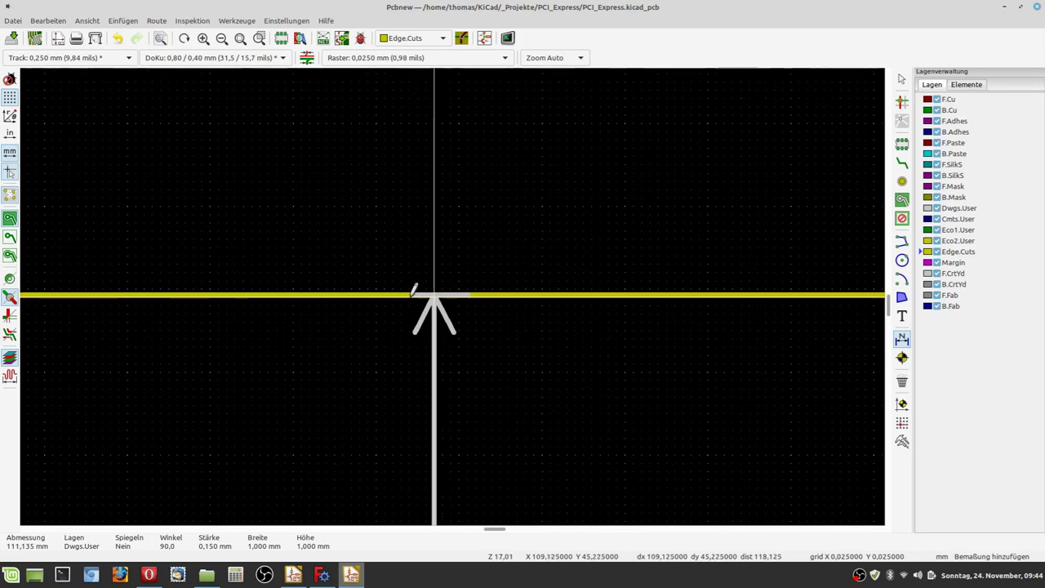
scroll(554, 330, "down", 1)
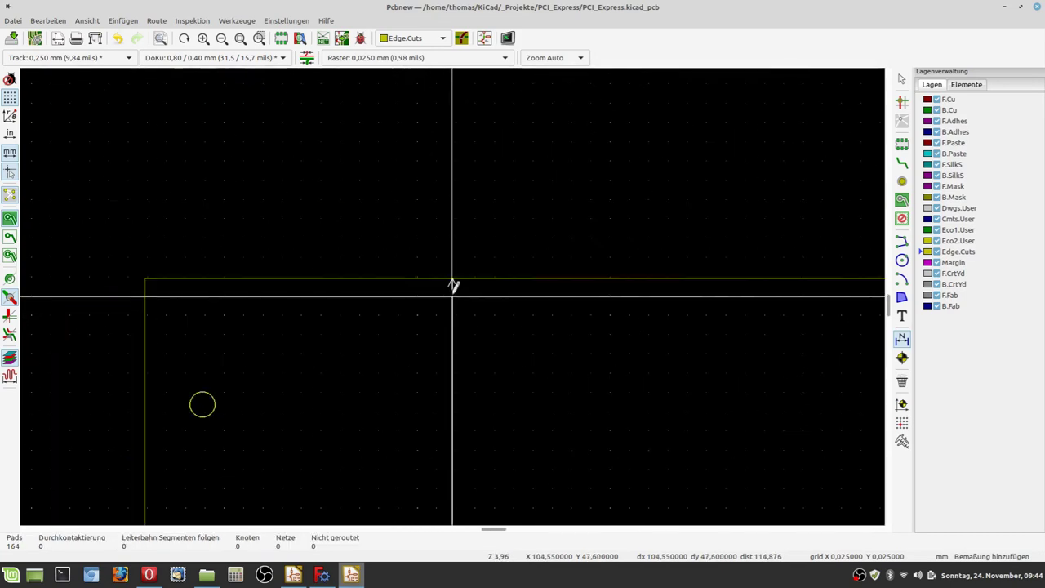
Compare the new overall height dimension with the card's mechanical drawing PDF in Opera and return to Pcbnew
scroll(553, 341, "down", 4)
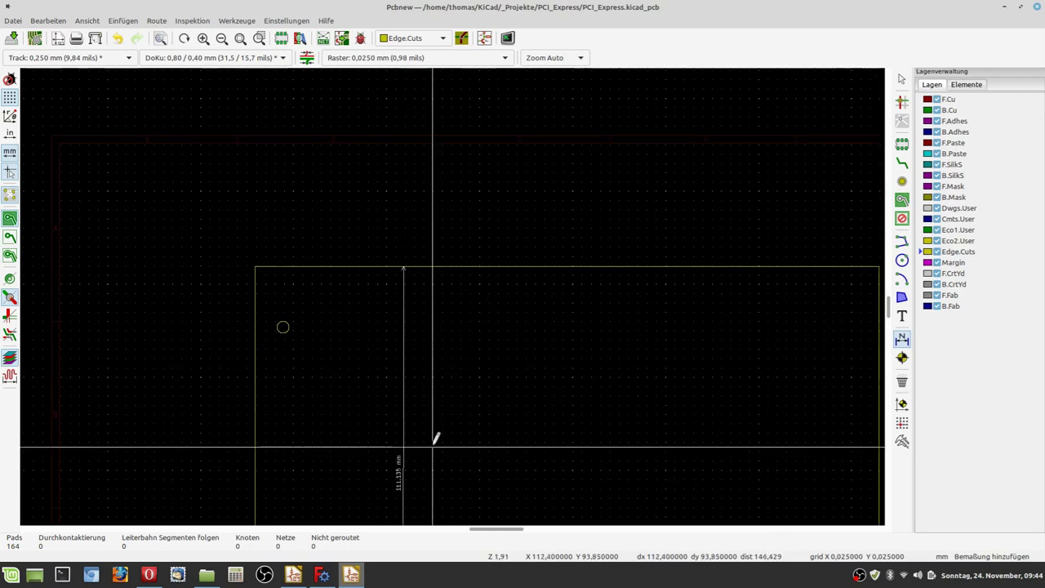
scroll(417, 478, "up", 4)
scroll(455, 288, "up", 2)
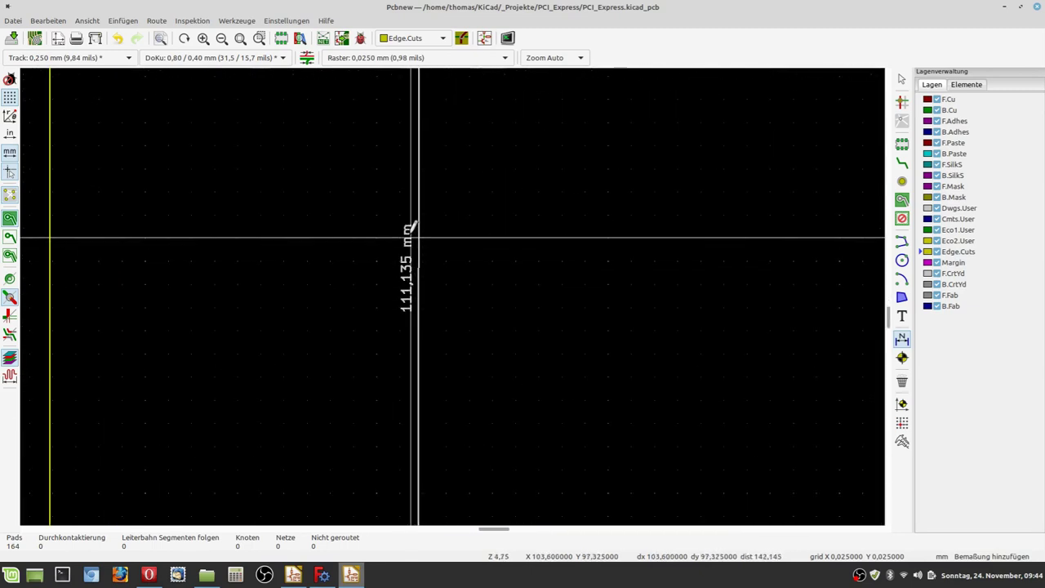
scroll(417, 319, "down", 5)
scroll(455, 288, "up", 3)
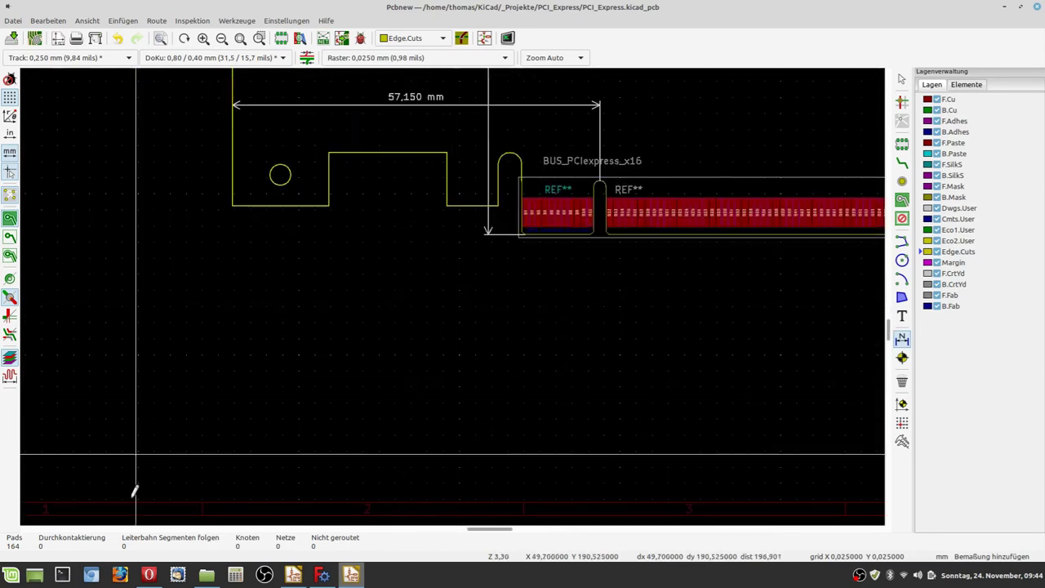
mouse_move(178, 577)
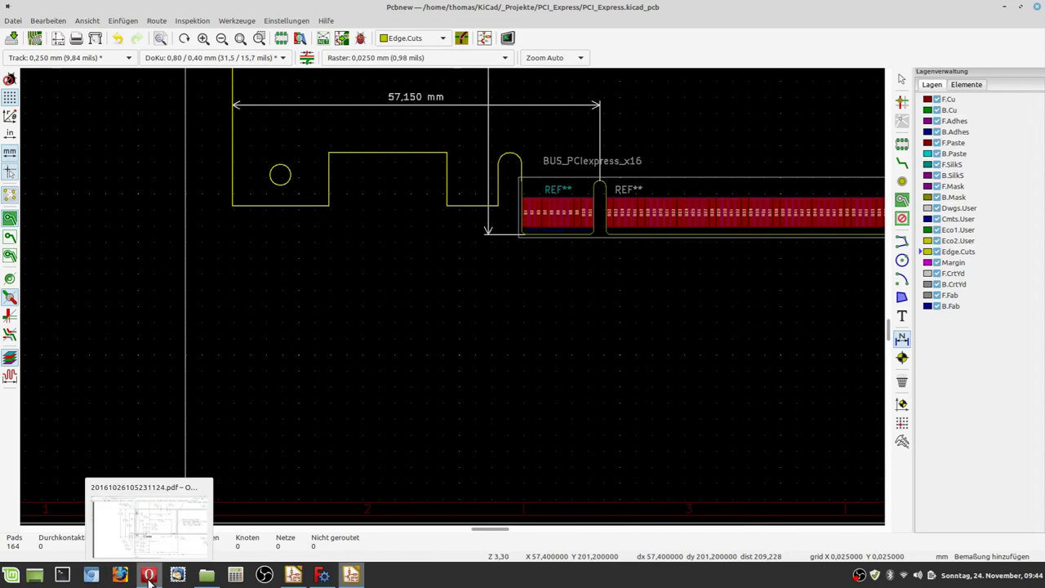
left_click(147, 574)
scroll(488, 369, "up", 2)
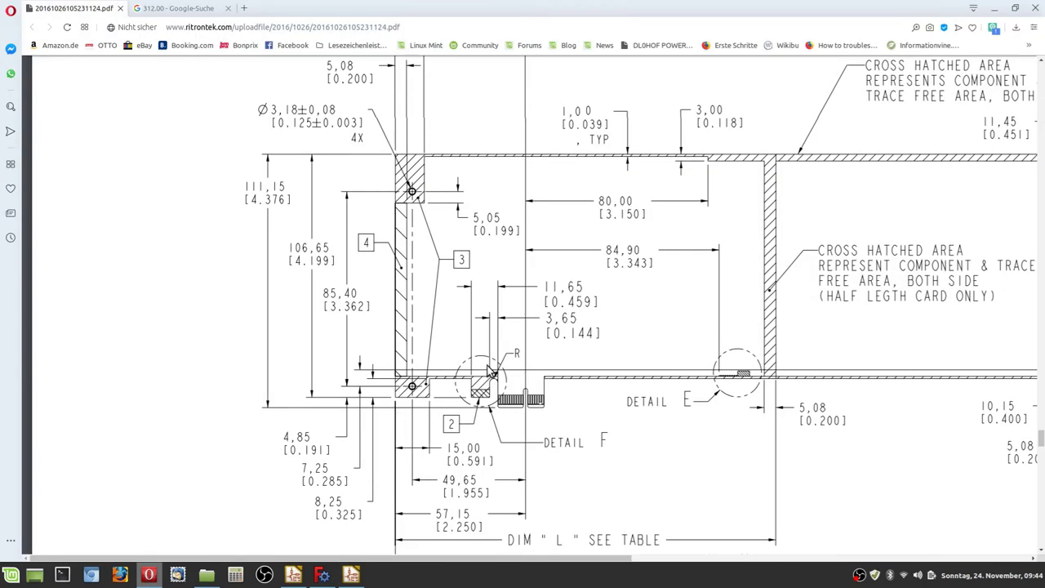
scroll(491, 411, "down", 2)
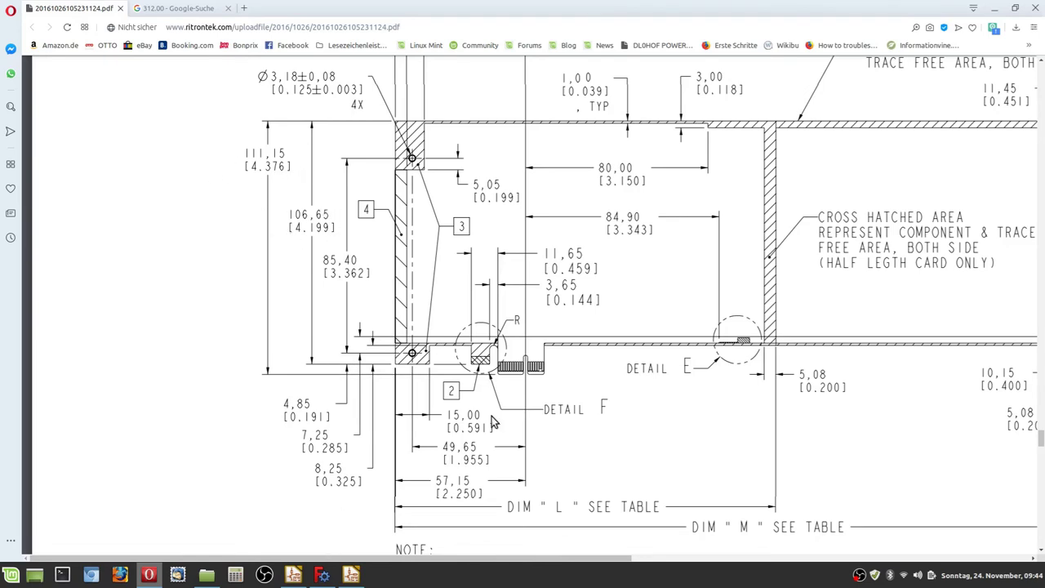
left_click(351, 575)
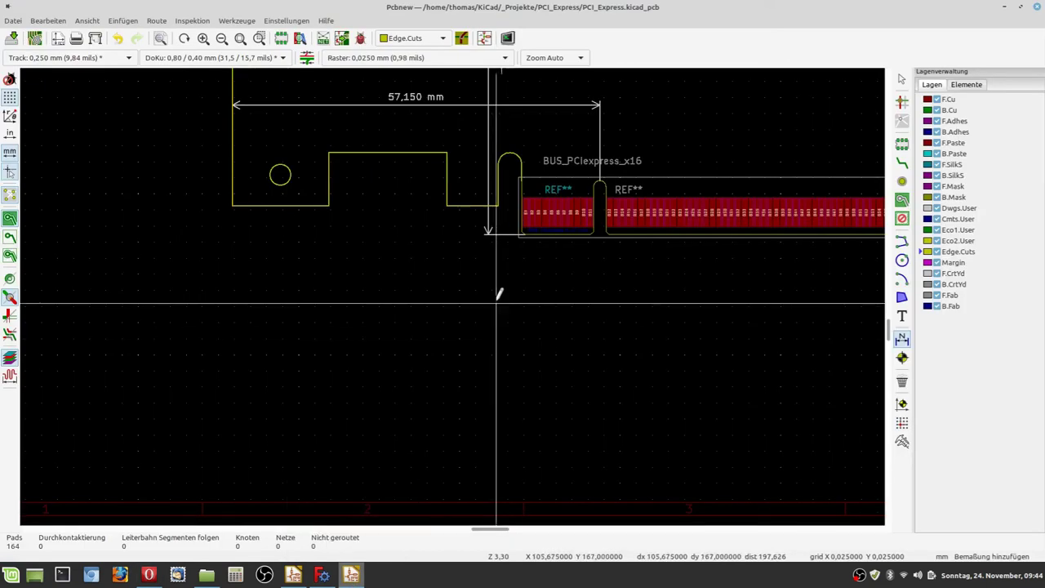
Dimension the vertical offset from the chamfer corner below pad B1 to the bottom edge of the neighbouring board tab, placing it at the tab's corner
scroll(504, 245, "up", 3)
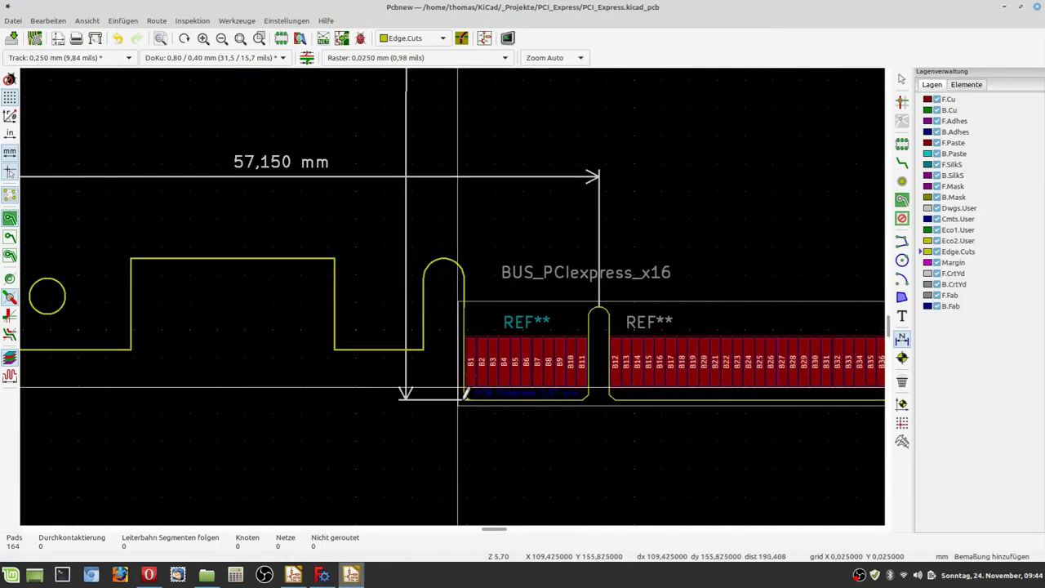
scroll(453, 296, "up", 1)
scroll(452, 292, "up", 7)
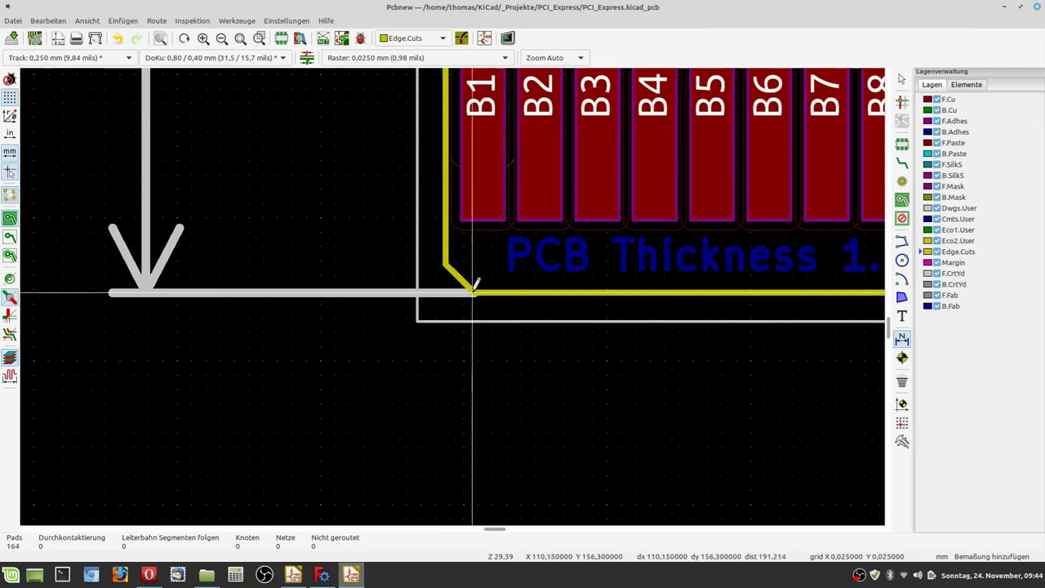
left_click(475, 290)
scroll(474, 291, "down", 4)
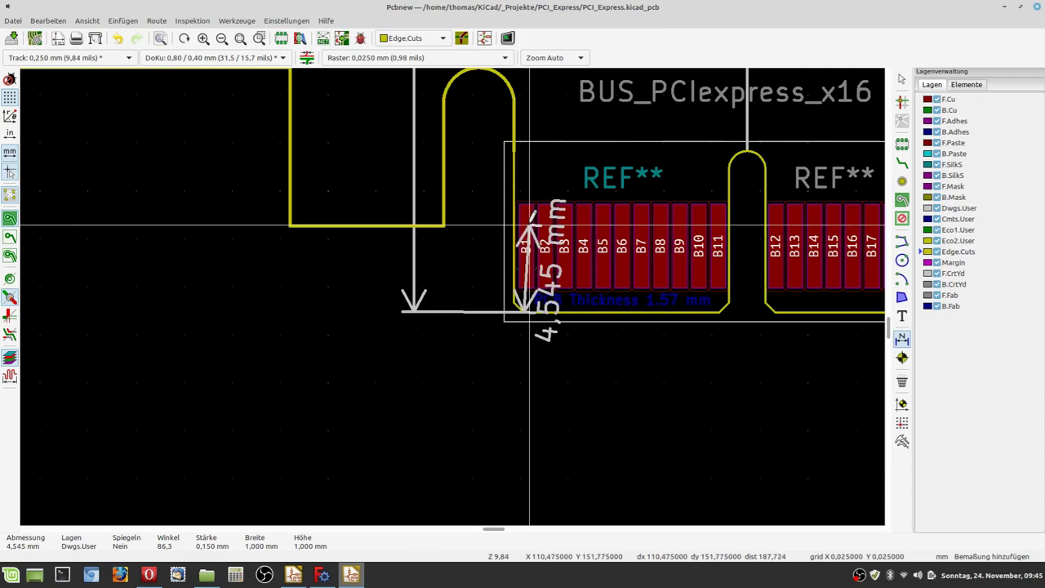
scroll(530, 224, "up", 2)
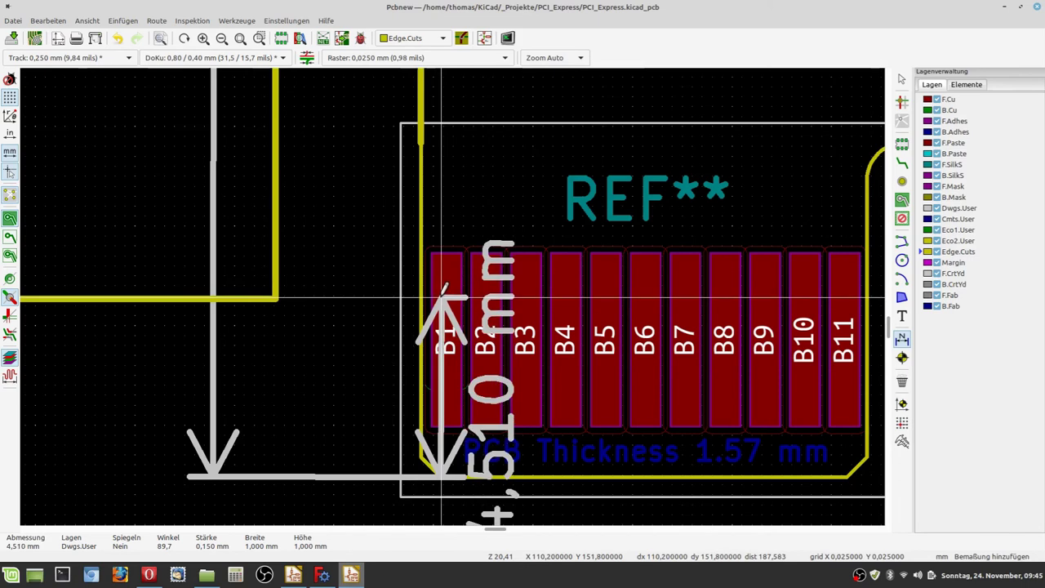
left_click(280, 296)
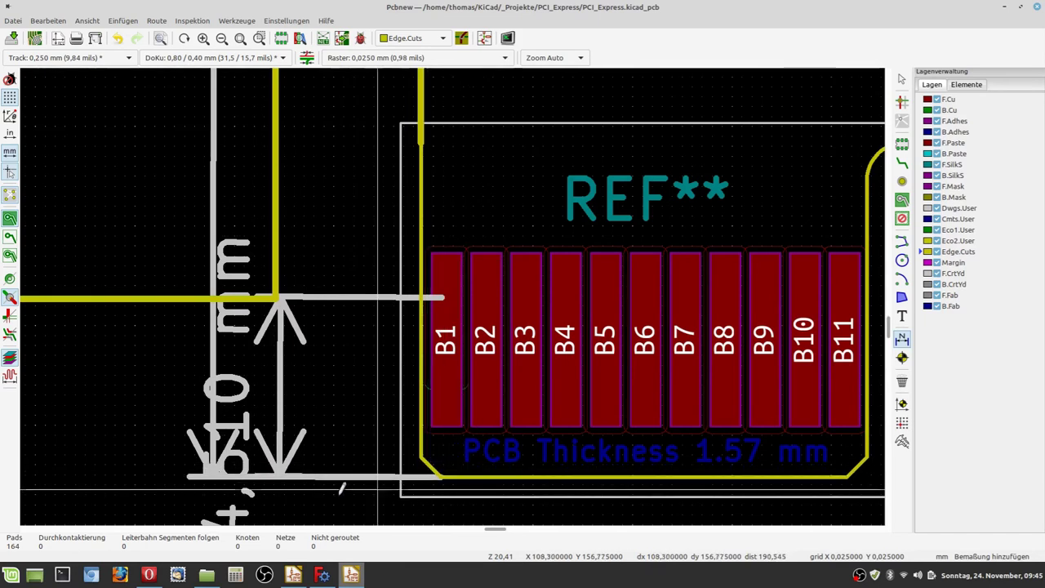
Leave the dimension tool and inspect the properties of the vertical offset dimension beside pad B1 without changing them
scroll(431, 453, "down", 1)
scroll(432, 299, "up", 3)
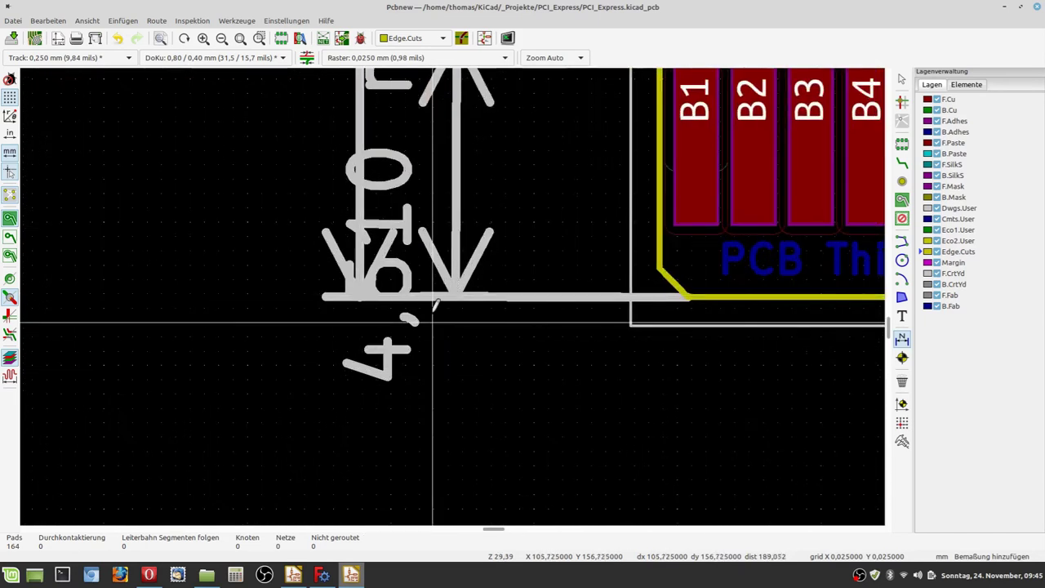
scroll(435, 314, "down", 1)
right_click(509, 244)
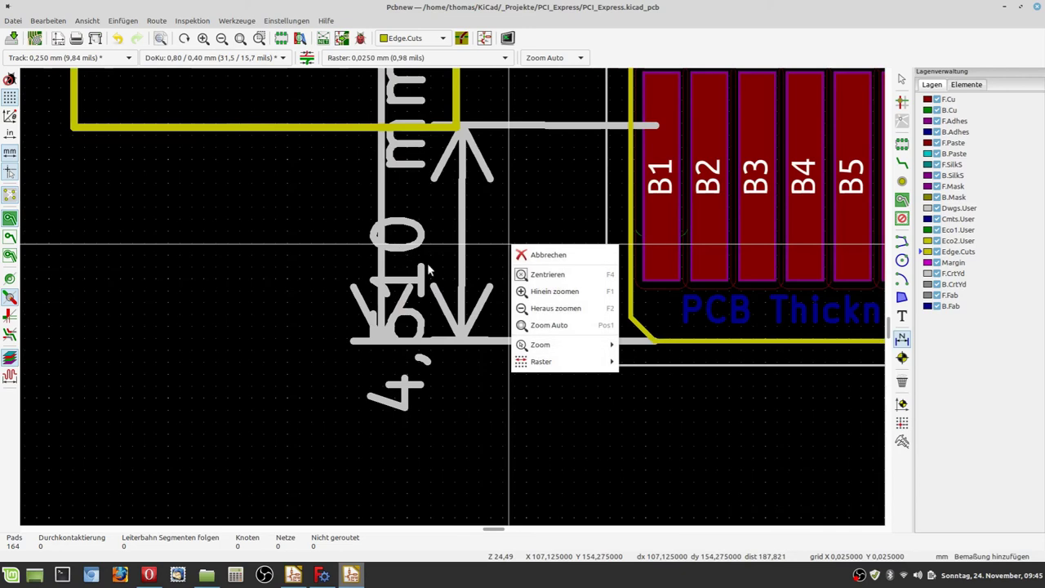
left_click(547, 255)
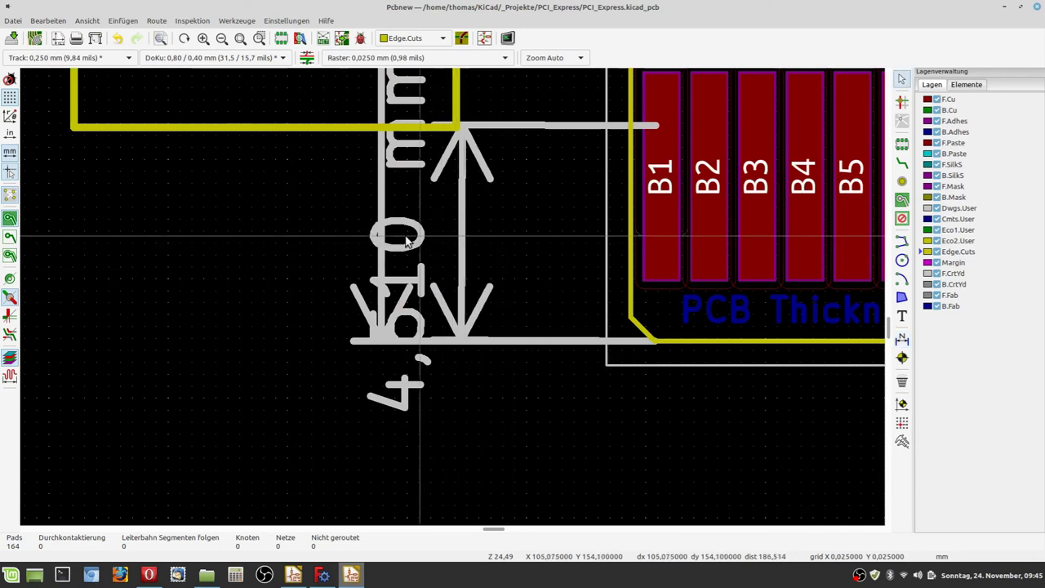
double_click(412, 245)
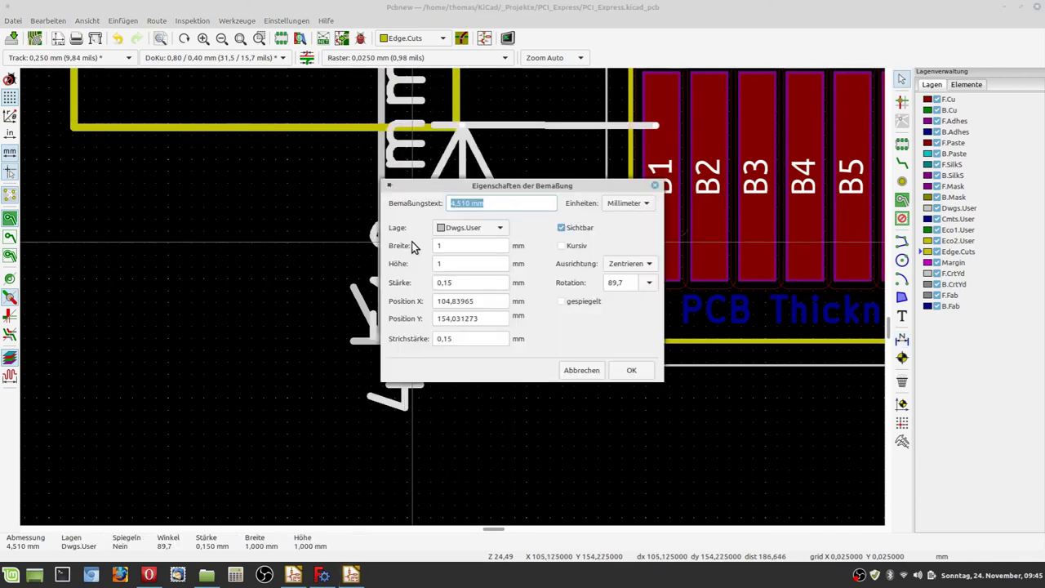
left_click(580, 370)
Calculate 111,15−106,65 in the calculator from the height dimensions in the card's mechanical drawing PDF in Opera, and close the calculator
scroll(442, 301, "up", 3)
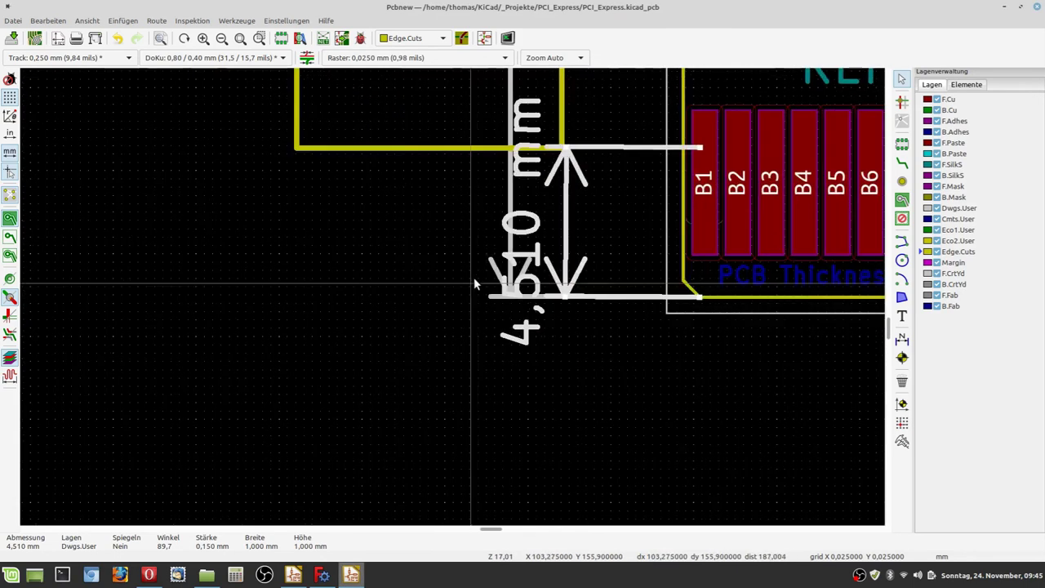
left_click(235, 575)
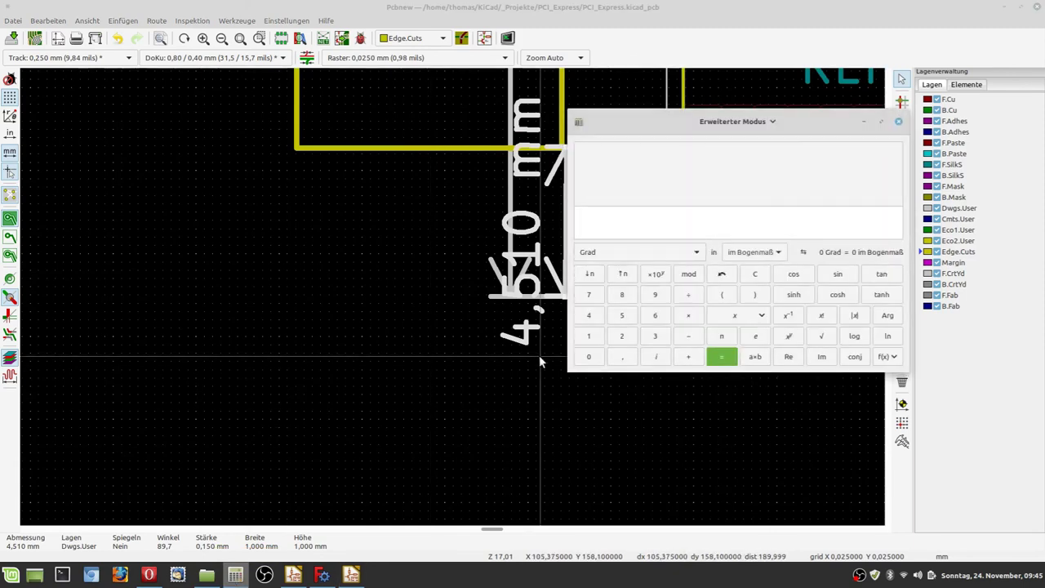
type("111,6")
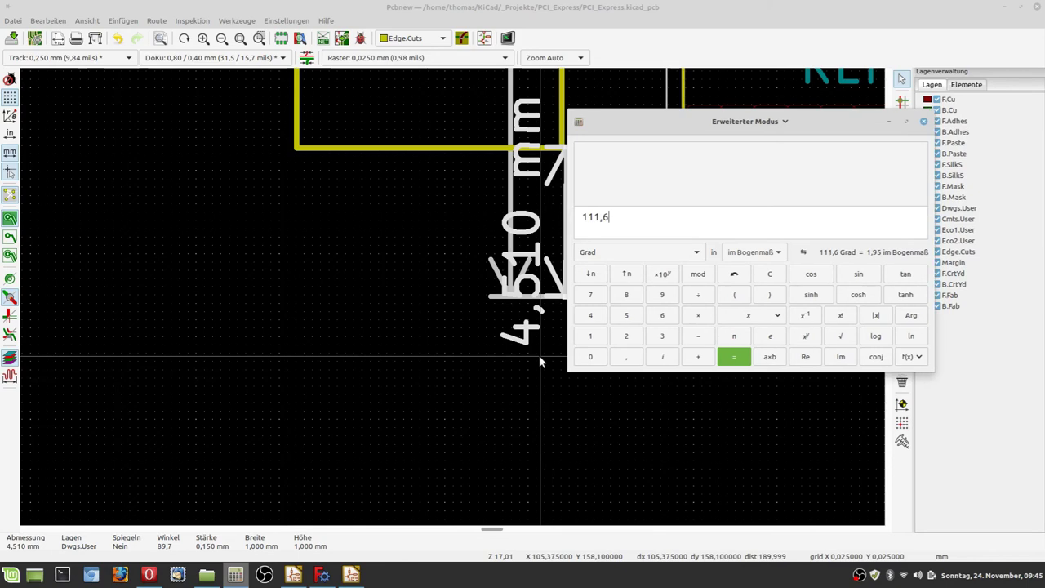
type("5")
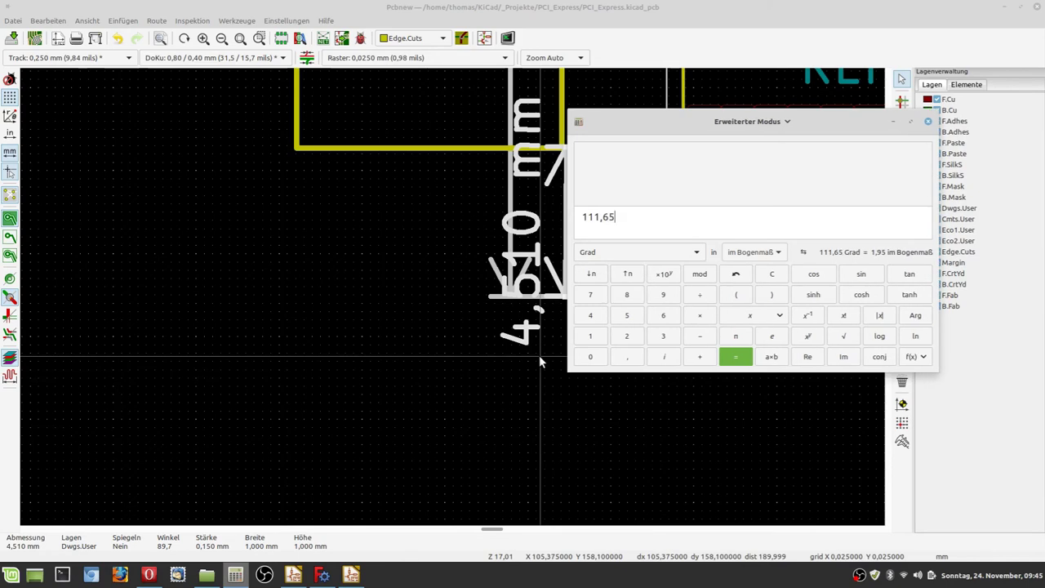
key("BackSpace")
key("BackSpace")
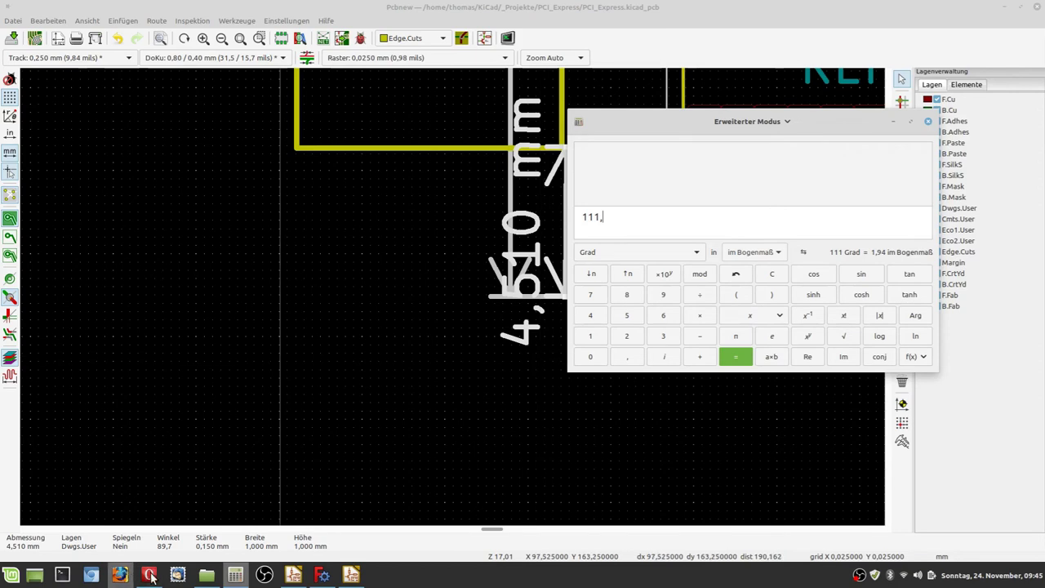
left_click(147, 576)
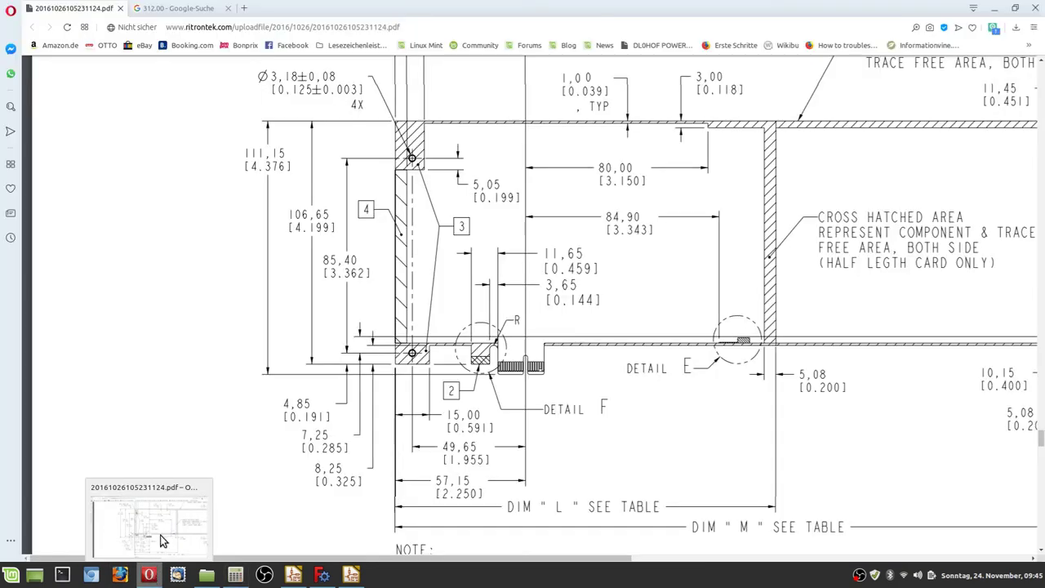
left_click(235, 576)
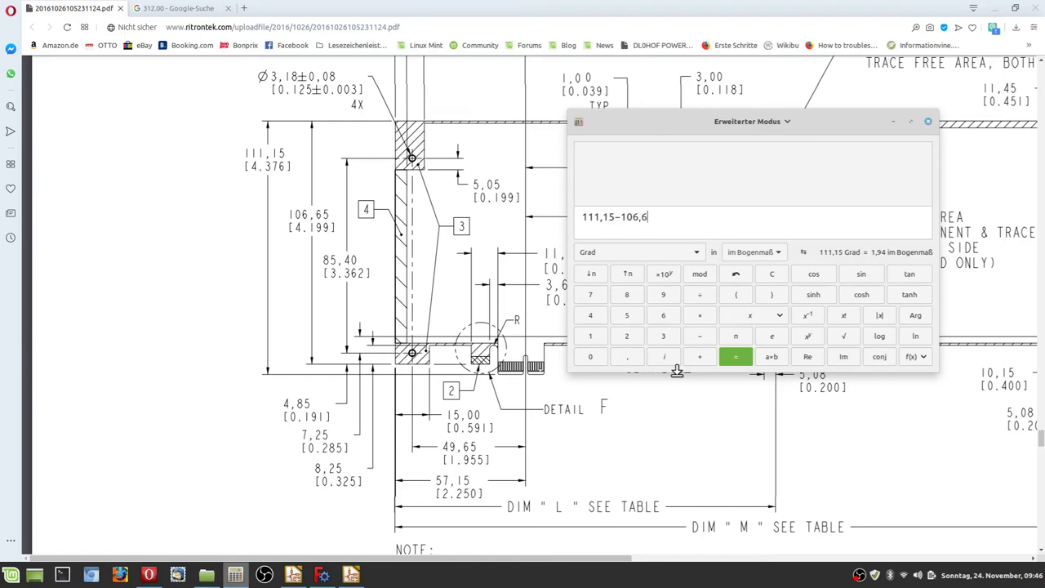
key("Return")
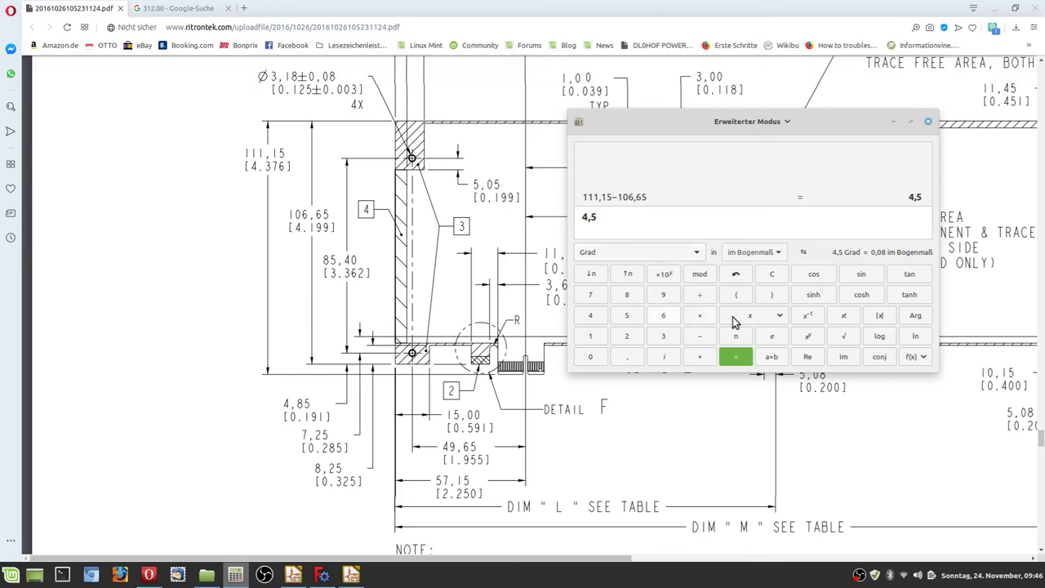
left_click(928, 121)
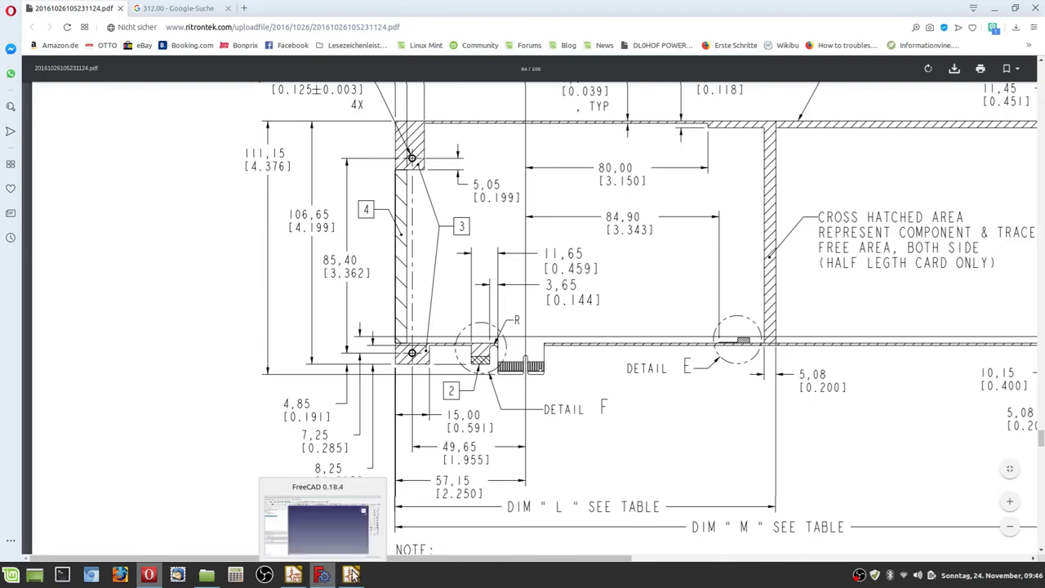
Return to Pcbnew and review the vertical offset dimension beside pad B1 and the complete board outline with the connector
left_click(325, 574)
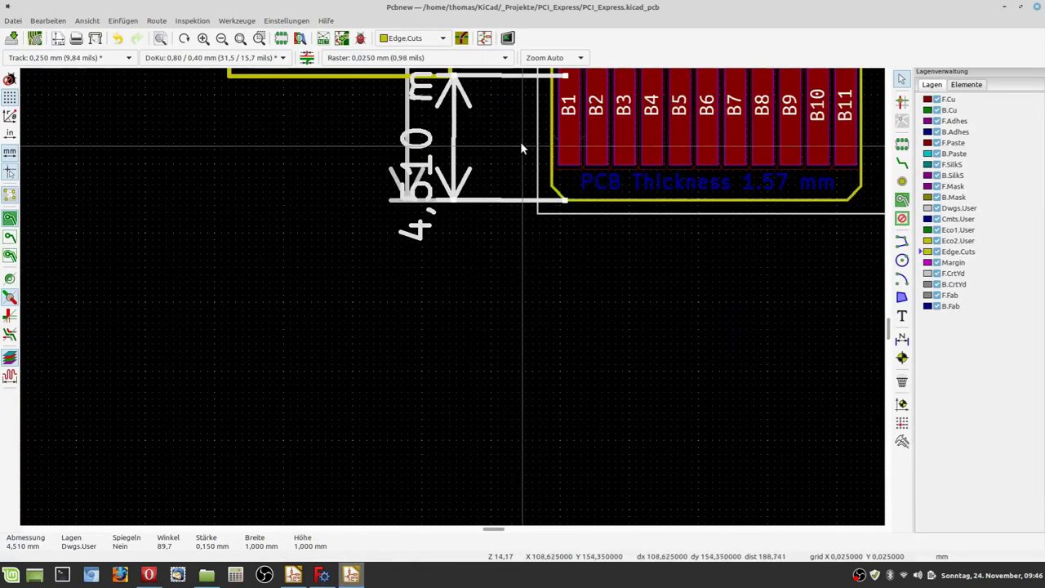
scroll(522, 151, "up", 2)
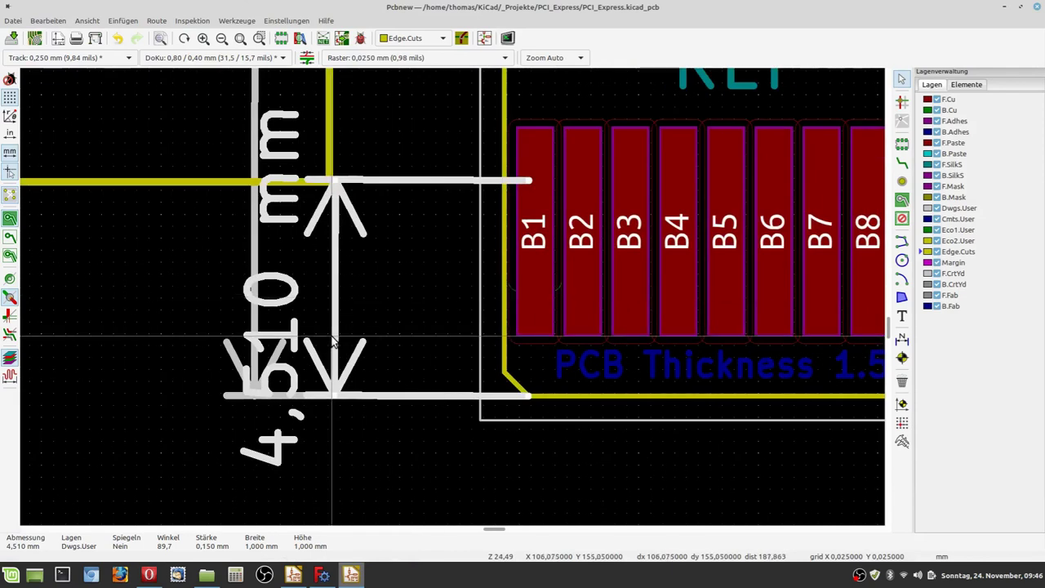
scroll(330, 336, "down", 5)
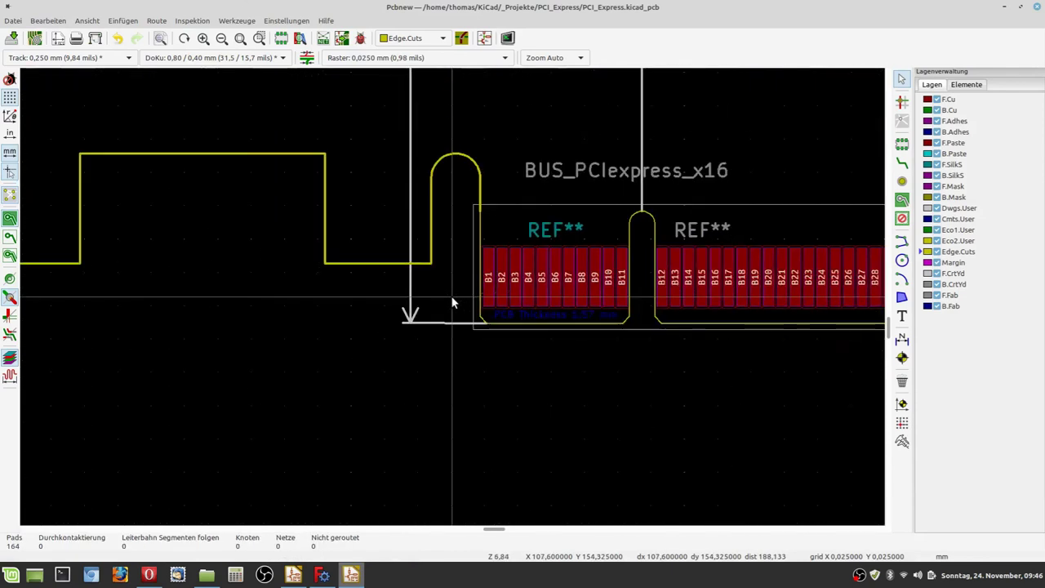
scroll(453, 303, "down", 2)
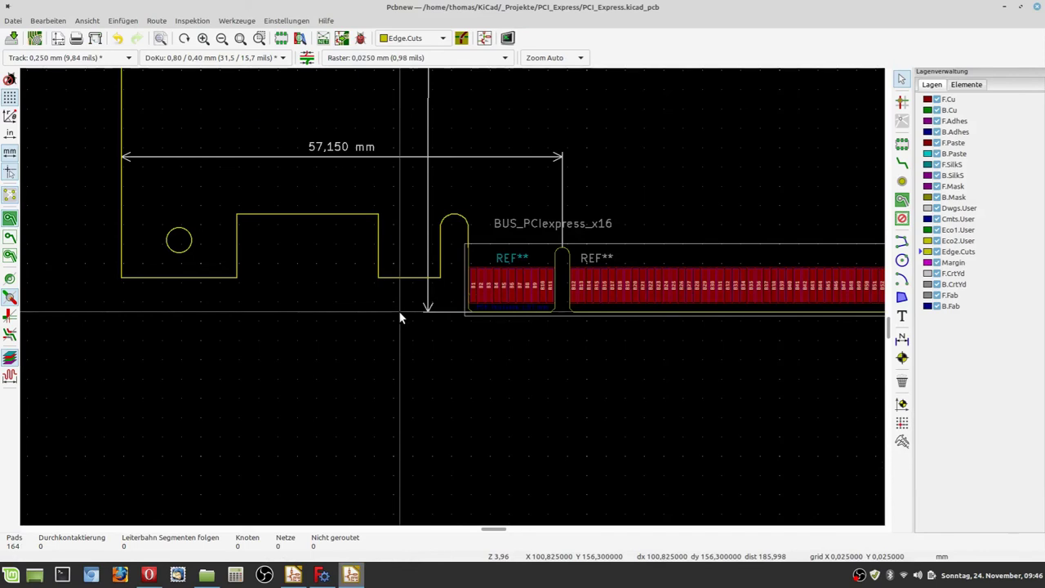
scroll(400, 317, "down", 3)
scroll(519, 316, "up", 1)
scroll(453, 303, "down", 2)
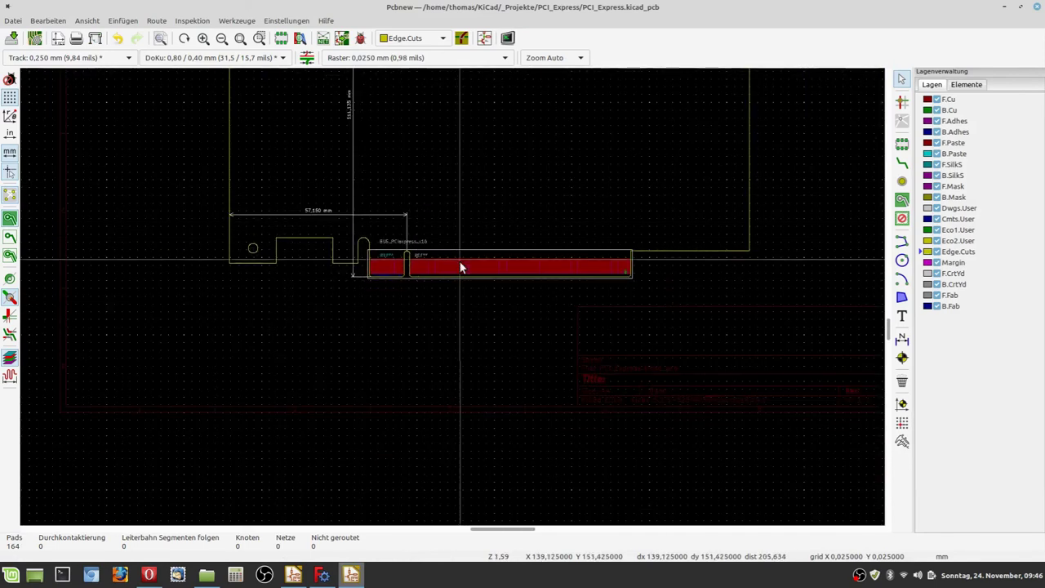
scroll(464, 186, "down", 3)
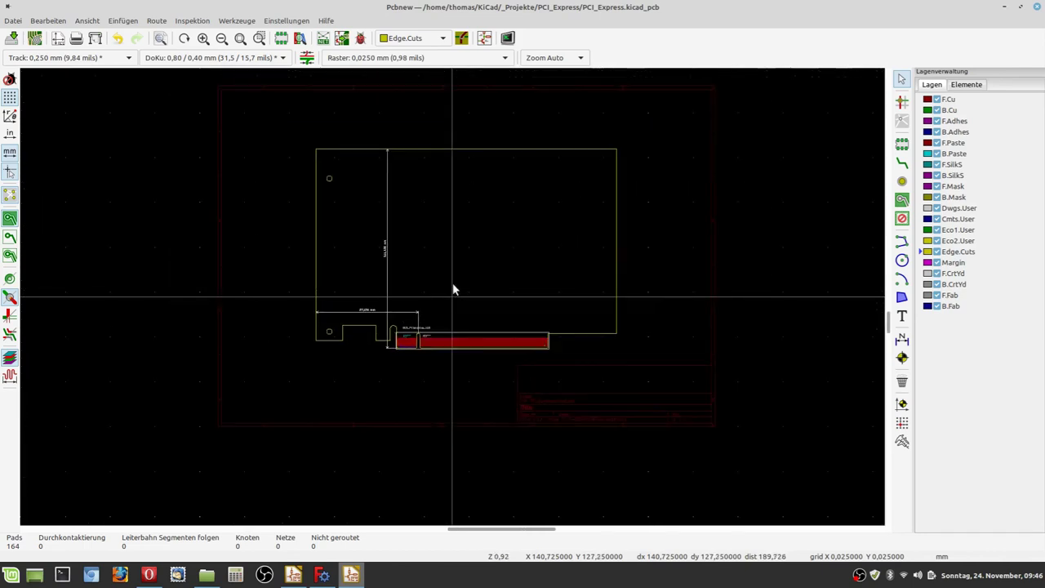
scroll(451, 298, "up", 3)
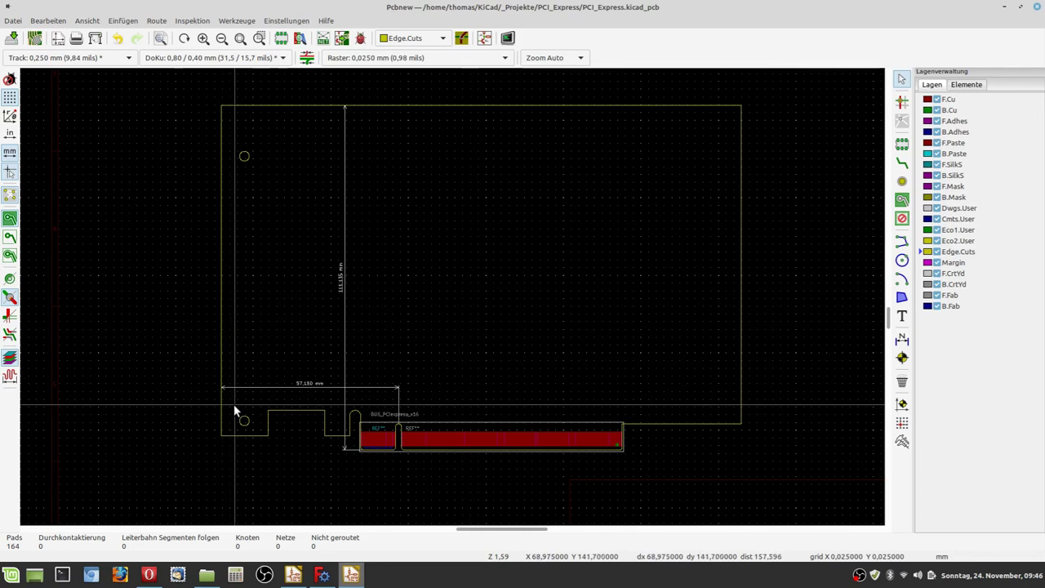
Start adding a new footprint near the circular hole in the board's lower-left tab and open the footprint chooser
middle_click_drag(233, 406, 460, 313)
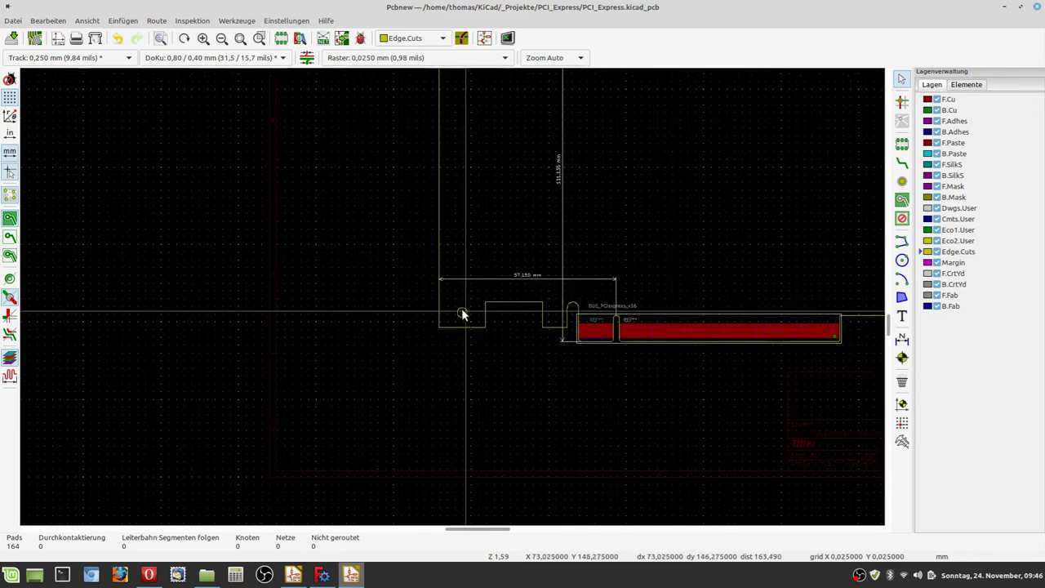
scroll(453, 302, "up", 3)
scroll(453, 302, "up", 2)
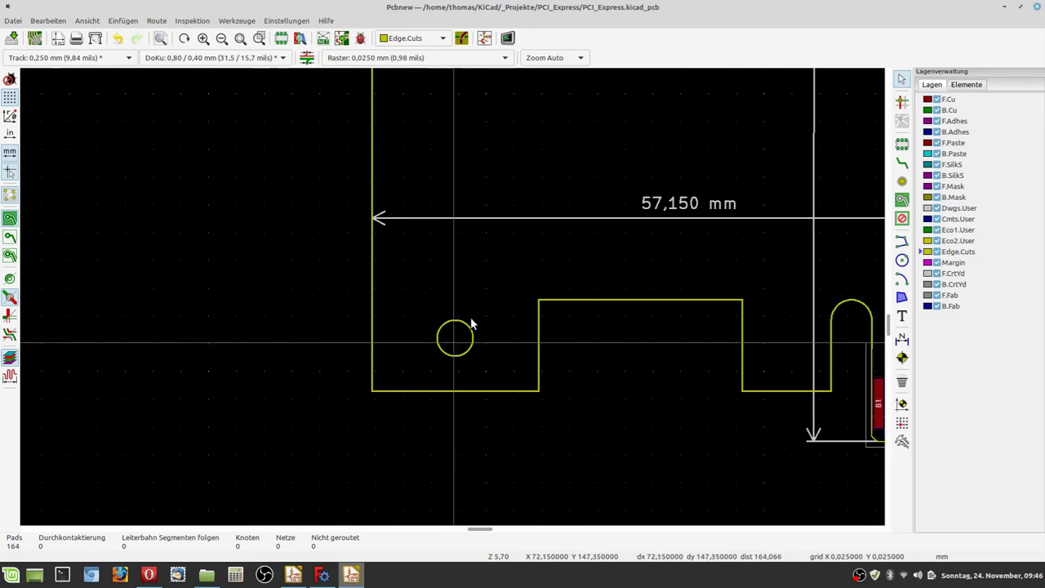
left_click(902, 145)
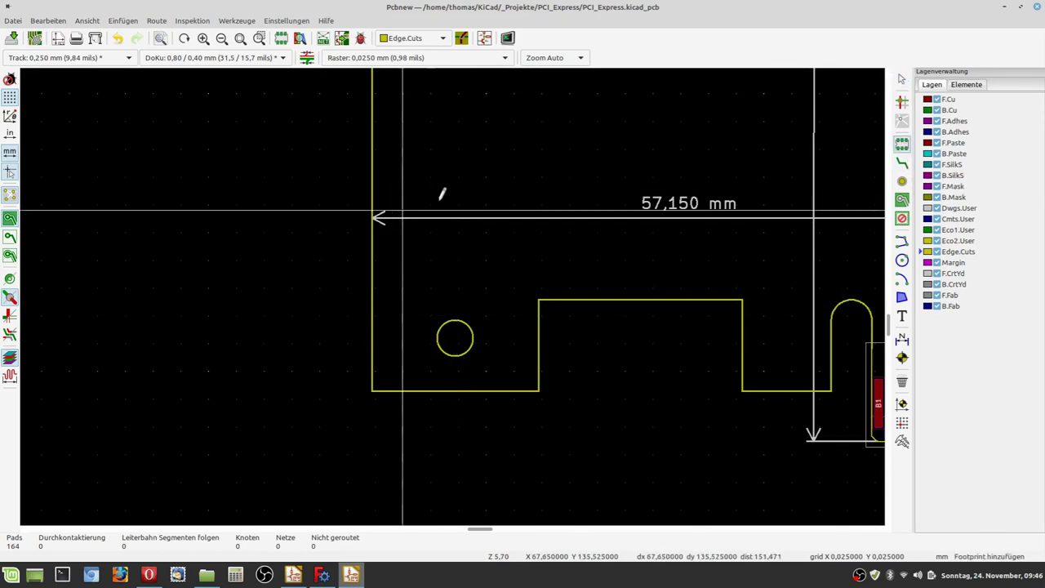
left_click(456, 178)
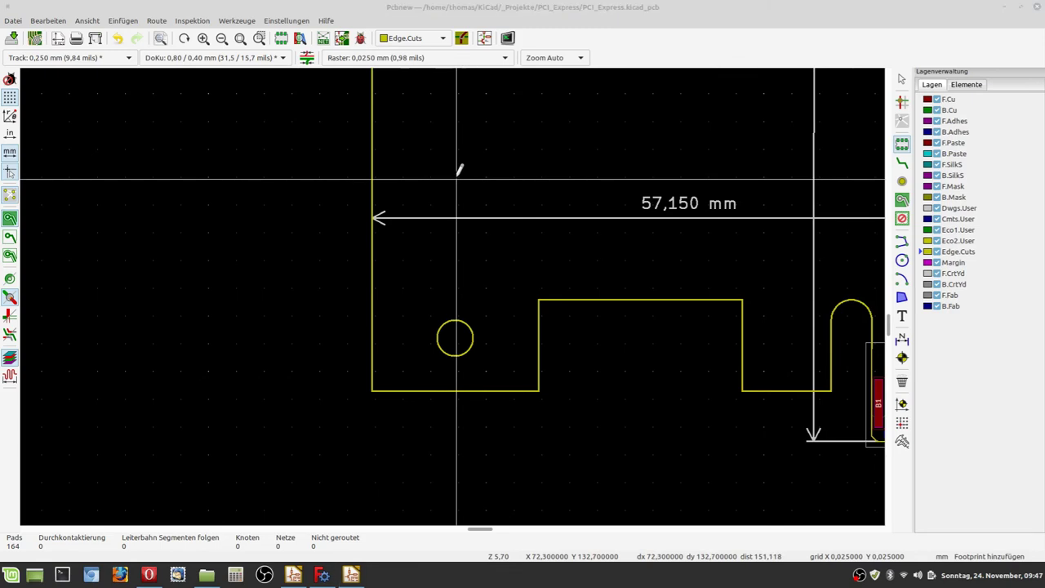
type("m")
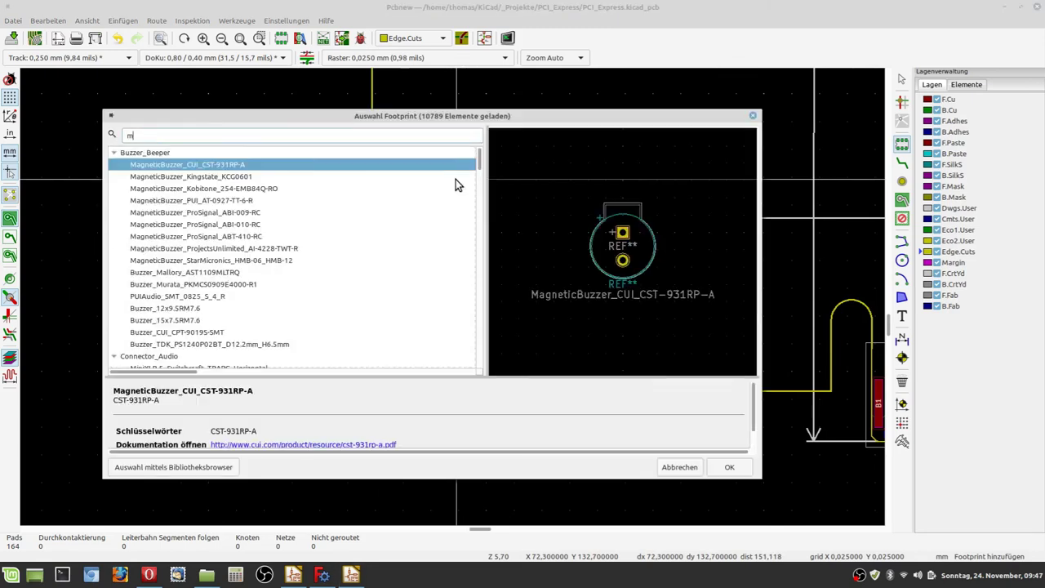
type("o")
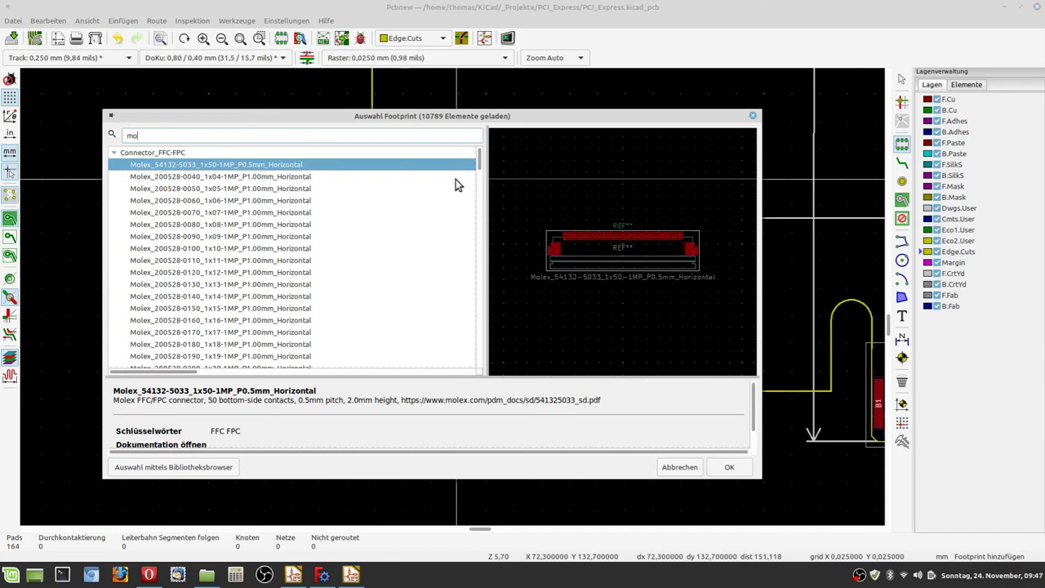
type("n")
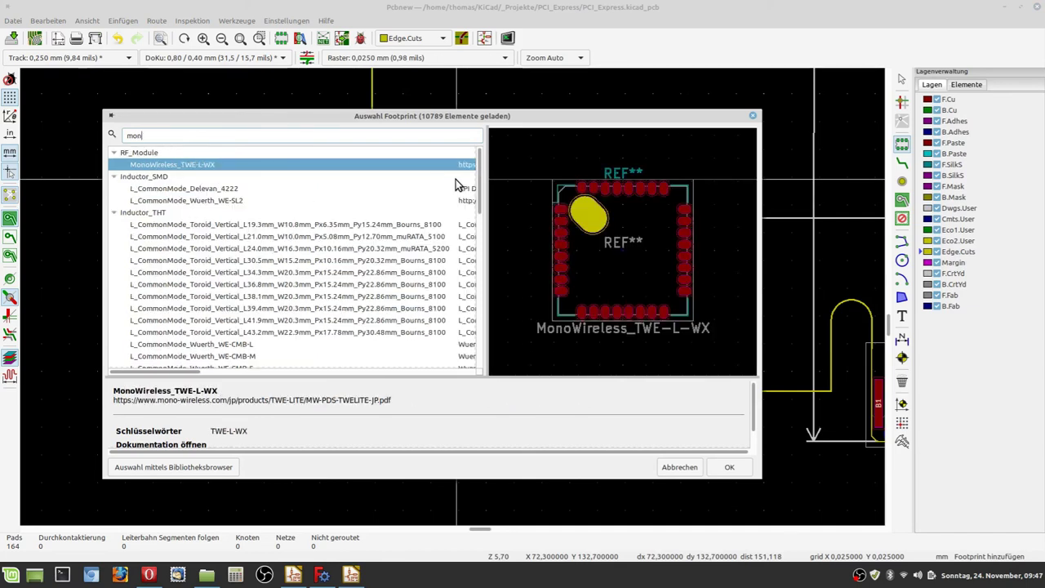
key("BackSpace")
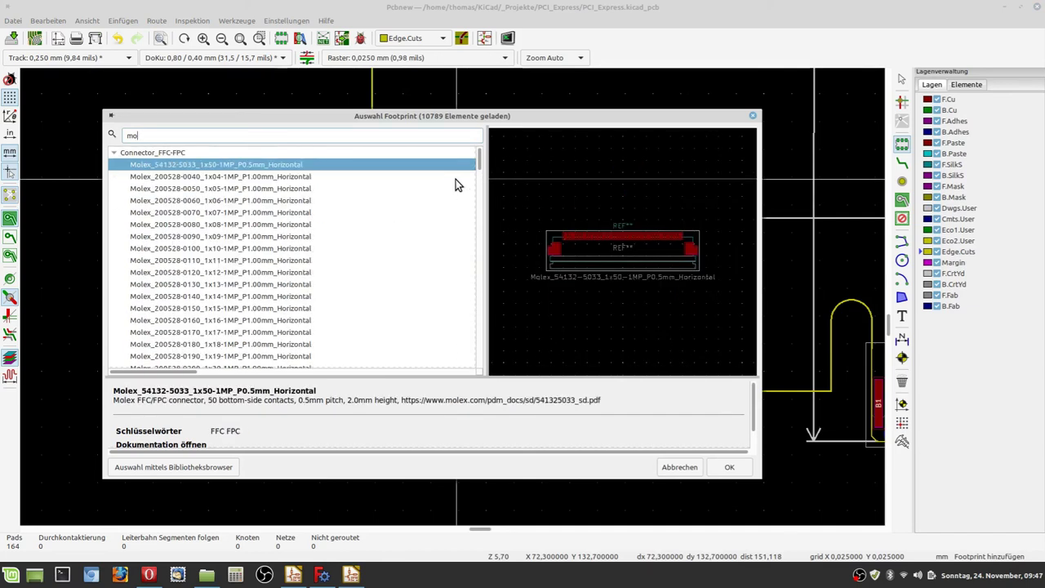
key("BackSpace")
key("BackSpace")
Filter the footprint library for "hole" and choose the MountingHole_3.2mm_M3_DIN965_Pad footprint
type("hol")
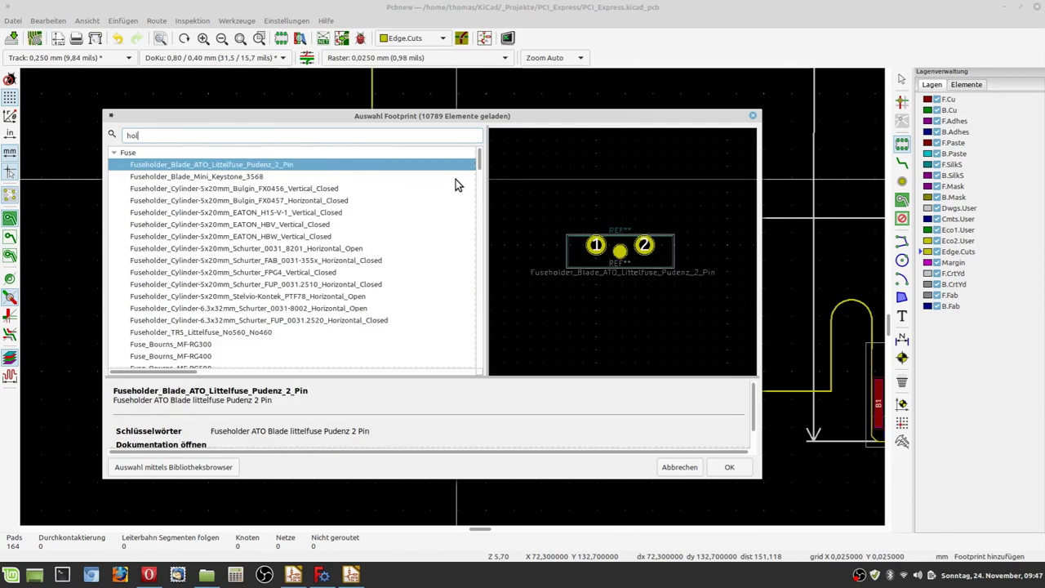
type("e")
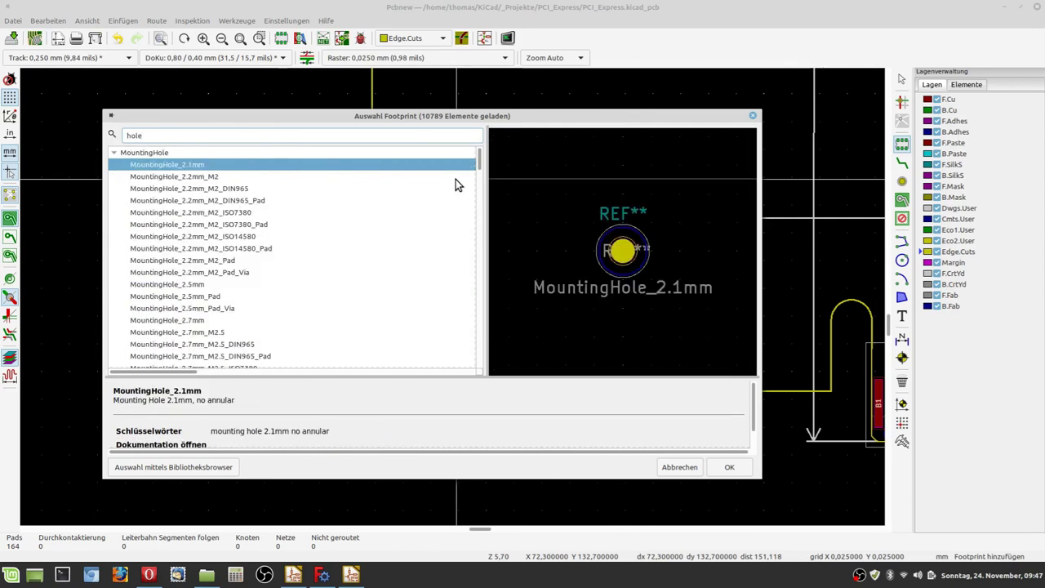
scroll(136, 298, "down", 8)
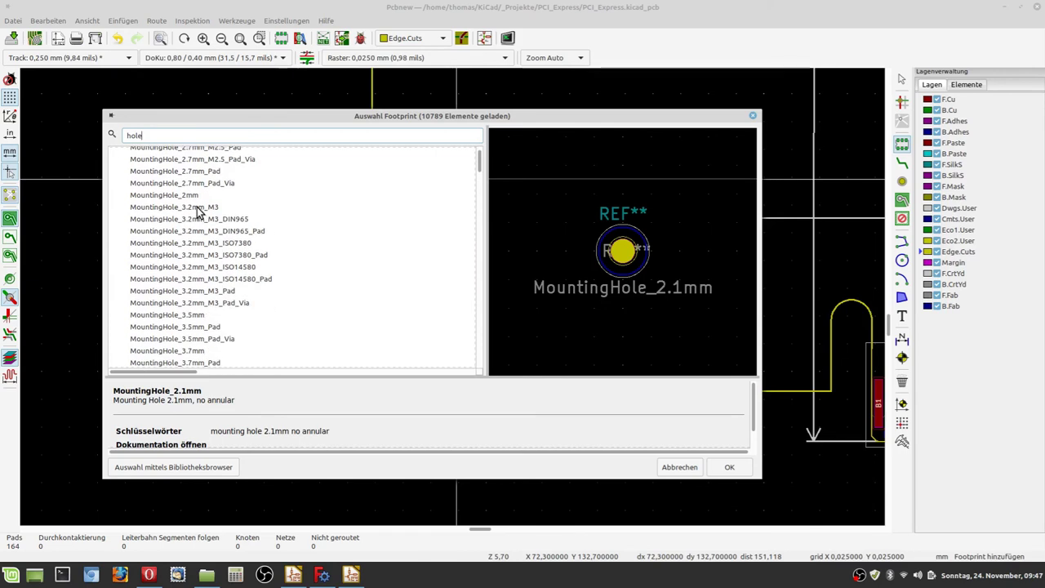
left_click(198, 209)
left_click(219, 232)
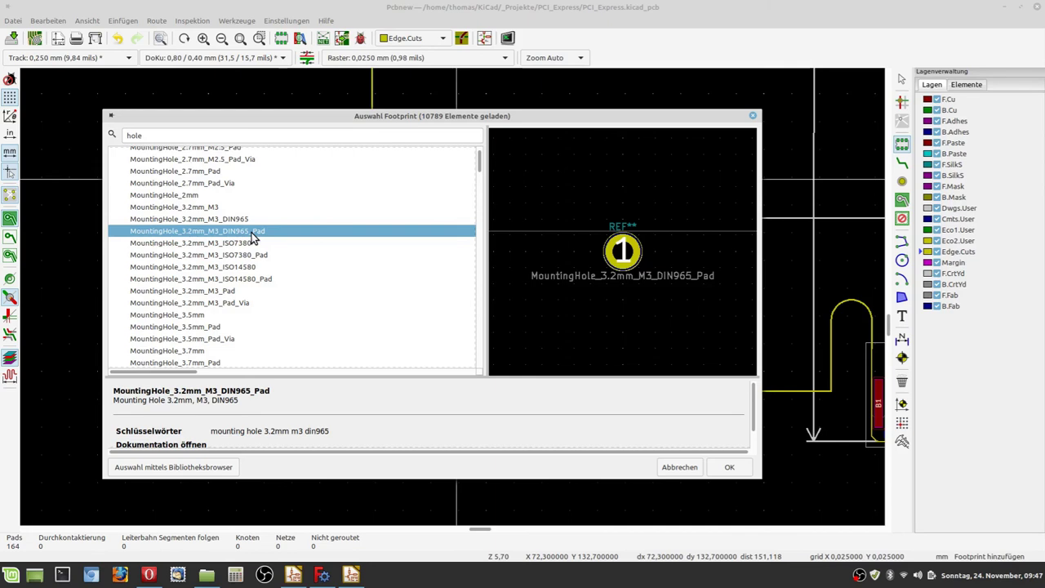
left_click(211, 208)
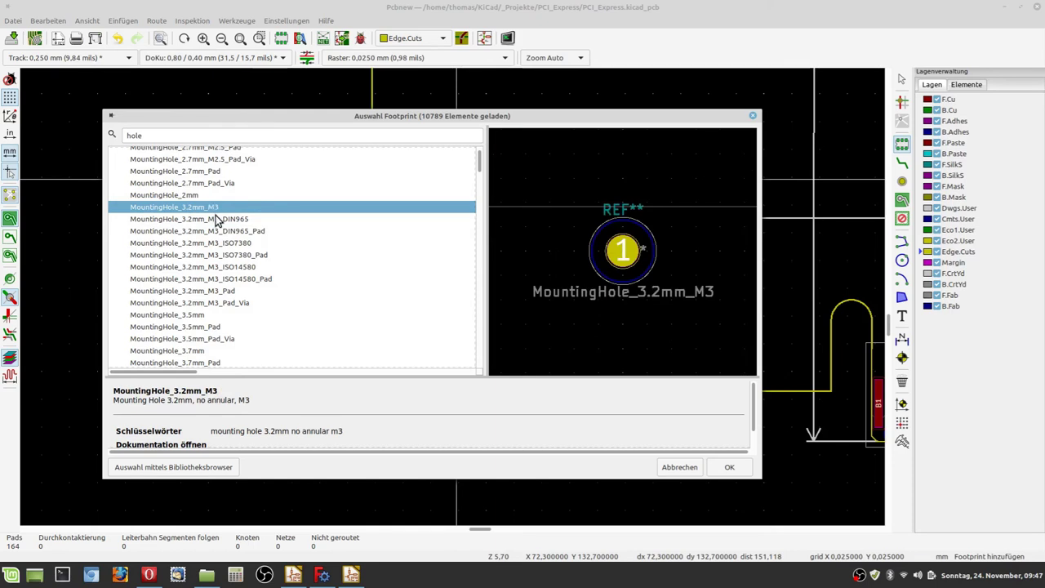
left_click(221, 233)
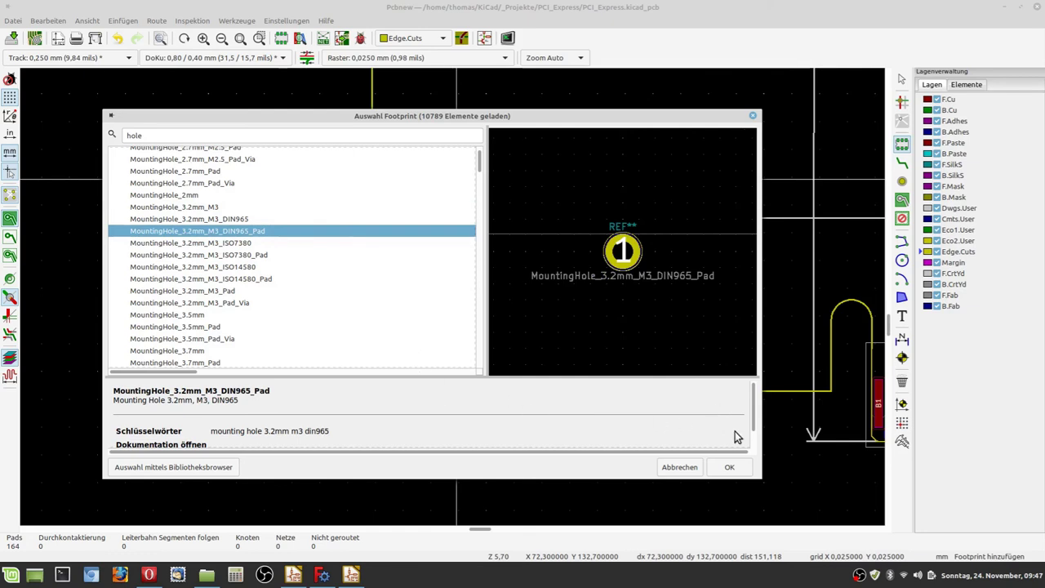
left_click(729, 467)
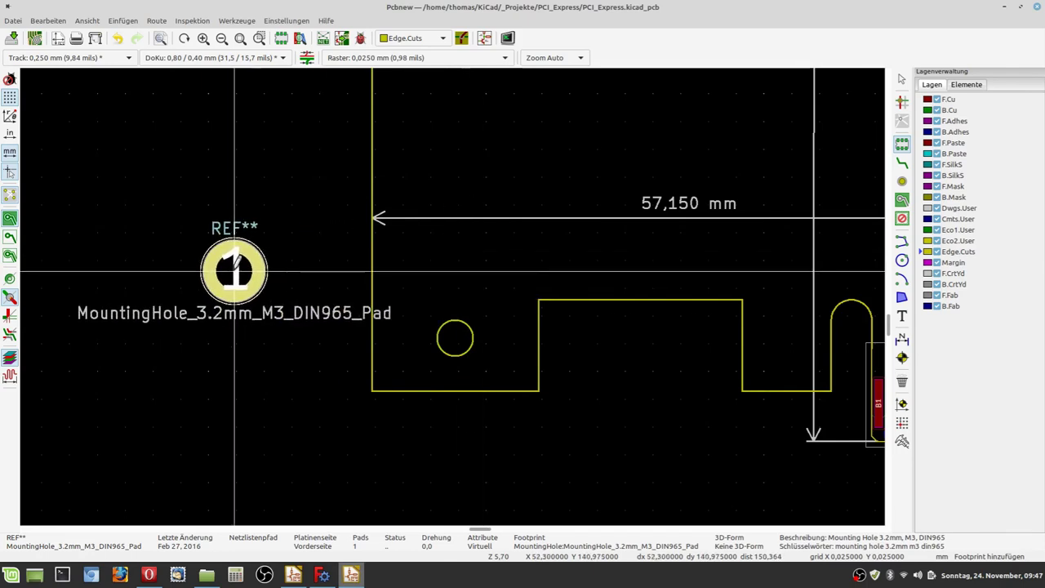
Place the mounting hole footprint outside the board's left edge at about X 52.3 mm, Y 141 mm, and leave the placement tool
left_click(235, 270)
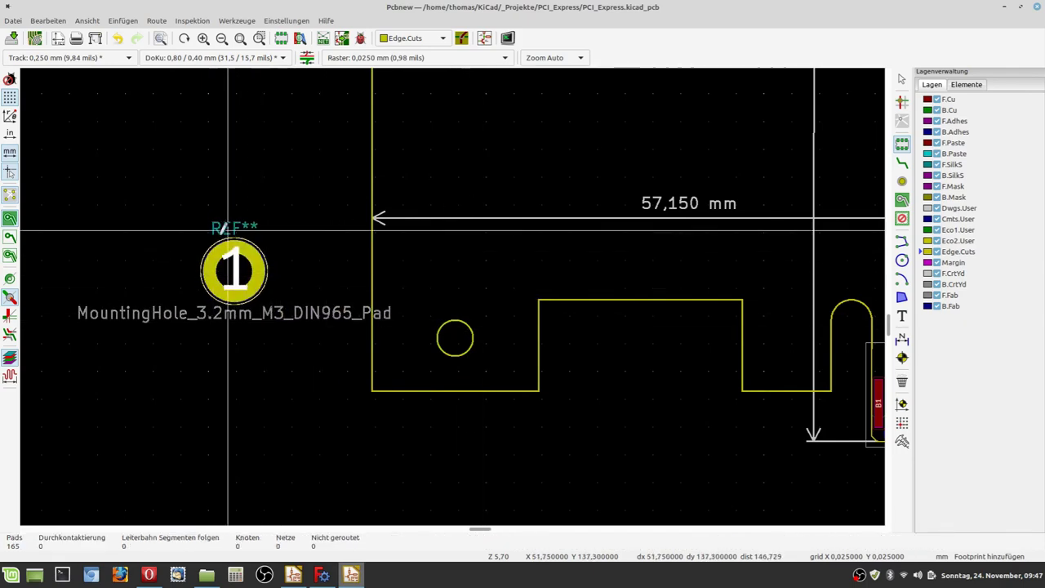
right_click(274, 373)
left_click(281, 382)
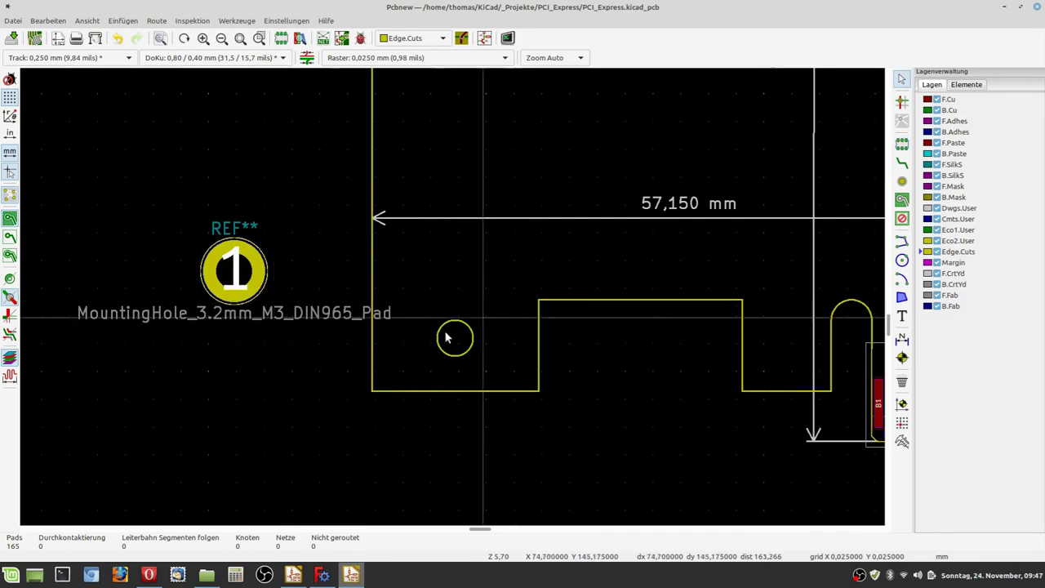
Check the centre coordinates of the edge-cut circle in the board's lower-left tab, and delete the circle
scroll(457, 302, "up", 3)
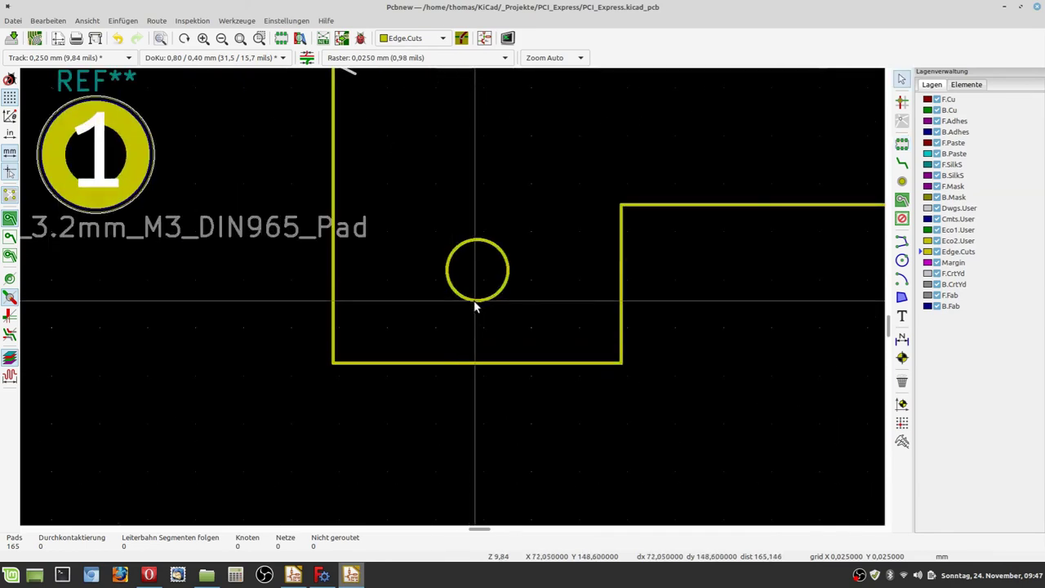
left_click(475, 301)
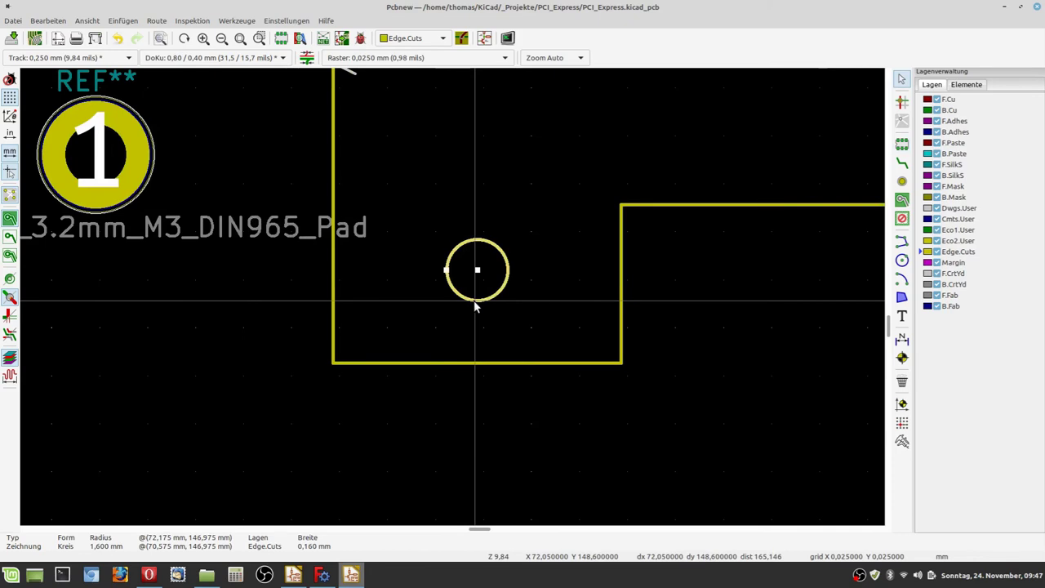
double_click(475, 301)
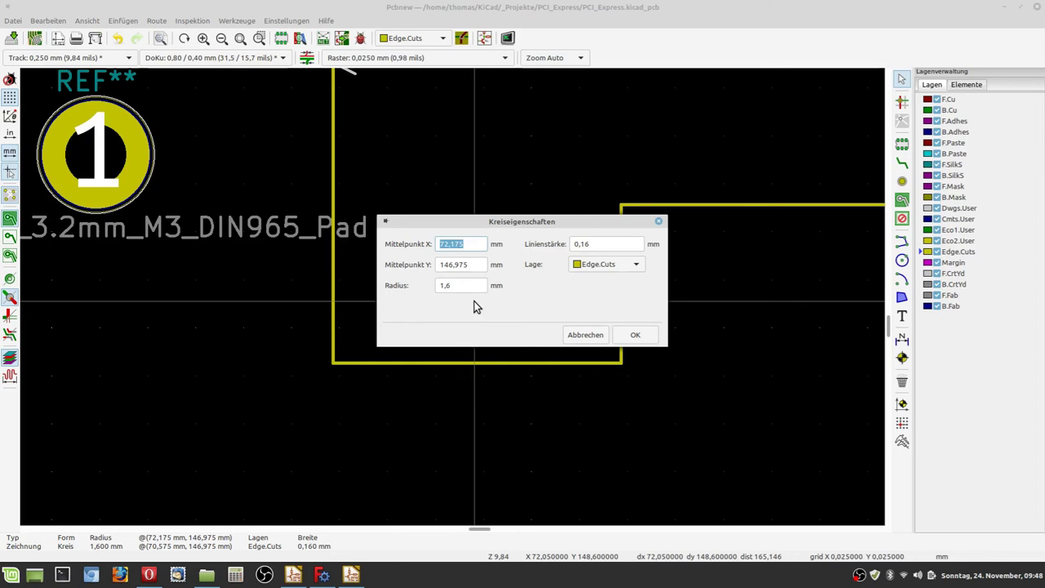
left_click(592, 335)
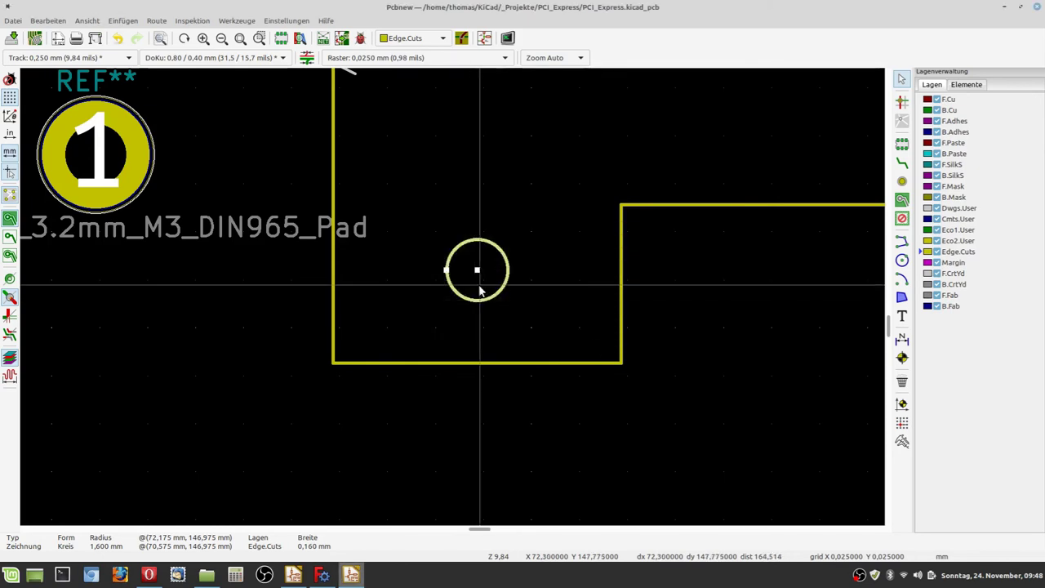
key("Delete")
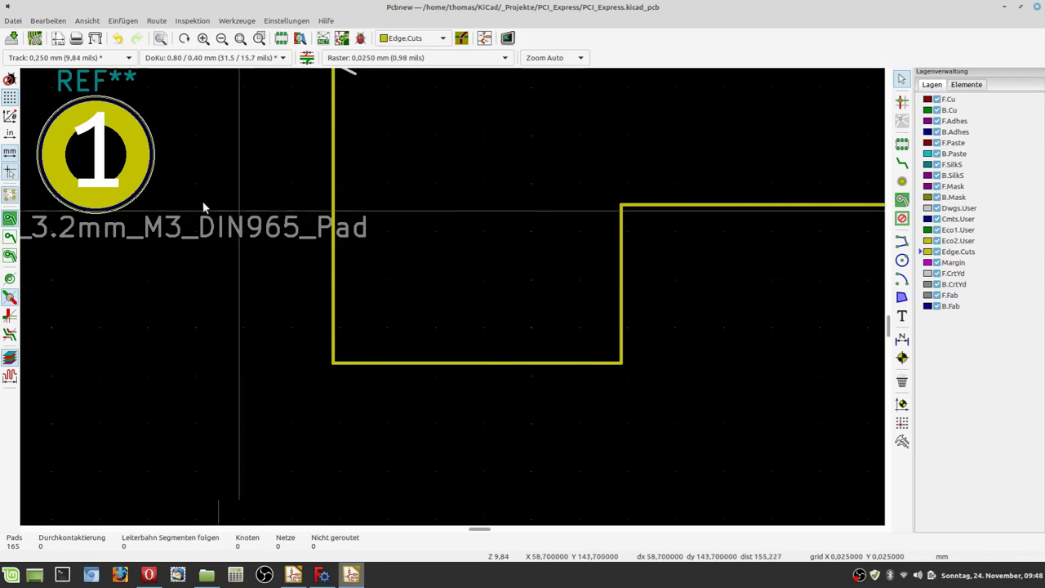
Move the MountingHole_3.2mm_M3_DIN965_Pad footprint into the lower-left tab by setting its position to X 72,175 mm and Y 146,975 mm
left_click(117, 186)
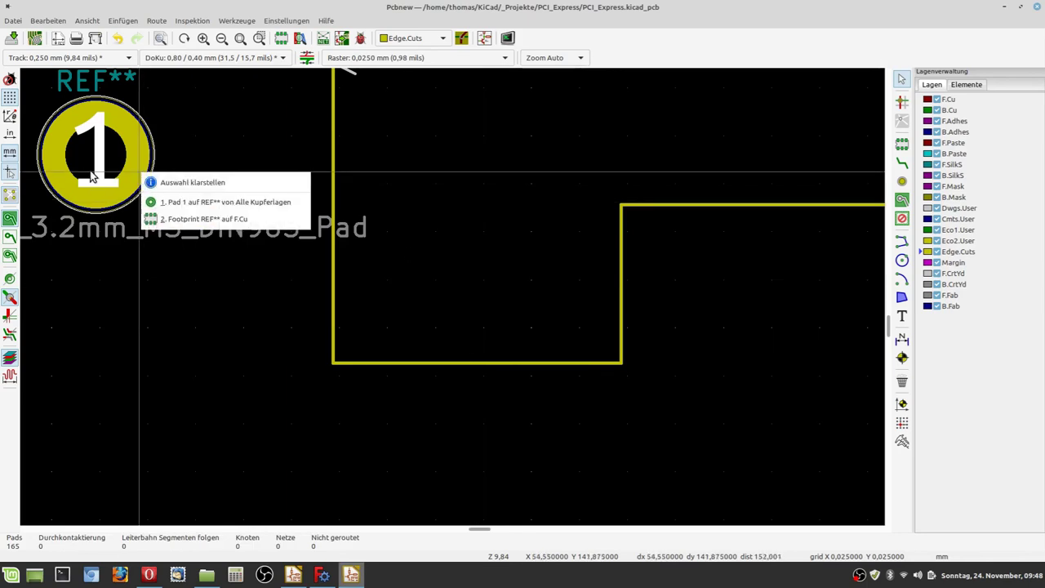
left_click(85, 176)
left_click(82, 149)
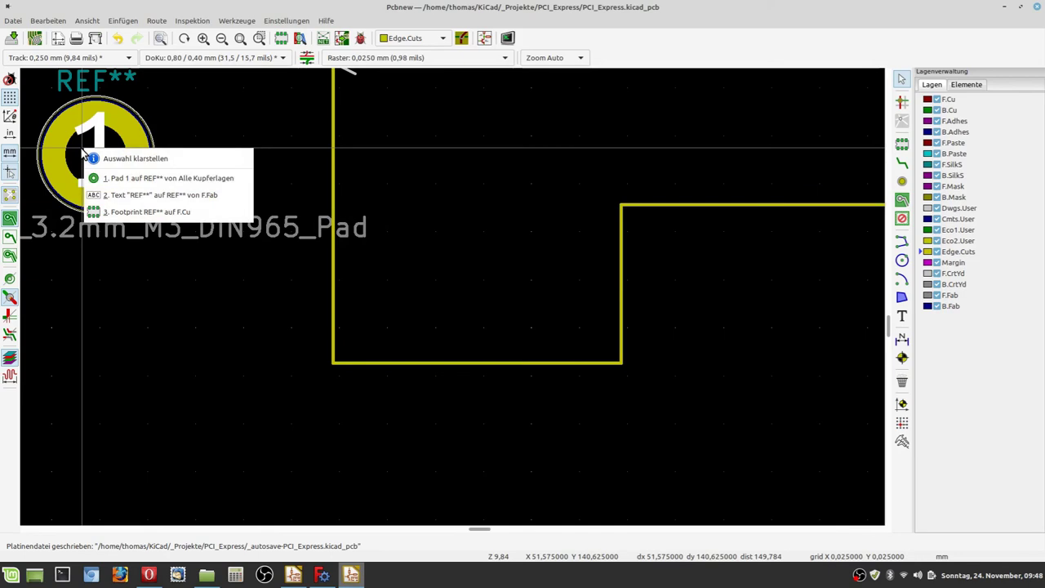
left_click(115, 212)
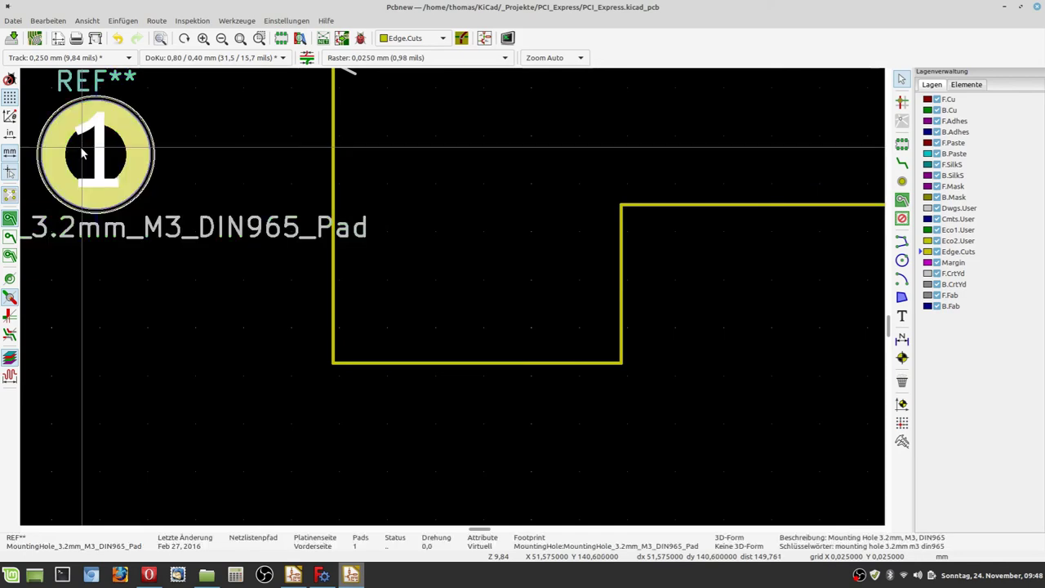
key("e")
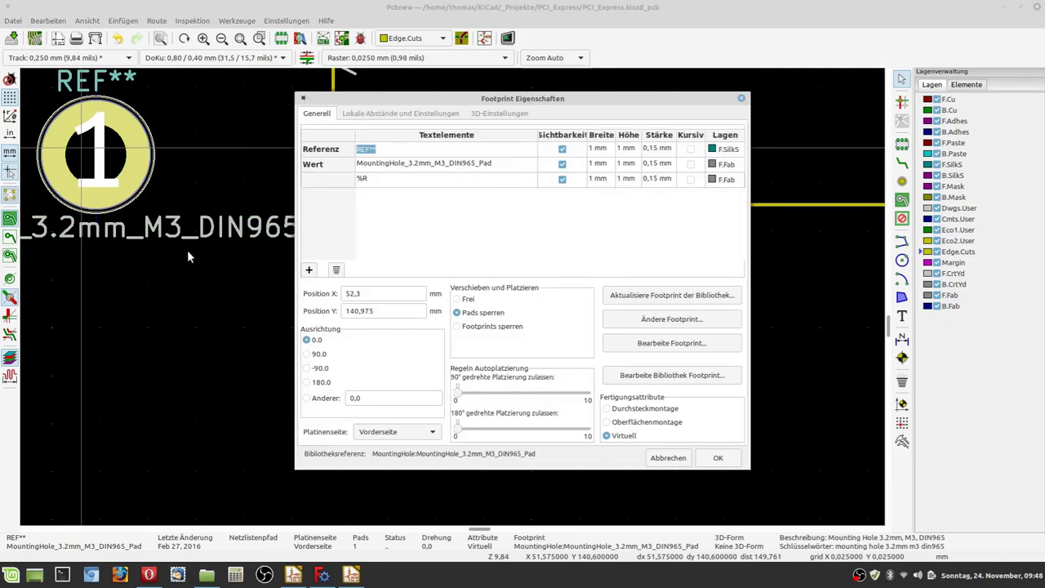
left_click(398, 294)
left_click_drag(398, 294, 265, 293)
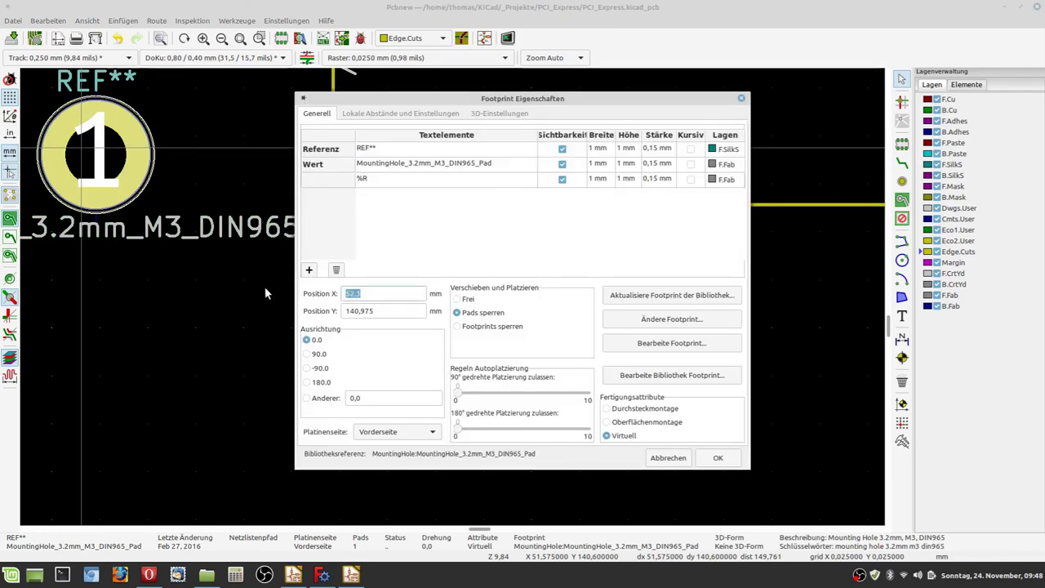
type("72,175")
key("Tab")
type("146")
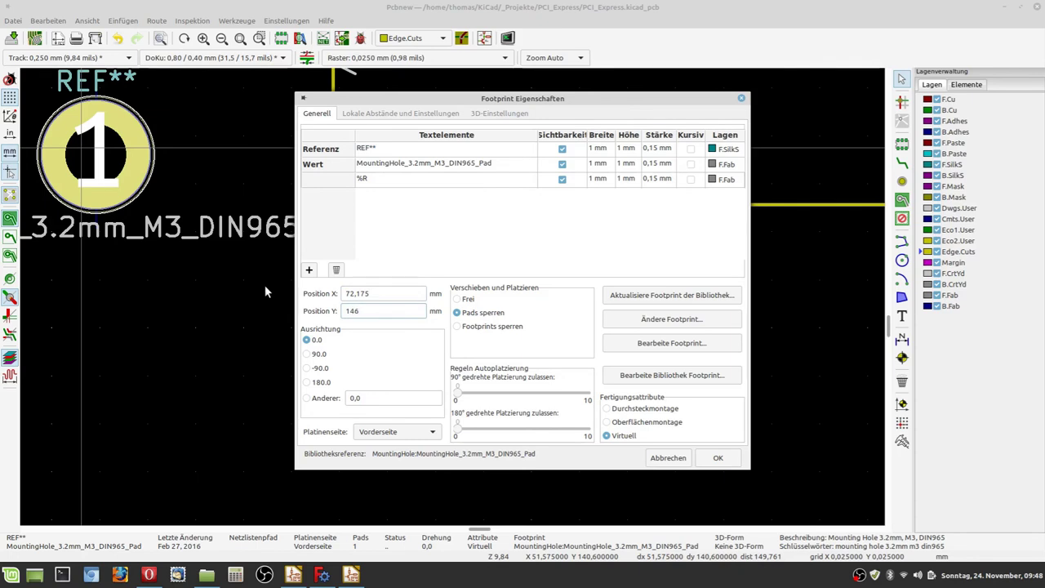
type(",975")
key("Return")
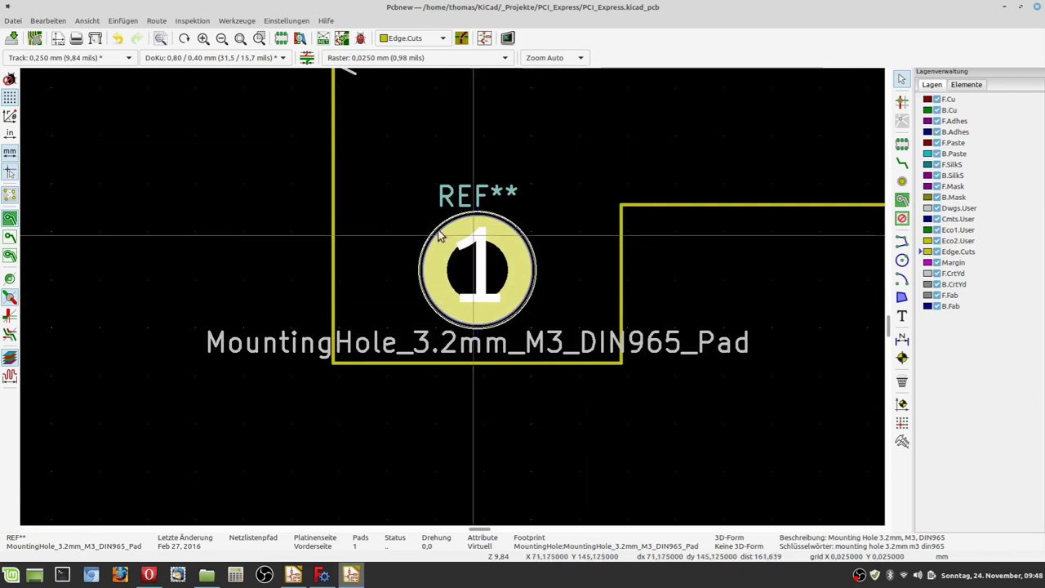
Review the whole board with the remaining upper hole, and switch to the PCI Express mechanical drawing in the Opera browser
scroll(456, 311, "down", 1)
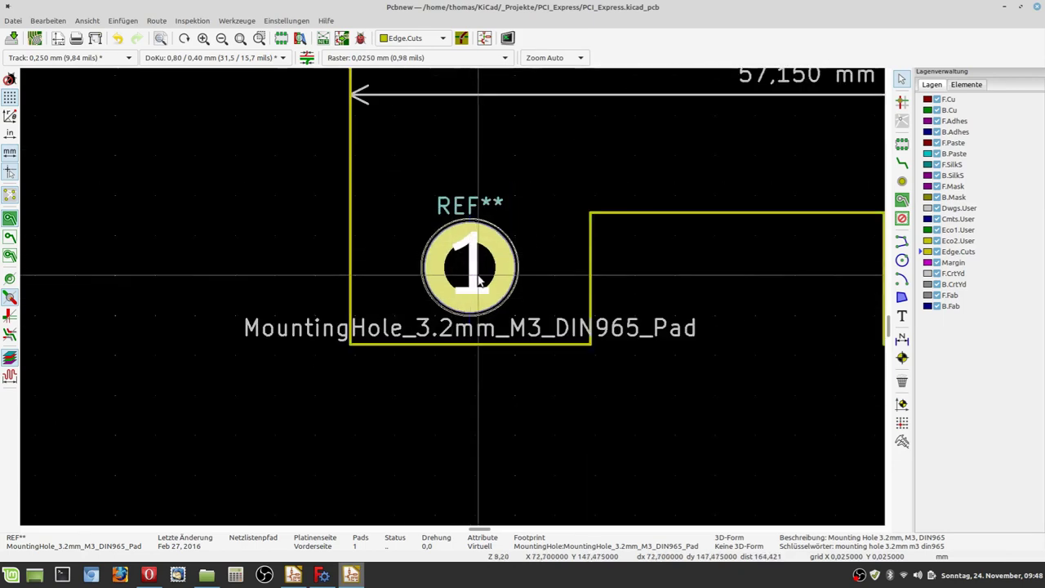
scroll(453, 301, "down", 1)
scroll(452, 300, "down", 4)
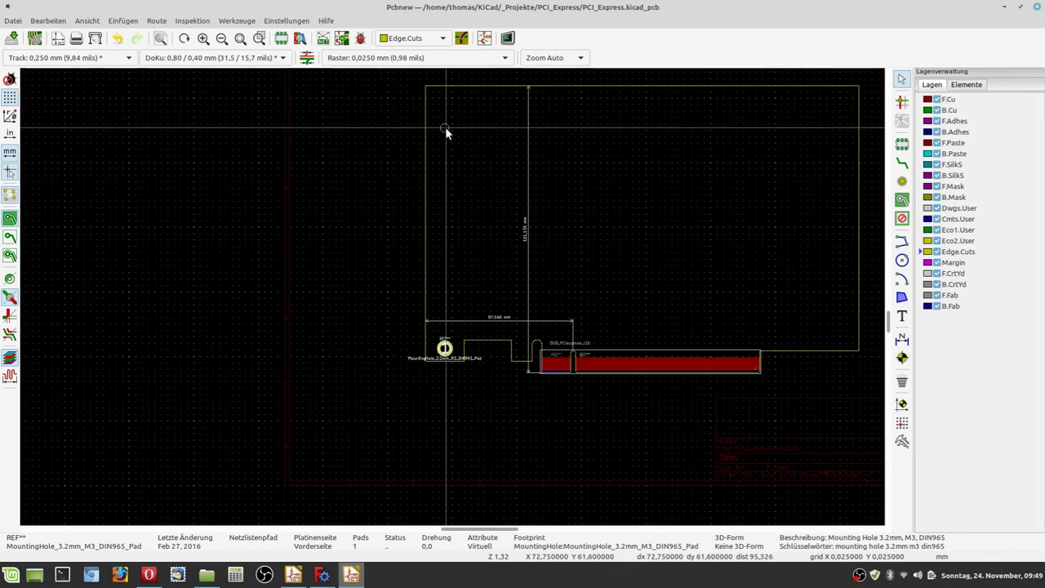
scroll(448, 127, "up", 1)
scroll(451, 303, "down", 2)
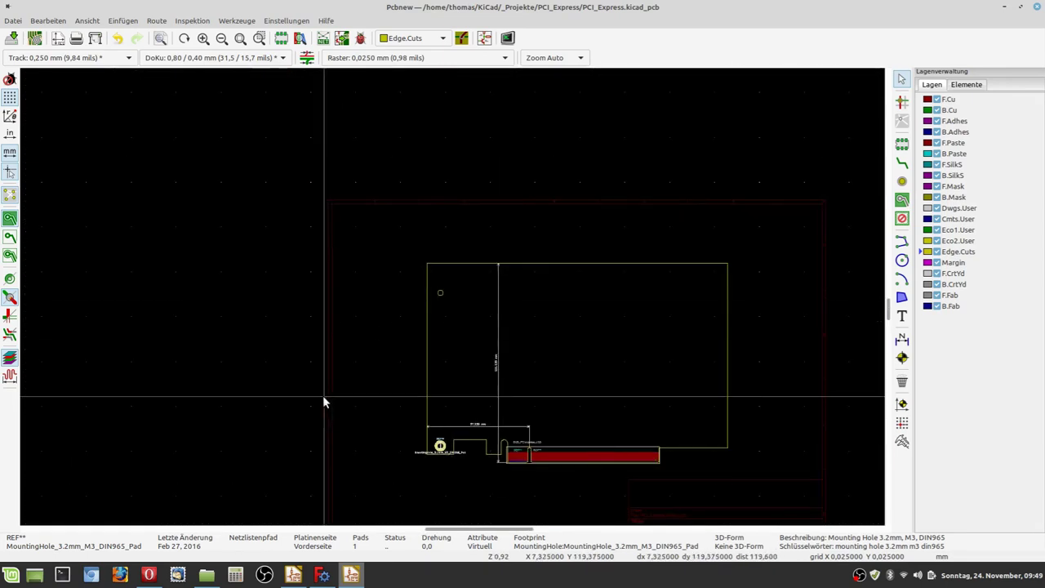
left_click(149, 575)
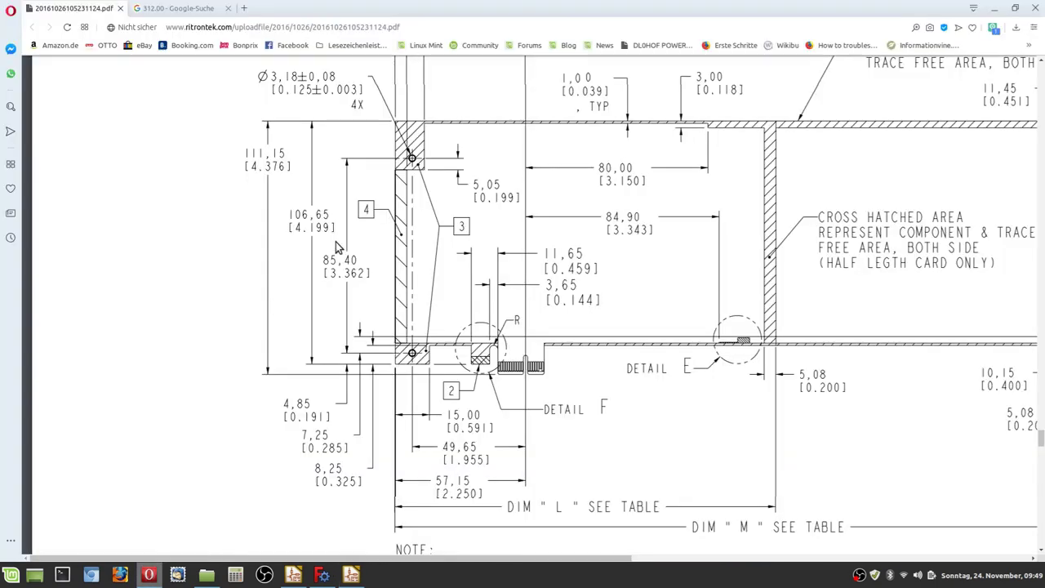
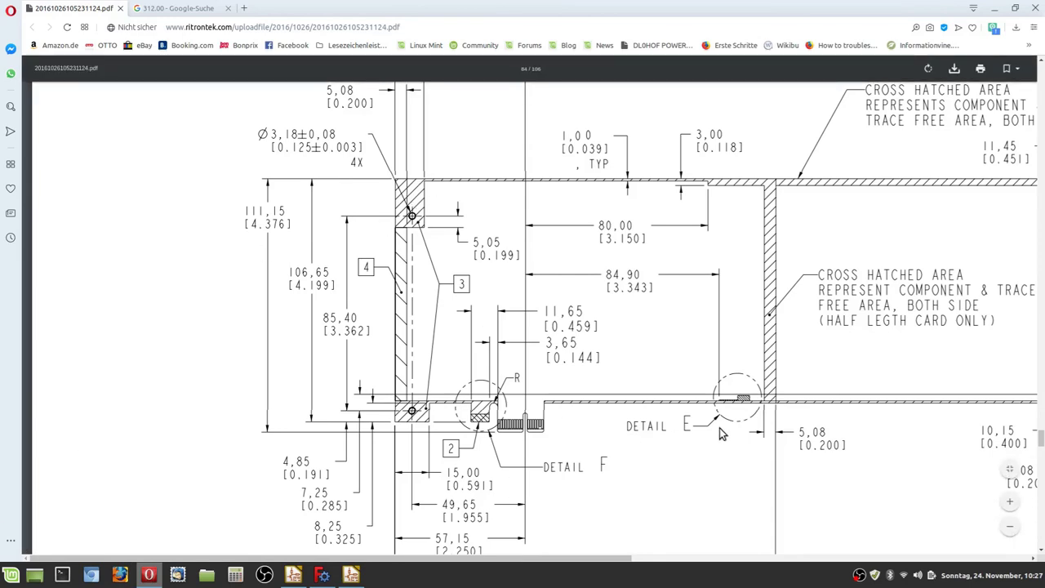
Return to Pcbnew and draw Dwgs.User lines from the board's lower-right corner, about 5 mm down and across to the connector's end
left_click(351, 574)
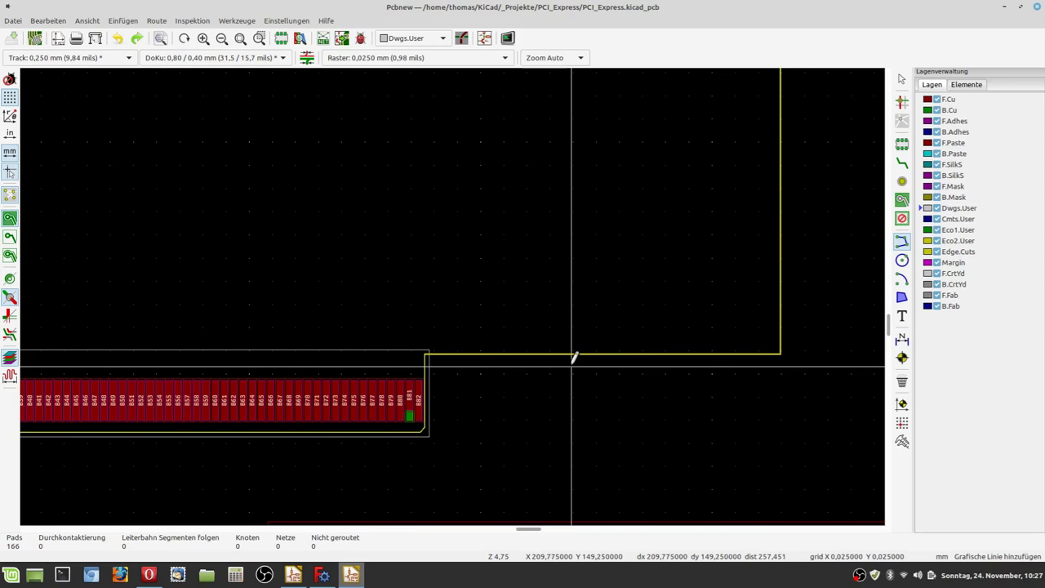
scroll(574, 357, "down", 2)
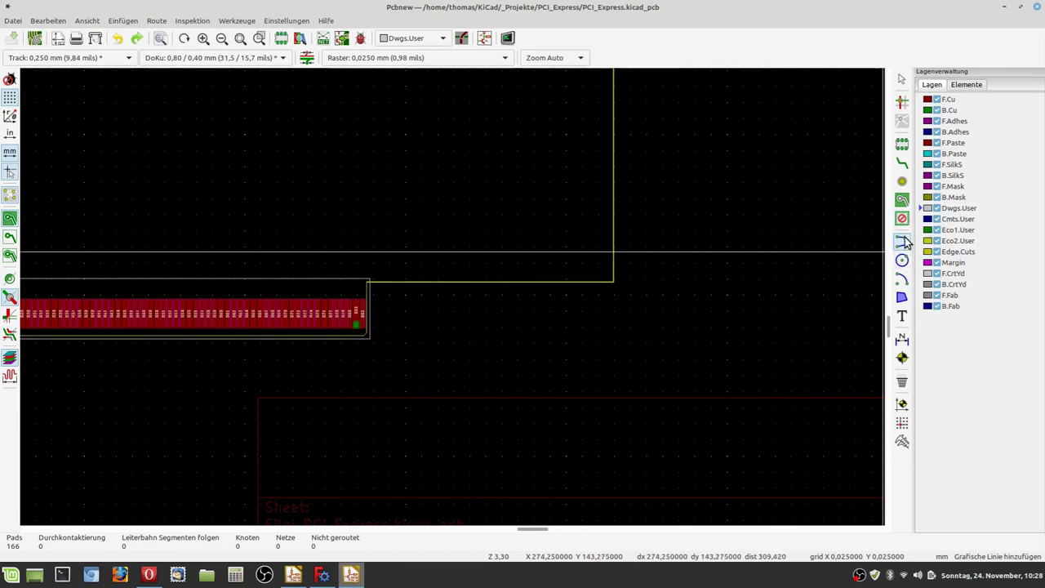
scroll(522, 278, "up", 2)
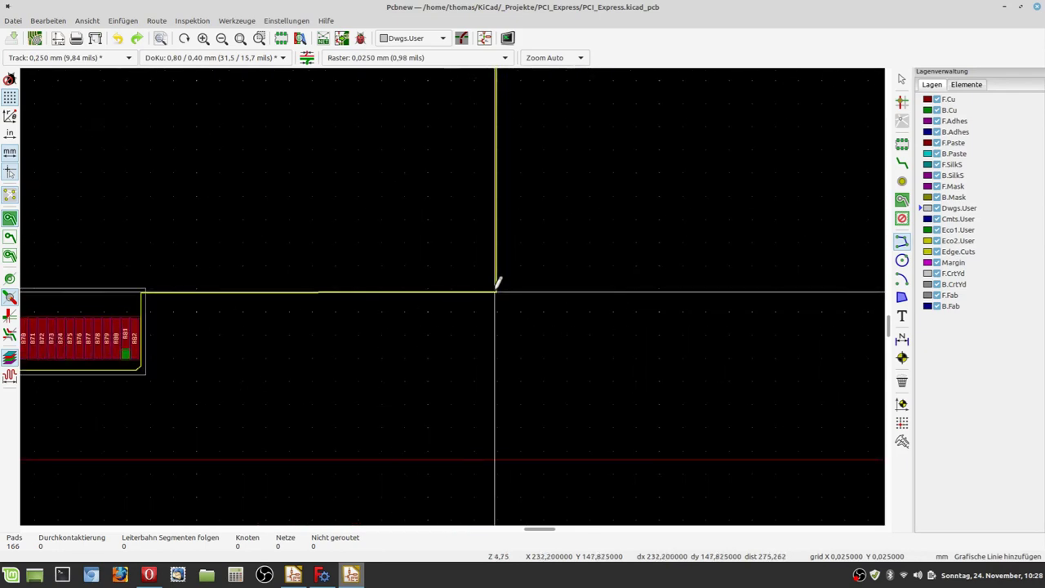
left_click(494, 292)
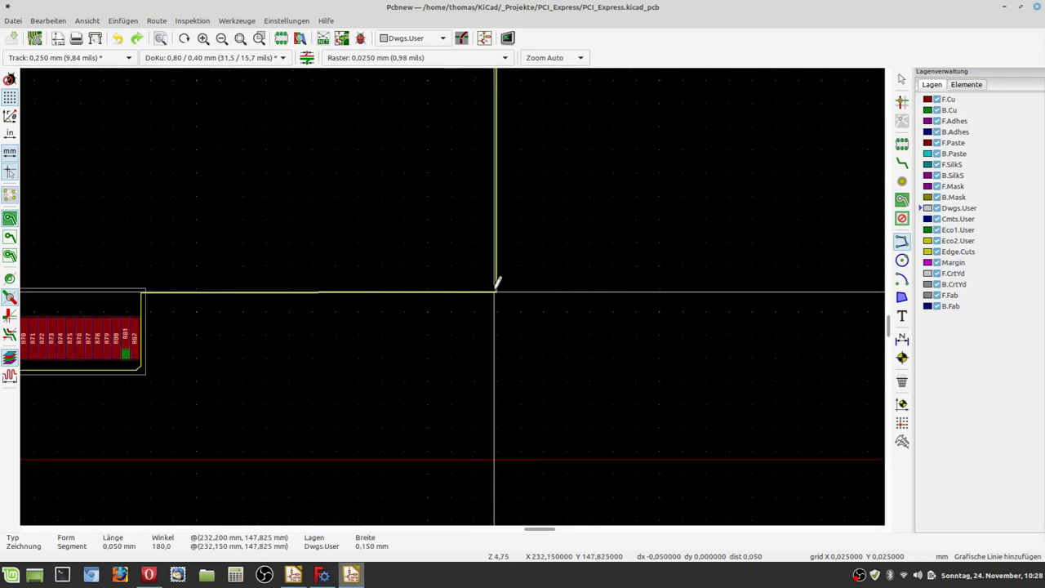
left_click(496, 337)
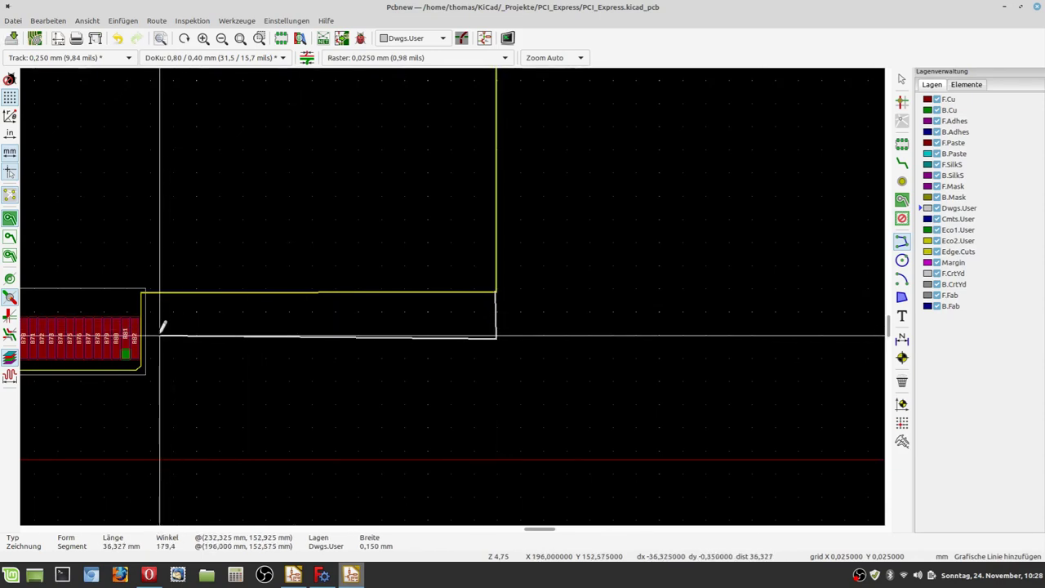
double_click(148, 331)
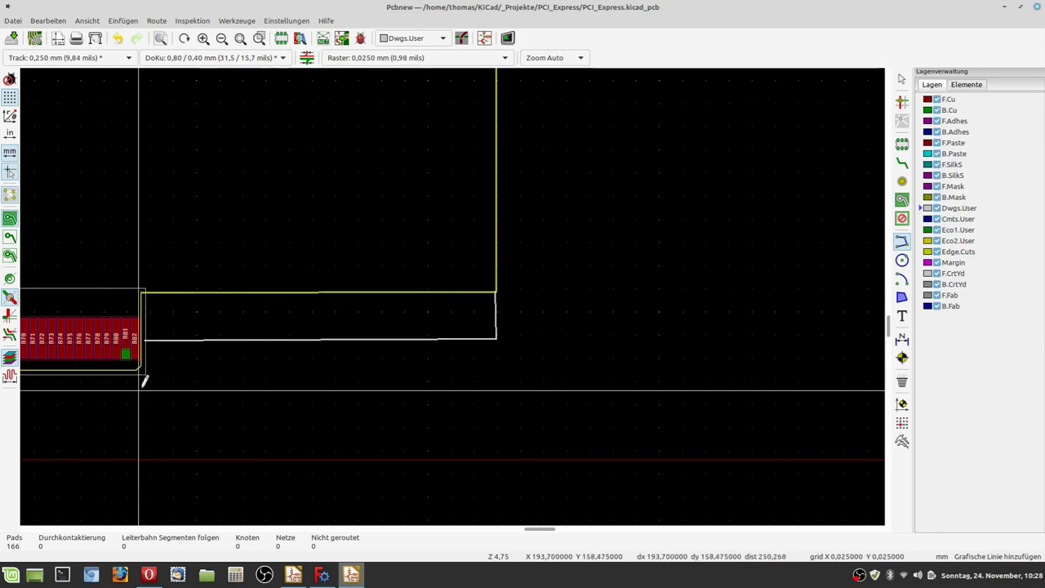
Undo the lines drawn below the board's lower-right edge and save the board
left_click(152, 576)
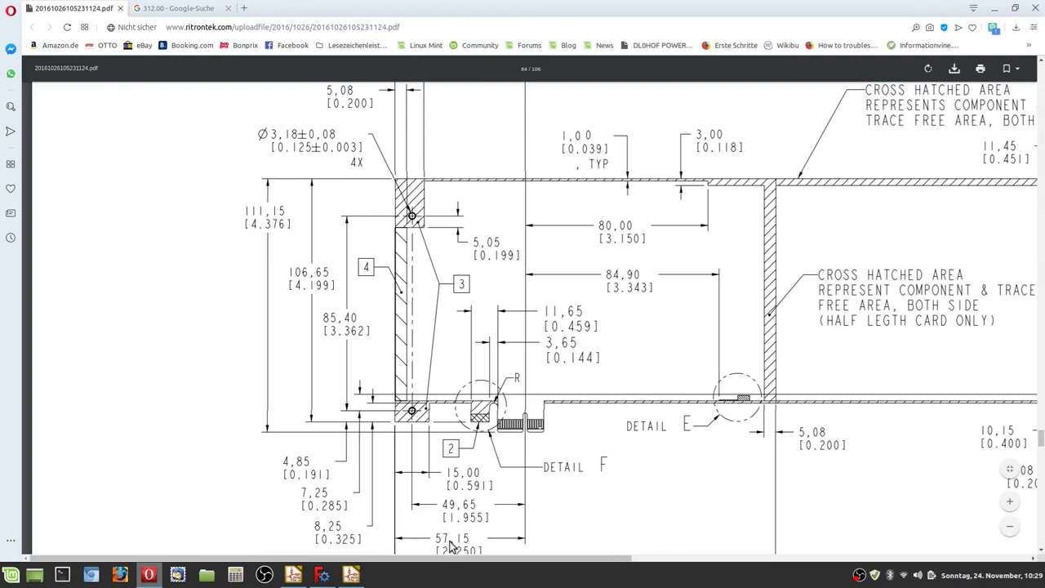
left_click(354, 577)
left_click(120, 39)
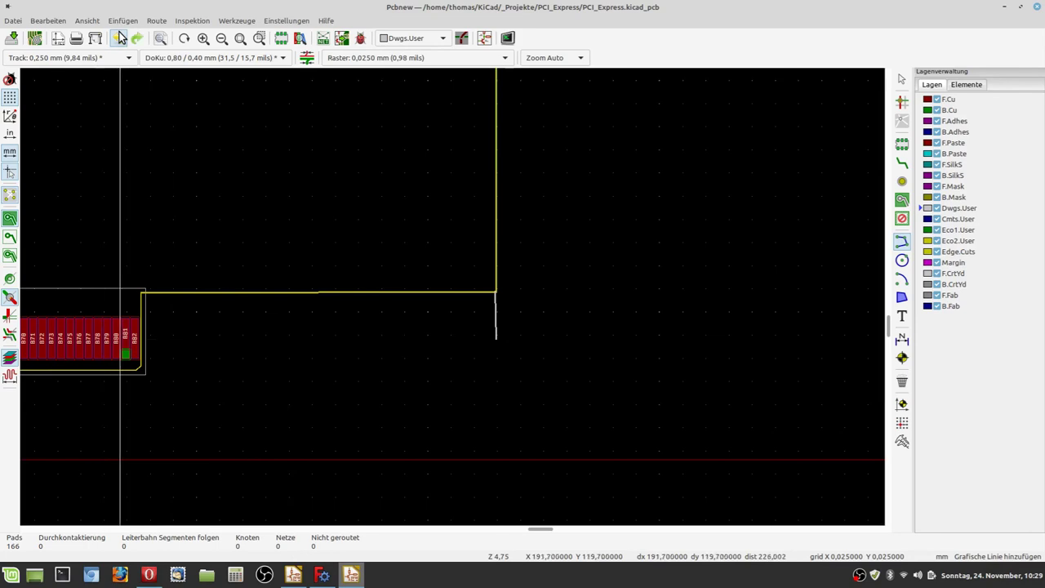
left_click(12, 38)
scroll(454, 285, "down", 5)
scroll(306, 213, "down", 4)
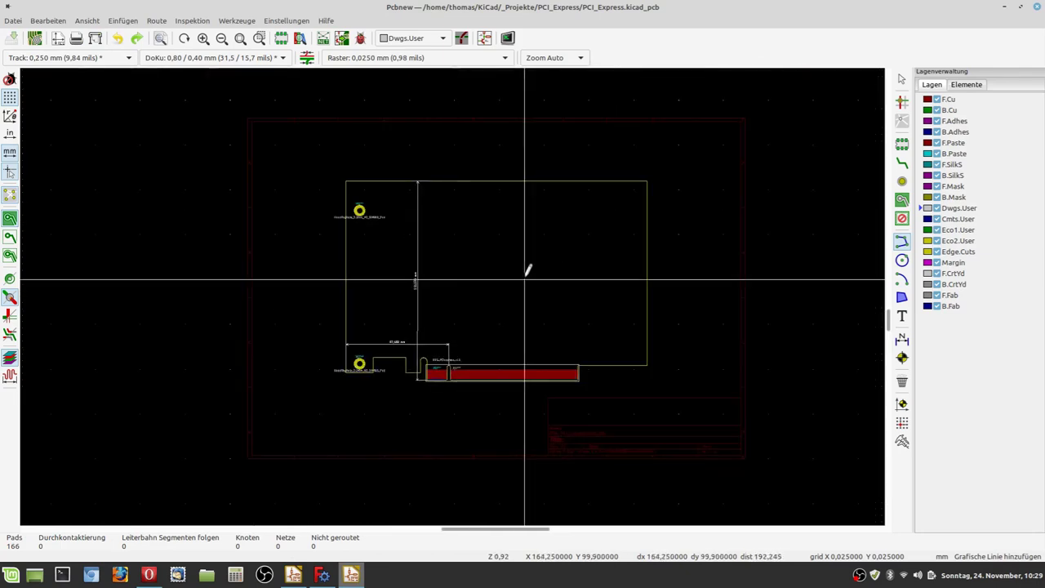
scroll(528, 266, "up", 3)
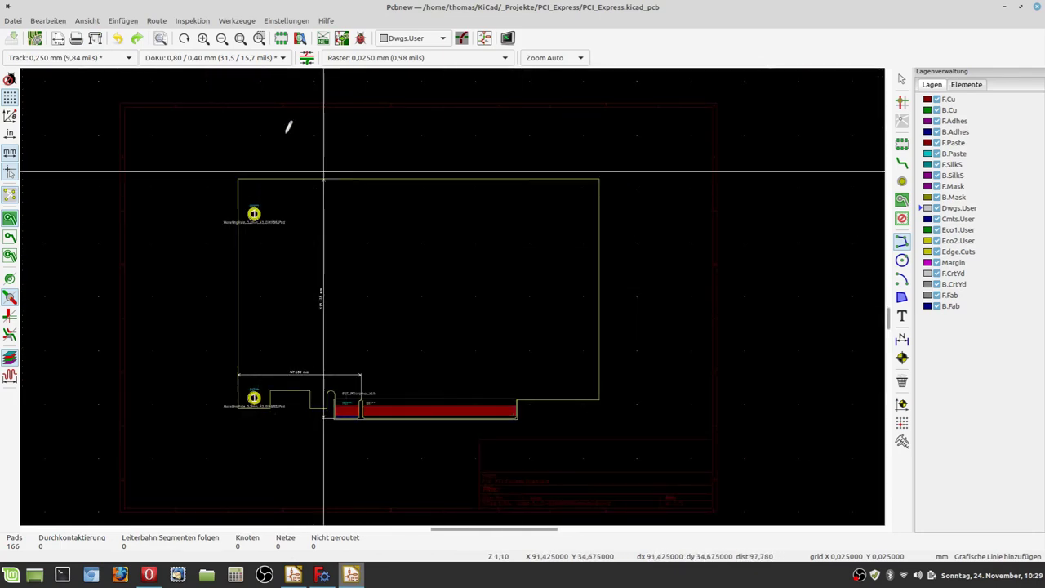
Switch to FreeCAD with the PCI_ExpressCard_fertig model and activate the Part Design workbench
left_click(321, 575)
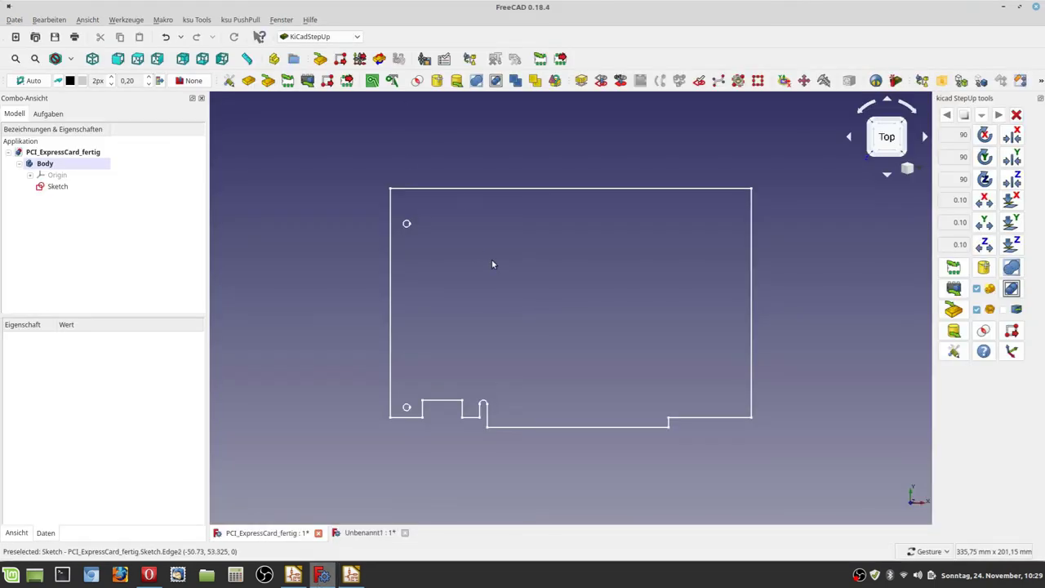
left_click(356, 37)
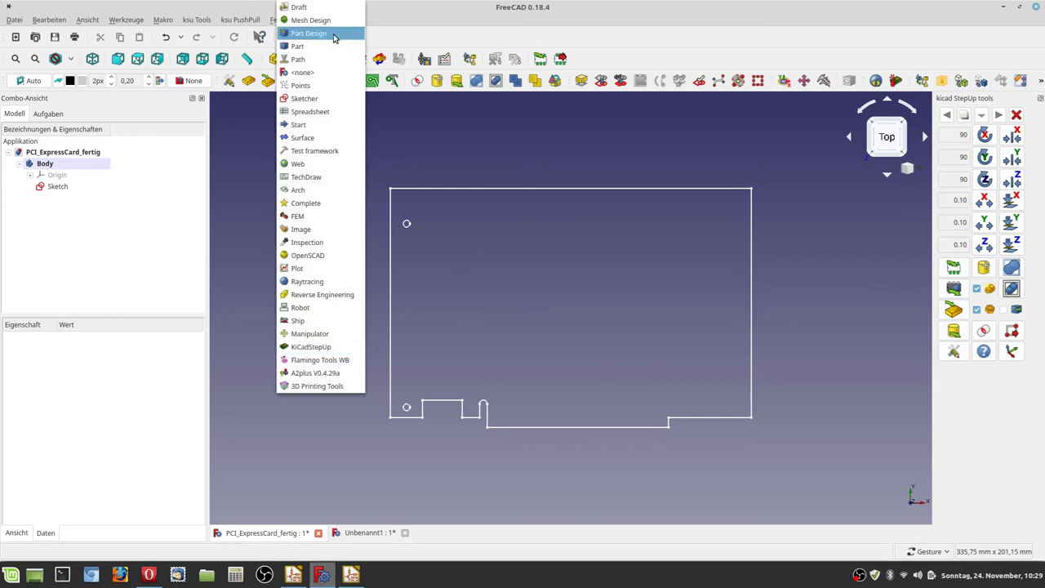
left_click(308, 32)
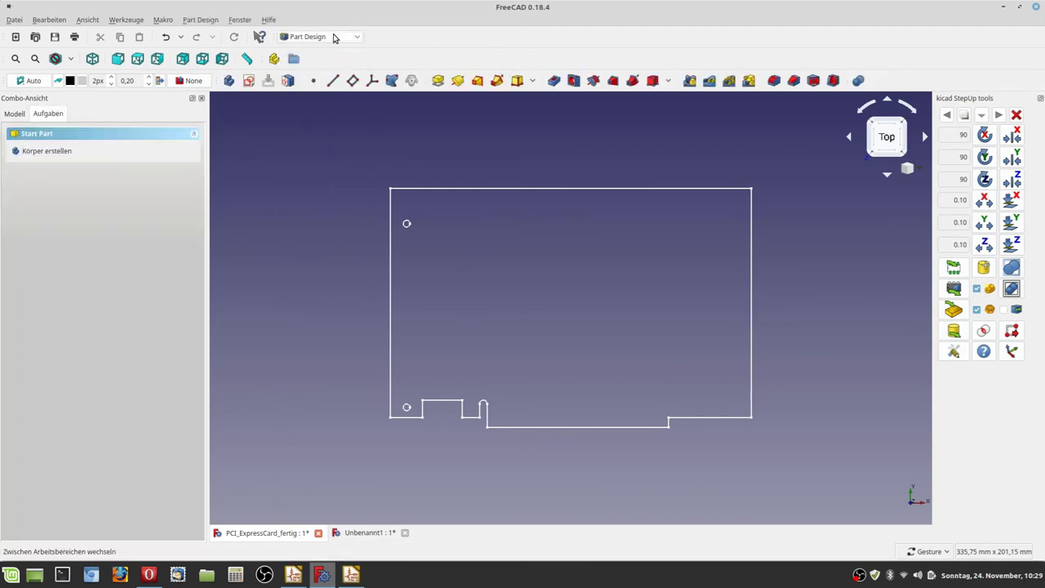
Pad the card outline sketch to a length of 1 mm
left_click(14, 113)
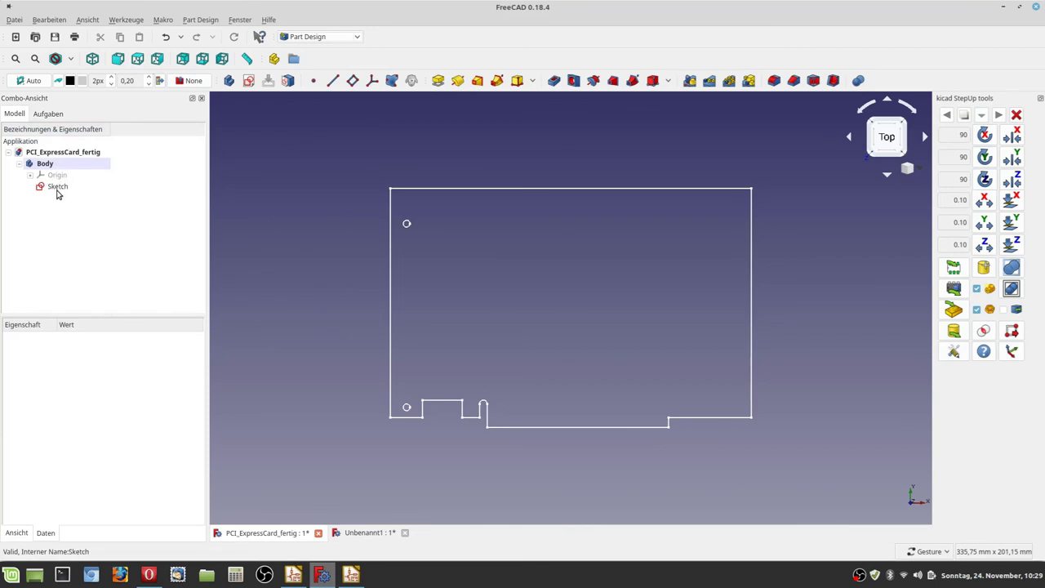
left_click(57, 191)
left_click(49, 113)
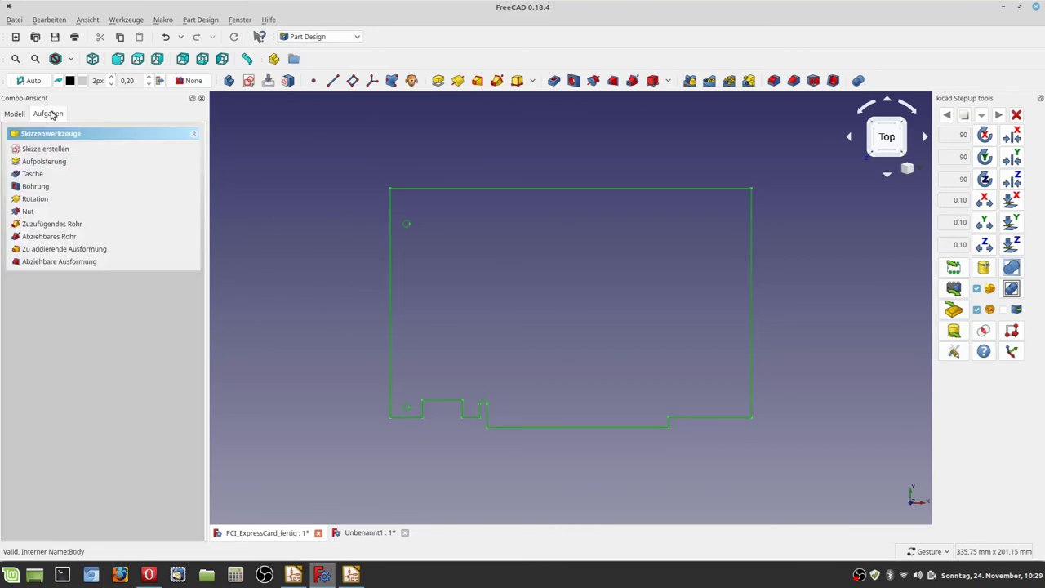
left_click(56, 164)
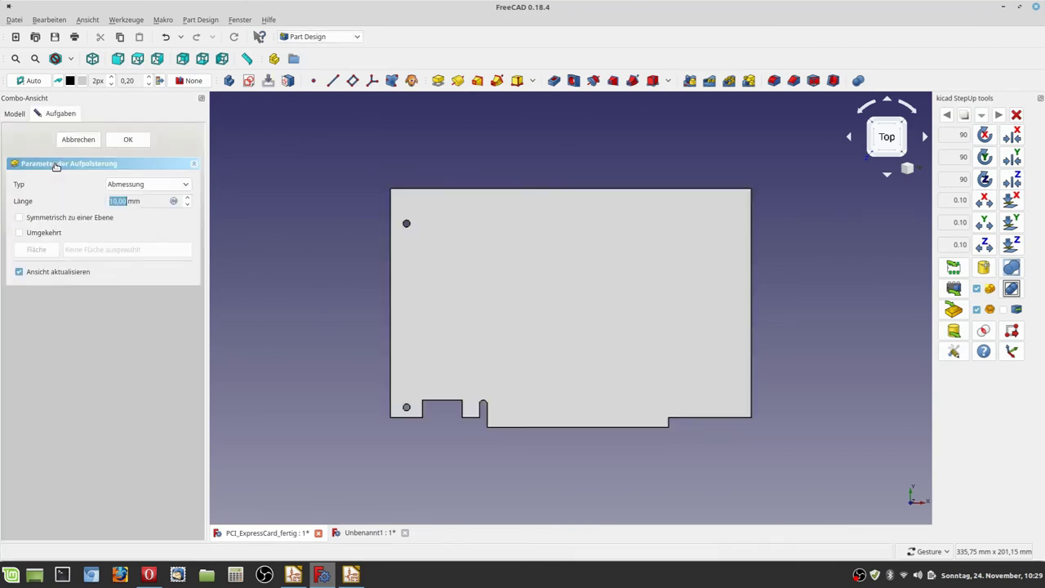
type("1")
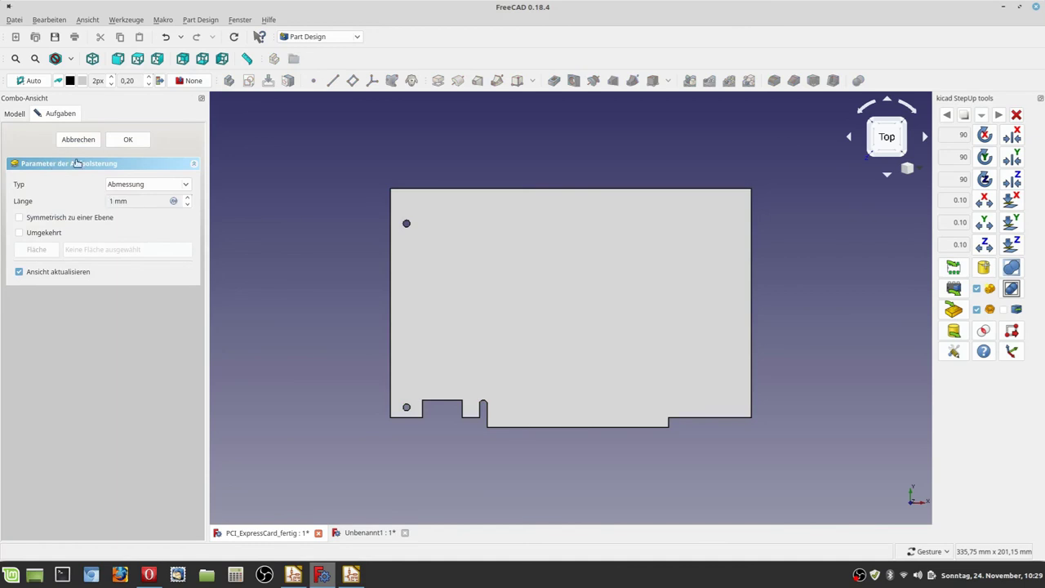
left_click(117, 140)
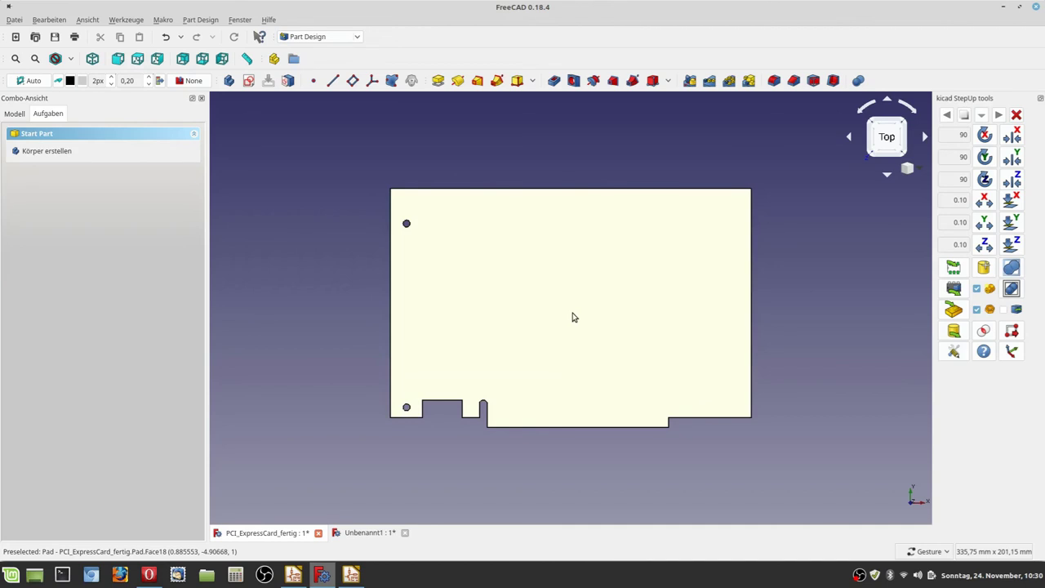
Create a sketch on the card's top face and consult the keep-out dimensions in the mechanical drawing PDF
left_click(573, 317)
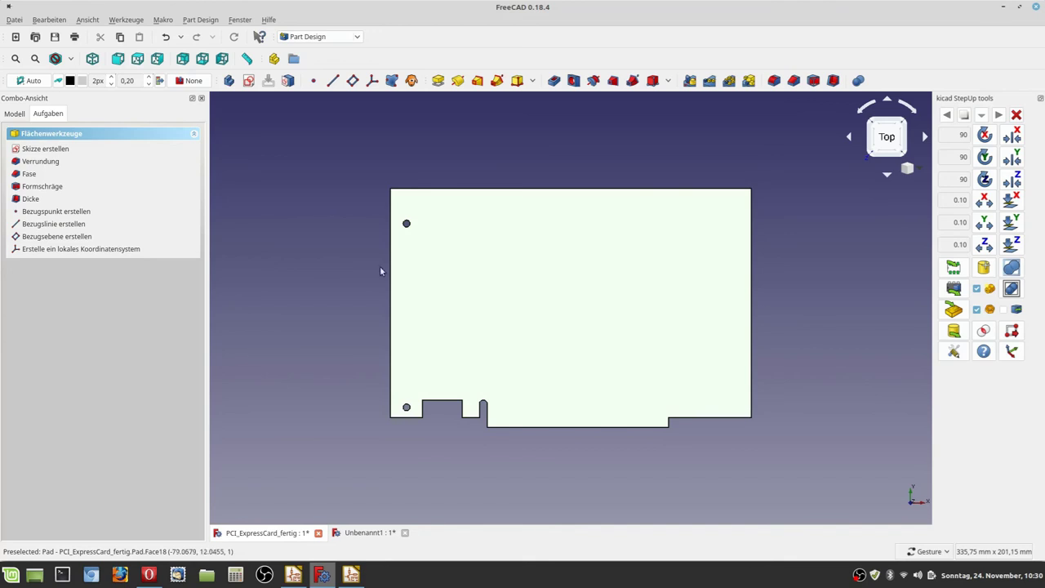
left_click(37, 150)
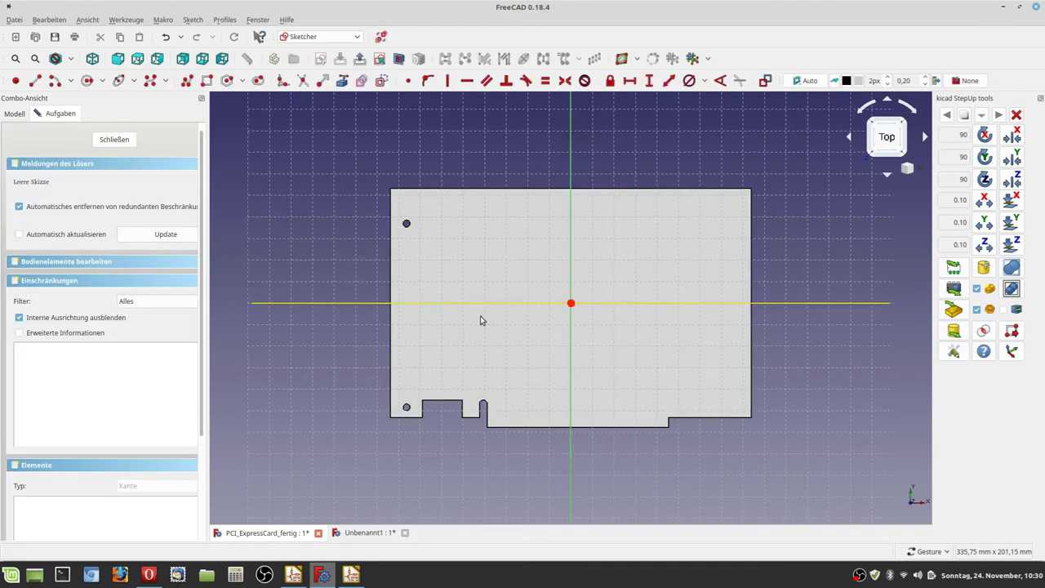
mouse_move(447, 219)
right_mouse_down()
mouse_move(352, 325)
mouse_move(355, 348)
right_mouse_up()
mouse_move(489, 335)
right_mouse_down()
mouse_move(508, 275)
mouse_move(495, 285)
right_mouse_up()
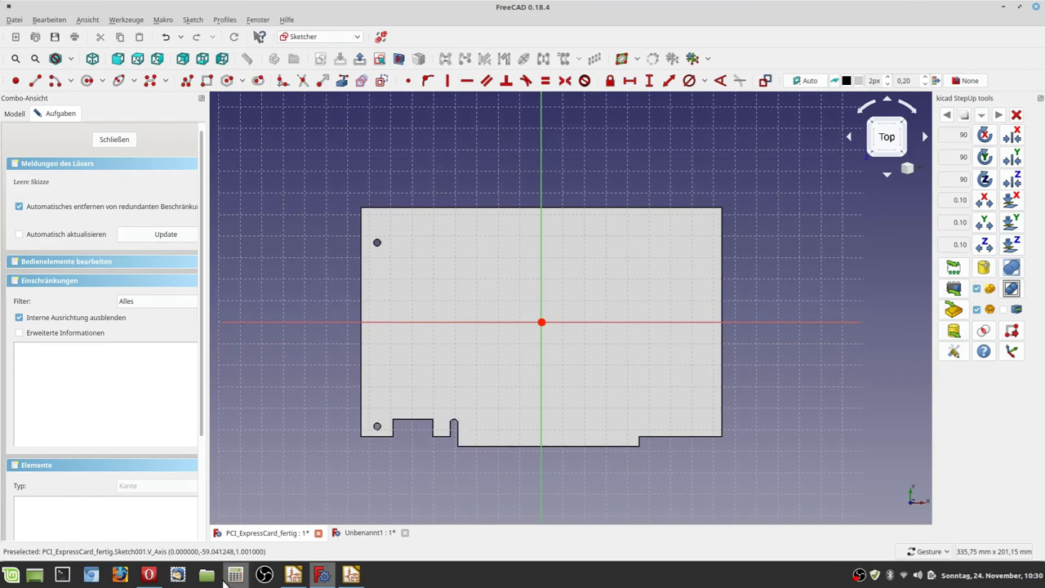
left_click(149, 575)
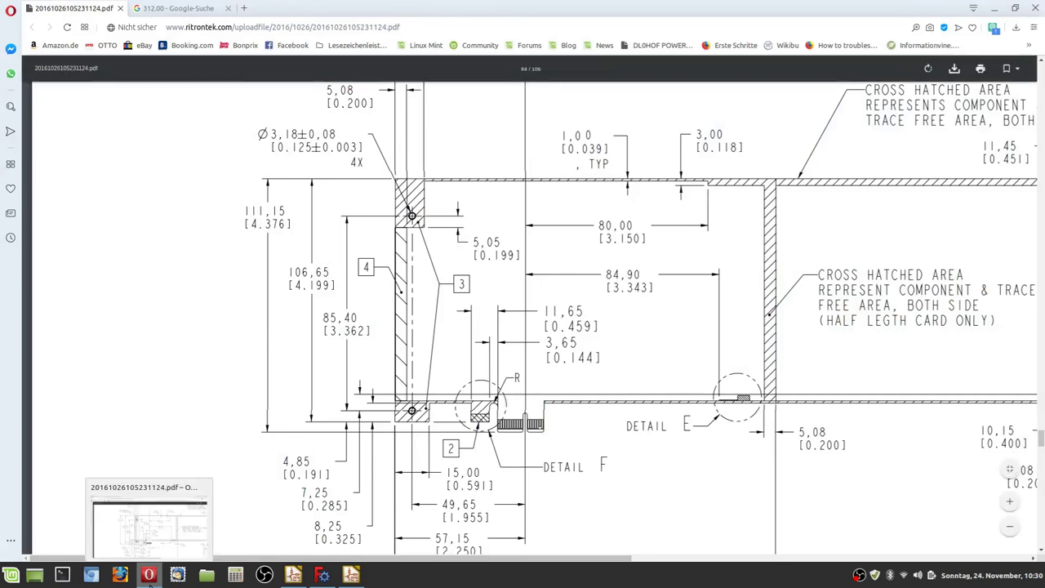
left_click(387, 532)
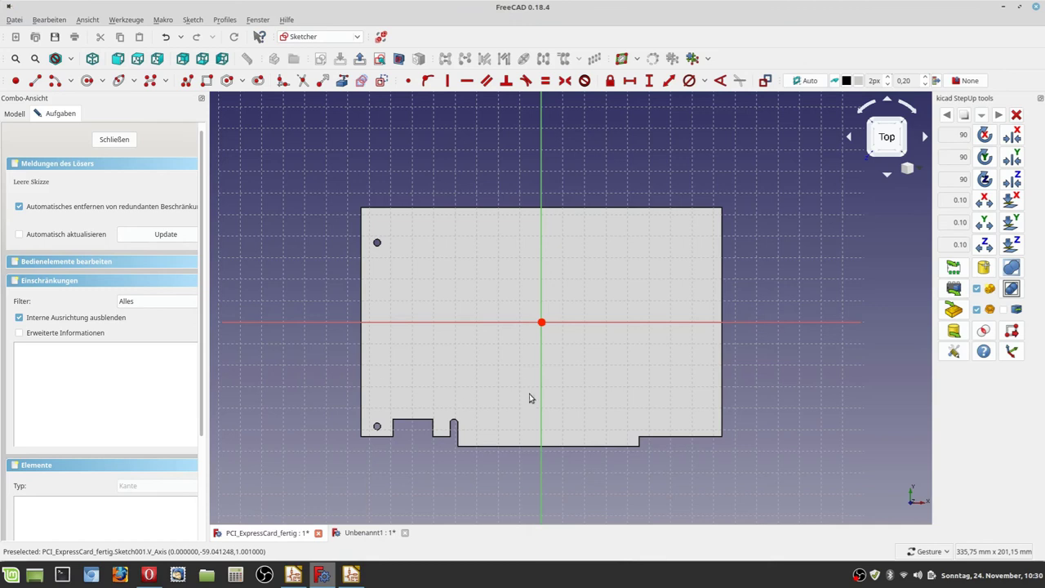
Draw a closed stepped polyline around the component area, recessed at the upper-left hole, upper-right edge and lower-left notch, extending below the connector edge
left_click(186, 81)
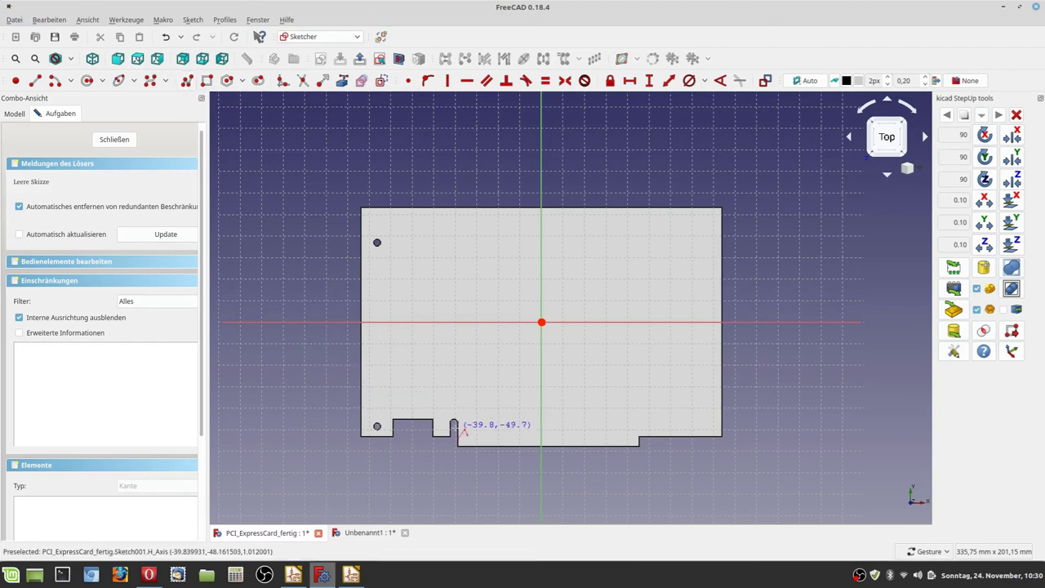
left_click(459, 454)
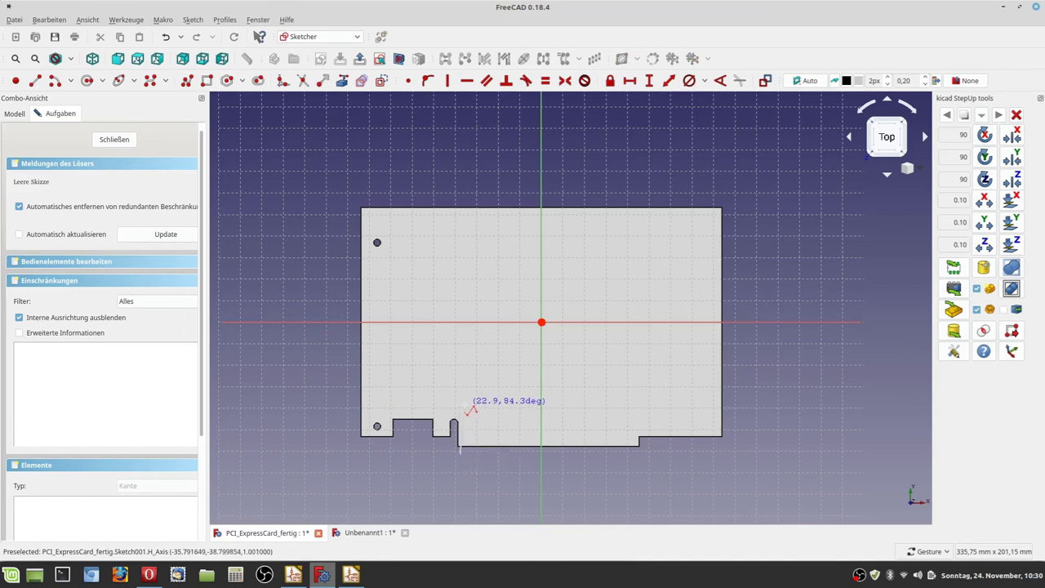
left_click(460, 405)
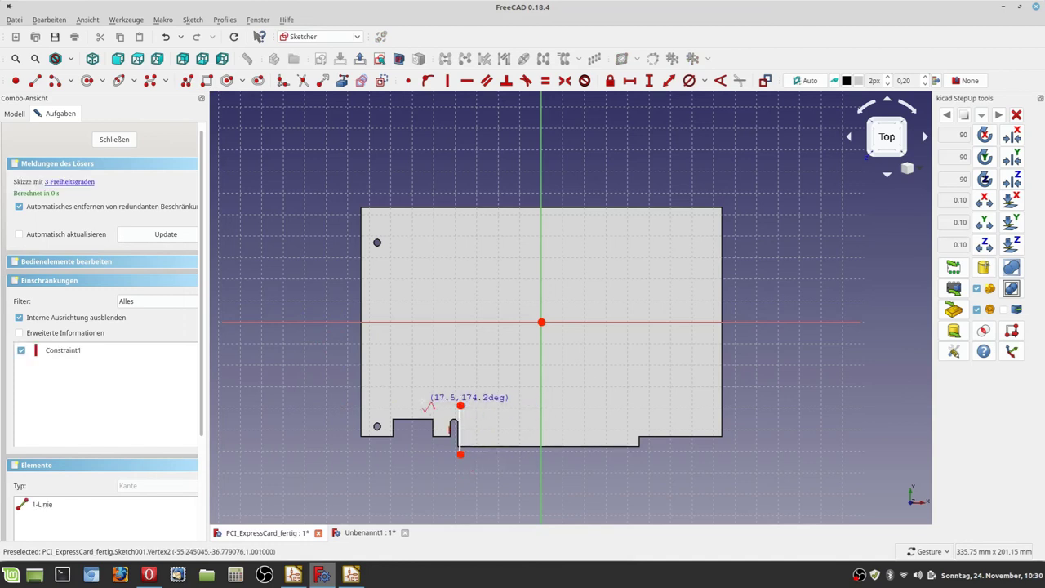
left_click(375, 406)
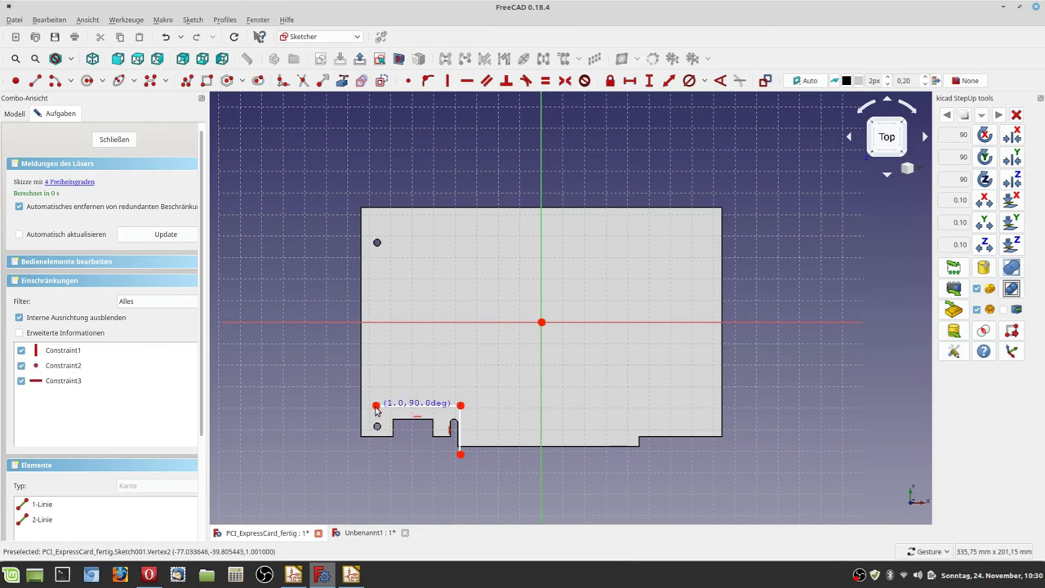
left_click(376, 257)
left_click(391, 257)
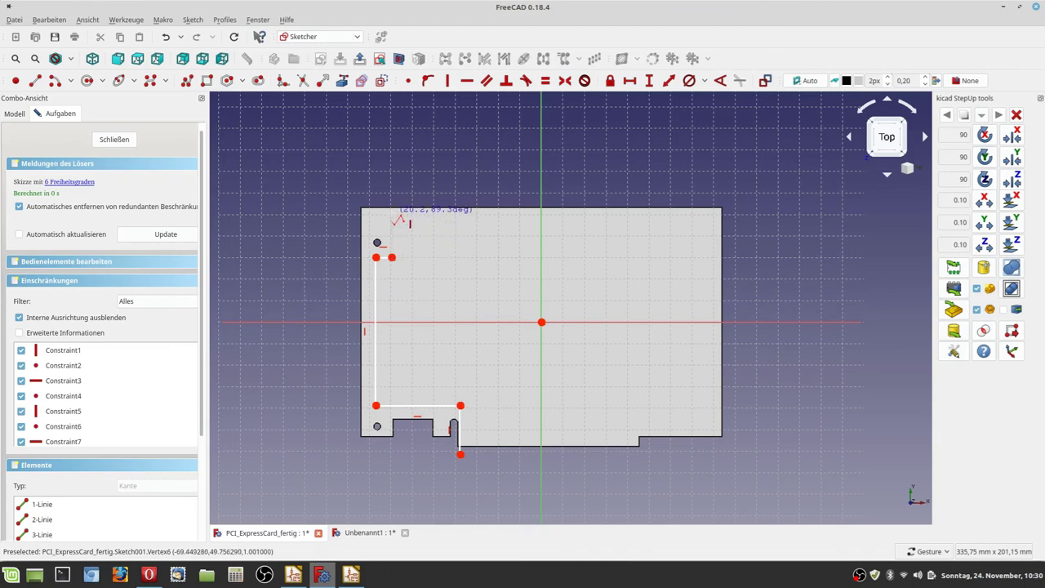
left_click(391, 215)
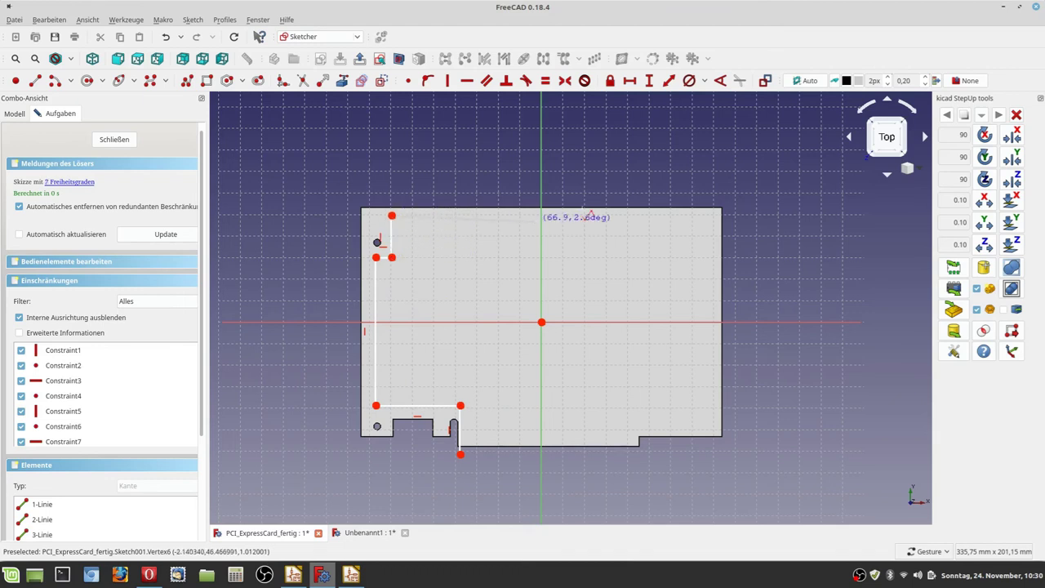
left_click(641, 216)
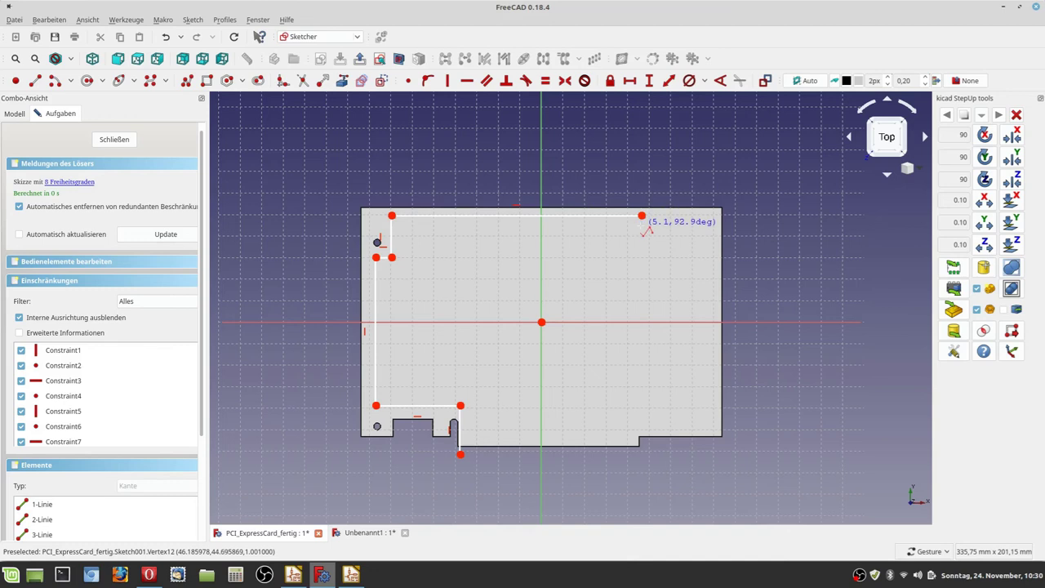
left_click(641, 229)
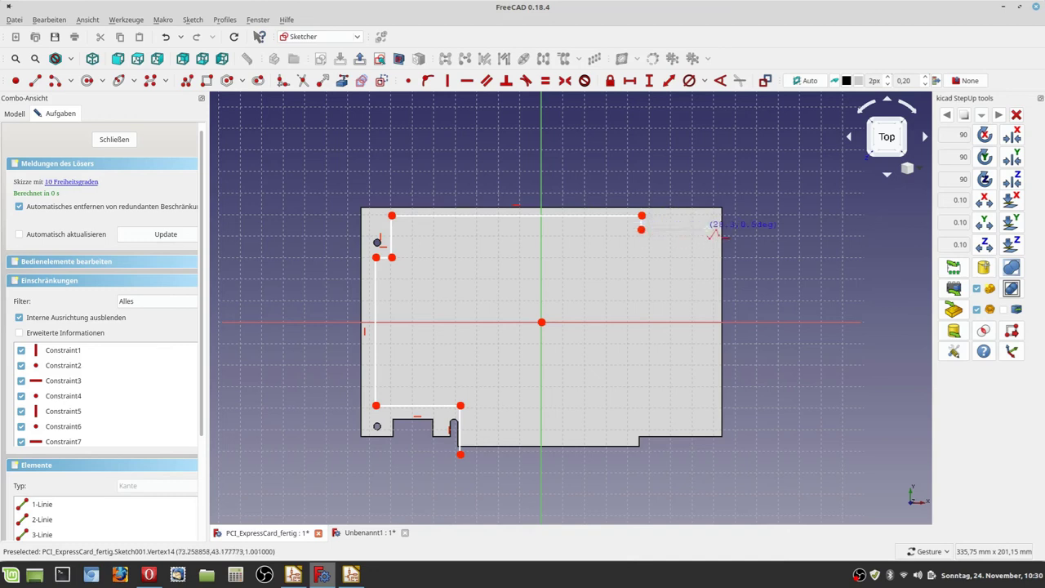
left_click(707, 230)
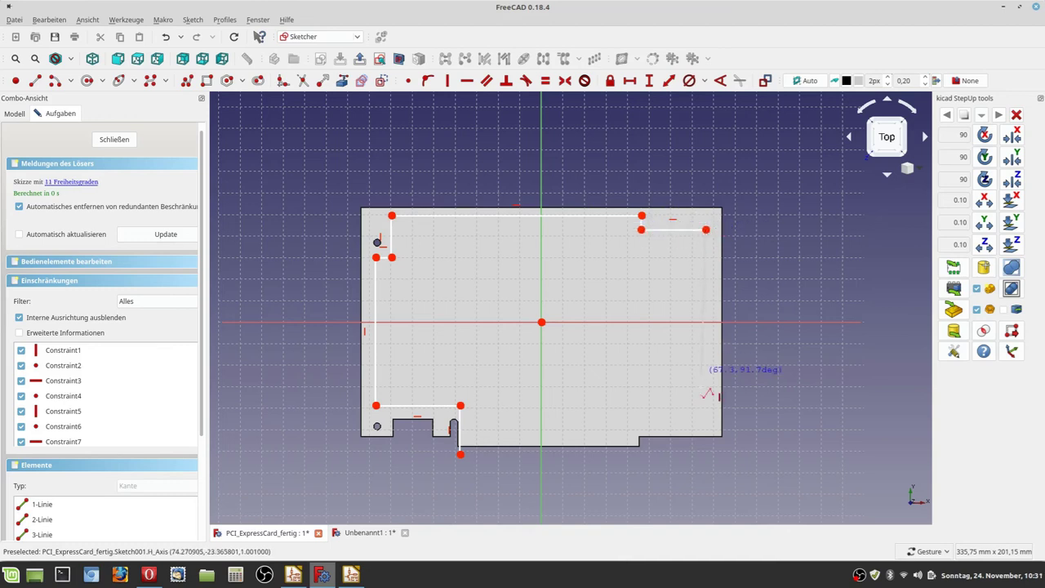
left_click(707, 456)
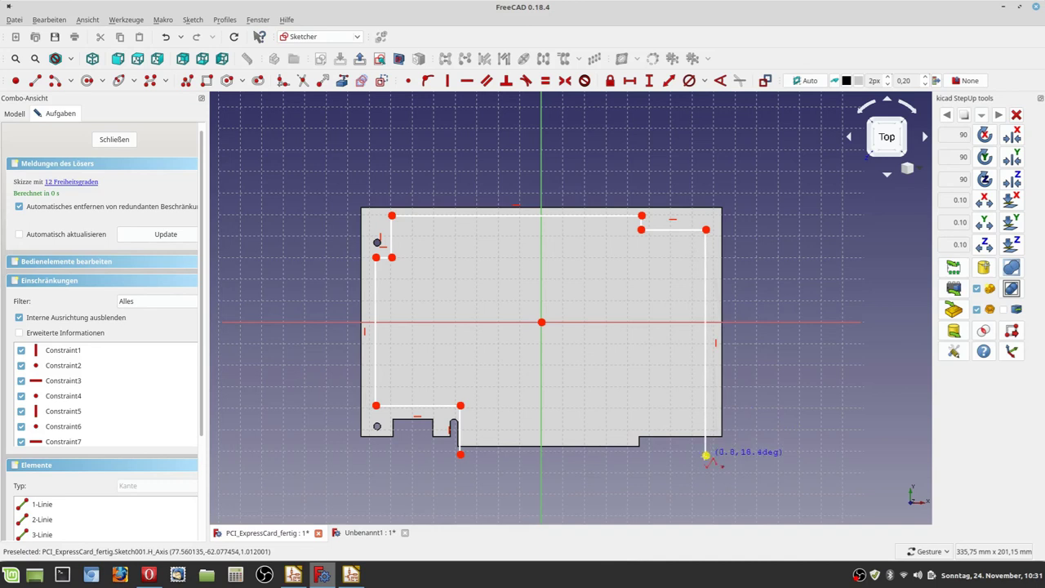
left_click(461, 454)
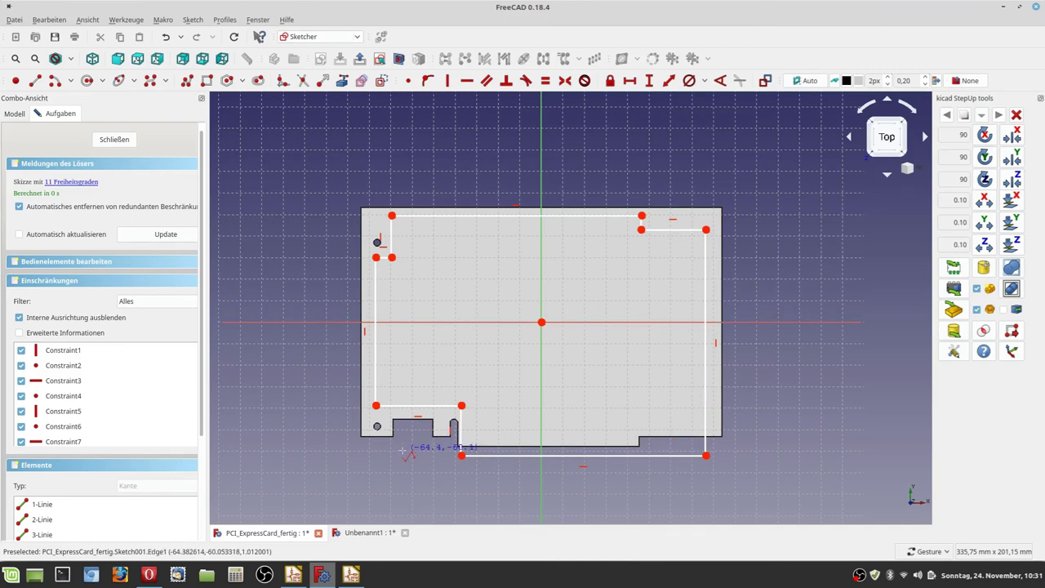
right_click(309, 332)
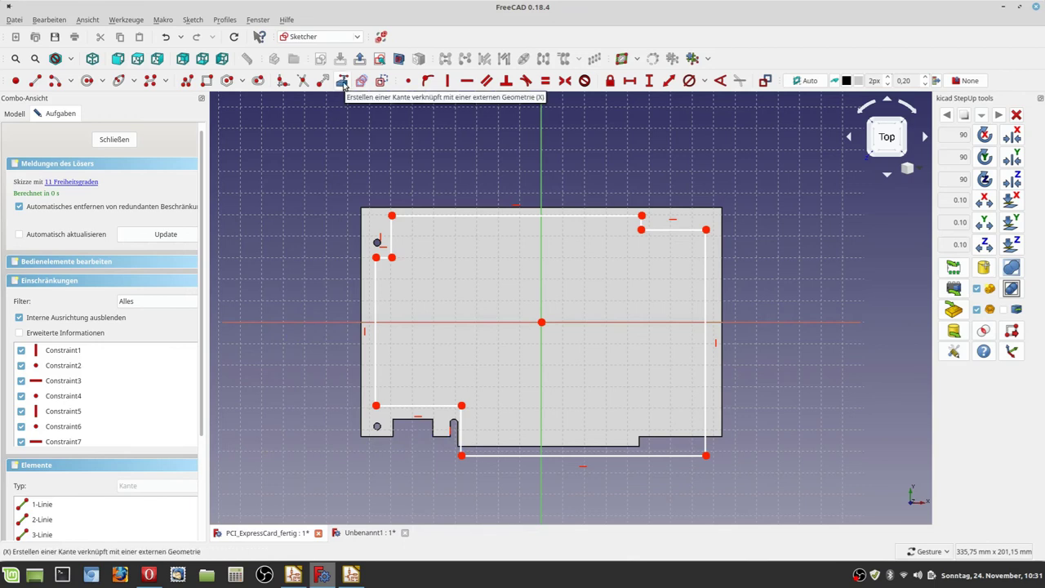
Link the card's left edge, the slot's right edge and the card's right edge into the sketch as external geometry
left_click(344, 82)
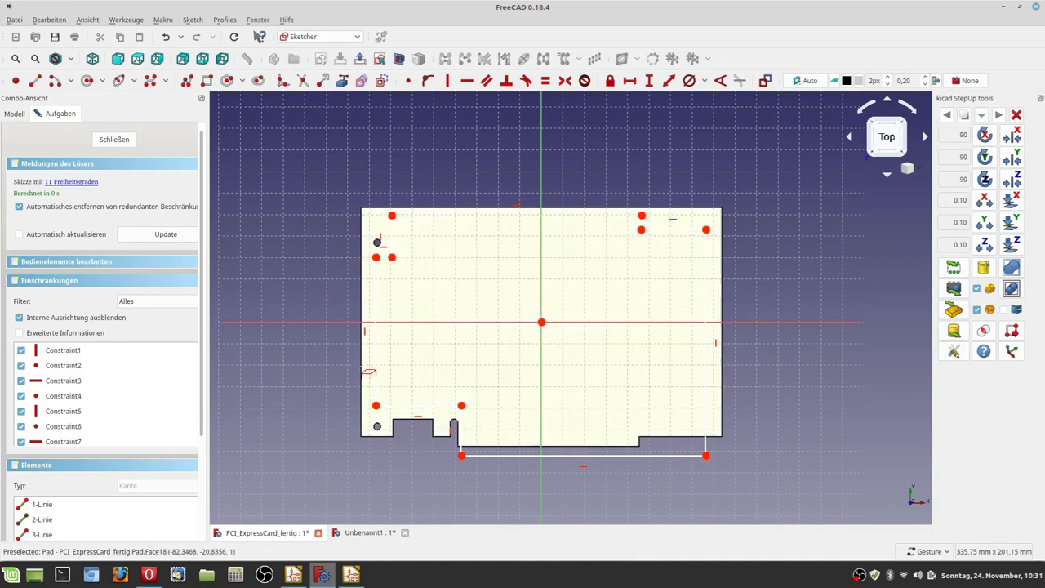
scroll(369, 374, "up", 5)
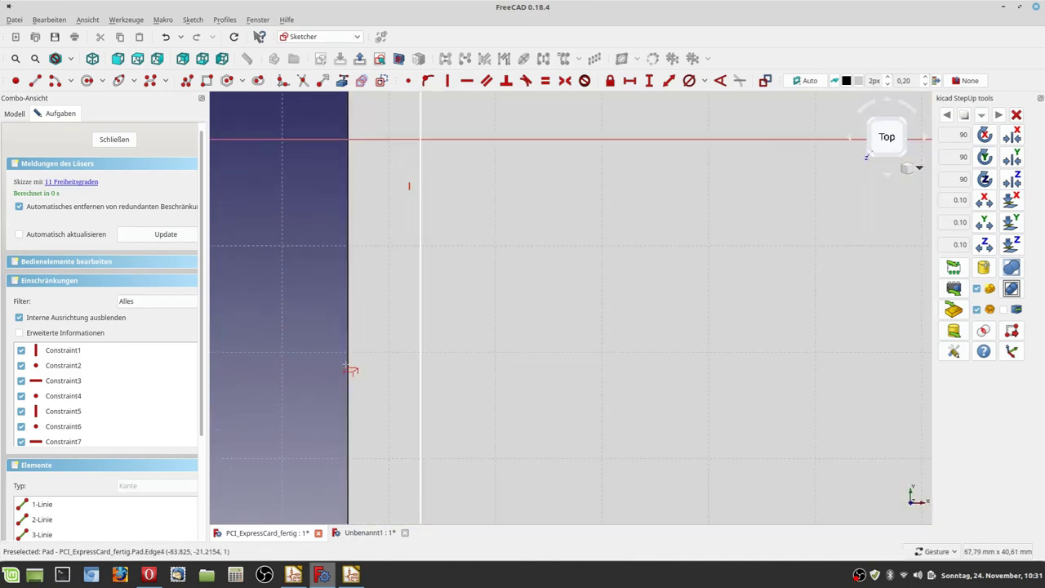
scroll(350, 368, "down", 5)
scroll(391, 400, "up", 5)
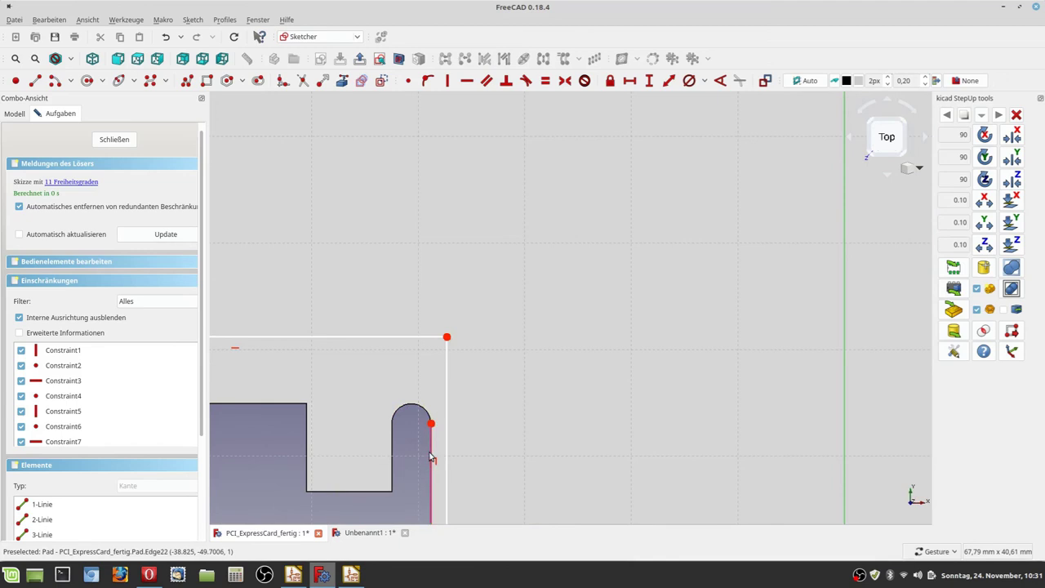
scroll(427, 454, "down", 5)
scroll(557, 452, "up", 5)
scroll(571, 454, "down", 1)
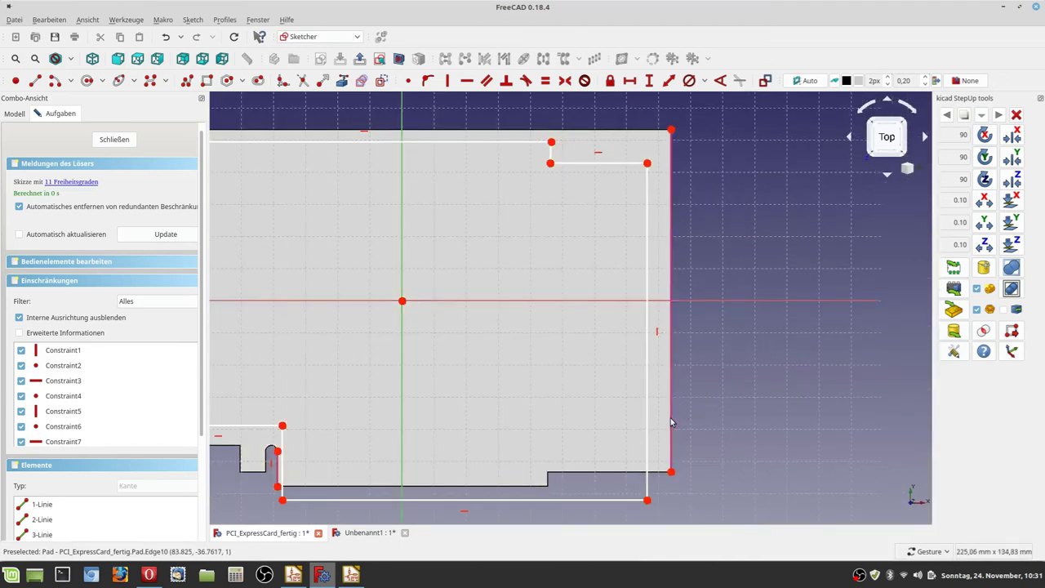
scroll(675, 424, "down", 4)
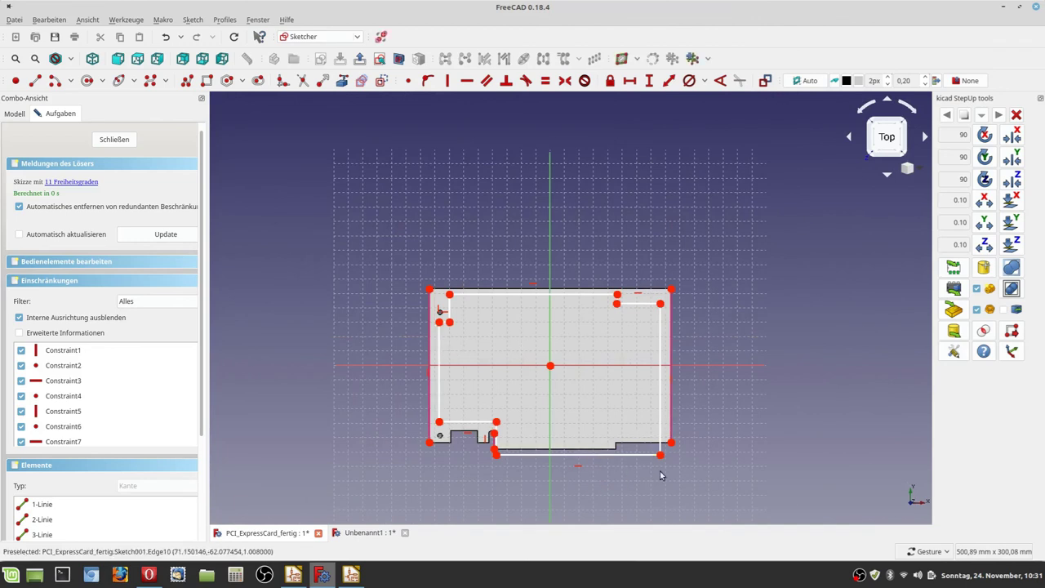
Make the polyline's lower-left connector corner coincident with the lower endpoint of the slot's linked edge
scroll(516, 495, "up", 5)
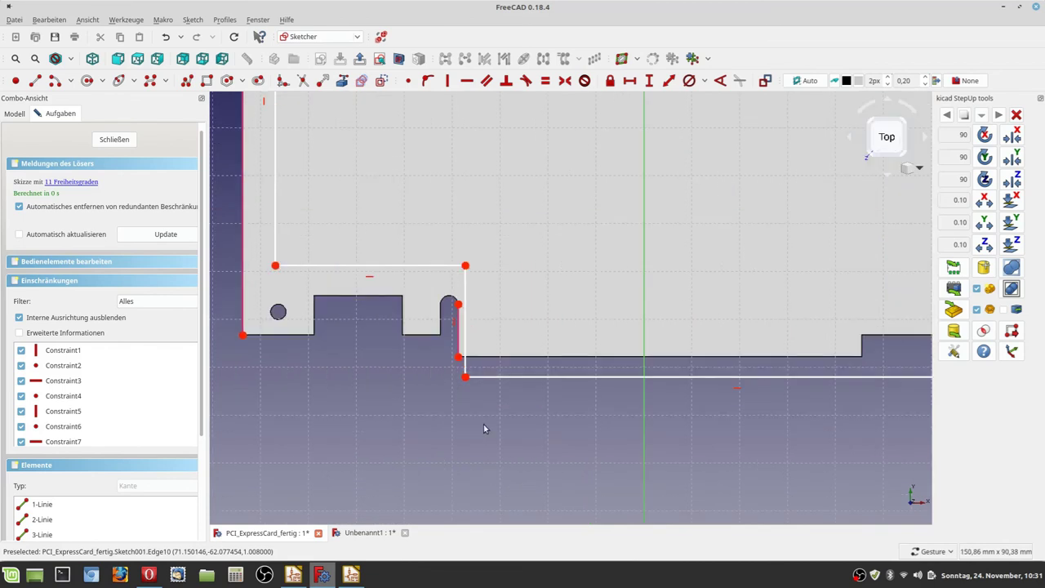
left_click(408, 84)
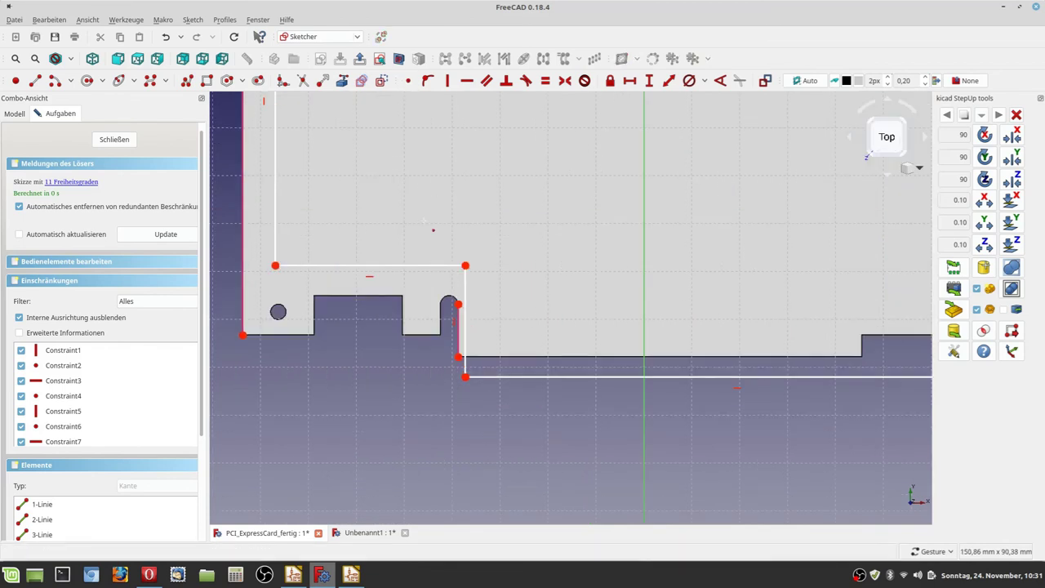
left_click(458, 357)
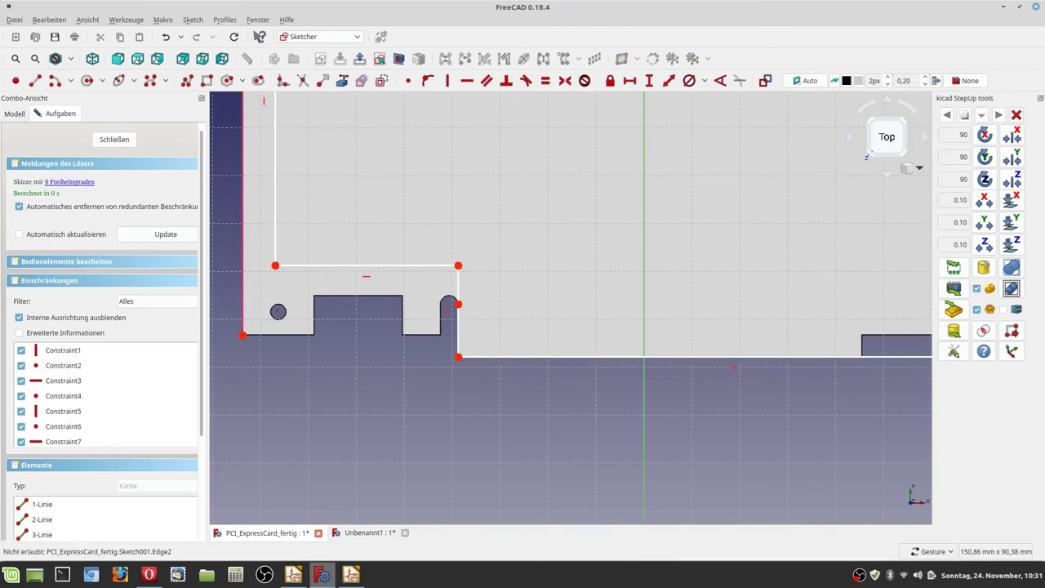
scroll(290, 309, "down", 4)
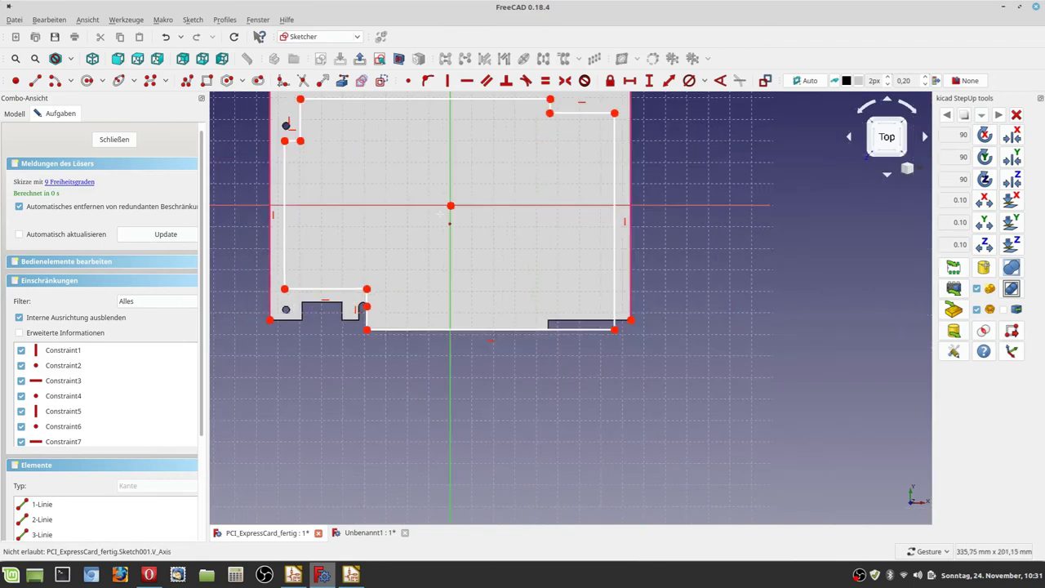
key("Escape")
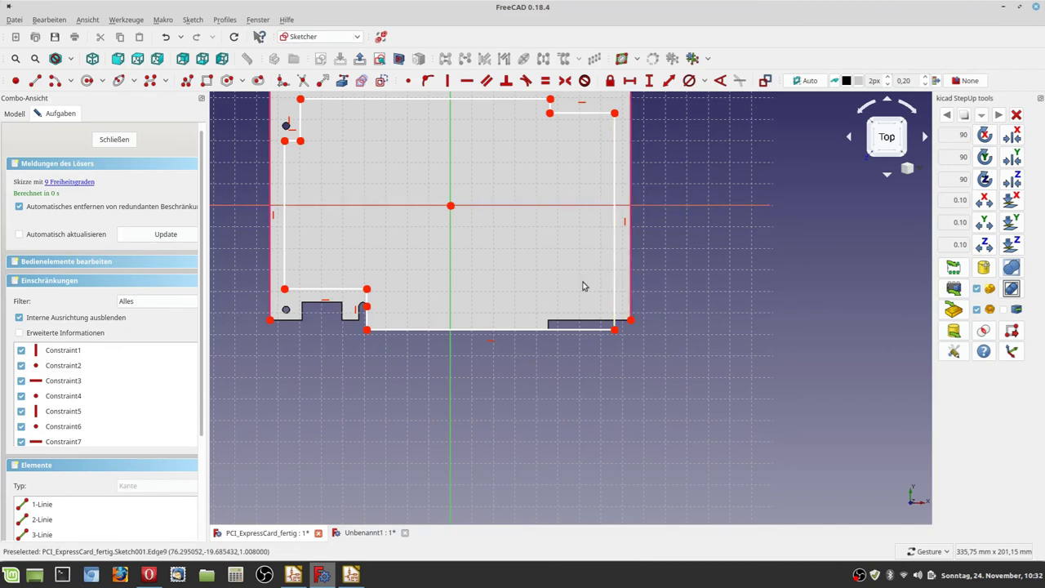
Check the mechanical drawing and constrain the polyline's right side to 5.08 mm from the card's right edge, placing the dimension below the card
left_click(148, 574)
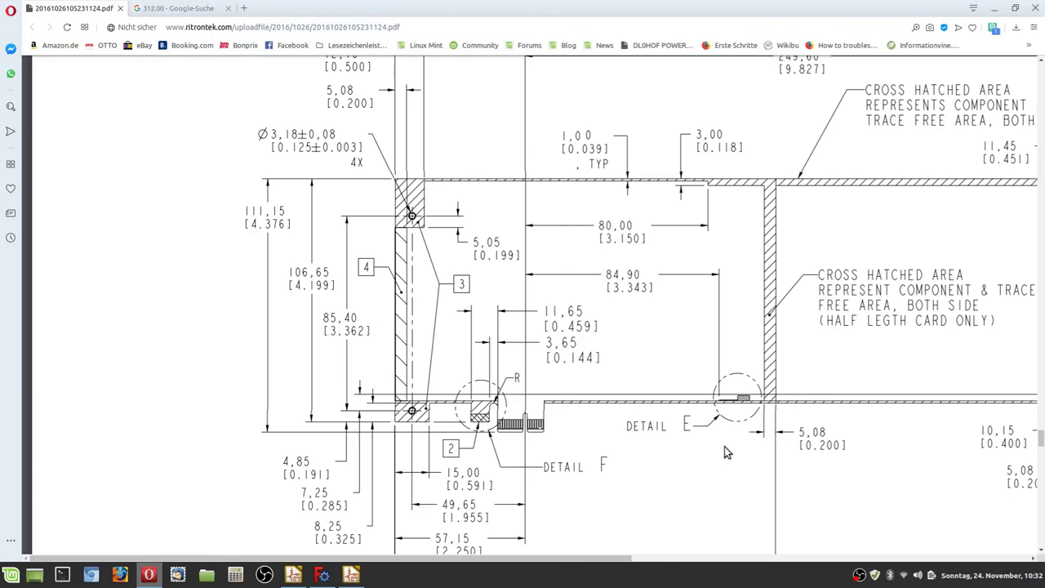
left_click(322, 575)
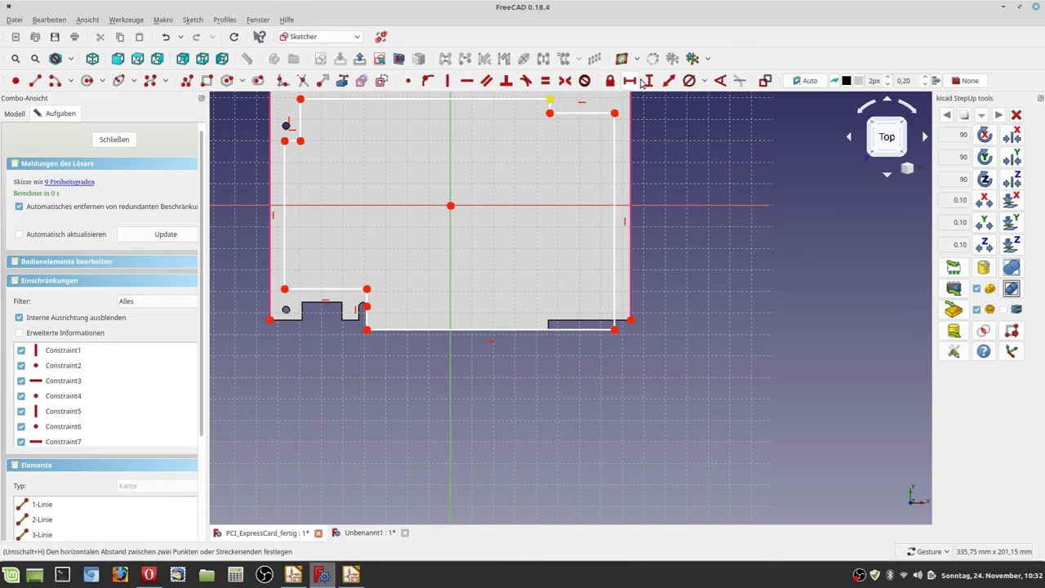
left_click(629, 80)
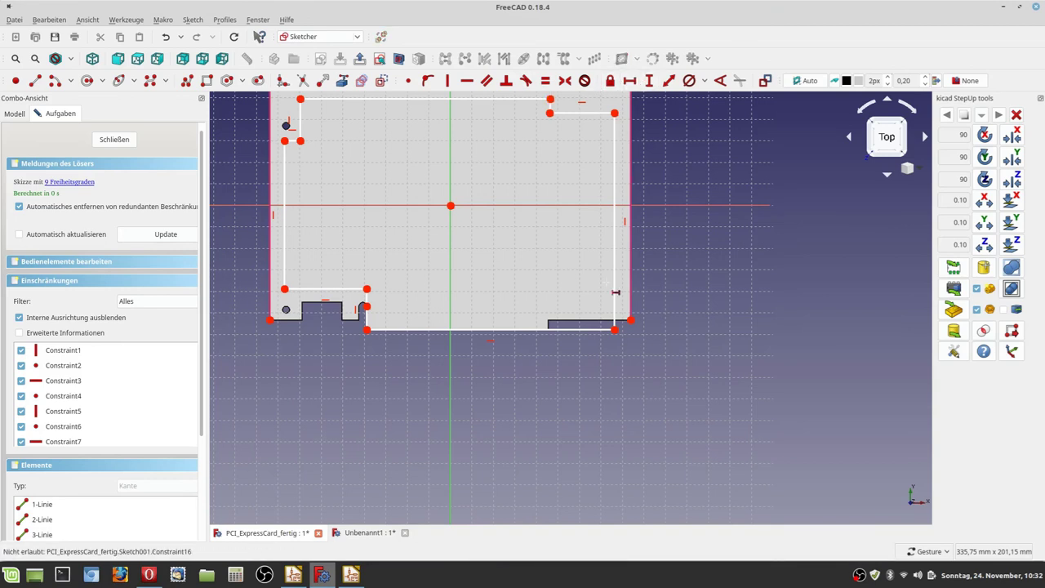
left_click(630, 320)
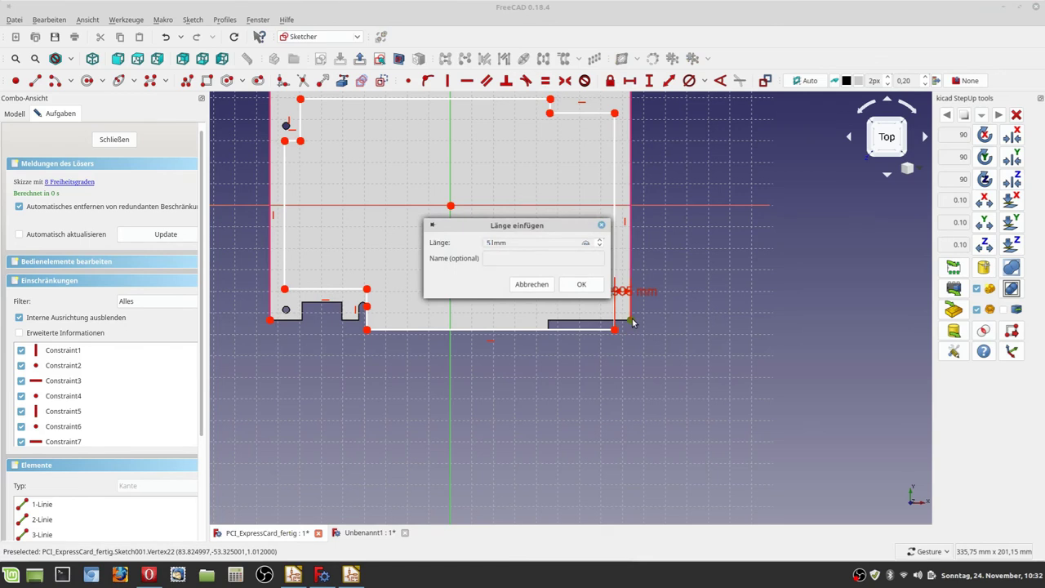
key("Return")
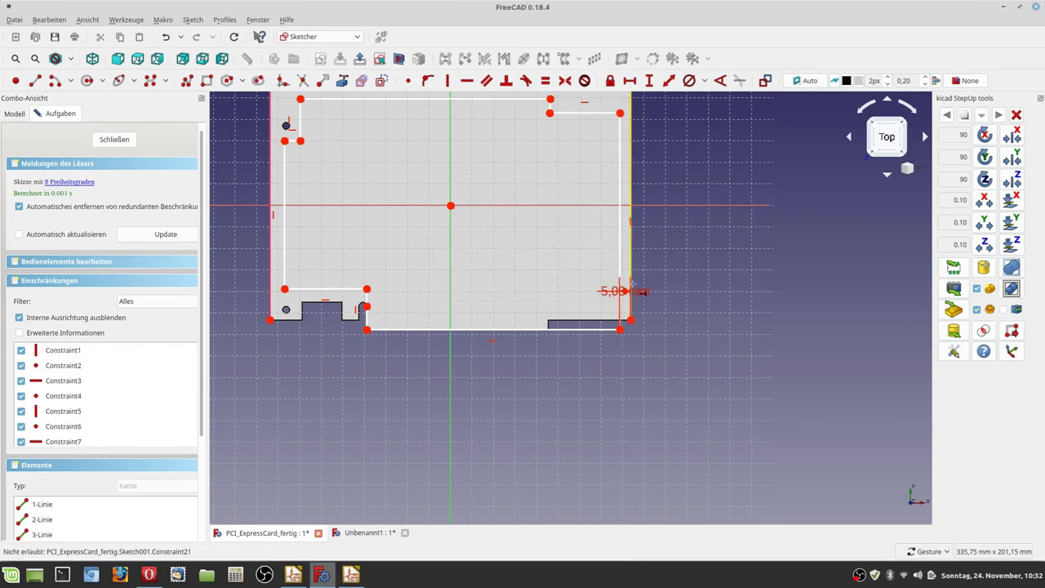
left_click_drag(653, 299, 663, 365)
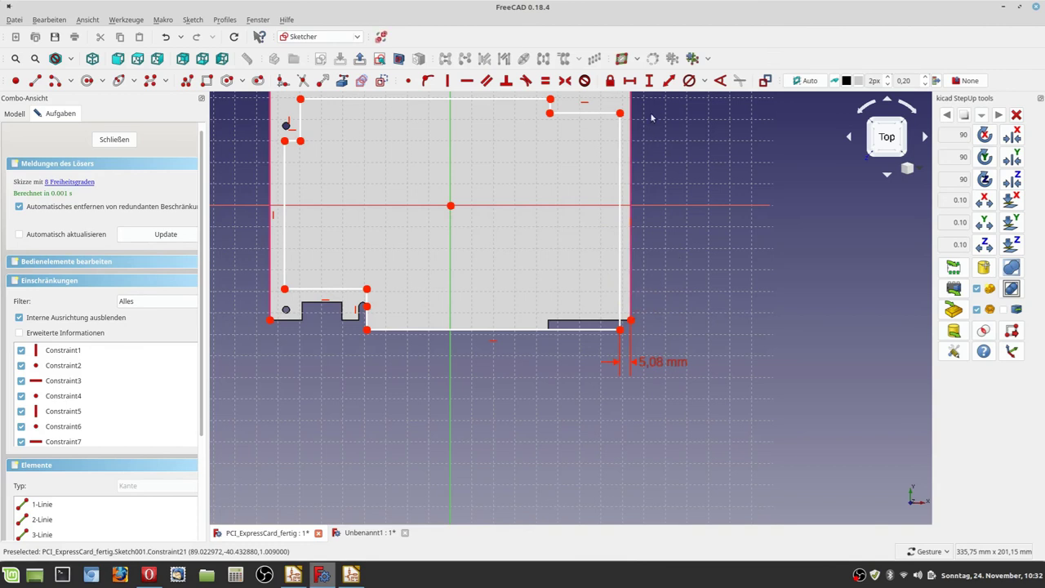
Check the mechanical drawing and constrain the polyline's upper-right corner vertically to 3 mm below the card's upper-right corner
right_click_drag(652, 117, 646, 220)
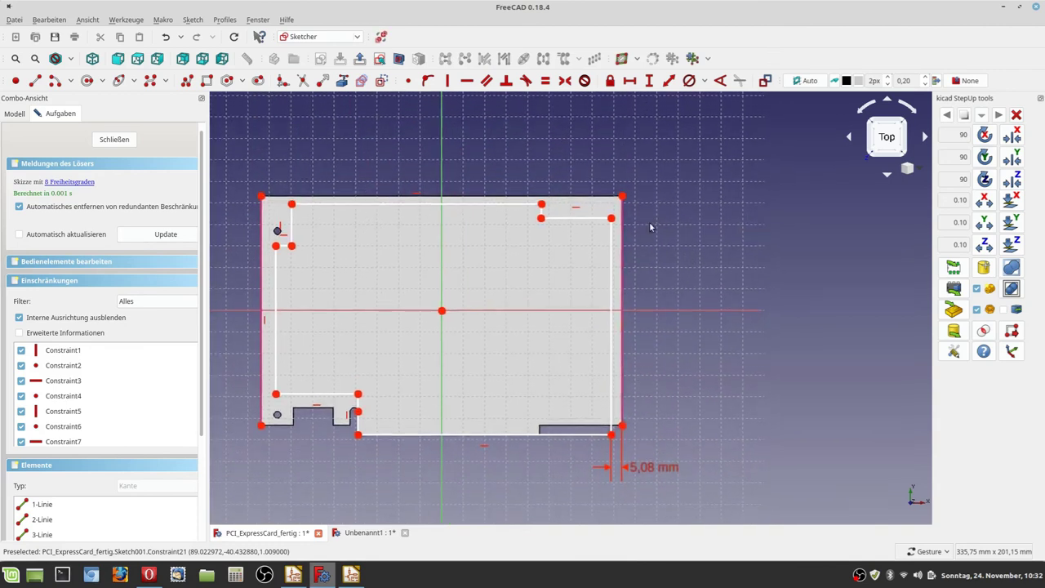
scroll(644, 214, "up", 3)
scroll(640, 205, "up", 2)
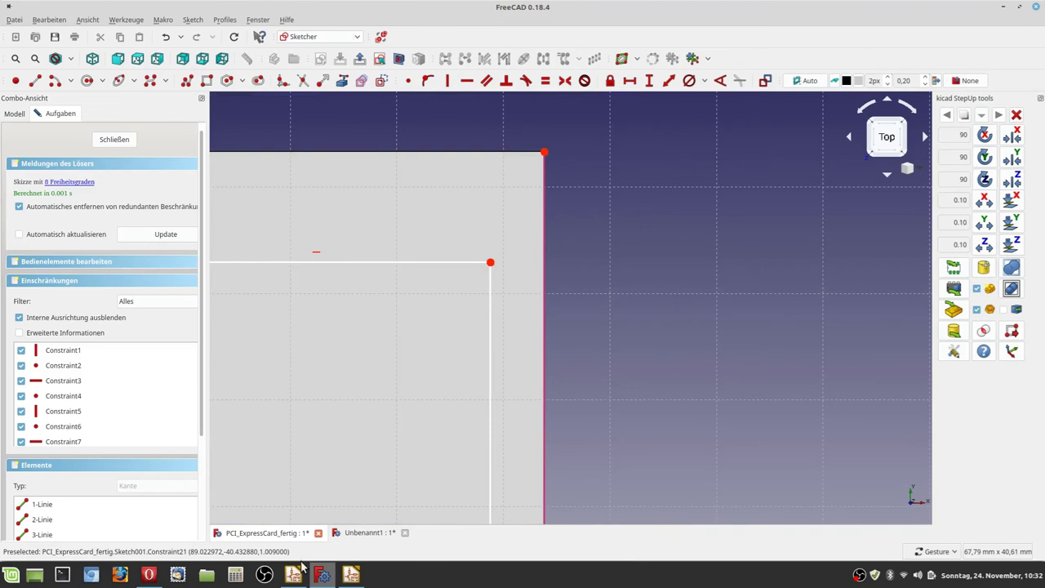
left_click(142, 575)
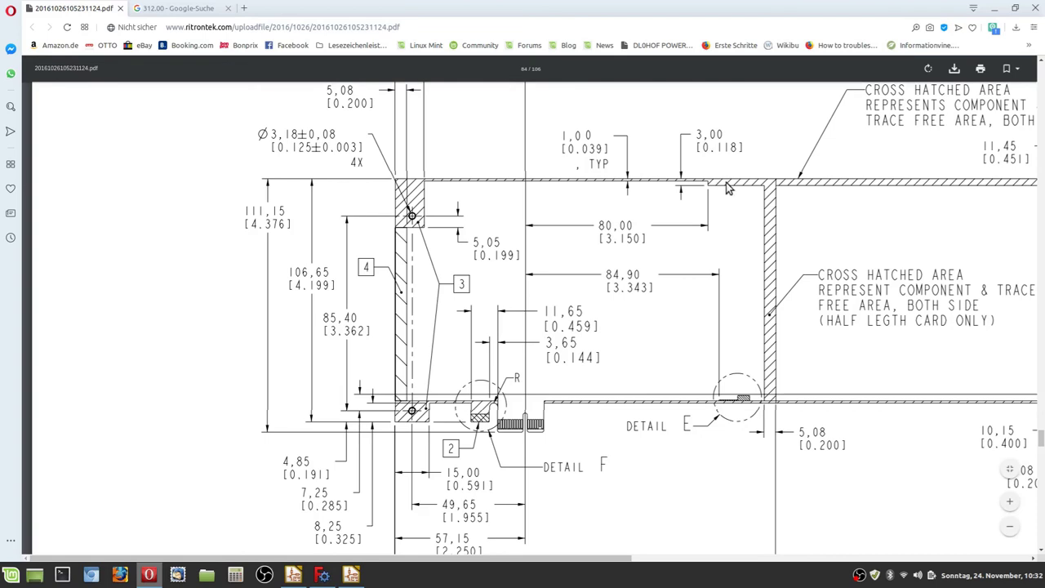
left_click(322, 574)
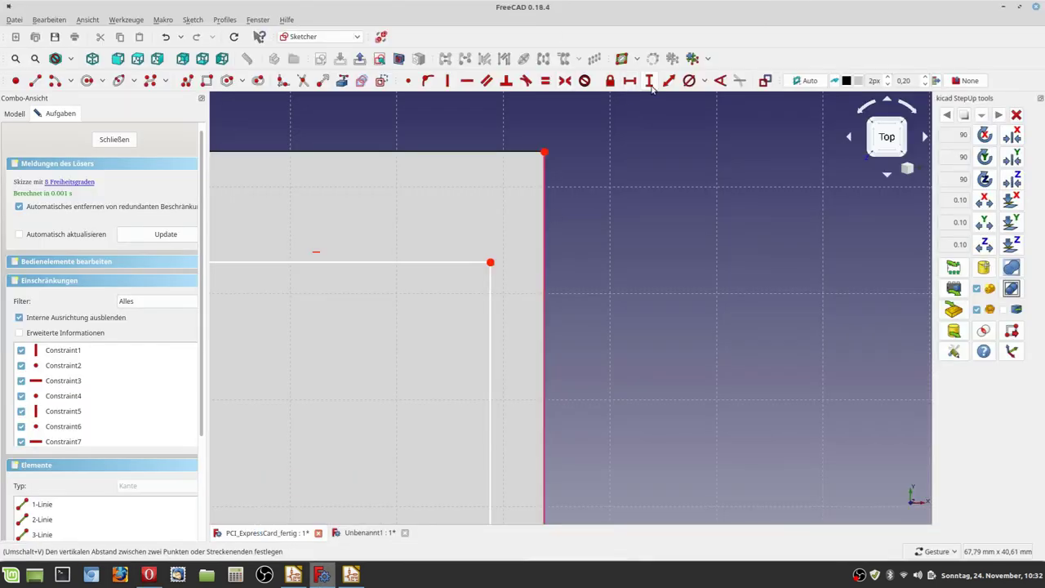
left_click(545, 153)
left_click(491, 262)
key("i")
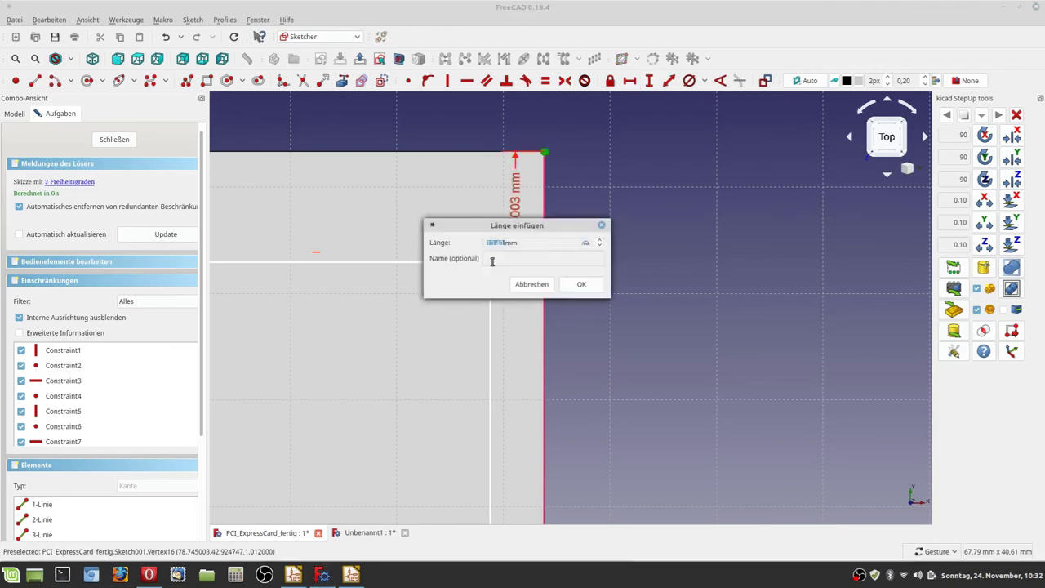
key("Return")
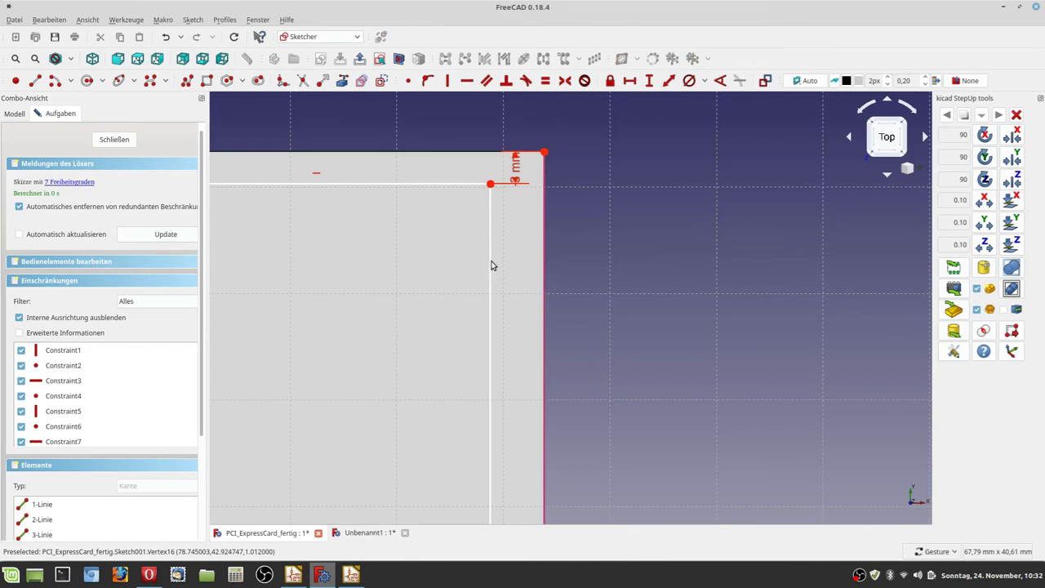
Constrain the polyline's long upper edge to 1 mm below the card's upper-right corner and make the short step line beside it vertical
scroll(372, 290, "down", 4)
scroll(294, 267, "up", 5)
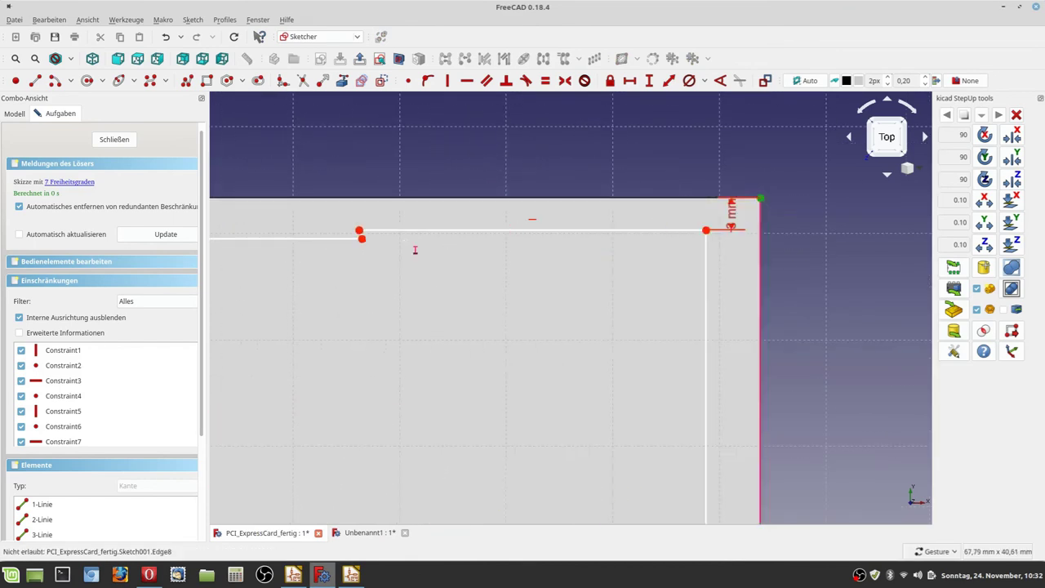
left_click(362, 238)
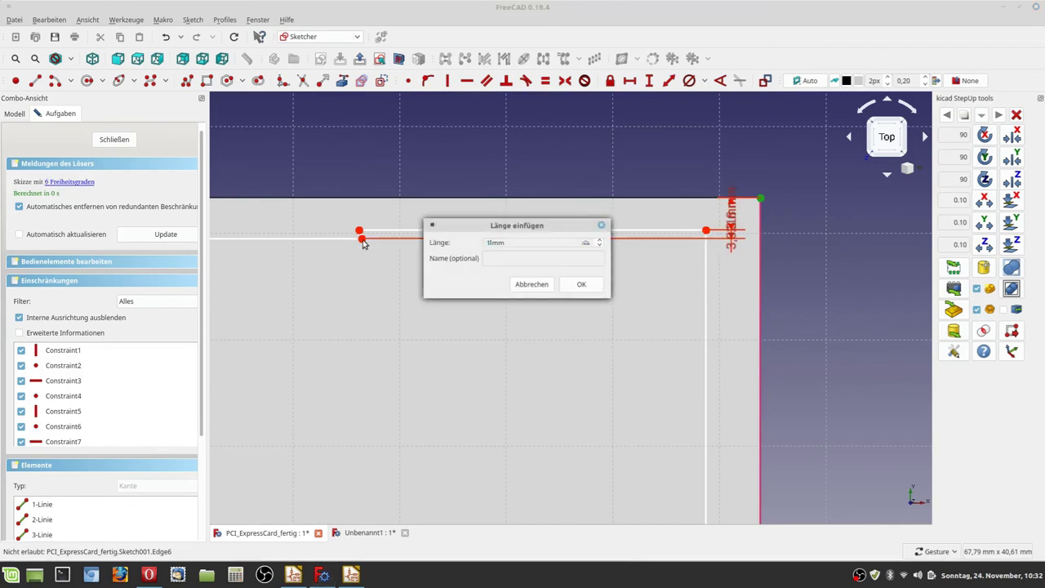
type("1")
key("Return")
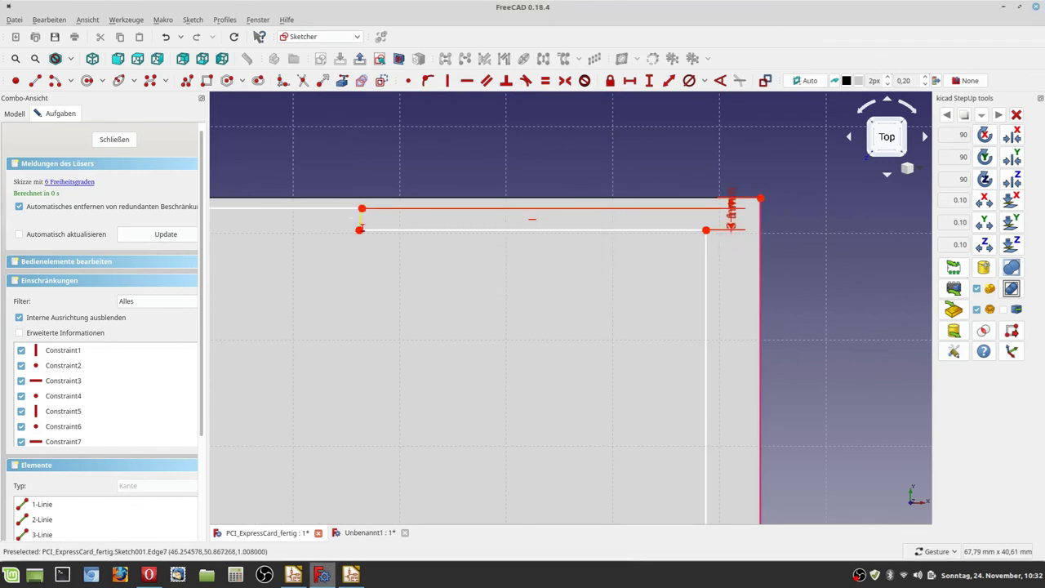
left_click(448, 81)
left_click(361, 218)
Constrain the upper-right step's horizontal distance from the card's upper-left corner to 57.15+80 mm
scroll(327, 283, "down", 8)
mouse_move(658, 294)
right_mouse_down()
mouse_move(739, 295)
mouse_move(699, 309)
right_mouse_up()
scroll(733, 303, "up", 5)
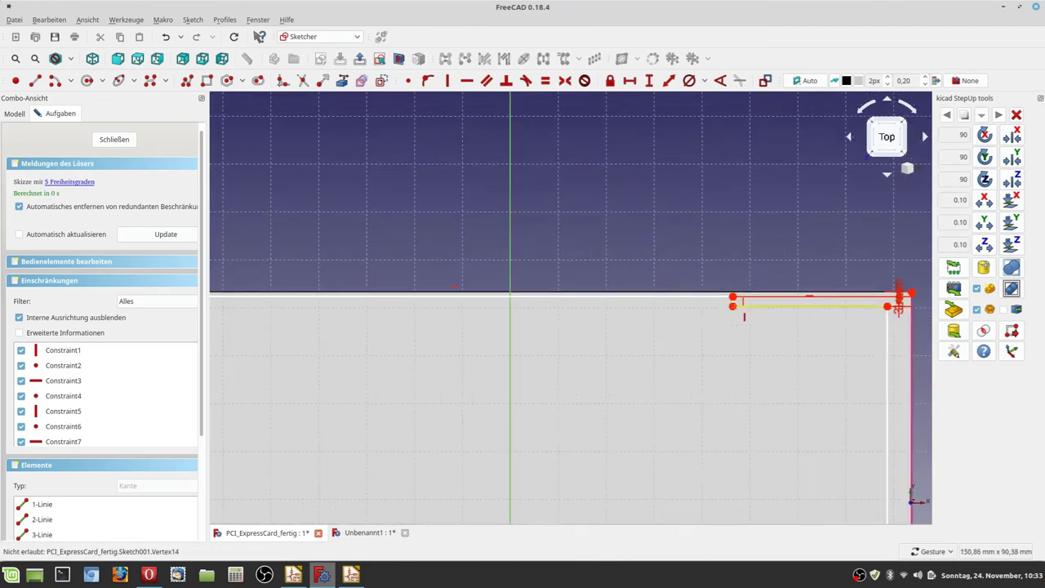
scroll(718, 356, "down", 2)
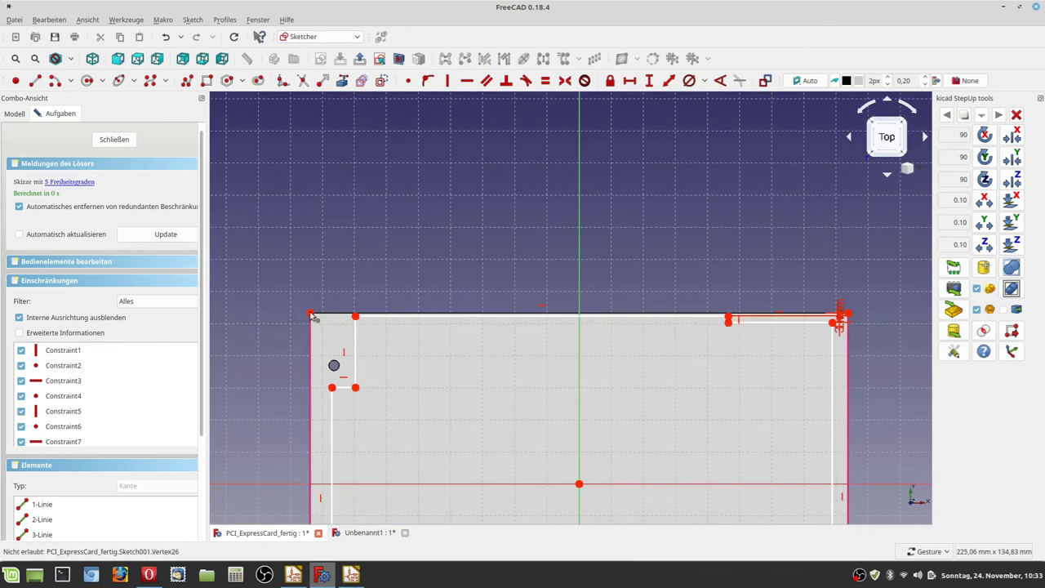
left_click(635, 82)
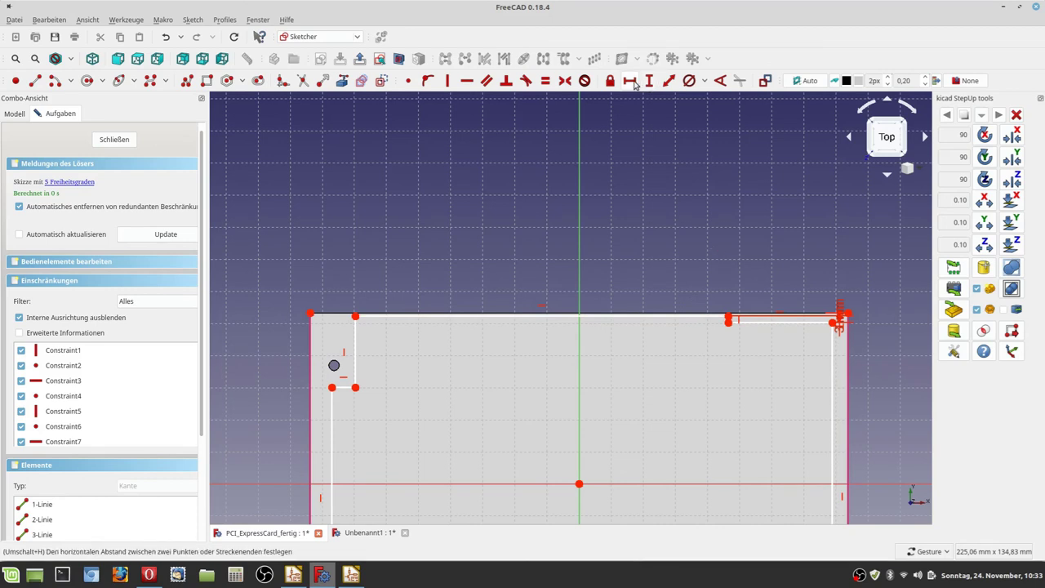
left_click(728, 322)
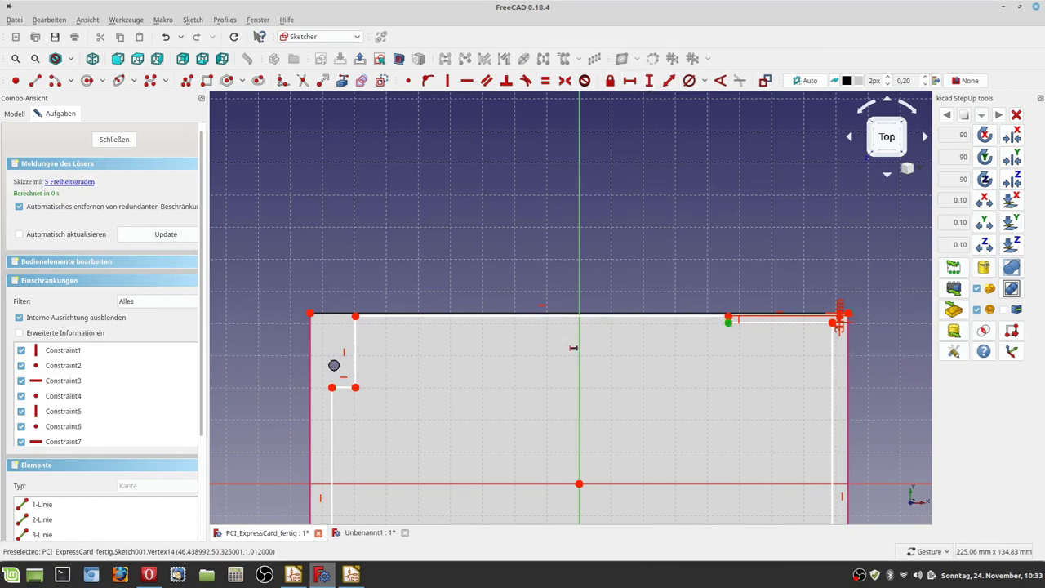
left_click(311, 314)
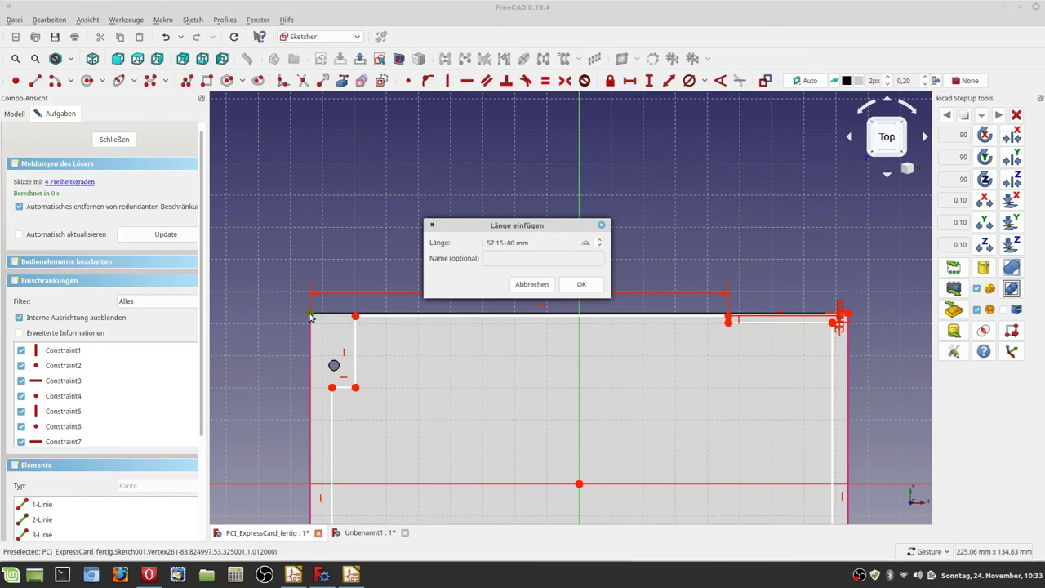
key("Return")
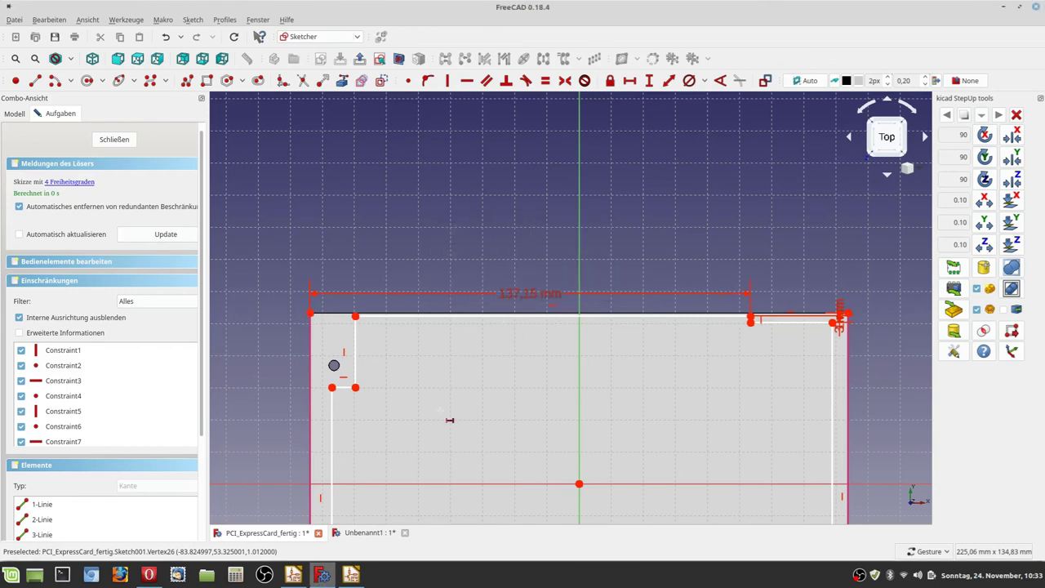
Check the mechanical drawing and constrain the upper-left recess's vertical side to 12.7 mm horizontally from the card's upper-left corner
left_click(147, 511)
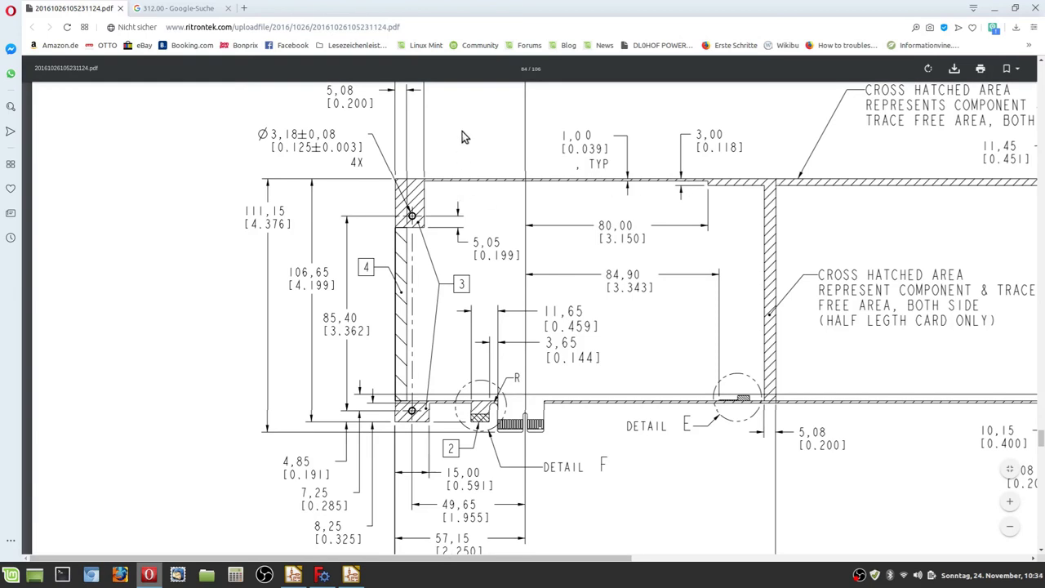
scroll(462, 137, "up", 1)
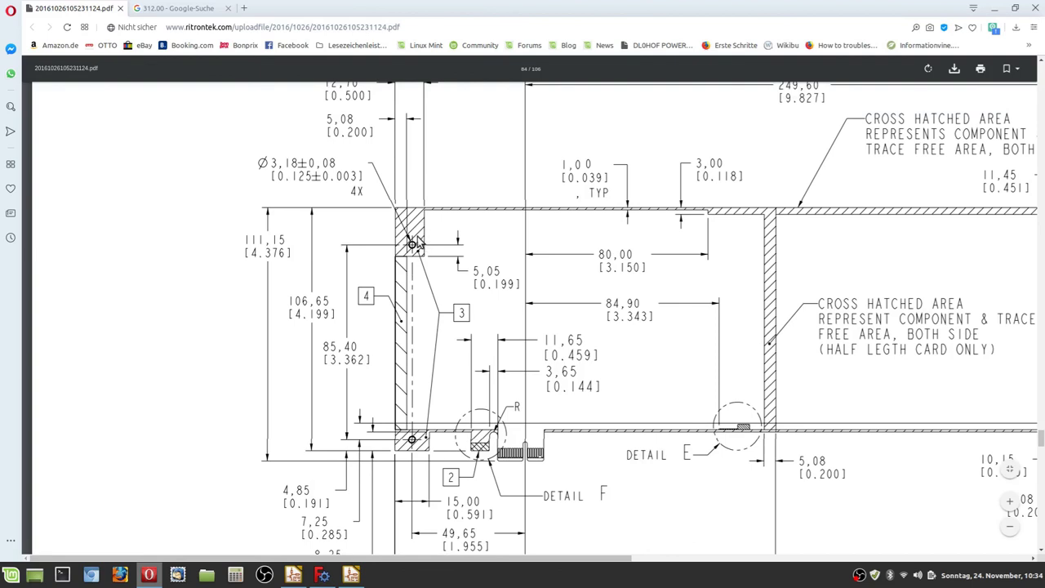
scroll(442, 137, "up", 2)
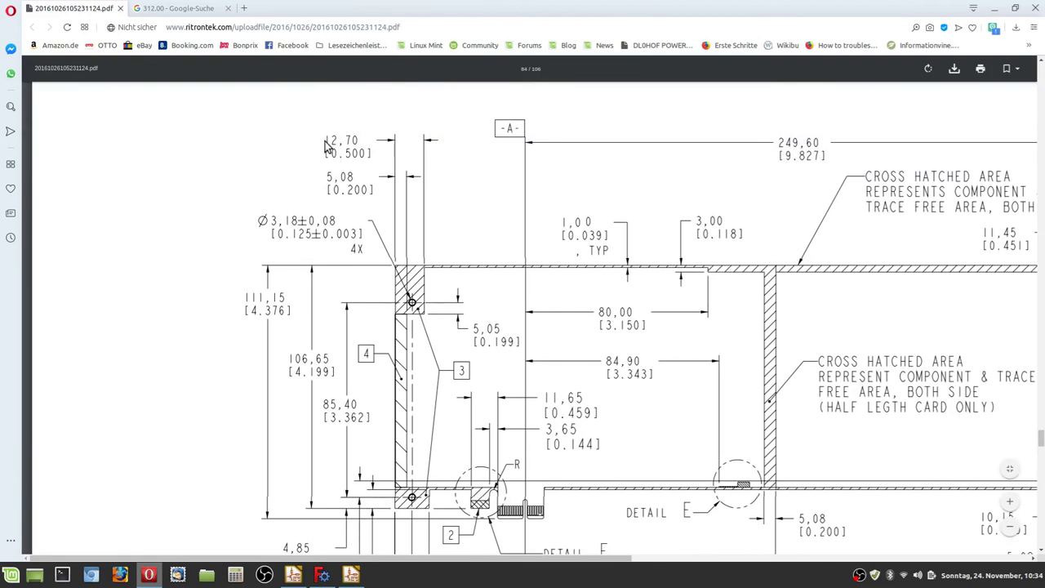
left_click(325, 575)
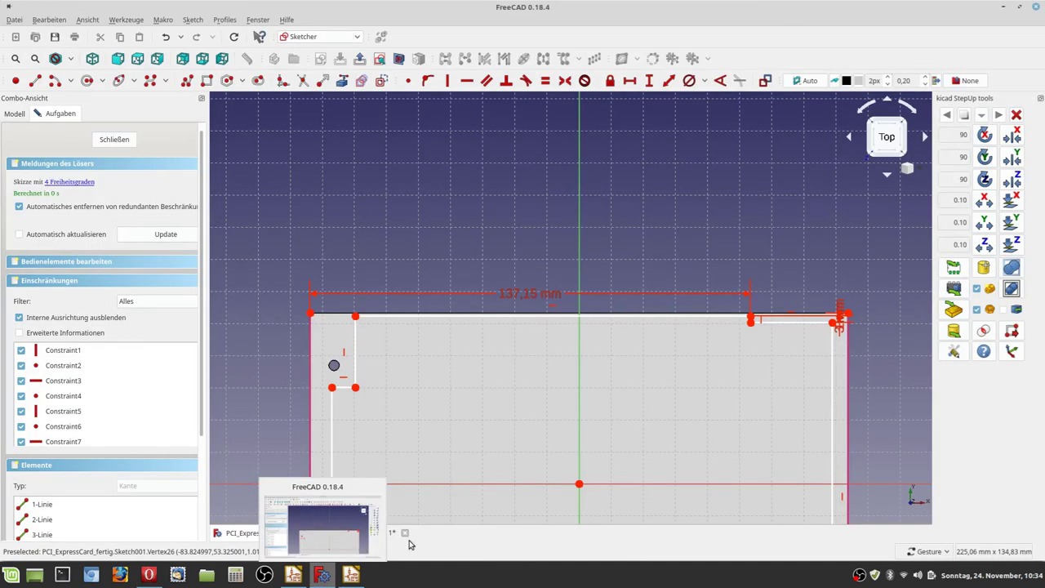
left_click(310, 312)
left_click(355, 316)
key("shift+h")
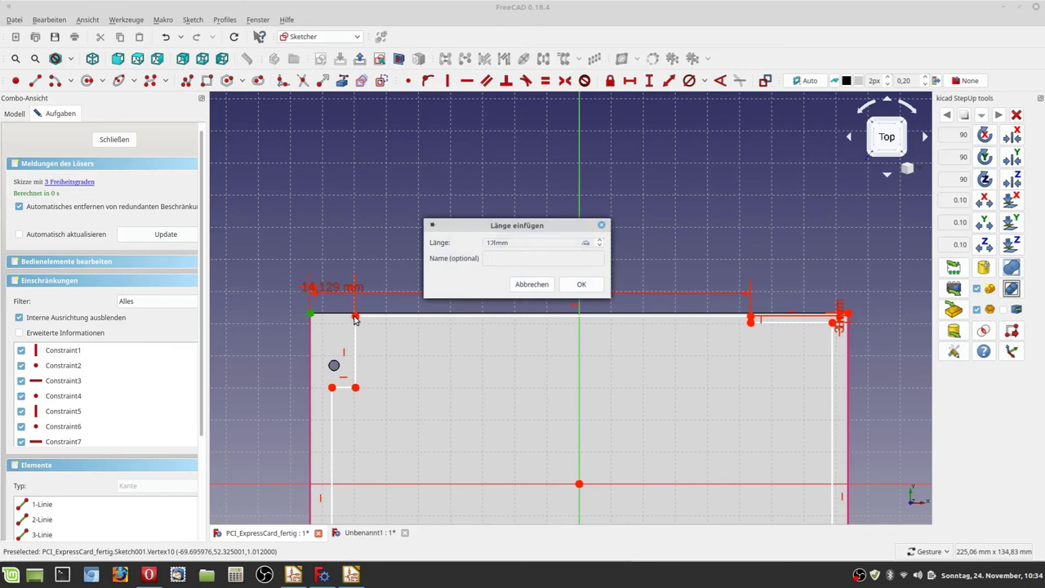
key("Return")
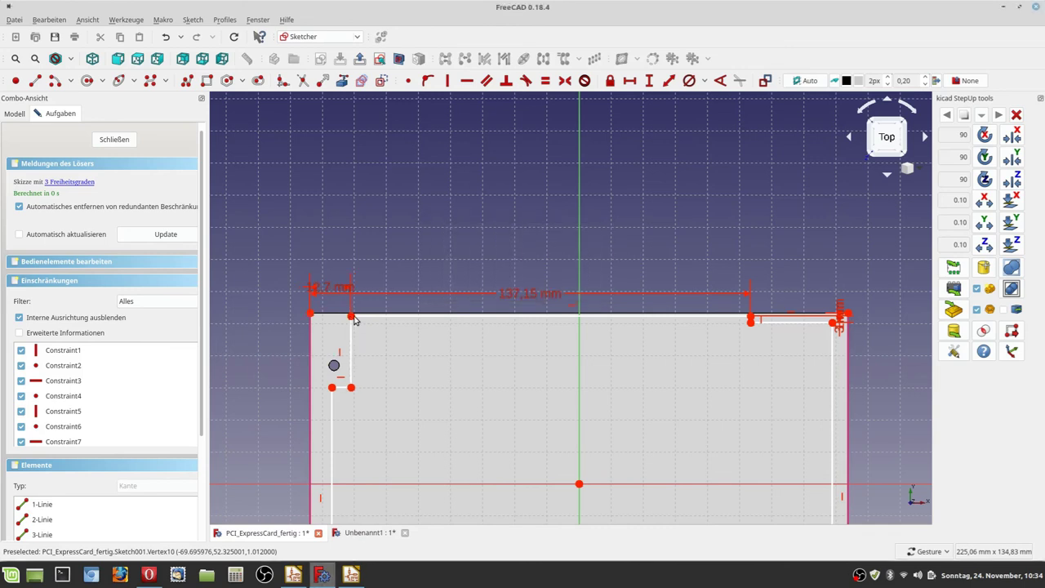
Rearrange the 12.7 mm and 137.15 mm dimensions above the card, with the 12.7 mm one beneath the longer one
left_click_drag(326, 275, 329, 218)
left_click_drag(408, 217, 407, 245)
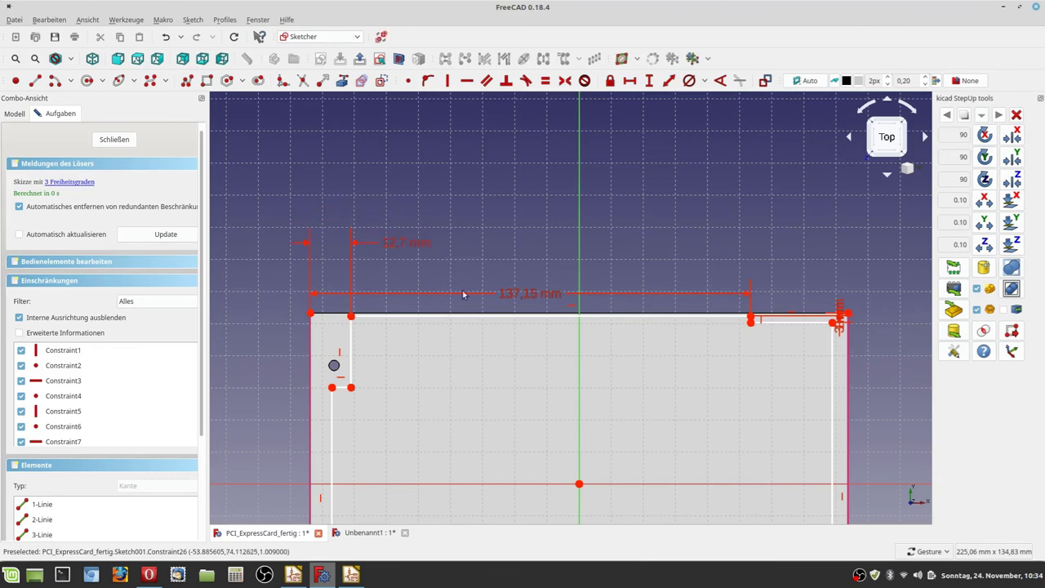
left_click_drag(507, 294, 509, 277)
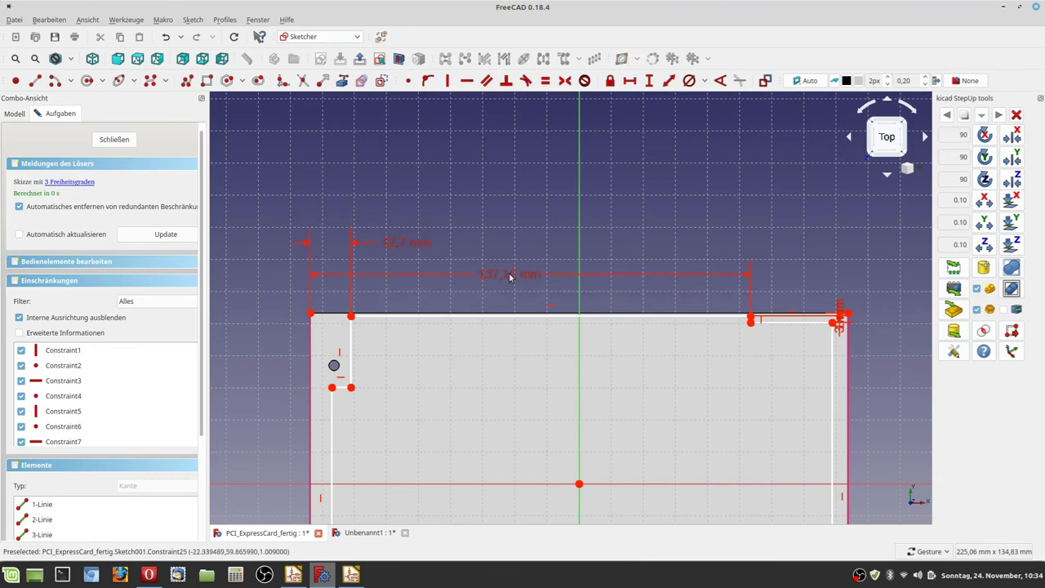
left_click_drag(426, 243, 421, 297)
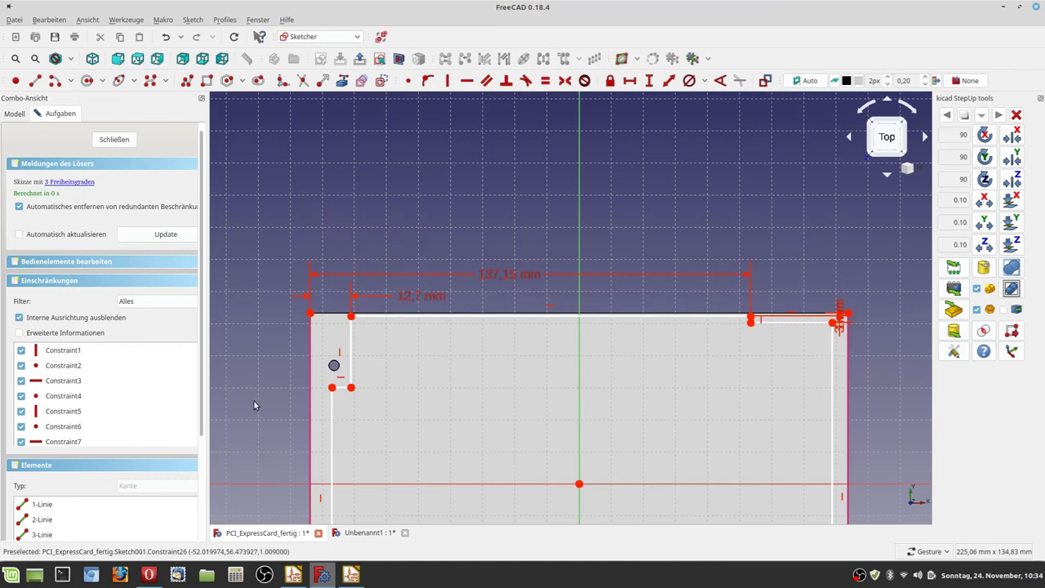
Check the mechanical drawing and constrain the polyline's left side to 5.08 mm from the card's left edge, placing the dimension outside the card
mouse_move(276, 419)
right_mouse_down()
mouse_move(333, 411)
mouse_move(424, 335)
right_mouse_up()
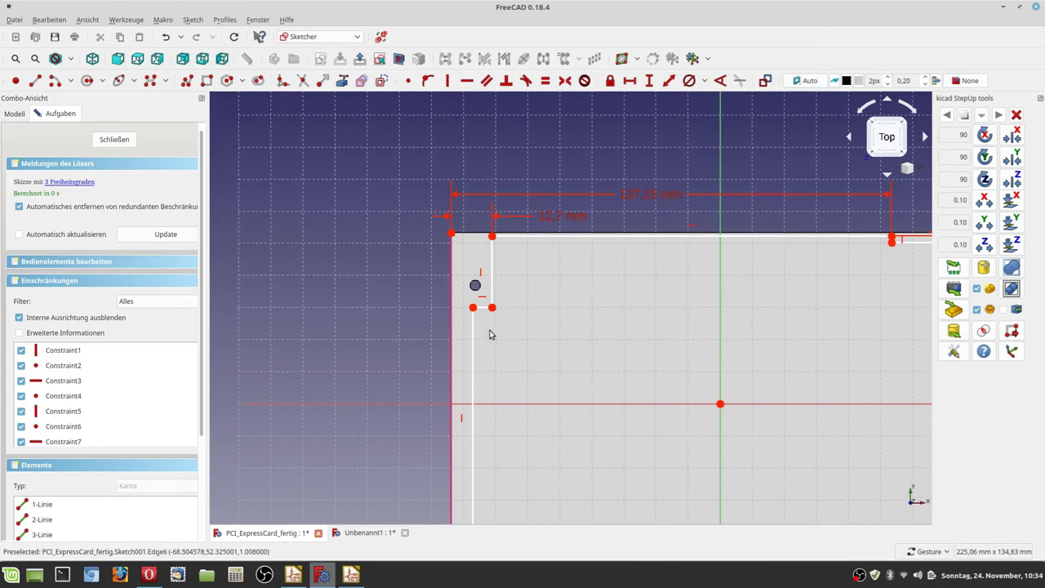
scroll(492, 331, "up", 4)
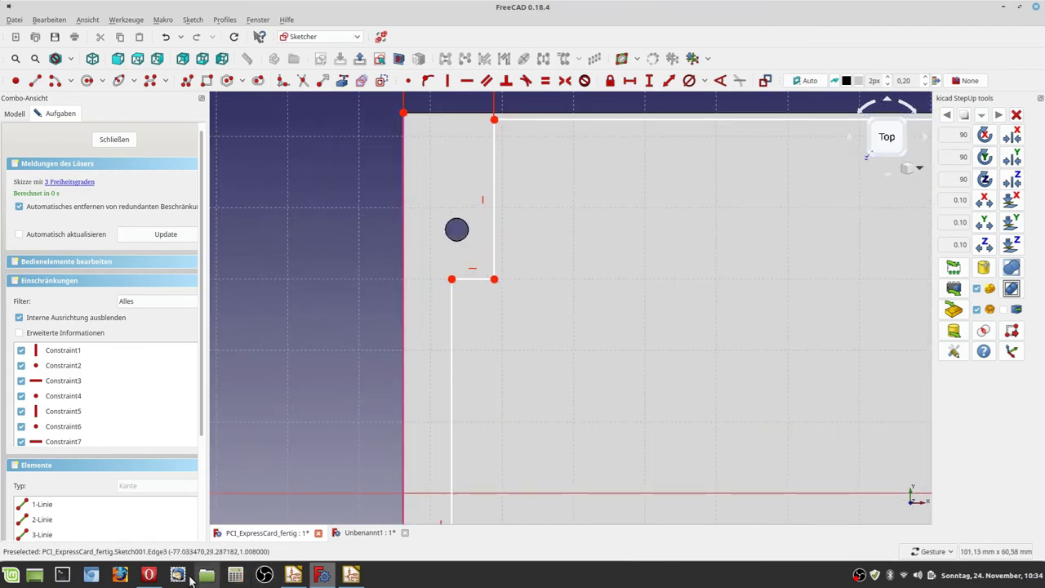
left_click(152, 578)
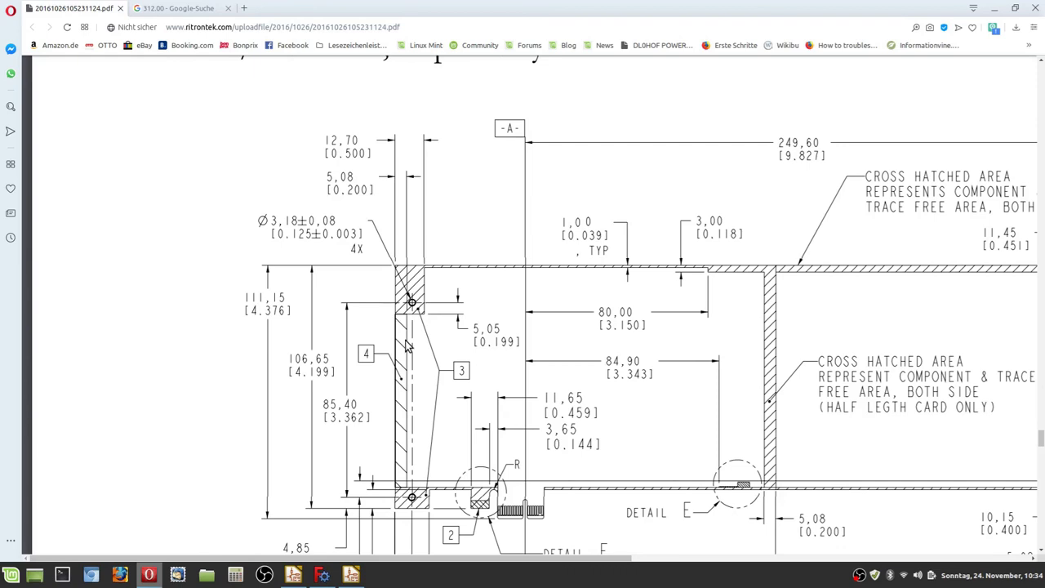
left_click(306, 578)
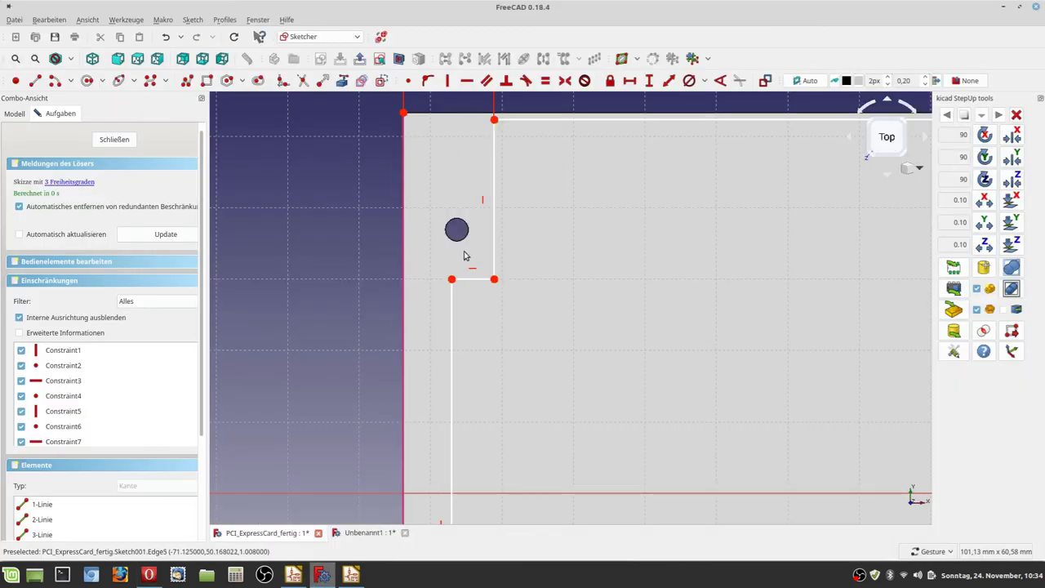
left_click(630, 80)
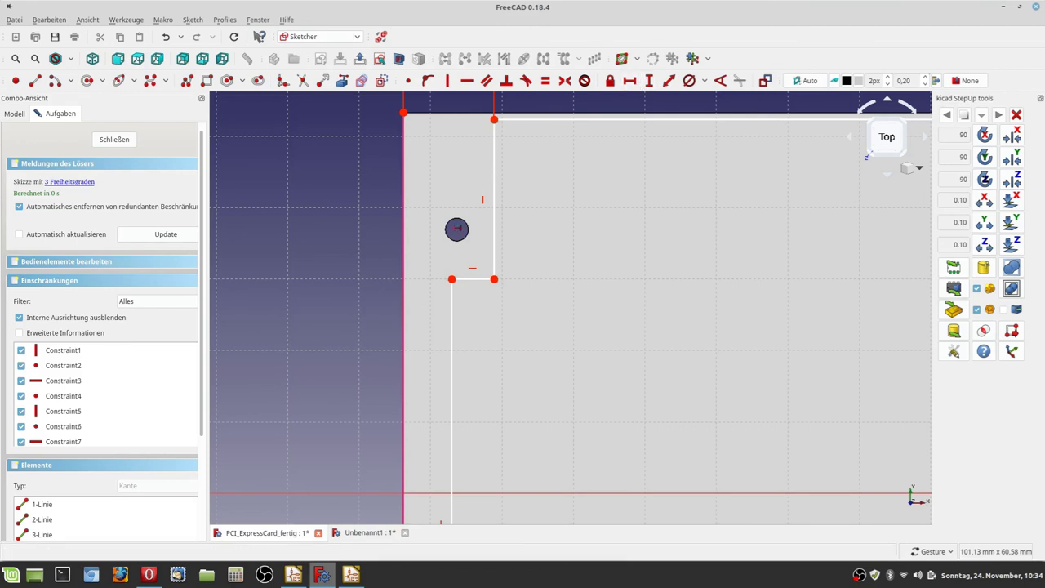
left_click(452, 279)
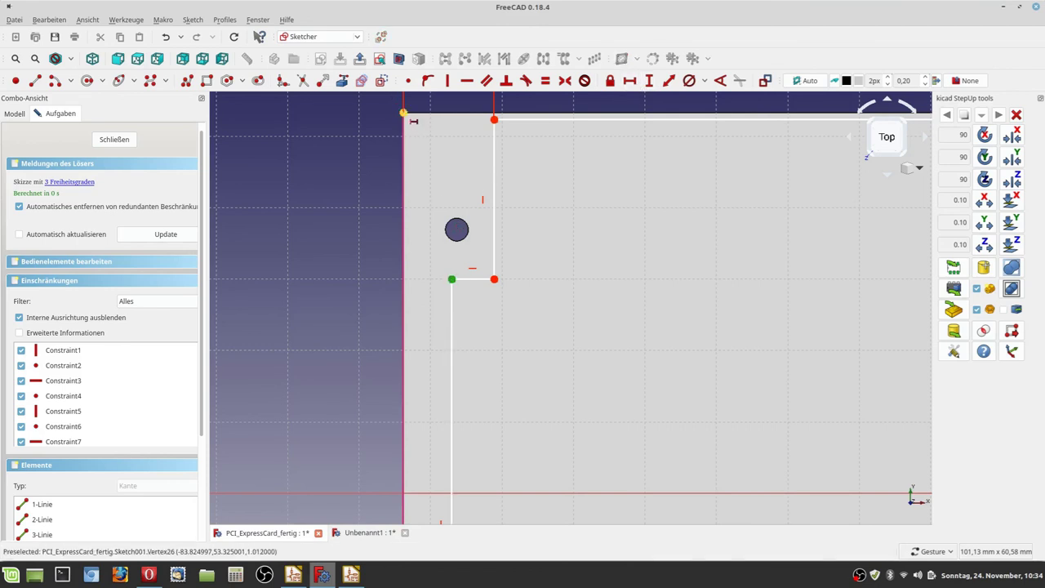
left_click(404, 113)
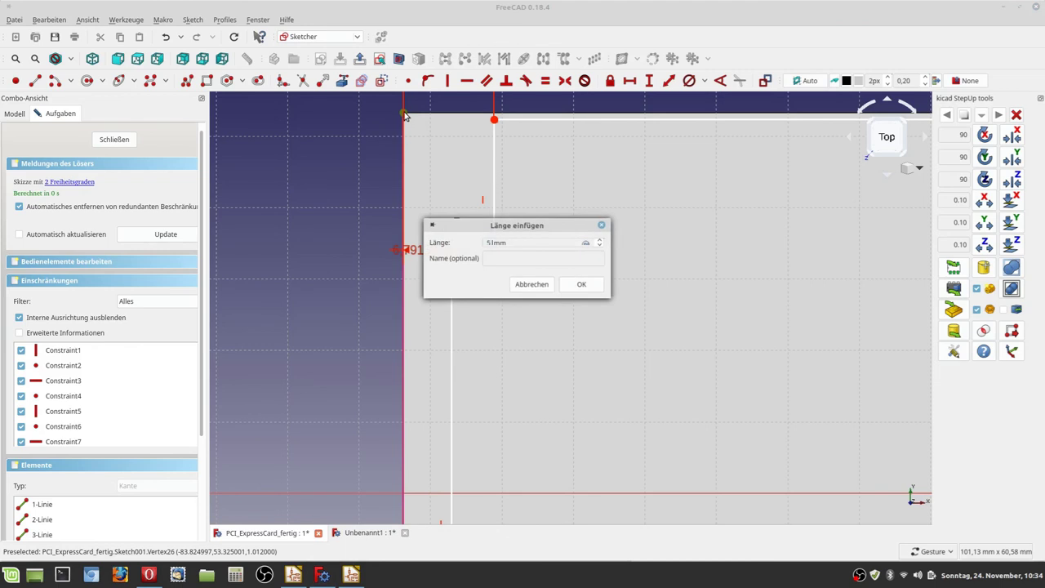
key("Return")
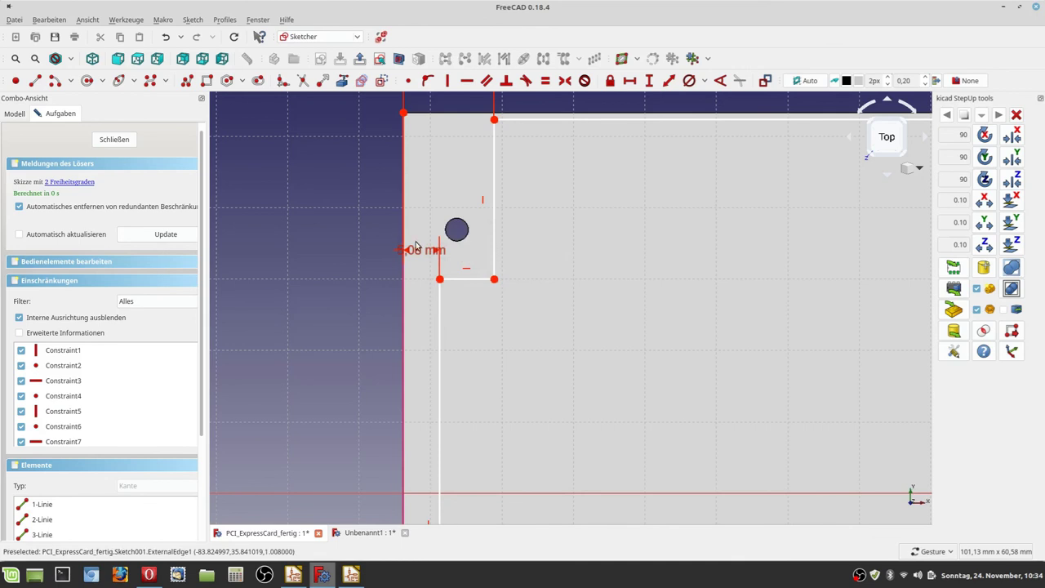
left_click_drag(416, 252, 342, 255)
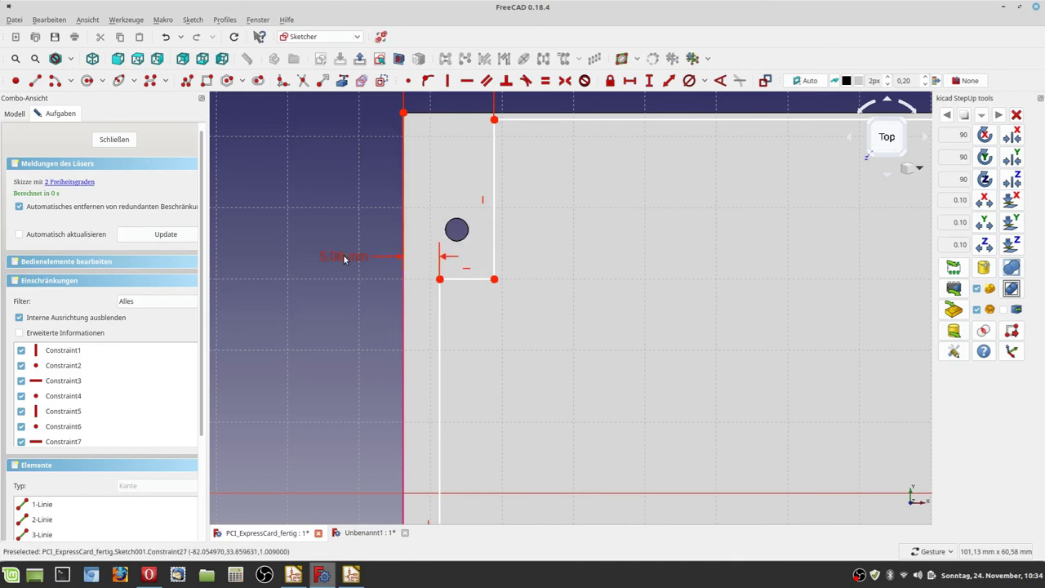
Check the mechanical drawing and link the upper-left mounting hole's circular edge into the sketch as external geometry
scroll(362, 420, "down", 2)
right_click_drag(490, 445, 493, 368)
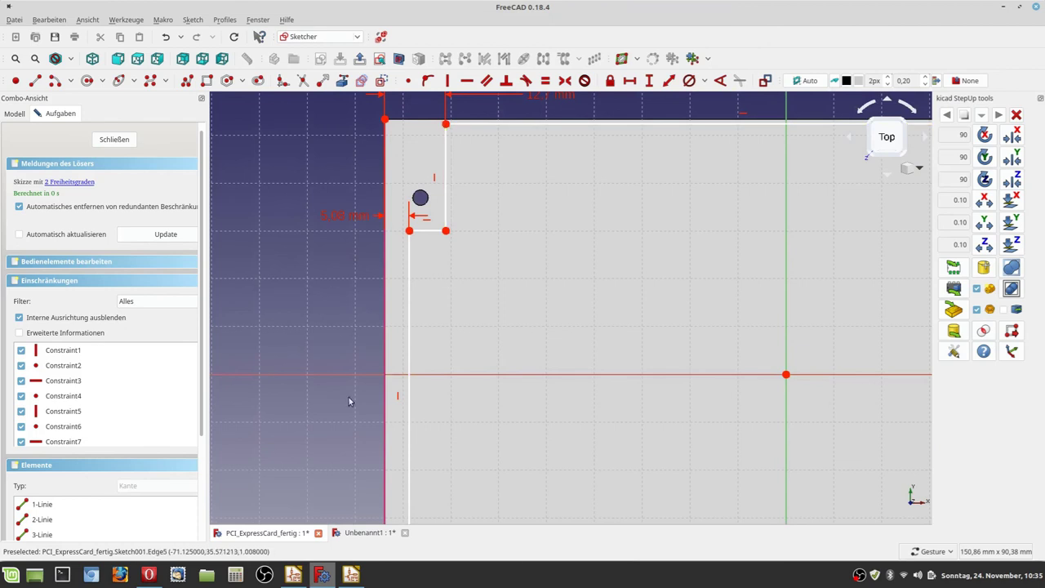
left_click(147, 575)
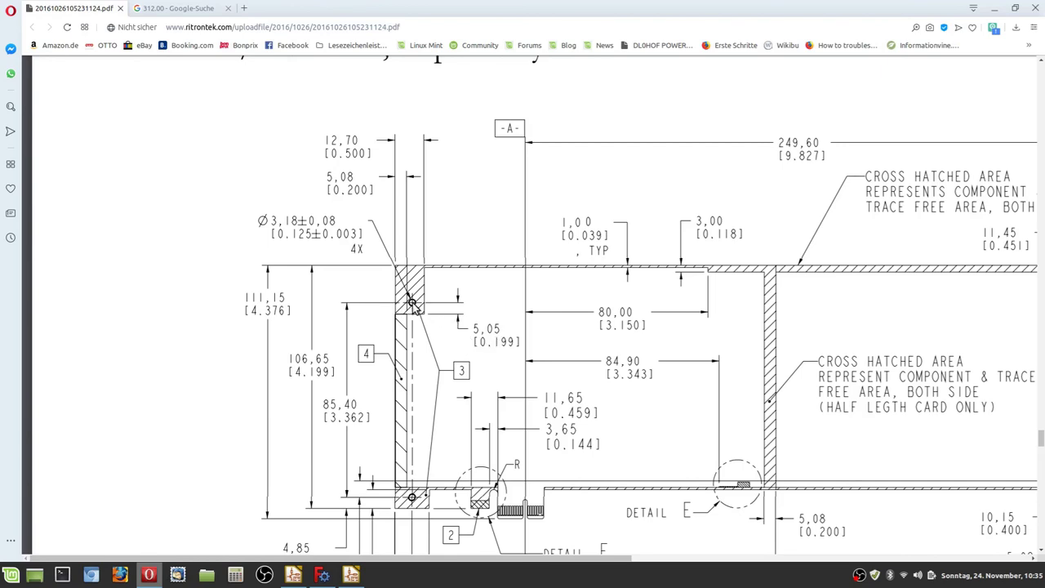
left_click(322, 575)
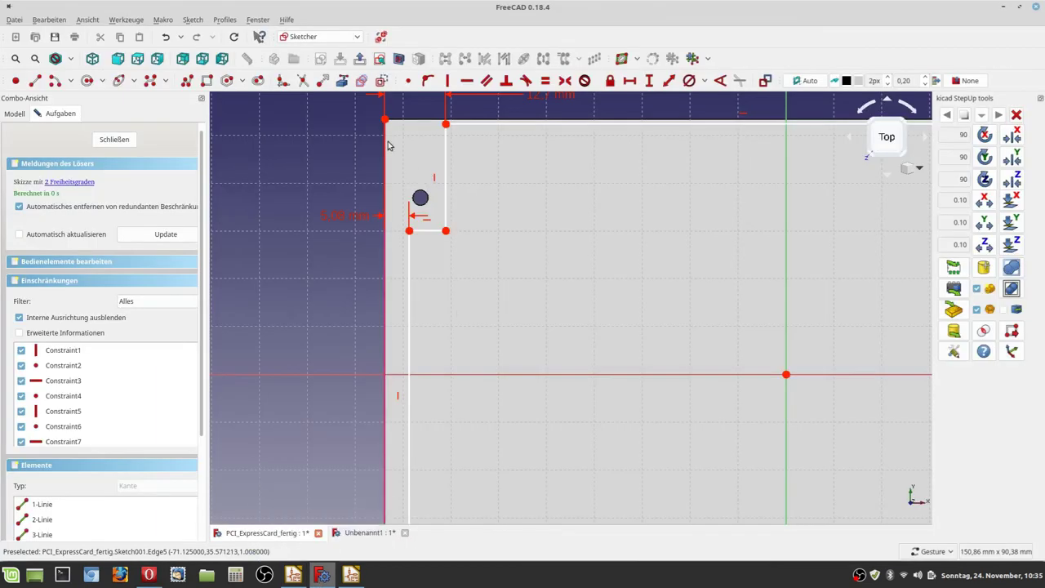
left_click(341, 80)
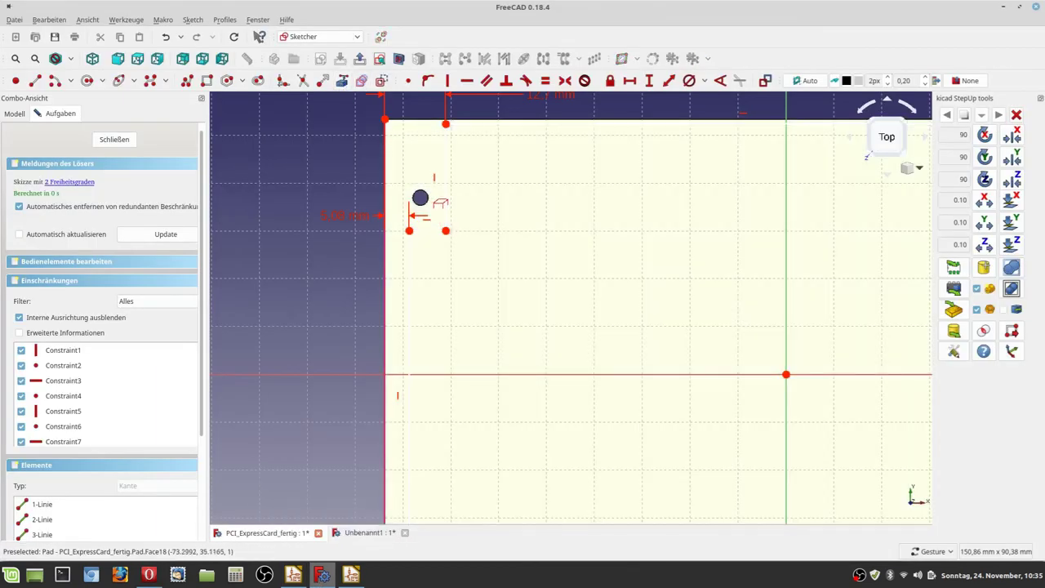
scroll(428, 200, "up", 5)
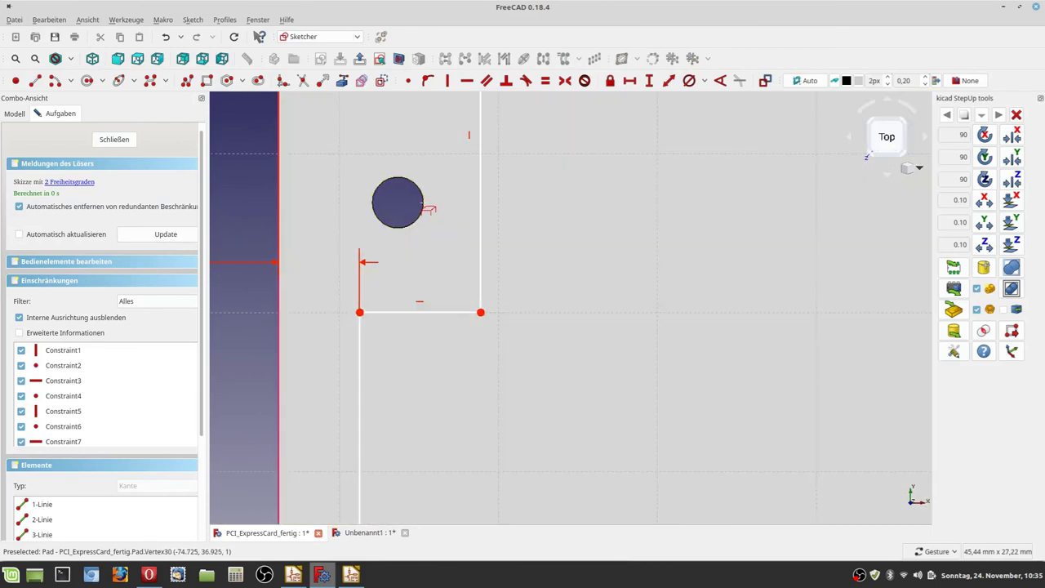
left_click(423, 206)
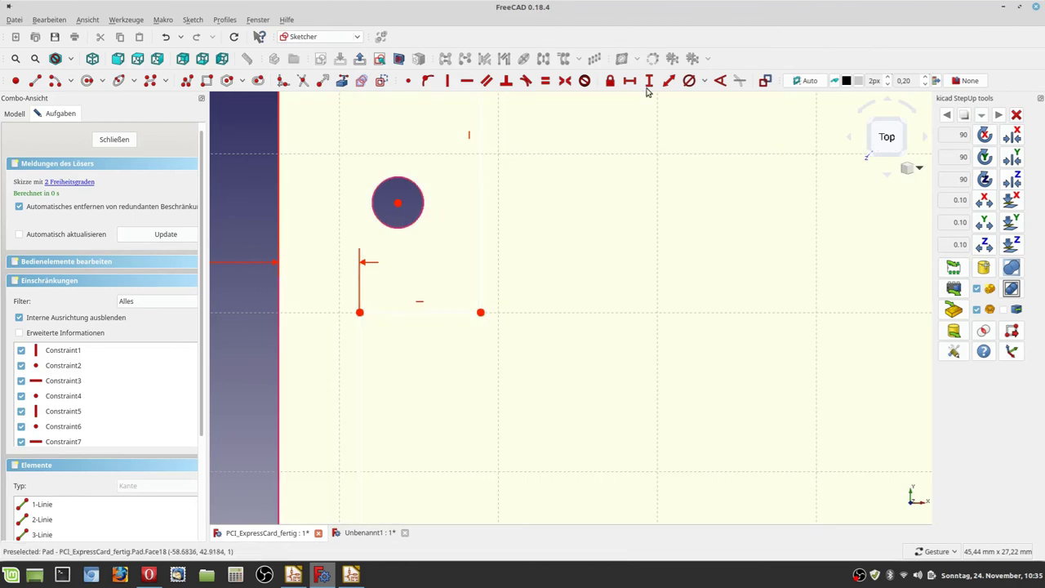
Constrain the upper-left recess's lower edge to 5.05 mm vertically from the hole's centre and place the dimension beside the recess, away from the hole
left_click(648, 83)
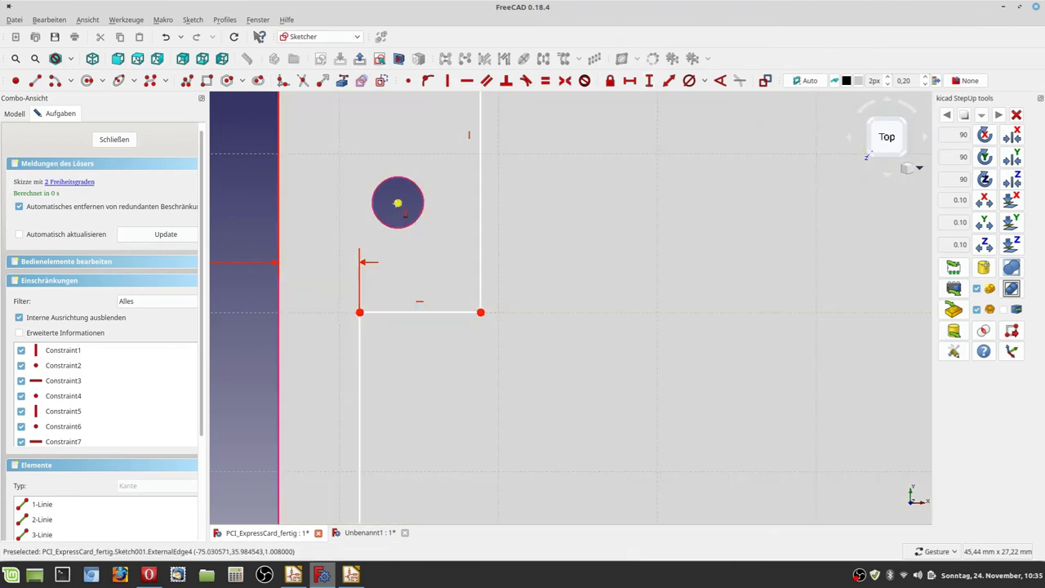
left_click(480, 313)
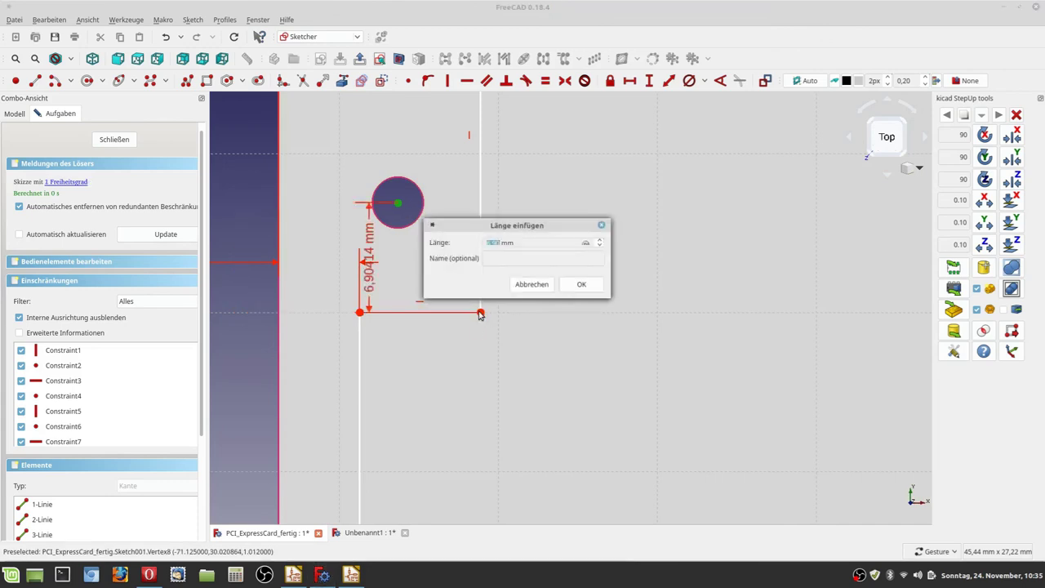
type("5.05")
key("Return")
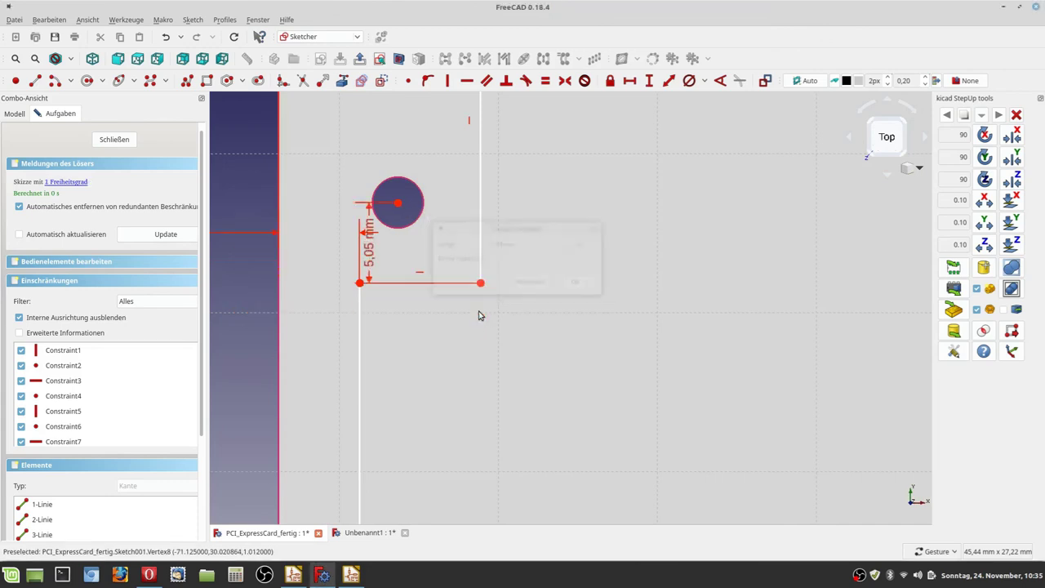
right_click(479, 315)
left_click(431, 305)
left_click_drag(372, 249, 600, 245)
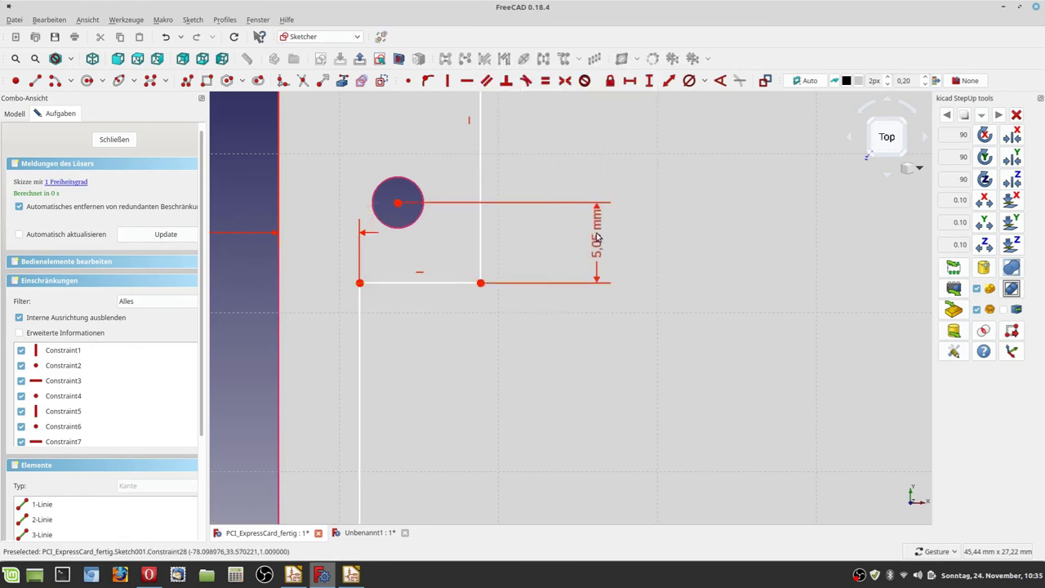
Examine the mechanical drawing's vertical dimensions around the lower-left hole and the card's lower edge
scroll(408, 415, "down", 4)
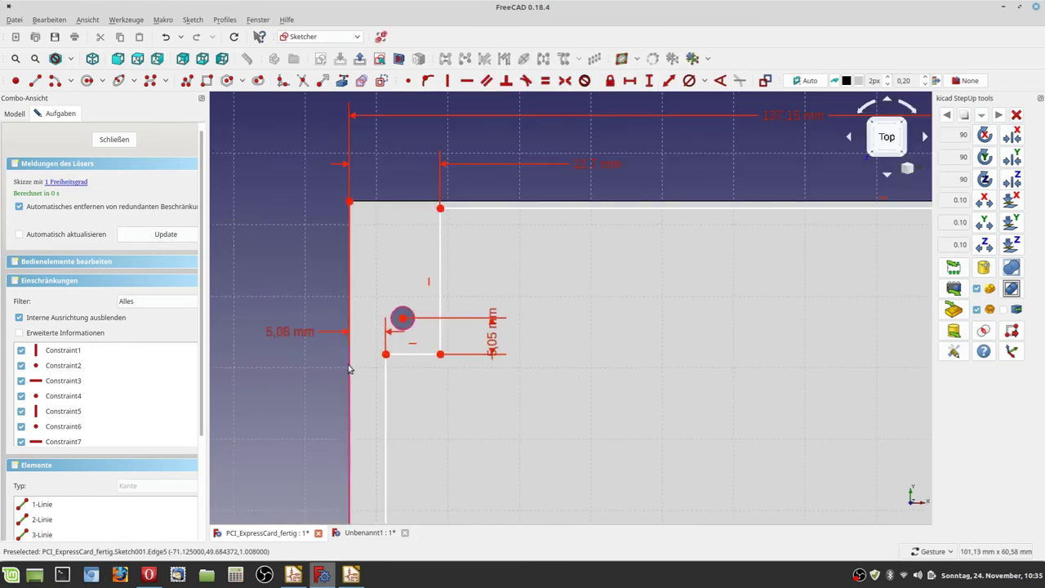
scroll(371, 462, "down", 4)
right_click_drag(378, 462, 452, 280)
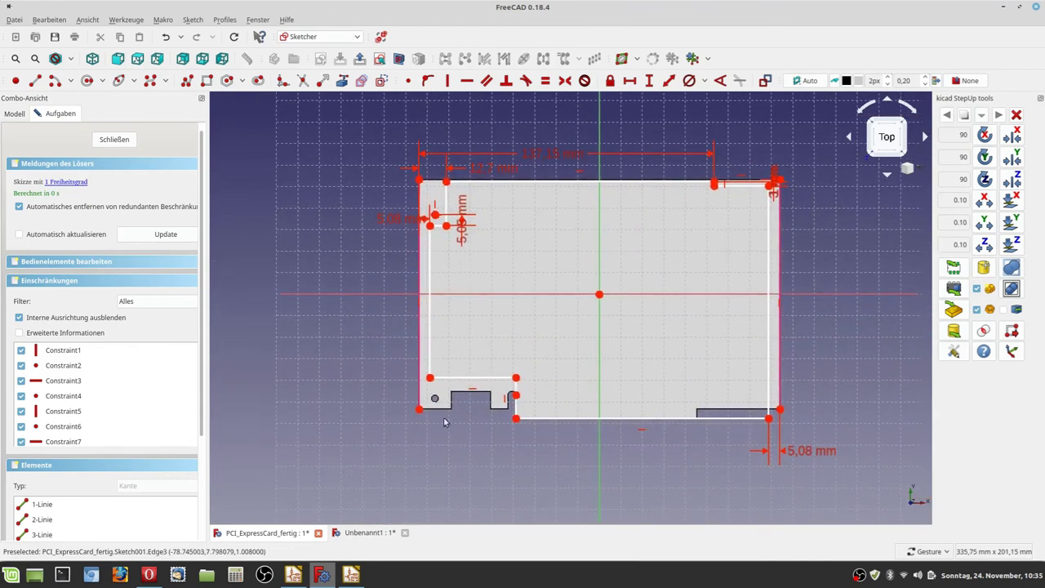
scroll(445, 407, "up", 6)
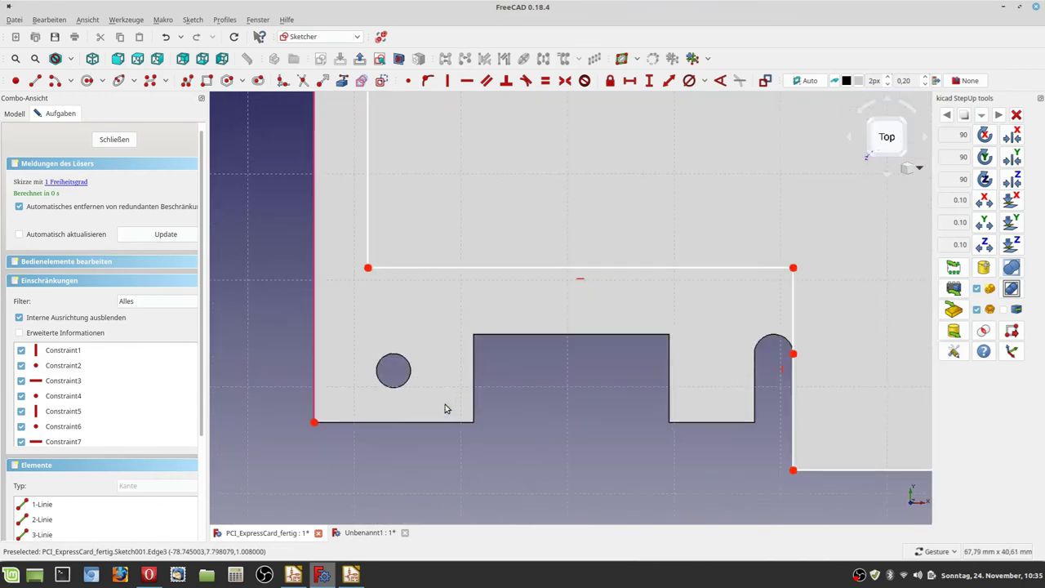
scroll(445, 407, "up", 2)
scroll(445, 404, "down", 2)
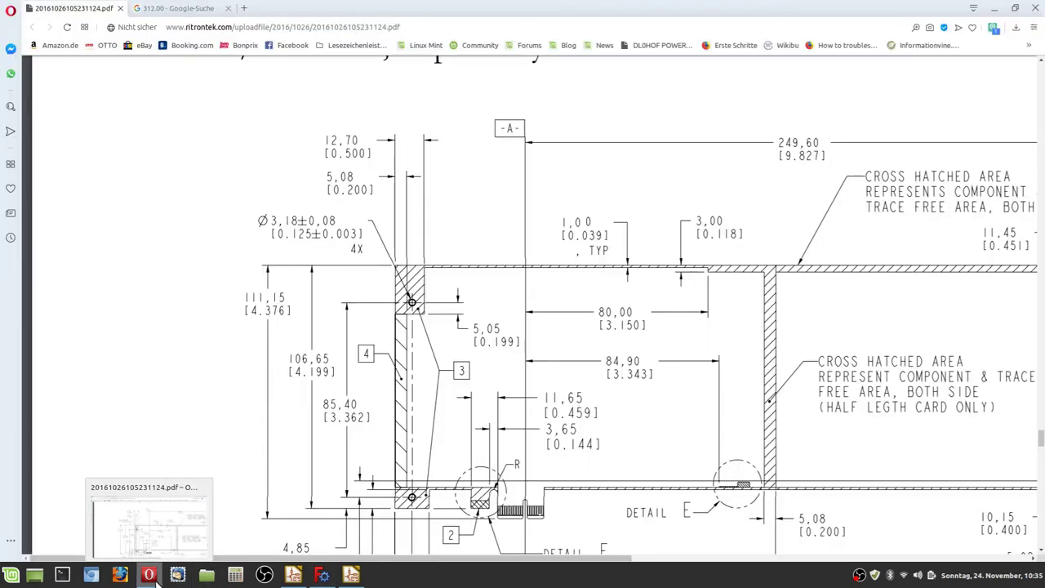
left_click(155, 573)
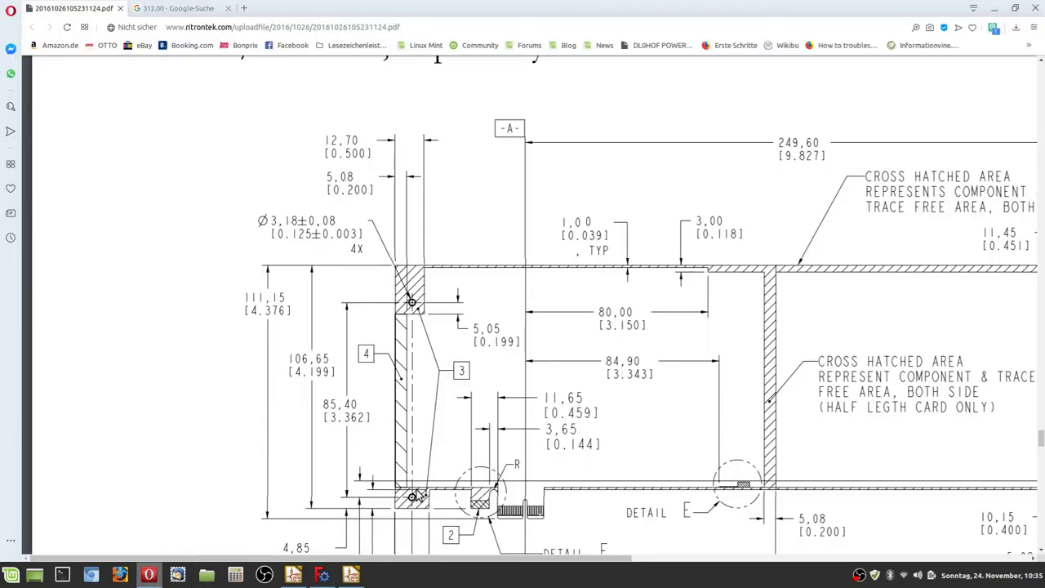
right_click(393, 523)
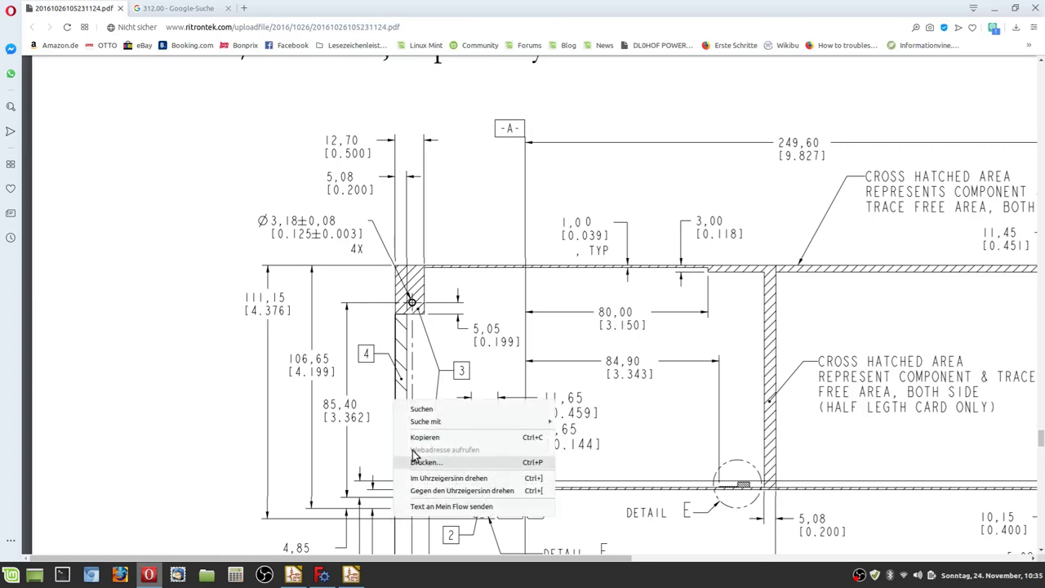
left_click(249, 494)
scroll(394, 494, "down", 2)
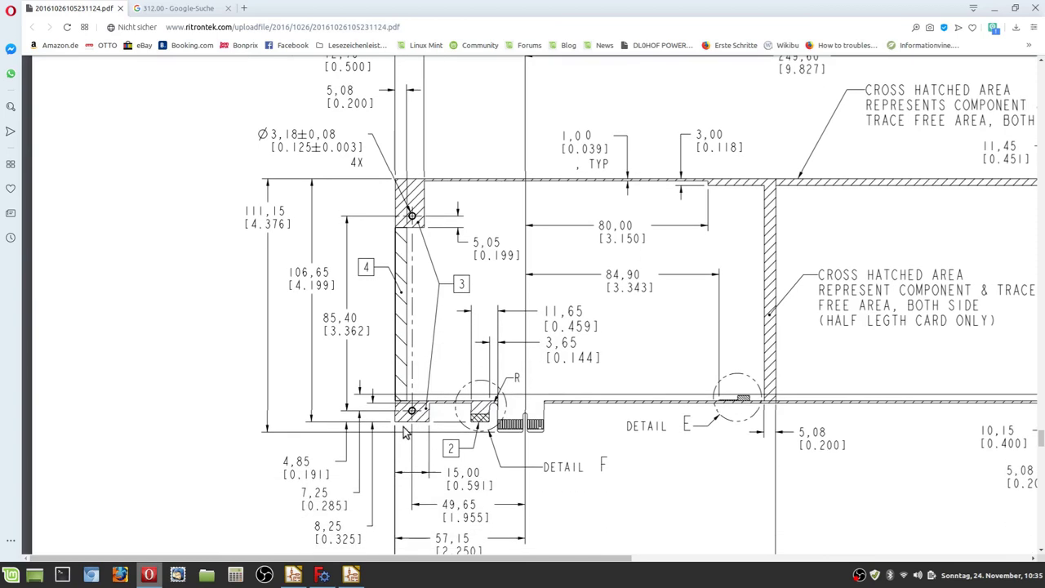
scroll(425, 390, "up", 1, "ctrl")
scroll(425, 390, "up", 1, "ctrl")
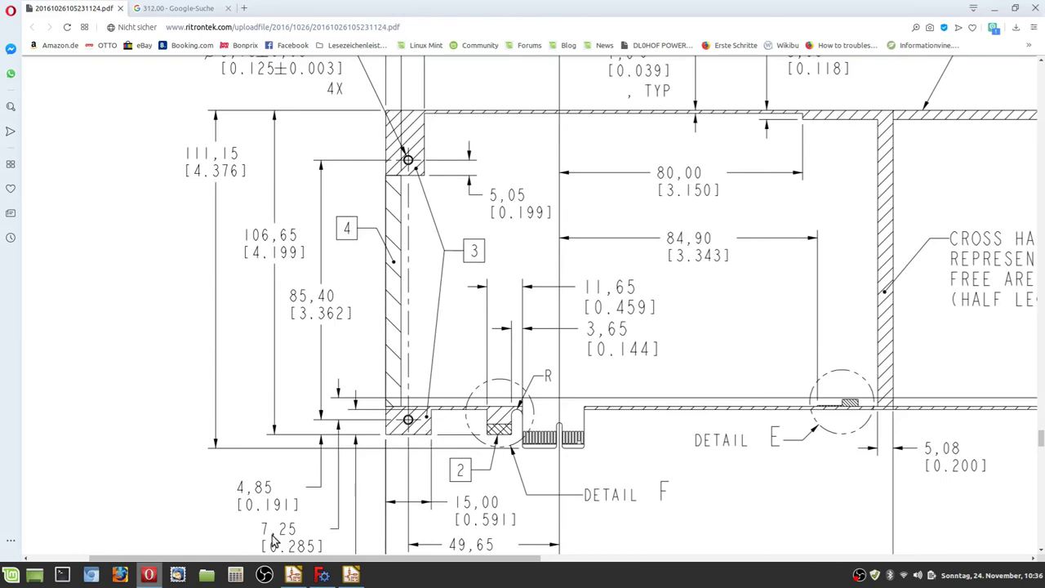
scroll(382, 513, "down", 1)
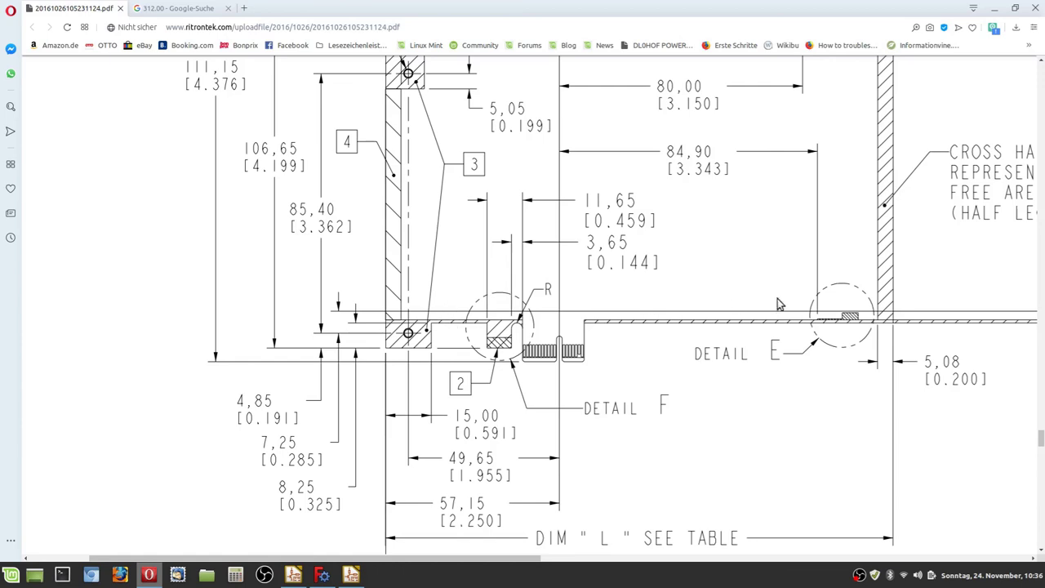
mouse_move(322, 575)
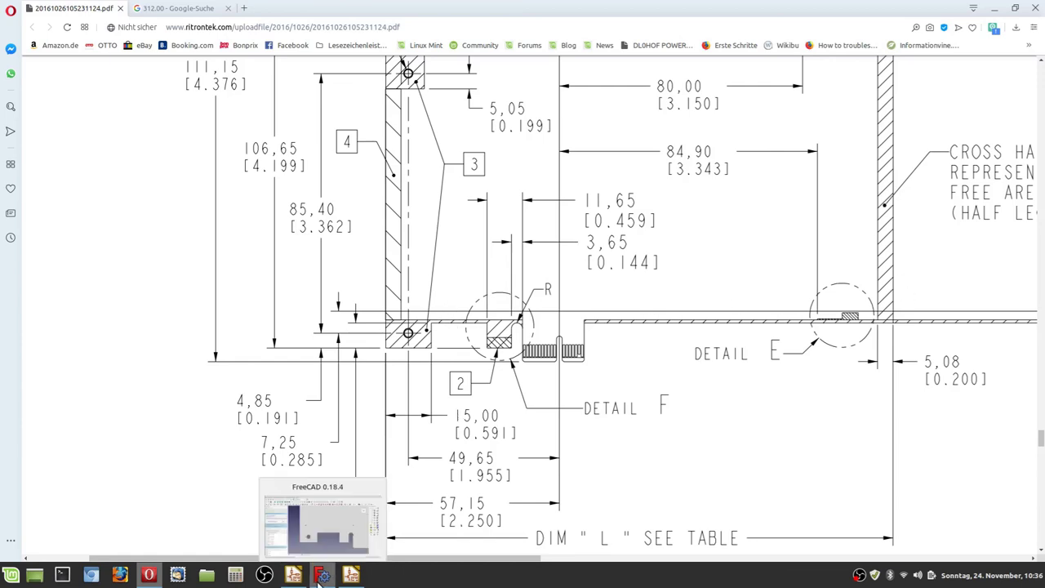
Constrain the polyline's lower-left corner to 9.25 mm vertically from the card's lower-left corner, placing the dimension outside the card
left_click(346, 524)
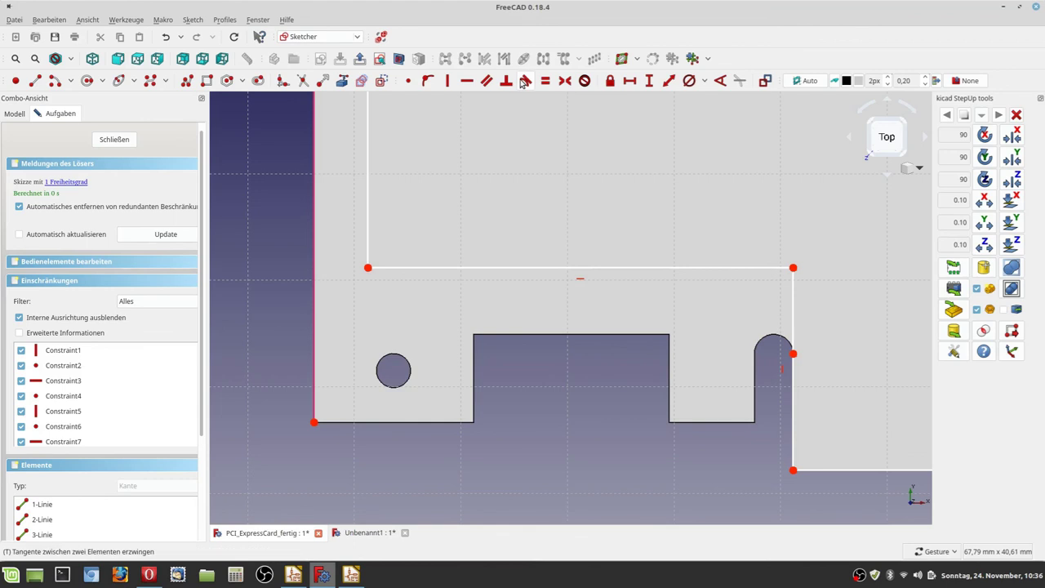
left_click(649, 81)
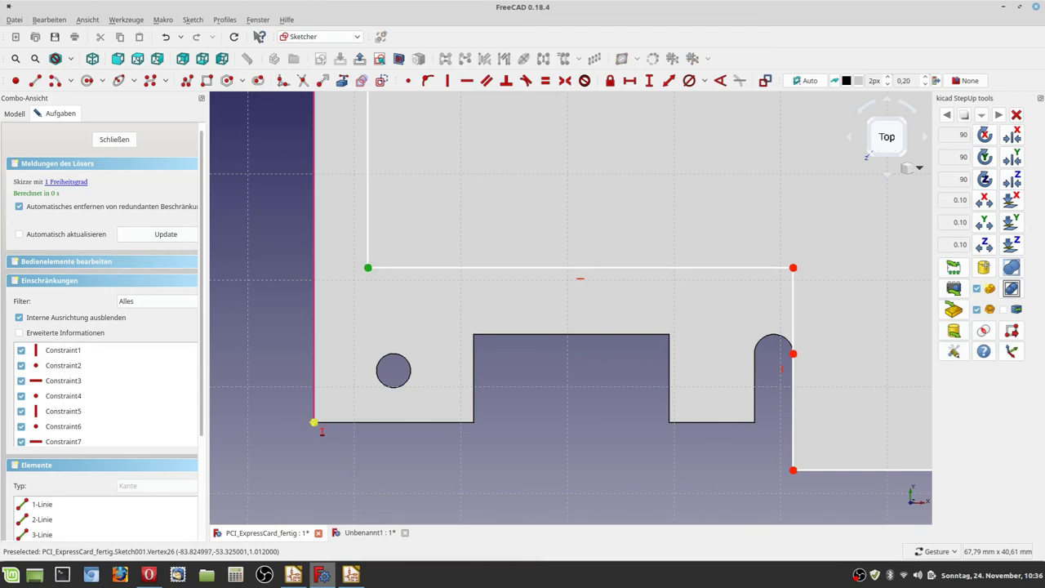
left_click(314, 422)
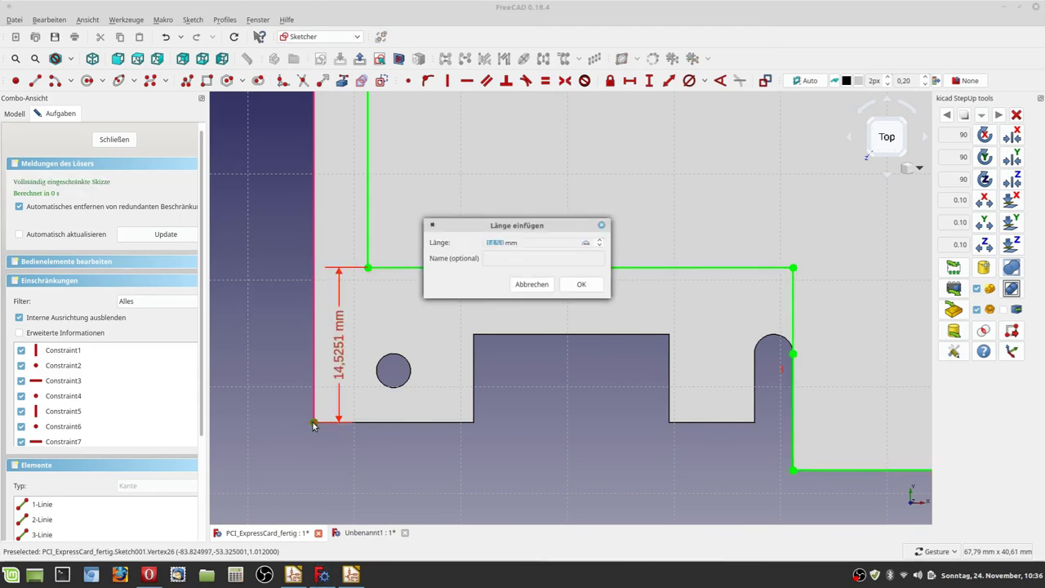
key("Return")
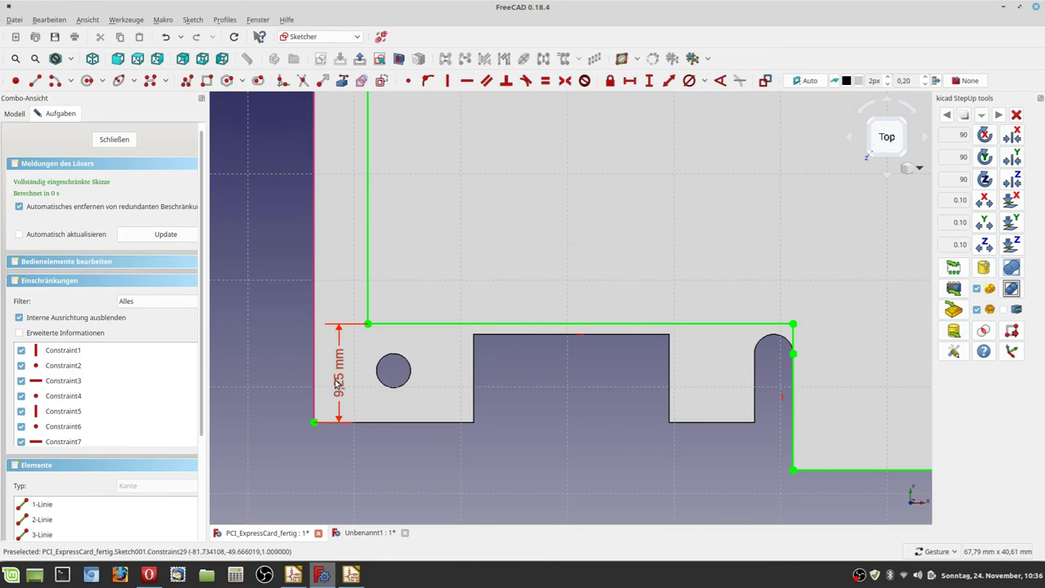
left_click_drag(340, 371, 231, 363)
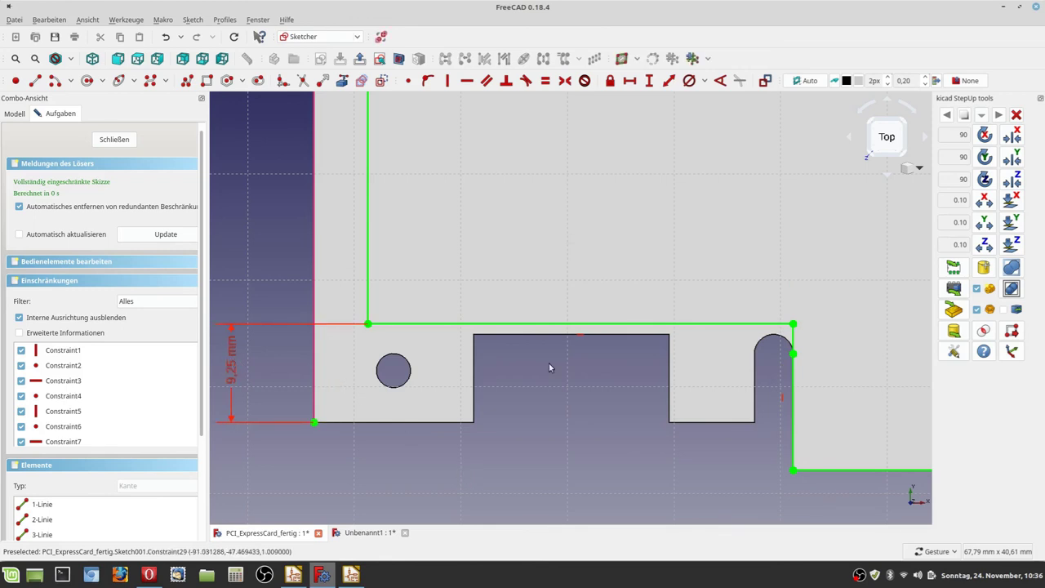
Close the component-area sketch and select Sketch001 in the model
scroll(790, 352, "down", 4)
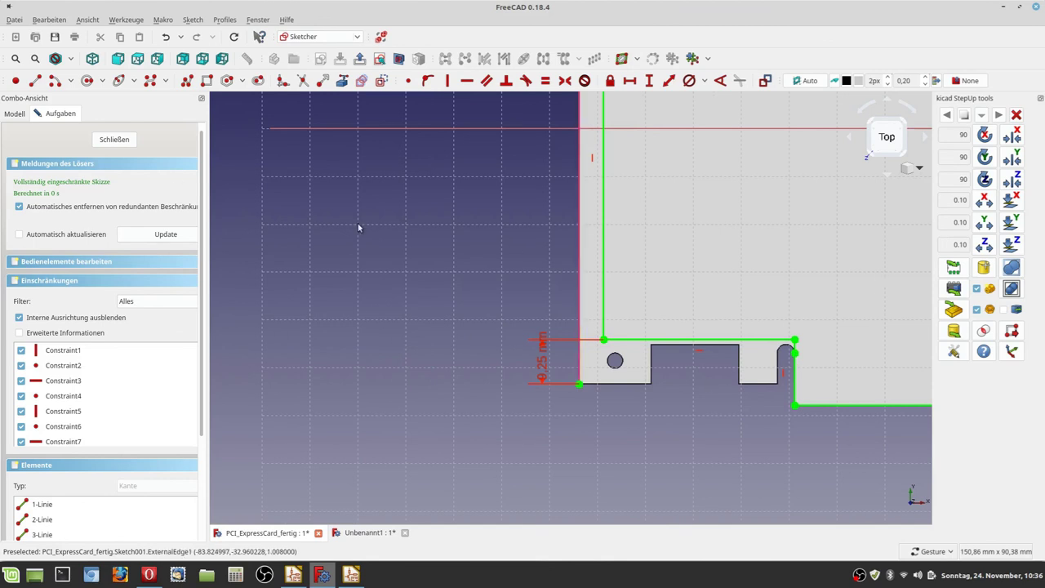
left_click(16, 58)
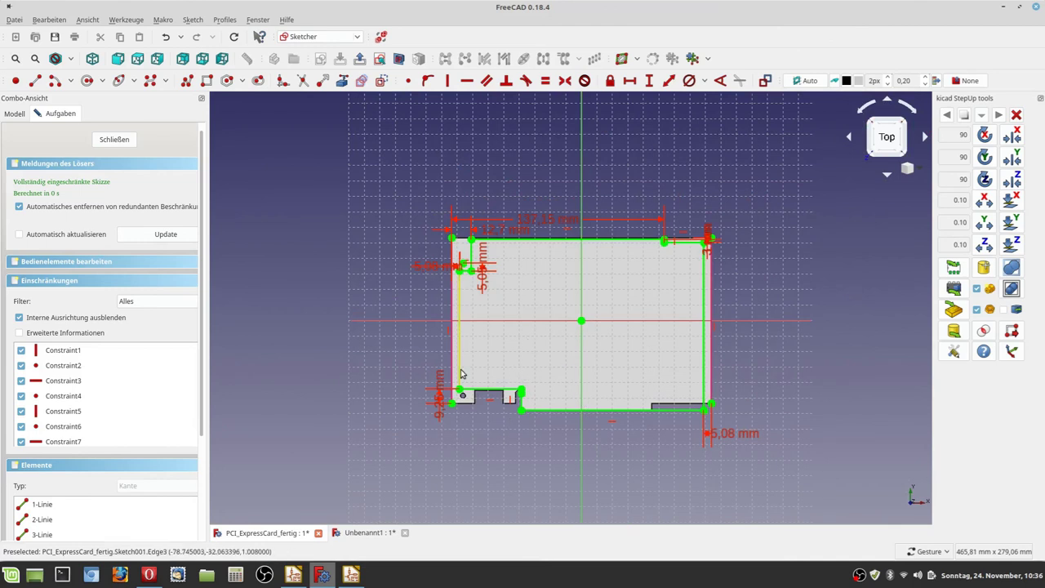
left_click(109, 140)
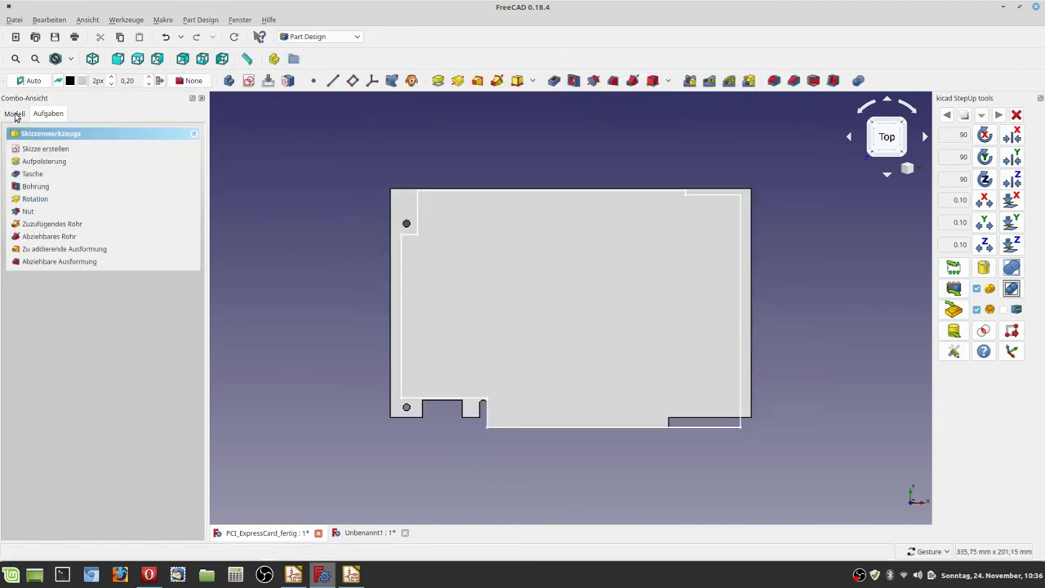
left_click(16, 114)
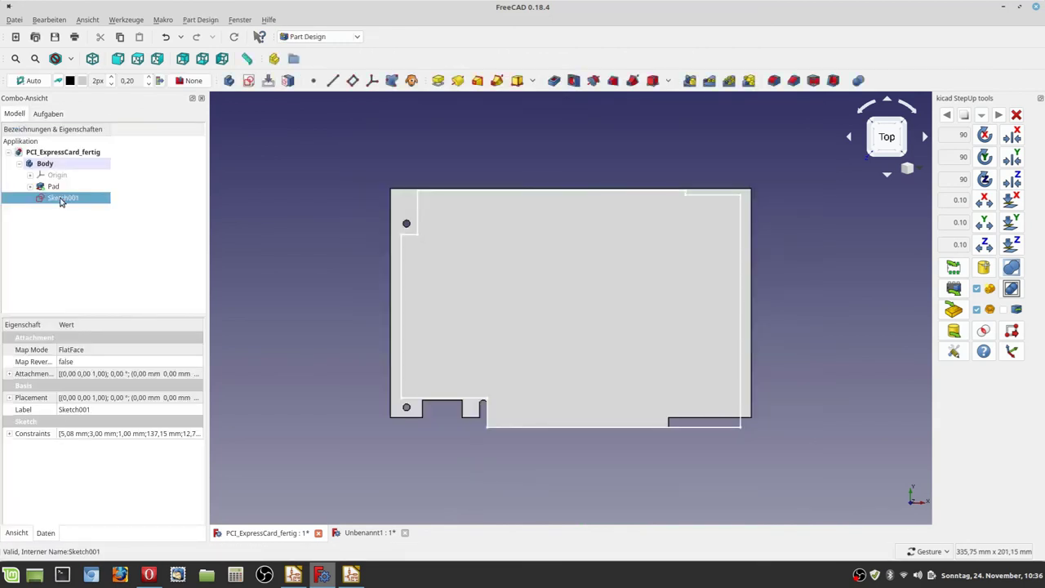
left_click(57, 230)
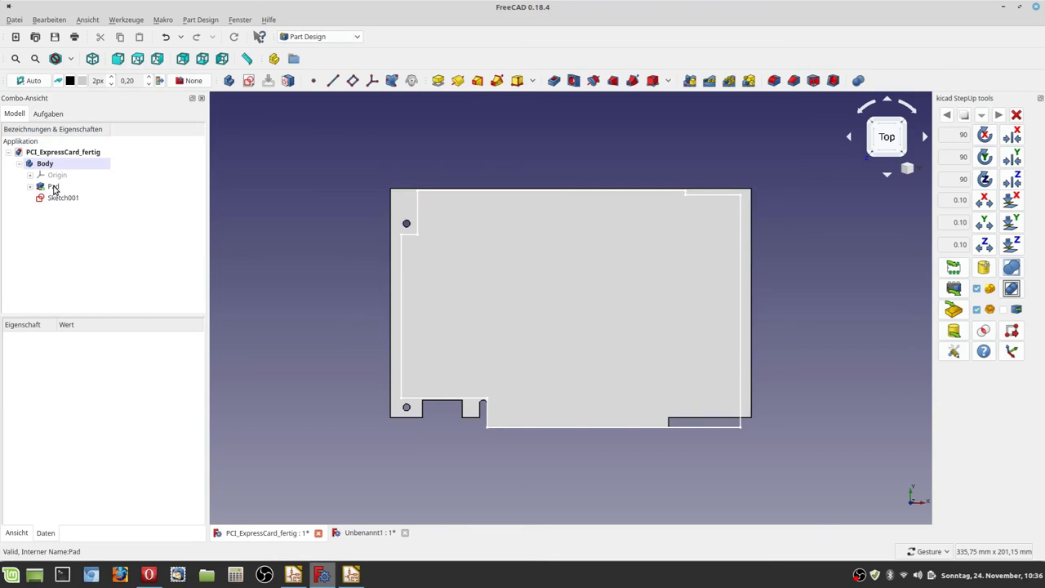
left_click(60, 200)
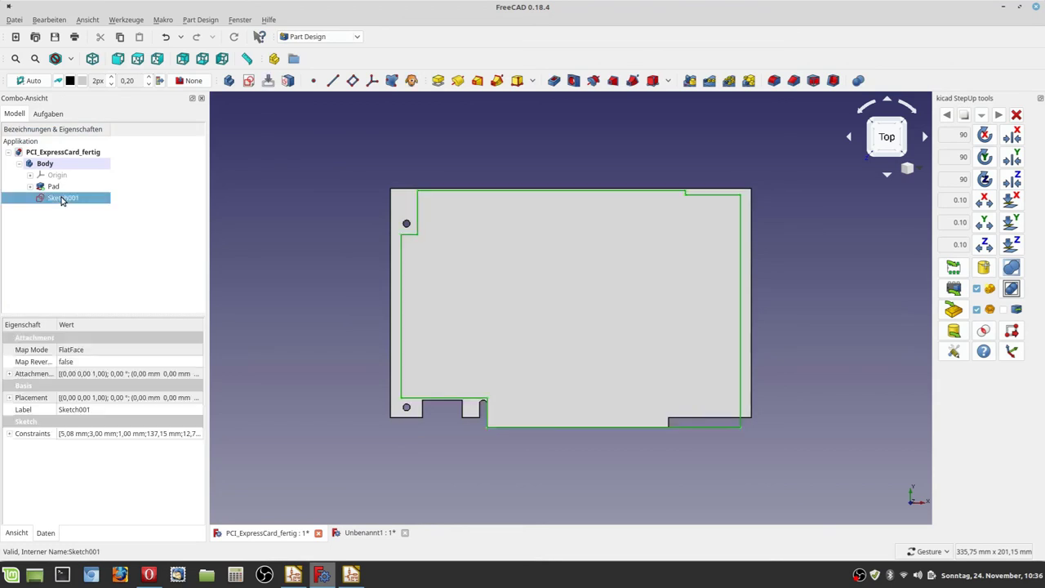
Export Sketch001 as an Autodesk DXF 2D file to the KiCad PCI_Express project folder, overwriting Sperr.dxf
left_click(15, 19)
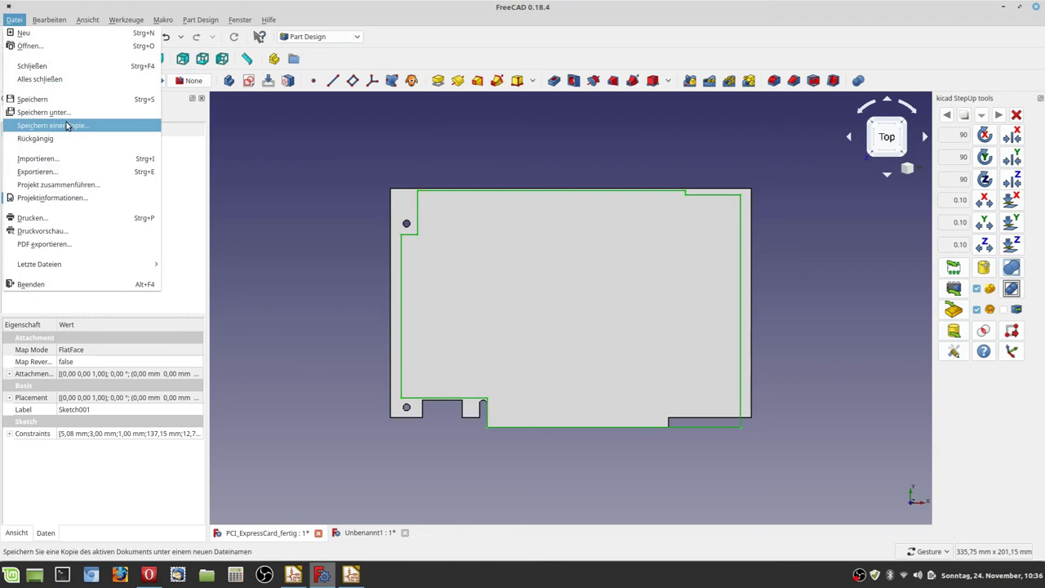
left_click(62, 176)
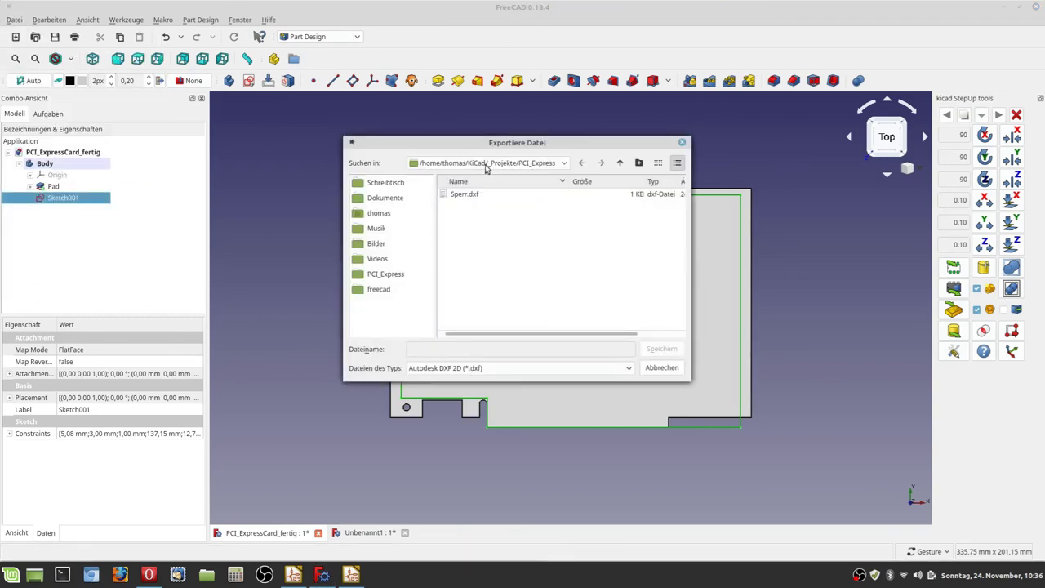
left_click(620, 163)
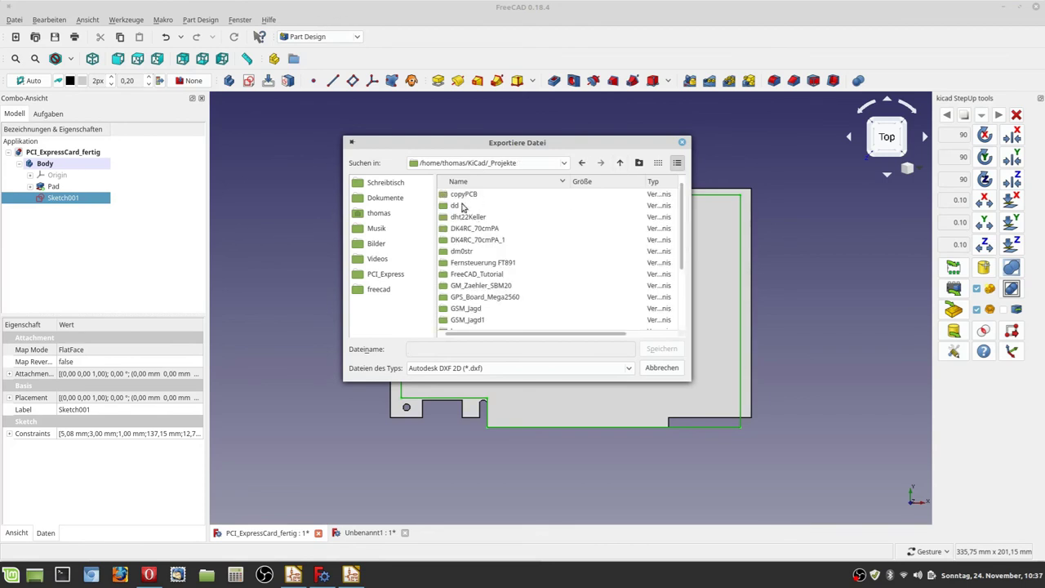
left_click(379, 214)
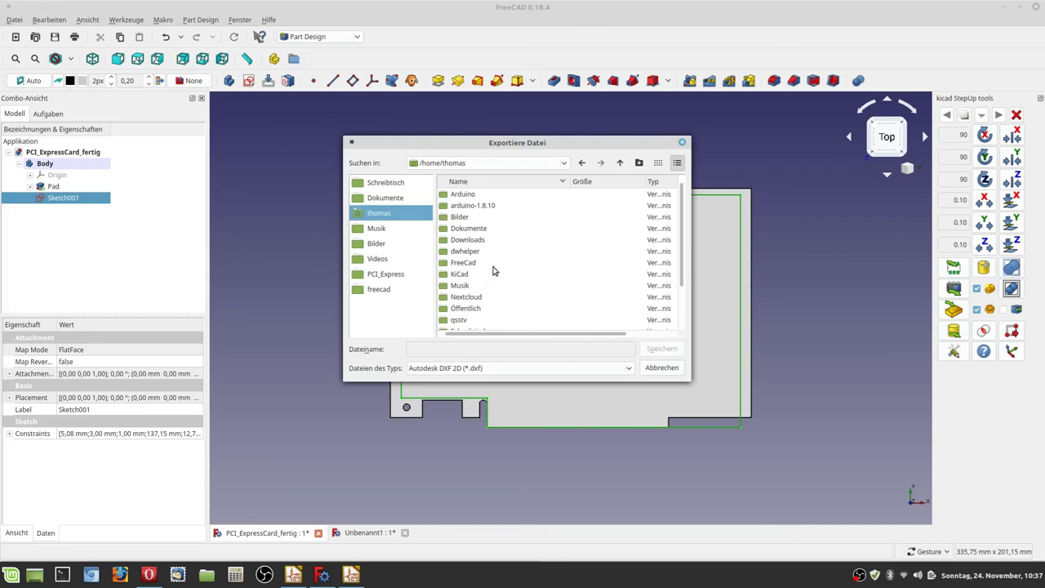
double_click(457, 274)
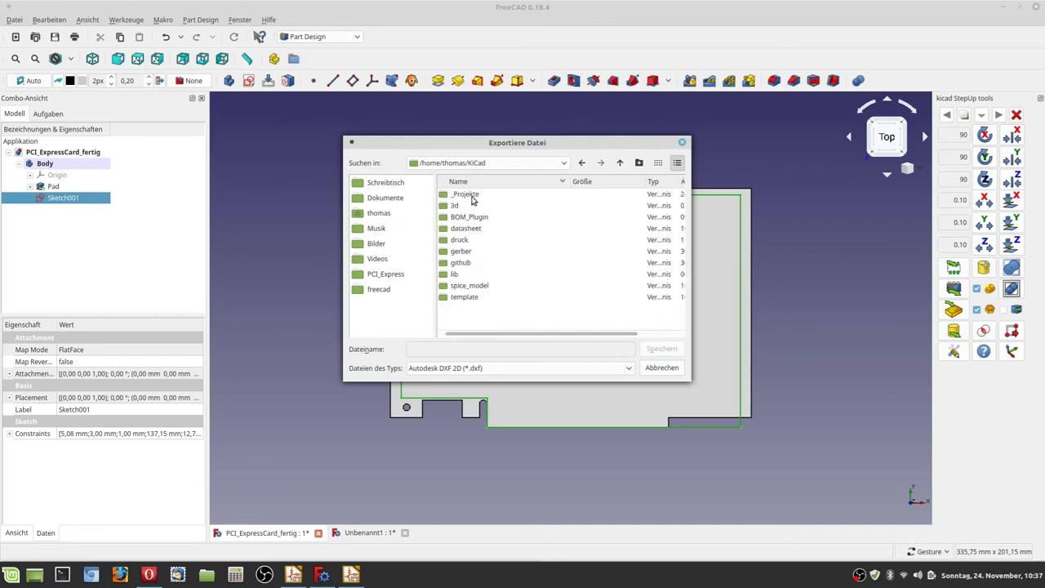
double_click(464, 194)
scroll(475, 245, "down", 2)
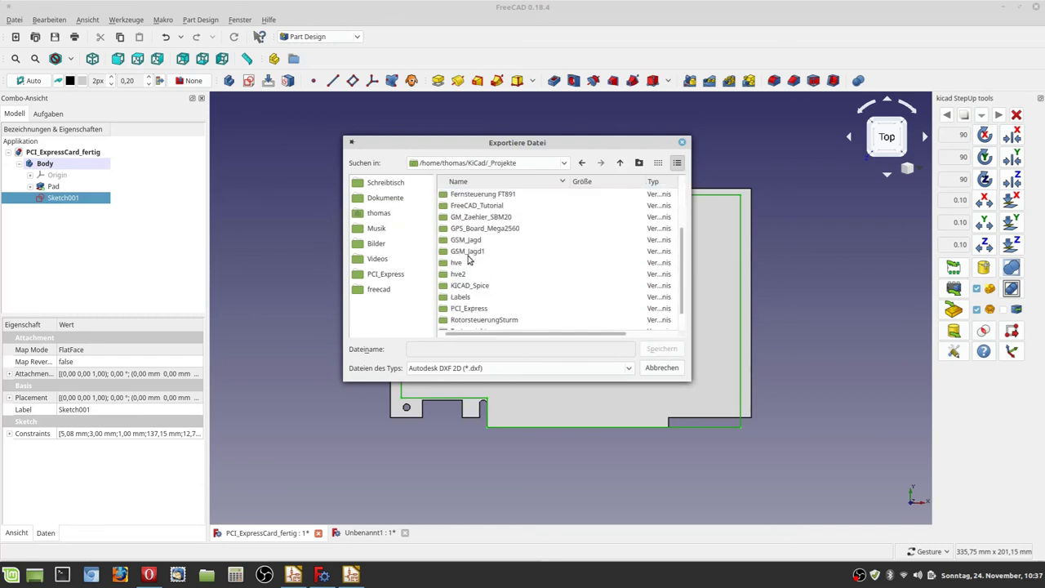
double_click(468, 308)
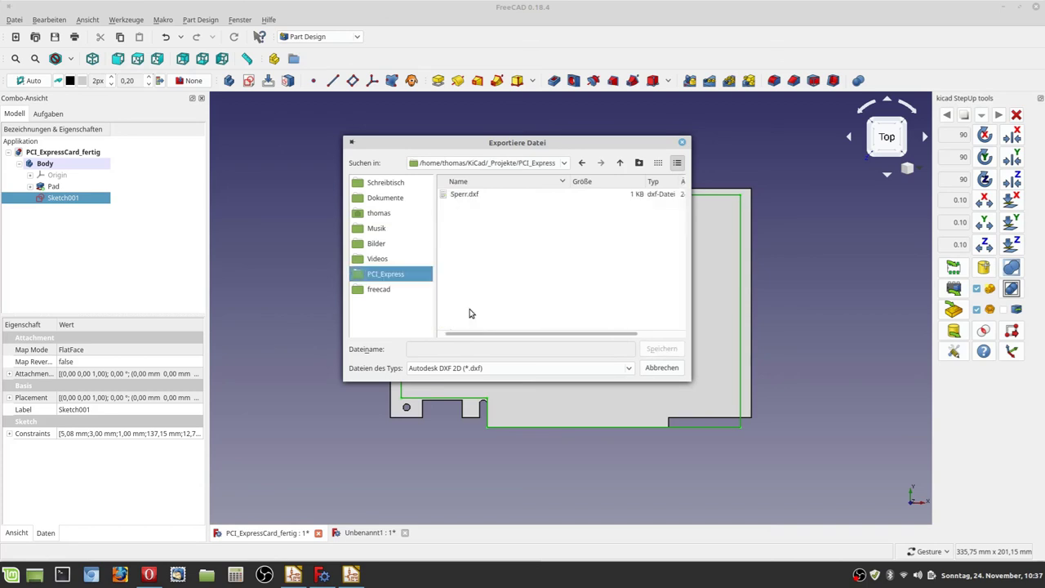
left_click(462, 196)
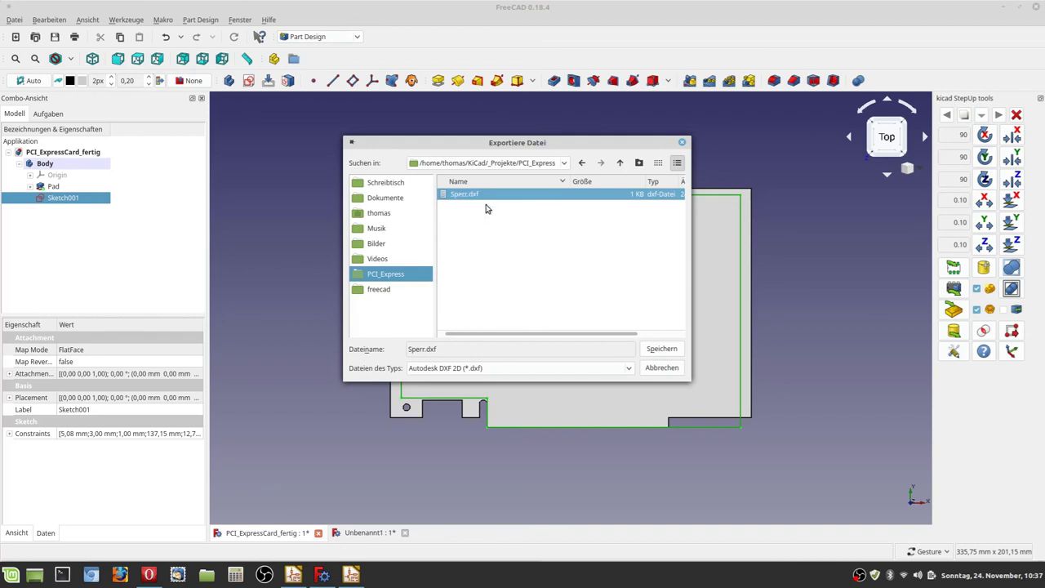
left_click(660, 351)
left_click(554, 258)
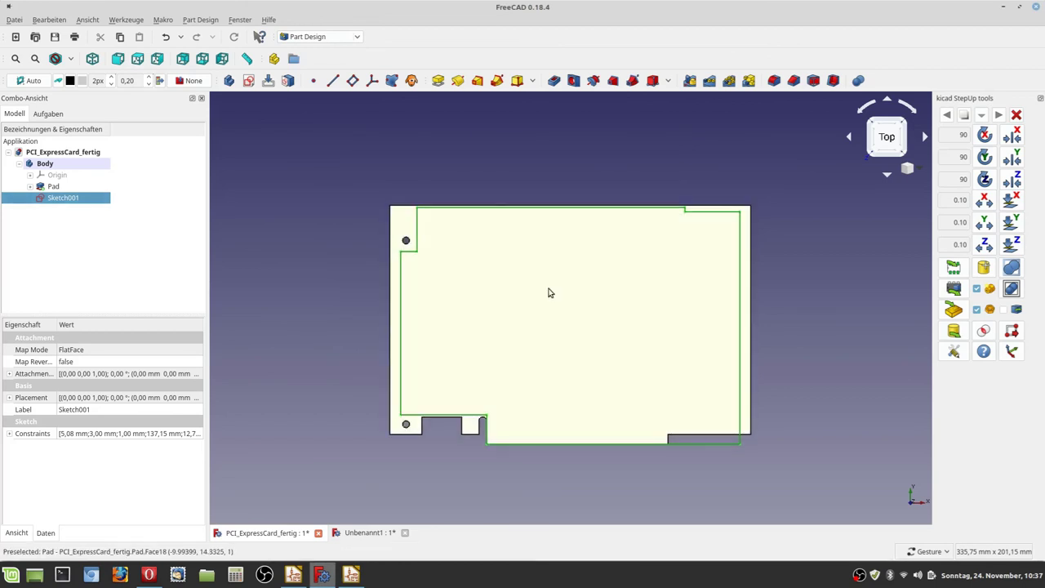
left_click(307, 414)
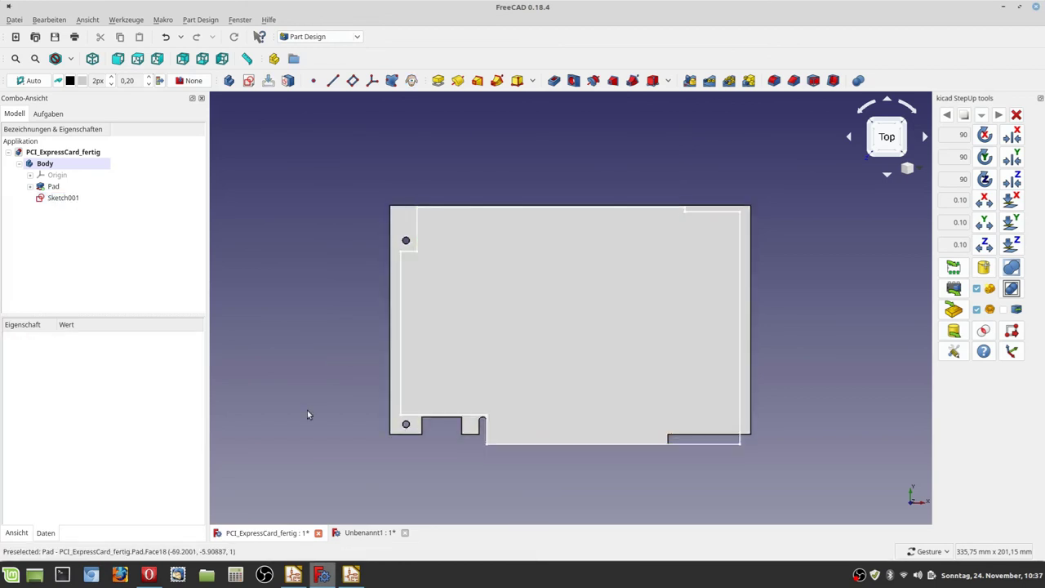
Switch to Pcbnew and import Sperr.dxf as vector graphics onto the Dwgs.User layer with interactive placement
left_click(351, 575)
scroll(371, 411, "down", 1)
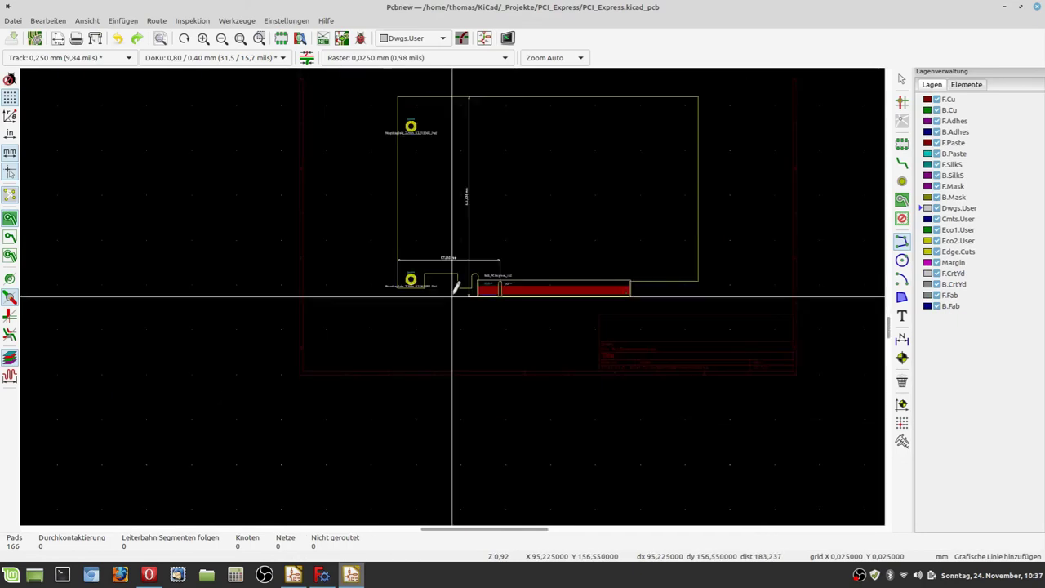
scroll(563, 173, "up", 1)
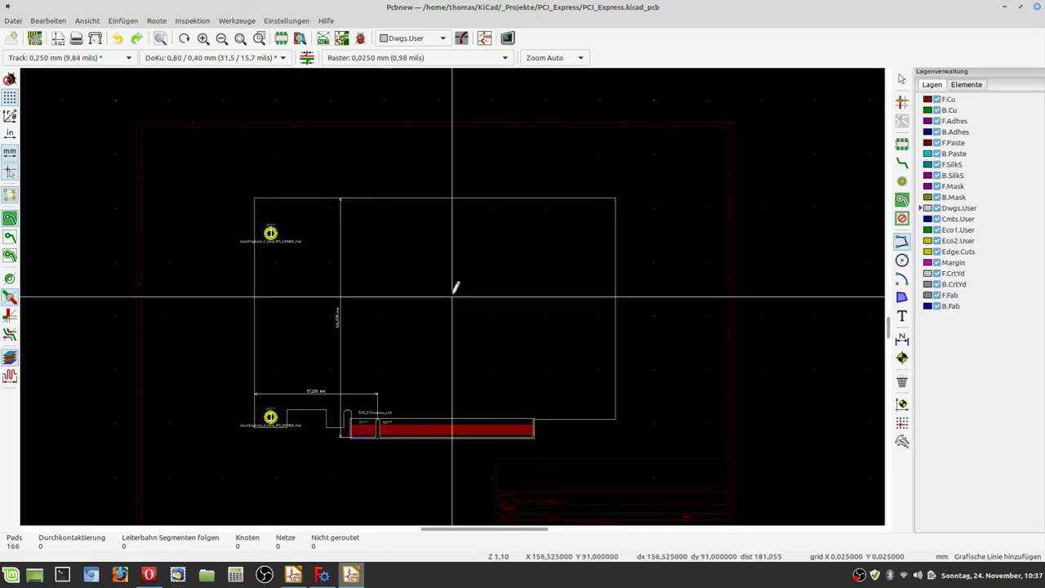
left_click(12, 21)
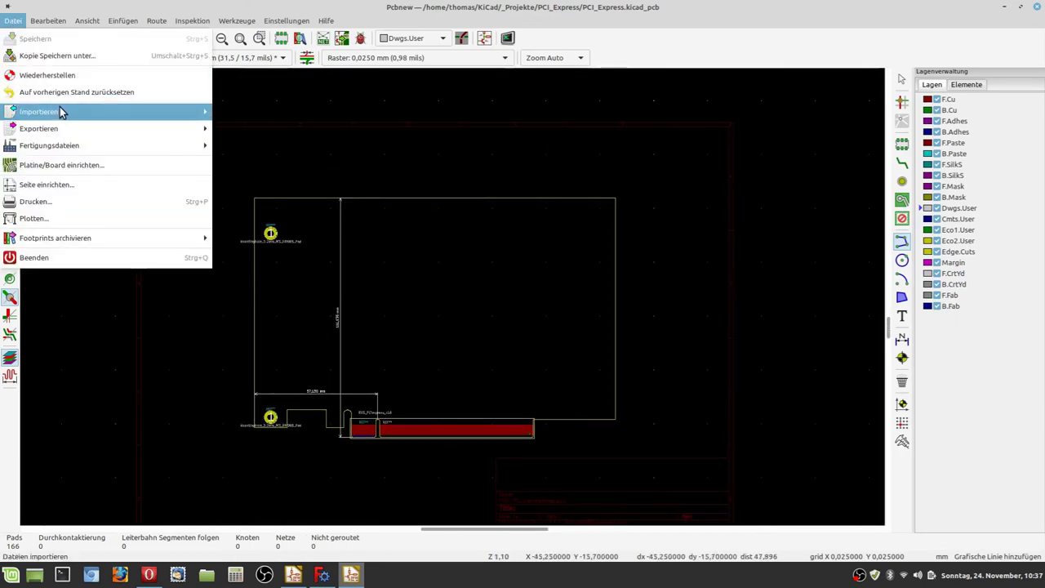
mouse_move(63, 111)
left_click(284, 129)
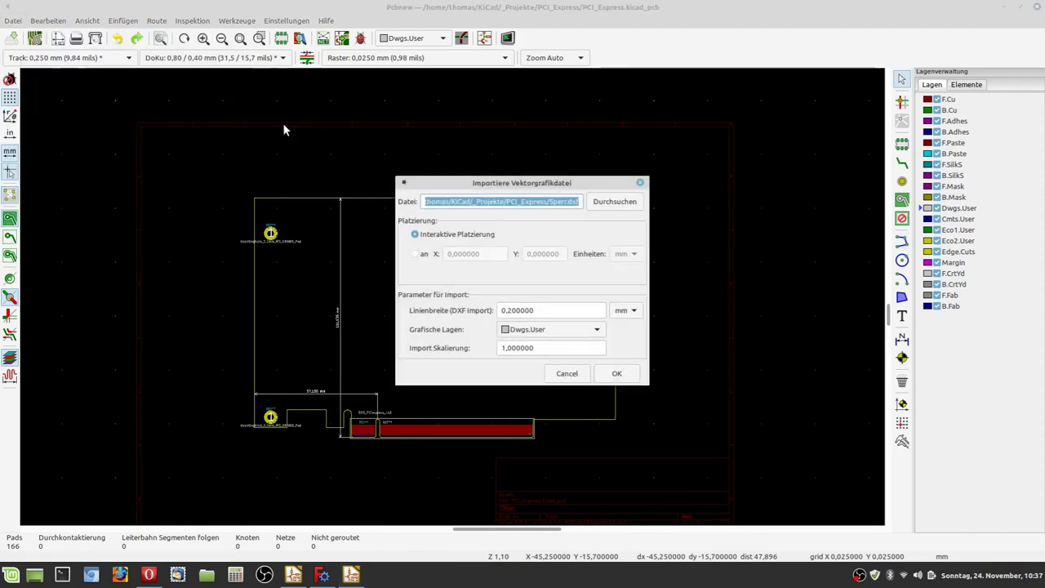
left_click(625, 204)
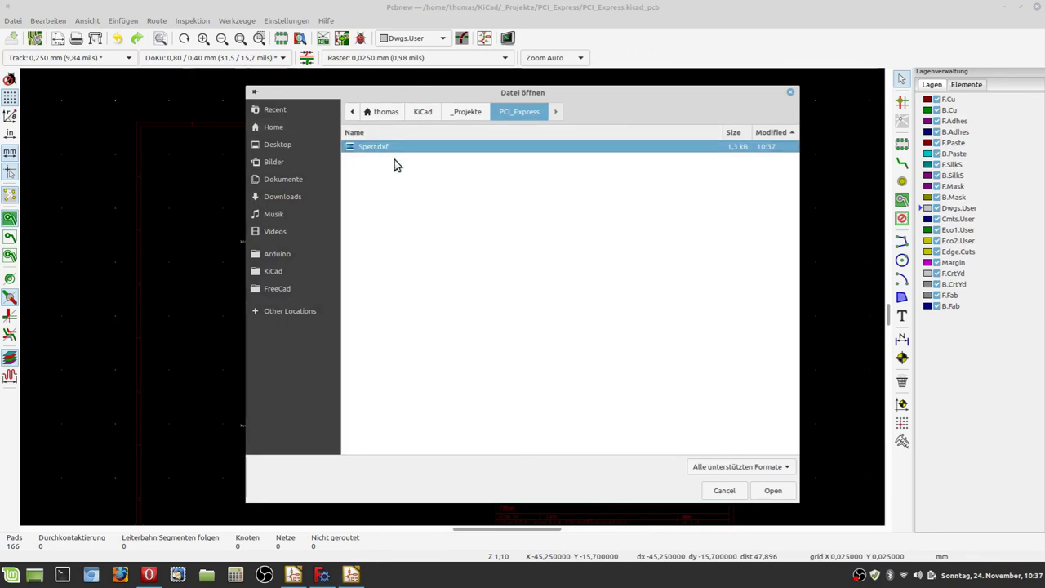
left_click(772, 491)
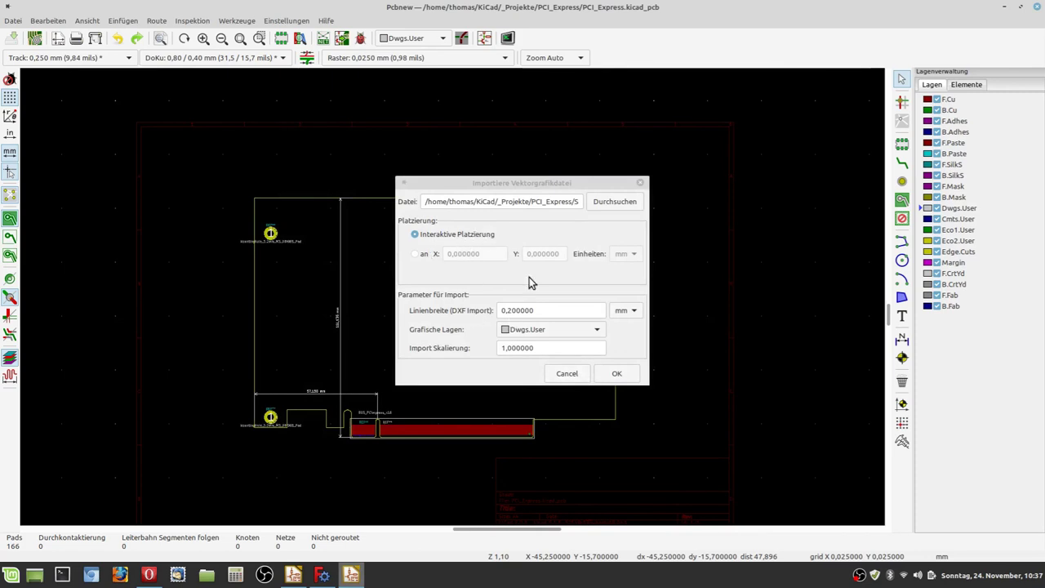
left_click(598, 331)
left_click(600, 332)
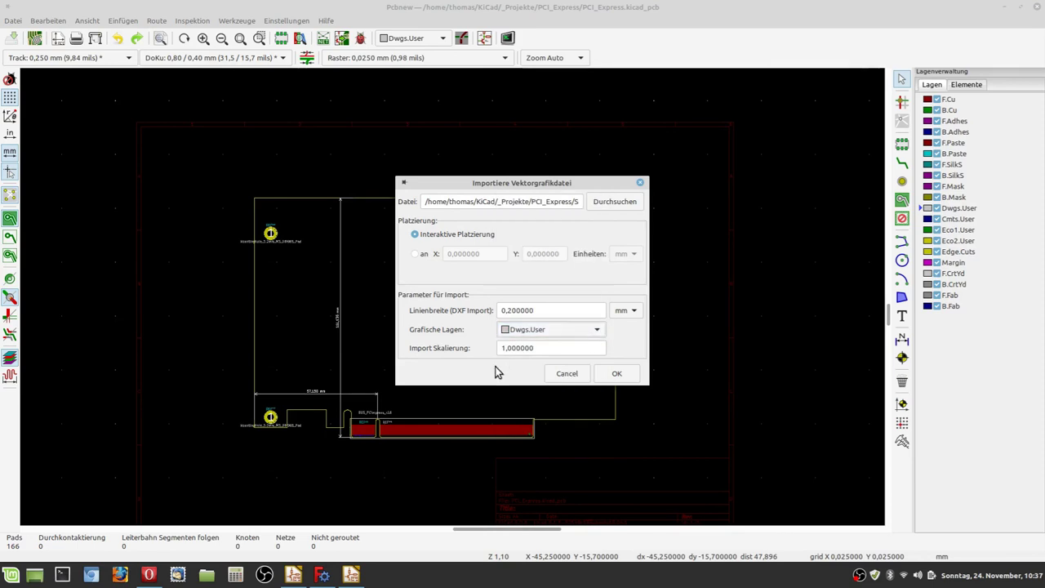
left_click(614, 374)
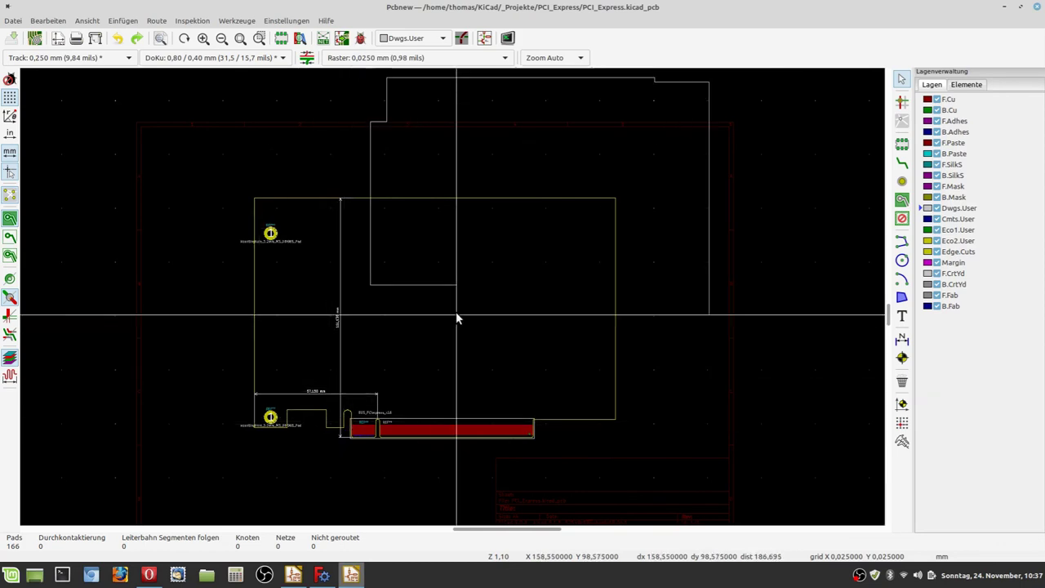
Place the imported outline with its lower-left connector corner on the PCI Express connector's lower-left corner, and save the board
scroll(342, 437, "up", 5)
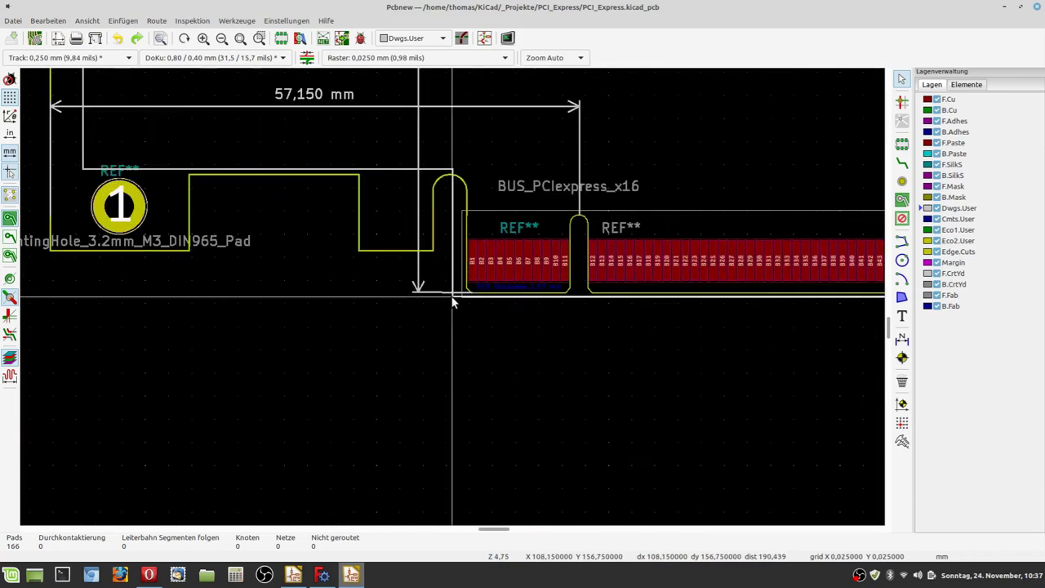
scroll(454, 302, "up", 4)
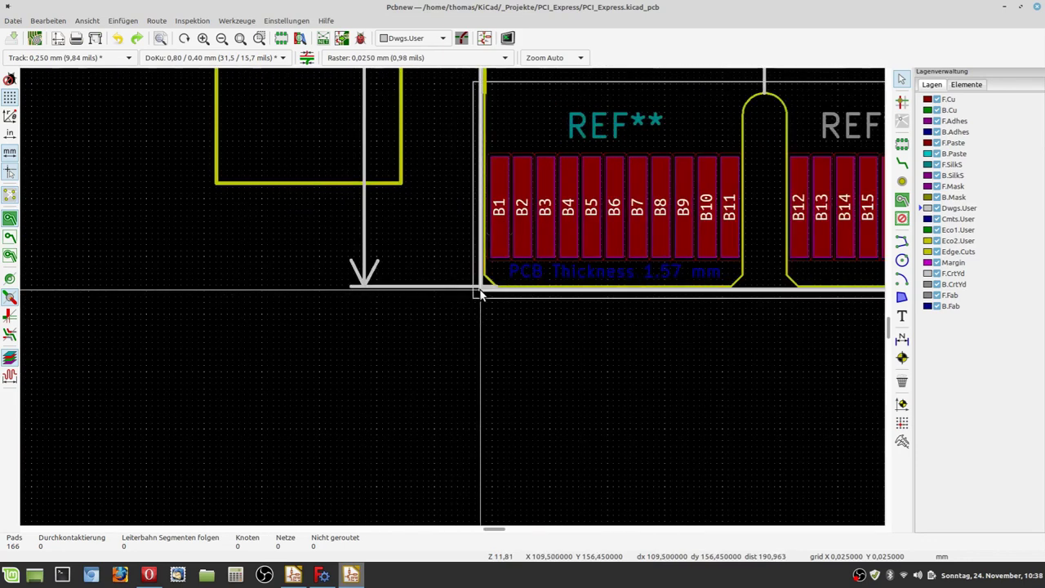
scroll(454, 301, "up", 4)
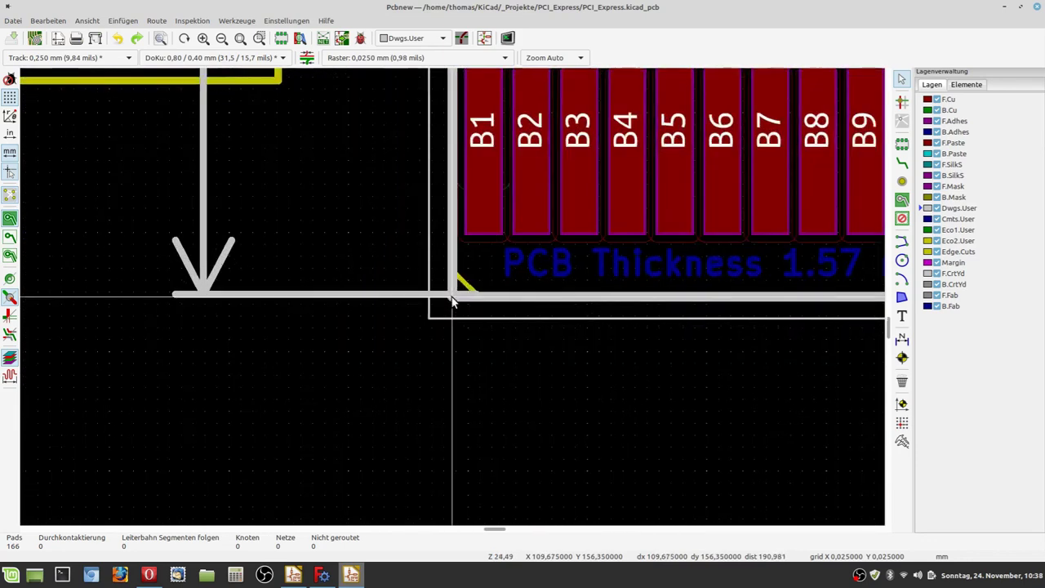
scroll(453, 300, "up", 4)
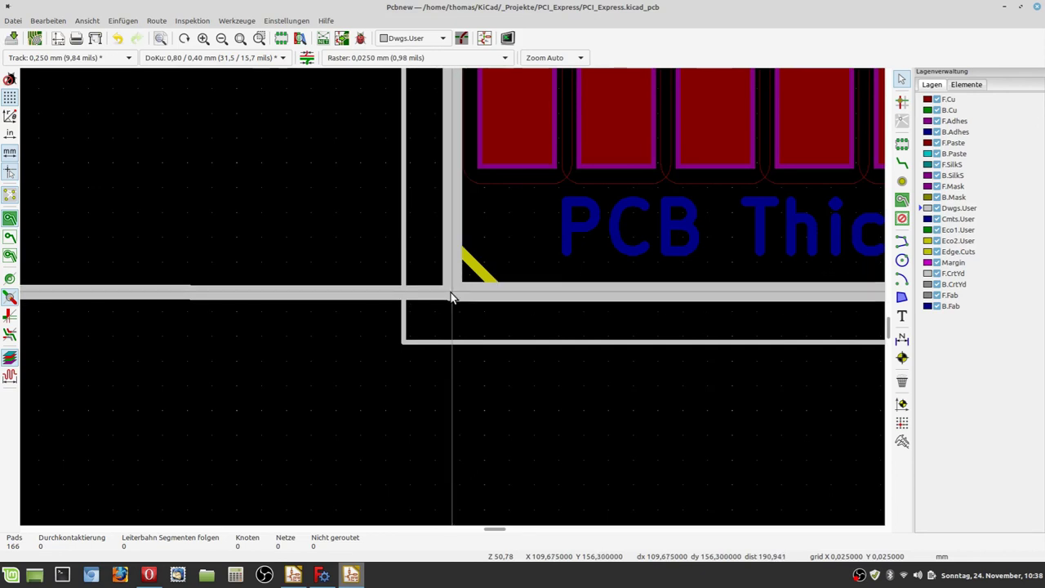
scroll(453, 298, "down", 5)
scroll(453, 301, "down", 8)
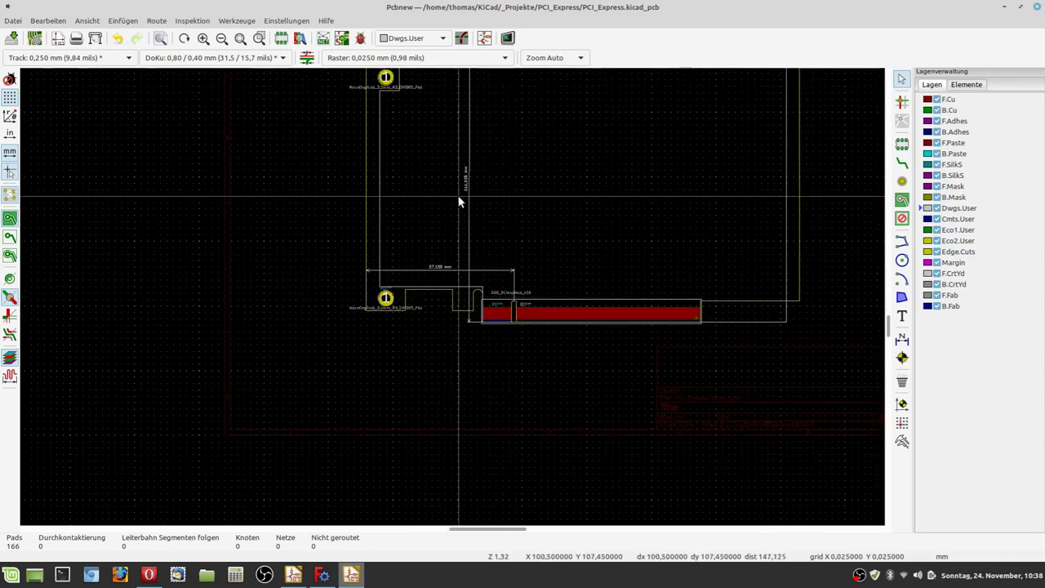
scroll(456, 280, "down", 2)
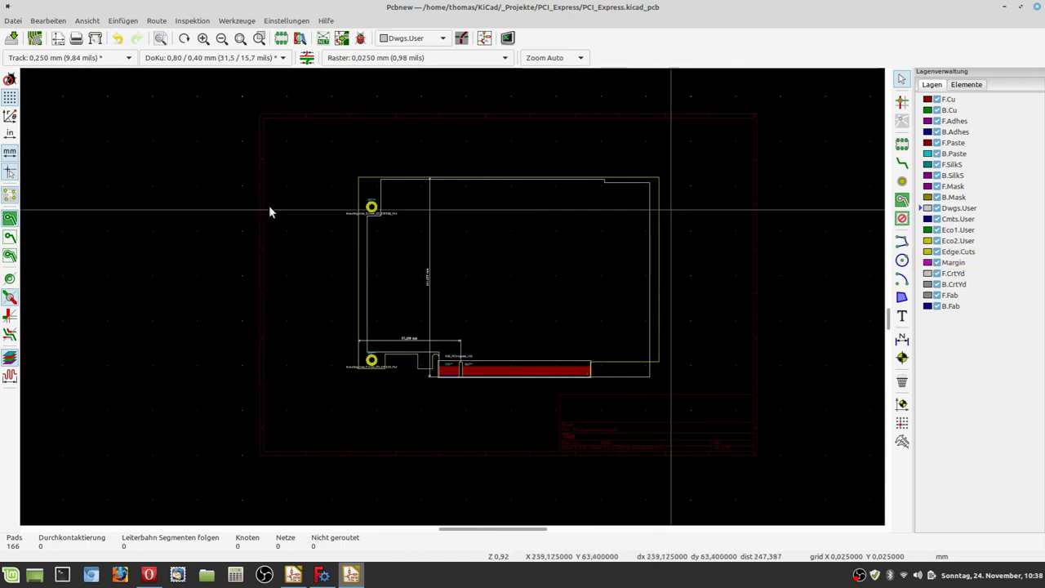
left_click(12, 40)
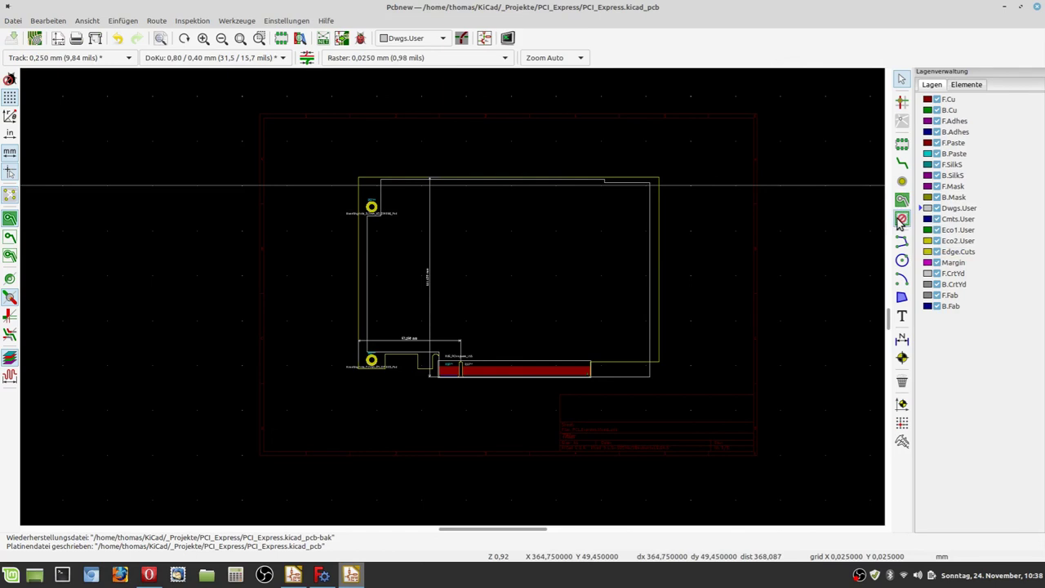
Start a keepout area where the imported outline crosses the board's lower-right edge, and enable it for the F.Cu and B.Cu layers
left_click(901, 220)
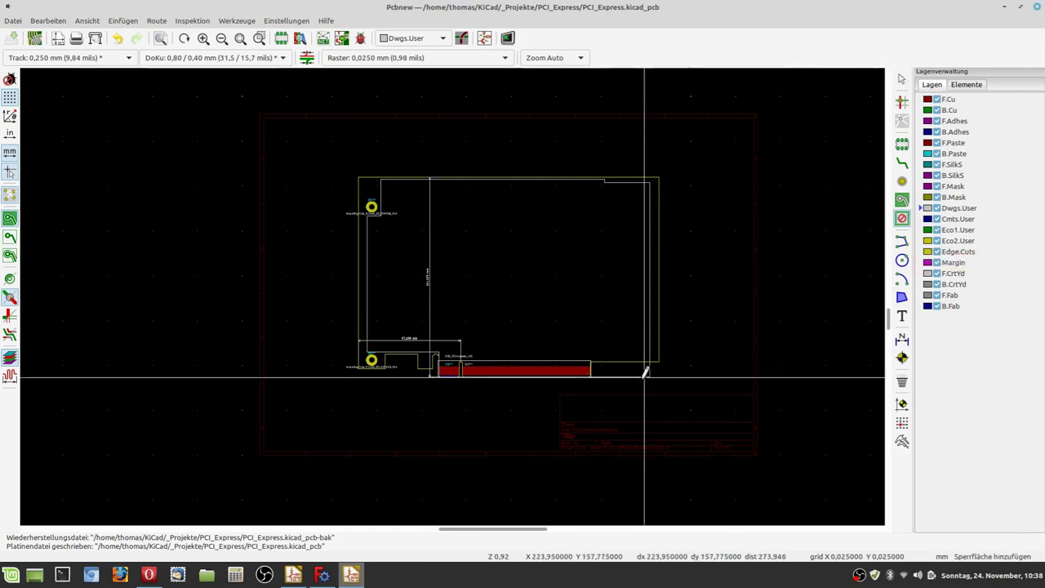
scroll(674, 355, "up", 3)
scroll(455, 288, "up", 8)
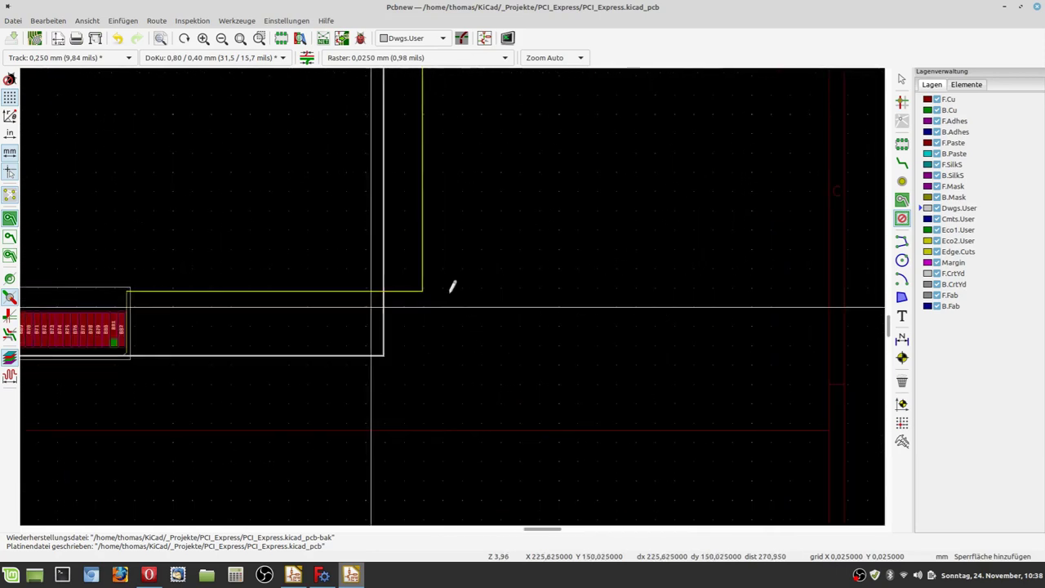
scroll(455, 287, "up", 3)
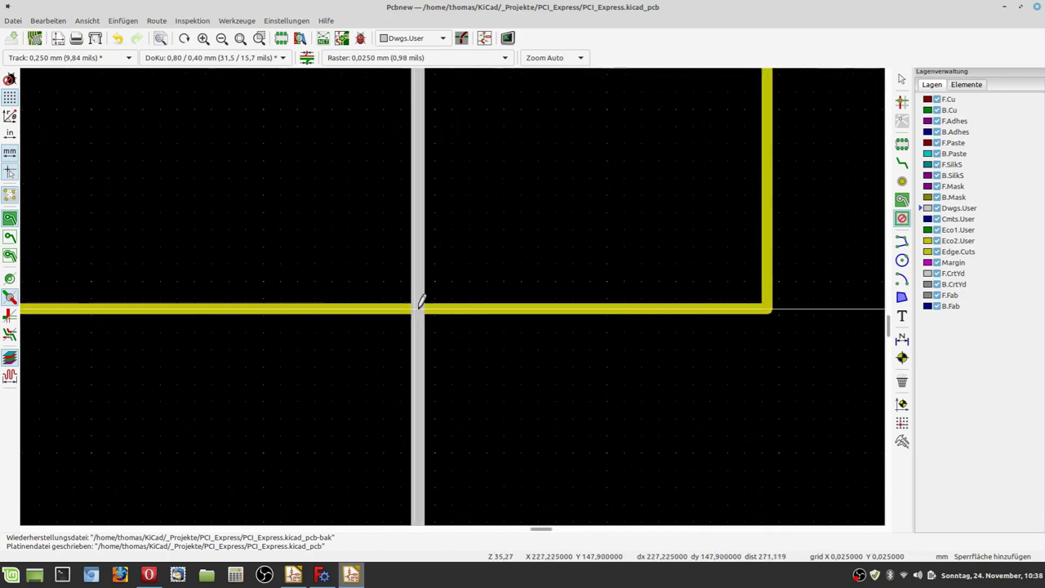
left_click(419, 308)
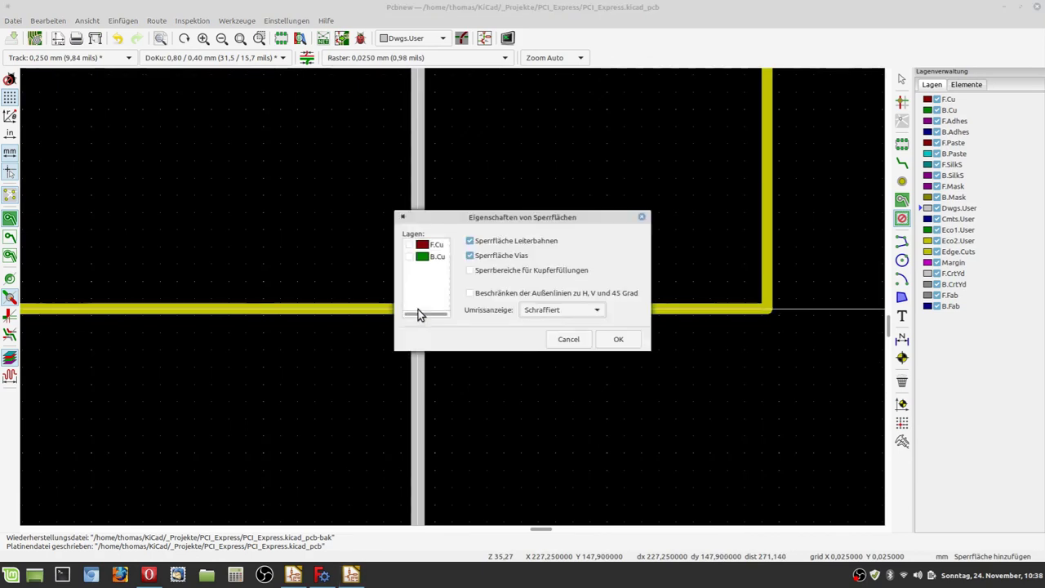
left_click(410, 256)
left_click(409, 244)
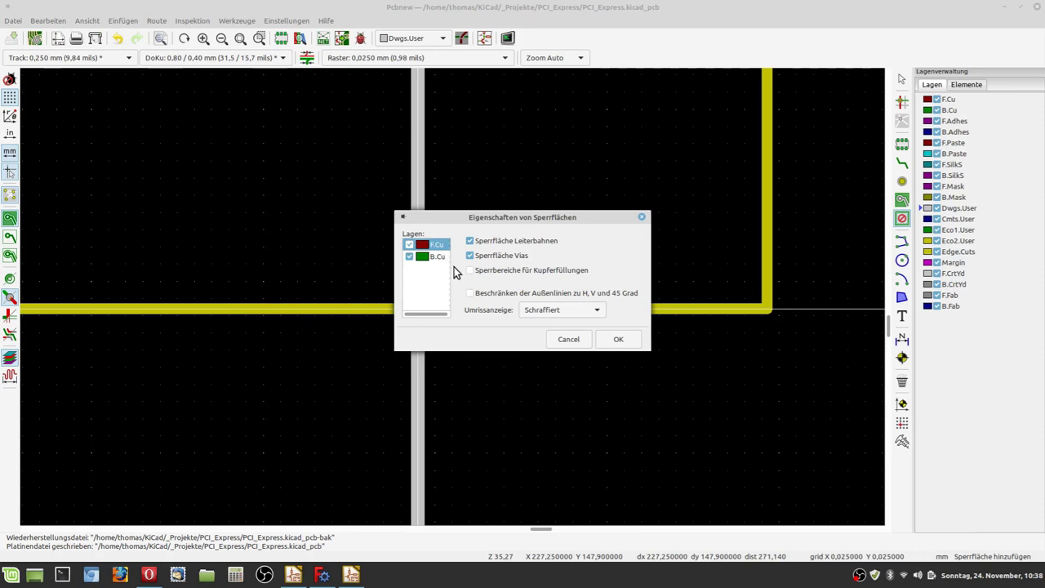